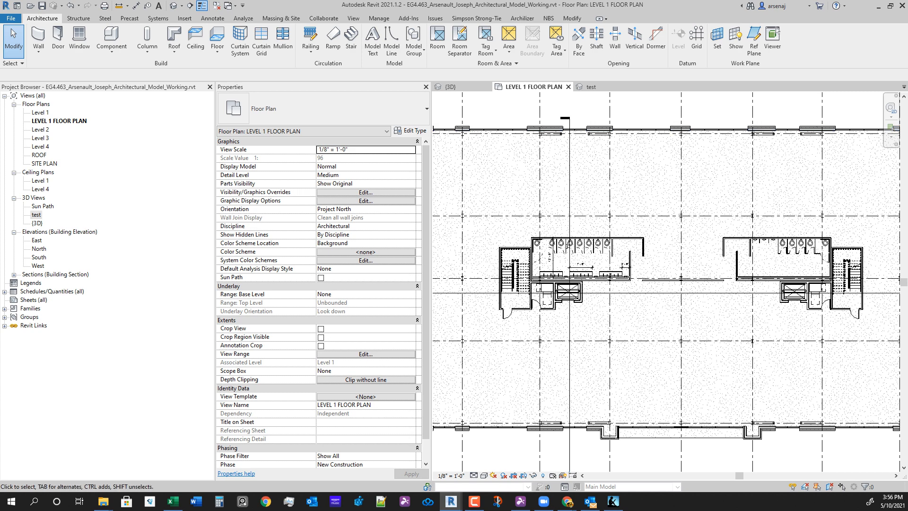
Switch to the web browser and open the elevators overview page on the TK Elevator site.
drag(700, 6, 907, 127)
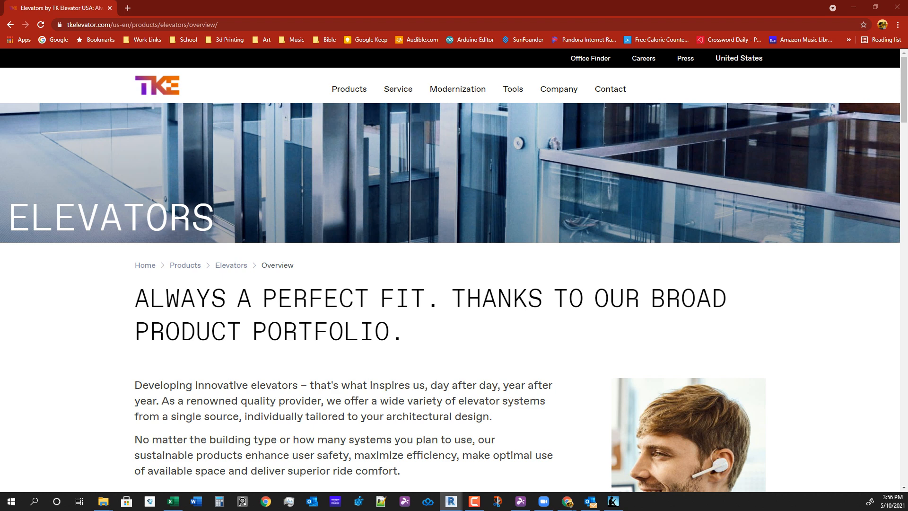
click(349, 89)
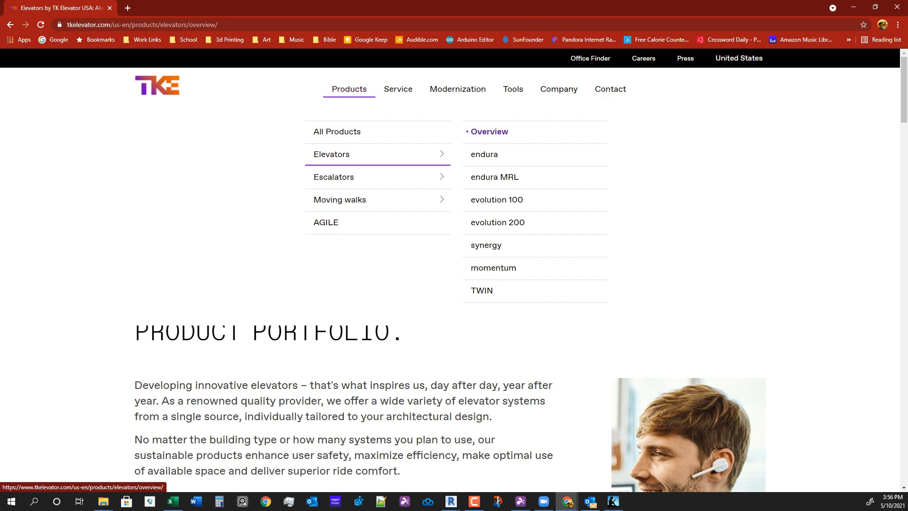
click(489, 131)
Examine the overview's introduction and the endura passenger elevator's travel height, maximum speed and maximum capacity.
scroll(454, 270, down, 8)
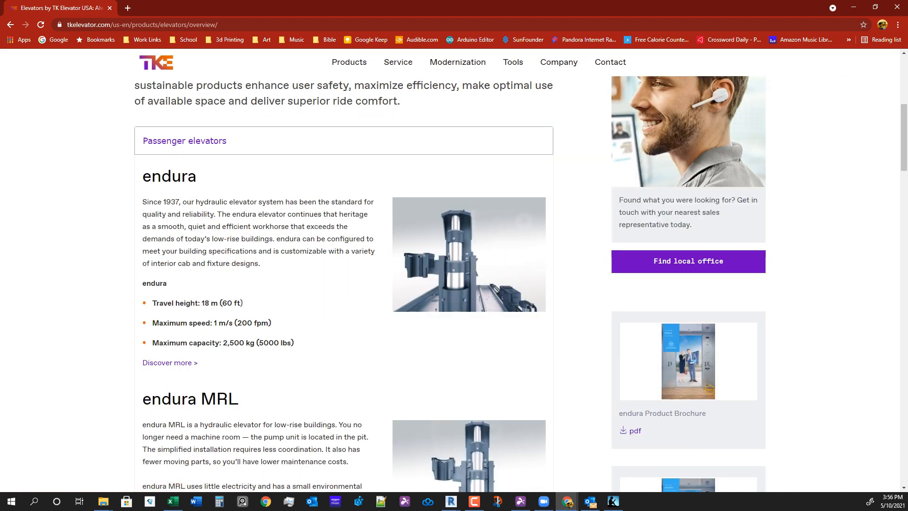
scroll(453, 269, up, 8)
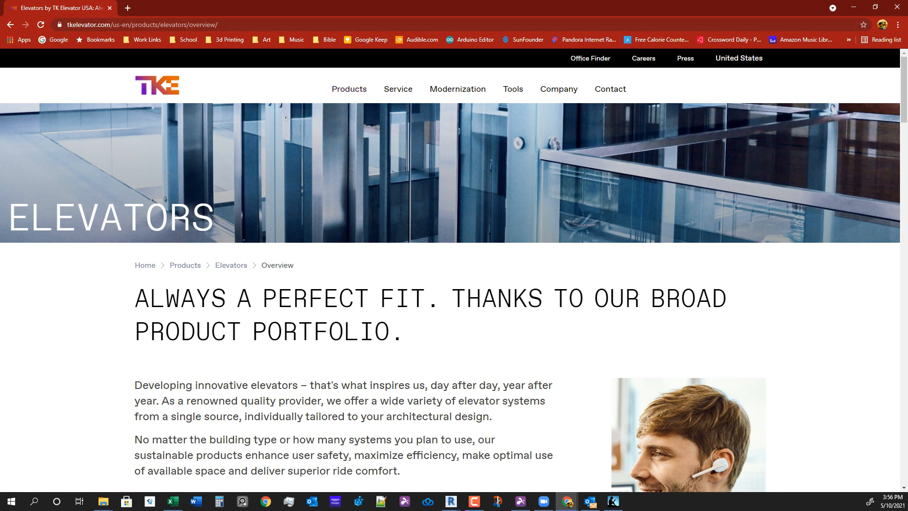
scroll(349, 90, down, 4)
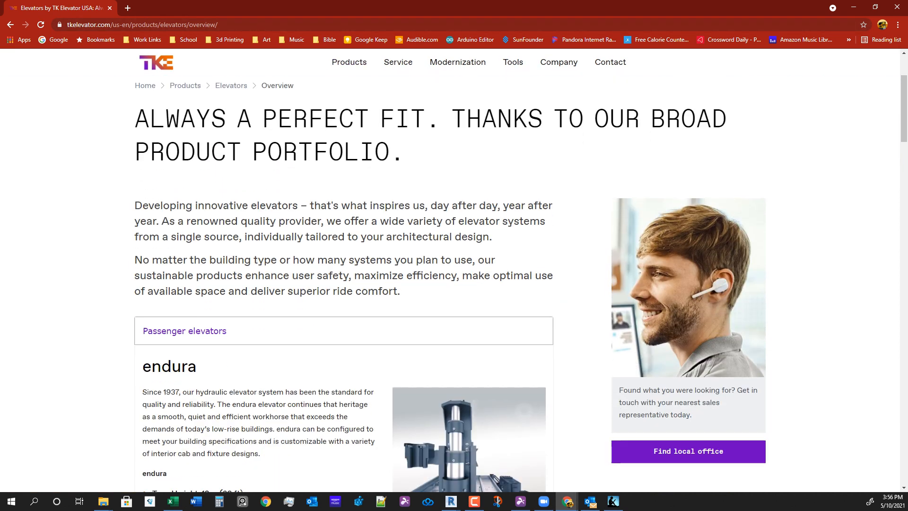
scroll(349, 90, up, 4)
scroll(454, 279, down, 4)
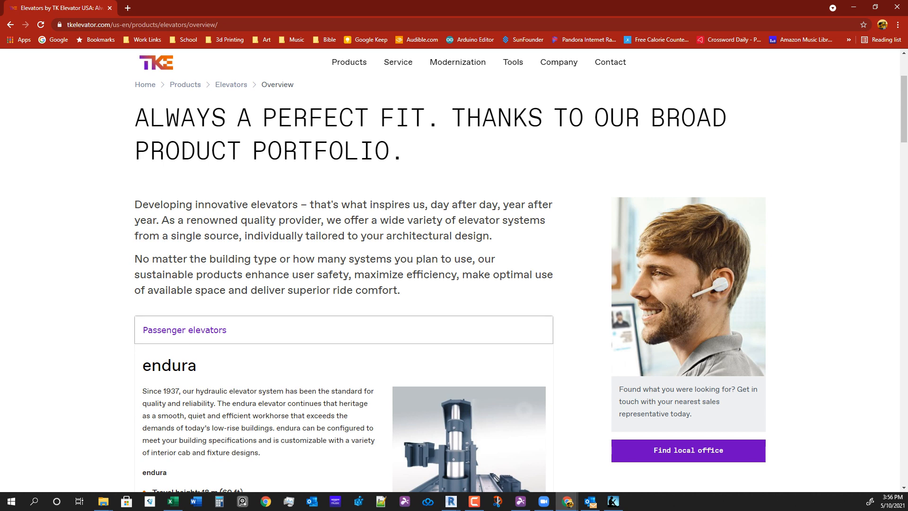
scroll(189, 487, down, 1)
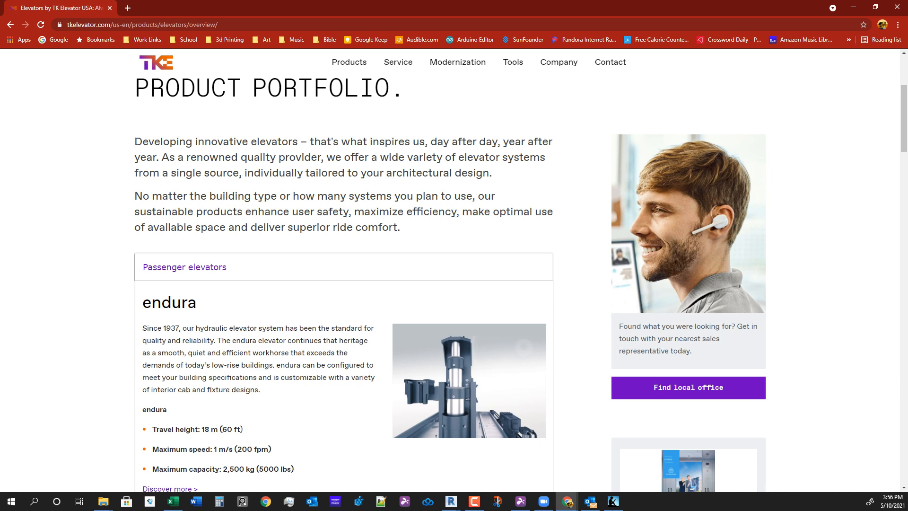
scroll(344, 284, down, 1)
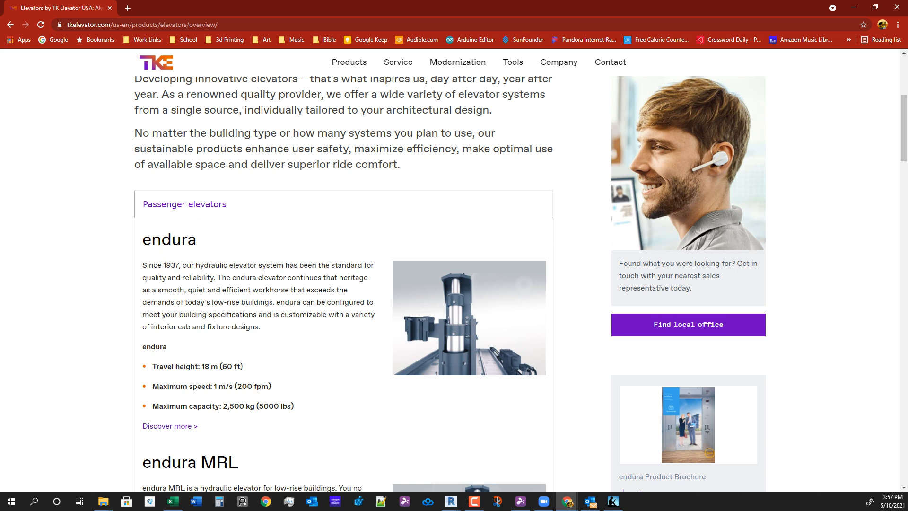
scroll(454, 284, down, 1)
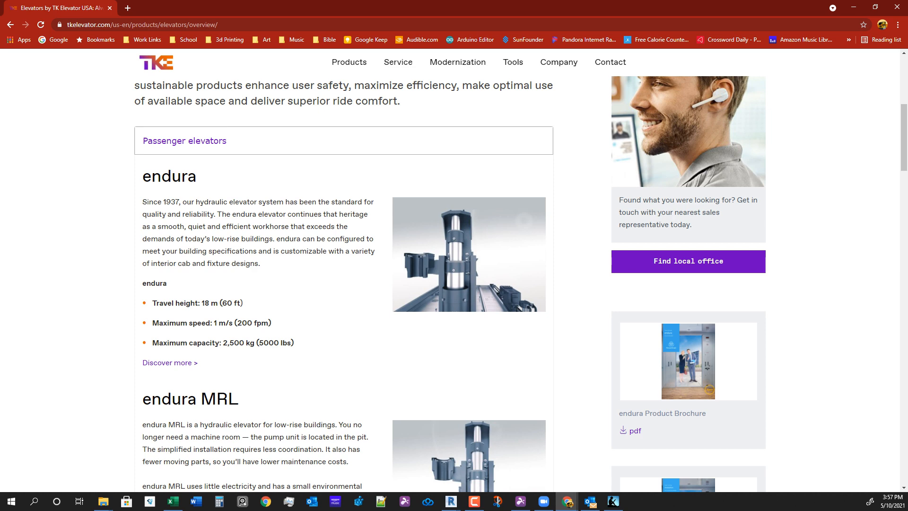
Compare the travel height, speed and capacity of the endura MRL, evolution, synergy and momentum passenger elevators.
scroll(454, 284, down, 3)
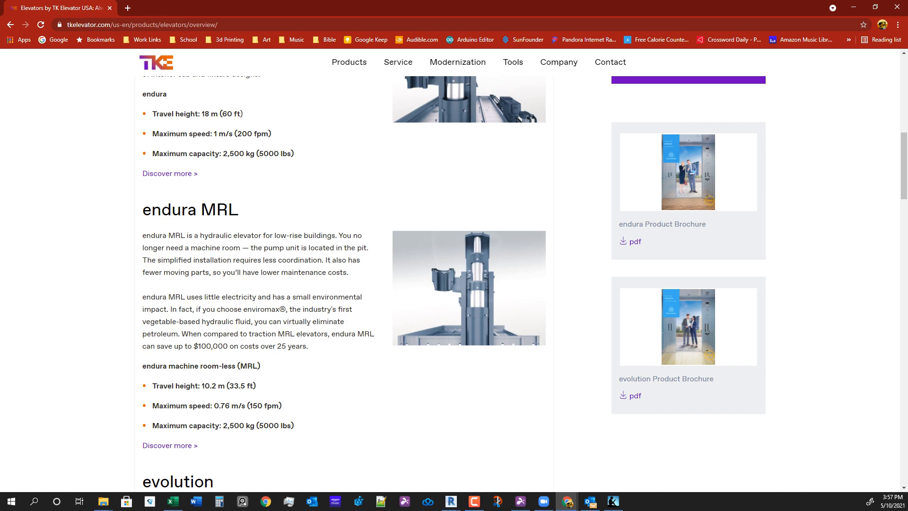
scroll(454, 284, down, 1)
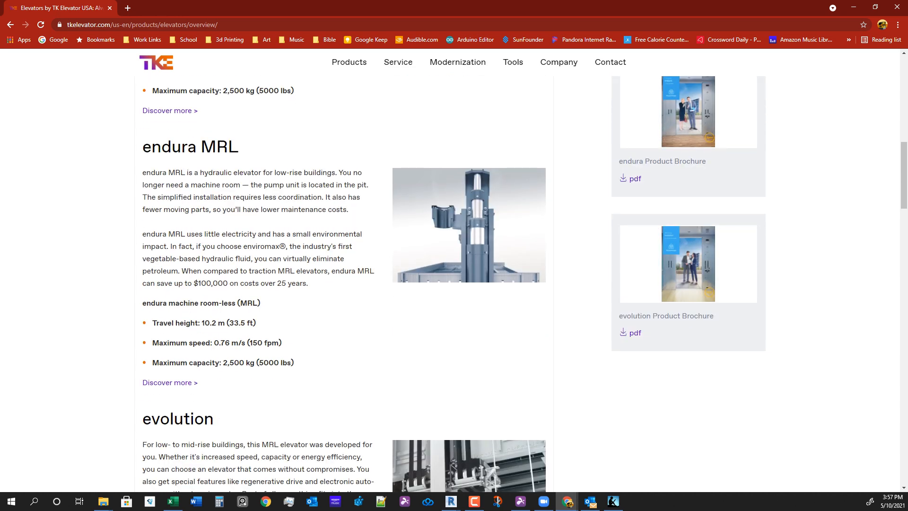
scroll(454, 284, down, 1)
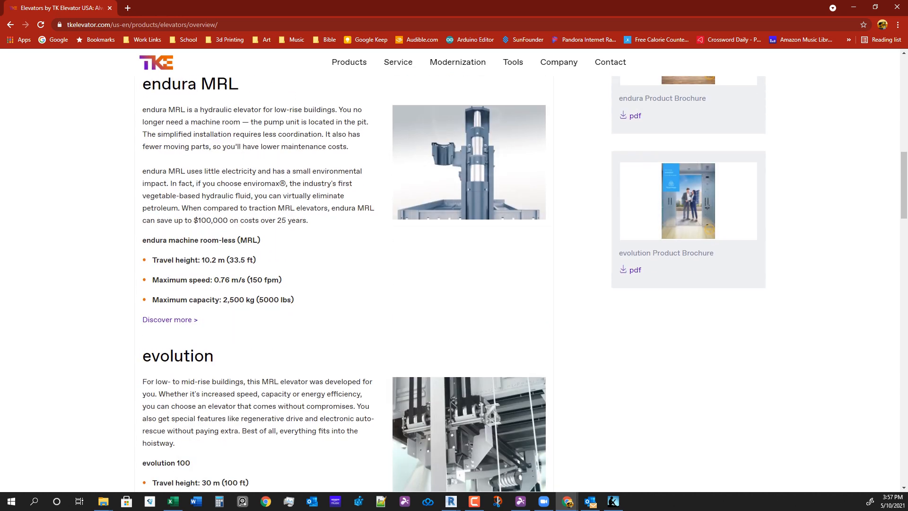
scroll(454, 283, down, 2)
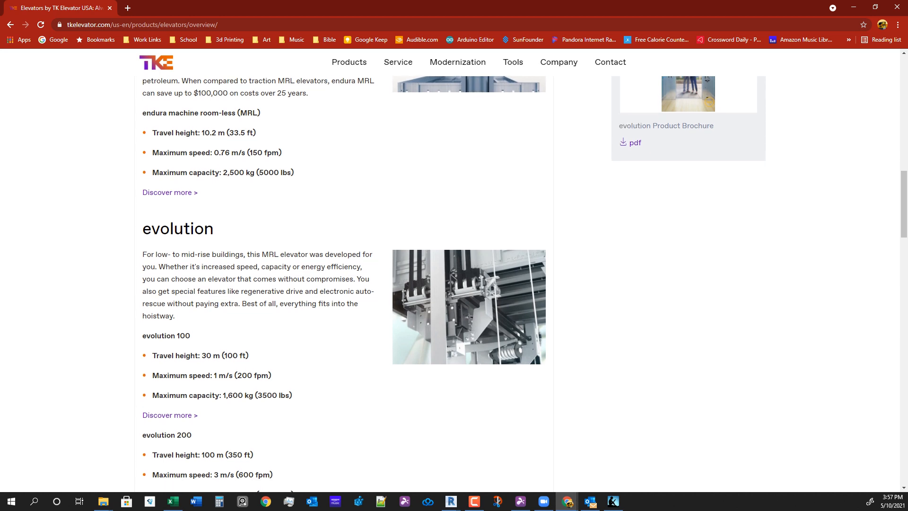
scroll(454, 283, down, 1)
scroll(454, 284, down, 1)
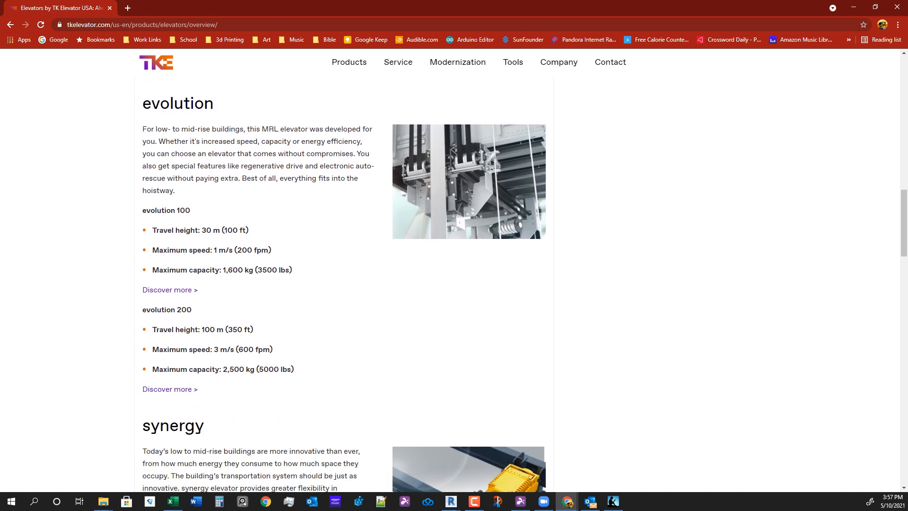
scroll(454, 283, down, 4)
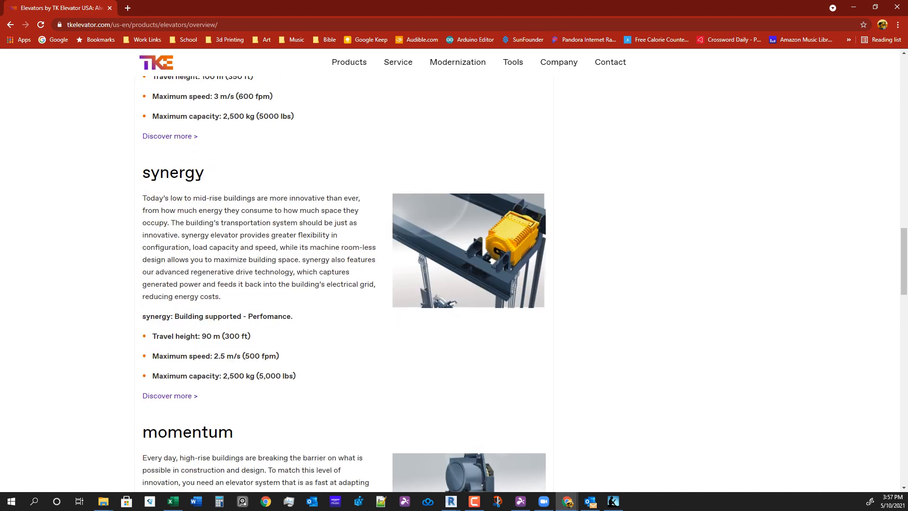
scroll(454, 284, down, 2)
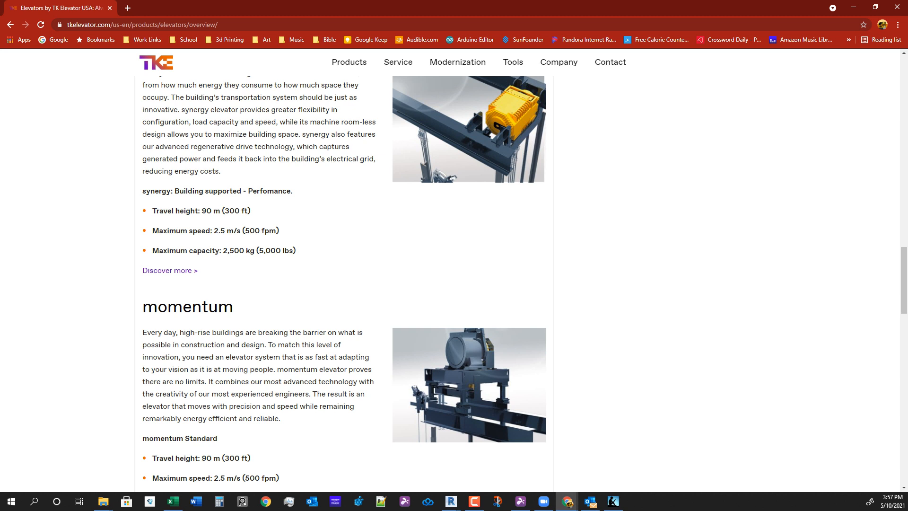
scroll(454, 284, down, 2)
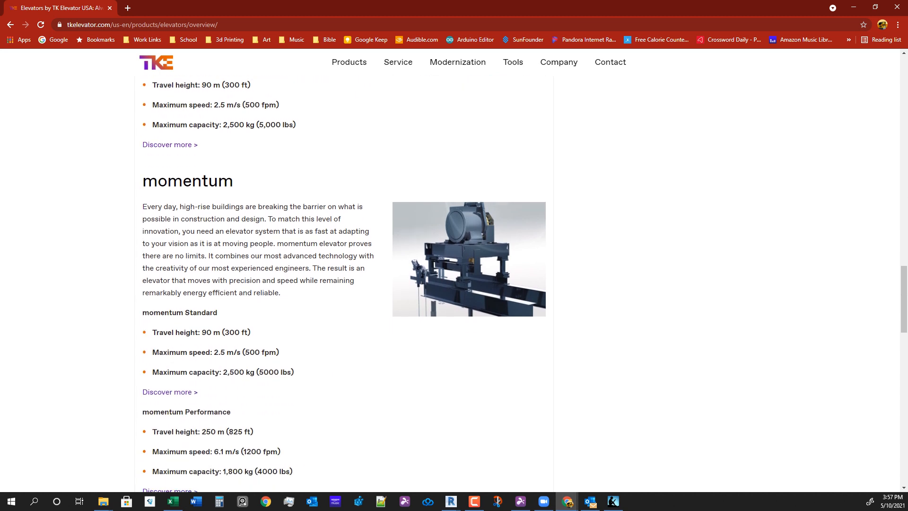
scroll(453, 284, down, 1)
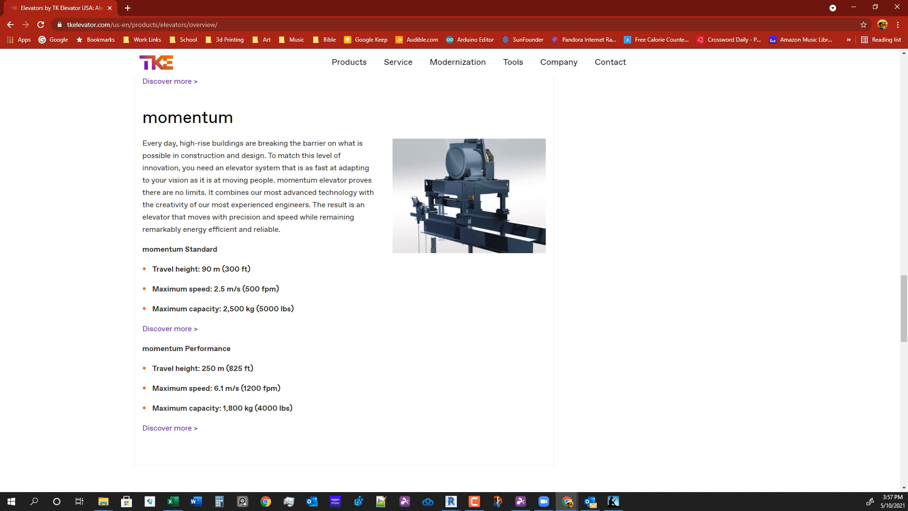
scroll(453, 283, down, 3)
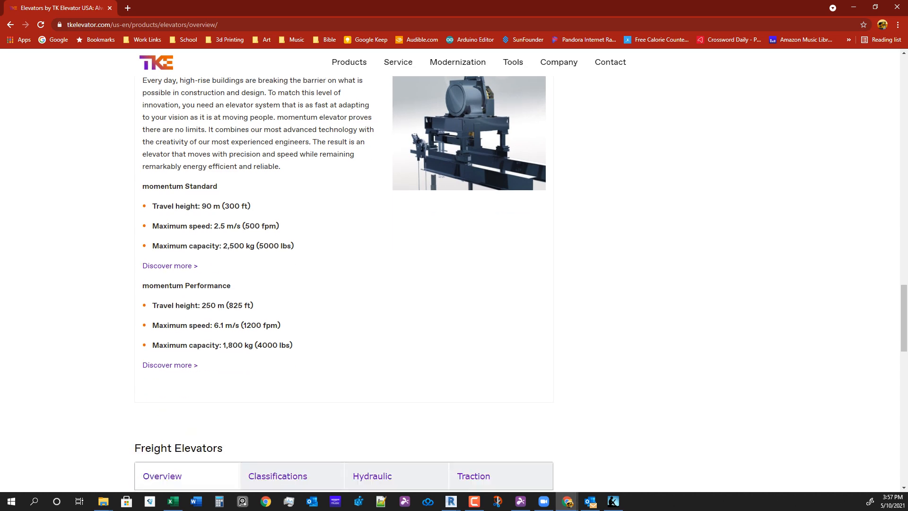
Recheck the endura, endura MRL and evolution entries against each other, and open the endura model's detail page.
scroll(454, 284, up, 20)
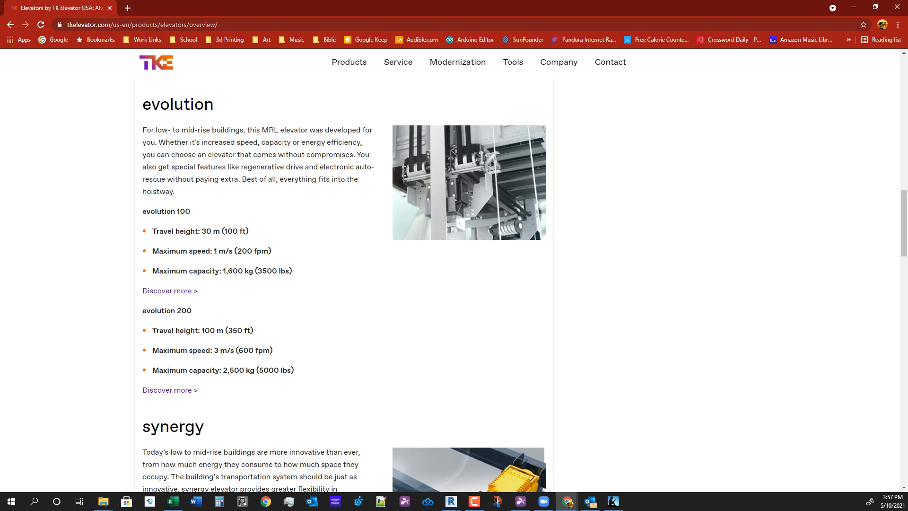
scroll(454, 284, up, 2)
scroll(454, 283, down, 3)
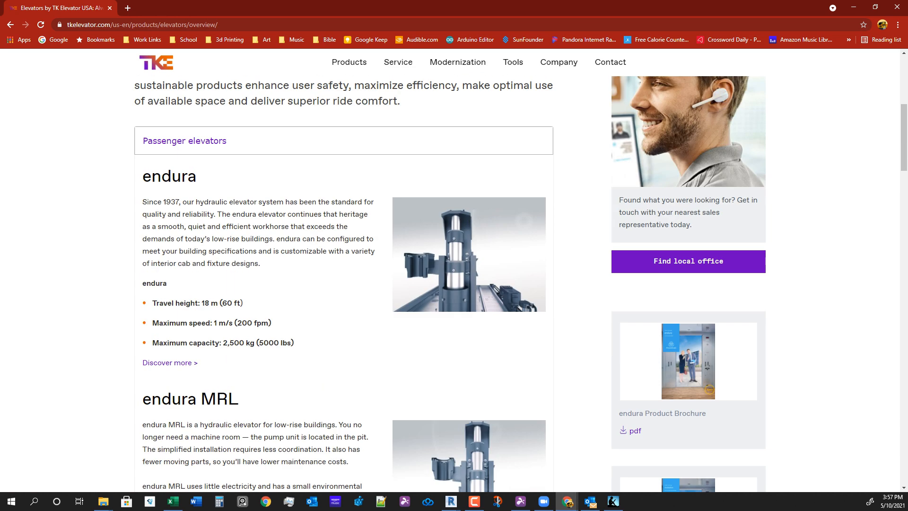
mouse_move(243, 303)
mouse_down()
mouse_move(227, 304)
mouse_move(242, 303)
mouse_up()
scroll(454, 284, down, 3)
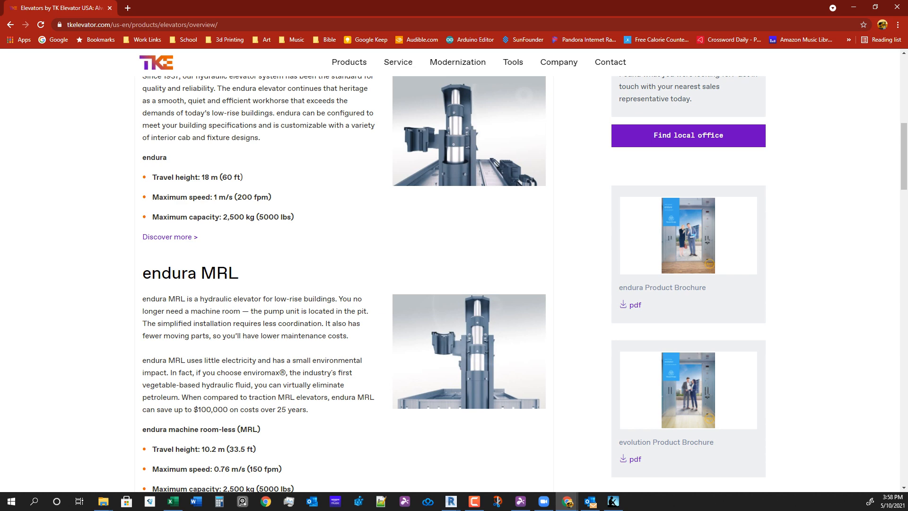
scroll(453, 284, down, 5)
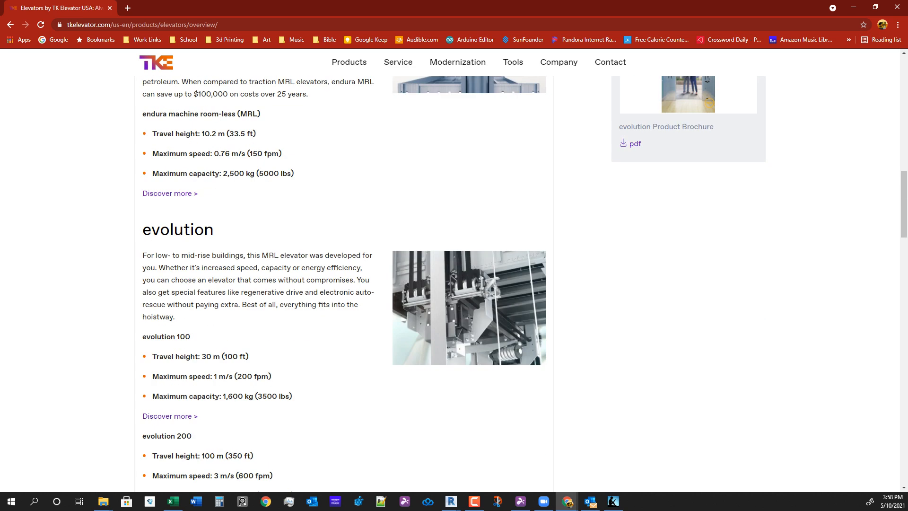
scroll(454, 284, up, 10)
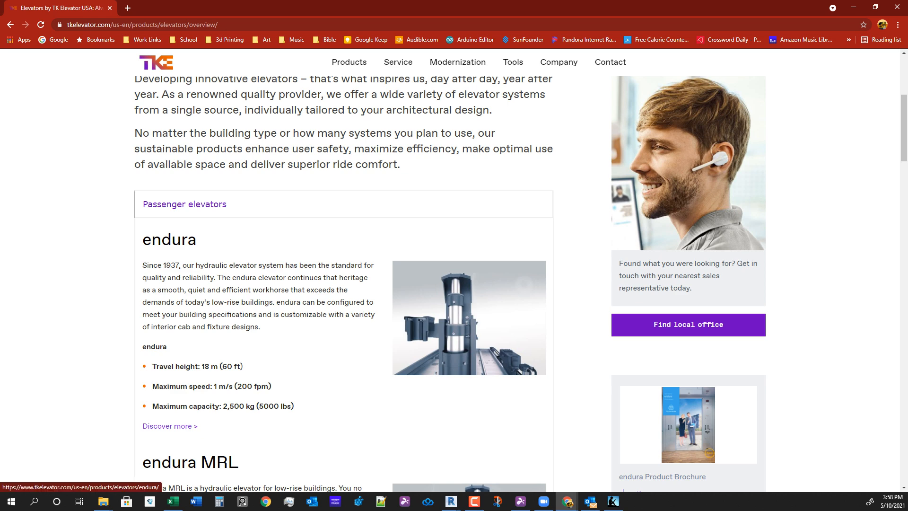
click(160, 426)
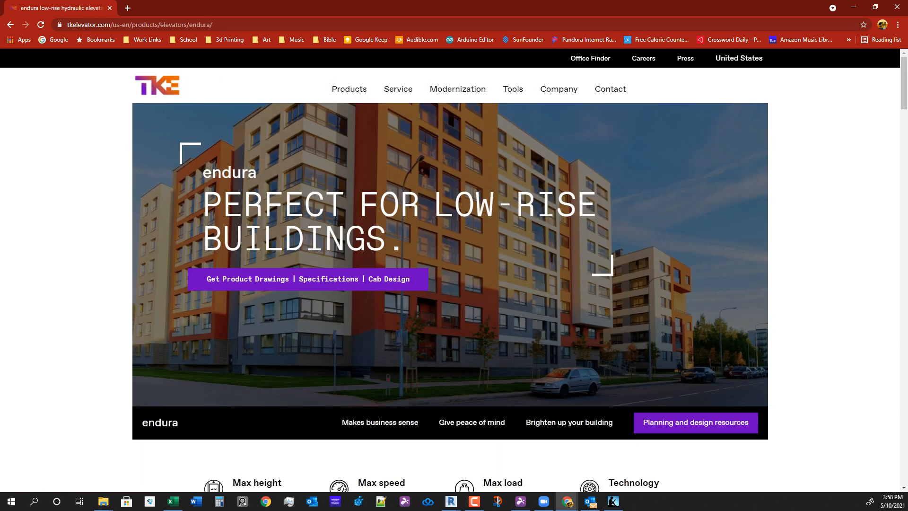
Open the endura configurator for product drawings, specifications and cab design from the model's page.
scroll(449, 265, down, 6)
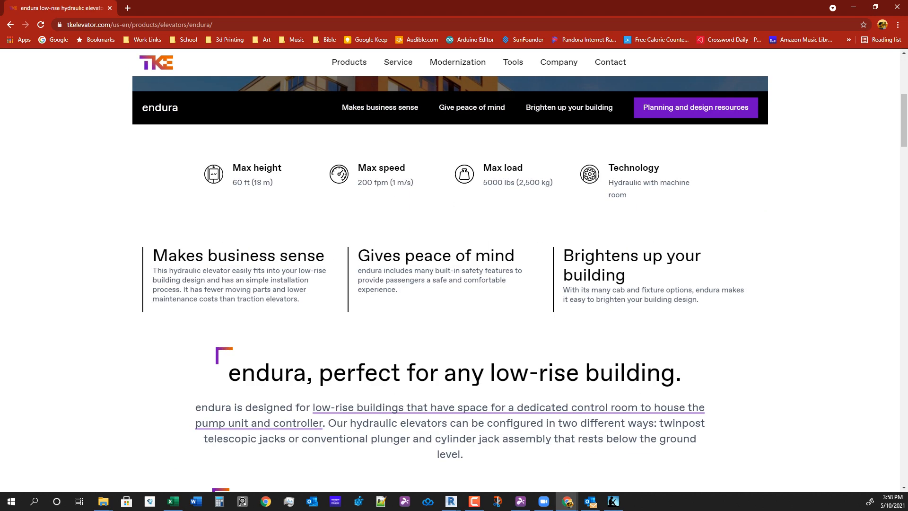
scroll(449, 284, up, 4)
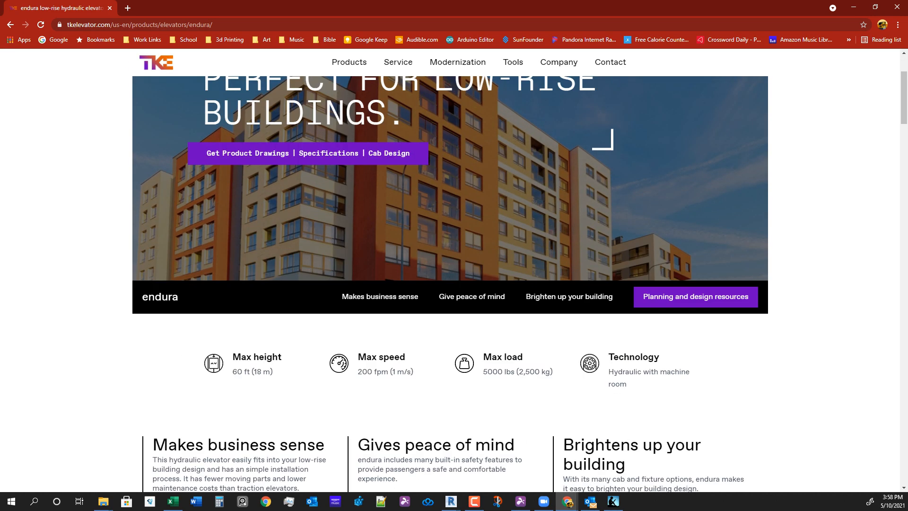
scroll(449, 265, up, 1)
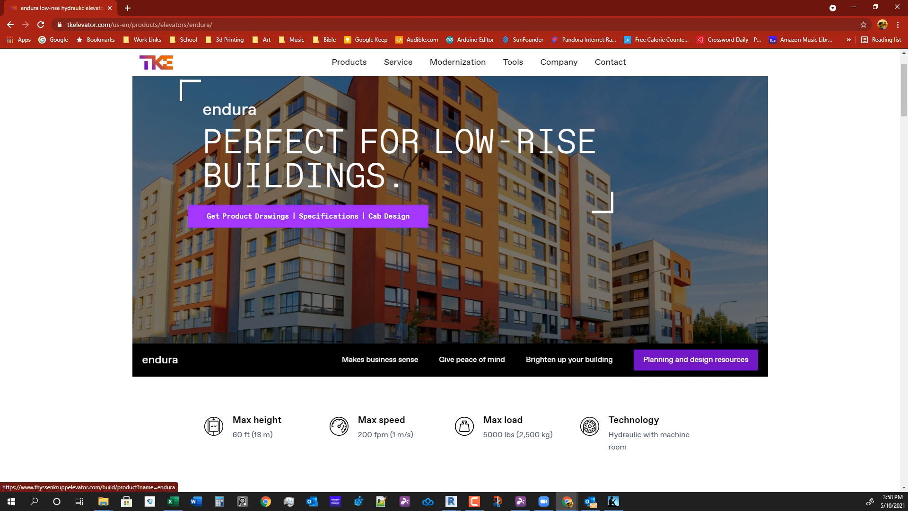
click(308, 216)
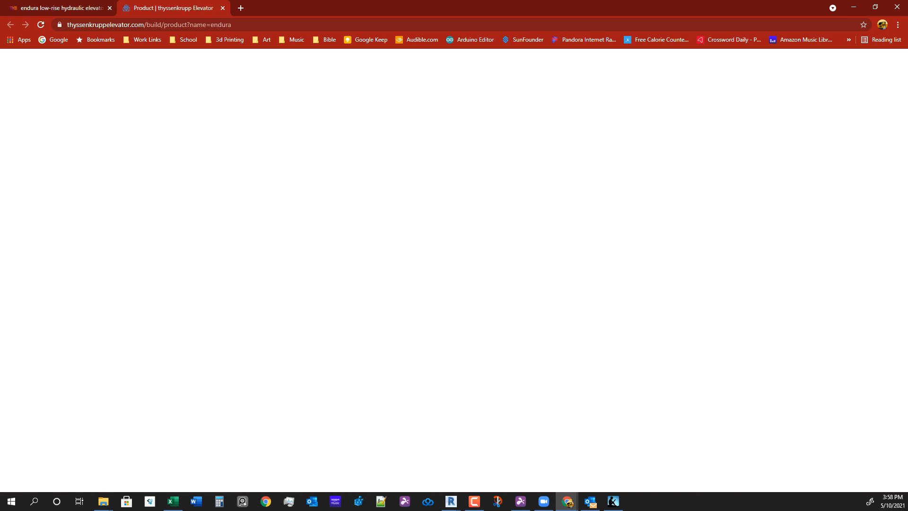
Return to the endura product page and read its above-ground and below-ground jack assembly descriptions.
click(62, 8)
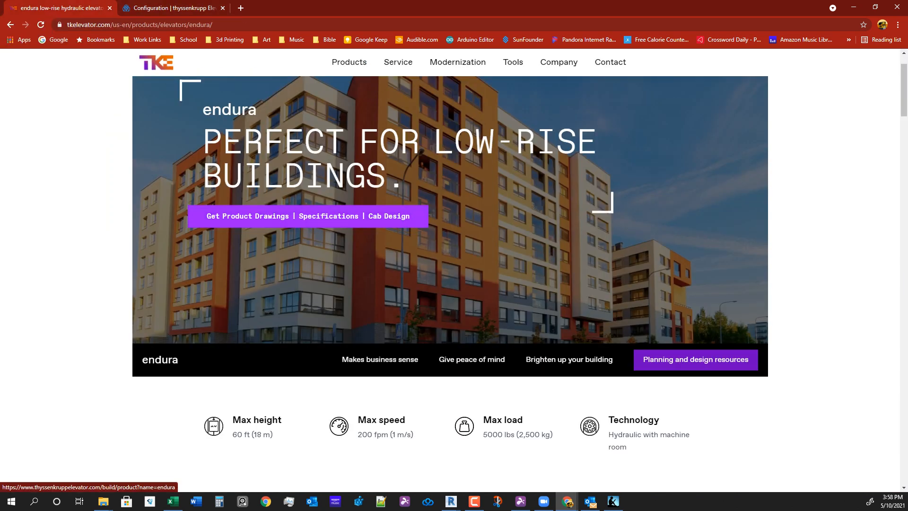
click(173, 8)
click(61, 8)
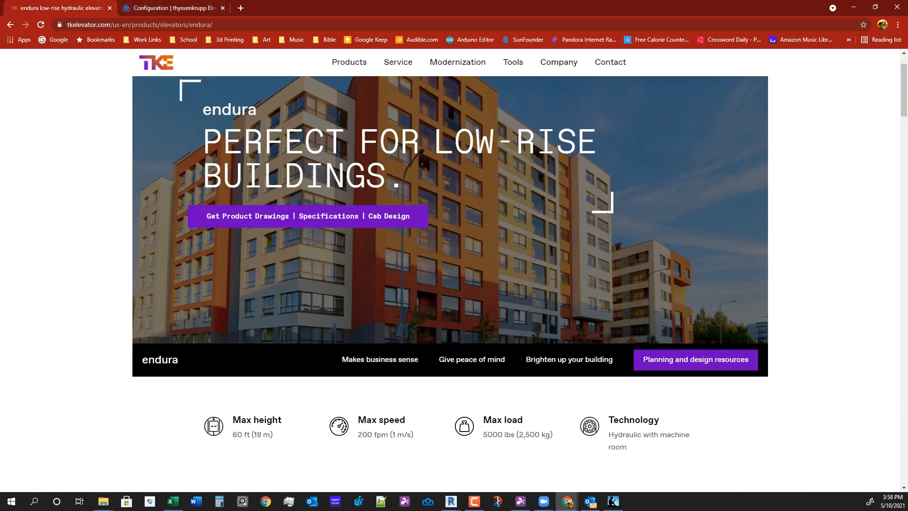
scroll(454, 284, down, 15)
scroll(454, 284, up, 8)
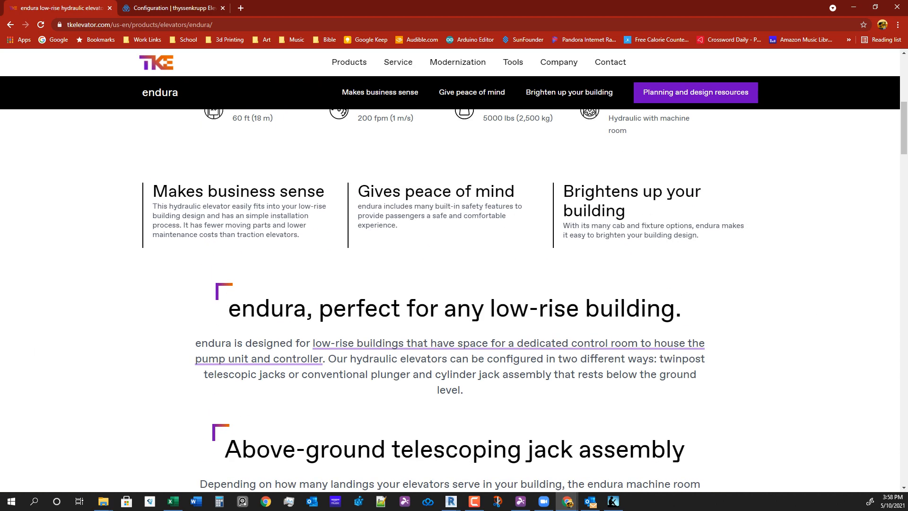
scroll(454, 284, down, 5)
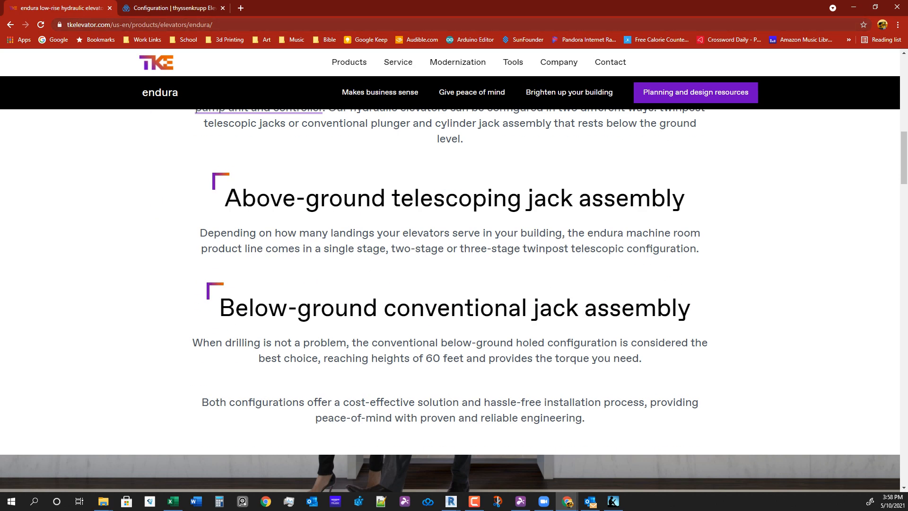
Return to the endura configurator and compare the travel figures of the twinpost above-ground 1-stage, 2-stage and 3-stage versions.
click(173, 8)
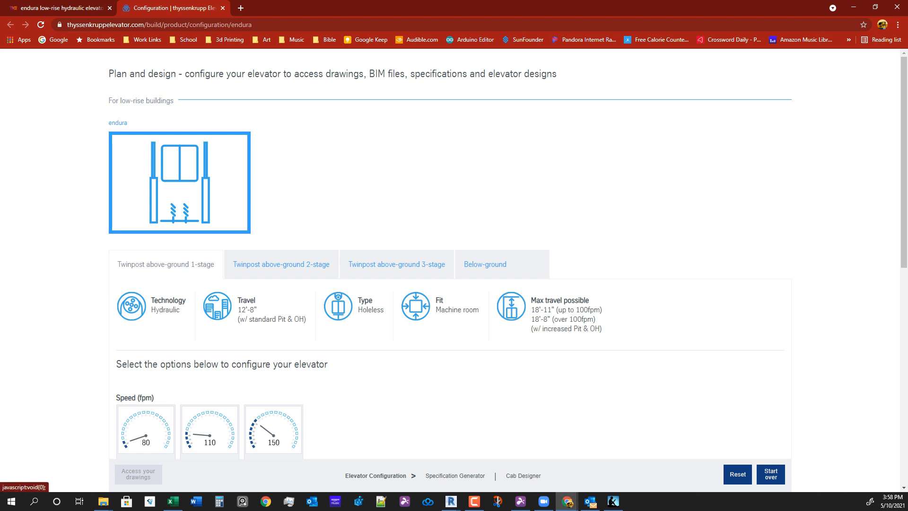
scroll(454, 284, down, 1)
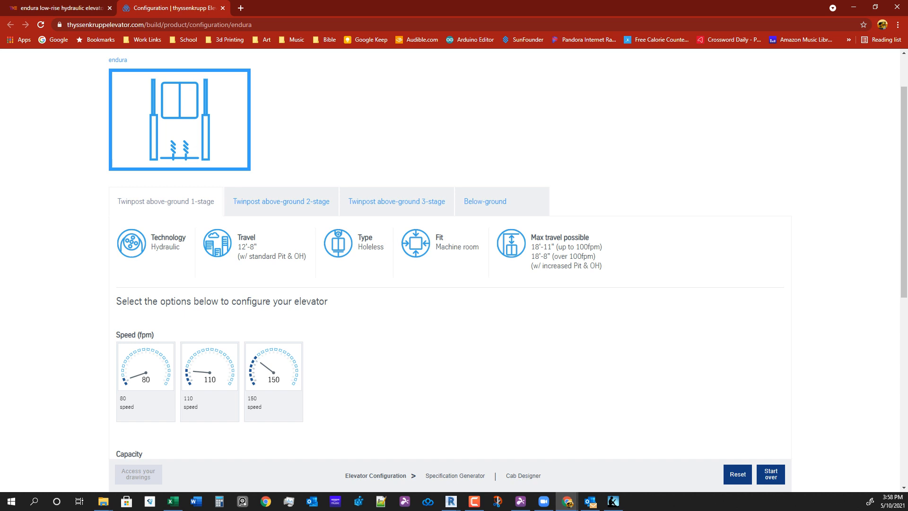
drag(596, 256, 556, 236)
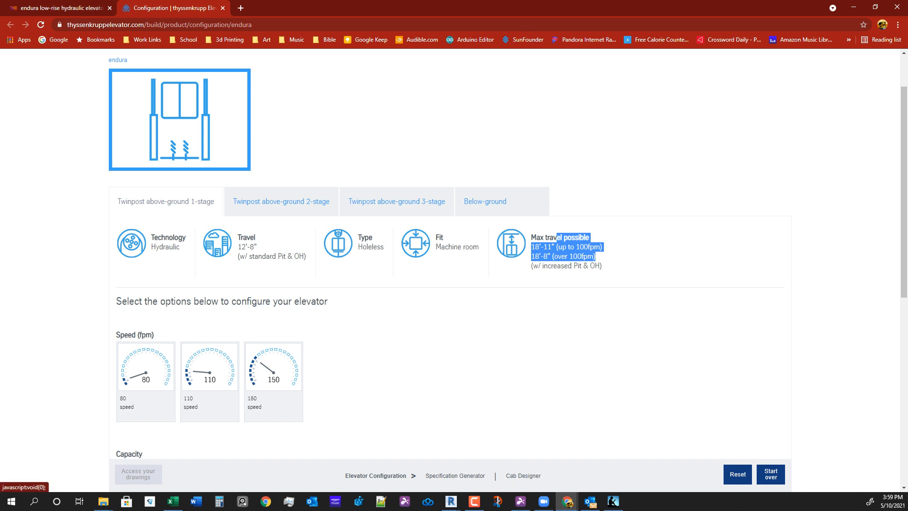
click(280, 200)
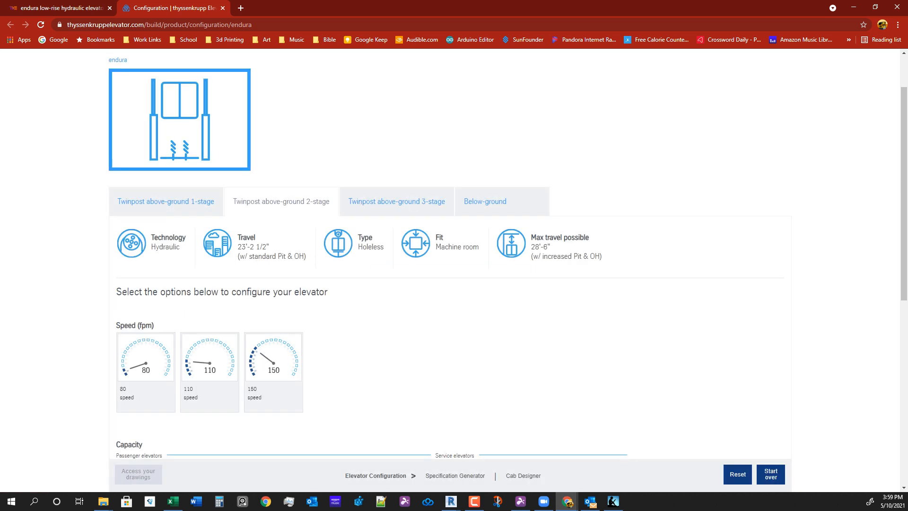
click(396, 202)
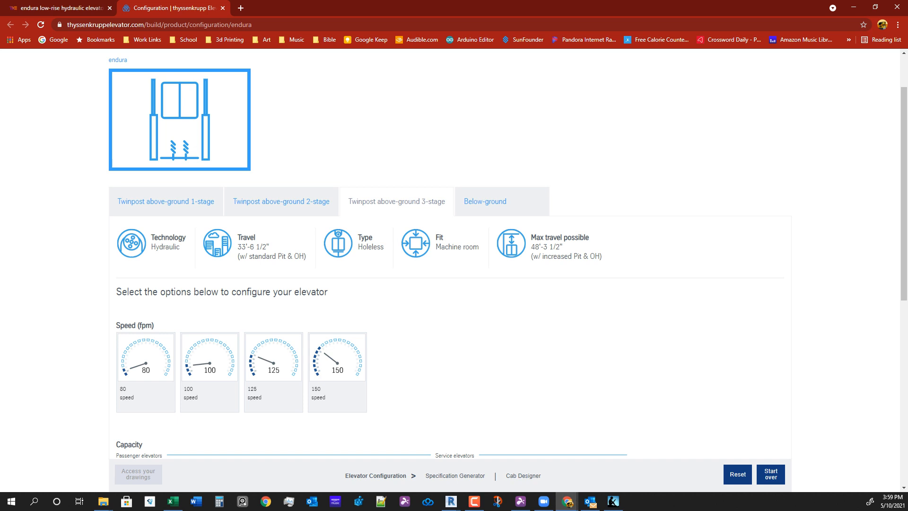
Choose the Below-ground version of the endura and set its speed to 100 fpm.
click(485, 201)
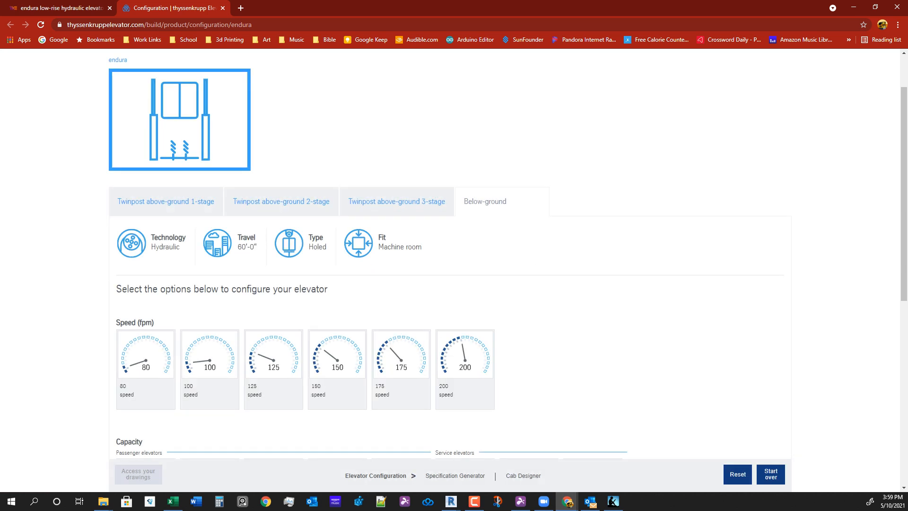
scroll(450, 270, up, 1)
scroll(450, 269, down, 1)
scroll(450, 270, down, 1)
scroll(449, 260, down, 1)
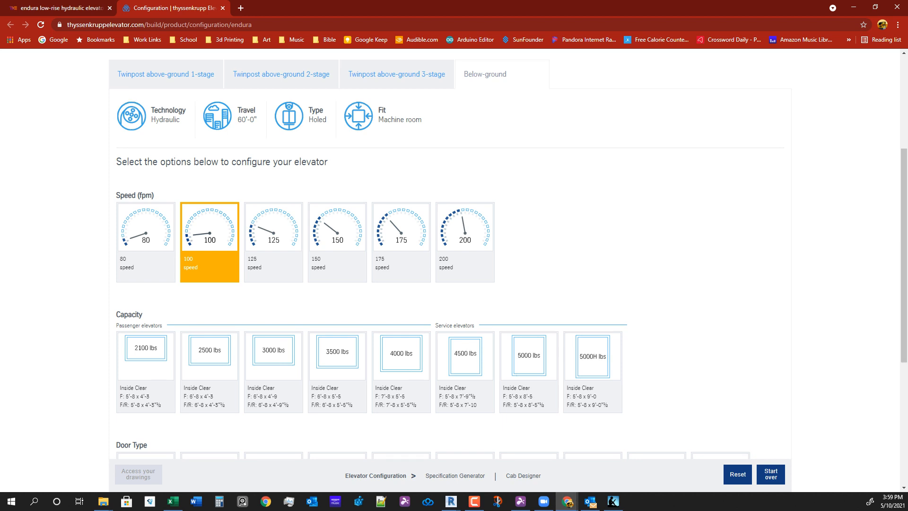
Set a 2500 lbs capacity, a 3'-6" one-speed center-opening door and a front opening, and dismiss the notice.
scroll(450, 260, down, 1)
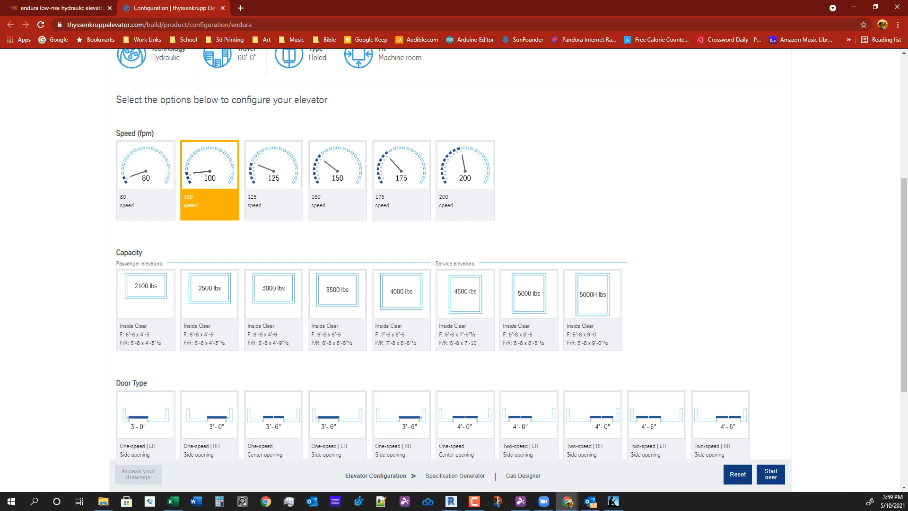
click(210, 310)
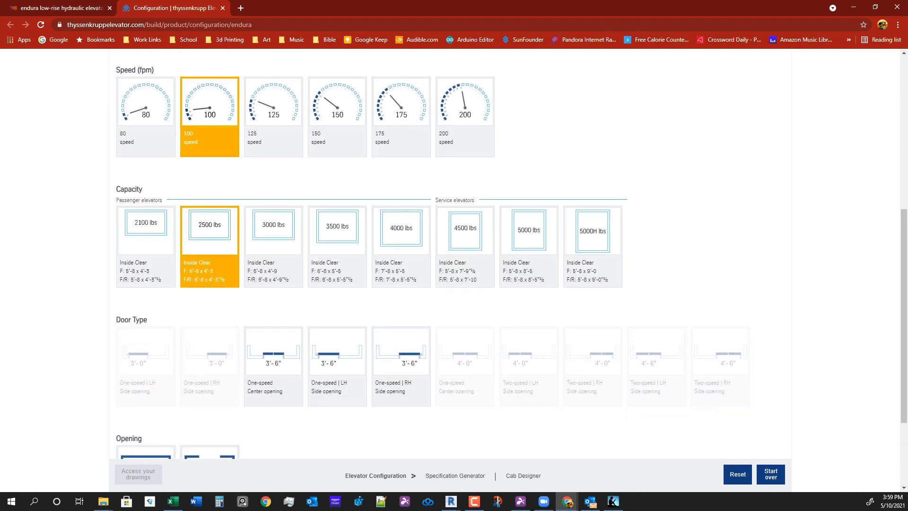
click(273, 303)
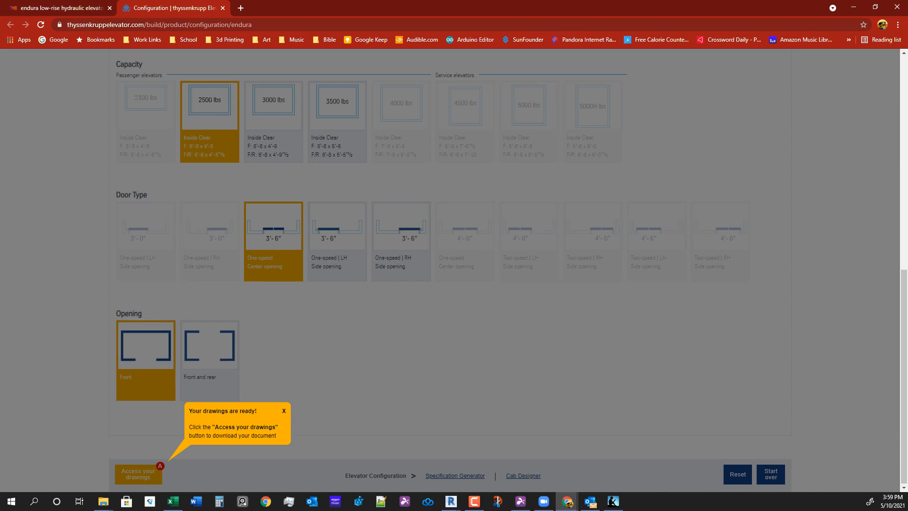
scroll(450, 269, up, 9)
scroll(450, 270, down, 9)
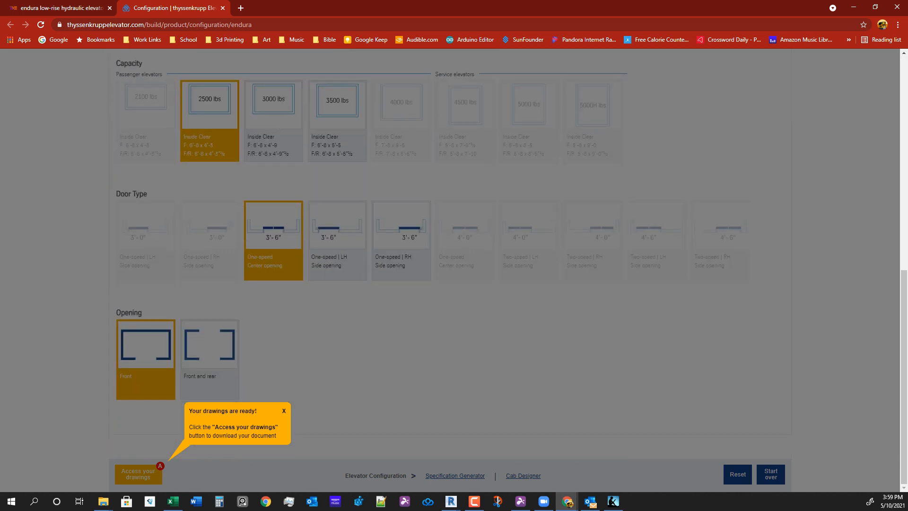
click(283, 411)
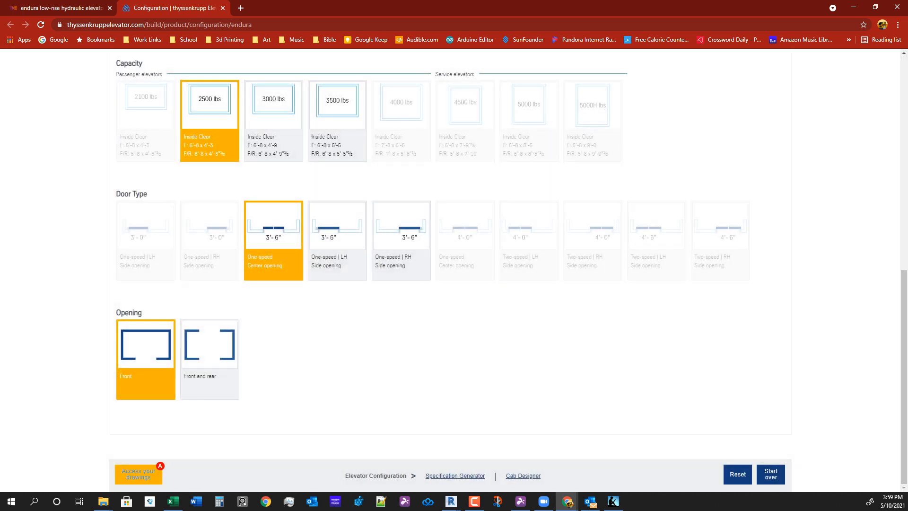
Open the configured elevator's documents and review the drawing downloads, BIM files and product dimensions.
click(138, 474)
scroll(450, 252, down, 2)
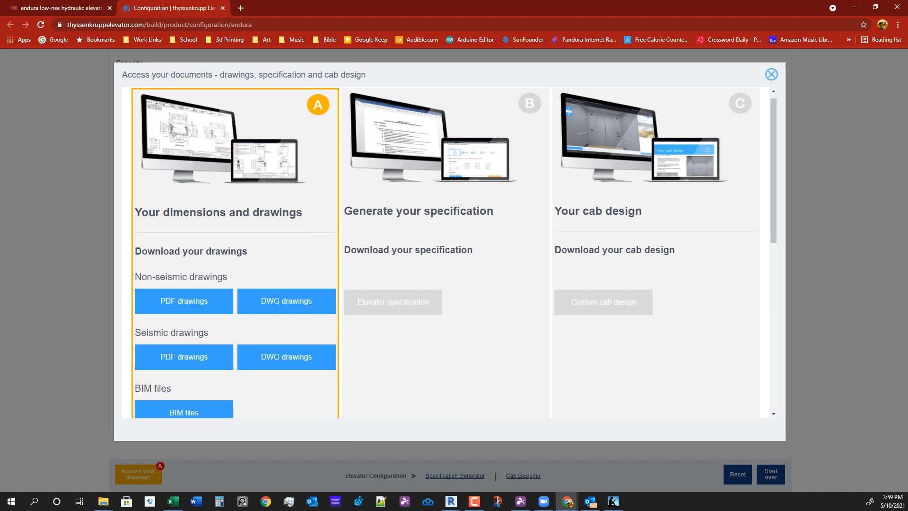
scroll(449, 252, up, 2)
scroll(449, 253, down, 1)
scroll(449, 252, down, 3)
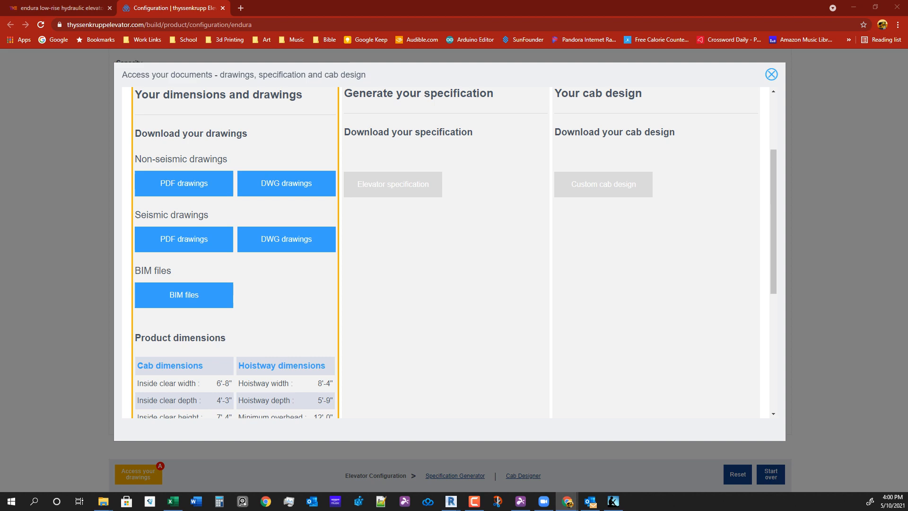
Switch to the Moodle course page and check the Week 07 elevator downloads against the configurator's download options.
drag(907, 246, 265, 0)
scroll(237, 268, up, 1)
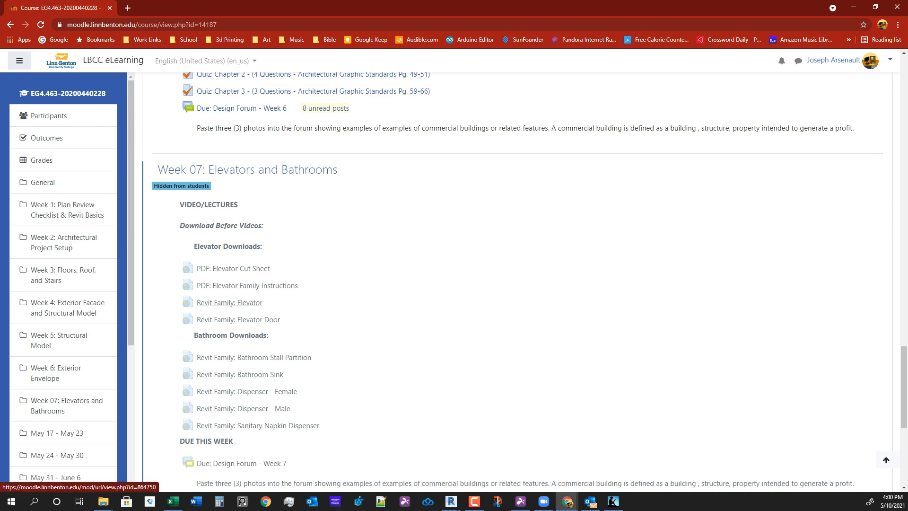
drag(350, 7, 907, 67)
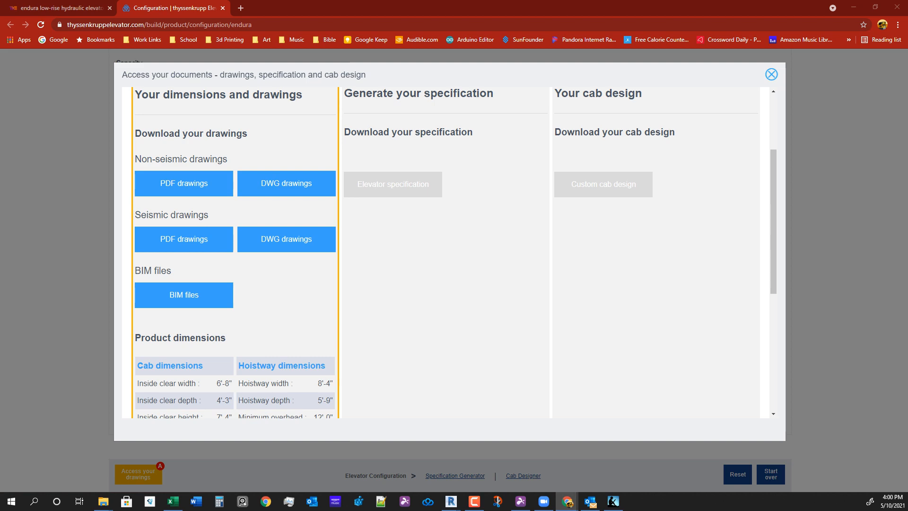
key(alt+Tab)
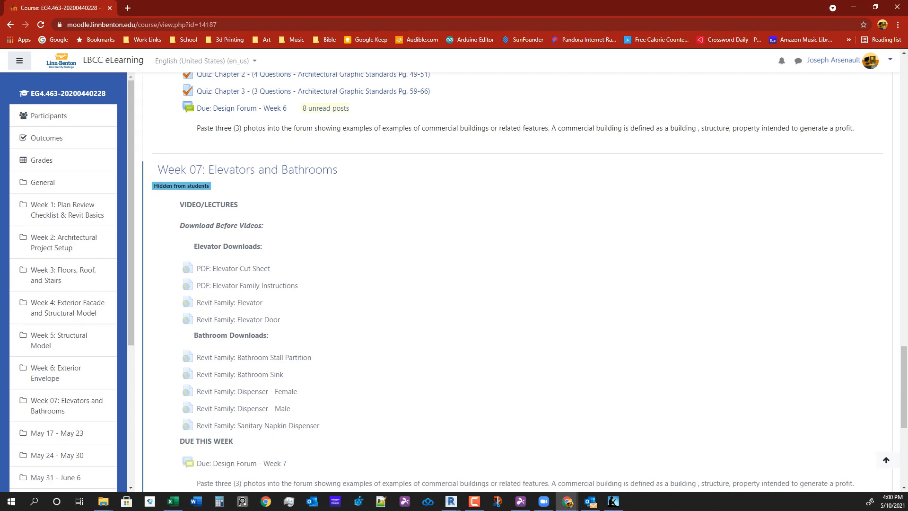
Open the Elevator Cut Sheet PDF from Week 07 and examine its section view, hoistway plan and contract data.
click(233, 268)
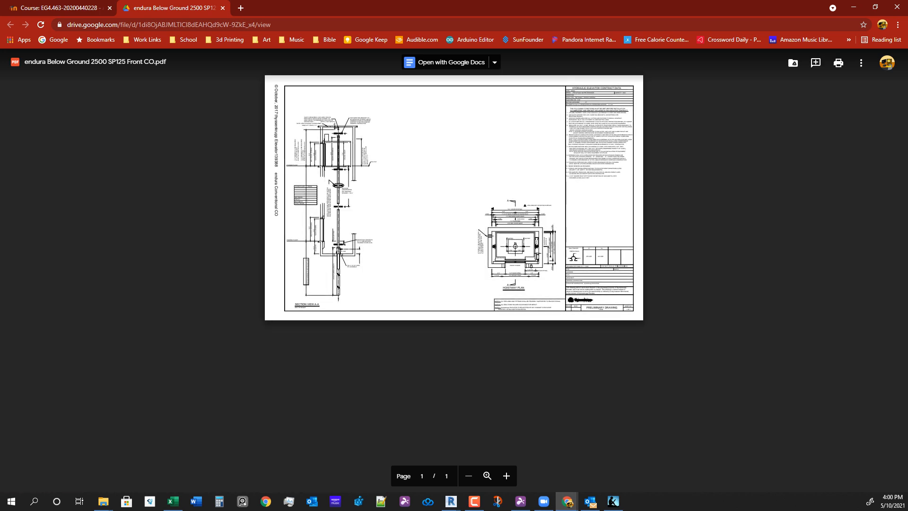
click(506, 476)
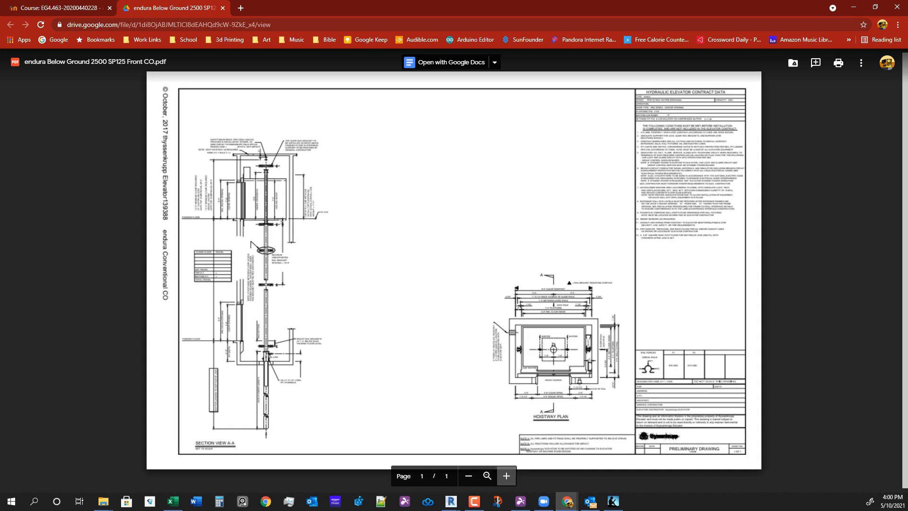
scroll(454, 269, down, 2)
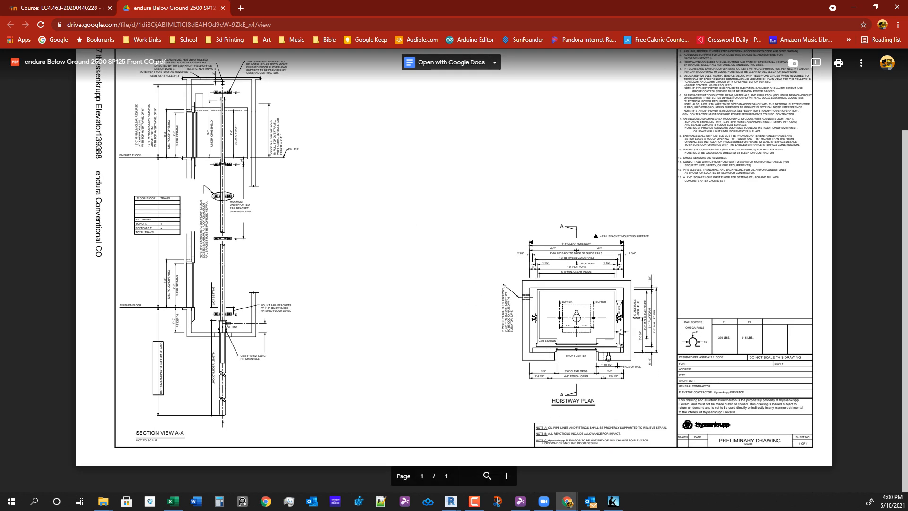
scroll(454, 270, up, 1)
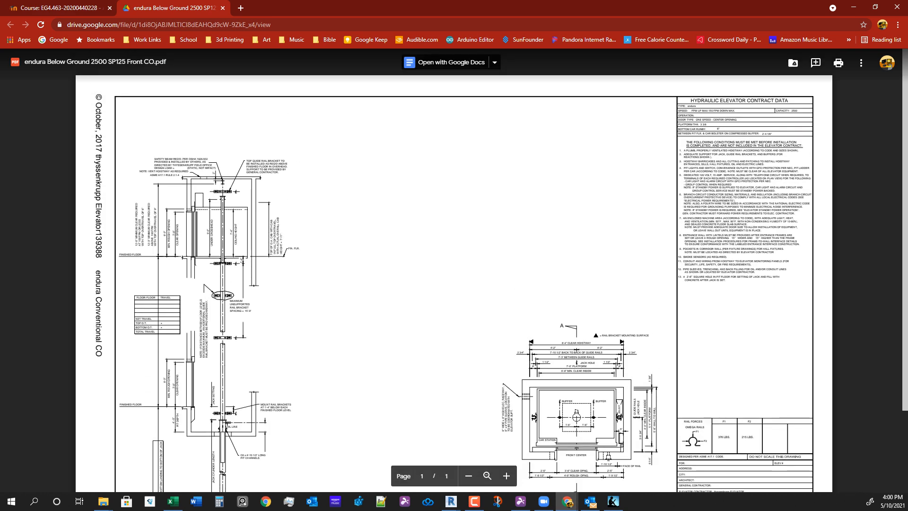
scroll(454, 269, down, 1)
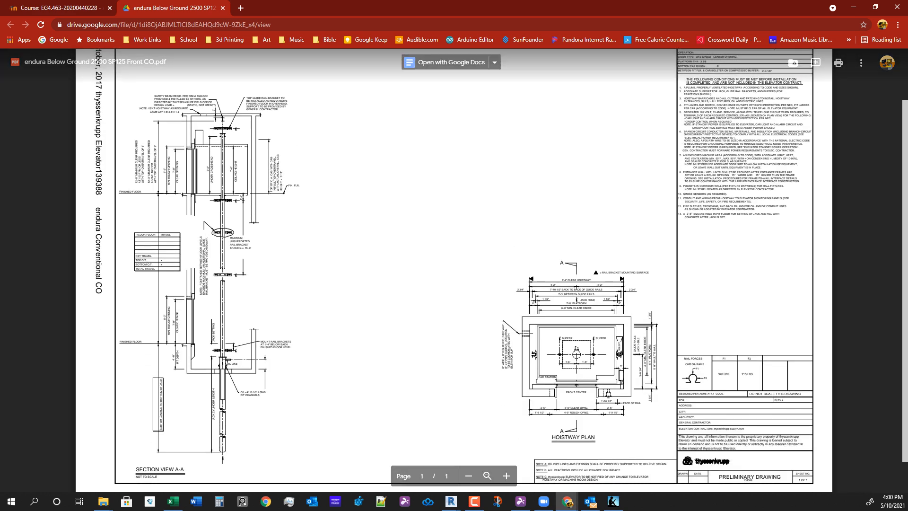
scroll(454, 270, up, 2)
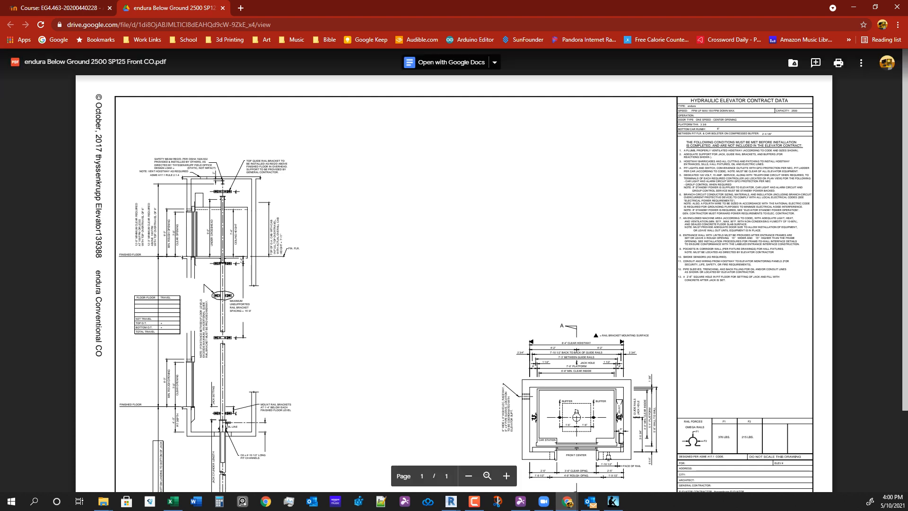
scroll(454, 270, down, 2)
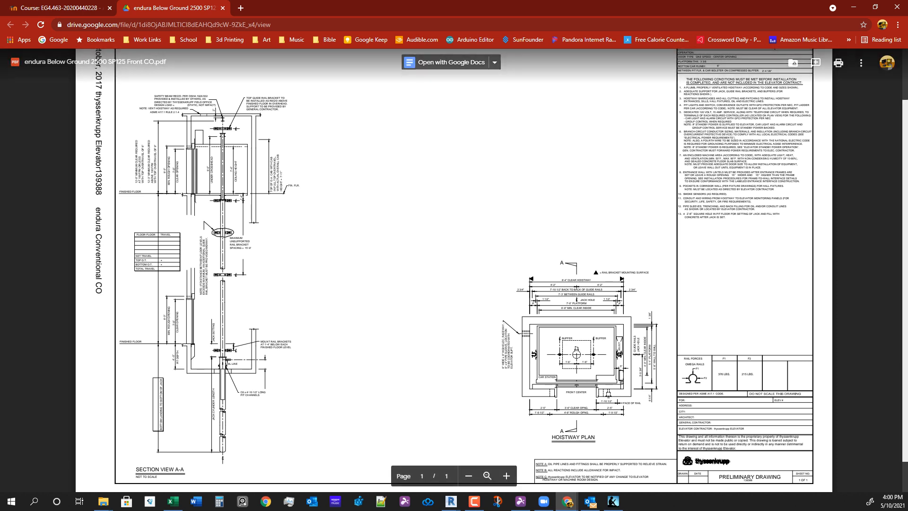
Examine the hoistway plan dimensions and the cab heights in the section view of the cut sheet up close.
click(506, 476)
click(506, 476)
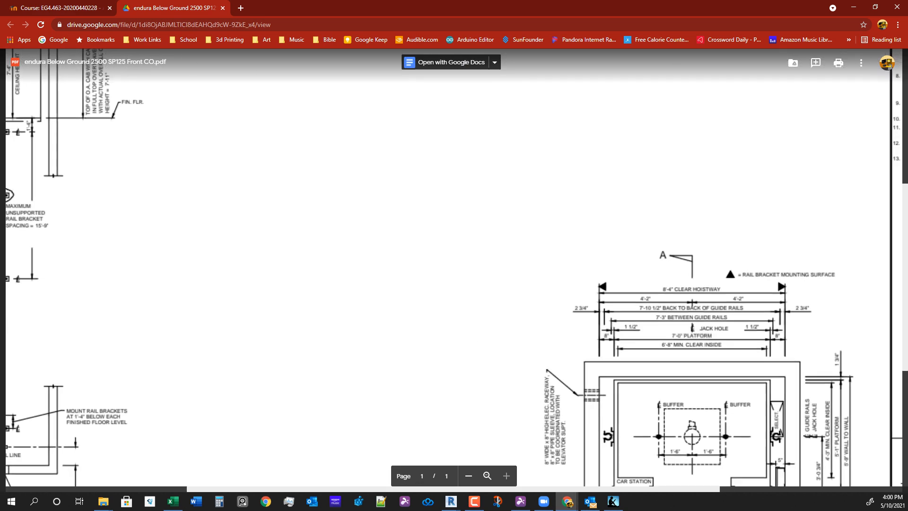
scroll(454, 267, up, 3)
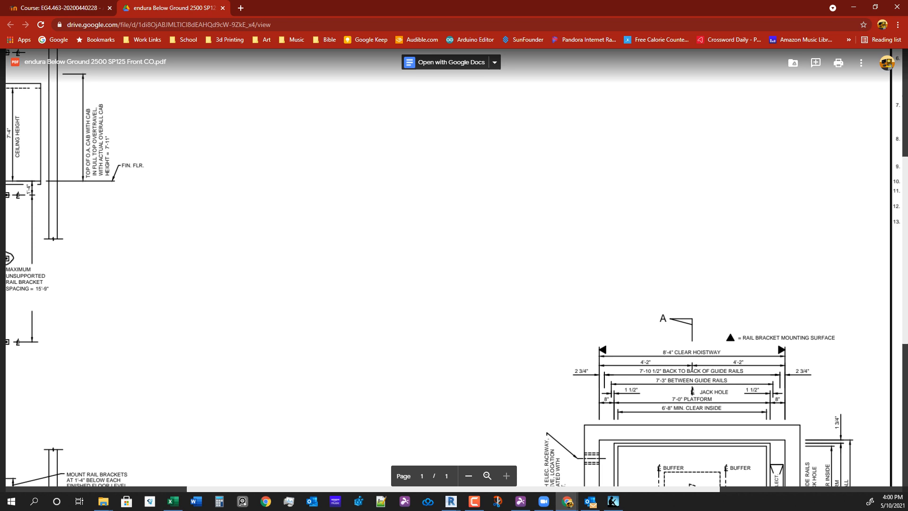
scroll(454, 267, left, 3)
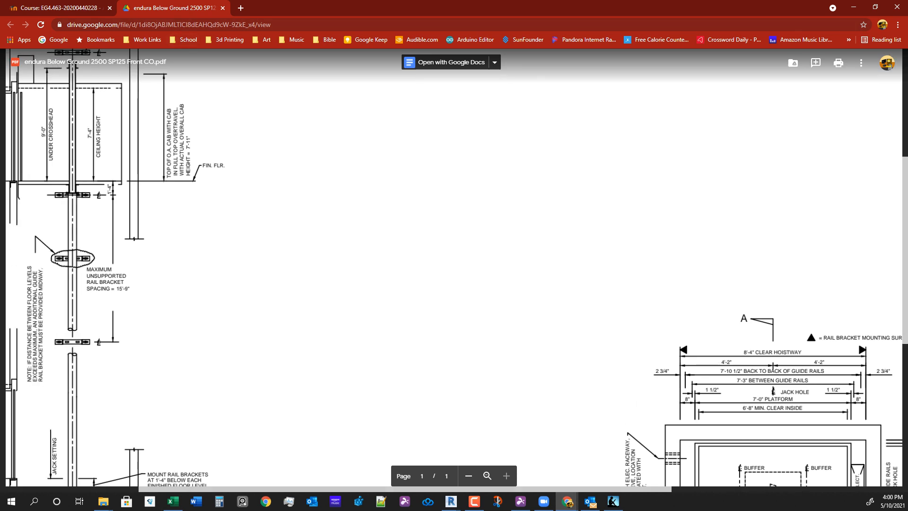
Replace the cut sheet with the Elevator Family Instructions PDF and read its model features and wall-based placement notes.
click(223, 8)
click(223, 284)
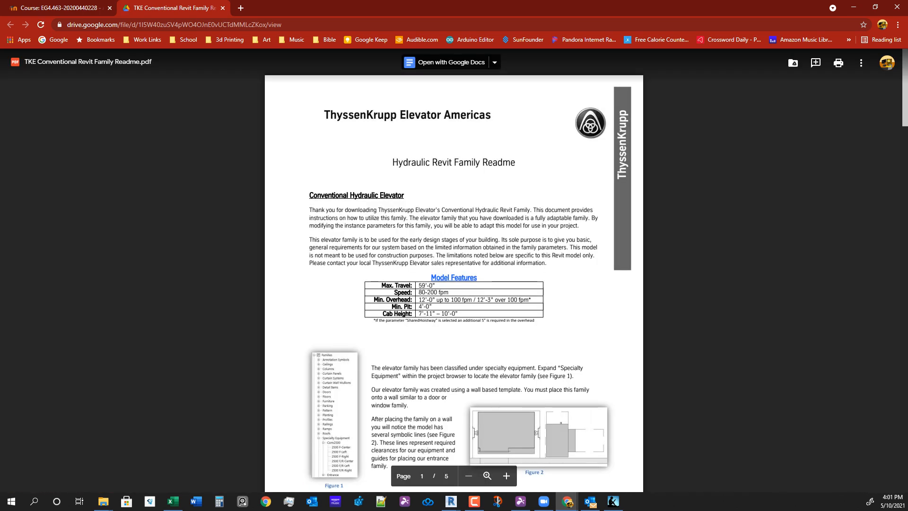
scroll(453, 269, down, 1)
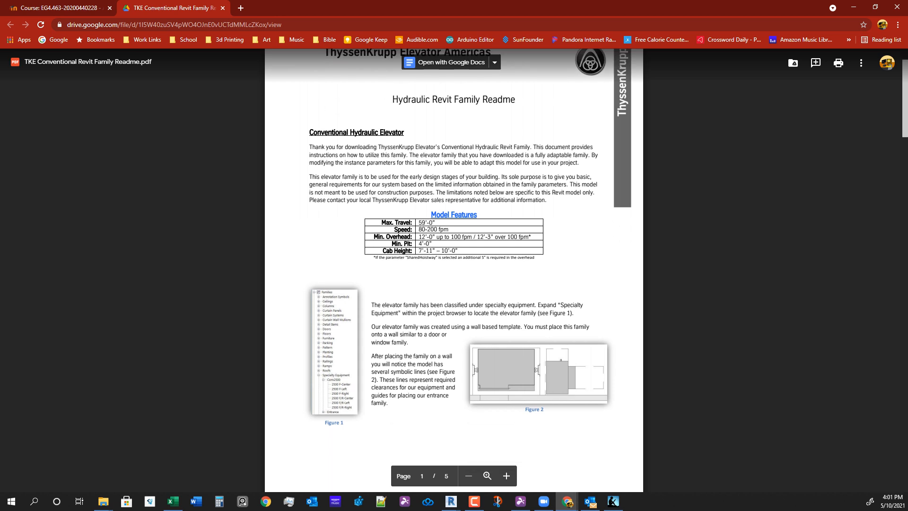
scroll(454, 270, up, 1)
scroll(454, 269, down, 1)
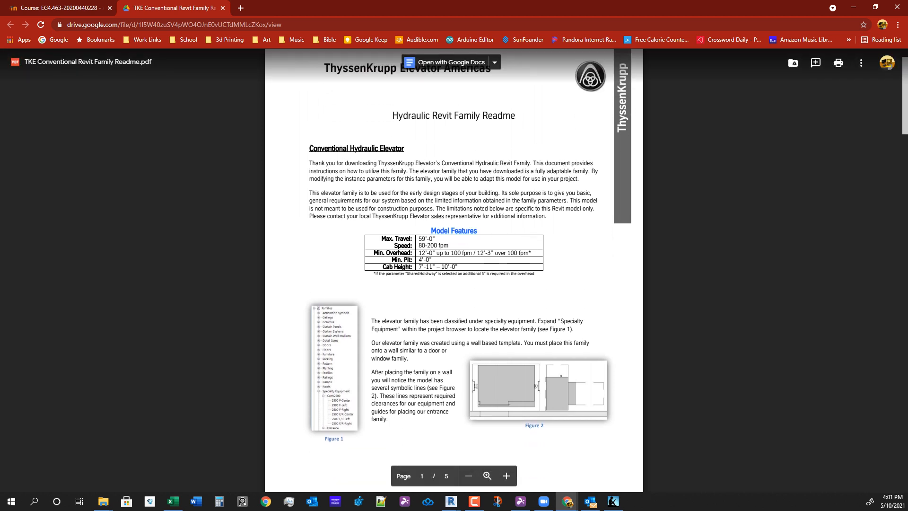
scroll(453, 270, down, 1)
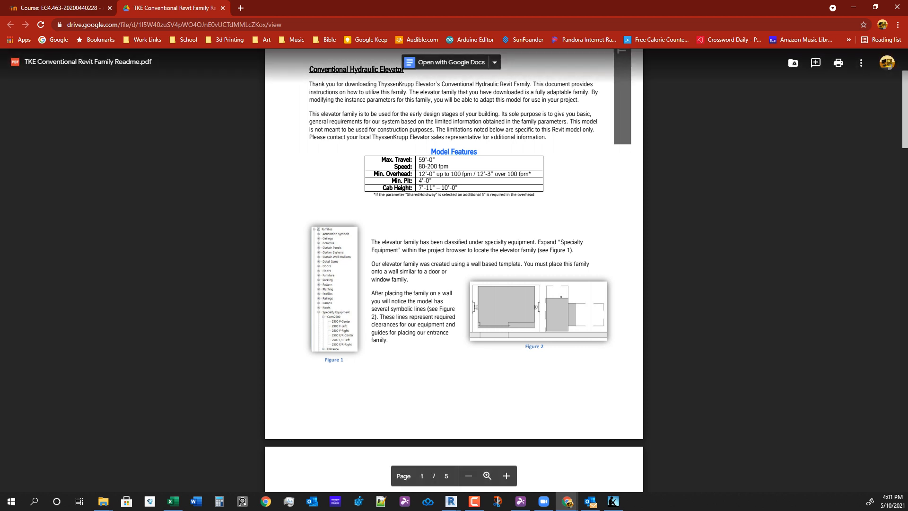
scroll(453, 269, down, 1)
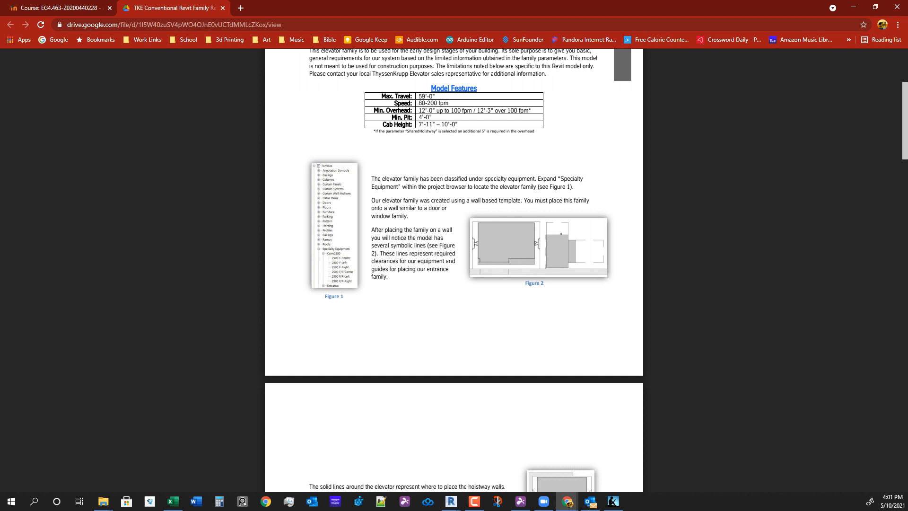
Read the readme's guidance on hoistway walls, machine room clearances, floor heights, speed, door height and cab height.
scroll(453, 269, down, 4)
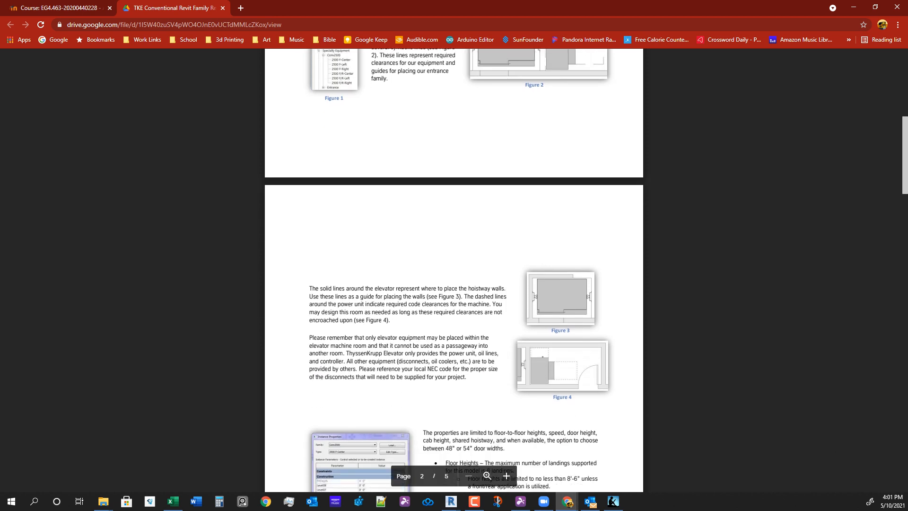
scroll(453, 270, down, 1)
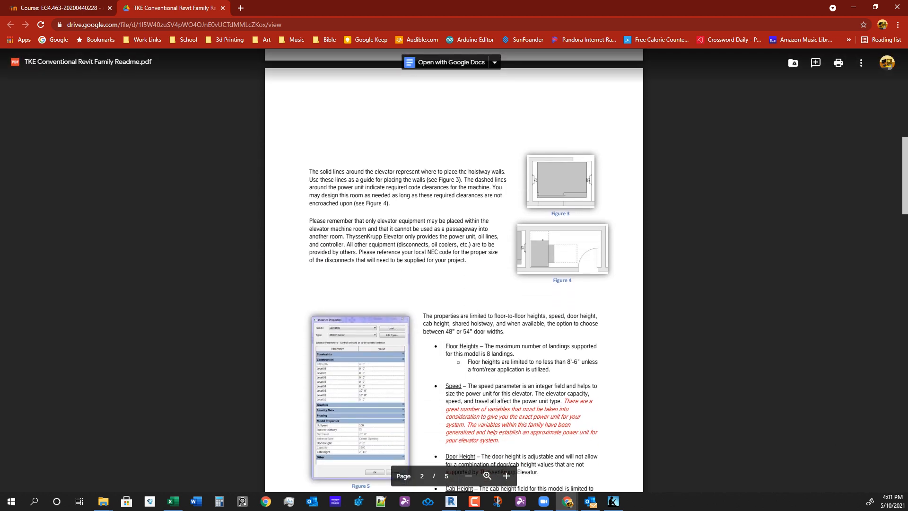
scroll(453, 269, down, 2)
scroll(453, 270, down, 4)
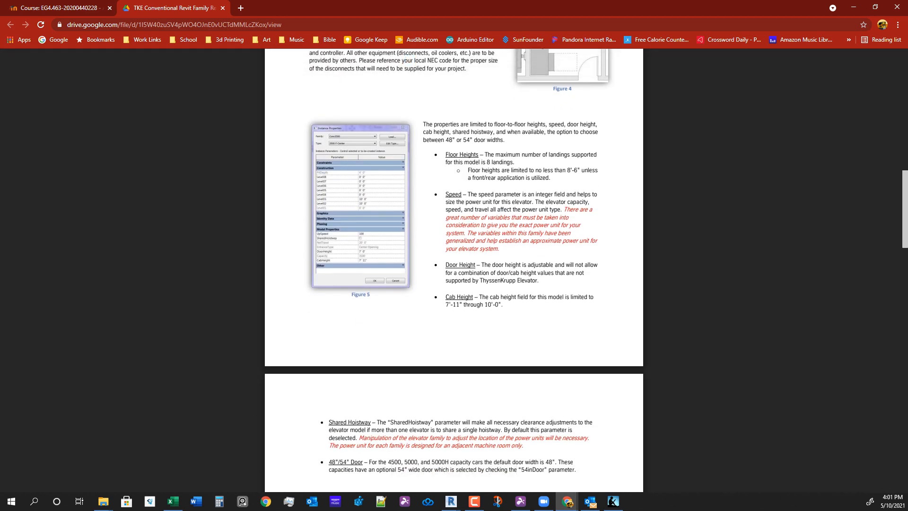
Read the readme's remaining guidance on shared hoistways, door width, changing elevator type, machine room visibility and entrance door placement.
scroll(453, 270, down, 4)
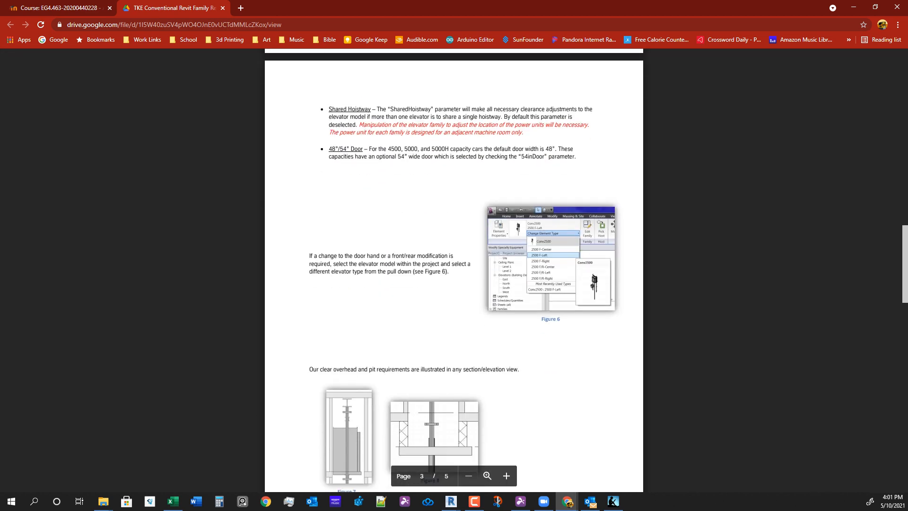
scroll(453, 269, down, 7)
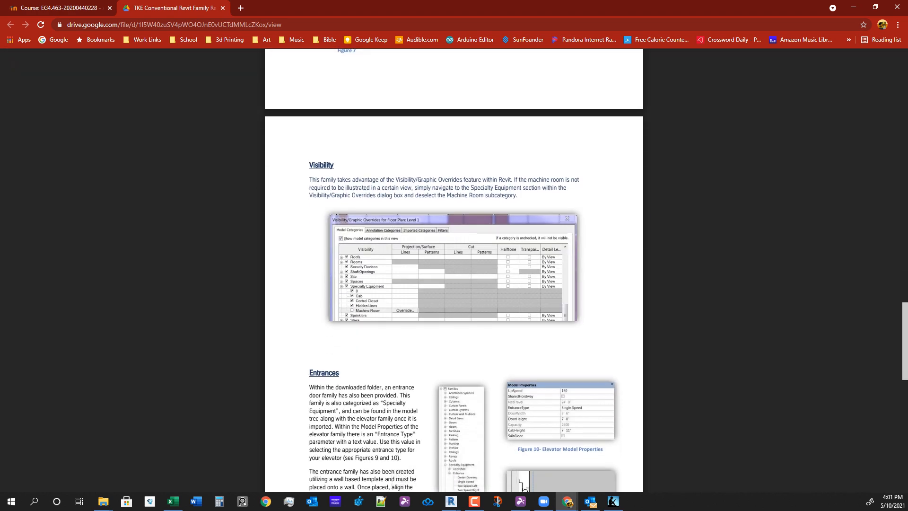
scroll(453, 269, down, 4)
scroll(453, 269, down, 5)
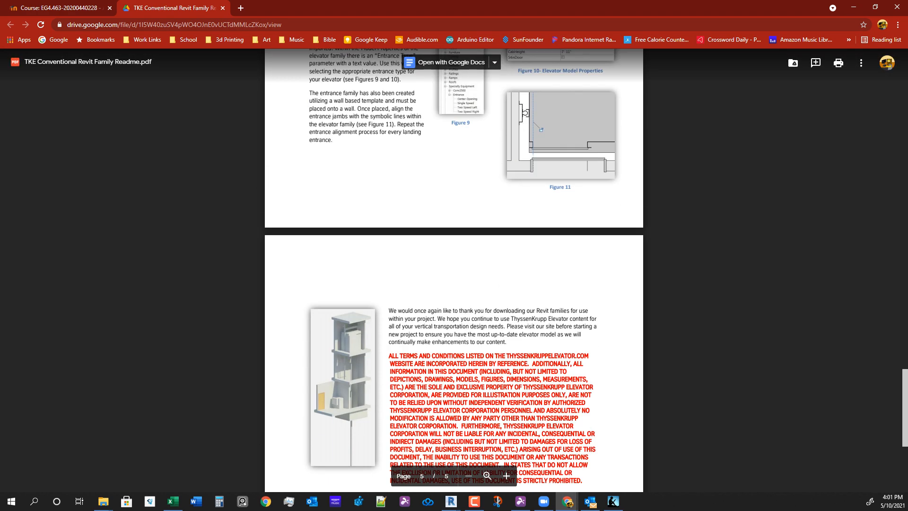
scroll(453, 270, up, 5)
scroll(453, 269, up, 4)
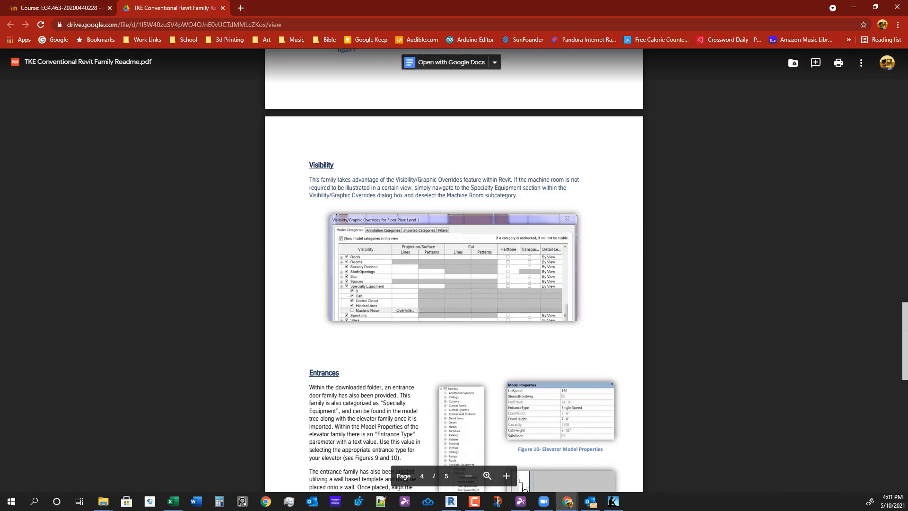
Return to the Week 07 course page, open the Revit Family: Elevator link and start downloading enduraB2500.rfa.
mouse_move(321, 7)
mouse_down()
mouse_move(351, 199)
mouse_move(767, 261)
mouse_move(545, 209)
mouse_move(709, 159)
mouse_move(330, 0)
mouse_up()
click(86, 7)
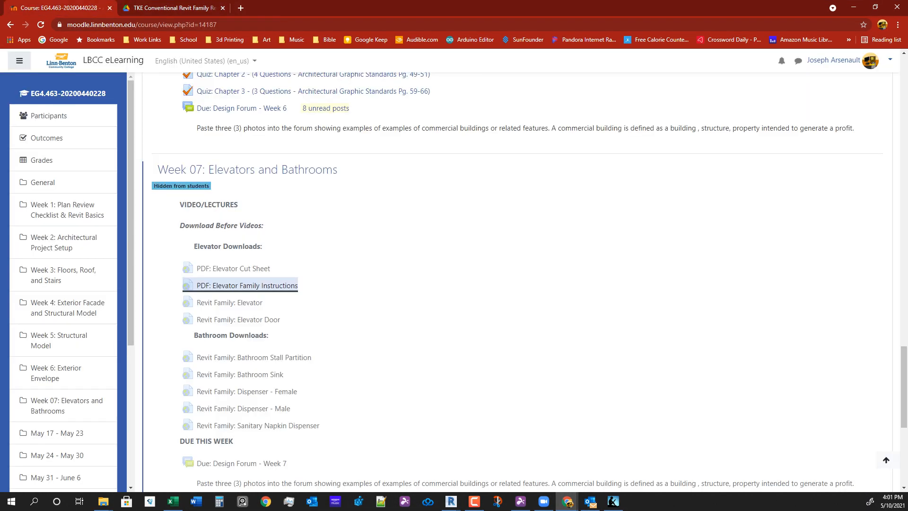
click(229, 302)
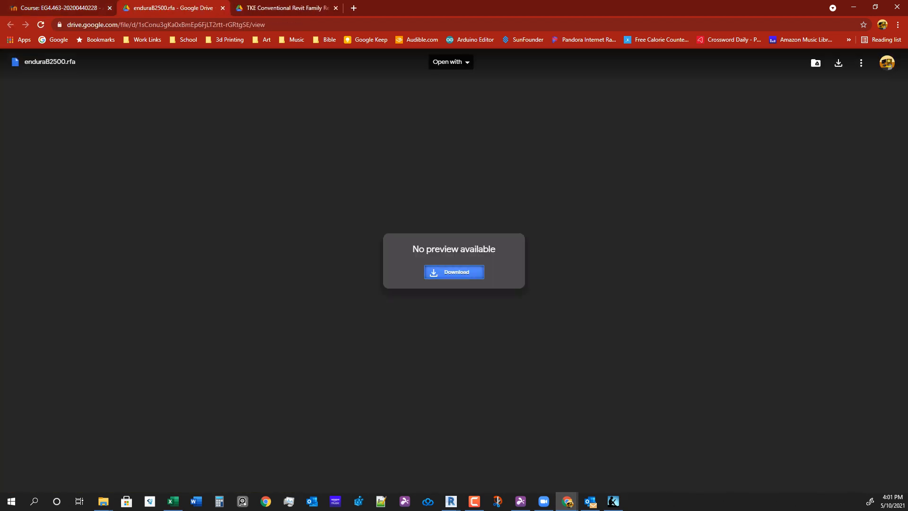
click(454, 272)
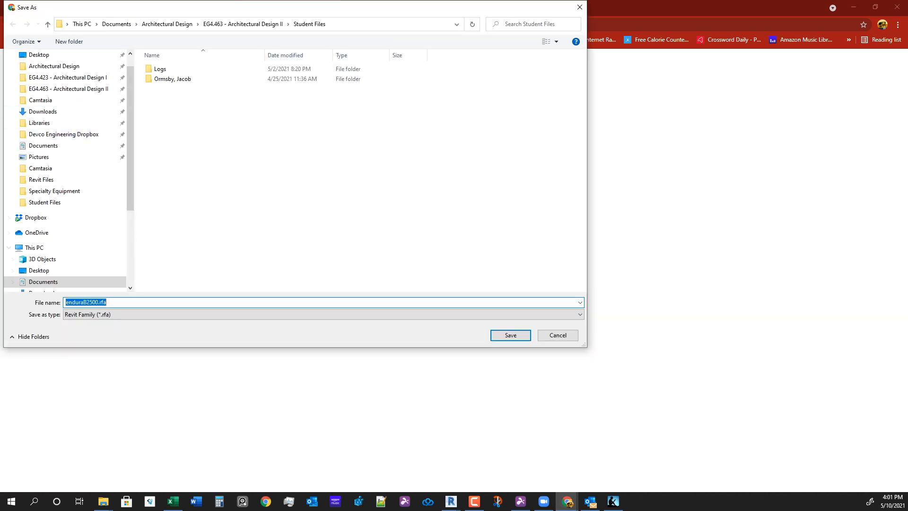
Browse the save location to Architectural Design > Revit Files > Families > Specialty Equipment > Elevators > EnduraB2500, cancel saving and return to the course page.
drag(189, 7, 288, 51)
click(168, 133)
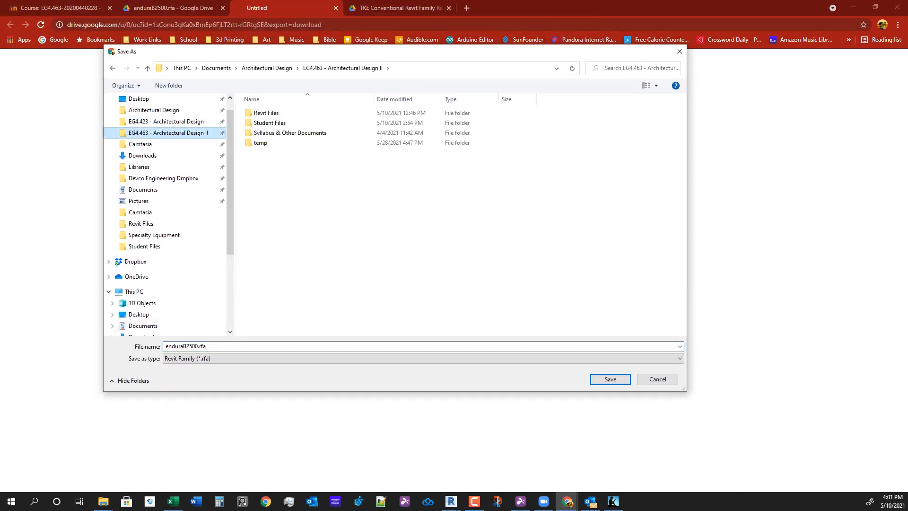
click(154, 111)
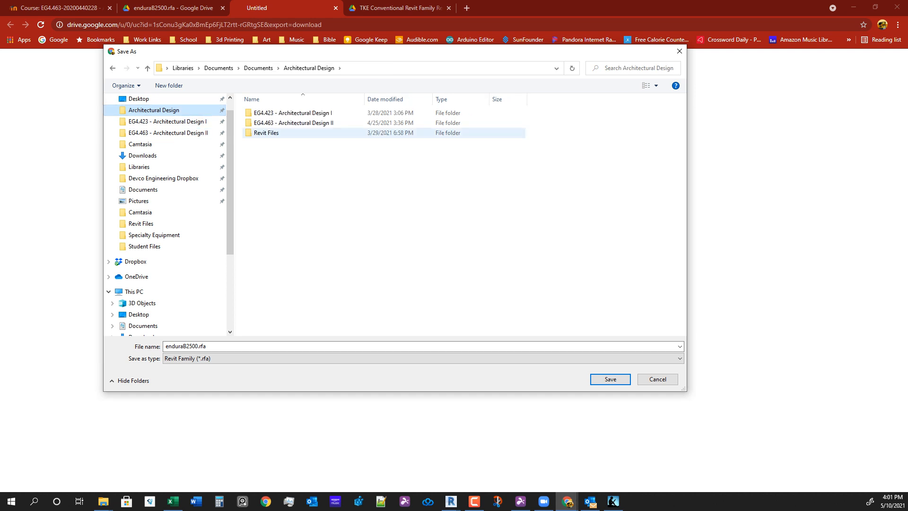
double_click(266, 133)
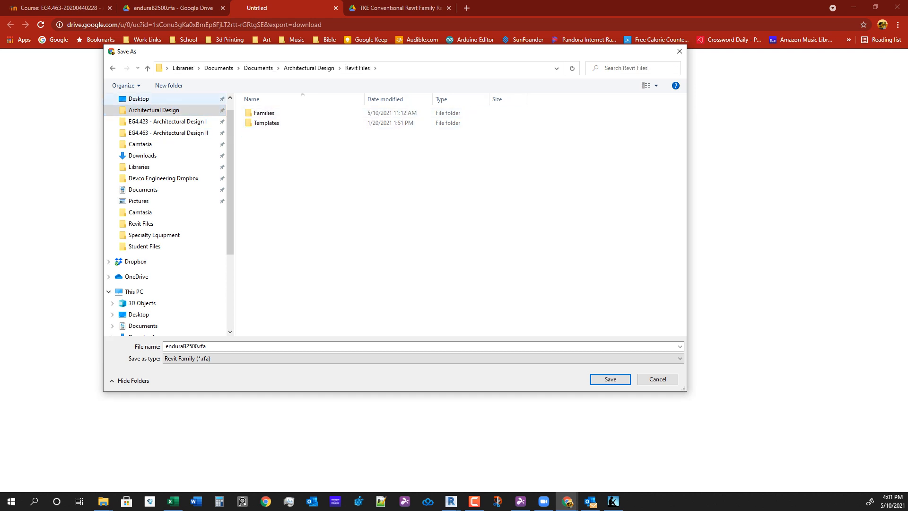
double_click(264, 112)
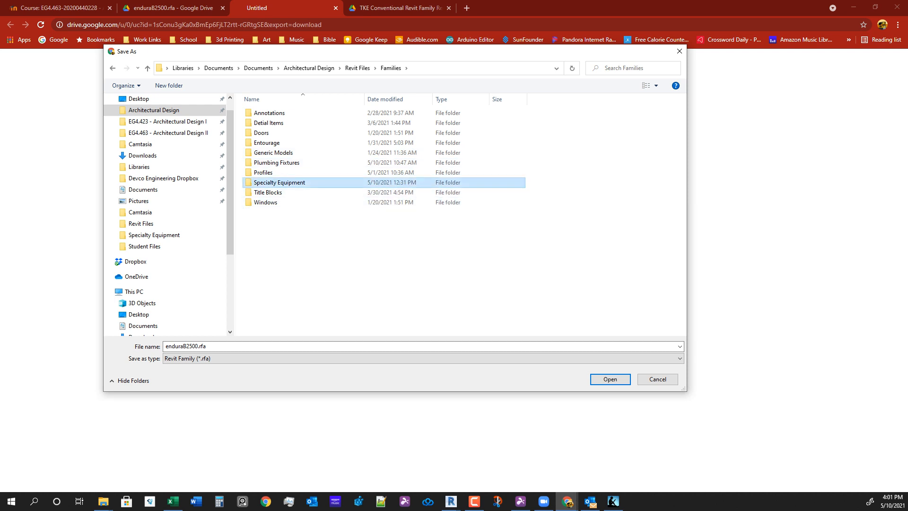
double_click(279, 182)
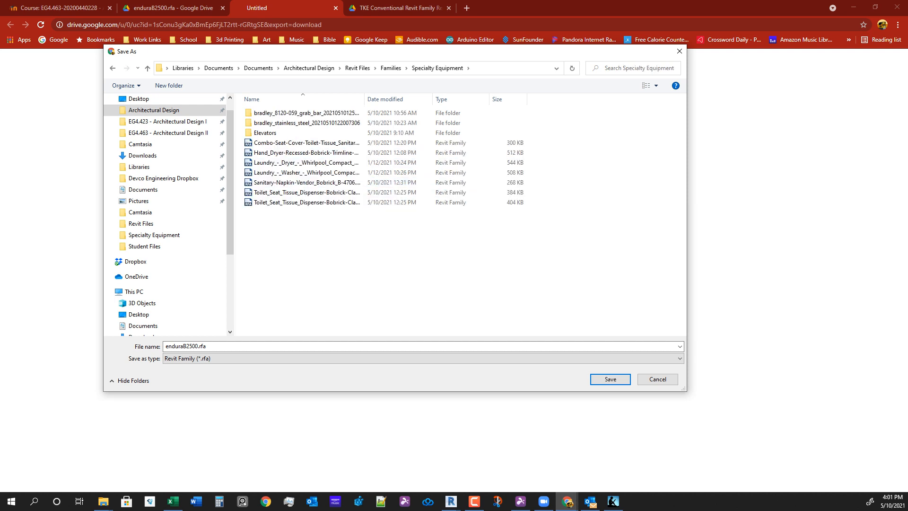
double_click(266, 132)
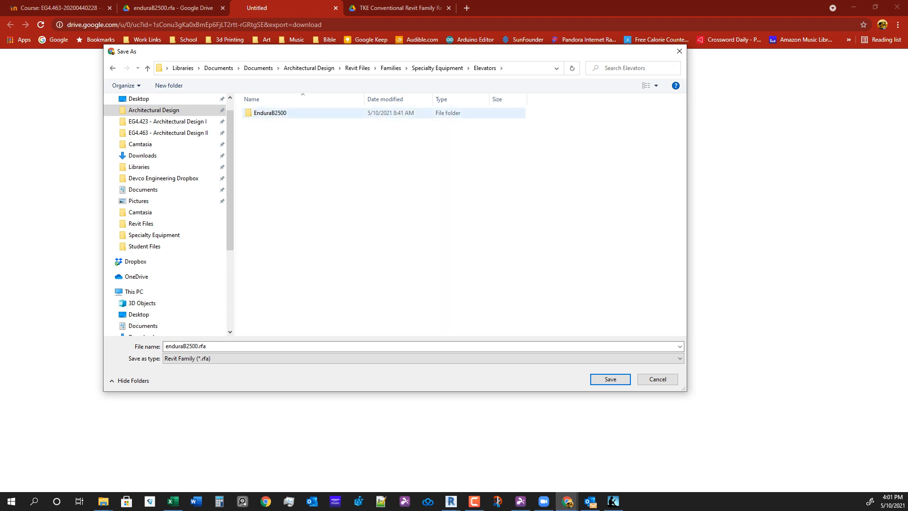
double_click(270, 113)
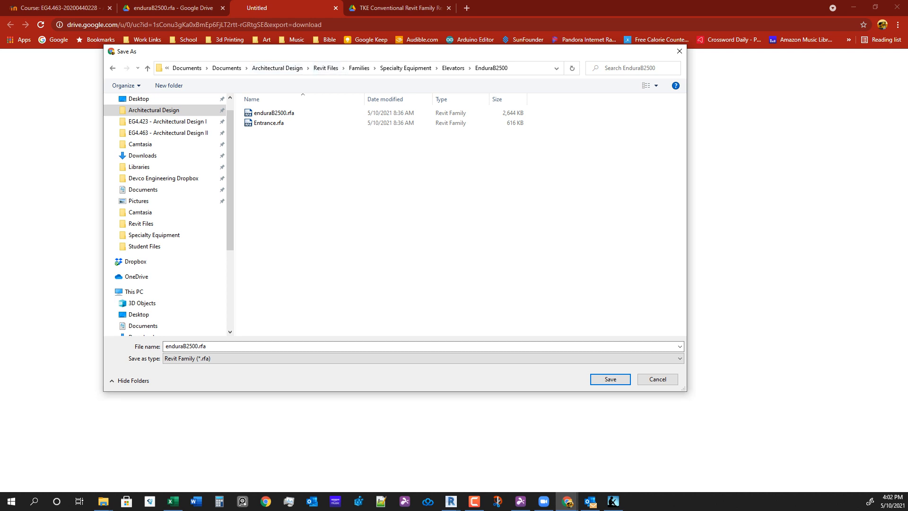
click(658, 379)
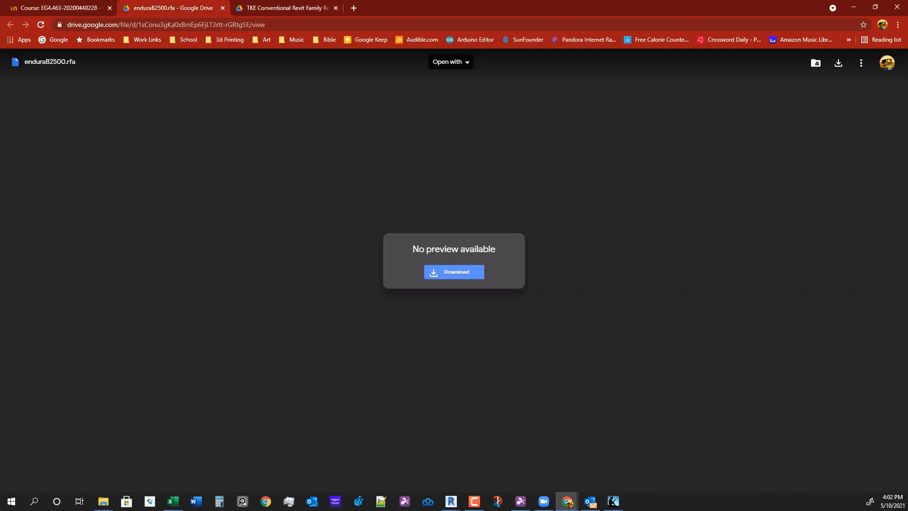
click(223, 8)
click(60, 8)
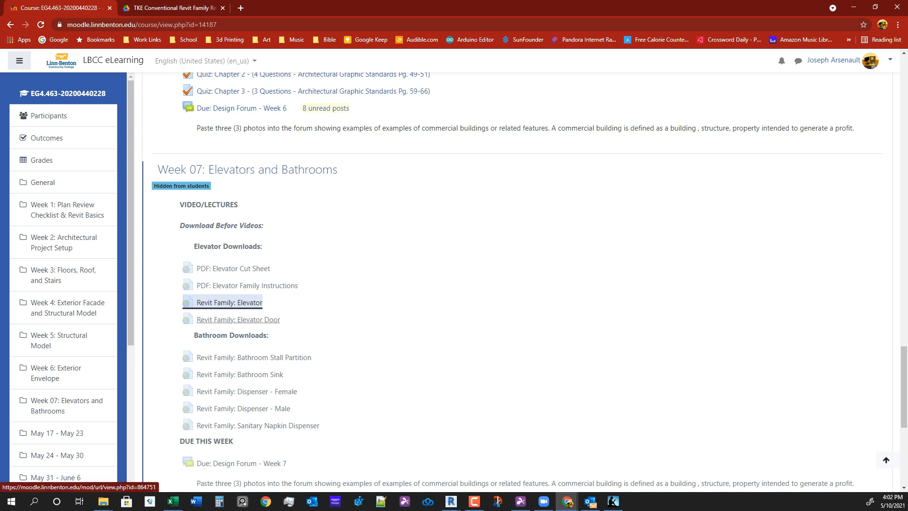
Open the Revit Family: Elevator Door link, start downloading Entrance.rfa, and return to the Week 07 course page.
click(238, 319)
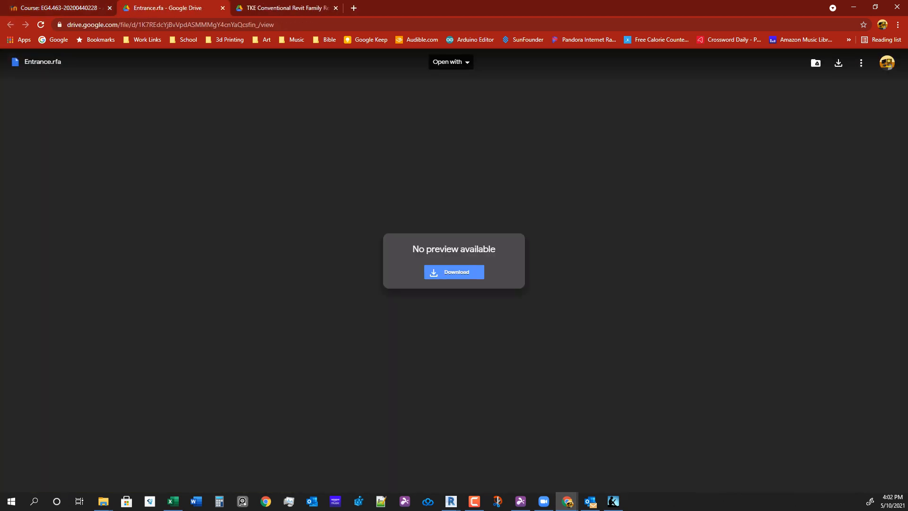
click(453, 271)
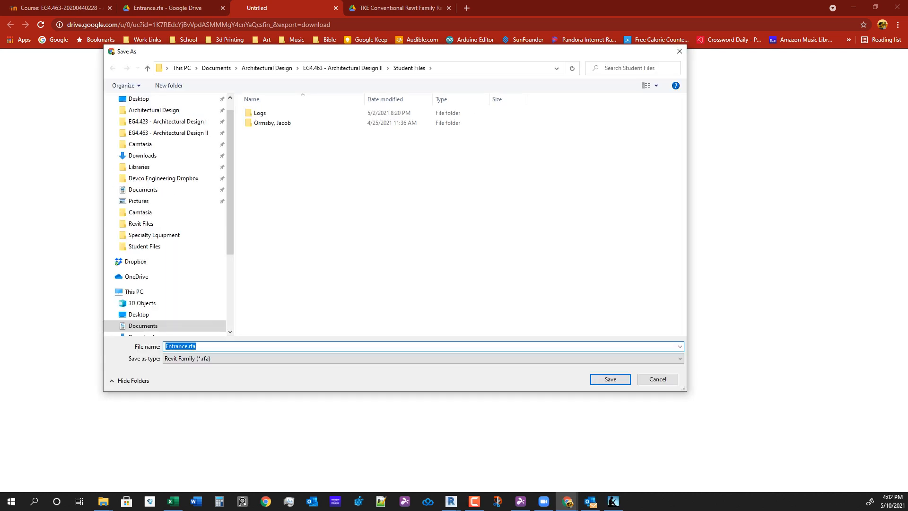
key(Return)
key(ctrl+w)
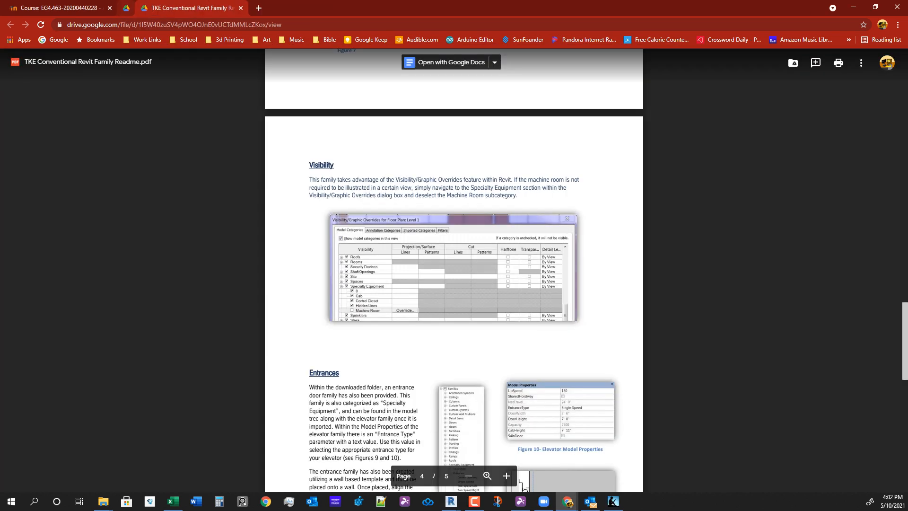
key(ctrl+shift+Tab)
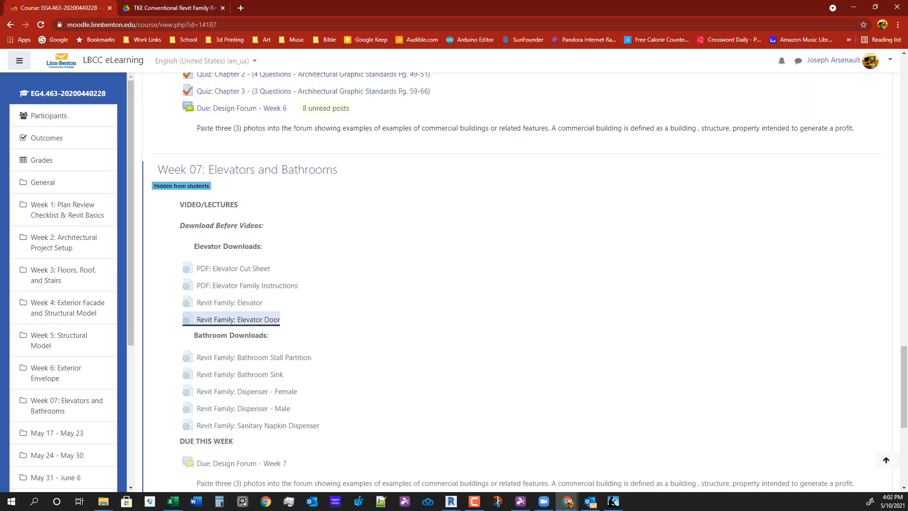
Switch to the Revit model and view the area beside the western stairwell in the LEVEL 1 FLOOR PLAN.
drag(425, 7, 907, 235)
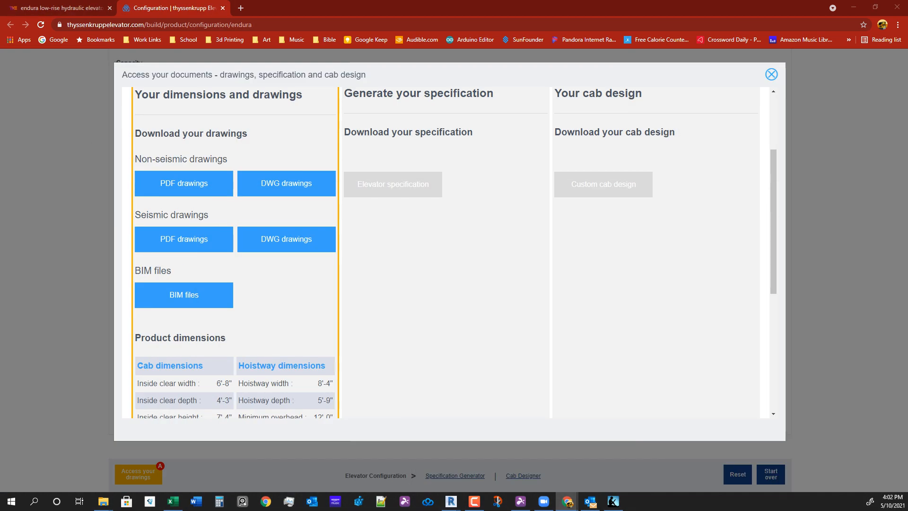
drag(425, 8, 907, 246)
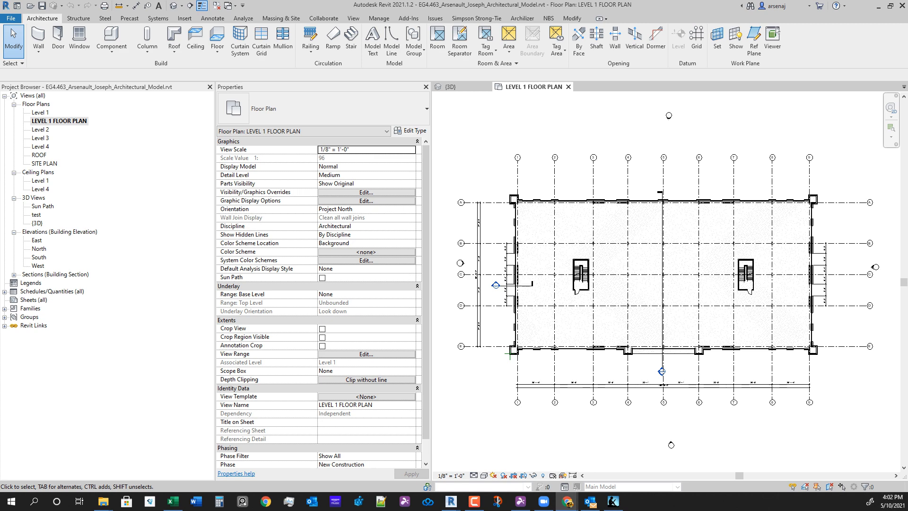
scroll(630, 291, up, 5)
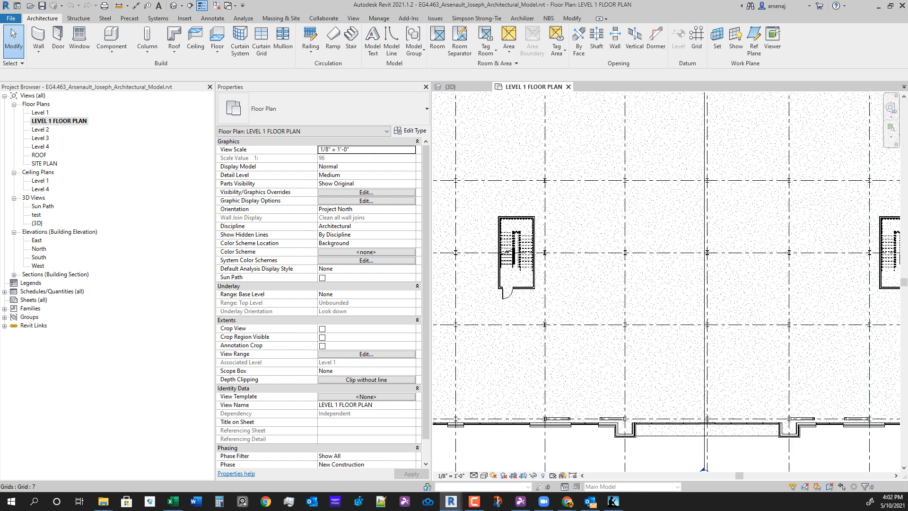
scroll(581, 352, up, 2)
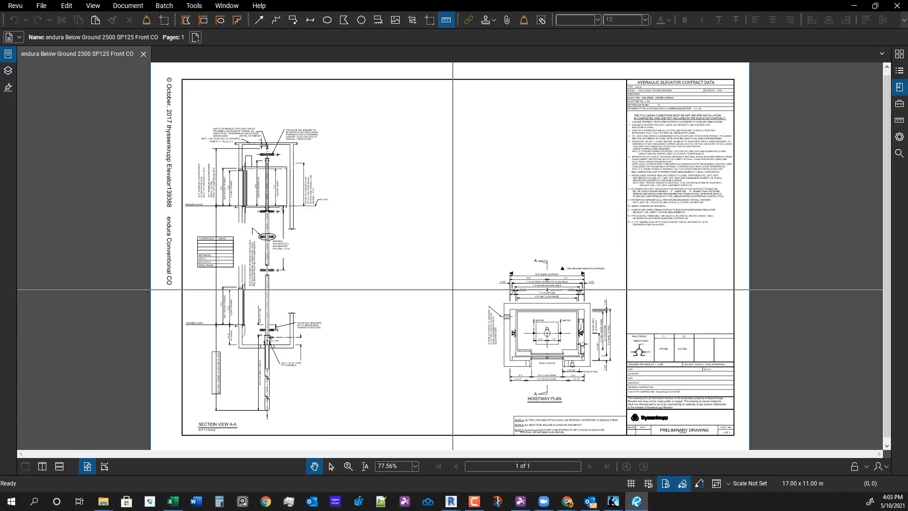
Examine the clear hoistway, wall-to-wall and door opening dimensions on the hoistway plan of the endura cut sheet in Revu.
scroll(549, 308, up, 5)
drag(549, 308, 528, 309)
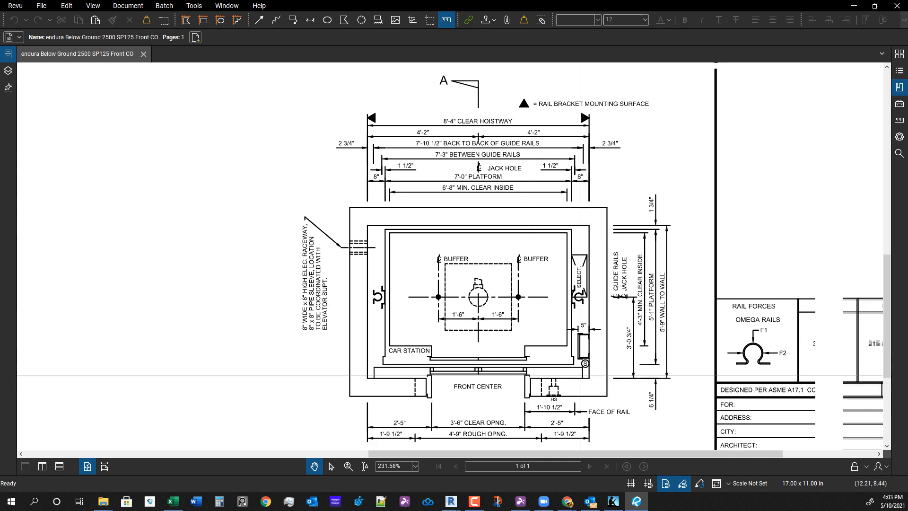
mouse_move(582, 378)
mouse_down()
mouse_move(569, 346)
mouse_move(564, 351)
mouse_up()
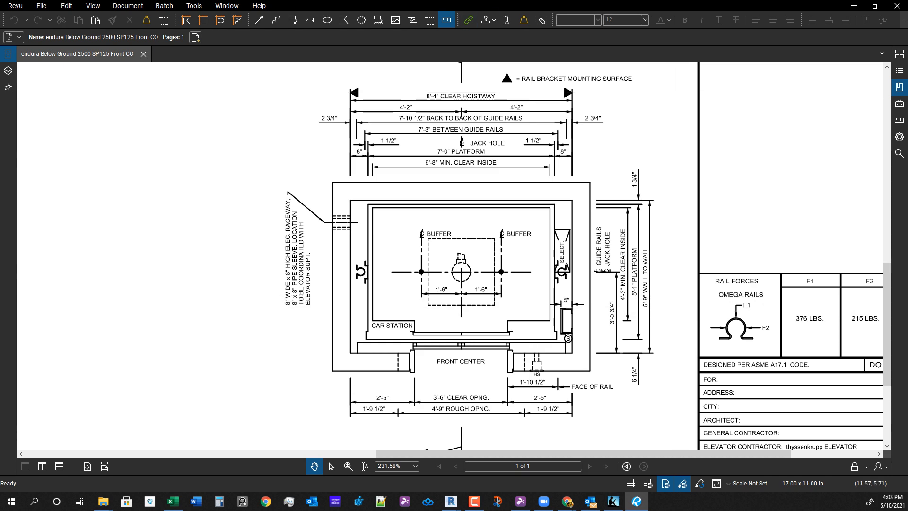
Switch back to Revit and start a wall using the Interior - 6 1/8" Partition (2-hr) type.
drag(501, 5, 907, 237)
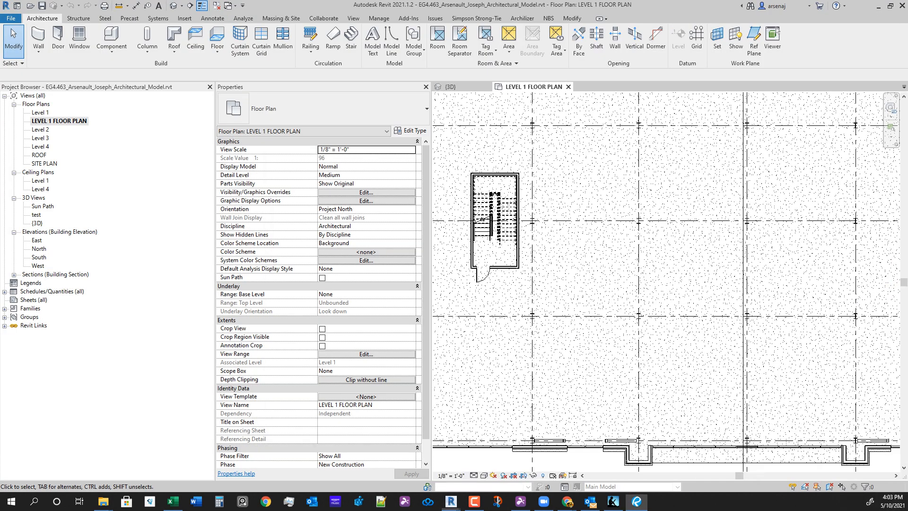
scroll(561, 265, up, 2)
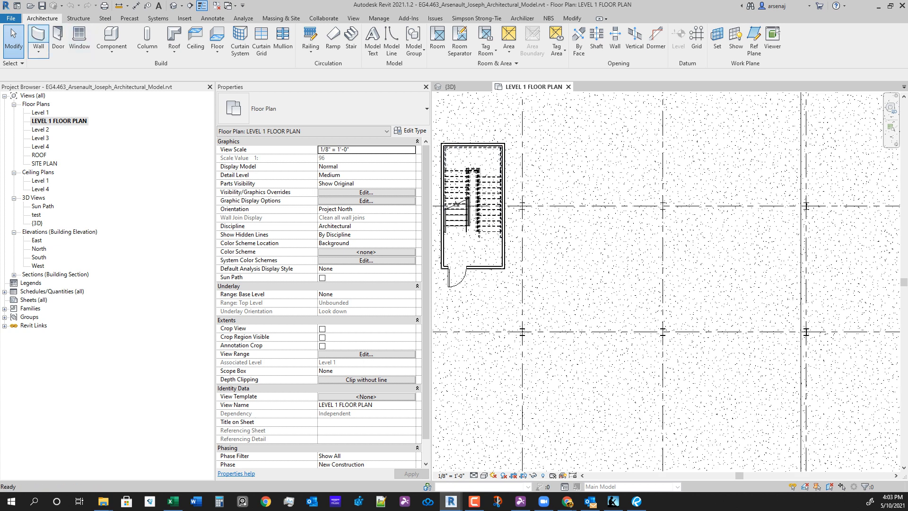
click(38, 38)
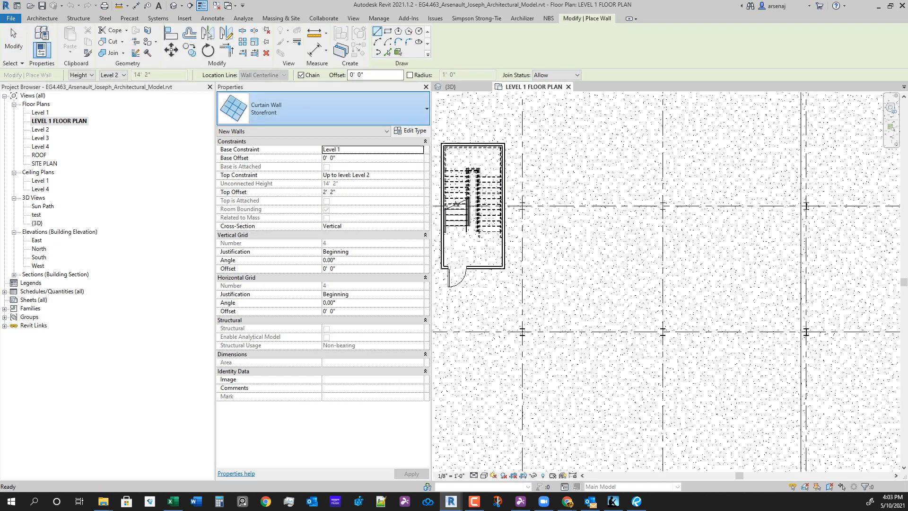
click(331, 110)
scroll(333, 239, down, 5)
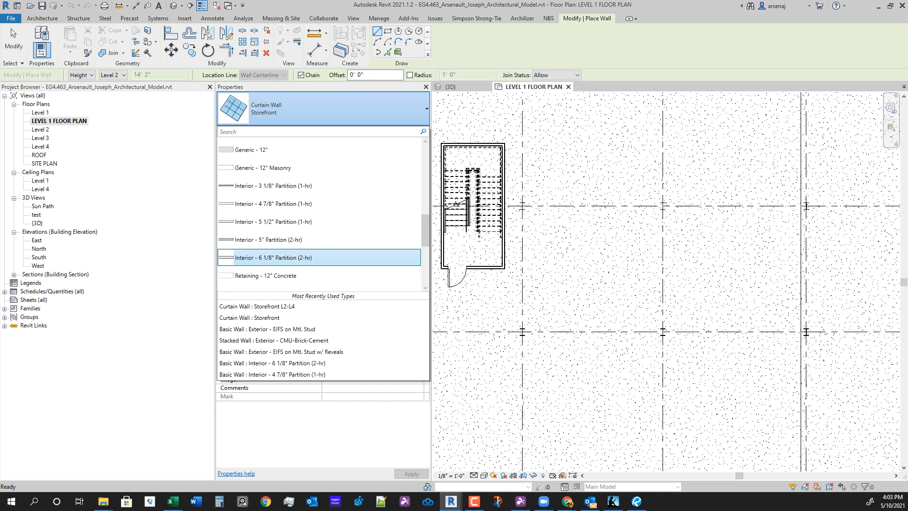
click(319, 257)
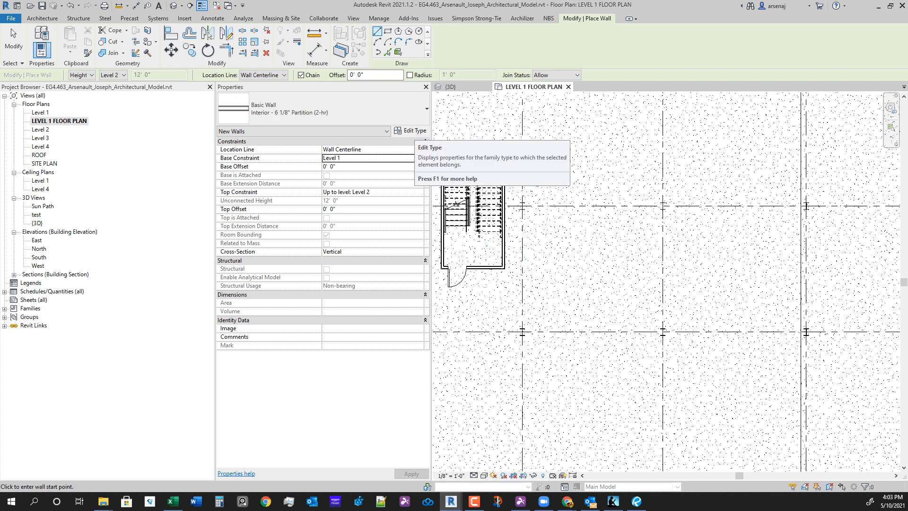
Duplicate the 6 1/8" partition wall type as "Interior - 7 1/4" Shaft Partition (2-hr)".
click(411, 131)
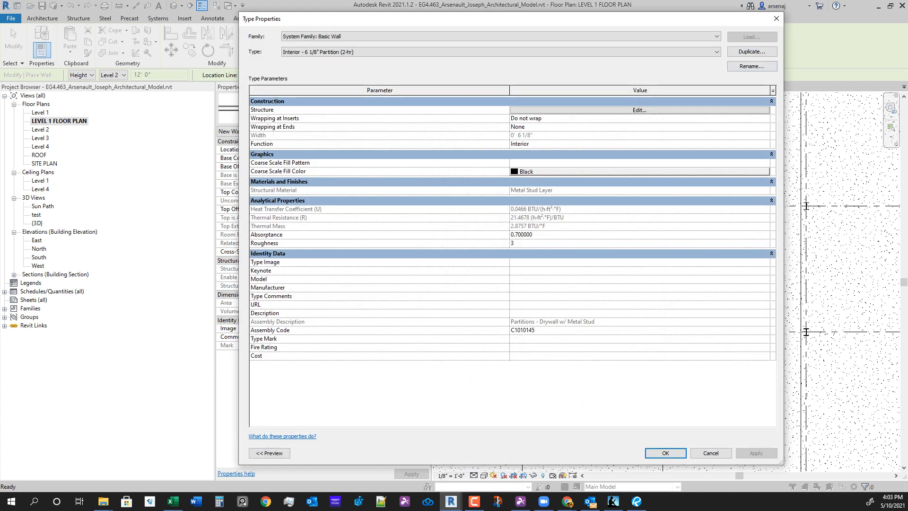
click(751, 52)
click(499, 234)
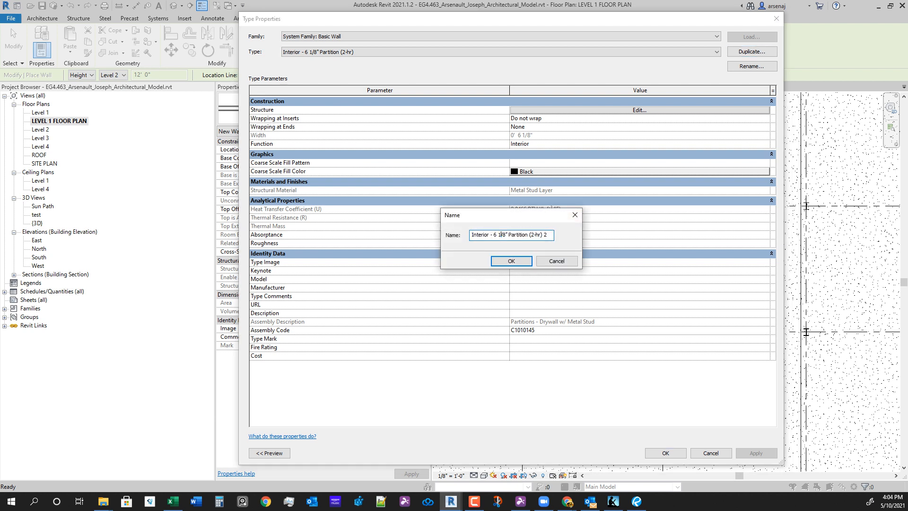
key(shift+Left)
text(8)
double_click(504, 235)
click(503, 235)
key(shift+Left)
text(7)
drag(502, 234, 506, 234)
text(Shaft)
key(End)
key(BackSpace)
key(BackSpace)
key(Return)
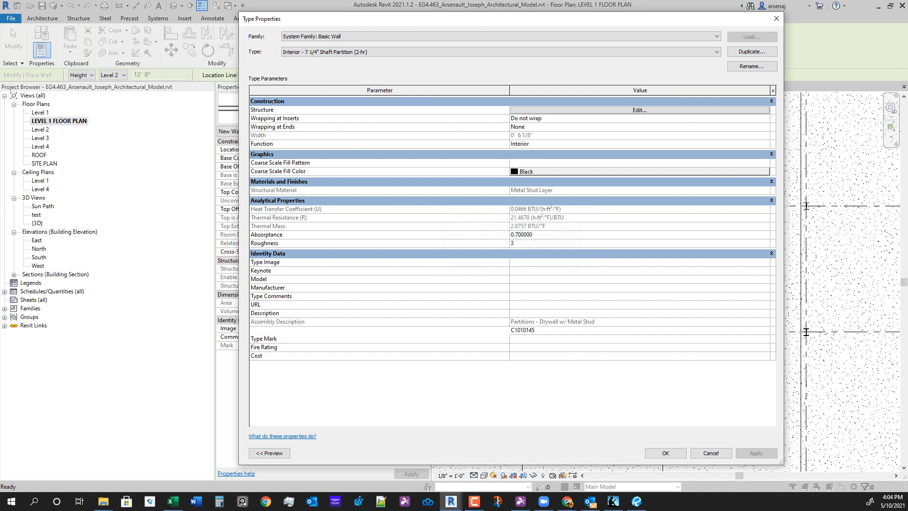
Open the shaft partition type's layer structure and set the Metal Stud Layer thickness to 5".
click(639, 109)
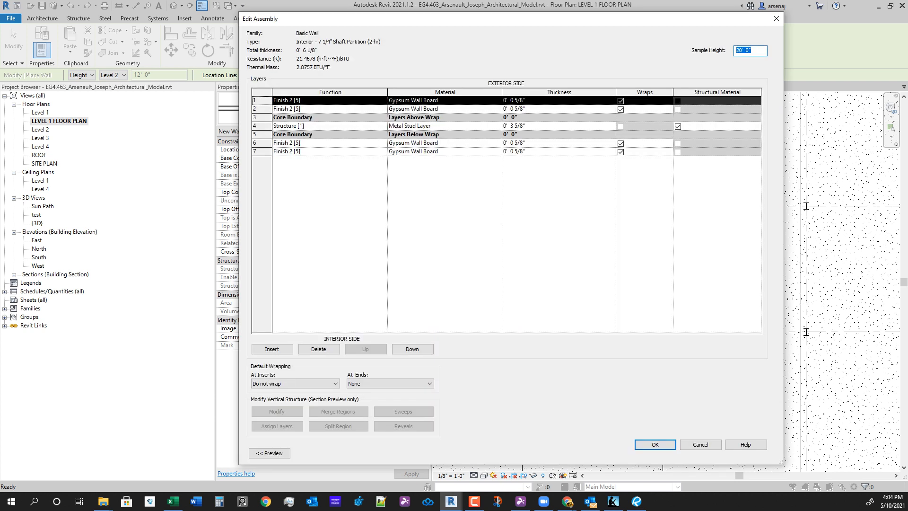
click(544, 125)
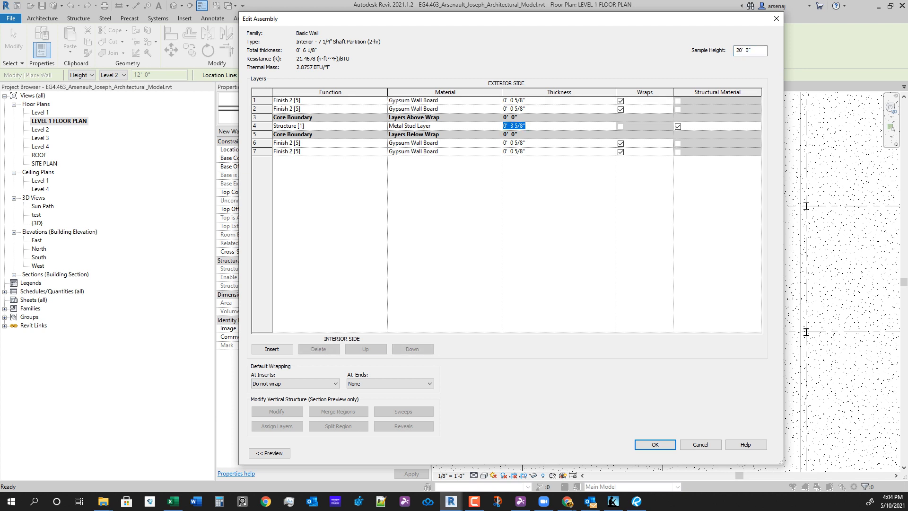
text(0 96=)
key(BackSpace)
key(BackSpace)
key(Tab)
Delete both 5/8" Gypsum Wall Board finish layers on the interior side of the wall assembly.
click(261, 143)
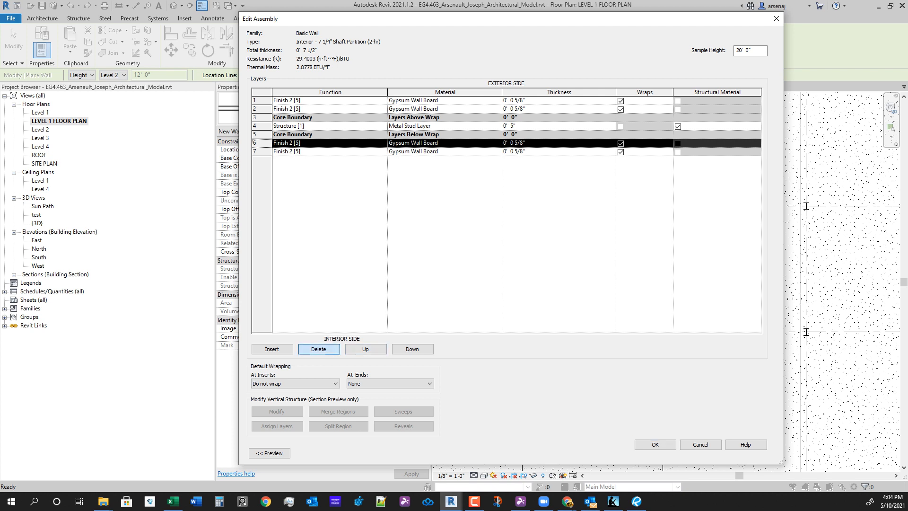
click(318, 349)
click(319, 349)
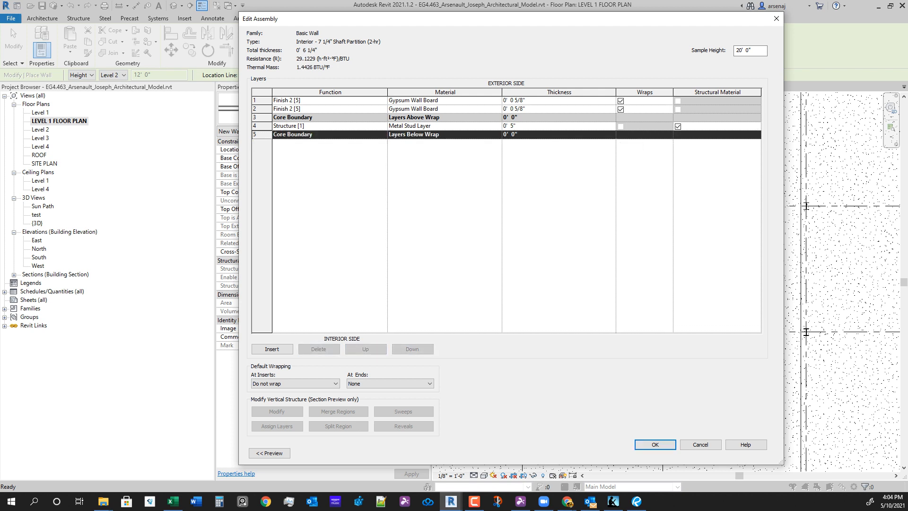
Insert a new layer at the interior side of the wall assembly, outside the core boundary, with a 1" thickness.
click(272, 349)
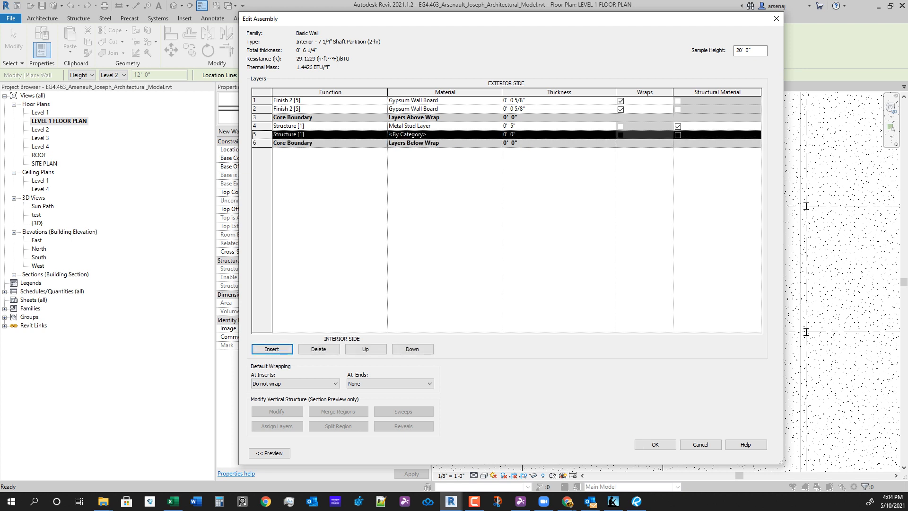
click(412, 349)
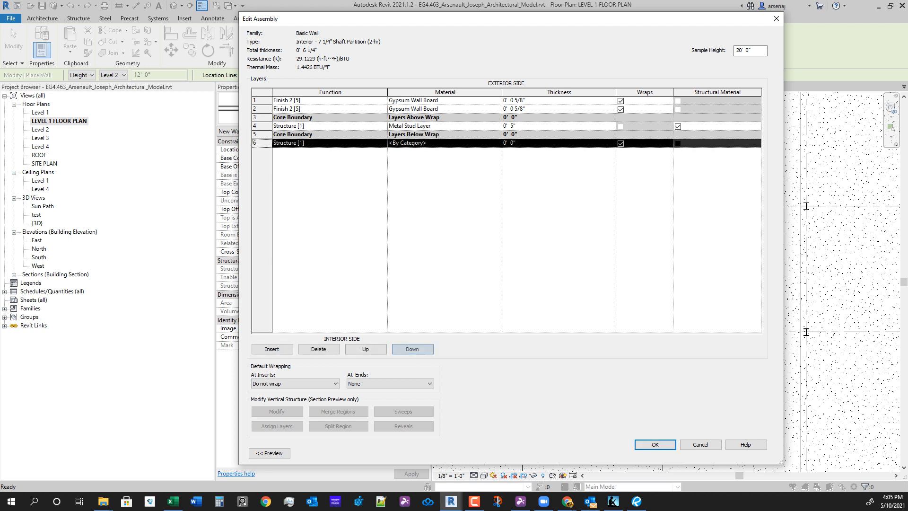
click(522, 143)
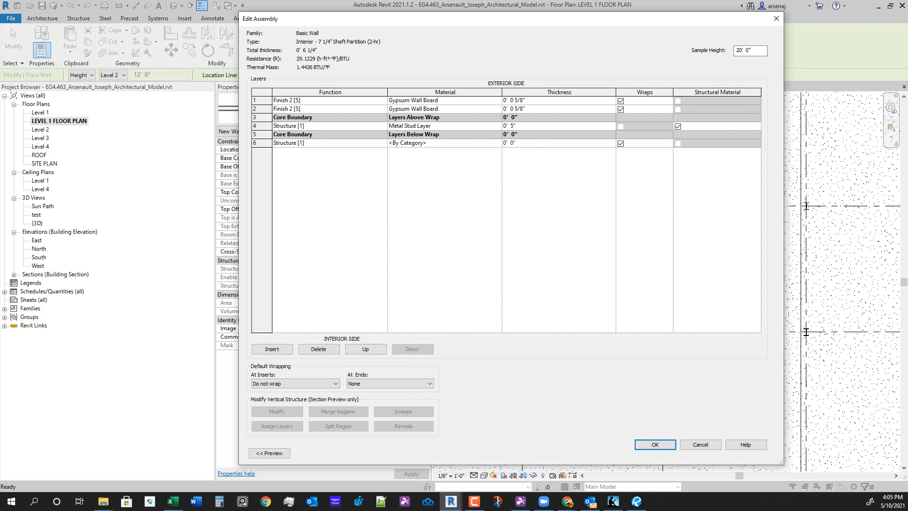
key(BackSpace)
key(BackSpace)
key(Tab)
Make the new 1" layer a Substrate [2] located inside the core boundary, and accept the assembly.
click(383, 144)
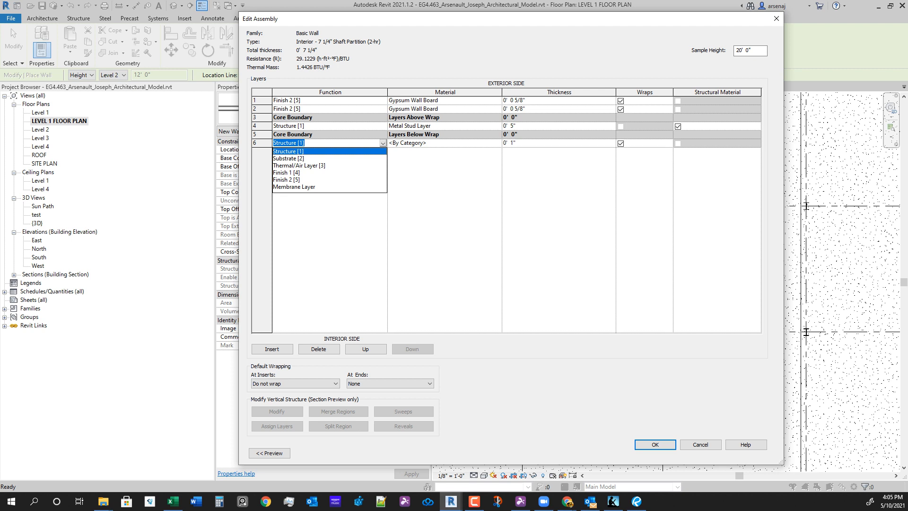
click(289, 158)
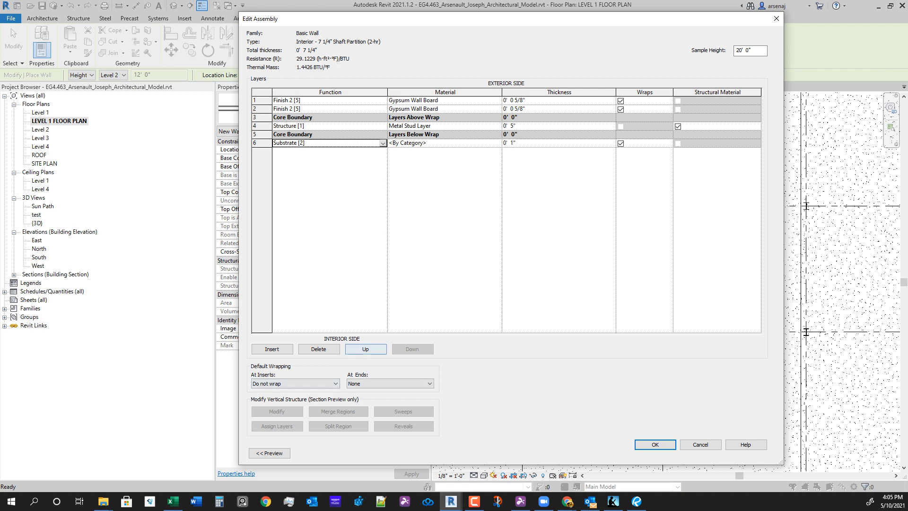
click(365, 349)
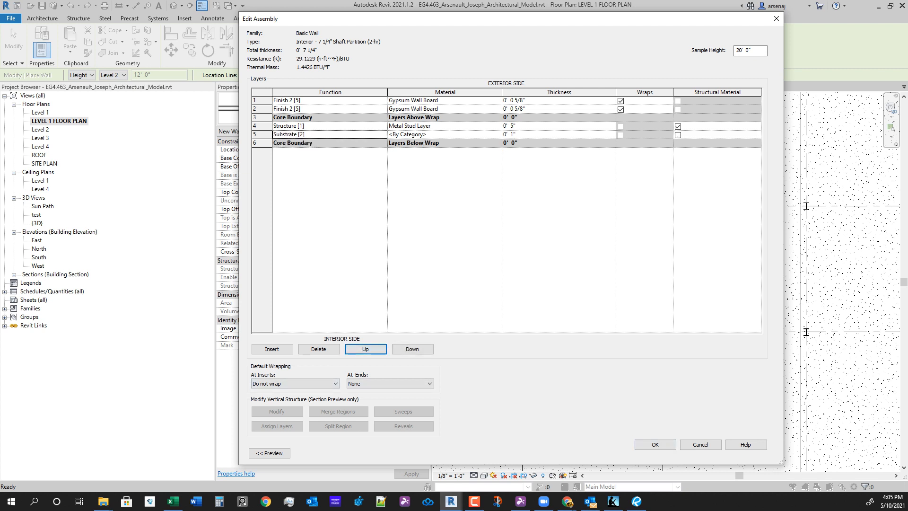
click(655, 444)
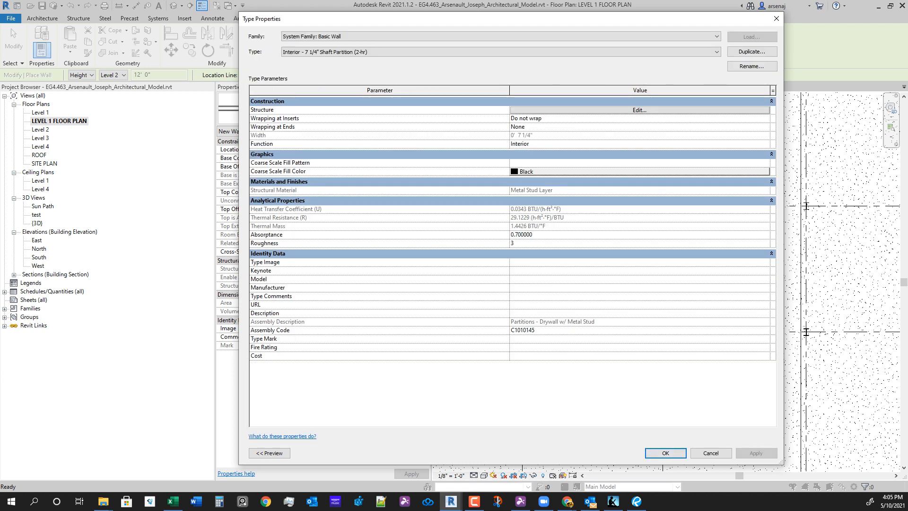
Reopen the wall's layer structure and assign the Gypsum Wall Board material to the 1" substrate layer.
click(771, 101)
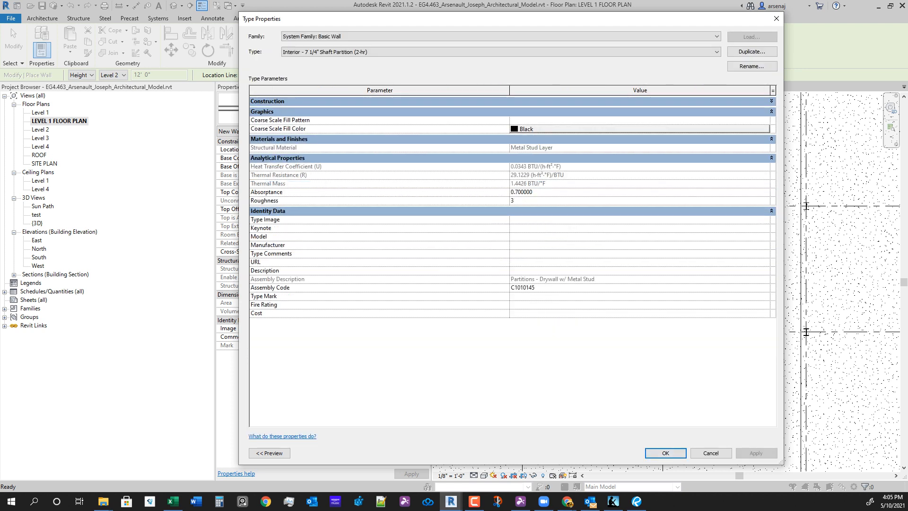
click(771, 101)
click(640, 118)
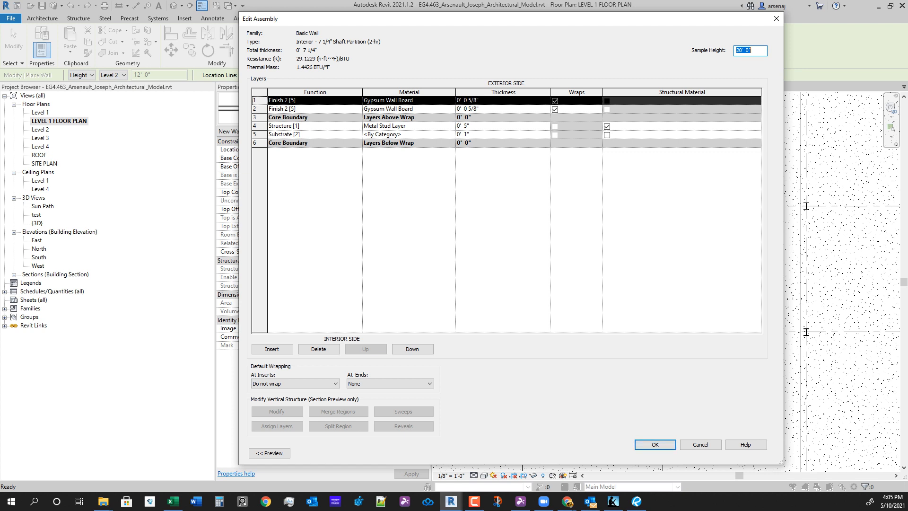
click(451, 135)
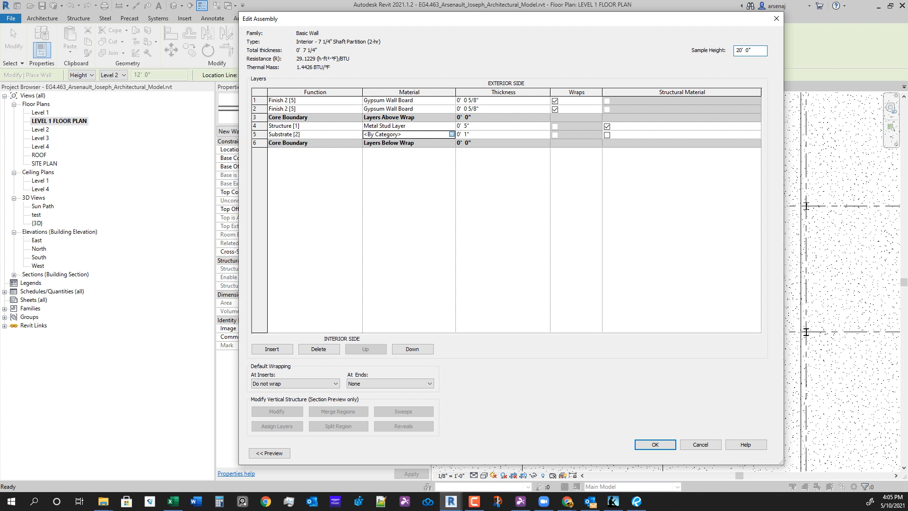
click(451, 134)
scroll(284, 199, up, 1)
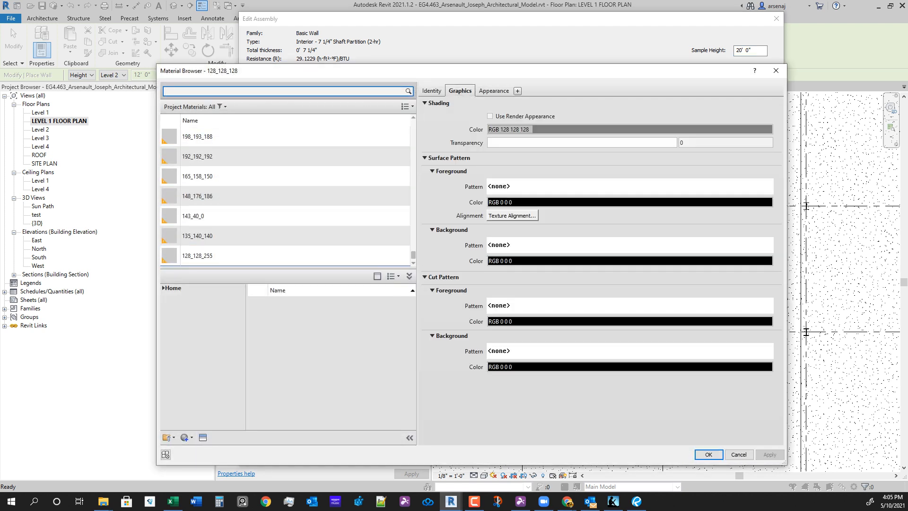
text(g)
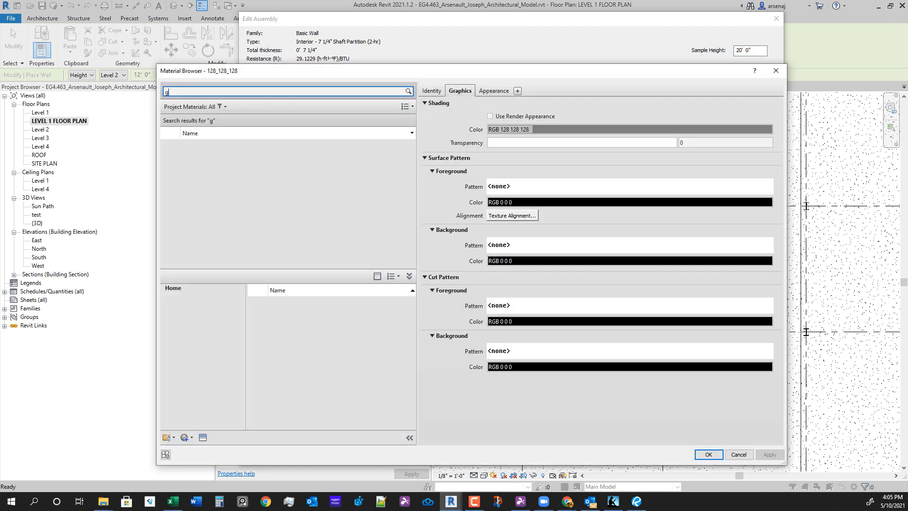
text(yps)
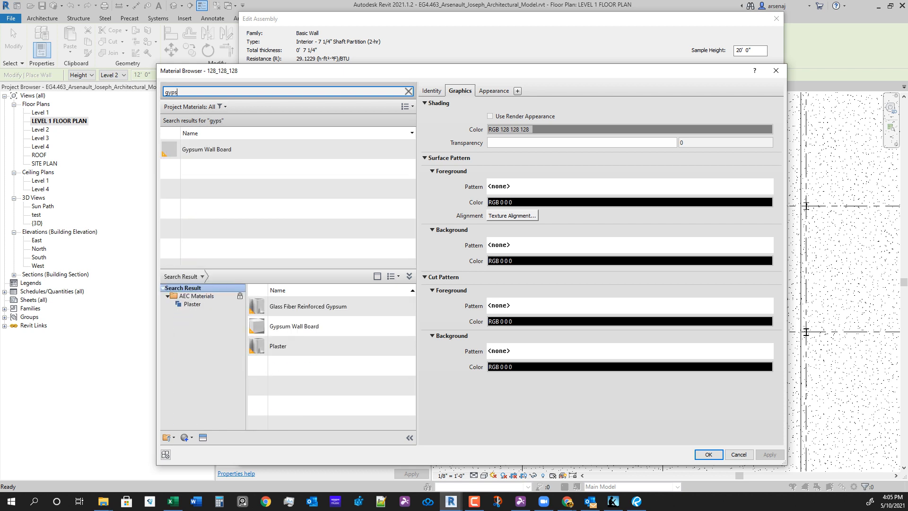
double_click(207, 149)
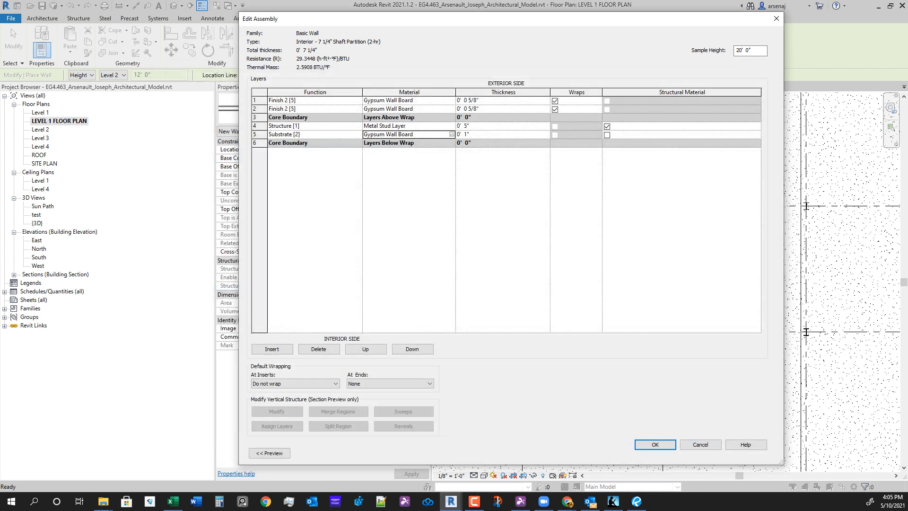
click(482, 134)
Switch to Architectural Graphic Standards in Kindle and examine the one- and two-hour-rated shaft wall assemblies table and the metal stud and construction details.
key(alt+Tab)
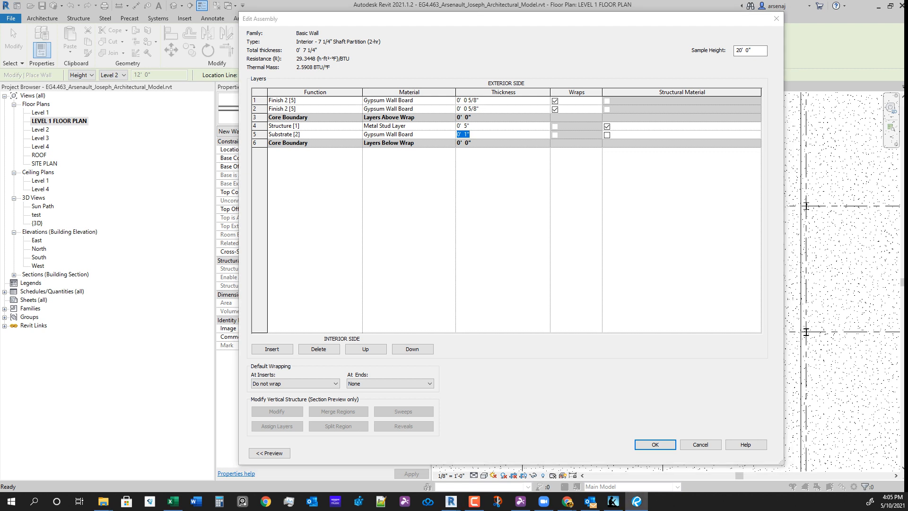
key(alt+Tab)
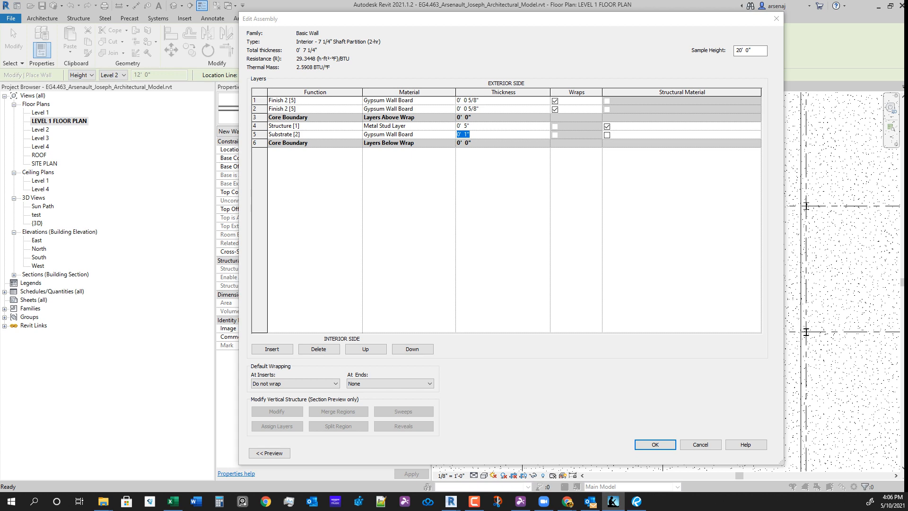
drag(907, 244, 378, 1)
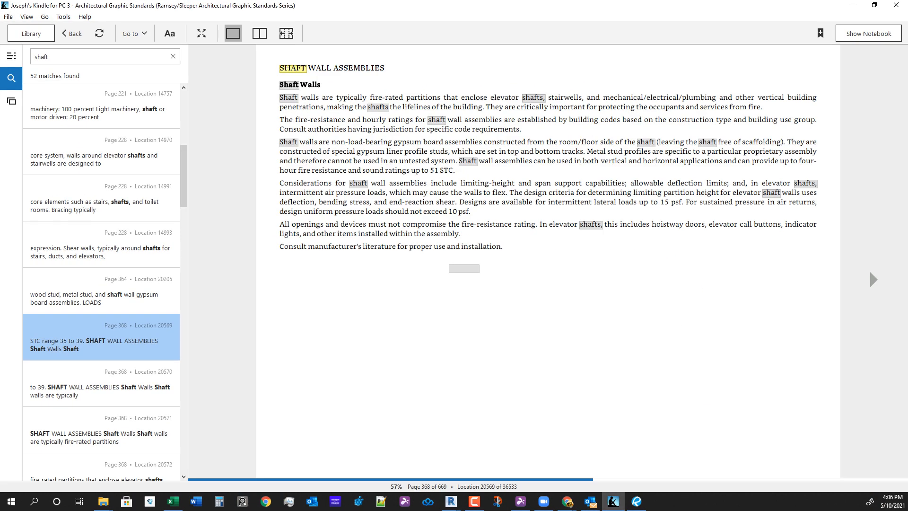
click(101, 383)
click(101, 337)
click(101, 290)
click(101, 337)
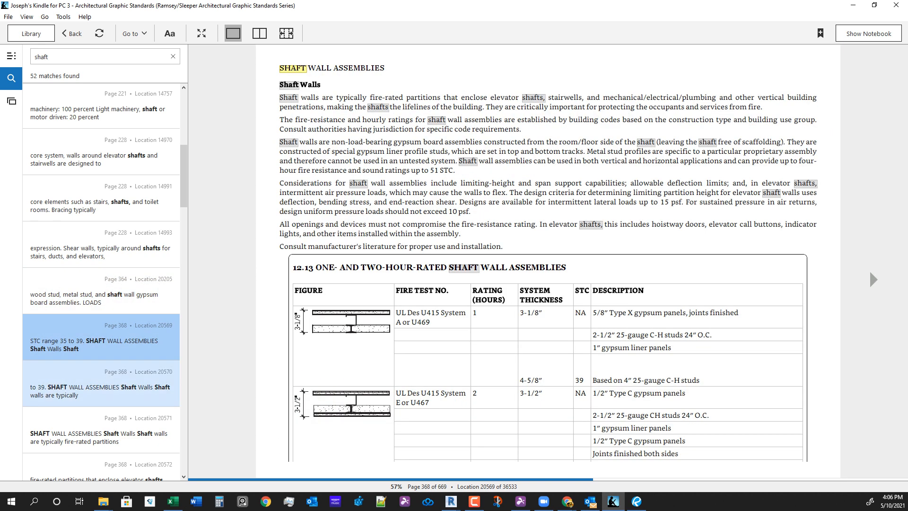
click(102, 383)
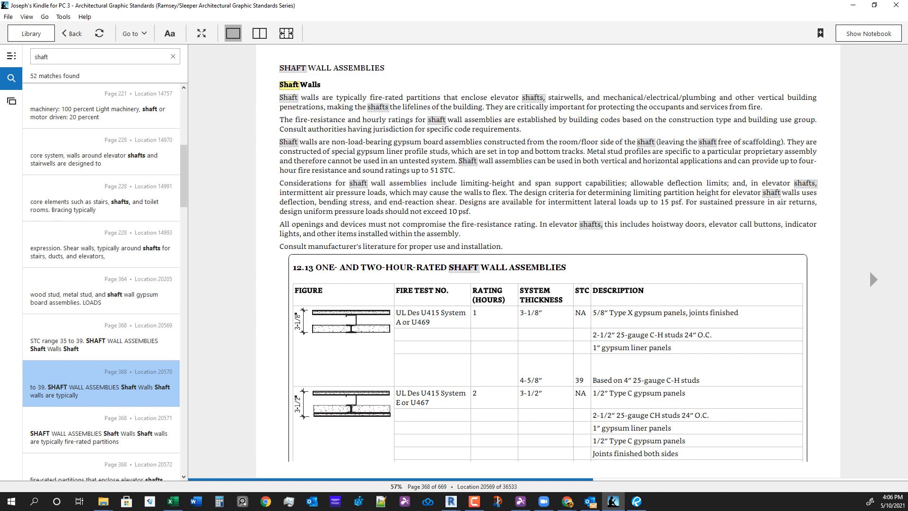
double_click(399, 321)
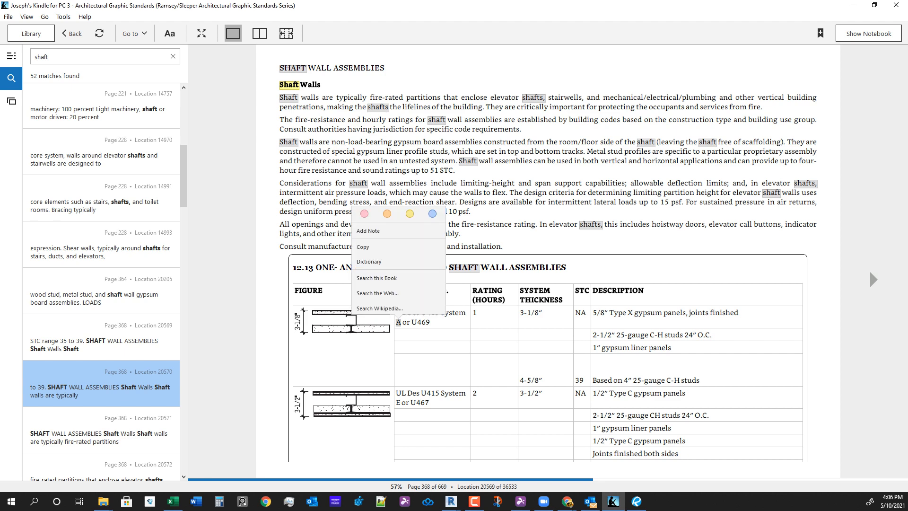
click(398, 322)
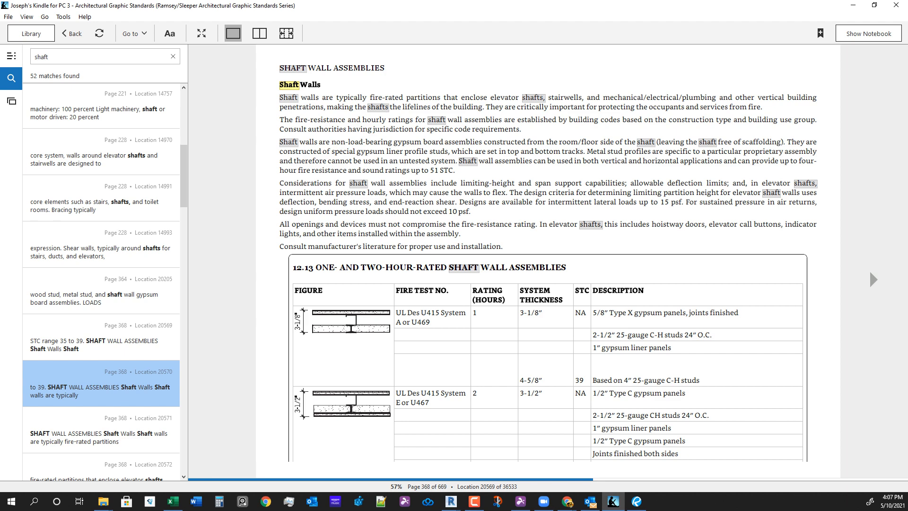
click(869, 269)
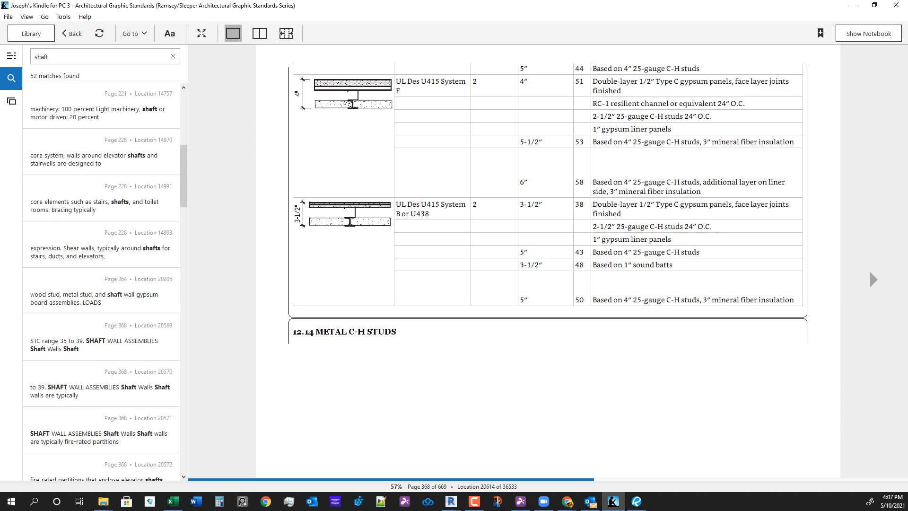
click(869, 269)
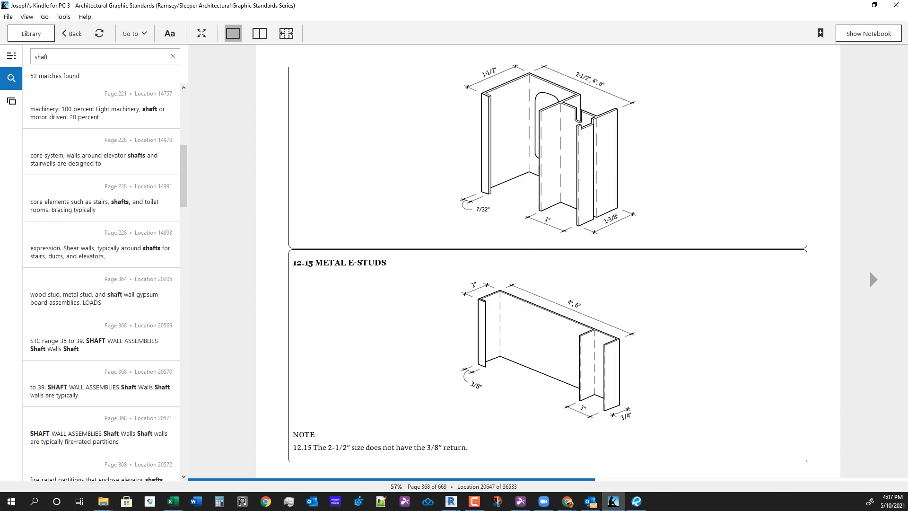
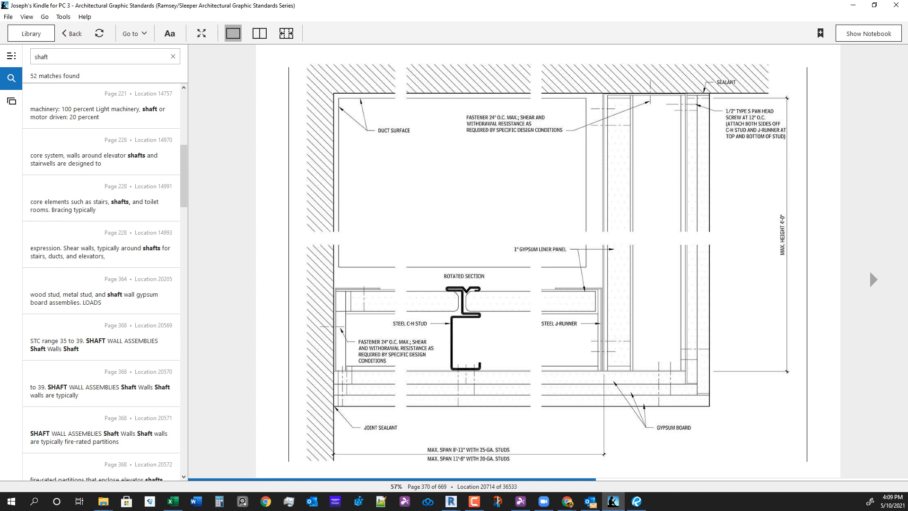
Return to Revit, review the stud and substrate thicknesses, and accept the assembly and type properties of the shaft partition.
drag(473, 5, 907, 197)
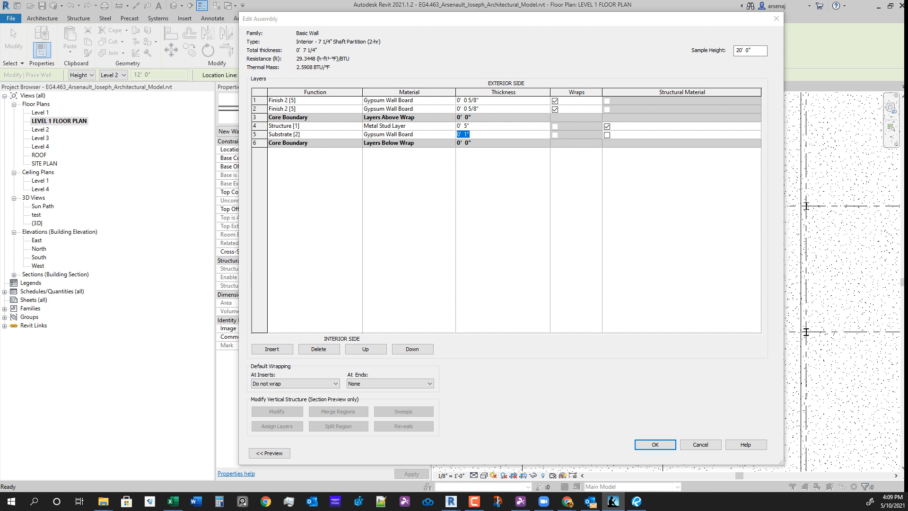
click(478, 126)
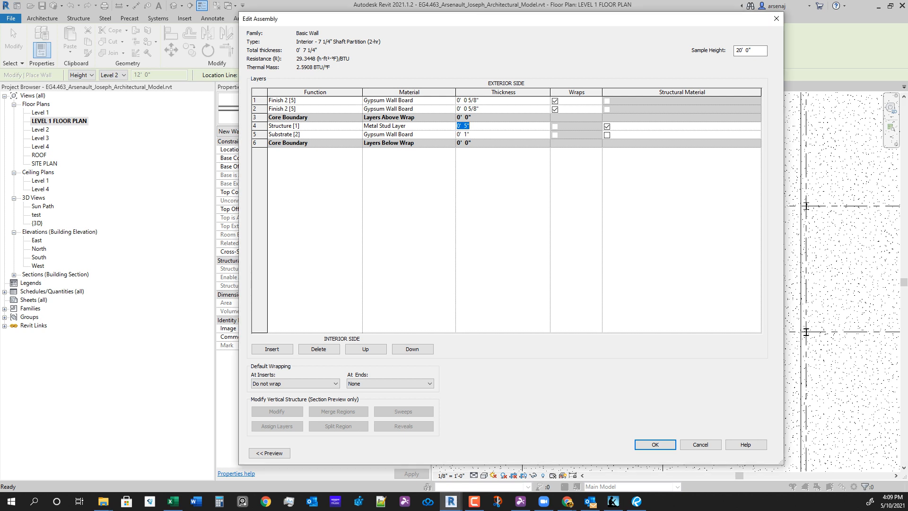
click(478, 134)
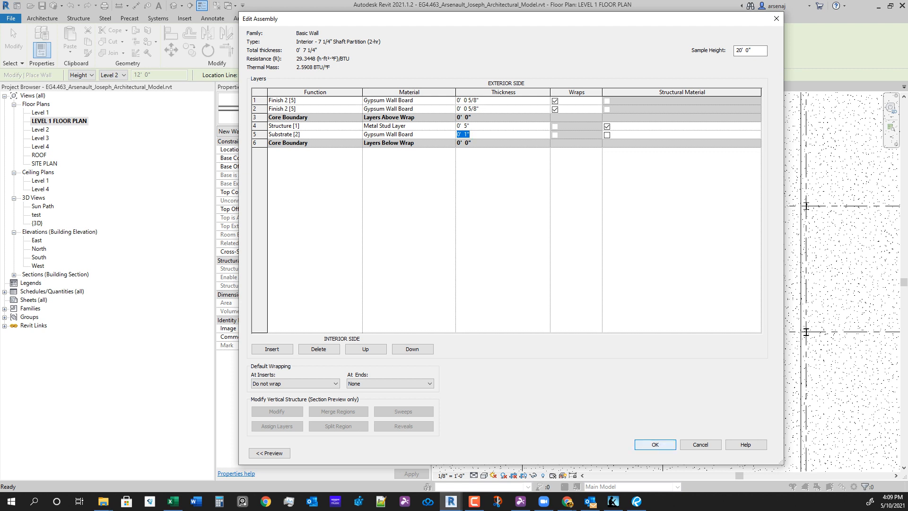
click(655, 445)
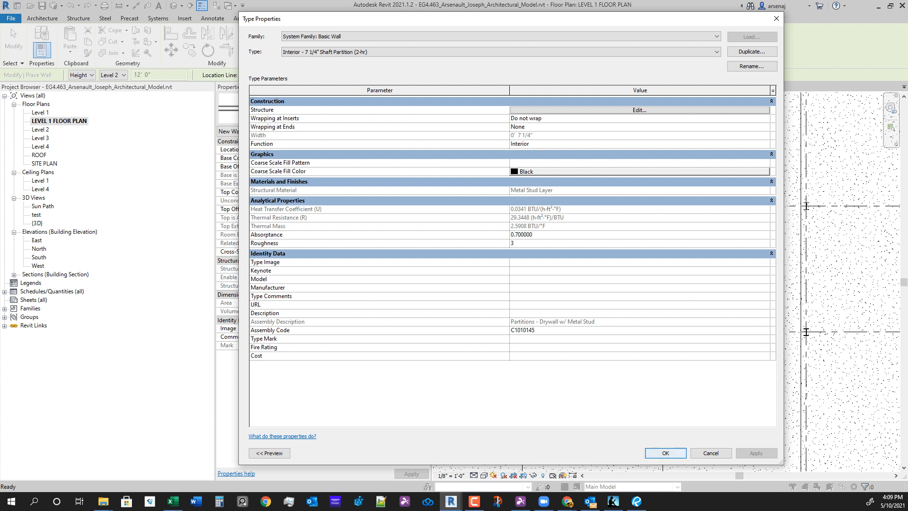
key(Return)
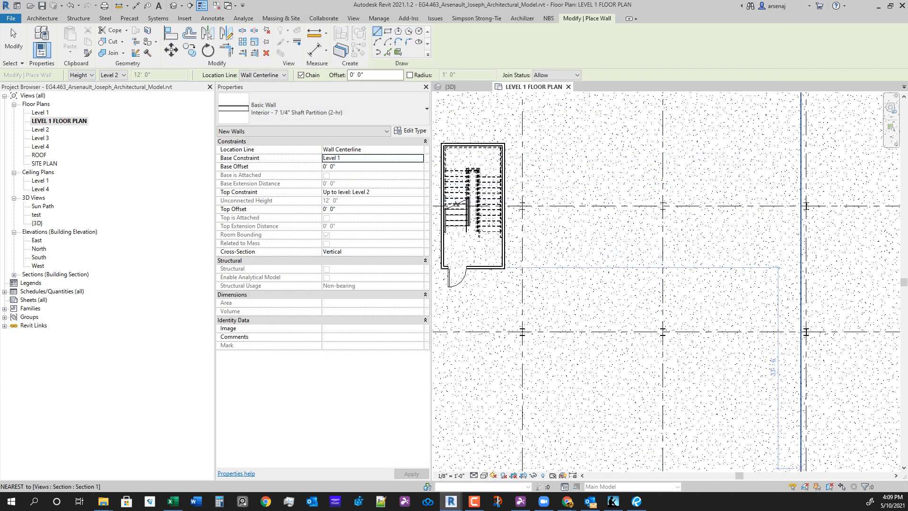
Switch to the endura cut sheet in Revu and view the hoistway plan dimensions.
key(alt+Tab)
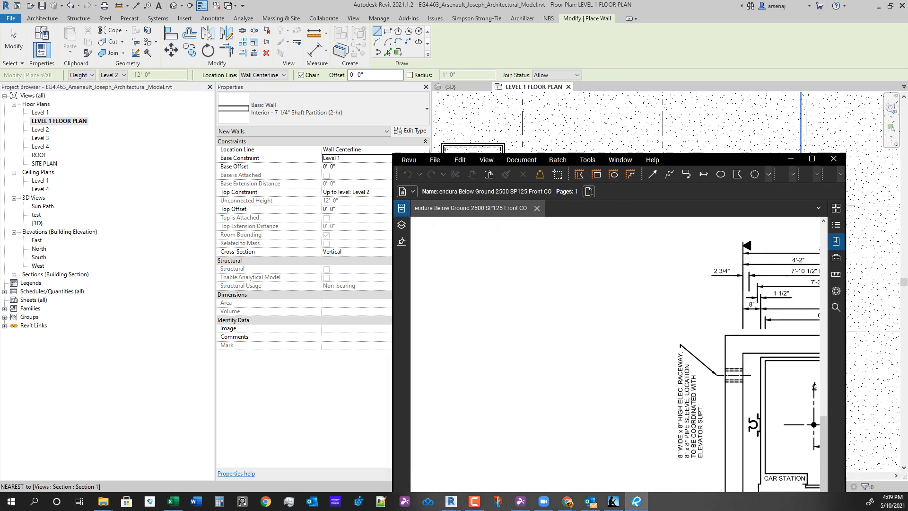
scroll(456, 141, up, 1)
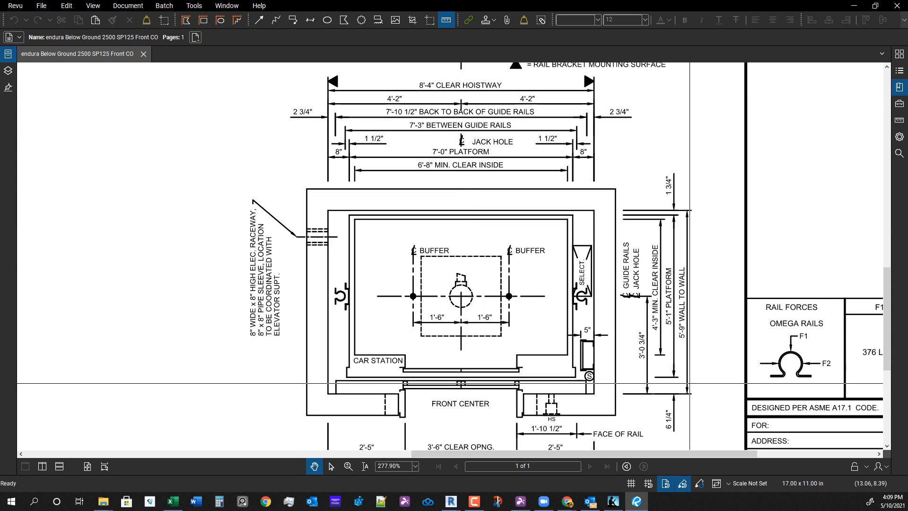
Switch back to Revit and draw a rectangle of 7 1/4" shaft partition walls about 8'-6" by 6'-6", east of the stair.
drag(543, 6, 551, 0)
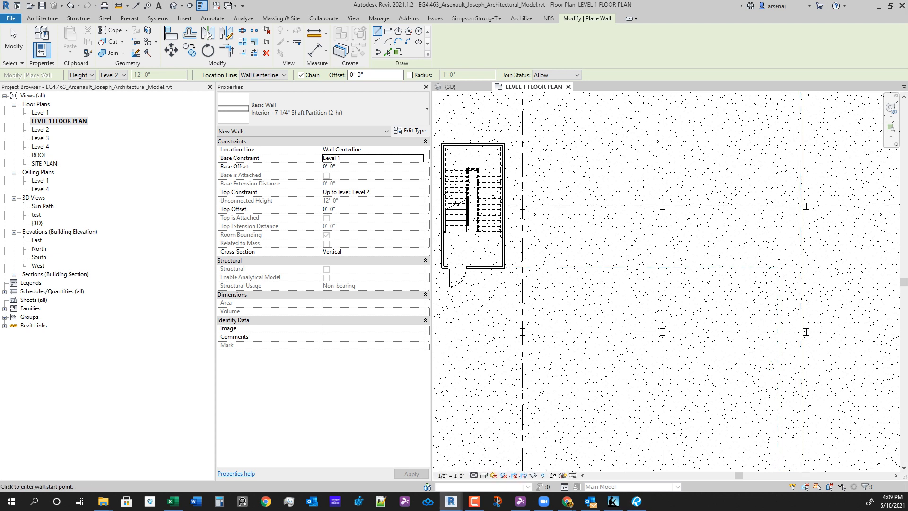
click(388, 31)
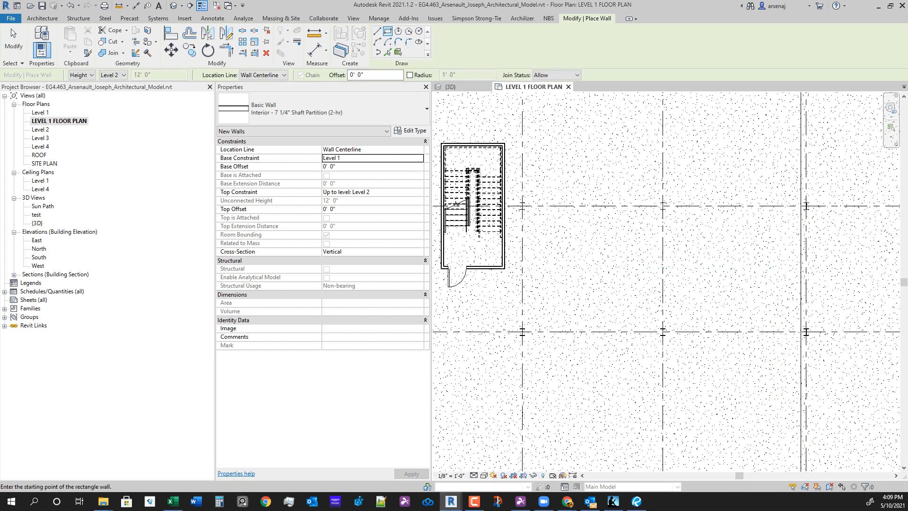
click(543, 223)
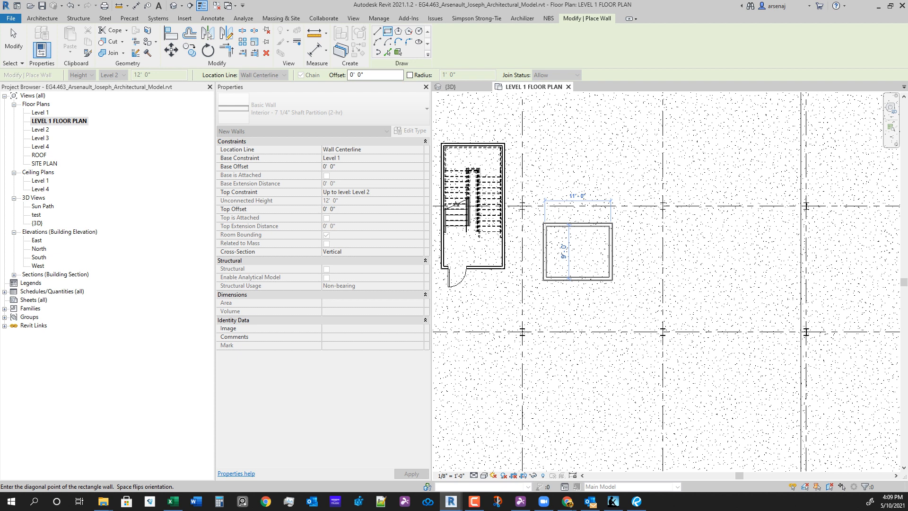
scroll(609, 276, up, 1)
scroll(610, 268, up, 1)
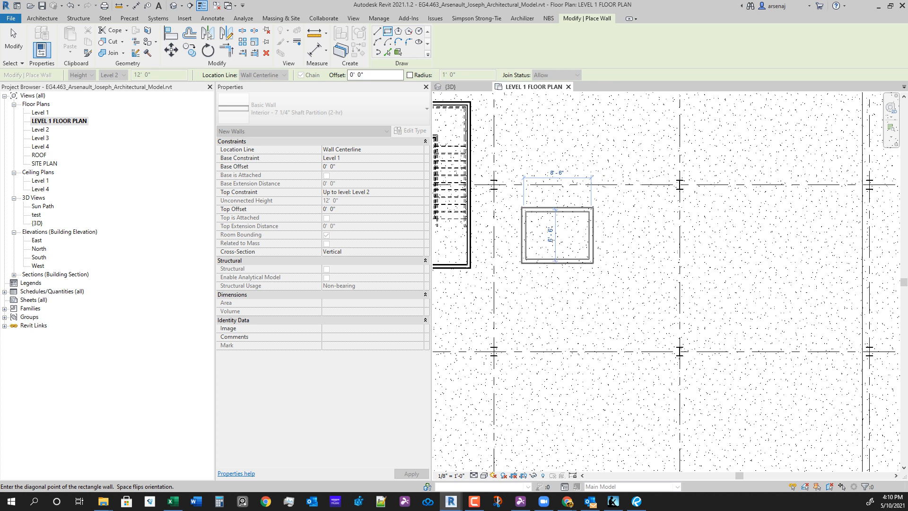
click(591, 260)
Set the wall rectangle's width to 8'-4" and its depth to 5'-9", and finish the wall command.
click(556, 285)
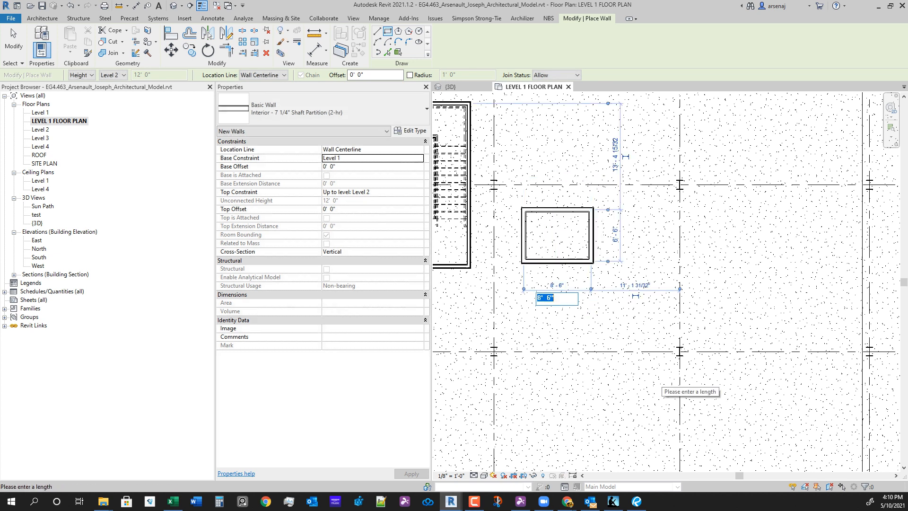
text(8 4)
key(Return)
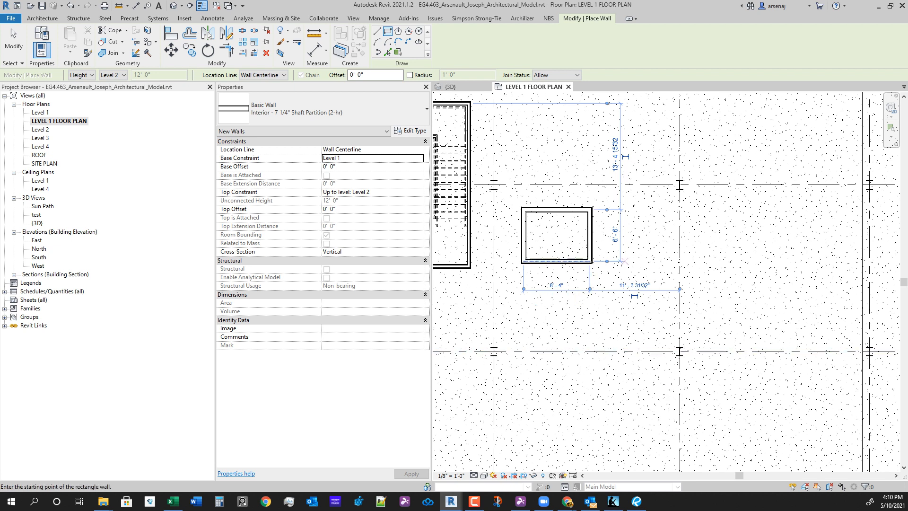
click(615, 234)
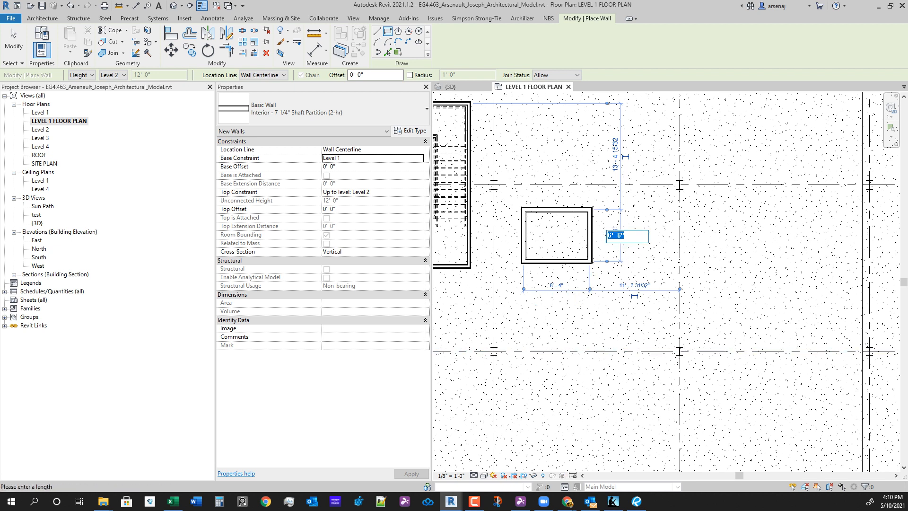
text(5 9)
key(Return)
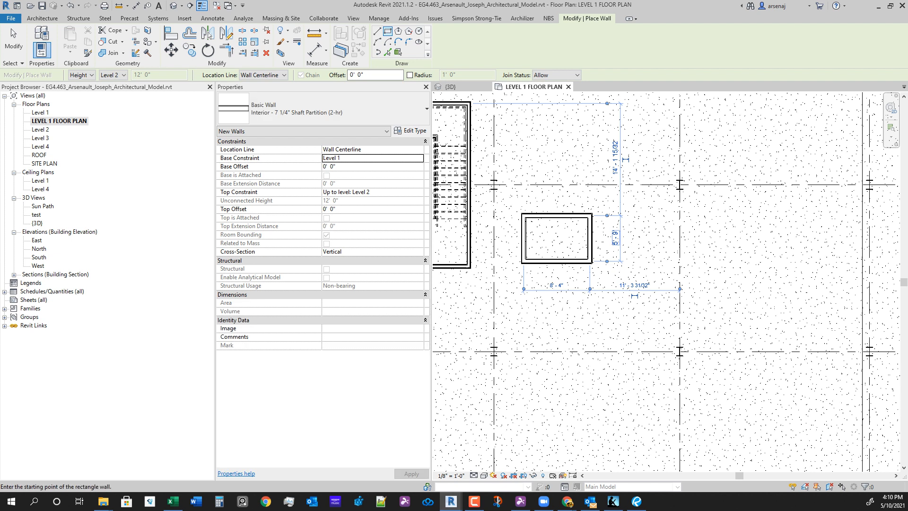
key(Escape)
key(Escape)
Examine the layers and corners of the hoistway walls in the Level 1 floor plan.
scroll(543, 240, up, 5)
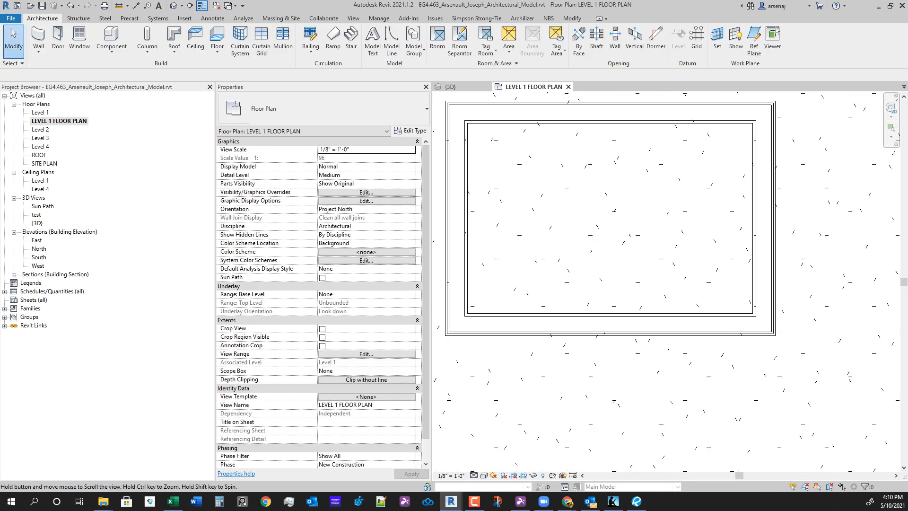
scroll(642, 228, up, 1)
scroll(501, 336, up, 1)
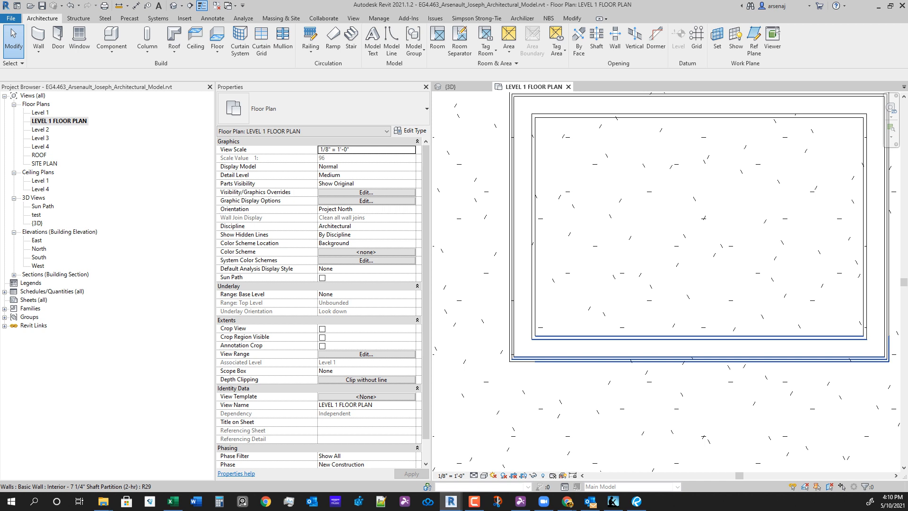
scroll(625, 293, down, 2)
middle_drag(663, 323, 594, 316)
scroll(593, 316, down, 1)
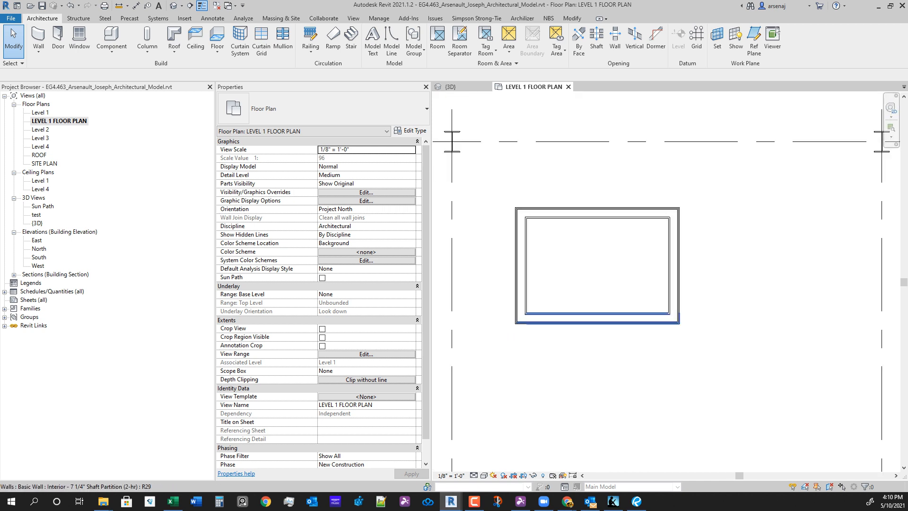
scroll(606, 314, down, 1)
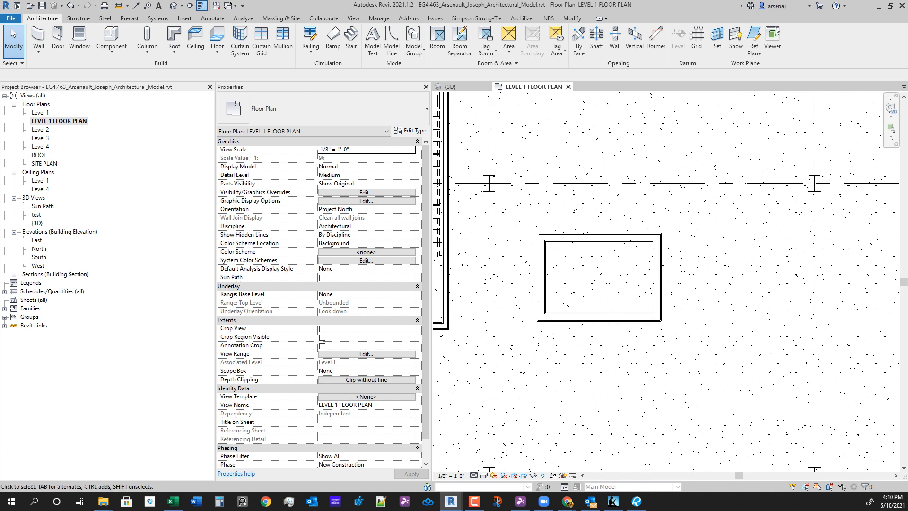
middle_drag(606, 318, 589, 309)
Start loading a family and browse from Architectural Design through Revit Files, Families, Specialty Equipment and Elevators to the EnduraB2500 folder.
click(185, 18)
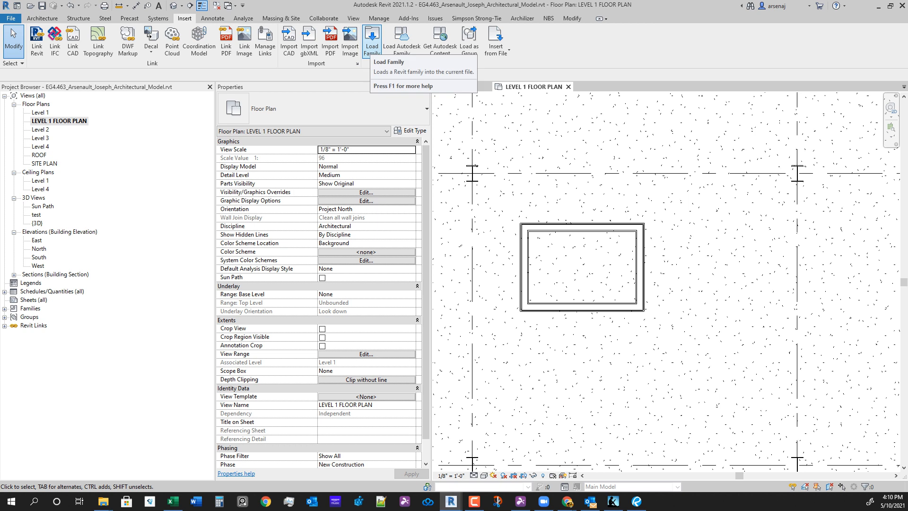
click(372, 40)
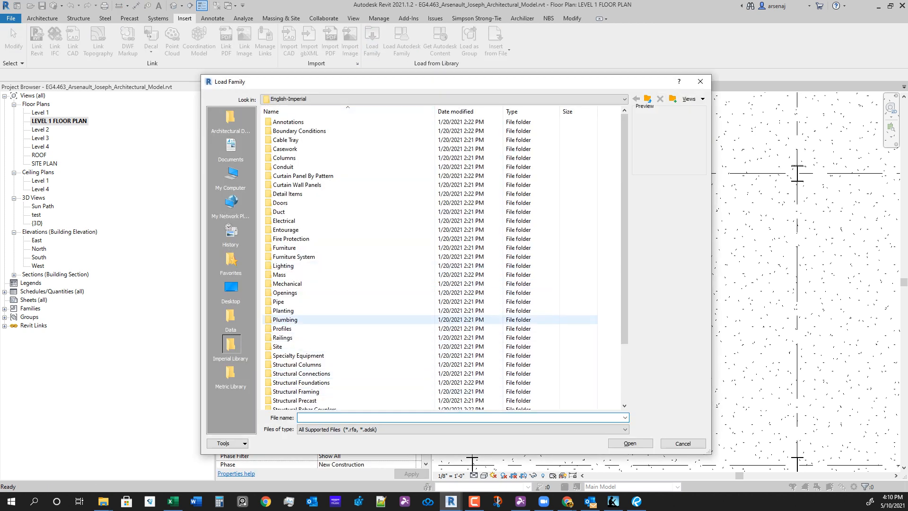
scroll(350, 274, down, 1)
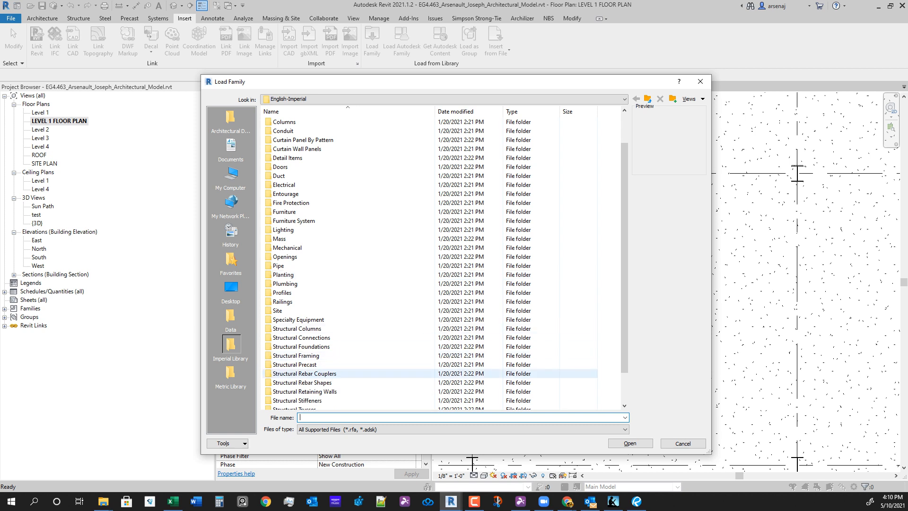
scroll(337, 349, down, 1)
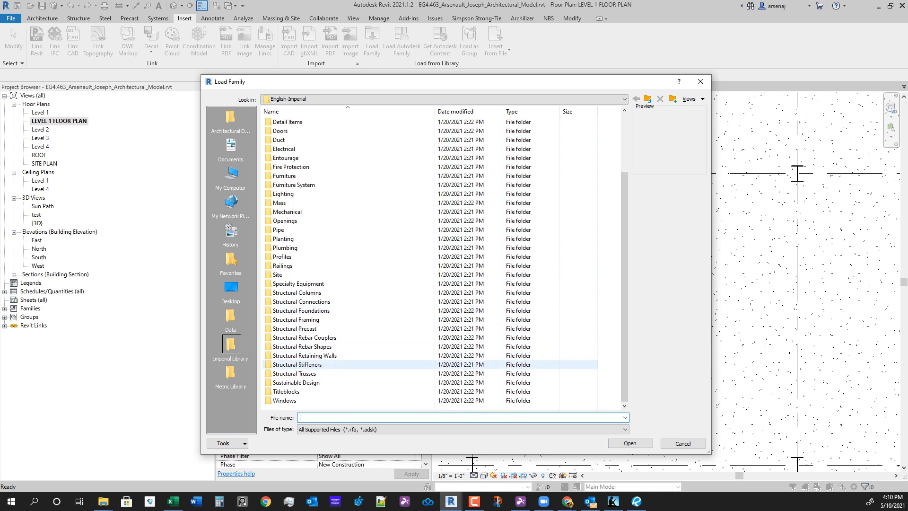
scroll(331, 364, up, 3)
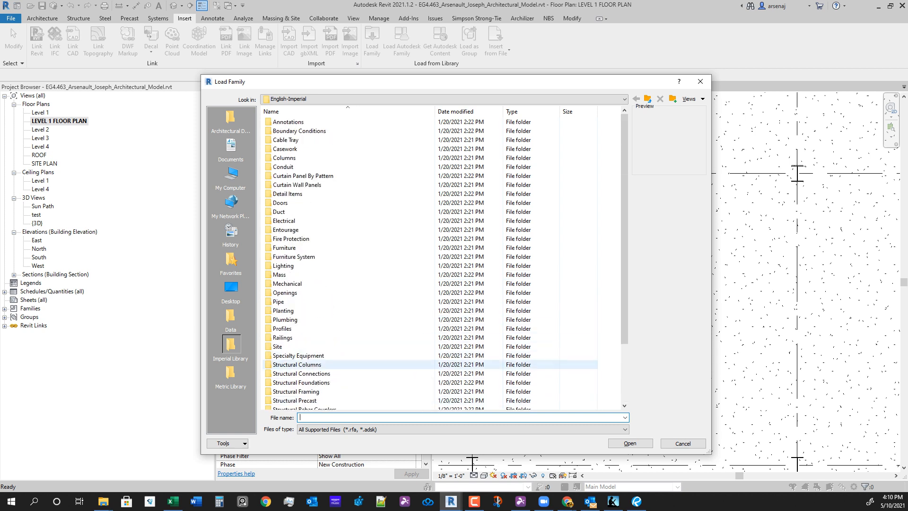
click(230, 119)
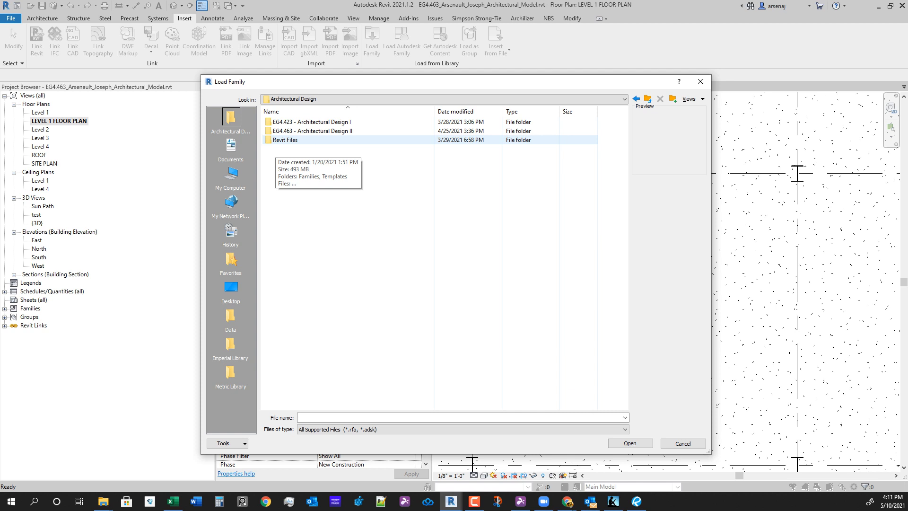
click(277, 141)
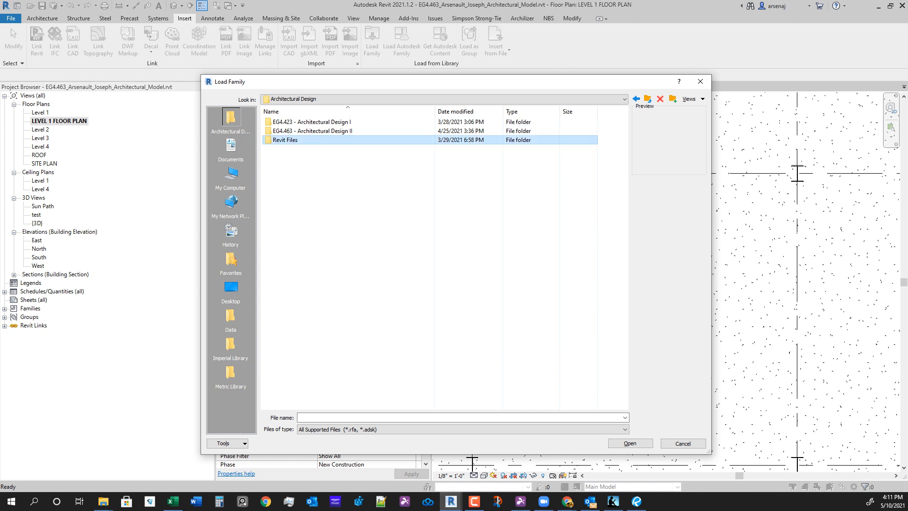
double_click(276, 142)
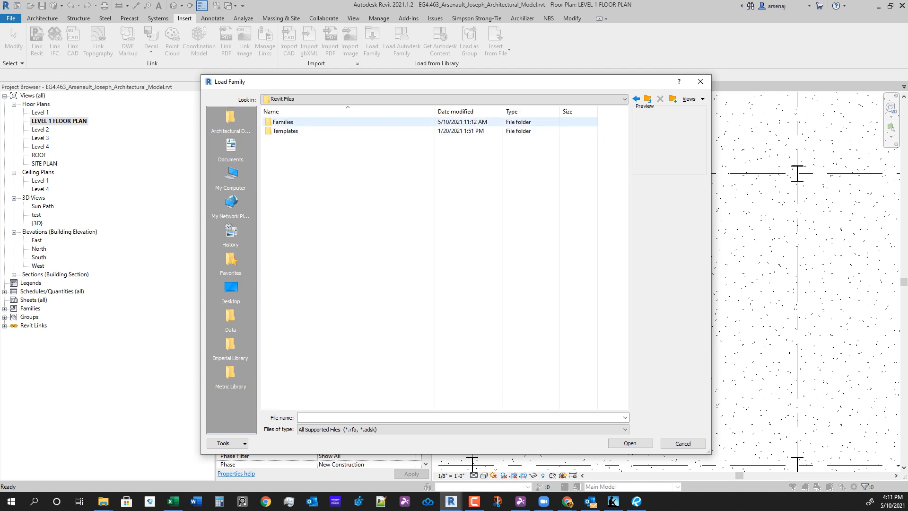
double_click(283, 122)
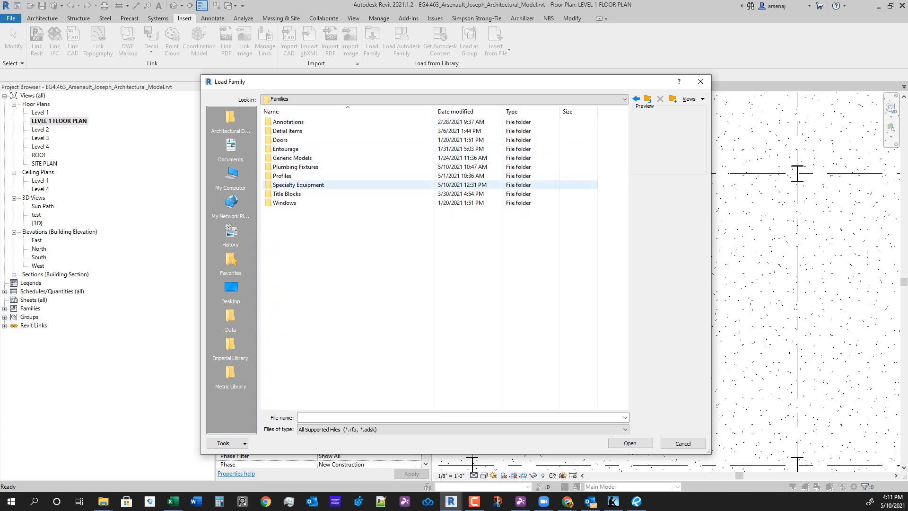
double_click(293, 184)
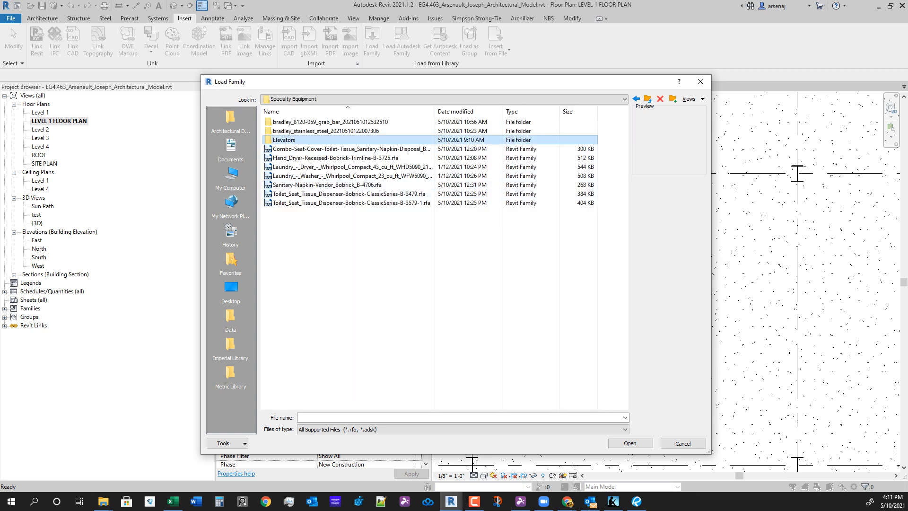
double_click(284, 140)
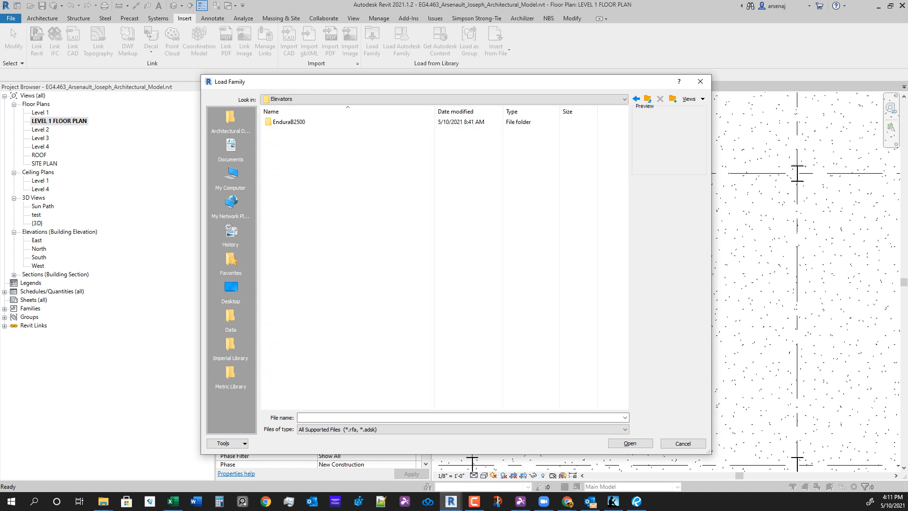
double_click(287, 122)
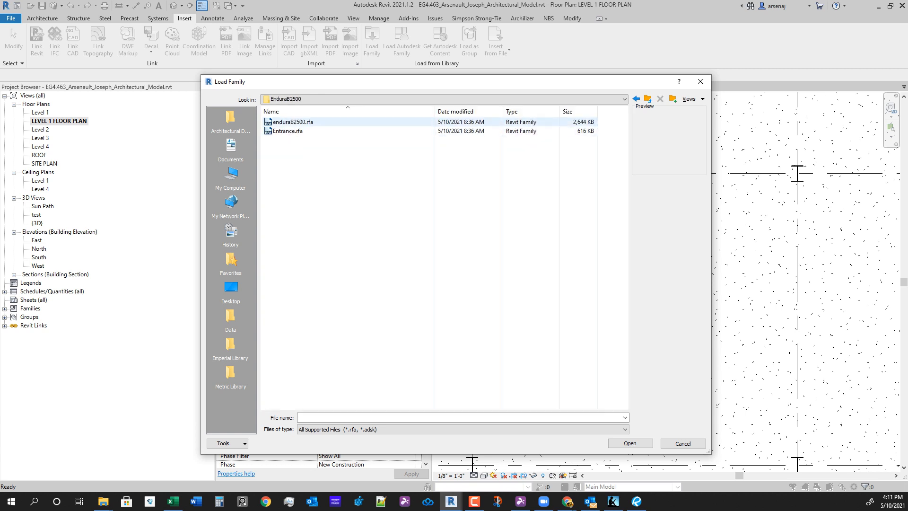
Load the enduraB2500.rfa and Entrance.rfa families together, overwriting the existing version of Entrance.
click(293, 122)
shift+click(286, 131)
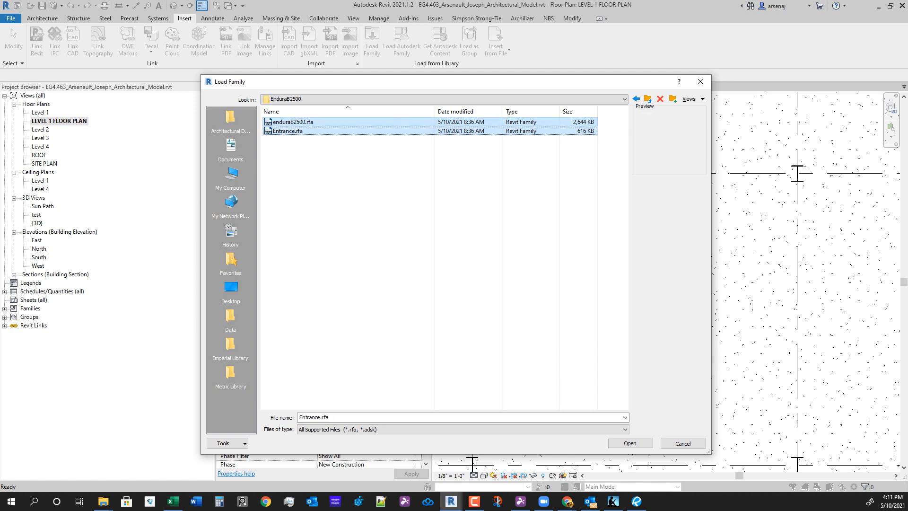
click(293, 122)
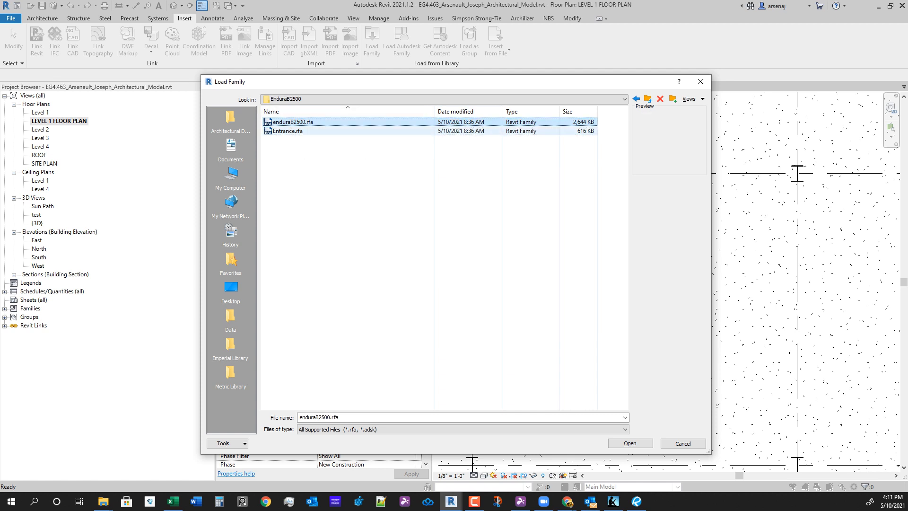
click(287, 131)
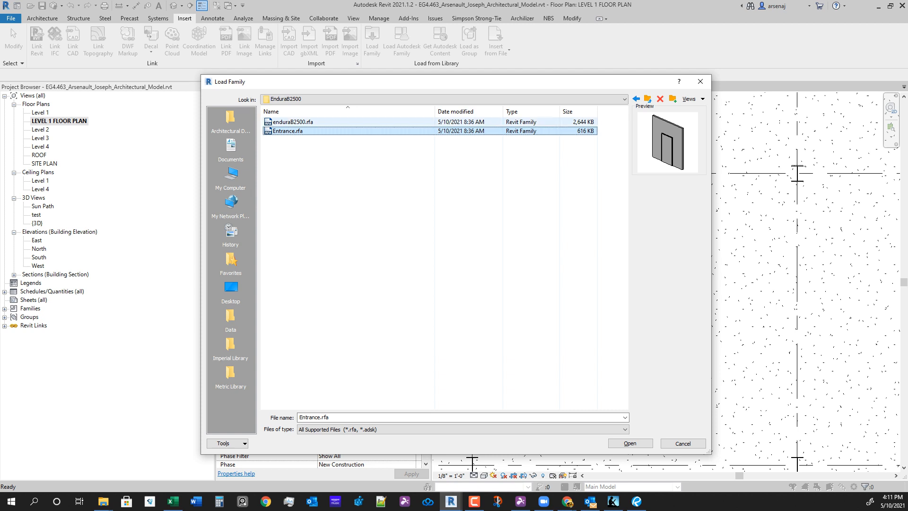
ctrl+click(293, 122)
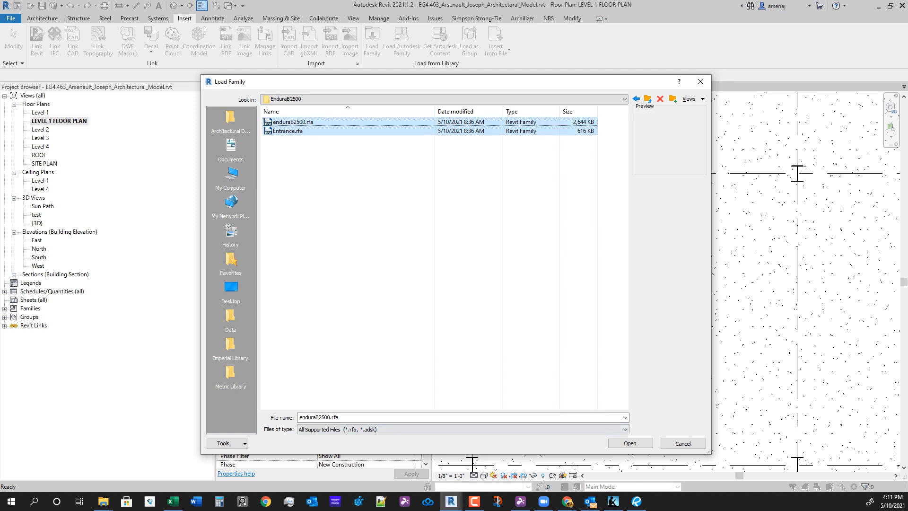
click(630, 443)
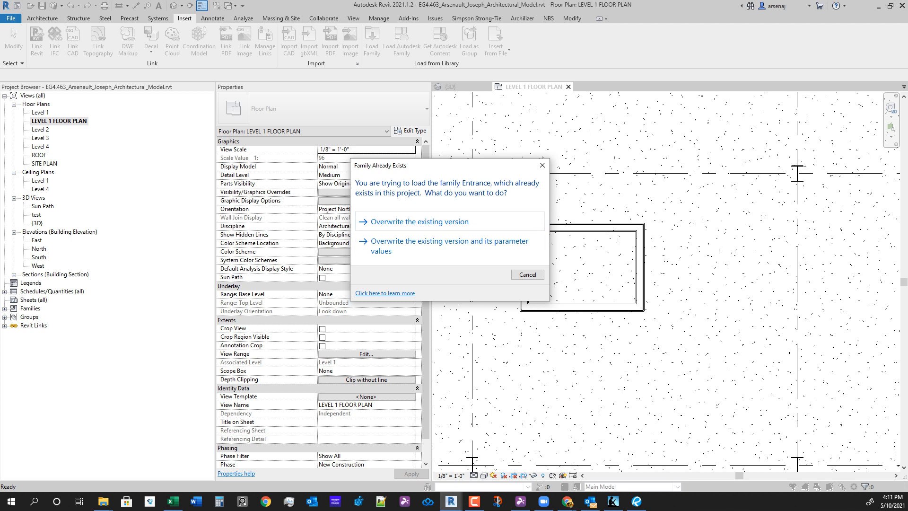
key(Return)
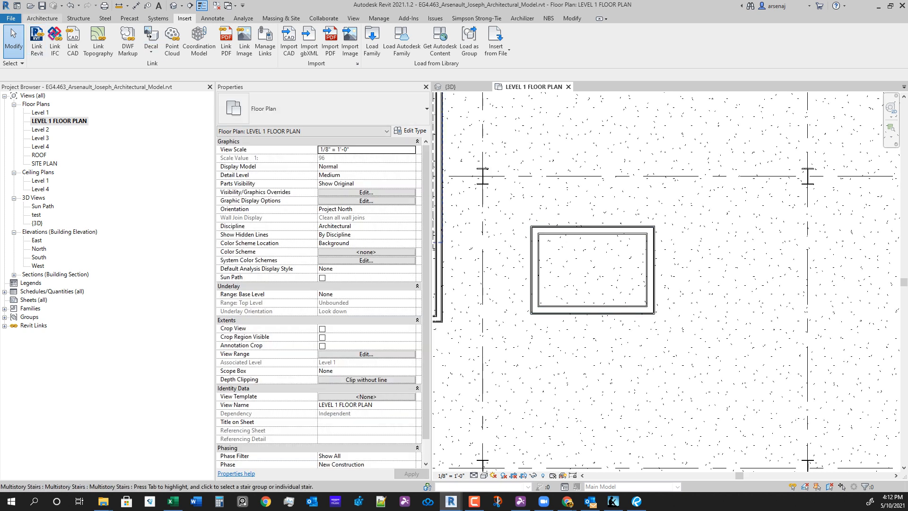
Start placing a component and choose the enduraB2500 type 3'-6" Front Opening- Center Opening.
click(42, 18)
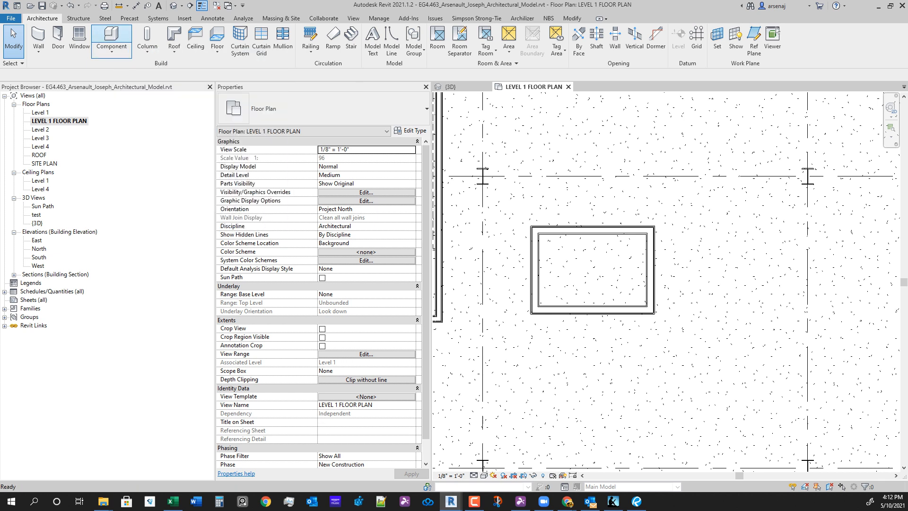
click(112, 40)
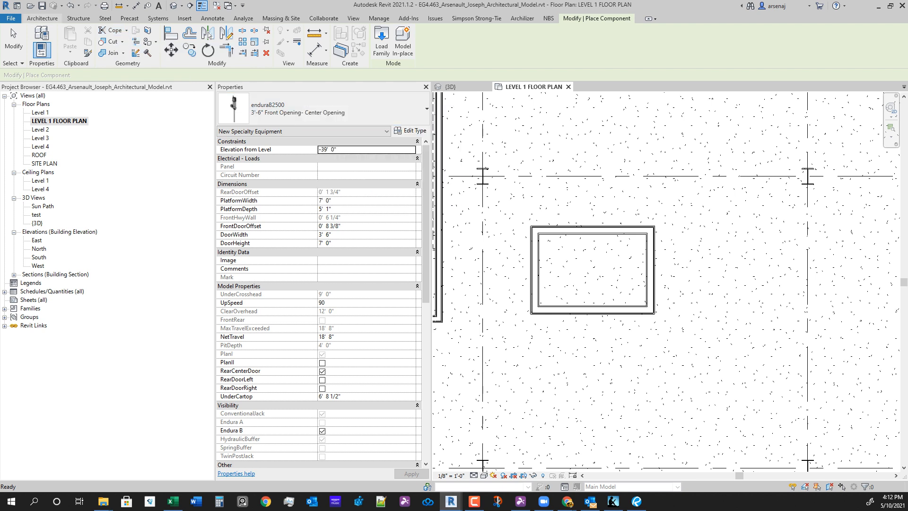
click(42, 18)
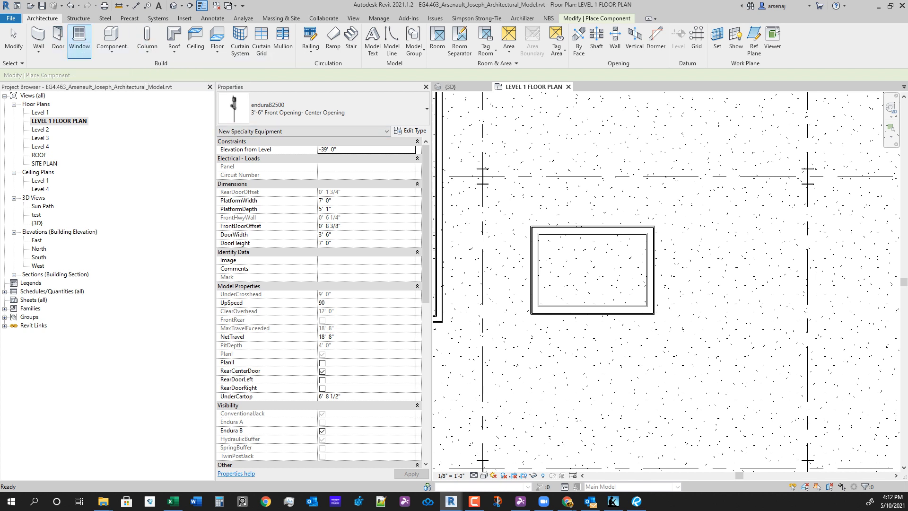
click(327, 109)
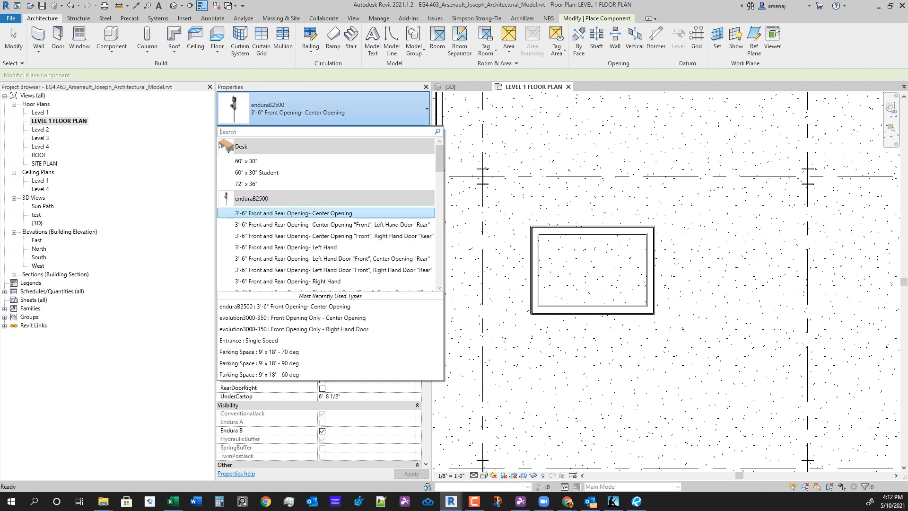
scroll(326, 223, down, 4)
scroll(326, 208, down, 3)
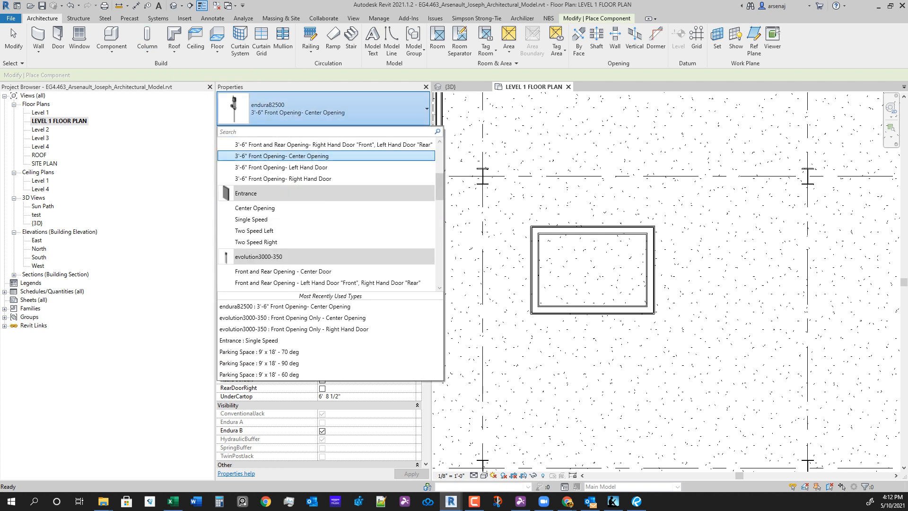
scroll(326, 199, down, 2)
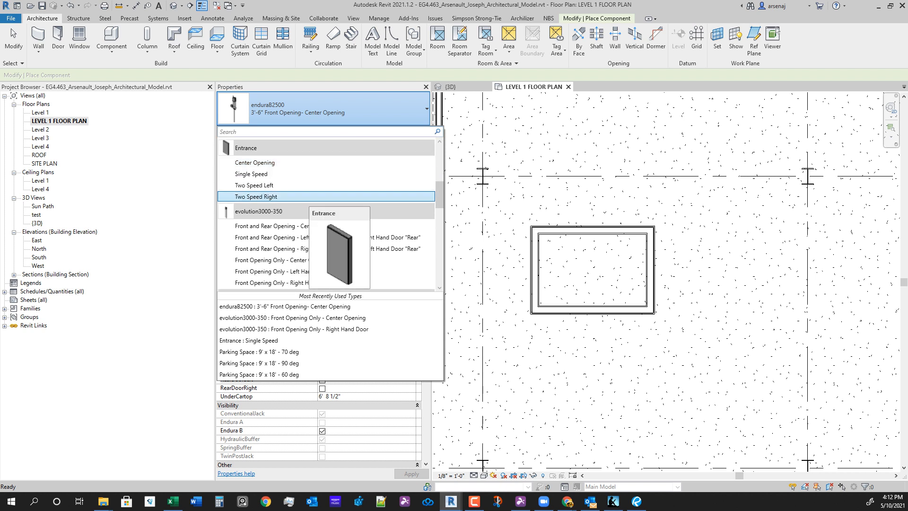
scroll(327, 265, down, 3)
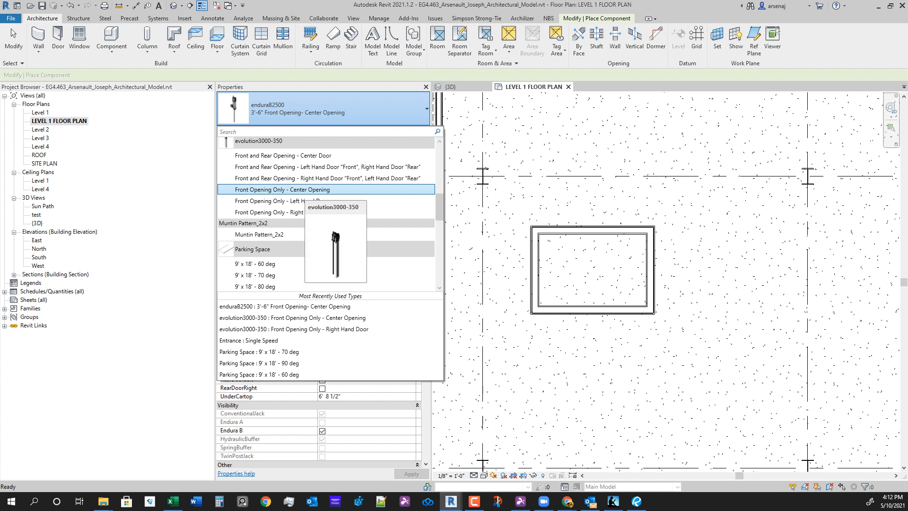
scroll(326, 210, up, 5)
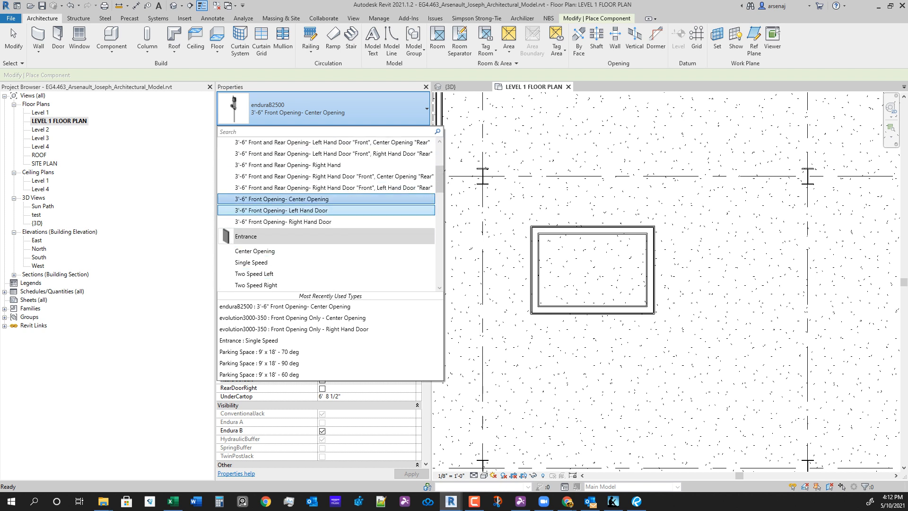
scroll(326, 210, up, 3)
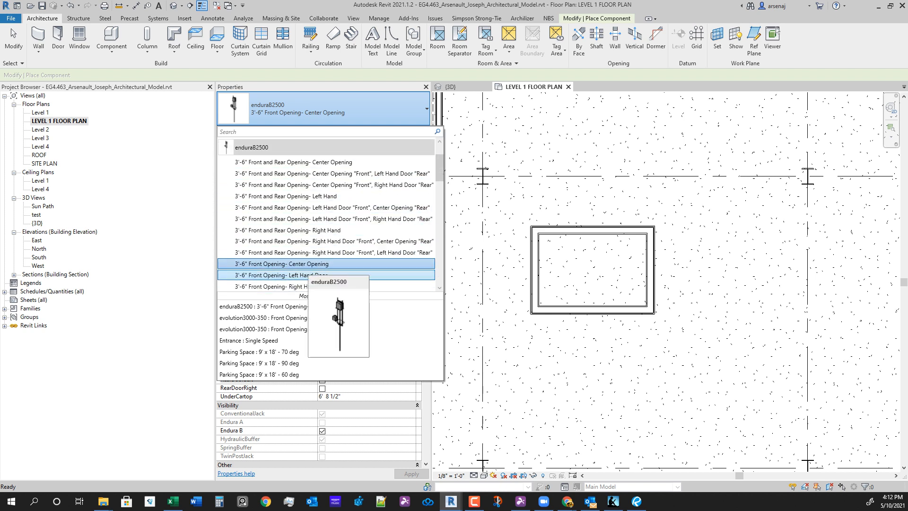
click(307, 263)
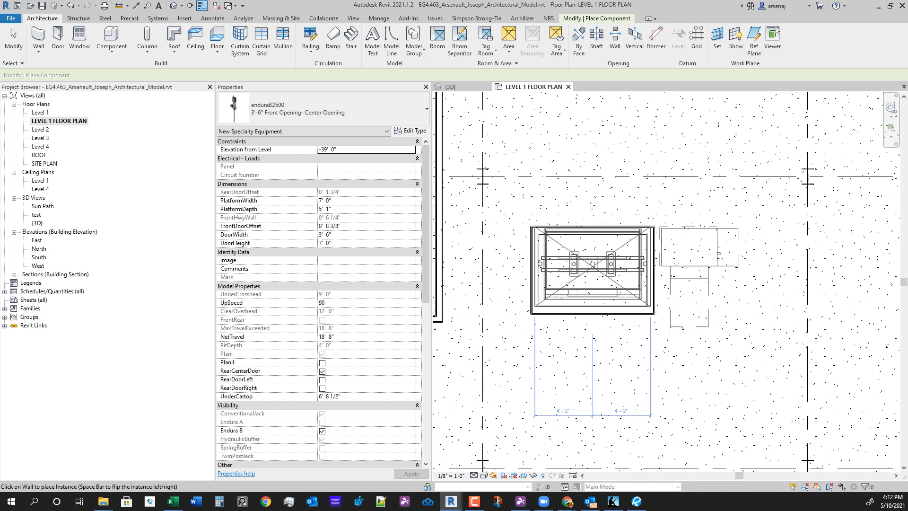
Place the elevator on the hoistway's upper wall, centered 4'-2" from each side, and finish placing components.
key(space)
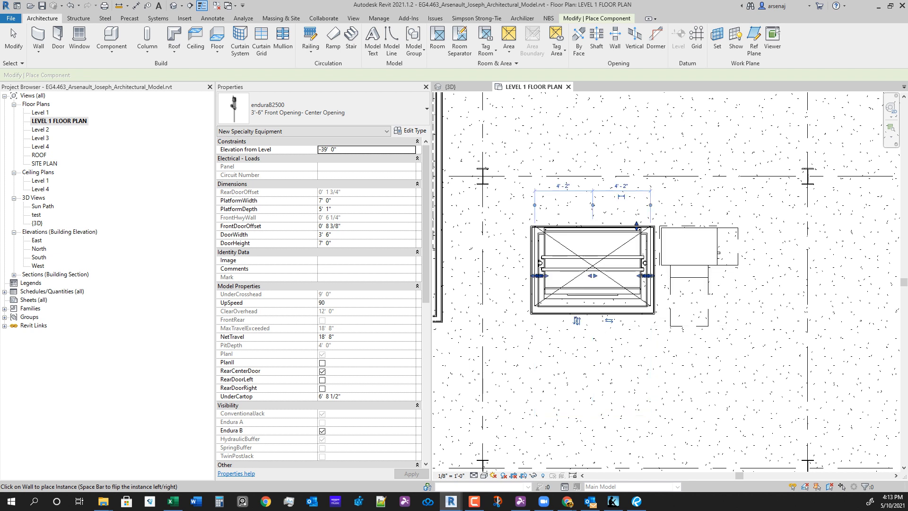
key(Escape)
key(Escape)
middle_drag(627, 320, 626, 346)
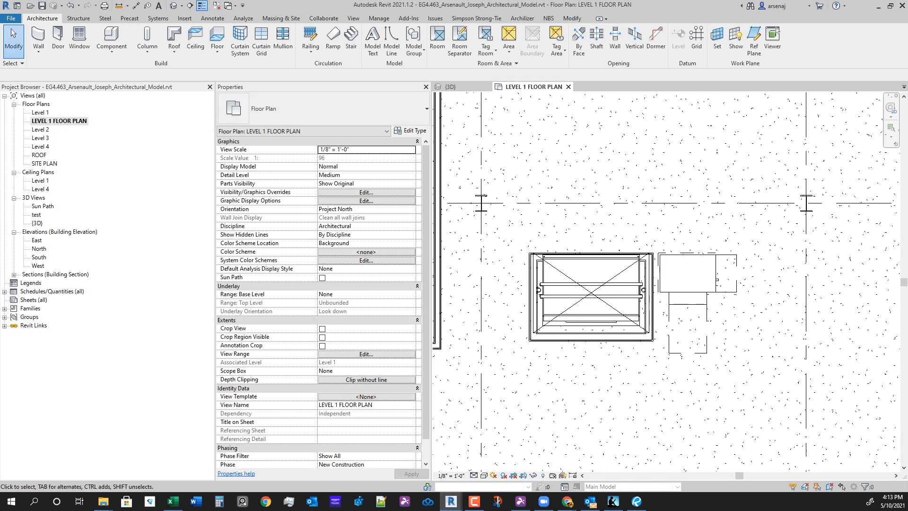
scroll(626, 345, up, 3)
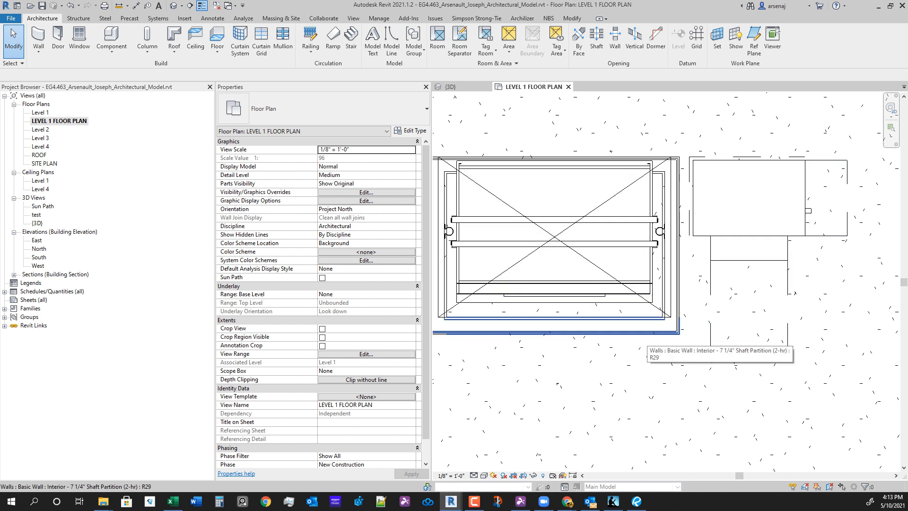
key(a)
key(l)
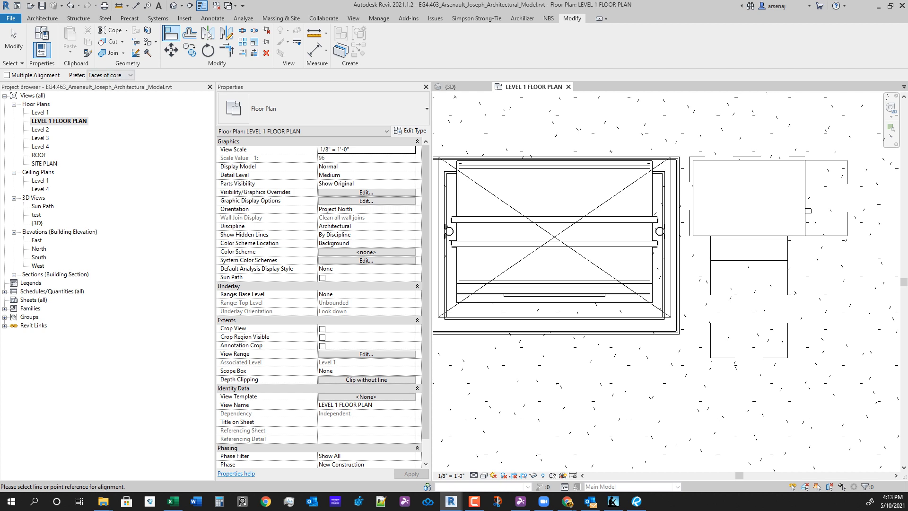
scroll(668, 329, up, 3)
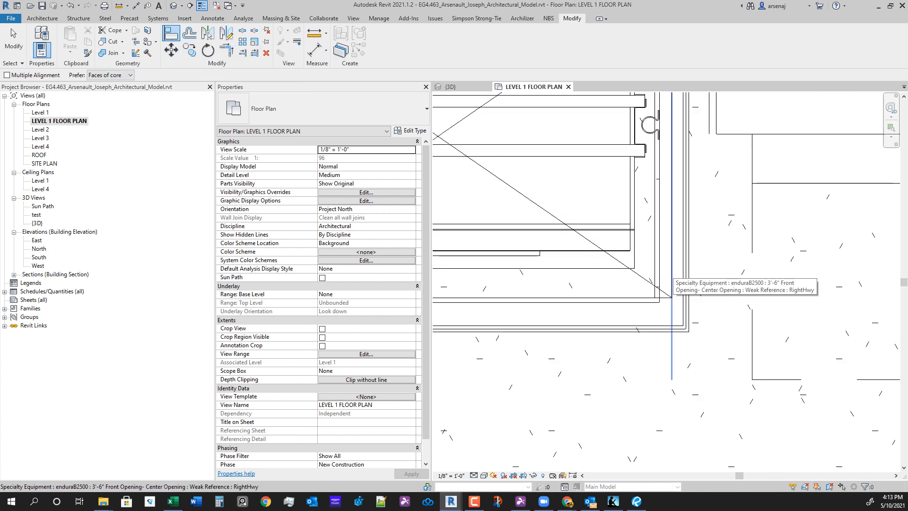
scroll(671, 279, down, 3)
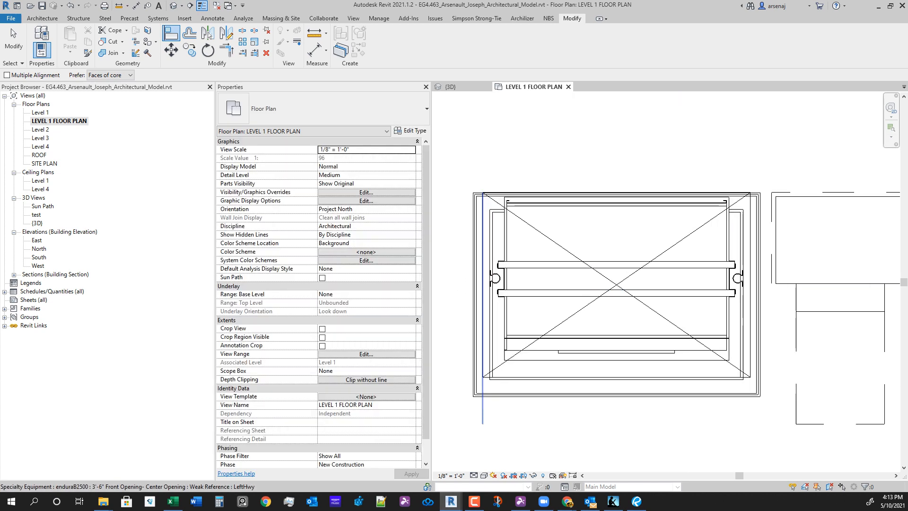
scroll(478, 222, up, 1)
key(Escape)
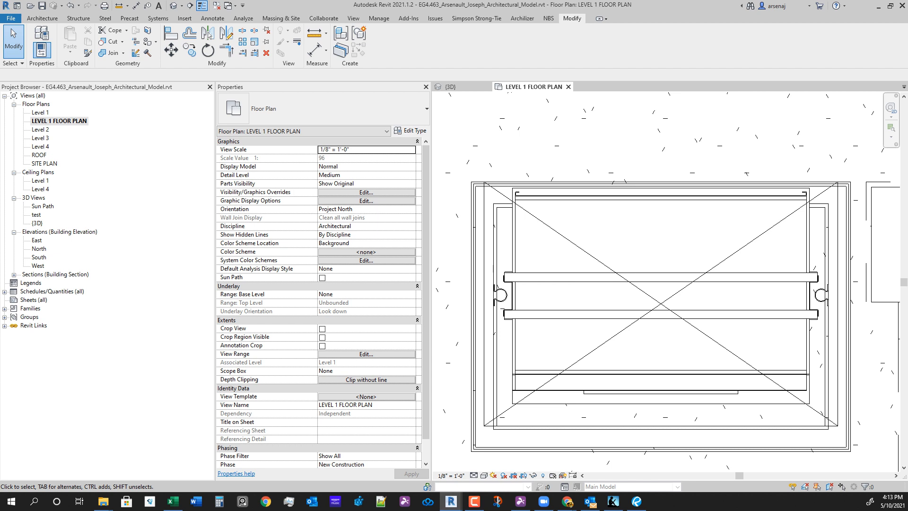
Align the core face of the hoistway's left wall to the elevator's left hoistway line, with faces of core preferred.
key(a)
key(l)
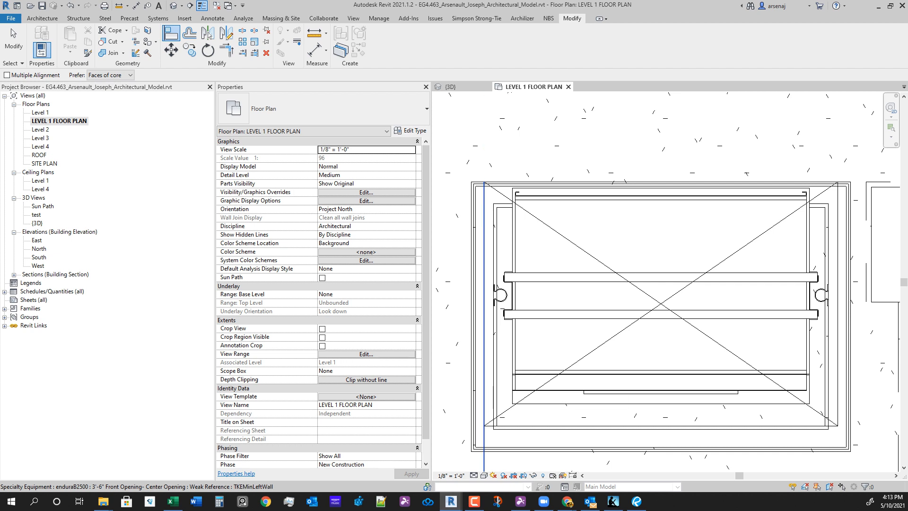
click(484, 350)
click(498, 349)
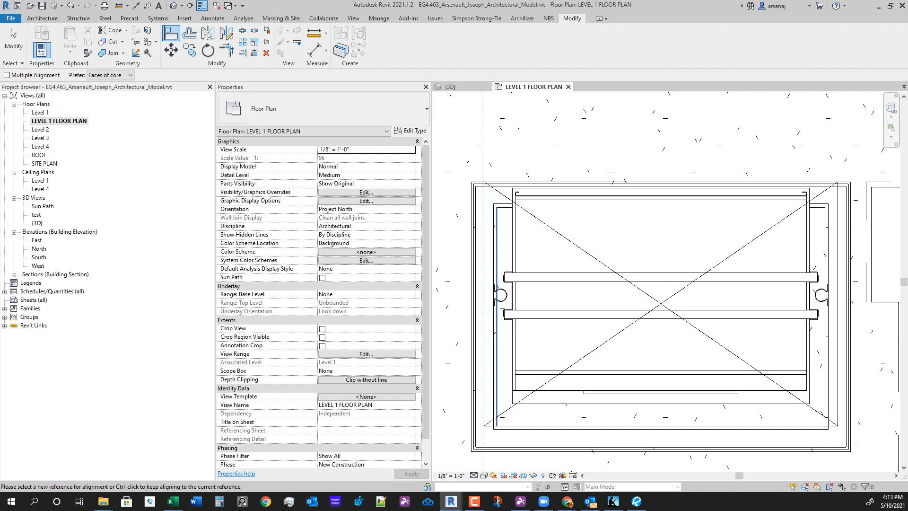
Try to align the hoistway's right wall to the elevator's right hoistway line, and undo that alignment.
middle_drag(831, 384, 710, 339)
scroll(710, 339, up, 1)
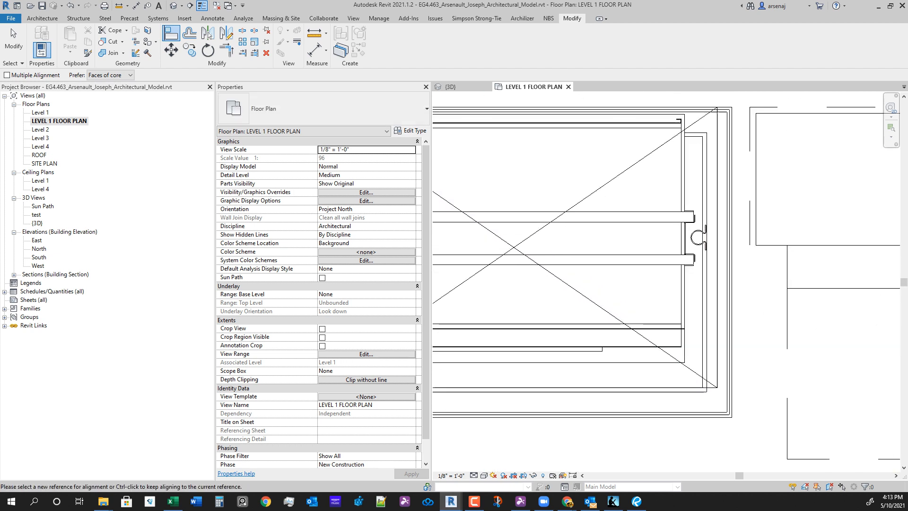
click(717, 340)
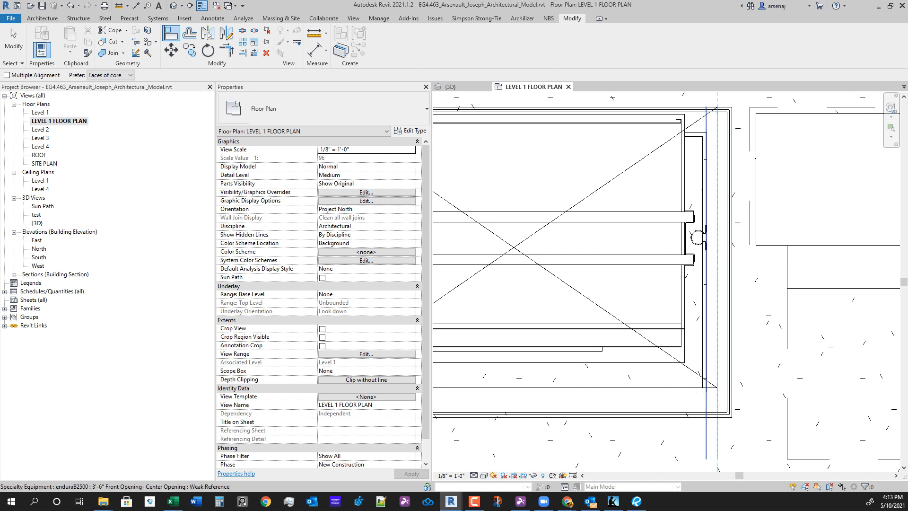
click(706, 340)
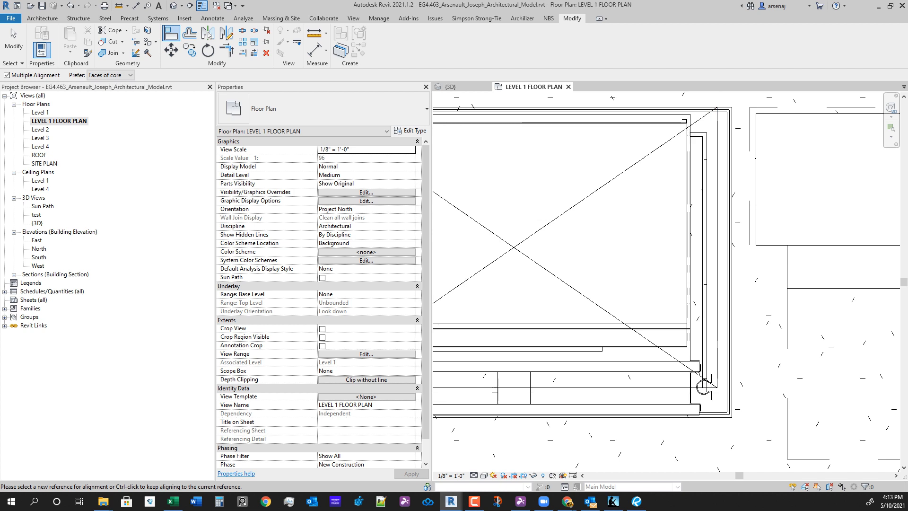
key(ctrl+z)
Align the core face of the hoistway's right wall to the elevator's right hoistway line.
scroll(636, 332, down, 2)
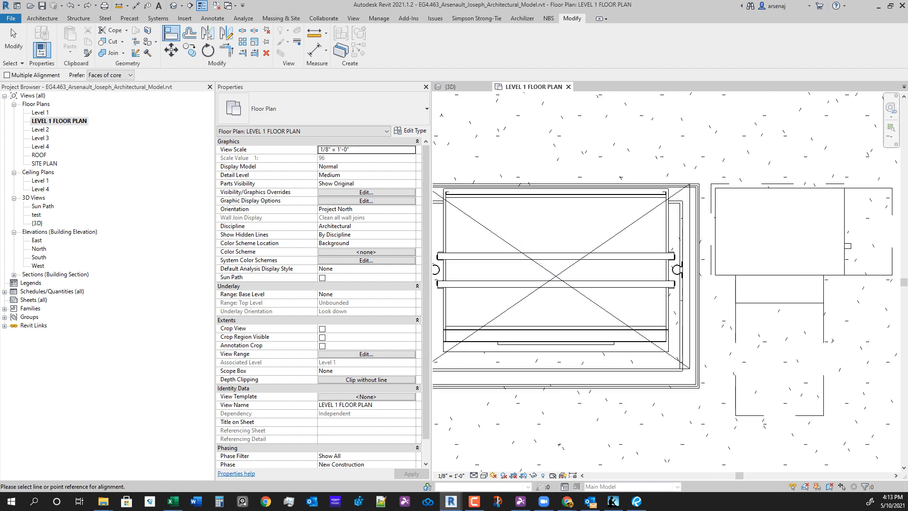
scroll(699, 320, up, 1)
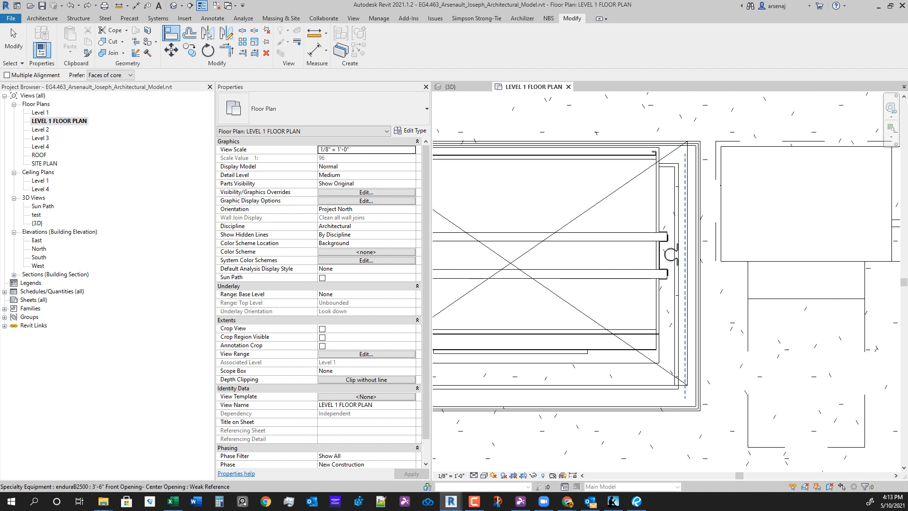
scroll(691, 325, up, 1)
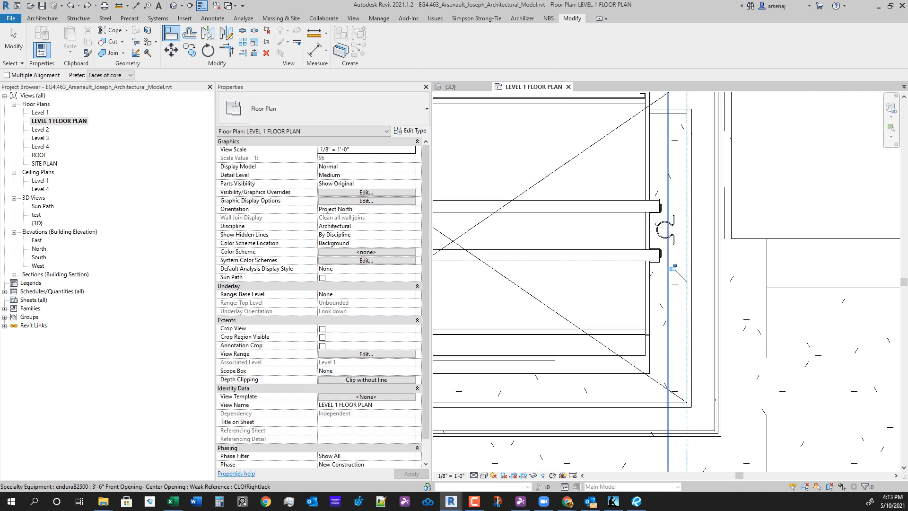
Align the core face of the hoistway's upper wall to the elevator's upper hoistway line and end the alignment.
scroll(759, 355, down, 2)
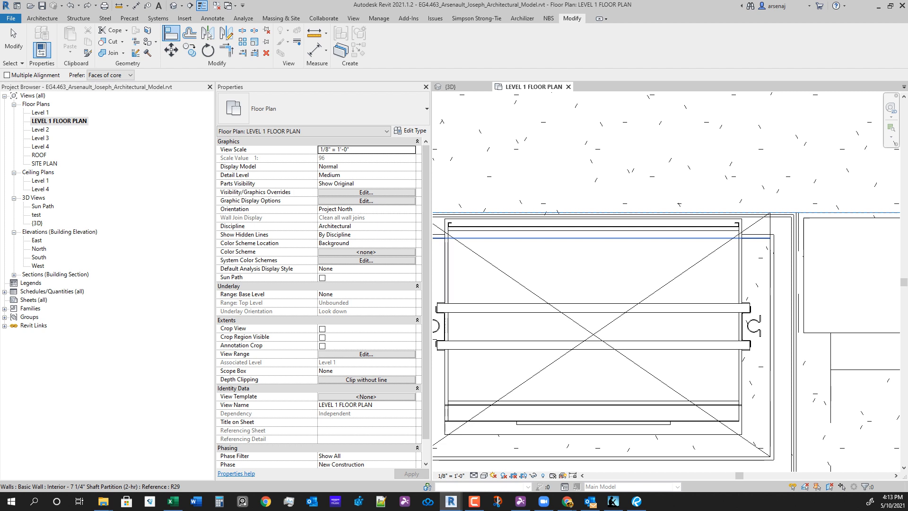
click(654, 238)
scroll(653, 225, down, 3)
middle_drag(653, 225, 680, 199)
scroll(786, 186, up, 3)
scroll(787, 187, down, 2)
key(Escape)
Select the elevator and examine how its hoistway outline fits the wall faces at the corners of the shaft.
click(680, 199)
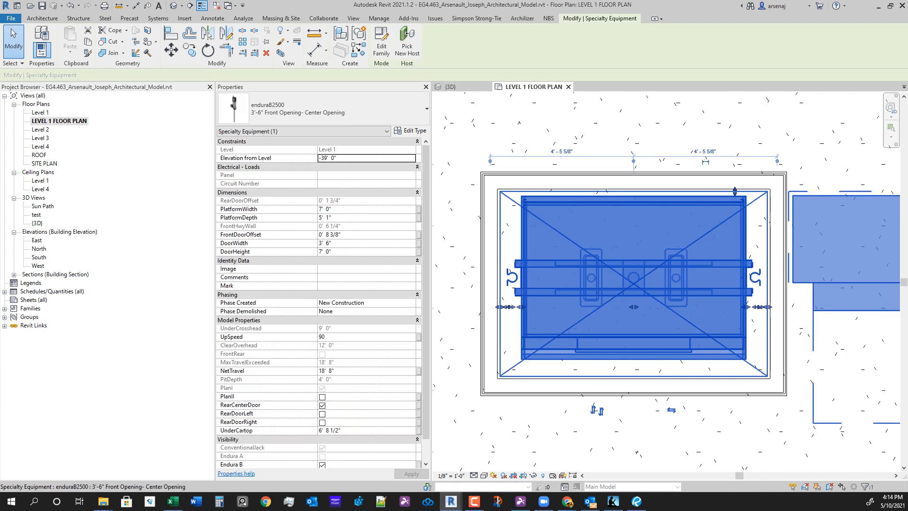
scroll(579, 274, down, 2)
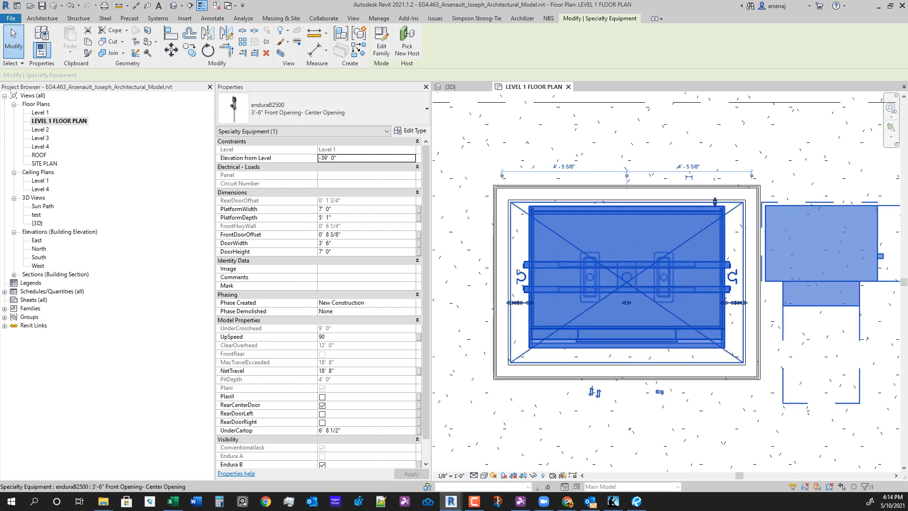
scroll(742, 369, up, 5)
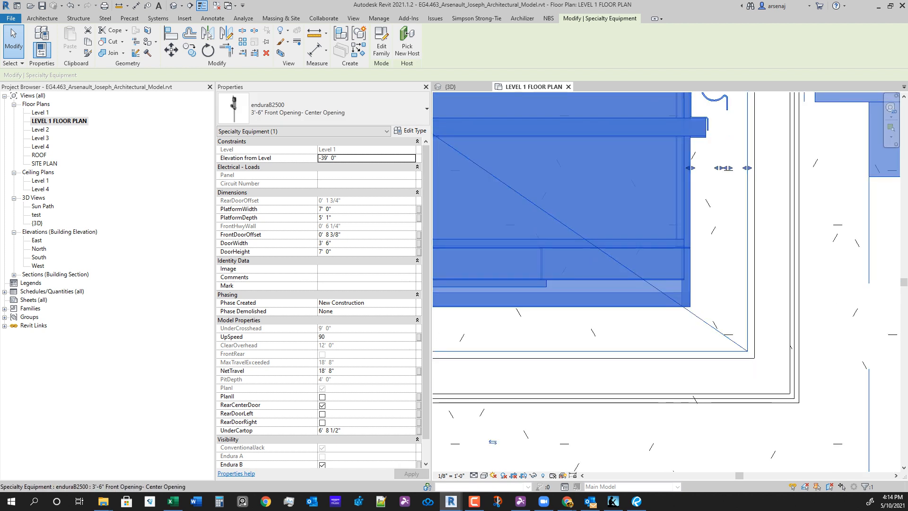
scroll(780, 194, down, 2)
middle_drag(780, 193, 780, 442)
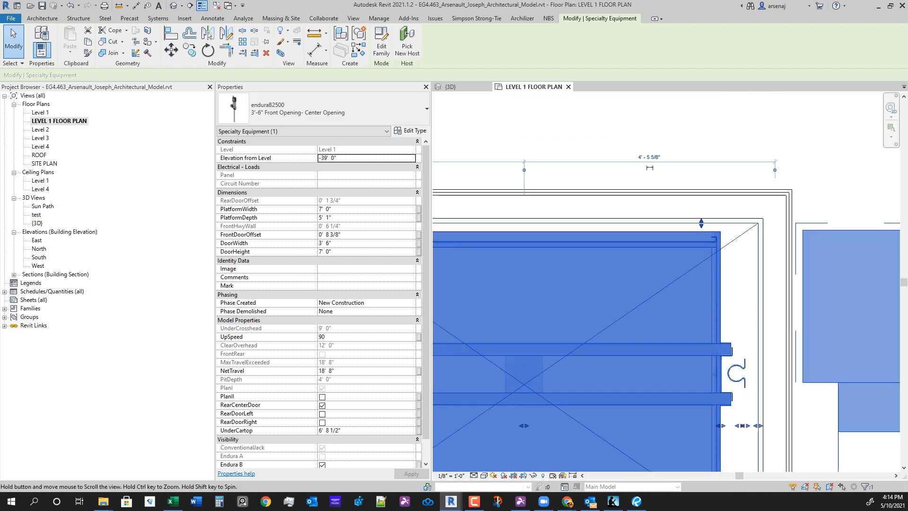
scroll(753, 241, up, 3)
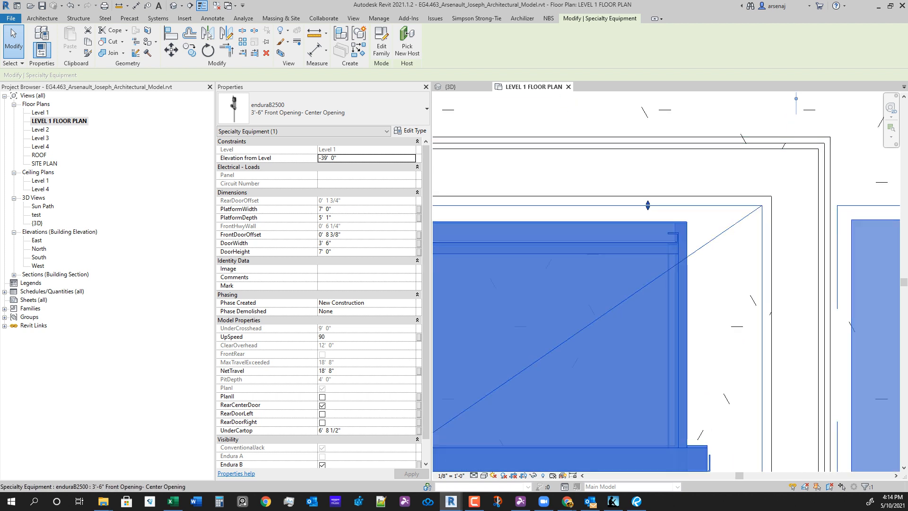
scroll(846, 227, down, 4)
scroll(626, 322, up, 1)
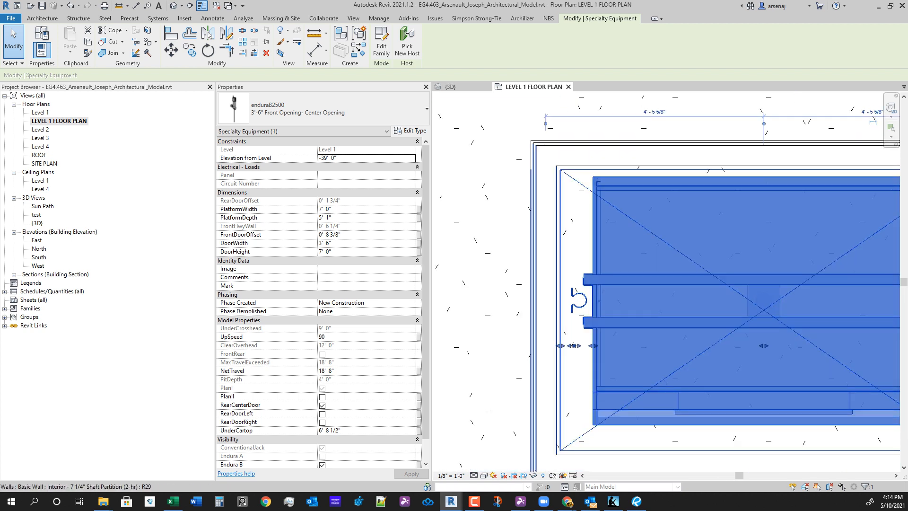
scroll(599, 257, down, 4)
key(Escape)
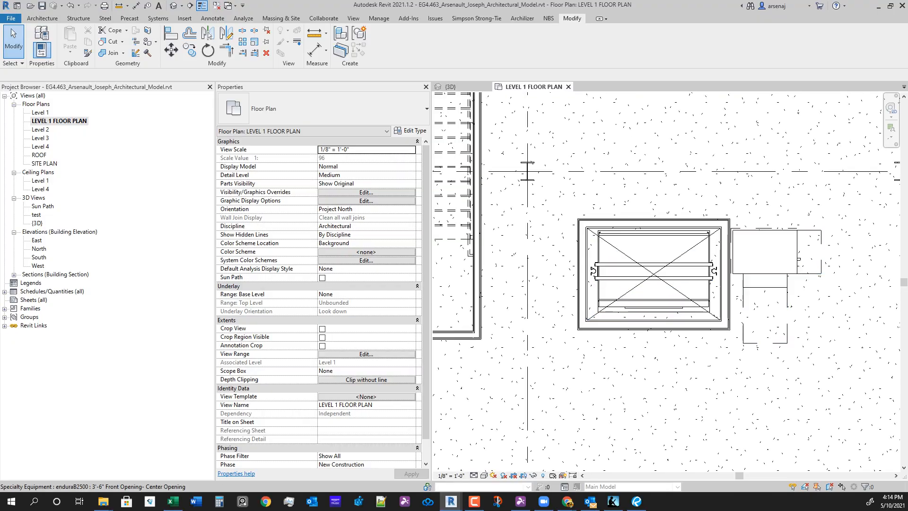
click(653, 274)
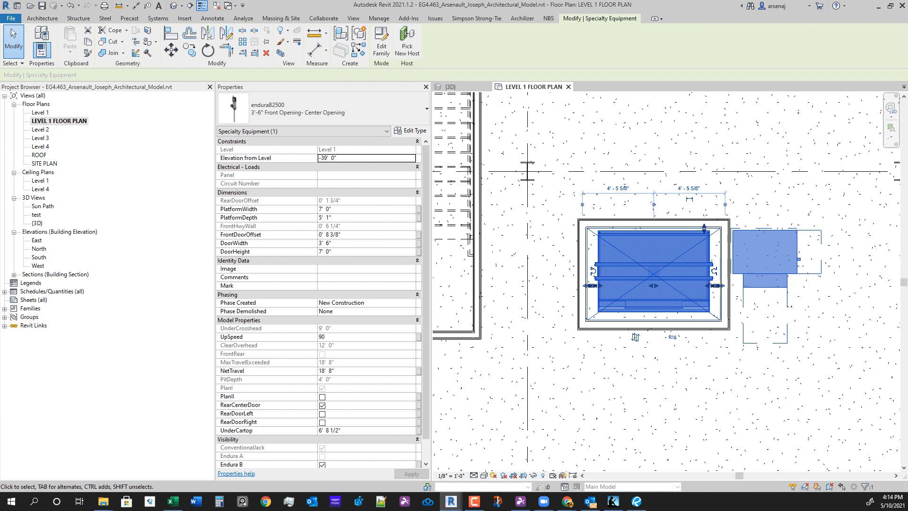
middle_drag(657, 347, 662, 347)
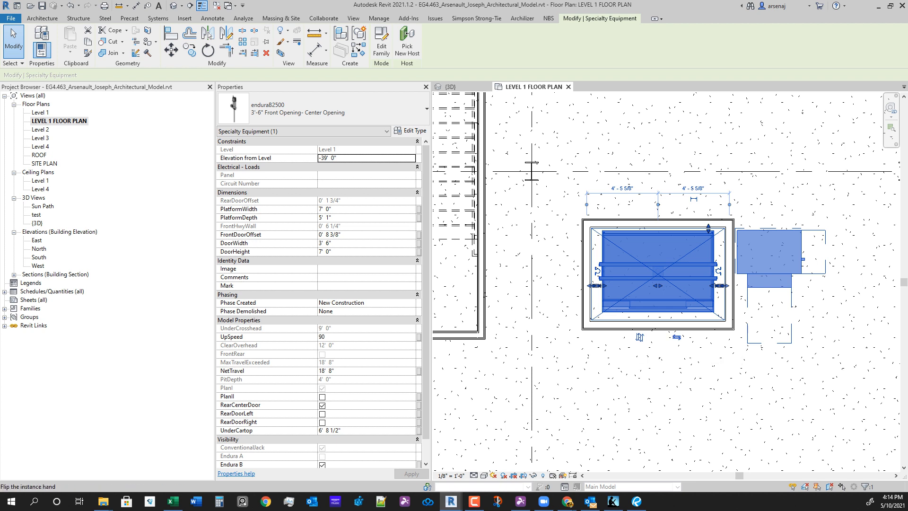
Flip the elevator's hand so its machine room footprint lies between the stair and the hoistway.
click(677, 337)
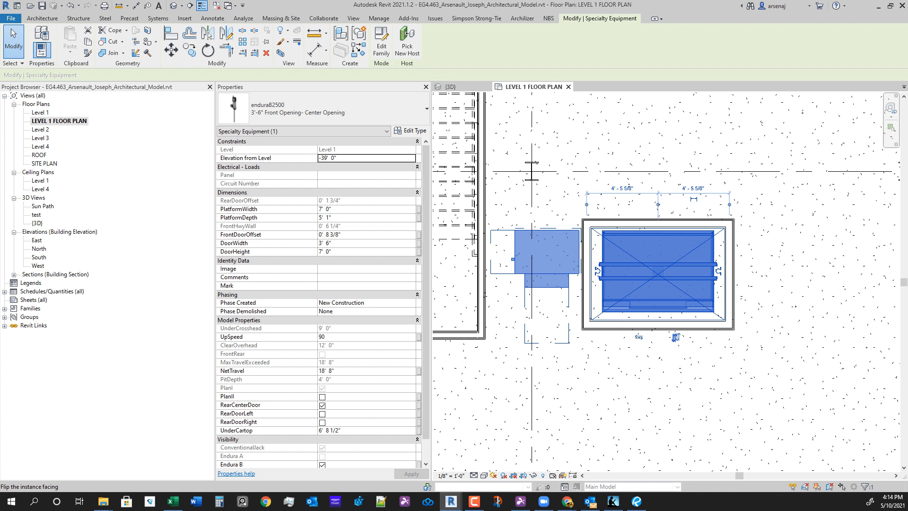
Try flipping the elevator's facing, restore the orientation inside the hoistway, and end the selection.
click(675, 337)
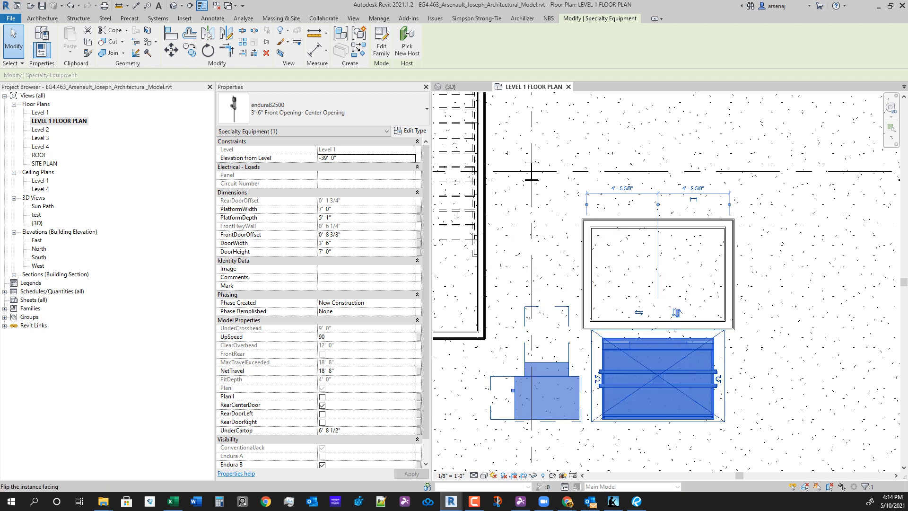
click(675, 312)
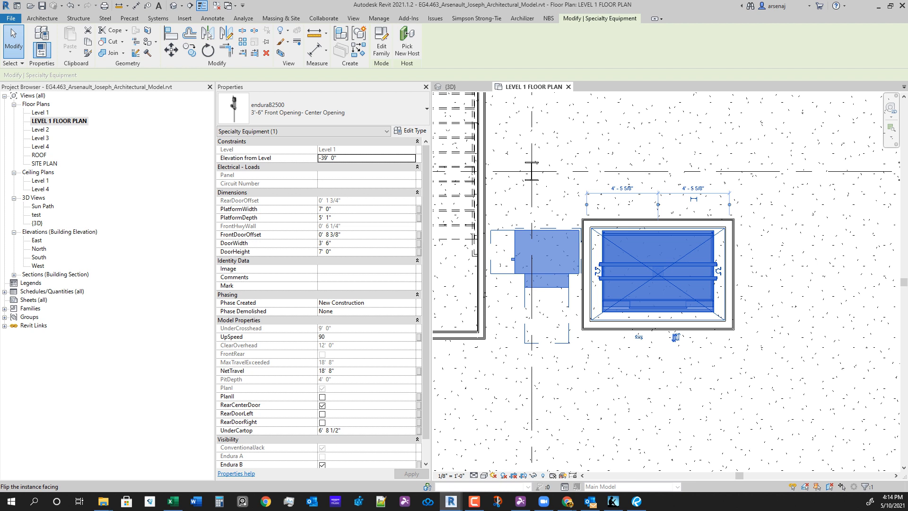
click(675, 337)
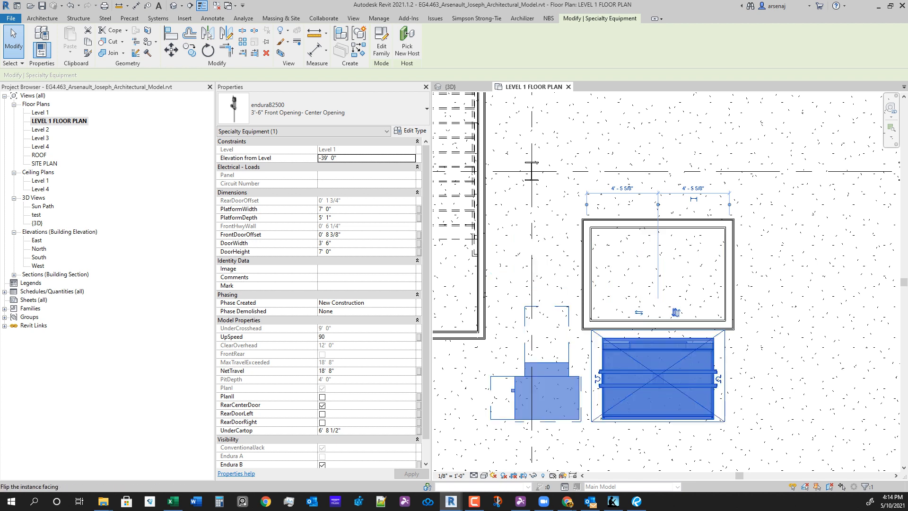
click(675, 312)
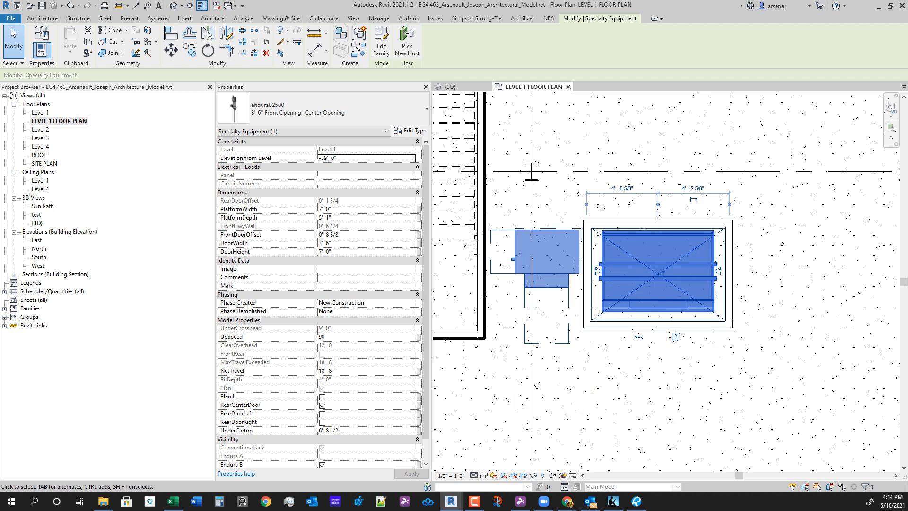
scroll(634, 332, up, 7)
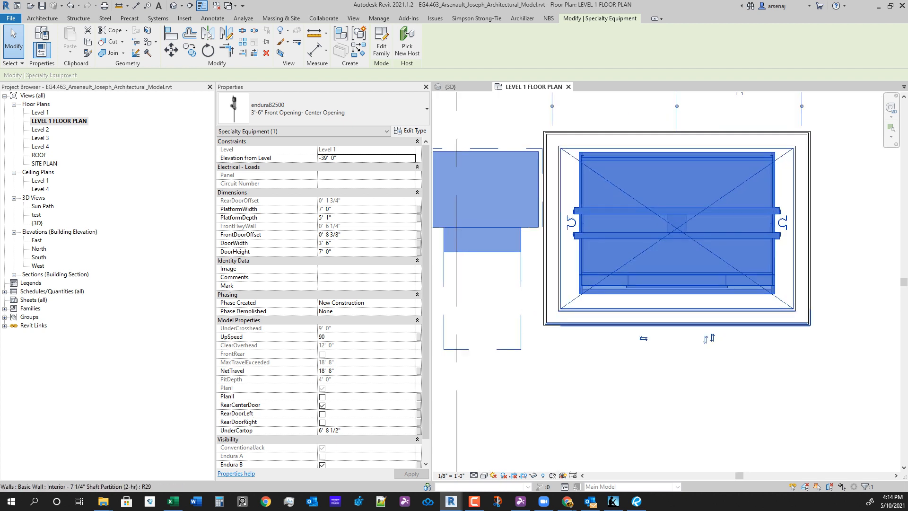
key(Escape)
Examine where the elevator and its machine room footprint sit relative to the stair, gridlines and overall floor plan.
scroll(666, 350, down, 4)
middle_drag(666, 350, 674, 356)
scroll(633, 274, down, 8)
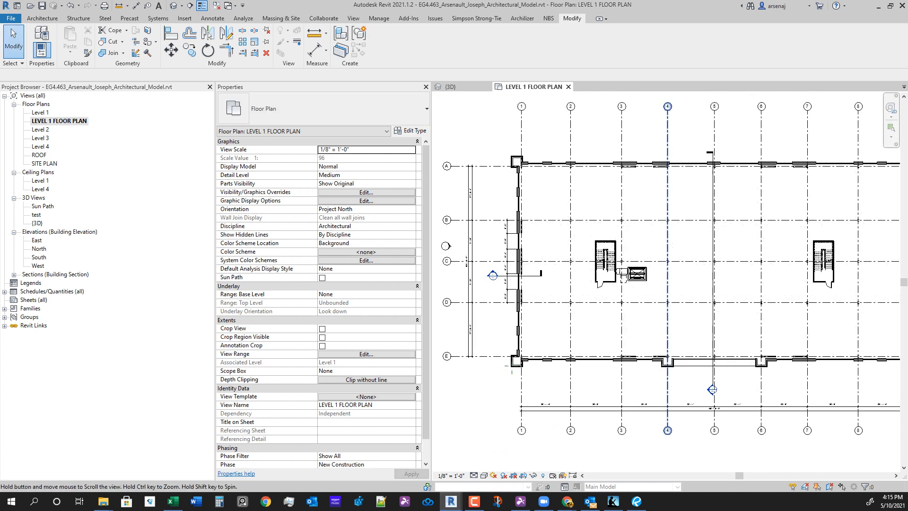
scroll(694, 267, up, 2)
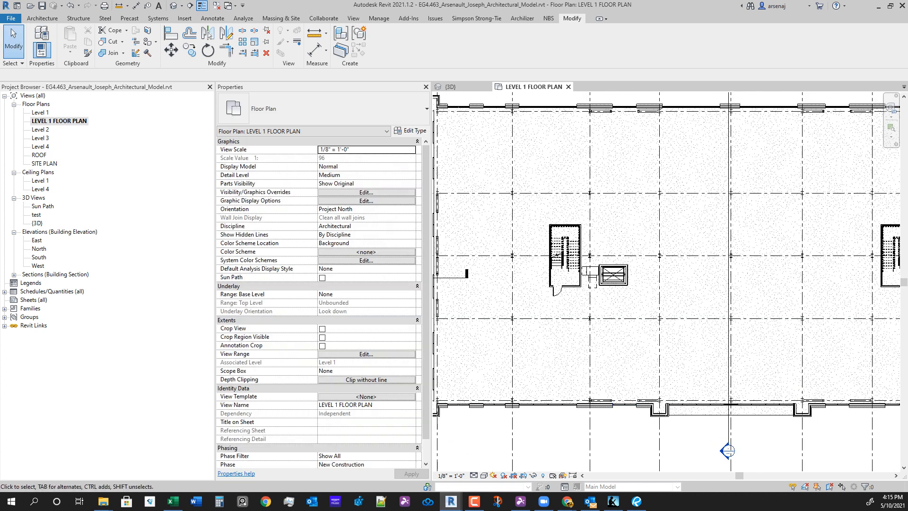
scroll(631, 349, down, 1)
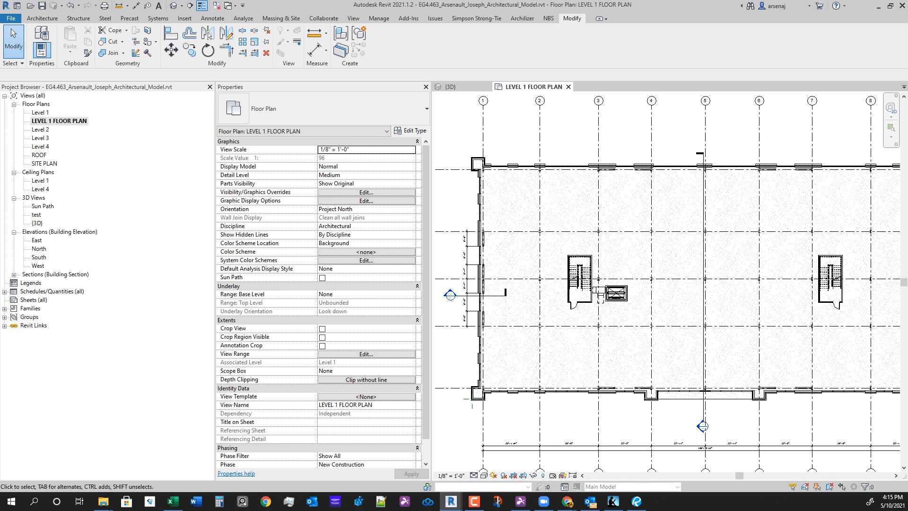
scroll(540, 339, down, 3)
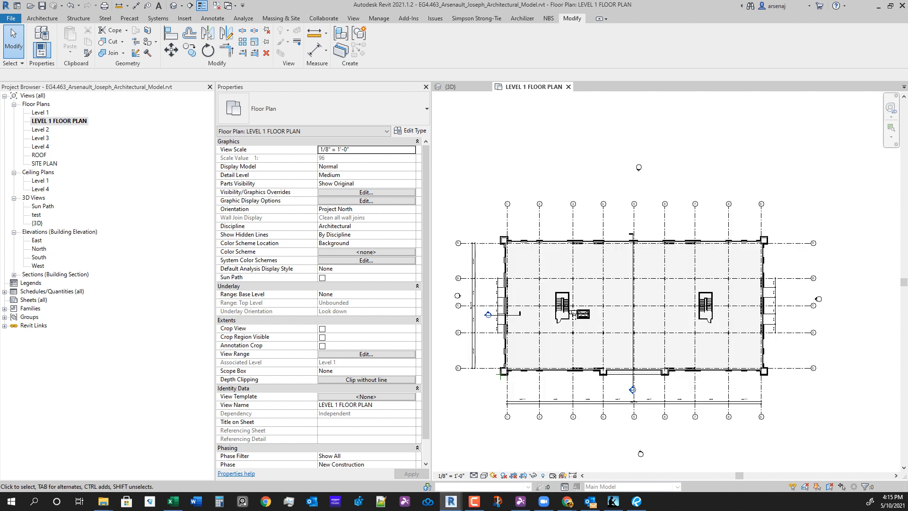
scroll(584, 316, up, 8)
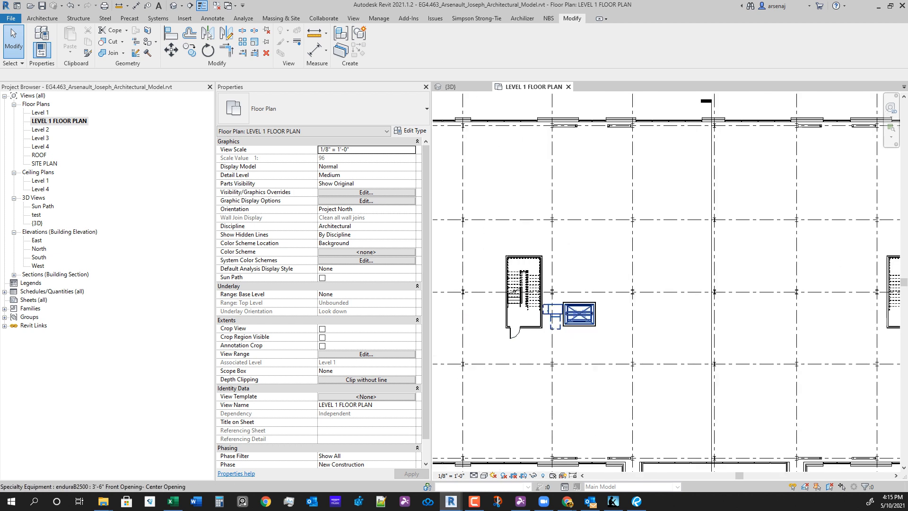
scroll(558, 271, up, 6)
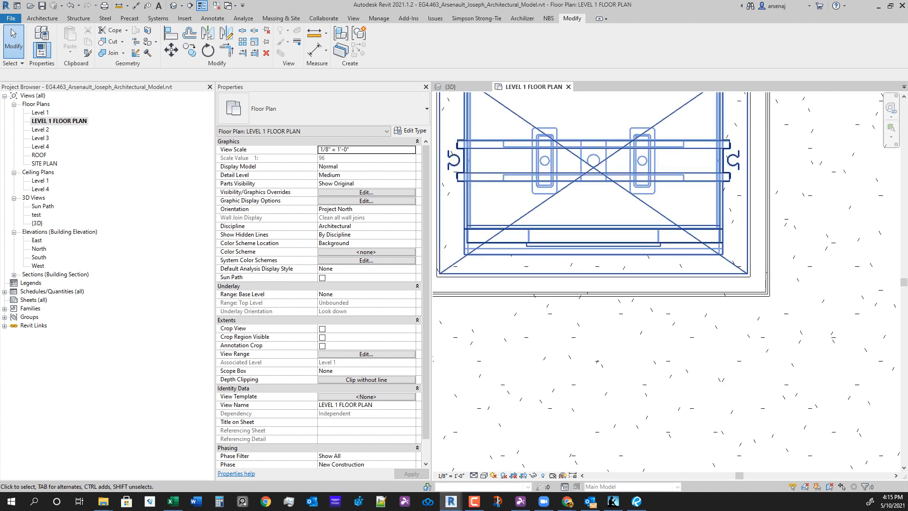
scroll(670, 255, down, 6)
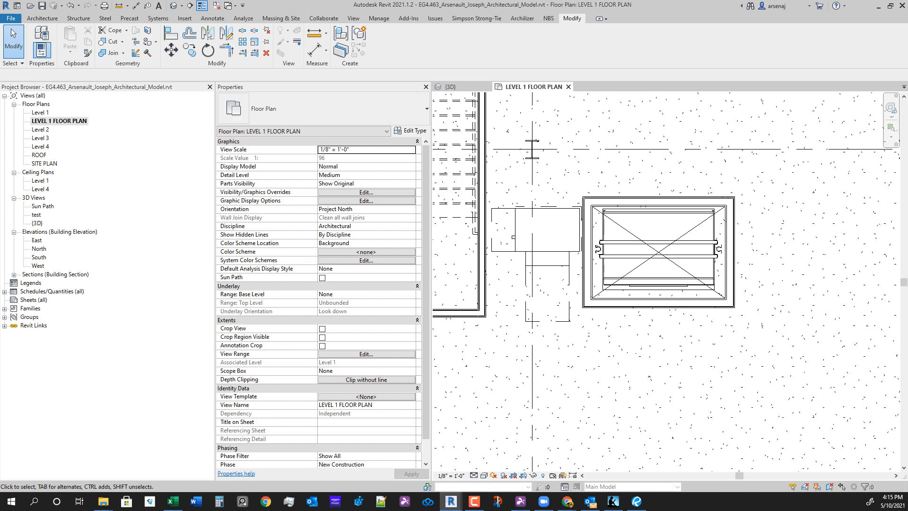
scroll(610, 136, down, 2)
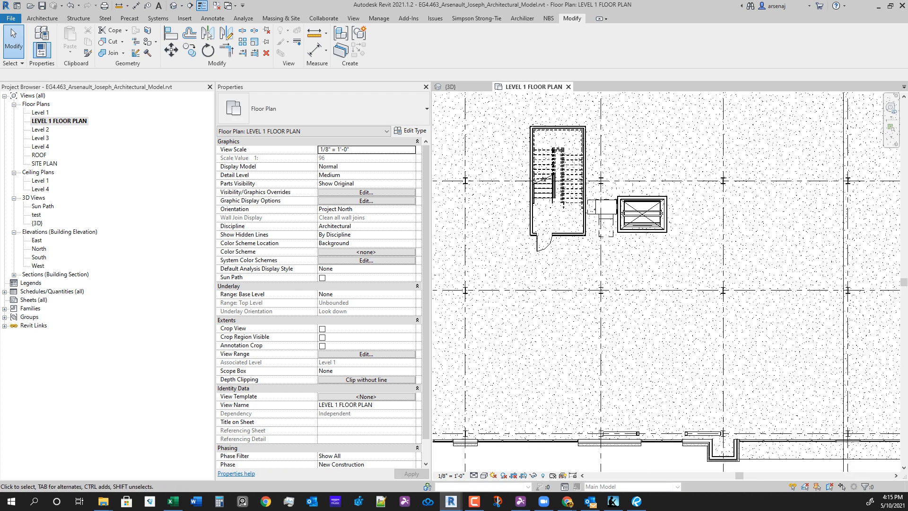
middle_drag(610, 142, 610, 175)
scroll(635, 262, up, 4)
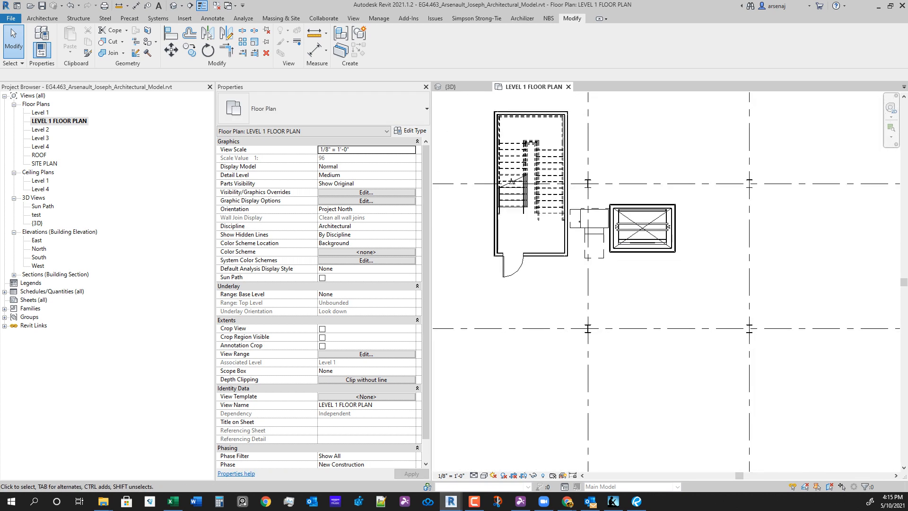
middle_drag(634, 262, 627, 318)
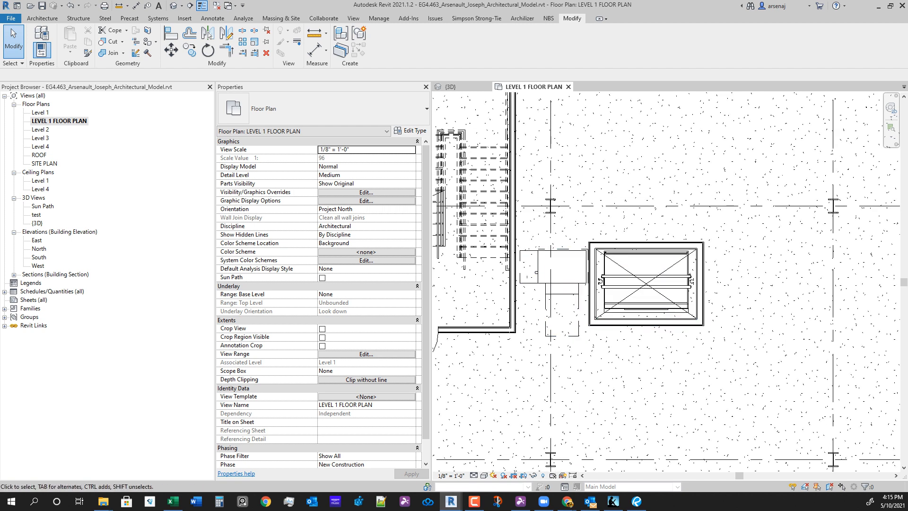
middle_drag(629, 310, 634, 306)
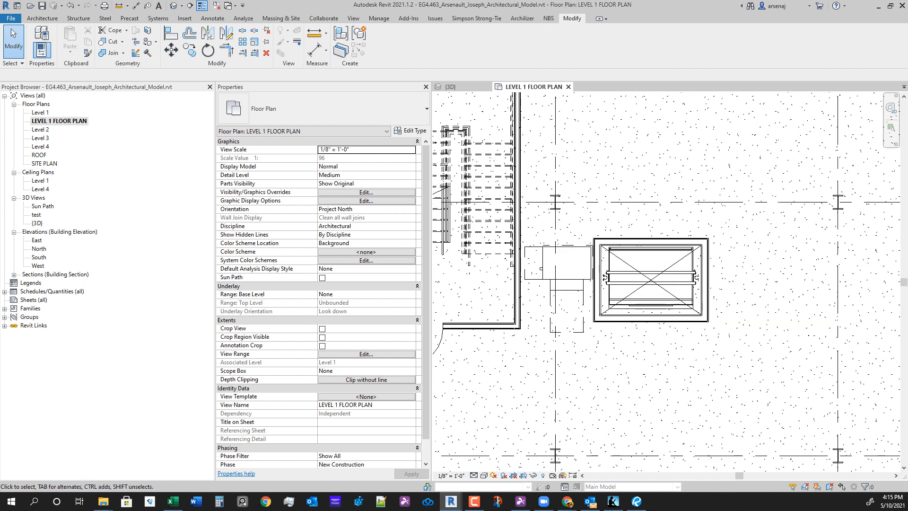
Move the elevator together with its four hoistway walls farther from the stair and closer to the horizontal gridline above it.
click(633, 306)
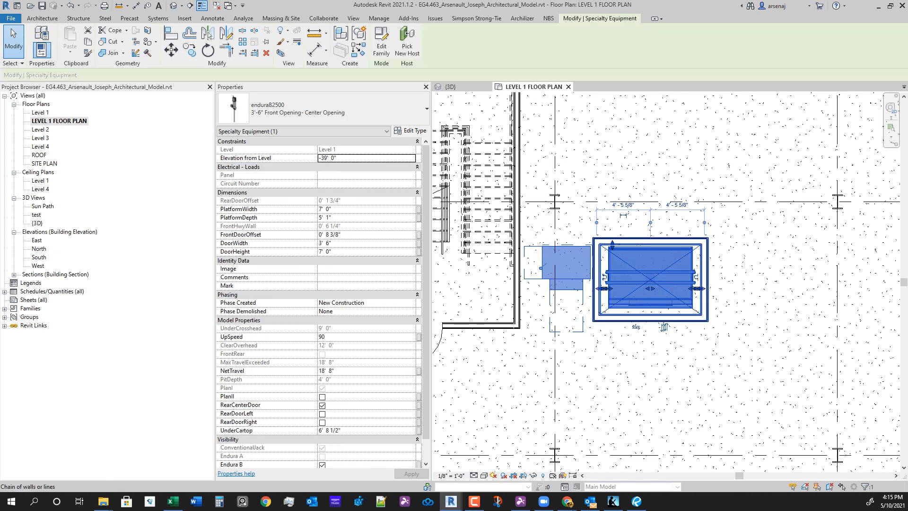
ctrl+click(651, 242)
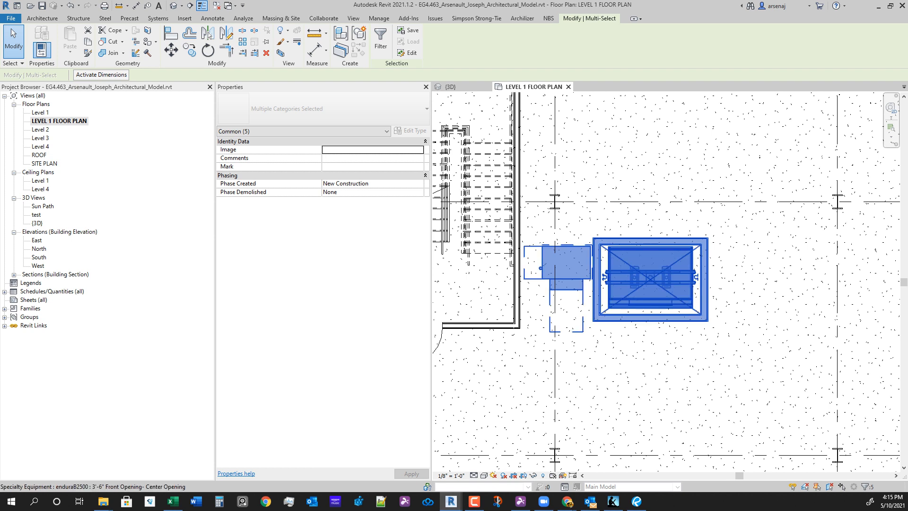
drag(651, 248, 674, 248)
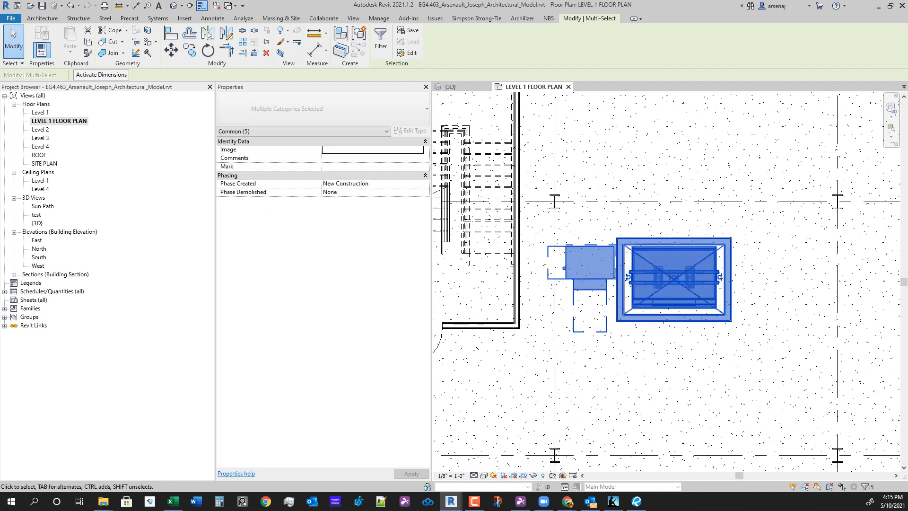
scroll(577, 265, up, 2)
middle_drag(577, 265, 586, 258)
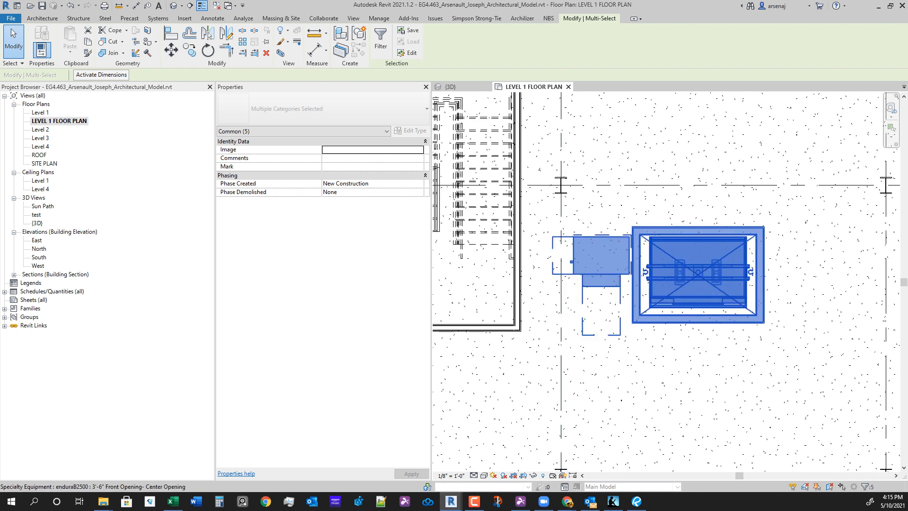
drag(631, 231, 630, 209)
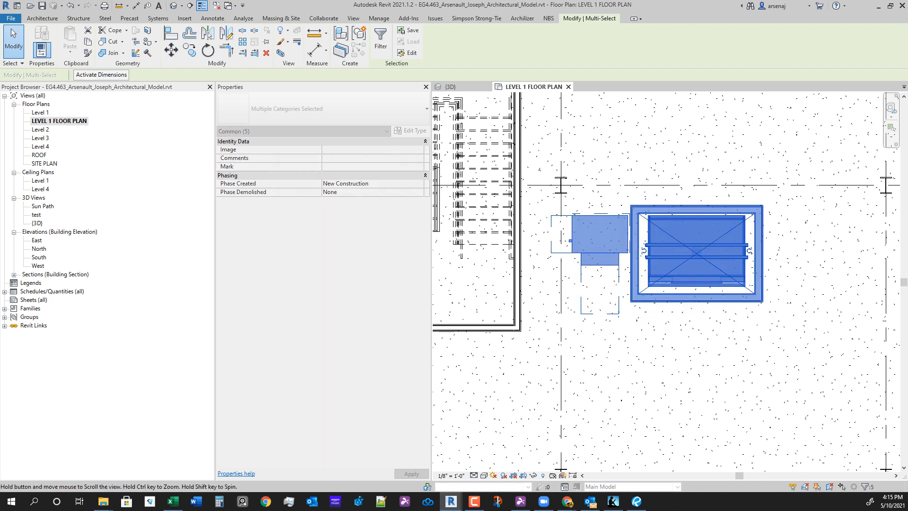
middle_drag(574, 275, 582, 279)
scroll(581, 279, up, 3)
key(Escape)
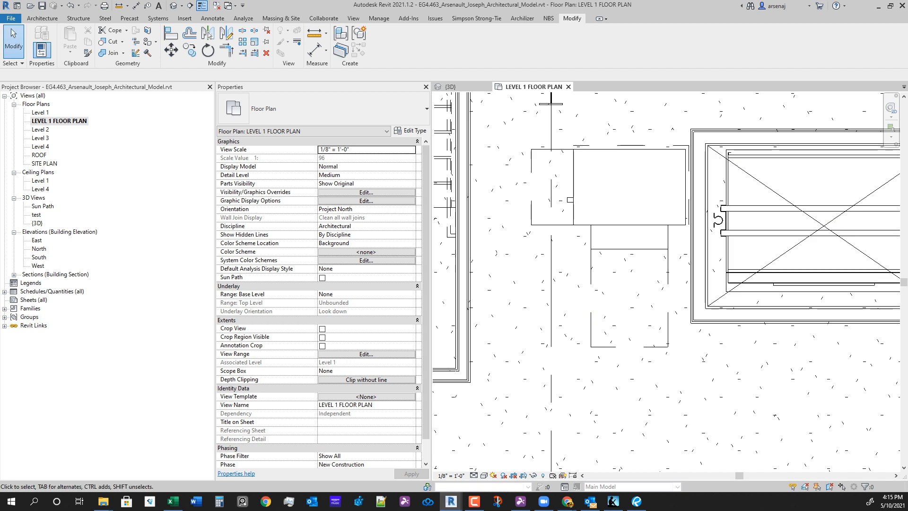
Examine the elevator's machine room footprint and the space between the stair enclosure and the hoistway.
click(685, 199)
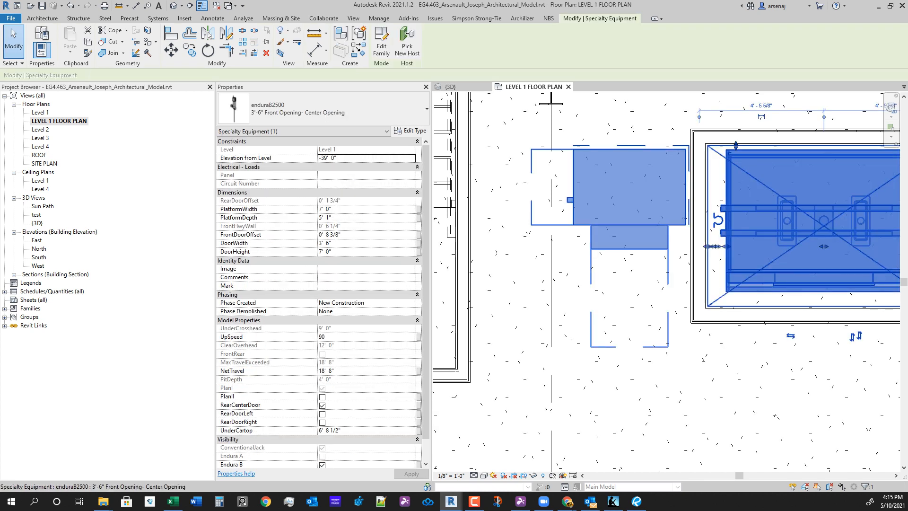
scroll(609, 336, down, 1)
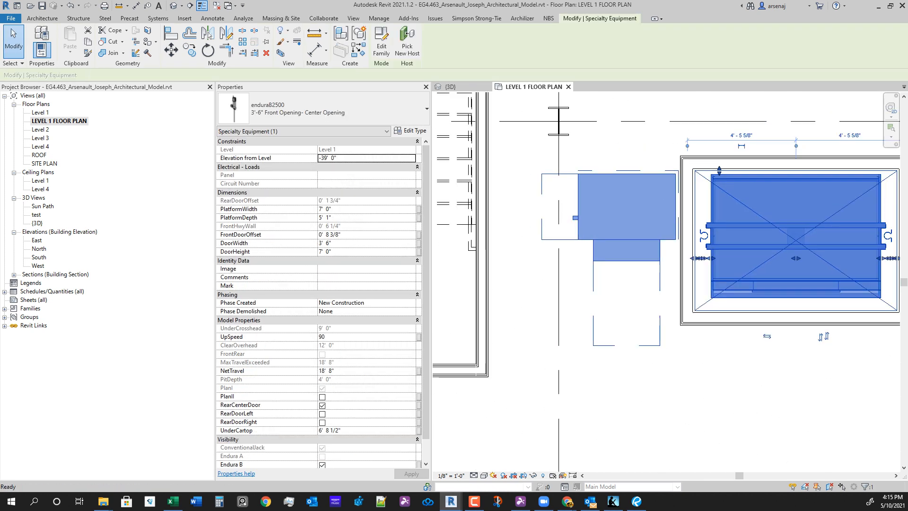
key(Escape)
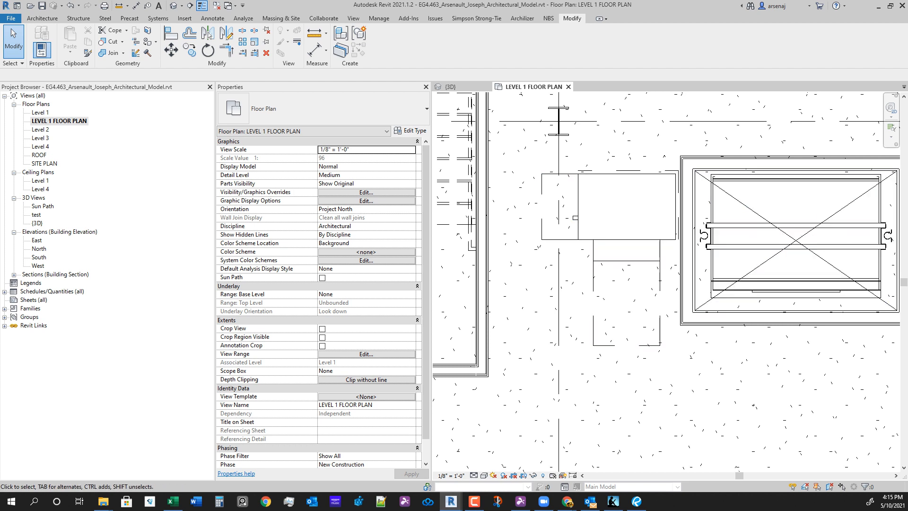
scroll(603, 265, down, 3)
scroll(571, 246, down, 1)
middle_drag(603, 266, 667, 272)
scroll(657, 298, up, 2)
scroll(593, 269, down, 2)
scroll(667, 273, up, 1)
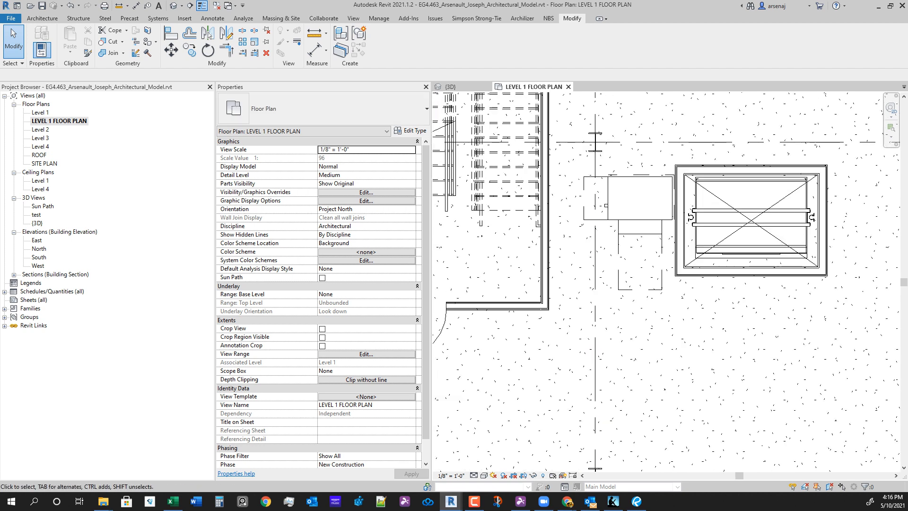
scroll(514, 308, down, 3)
middle_drag(515, 308, 554, 327)
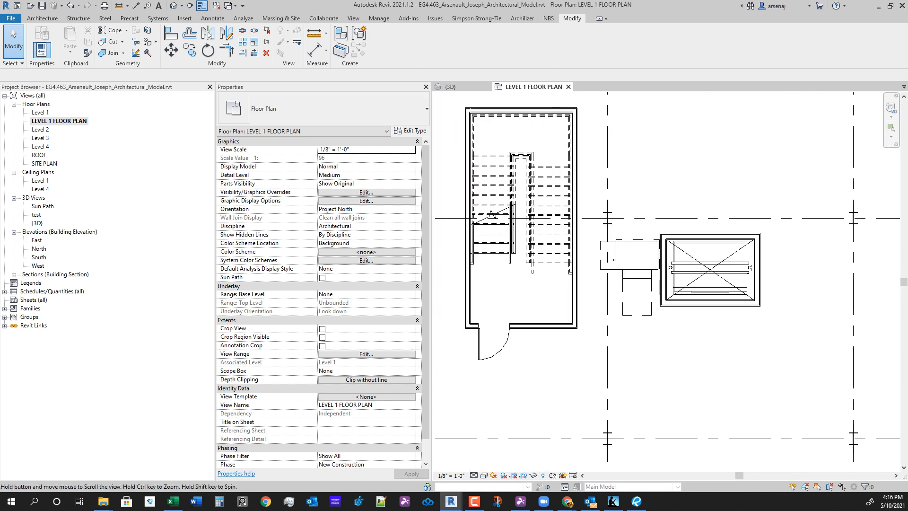
Extend the stair enclosure's lower wall to the outer face of the hoistway's left wall with Trim/Extend, and end the command.
scroll(554, 329, up, 5)
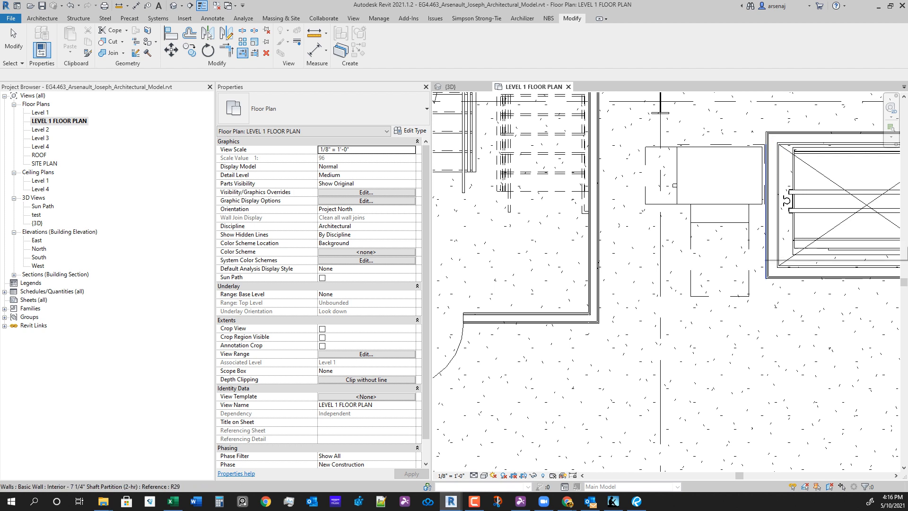
click(767, 213)
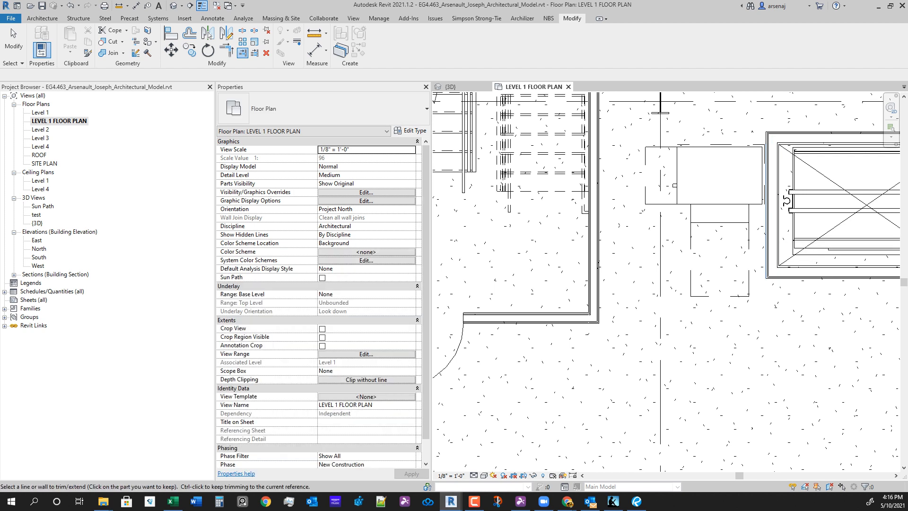
click(530, 319)
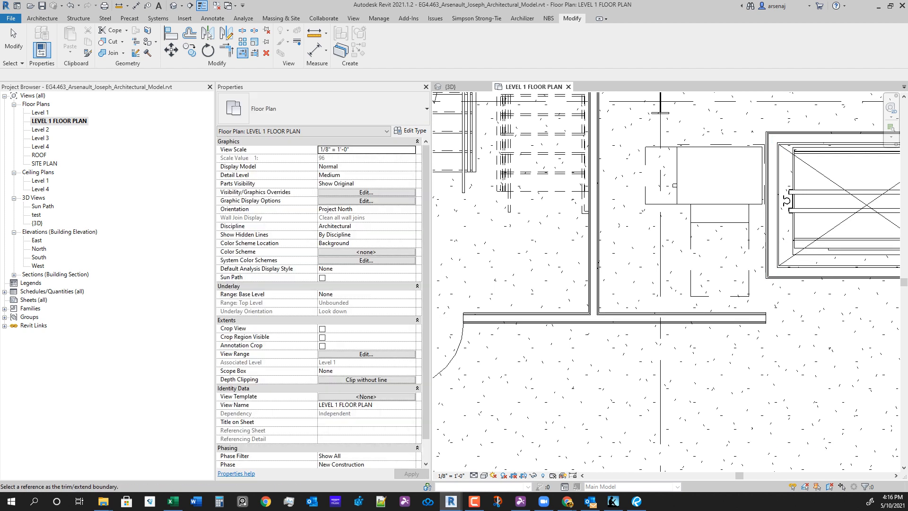
scroll(560, 411, down, 2)
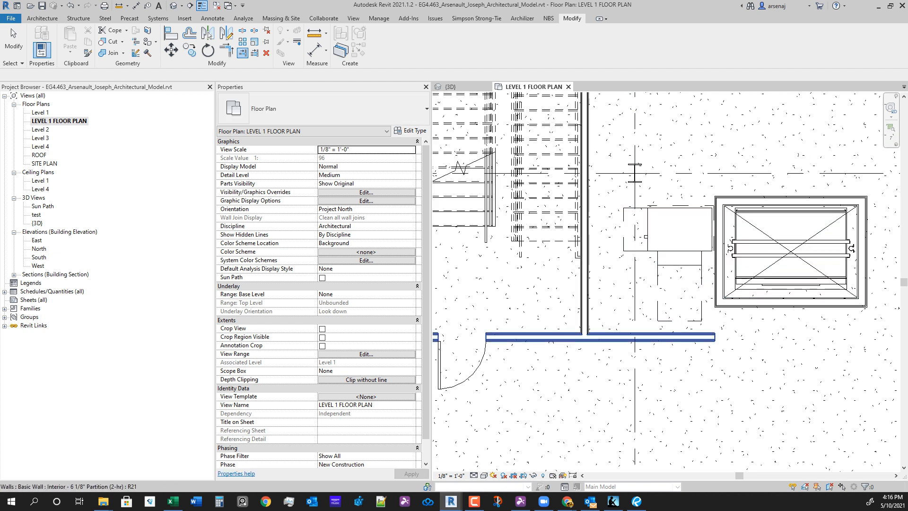
key(Escape)
scroll(728, 356, up, 2)
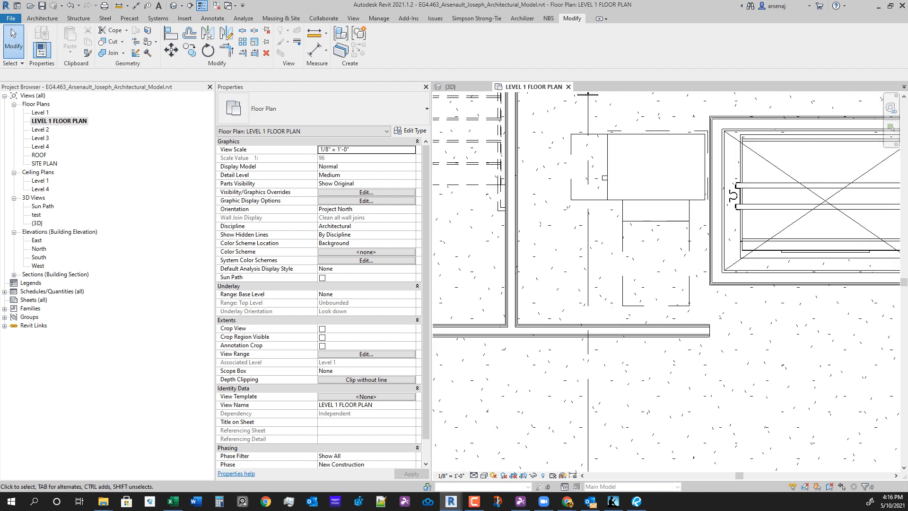
scroll(698, 320, down, 1)
middle_drag(698, 319, 677, 350)
scroll(657, 315, up, 1)
scroll(718, 346, down, 1)
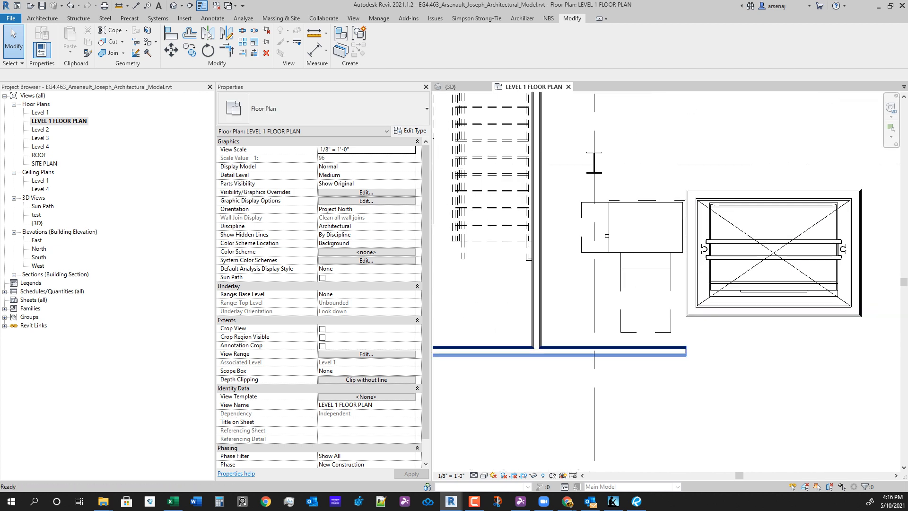
scroll(553, 352, down, 1)
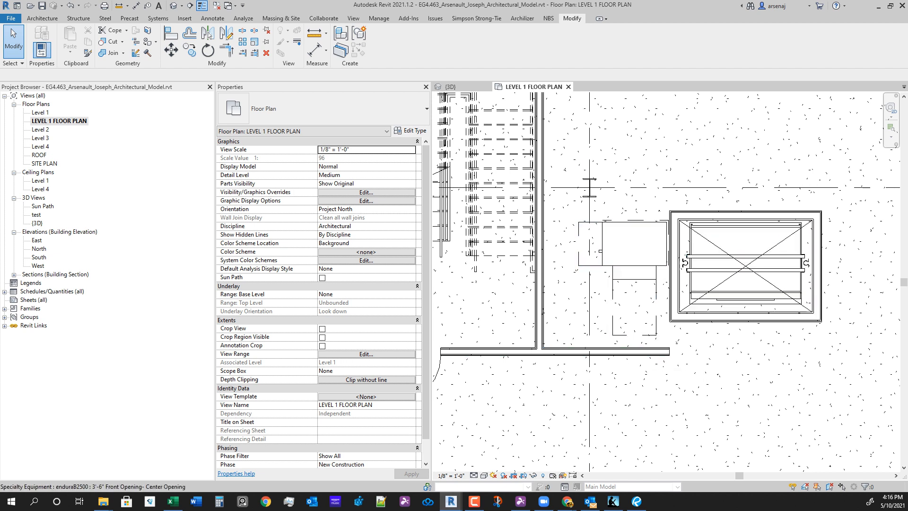
Draw a horizontal wall about 5'-6" long above the machine room footprint, matching the stair enclosure's 6 1/8" 2-hour partition.
scroll(573, 362, up, 1)
click(569, 348)
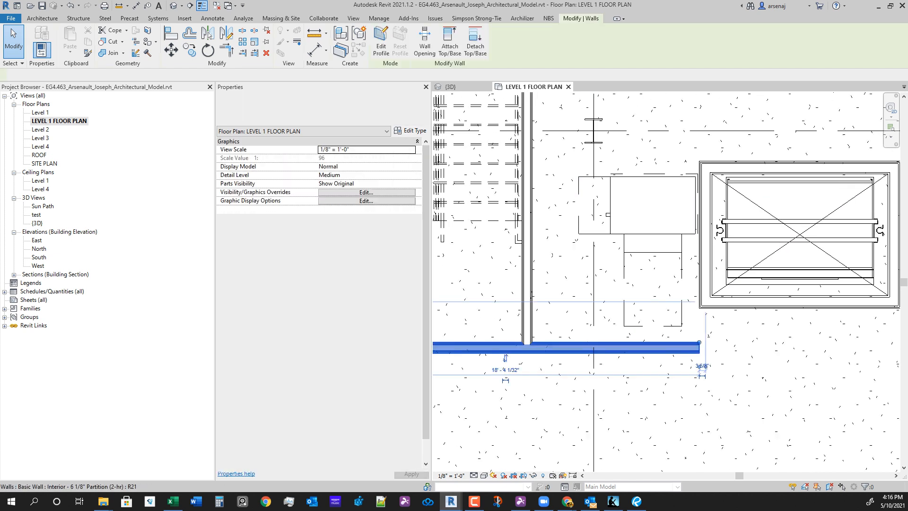
right_click(569, 349)
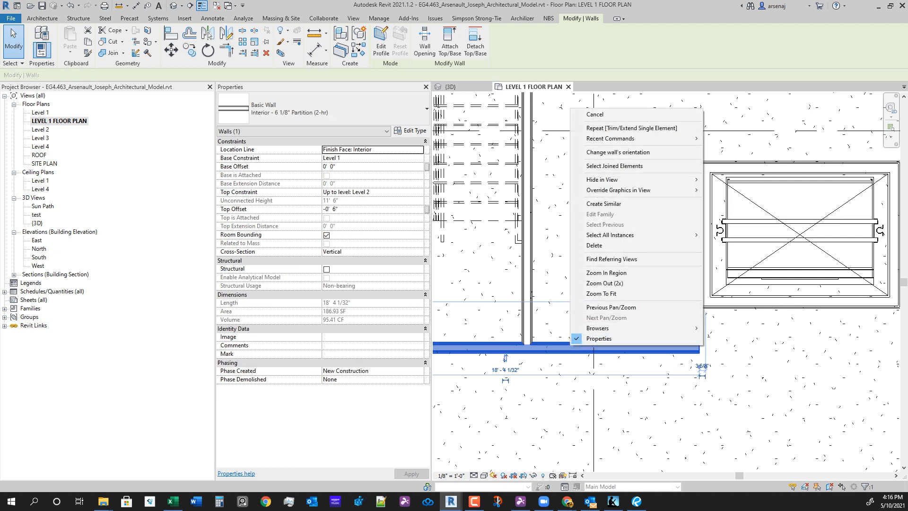
click(604, 204)
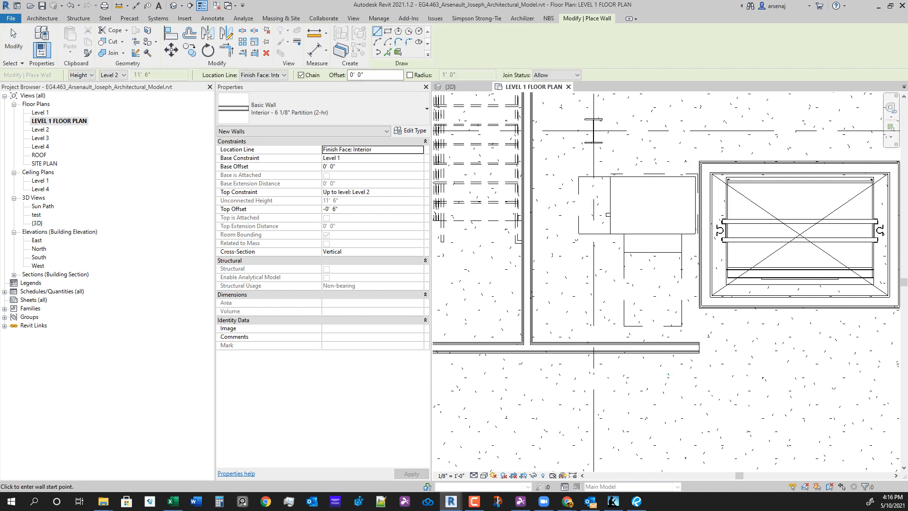
click(546, 161)
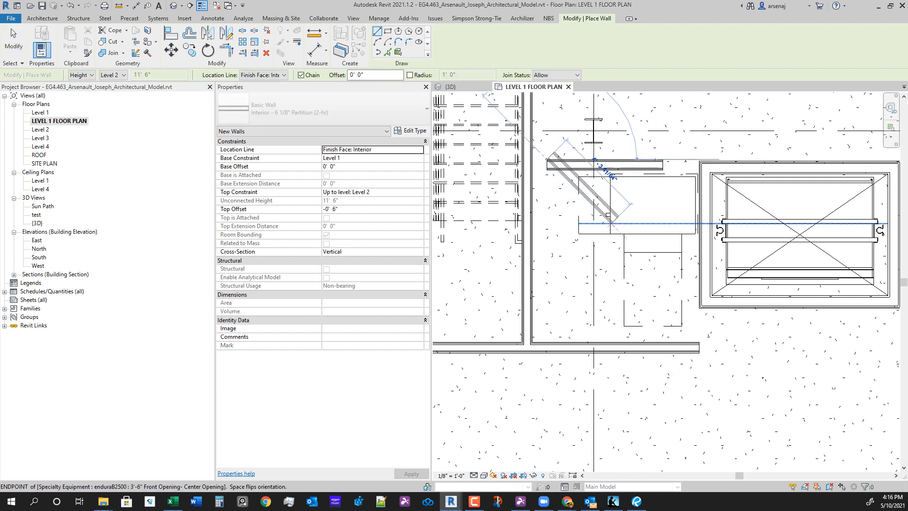
key(Escape)
key(Escape)
Flip the new wall above the machine room and align it with the outer face of the hoistway's upper wall.
click(609, 166)
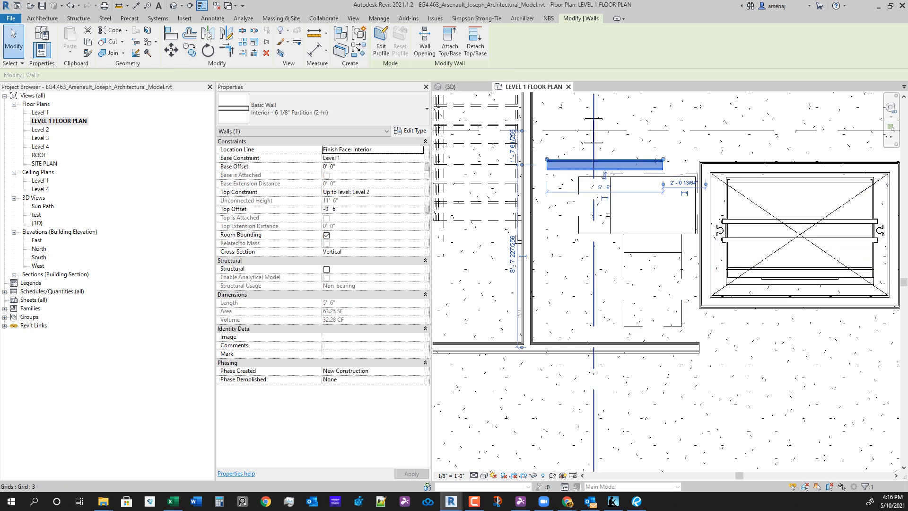
key(space)
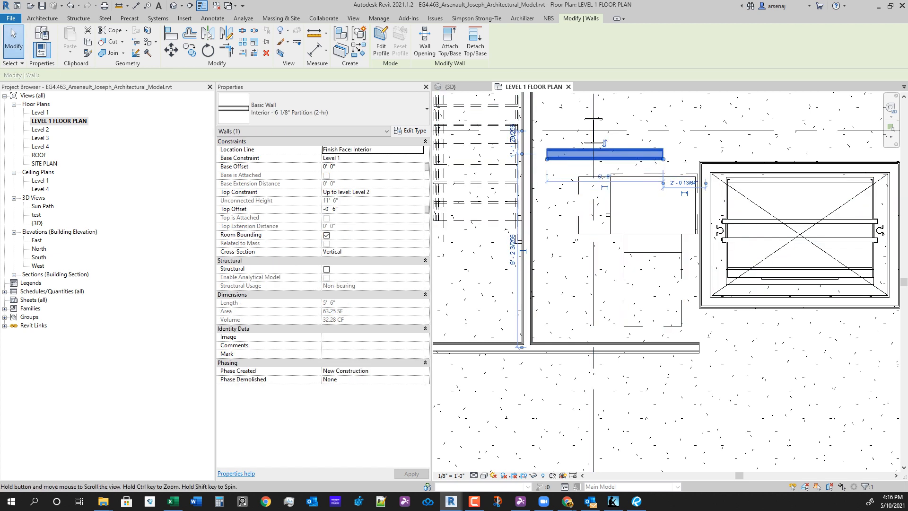
middle_drag(610, 158, 610, 158)
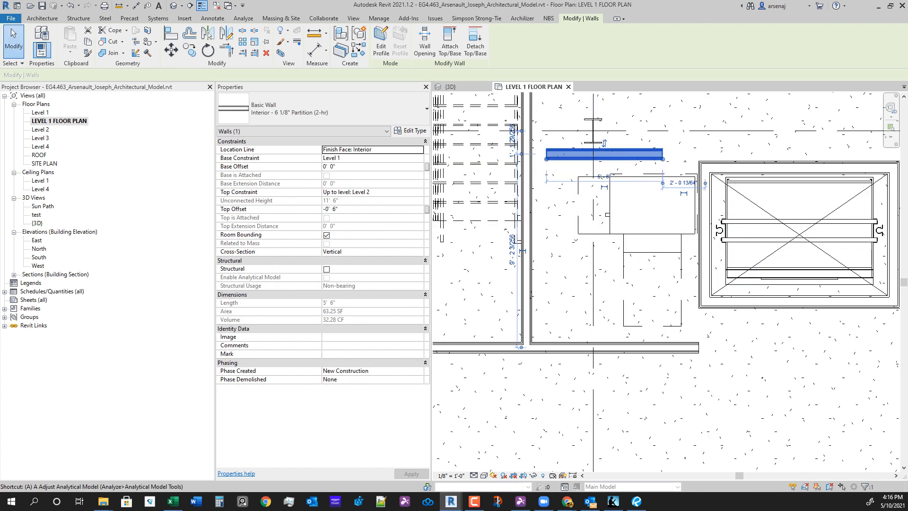
key(l)
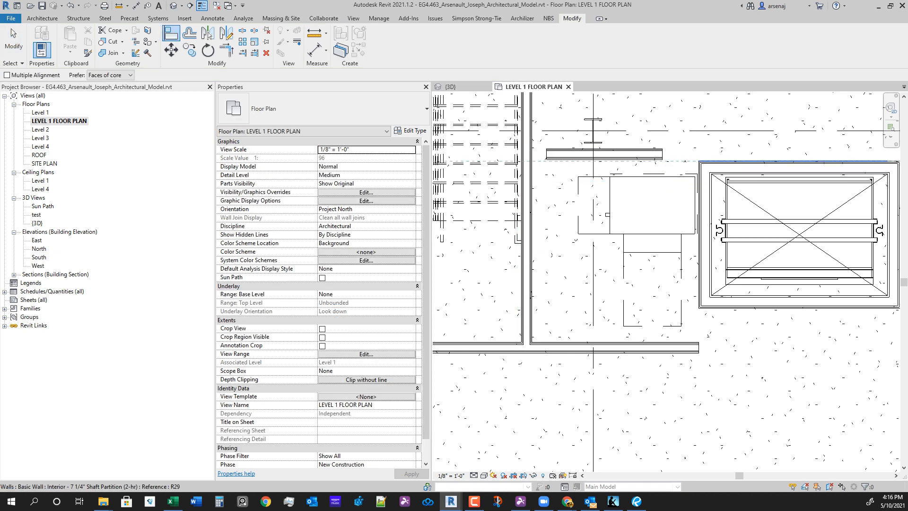
click(615, 154)
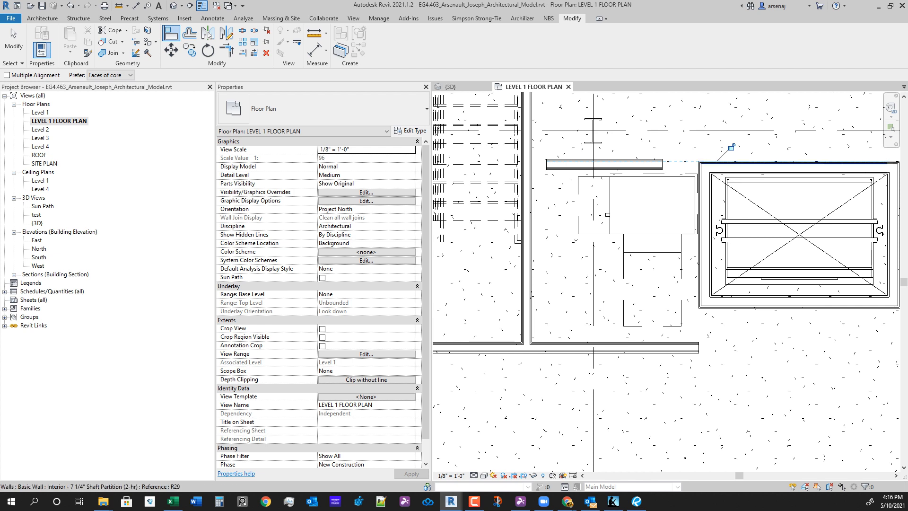
click(755, 162)
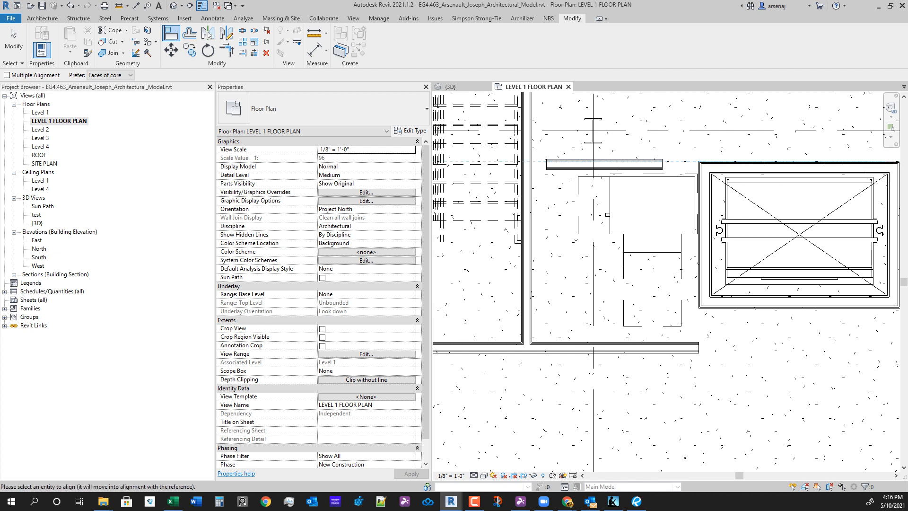
click(606, 163)
key(Escape)
key(Escape)
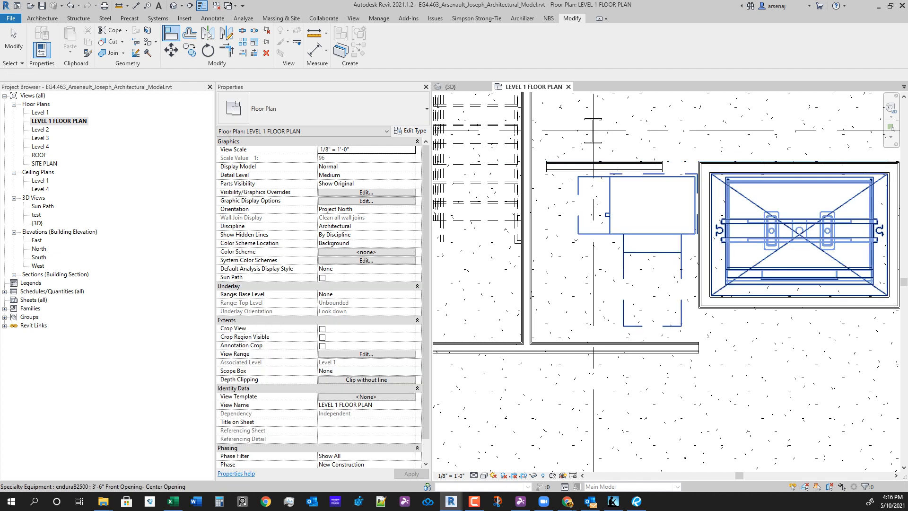
Disallow joining at the end of the machine room's upper wall nearest the hoistway.
click(615, 176)
double_click(612, 169)
key(Escape)
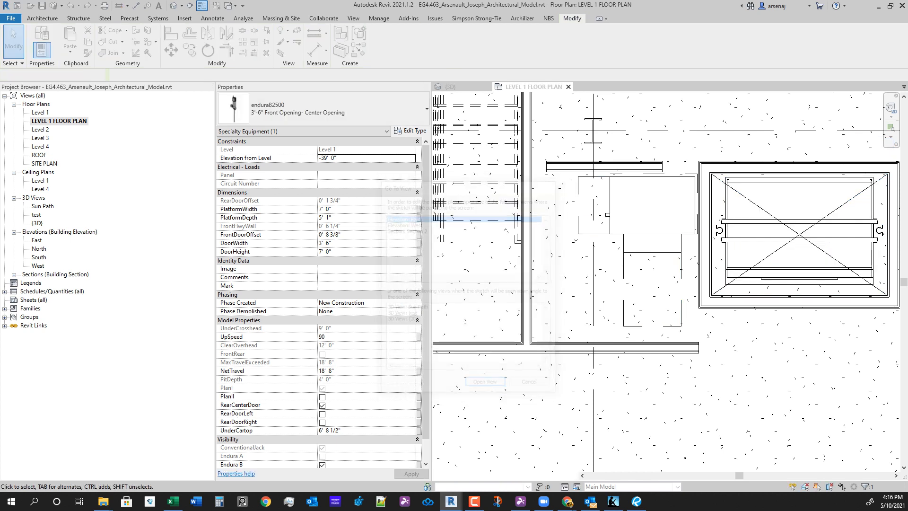
click(620, 167)
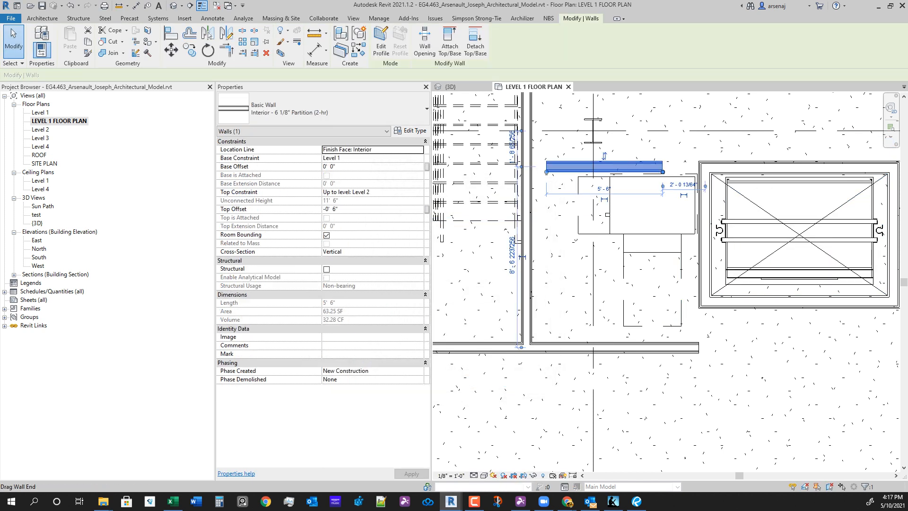
right_click(662, 186)
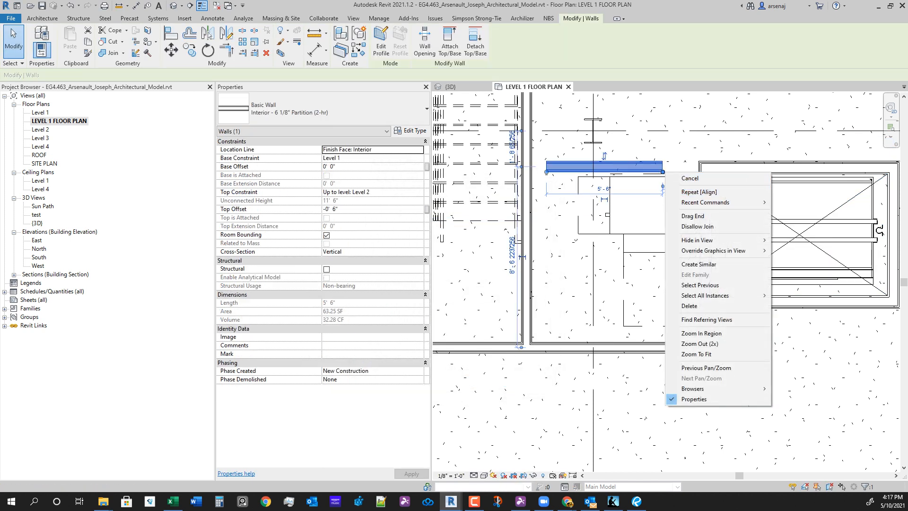
click(695, 227)
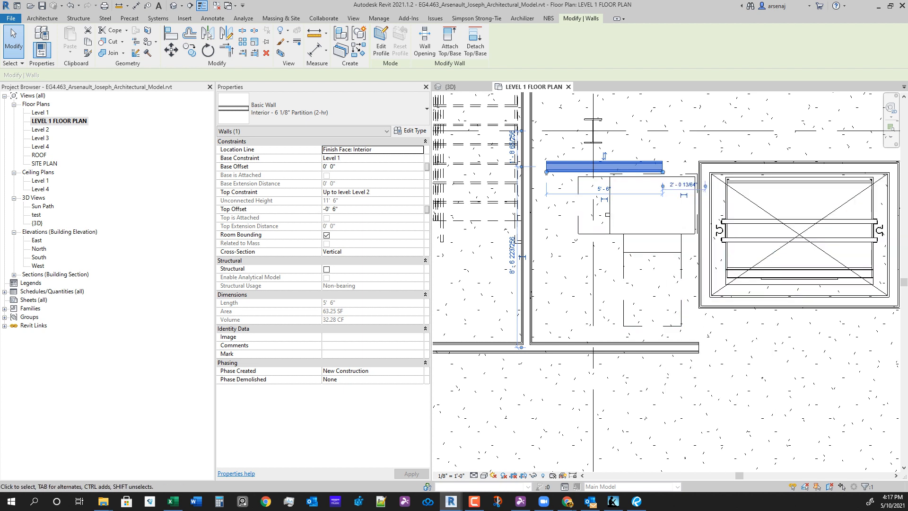
key(Escape)
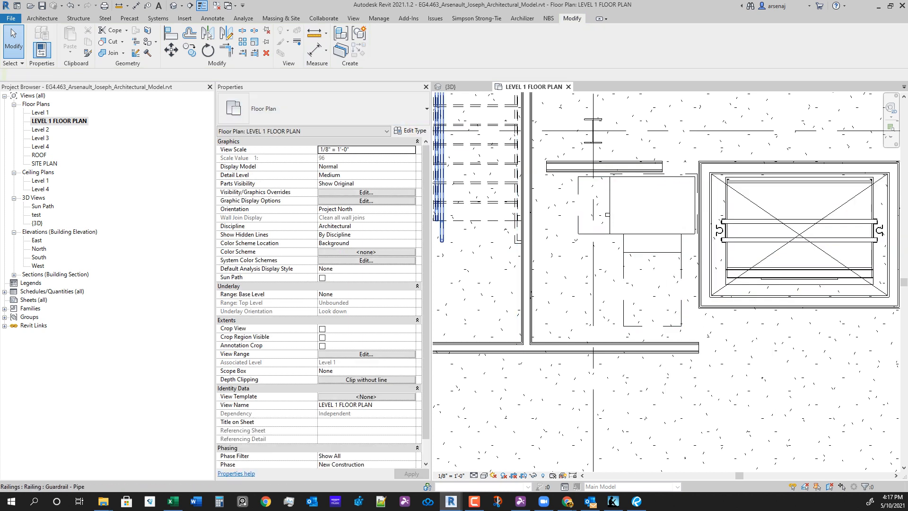
Extend the machine room's upper wall to the hoistway's left wall and the stair enclosure's right wall with Trim/Extend.
scroll(693, 196, up, 3)
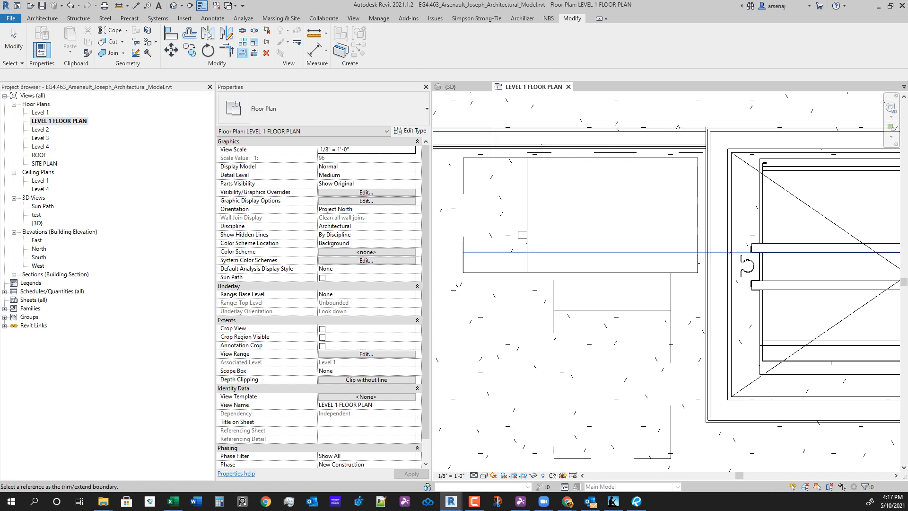
scroll(738, 239, down, 2)
scroll(466, 184, up, 1)
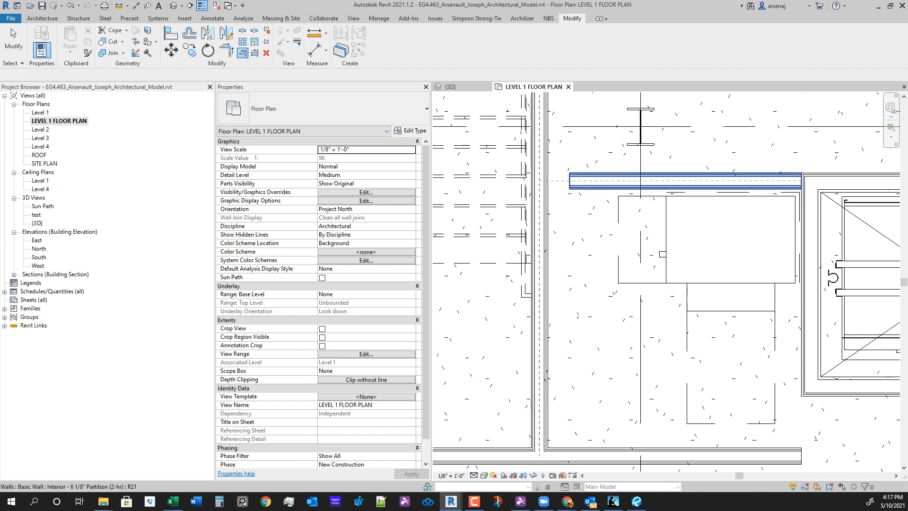
scroll(527, 192, down, 2)
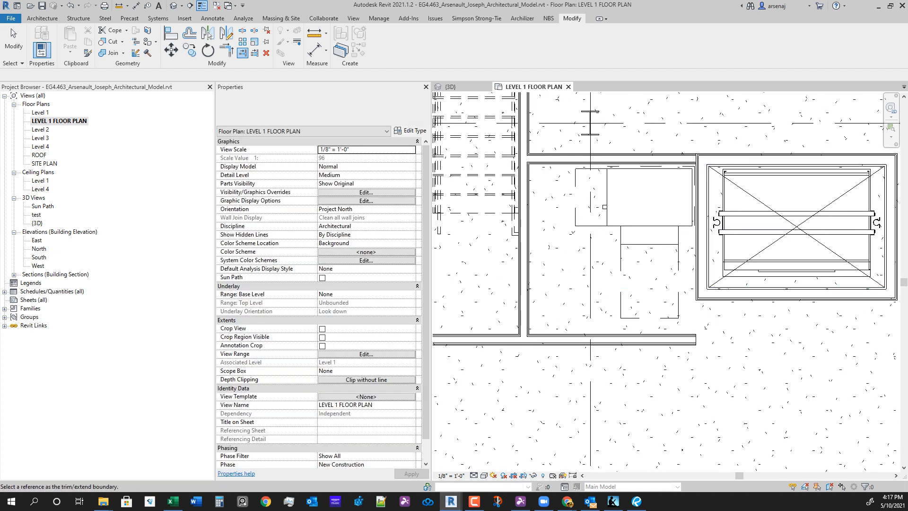
scroll(759, 444, up, 1)
key(Escape)
Draw a matching 2-hour partition about 1'-4" long from the lower wall's end up toward the hoistway corner.
click(666, 346)
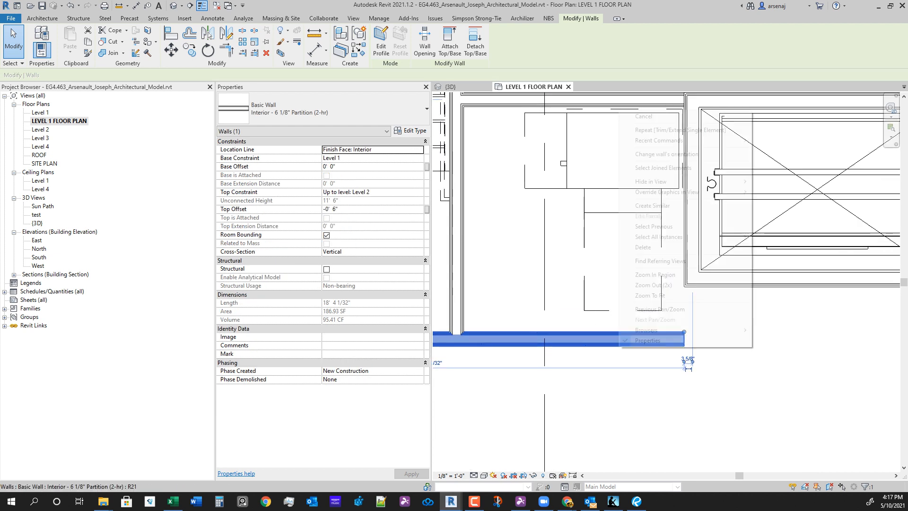
right_click(619, 110)
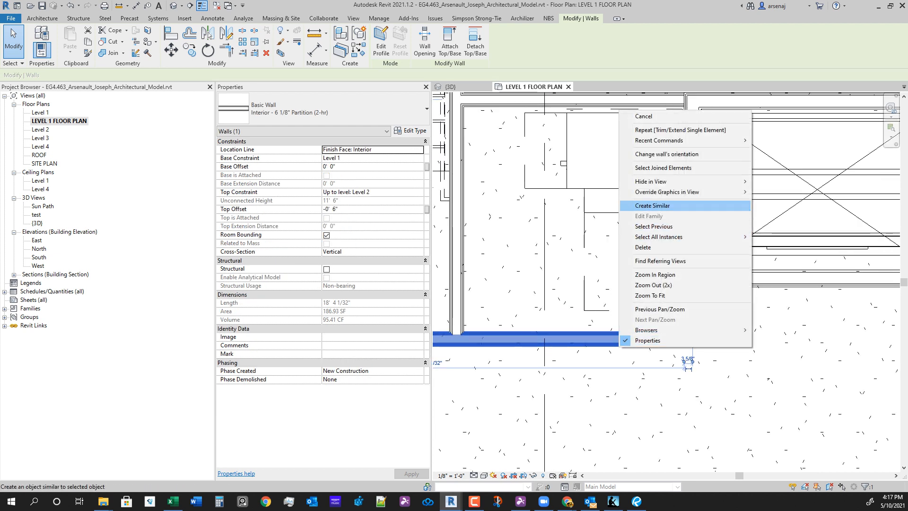
click(652, 205)
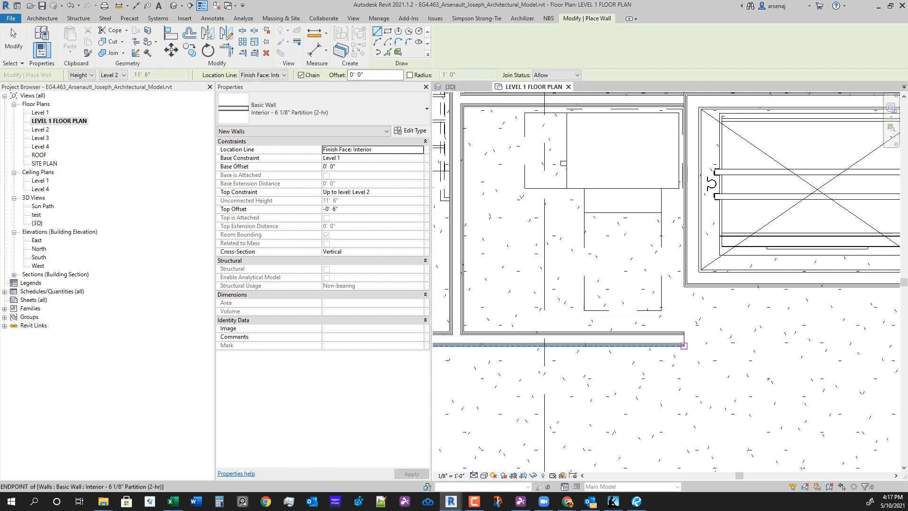
click(684, 345)
click(683, 301)
key(Escape)
key(Escape)
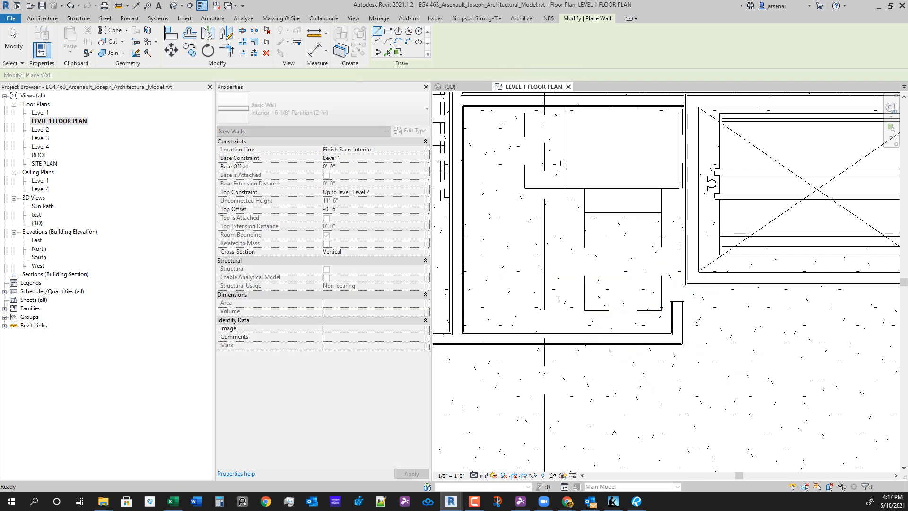
Align the short wall's inner face with the outer face of the hoistway's left wall.
scroll(662, 364, down, 4)
scroll(668, 346, up, 3)
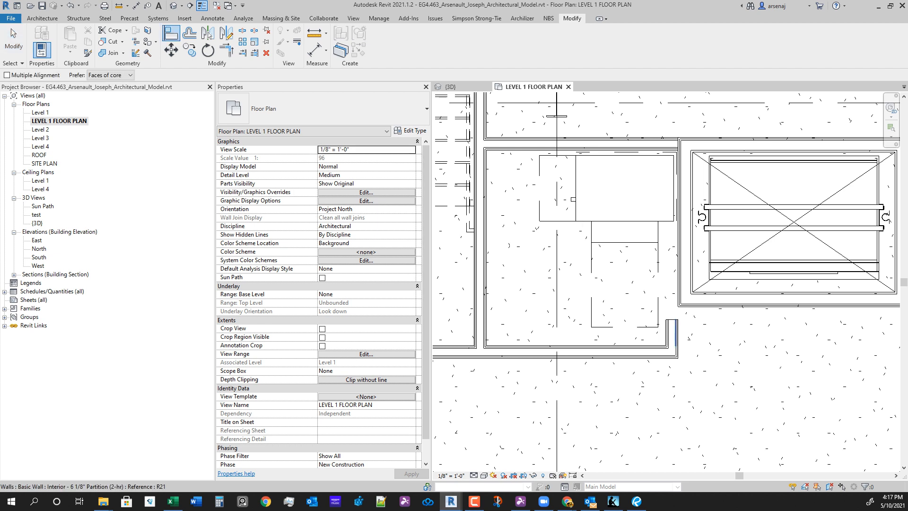
scroll(664, 304, up, 2)
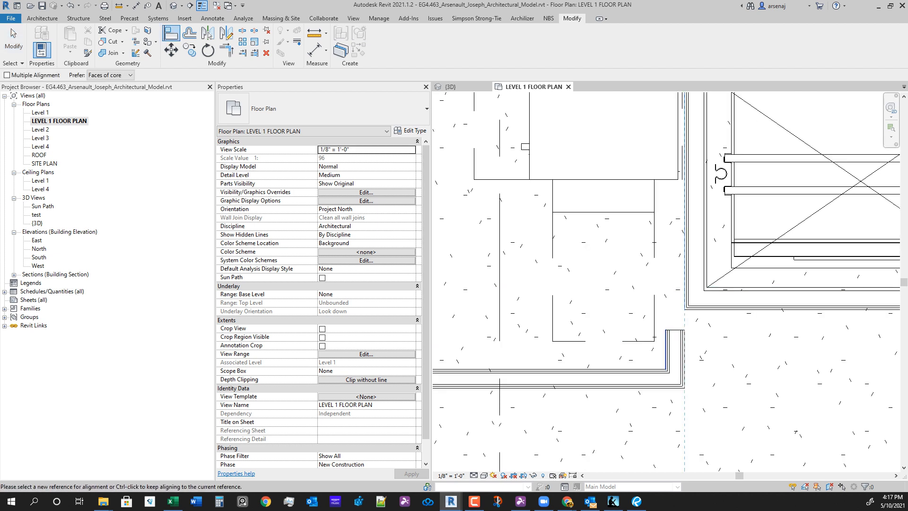
click(666, 350)
scroll(650, 273, down, 1)
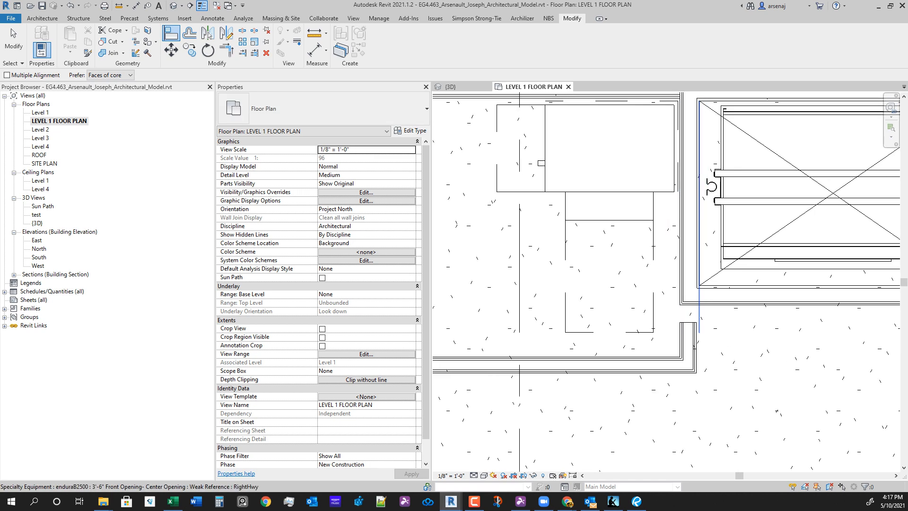
key(Escape)
key(Escape)
Disallow joining at the short wall's upper end and extend the wall to the hoistway's lower wall.
click(699, 282)
key(Escape)
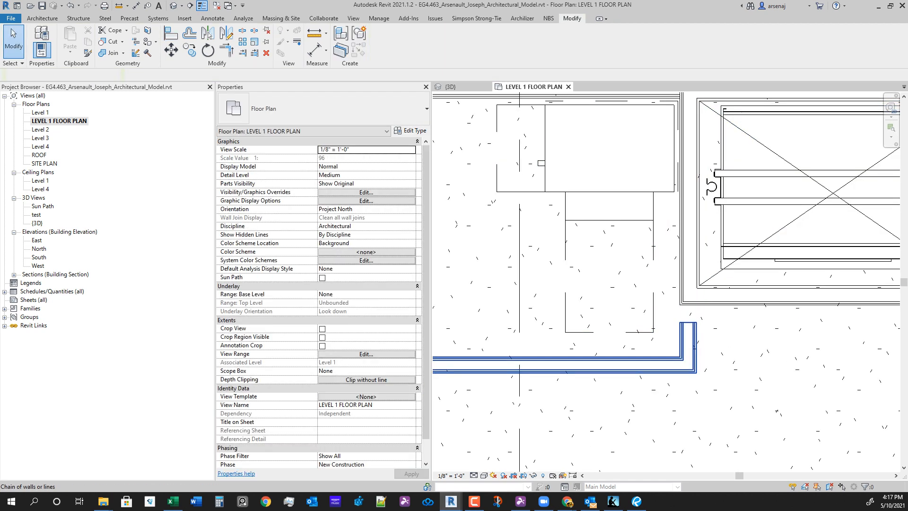
click(684, 348)
key(Escape)
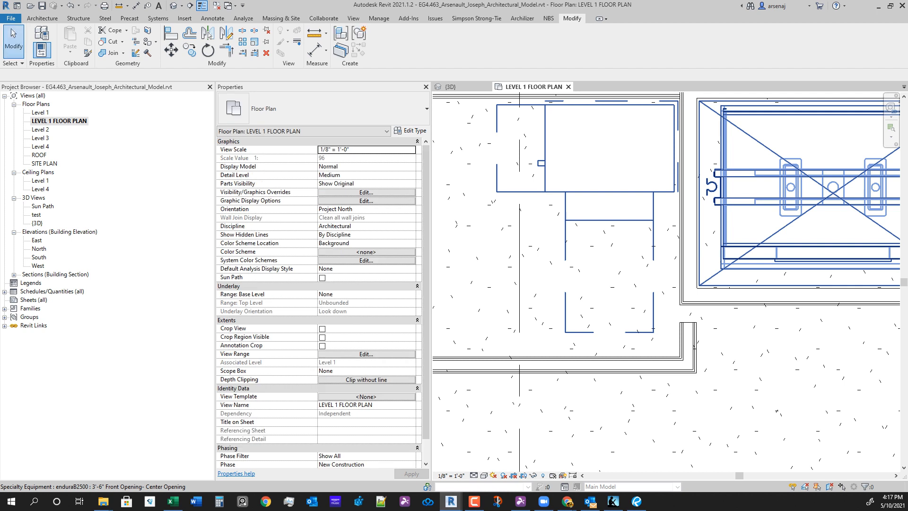
click(687, 341)
right_click(696, 323)
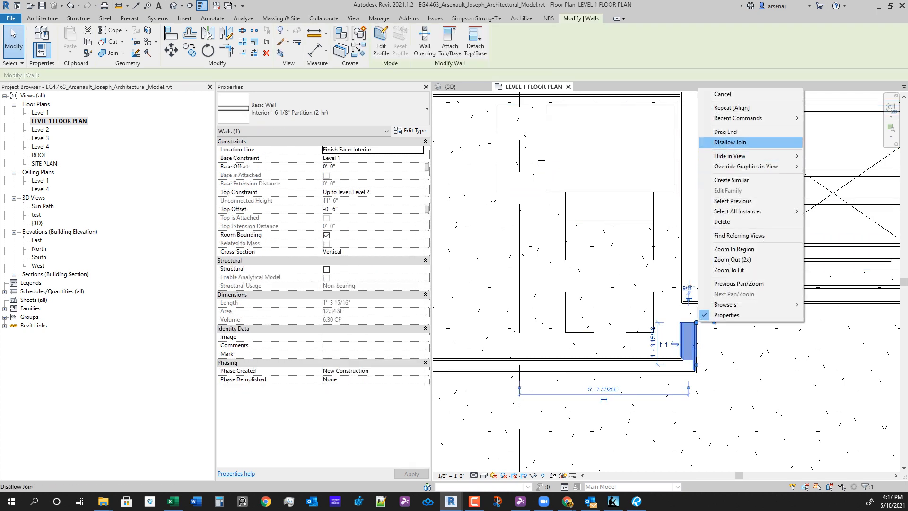
click(729, 142)
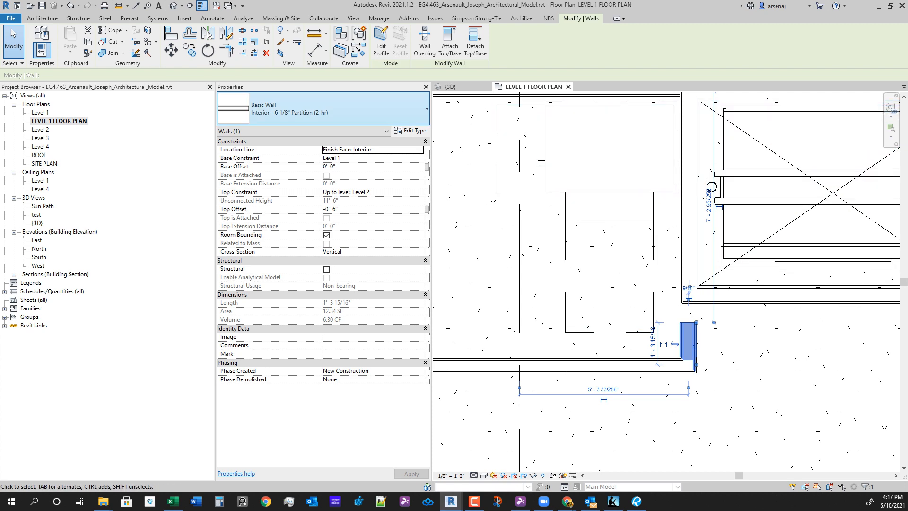
key(Escape)
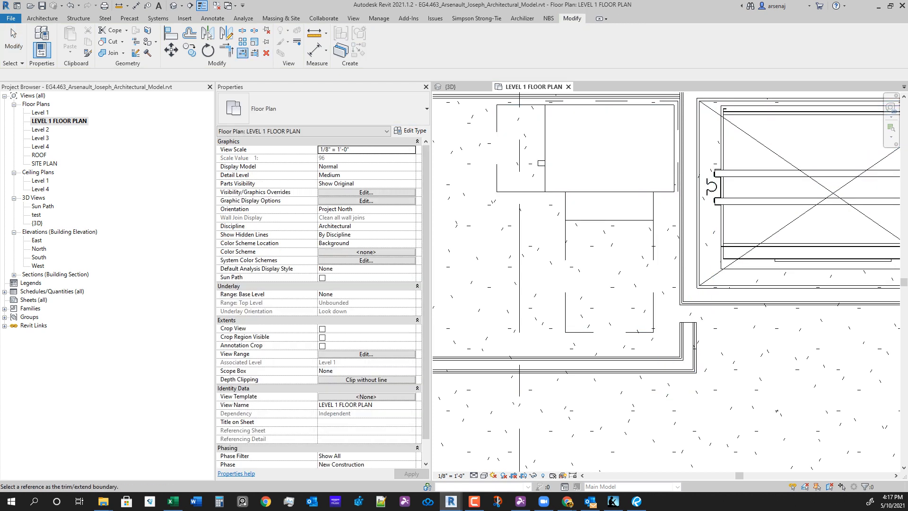
scroll(727, 346, down, 4)
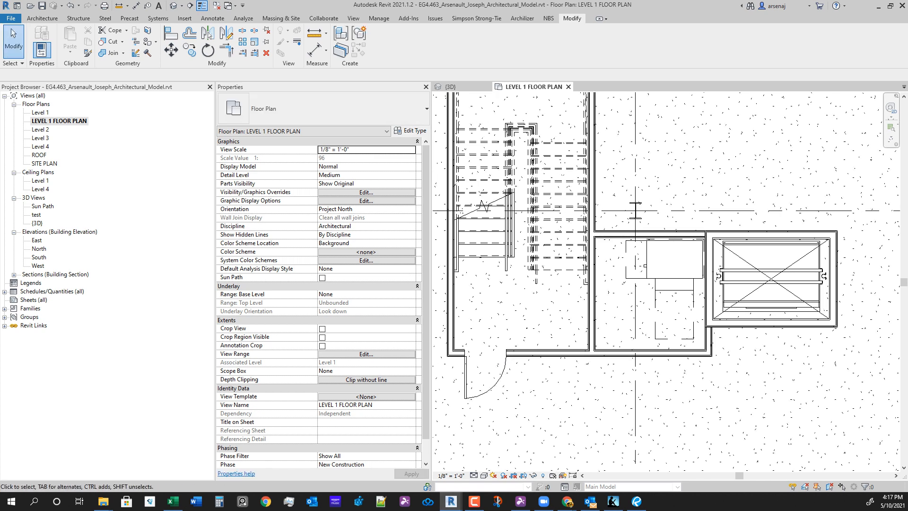
Place a 36" x 84" Single-Flush door like the stair's in the machine room's lower wall, swinging inward beside the stair-side wall.
middle_drag(590, 394, 626, 339)
scroll(626, 339, down, 1)
scroll(626, 338, up, 2)
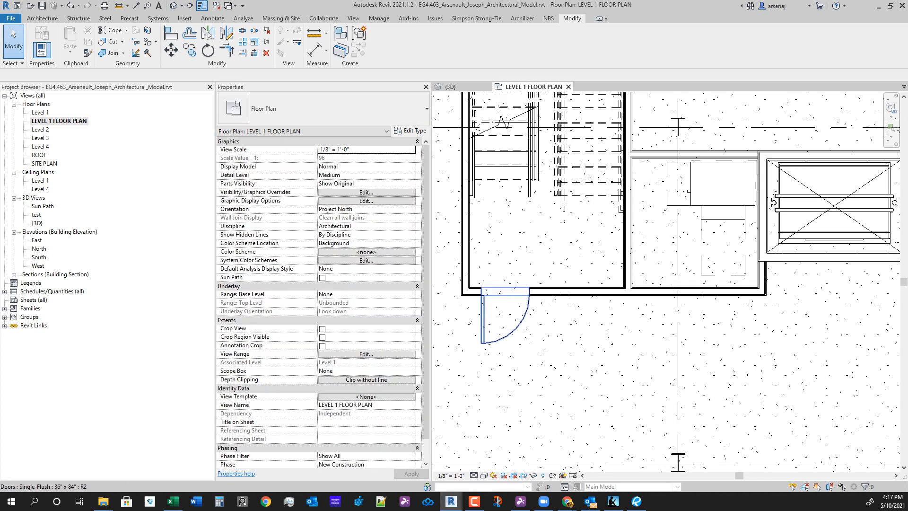
click(520, 322)
right_click(522, 326)
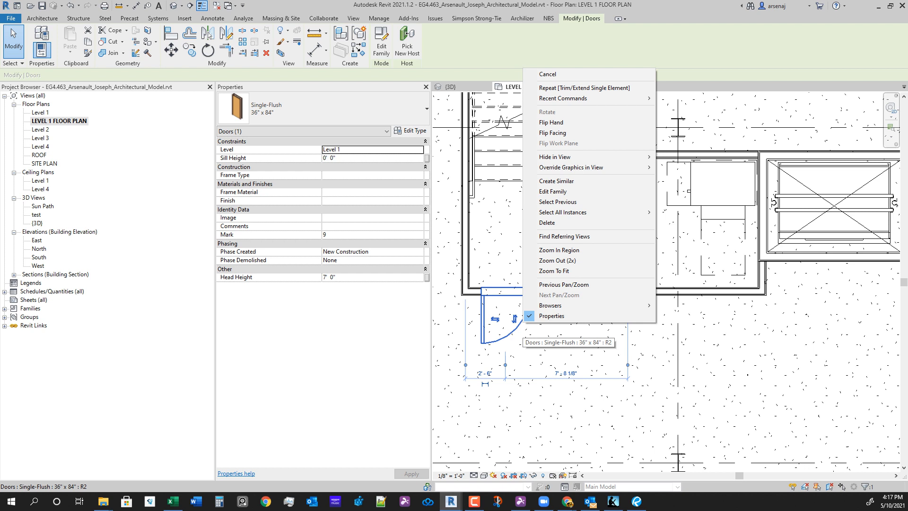
click(555, 180)
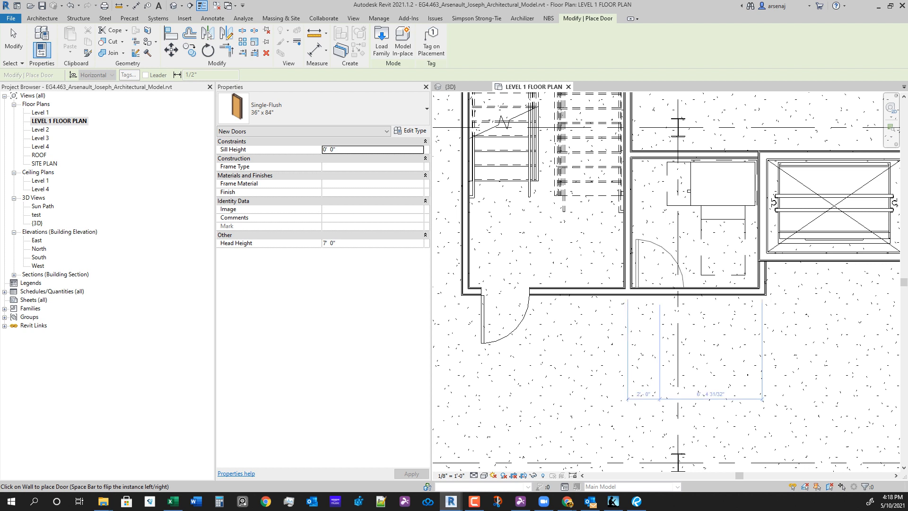
click(661, 289)
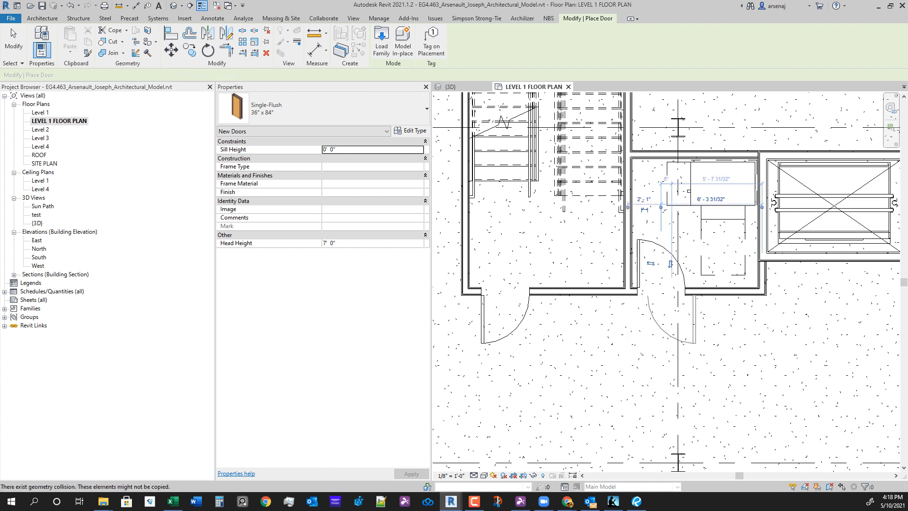
key(Escape)
key(Escape)
Add an aligned dimension below the machine room from its stair-side wall's inner face to the short wall's outer face.
click(680, 287)
middle_drag(683, 293, 607, 348)
scroll(563, 341, up, 3)
scroll(575, 345, down, 2)
scroll(594, 347, down, 1)
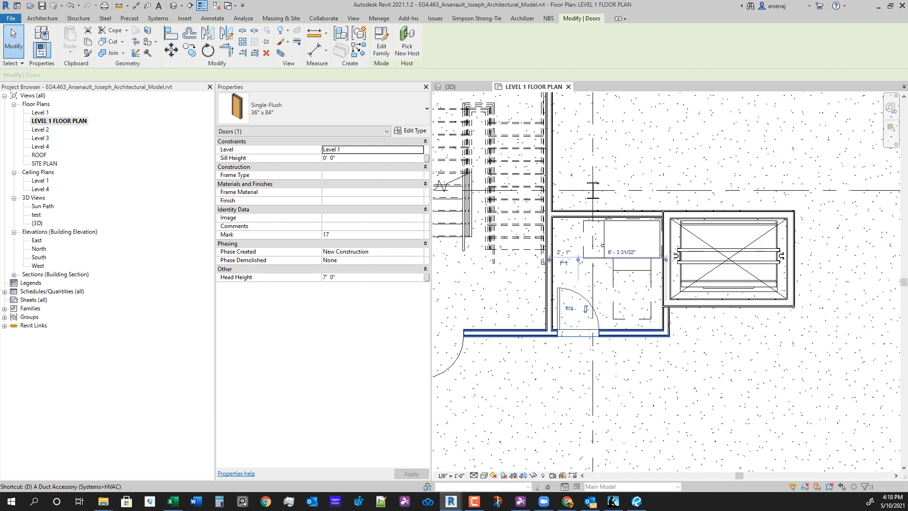
key(d)
key(i)
scroll(541, 333, up, 4)
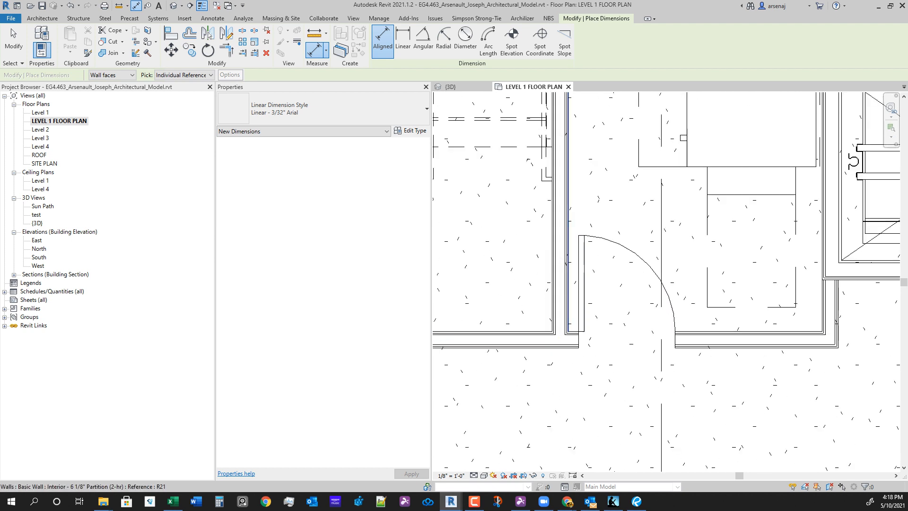
click(567, 274)
scroll(757, 373, down, 1)
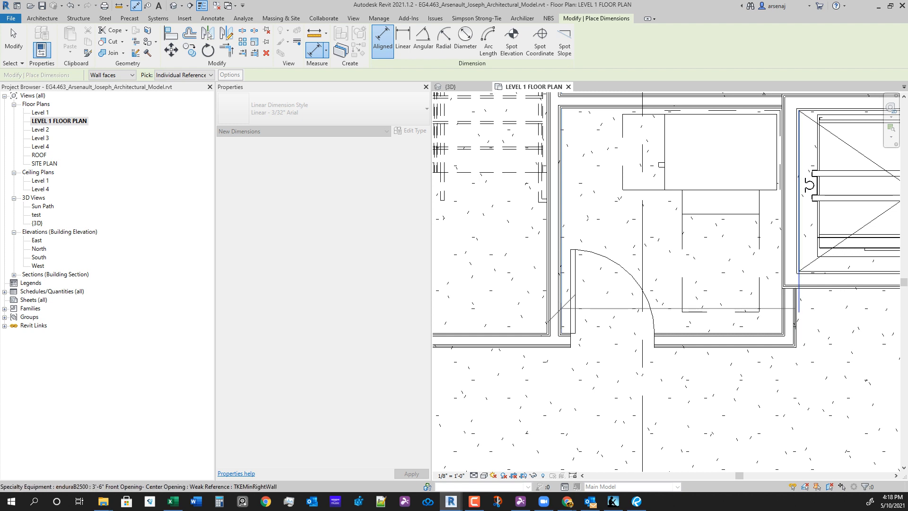
scroll(795, 331, up, 2)
click(795, 294)
scroll(768, 349, down, 3)
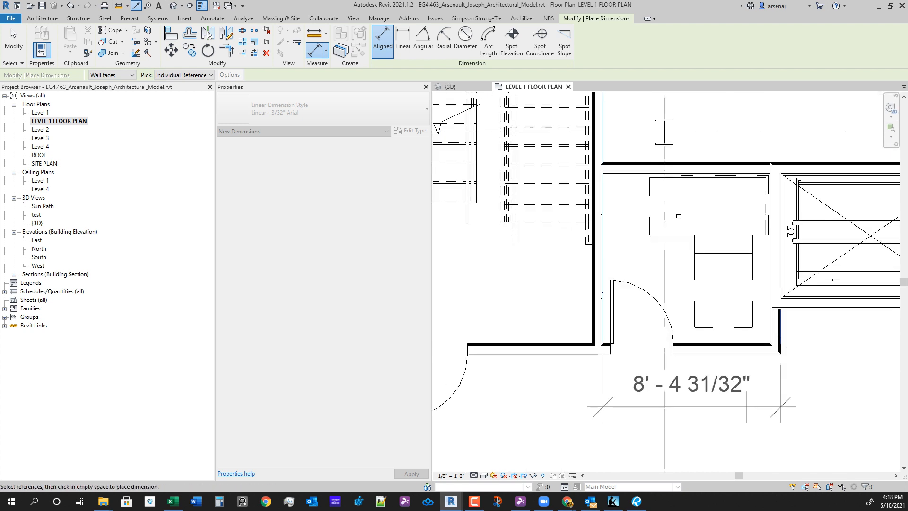
click(746, 406)
Dimension the offset between the outer faces of the machine room's lower wall and the hoistway's lower wall.
middle_drag(777, 373, 707, 366)
scroll(706, 366, down, 1)
scroll(706, 367, up, 4)
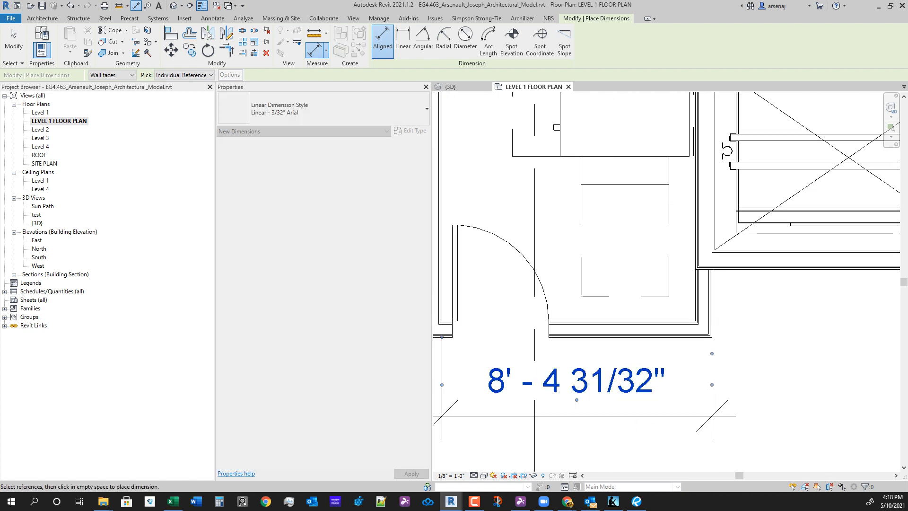
click(661, 337)
click(759, 269)
scroll(802, 399, down, 3)
middle_drag(801, 400, 752, 378)
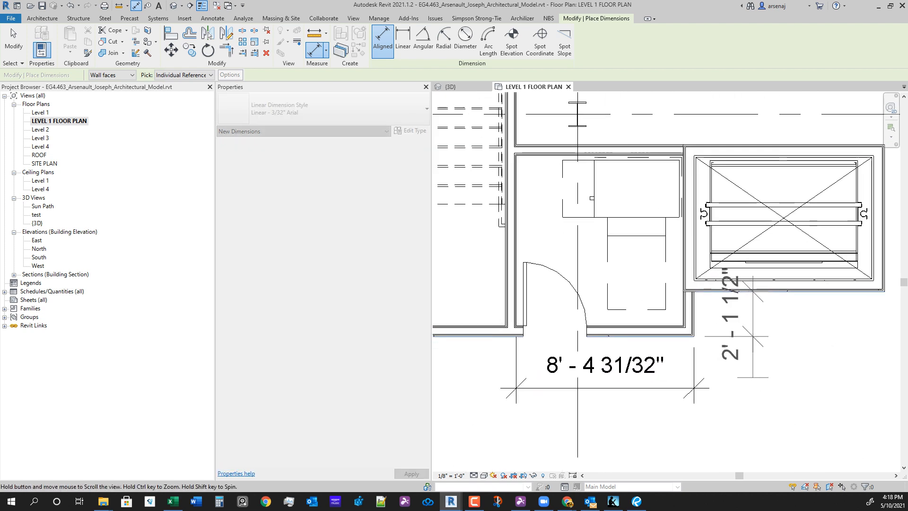
click(783, 373)
Dimension the machine room's clear depth between the inner faces of its lower and upper walls.
scroll(699, 349, down, 2)
middle_drag(699, 350, 752, 376)
scroll(728, 362, up, 4)
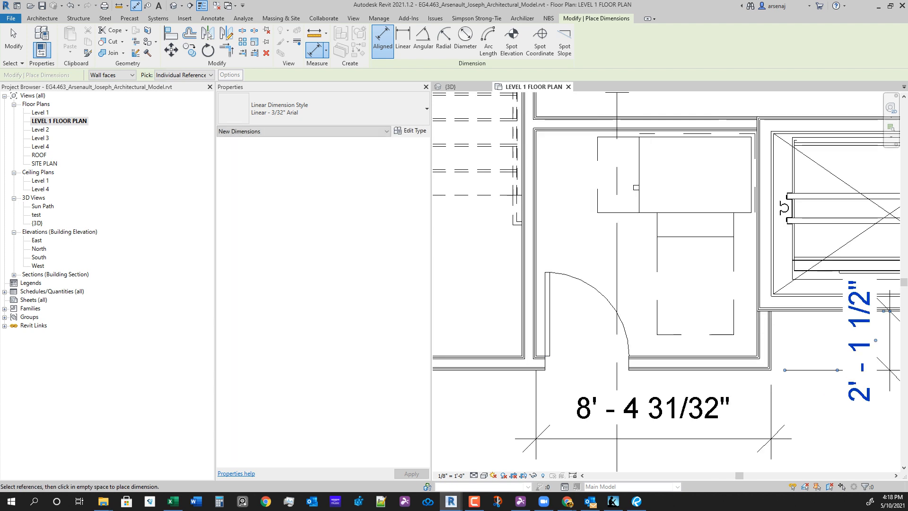
click(644, 357)
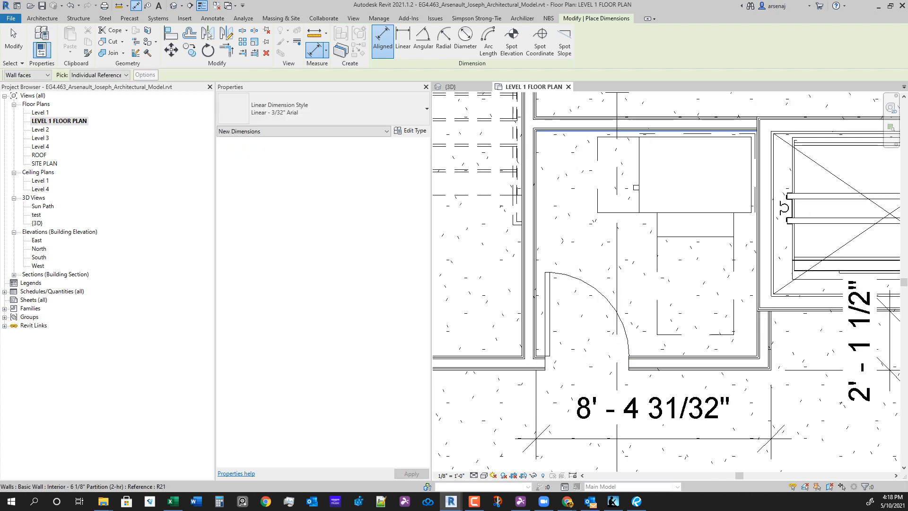
click(676, 130)
scroll(504, 270, down, 1)
middle_drag(504, 270, 535, 278)
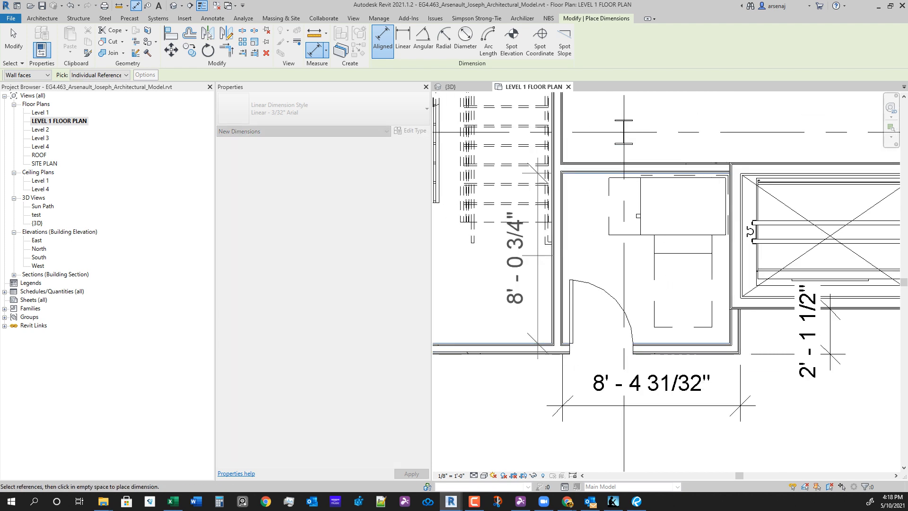
click(520, 275)
scroll(513, 276, down, 2)
scroll(675, 309, up, 1)
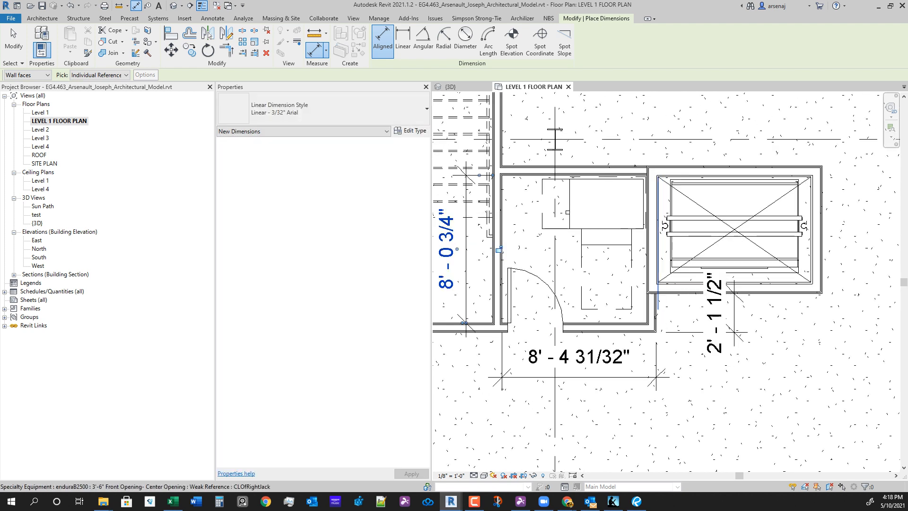
scroll(834, 290, down, 3)
key(Escape)
key(Escape)
Move the width dimension's witness line from the short wall's outer face to its inner face.
scroll(749, 318, up, 2)
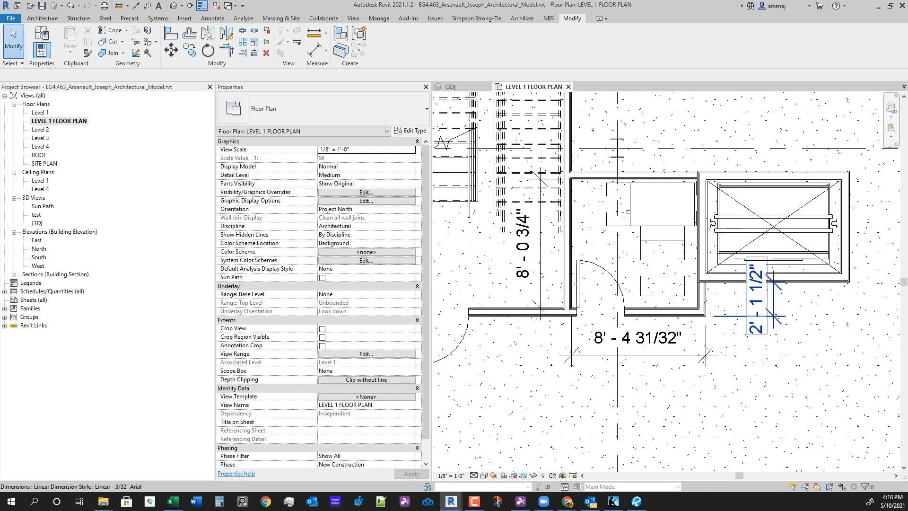
middle_drag(749, 319, 708, 326)
scroll(707, 326, down, 1)
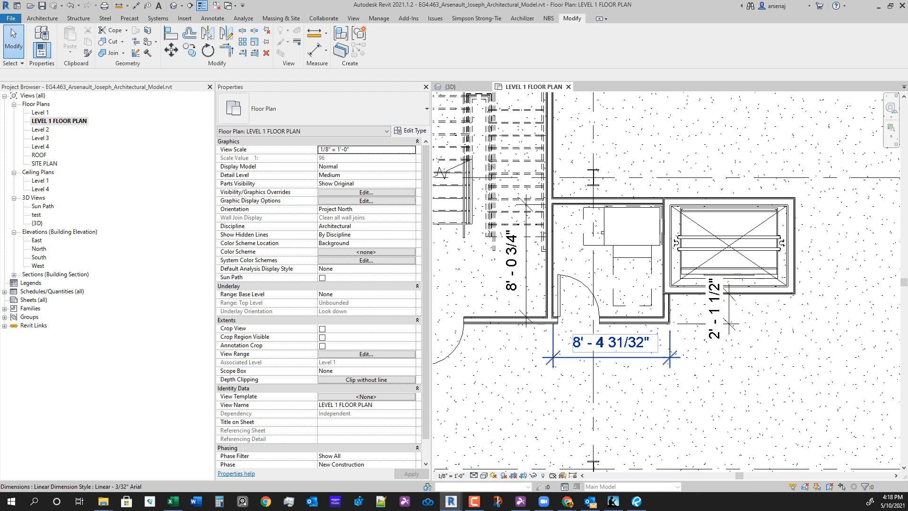
middle_drag(600, 341, 610, 352)
scroll(643, 366, up, 4)
click(706, 348)
scroll(706, 348, up, 3)
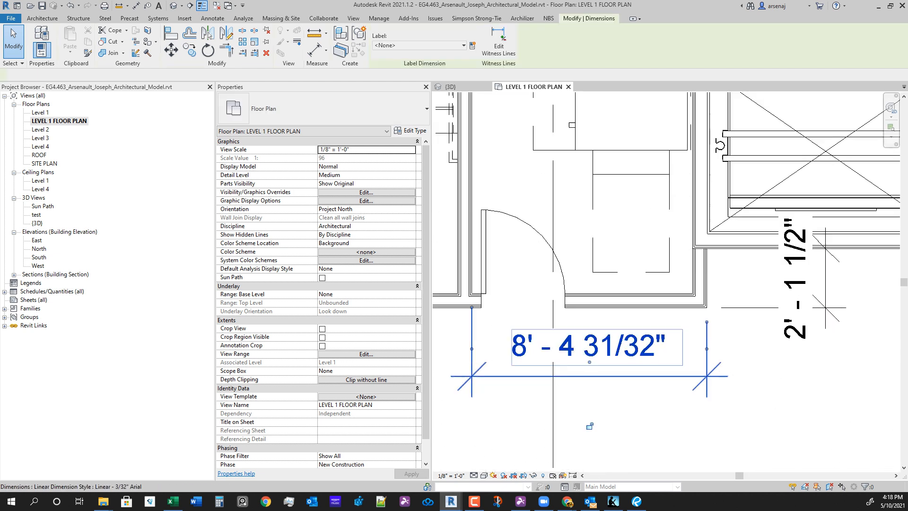
scroll(706, 351, up, 1)
drag(683, 231, 684, 232)
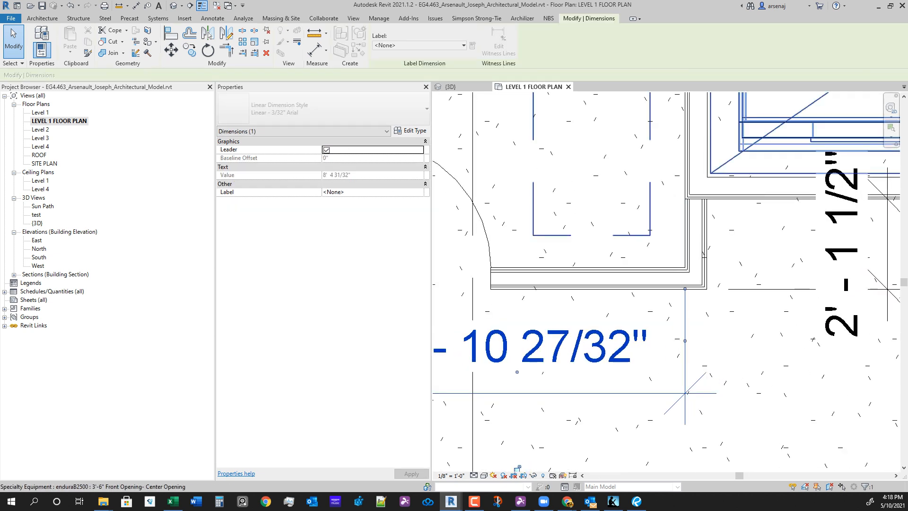
scroll(624, 311, down, 2)
middle_drag(624, 312, 594, 360)
Shift the short wall, the four hoistway walls and the elevator together by setting the machine room's clear width to 8'-6".
click(636, 319)
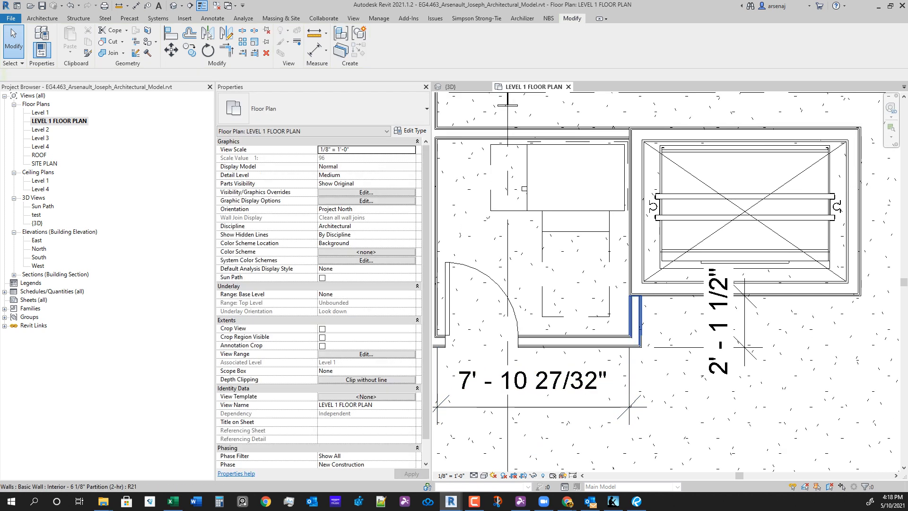
ctrl+click(657, 290)
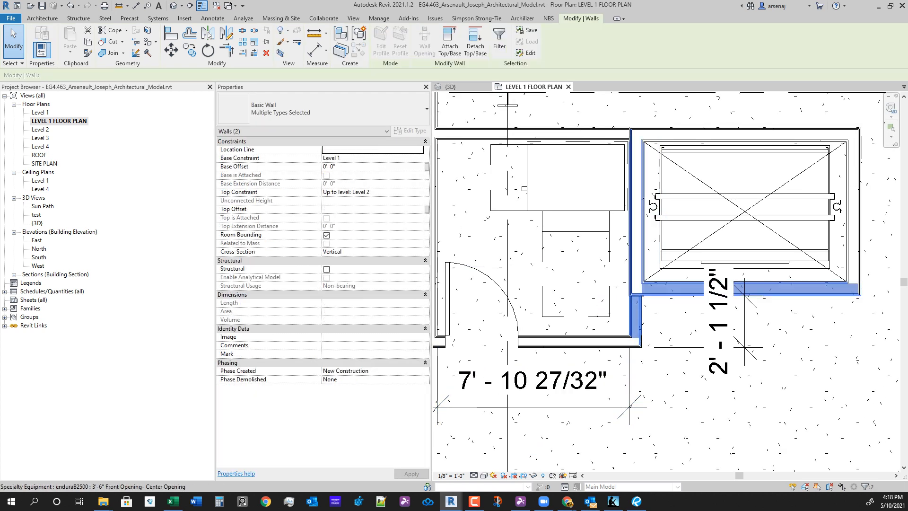
ctrl+click(636, 237)
ctrl+click(681, 134)
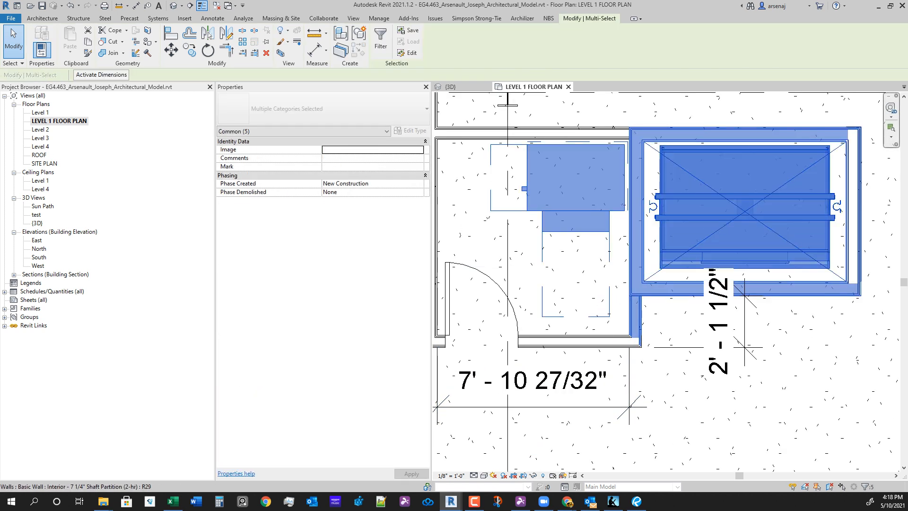
ctrl+click(855, 213)
scroll(664, 314, down, 1)
mouse_move(664, 314)
middle_down()
mouse_move(687, 308)
mouse_move(653, 312)
middle_up()
scroll(654, 322, down, 1)
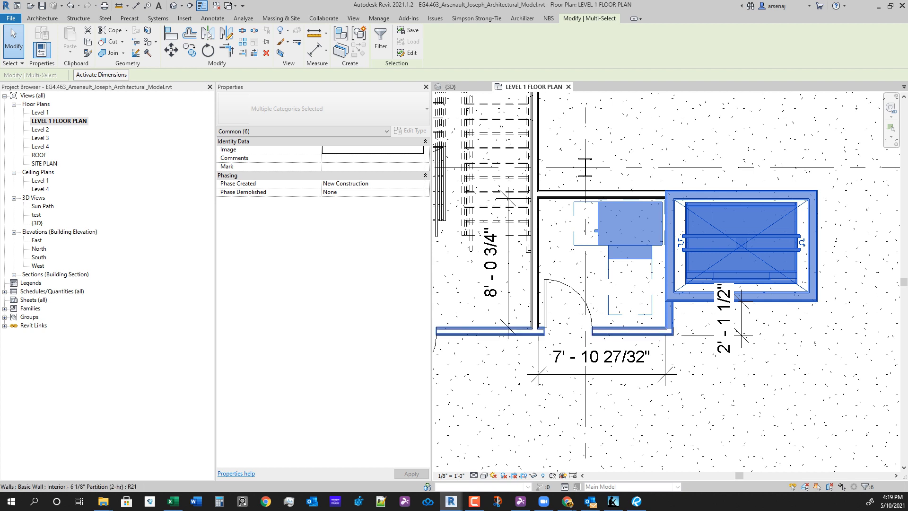
mouse_move(624, 361)
middle_down()
mouse_move(632, 354)
mouse_move(622, 347)
middle_up()
scroll(679, 320, up, 1)
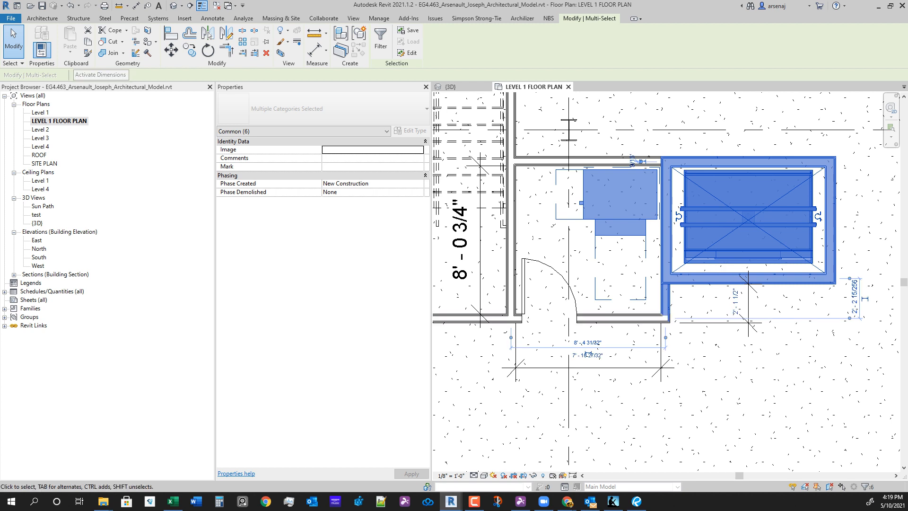
scroll(606, 388, up, 5)
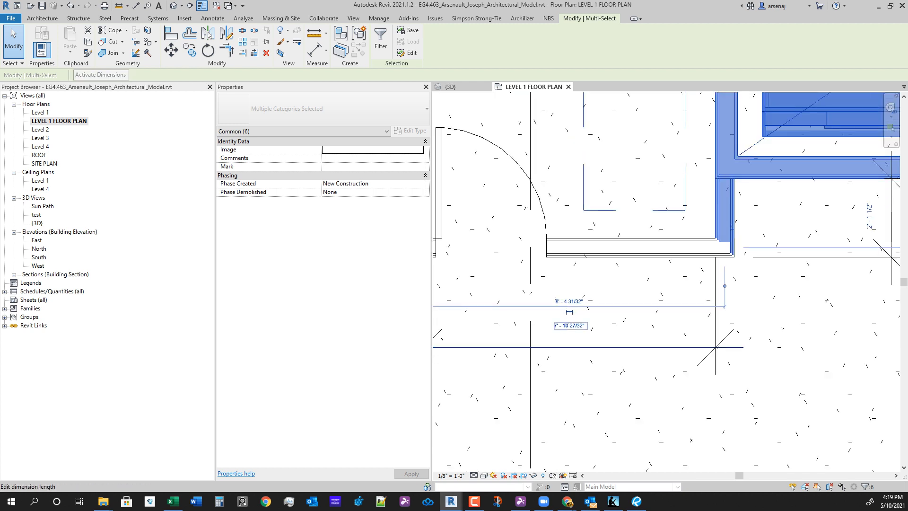
click(570, 323)
scroll(602, 362, down, 3)
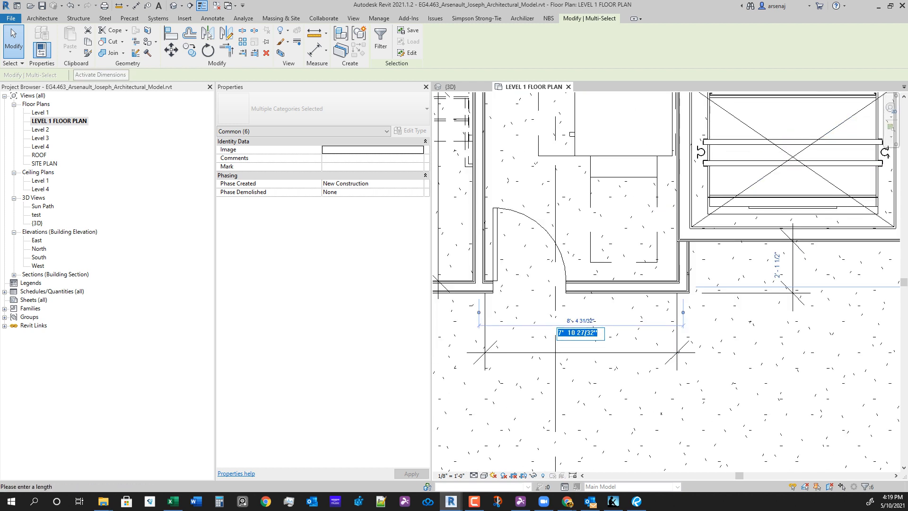
text(8 6)
key(Return)
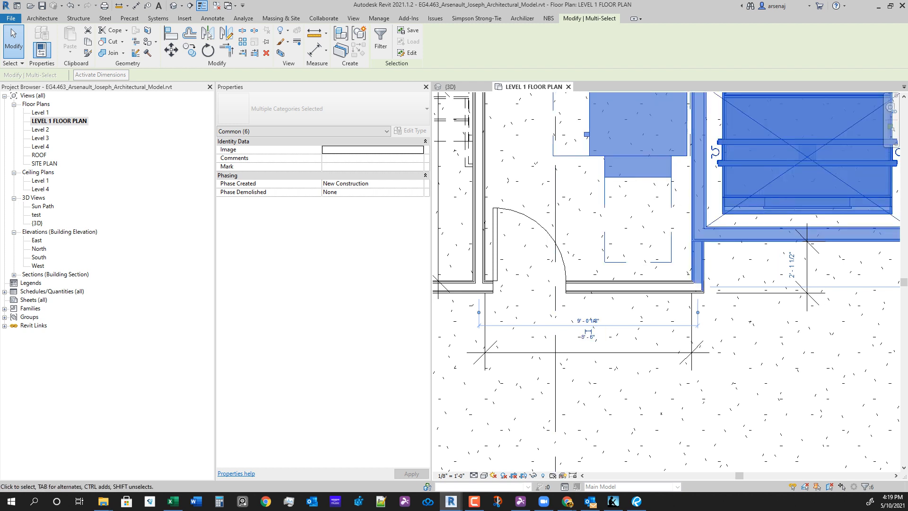
key(Escape)
scroll(567, 376, down, 3)
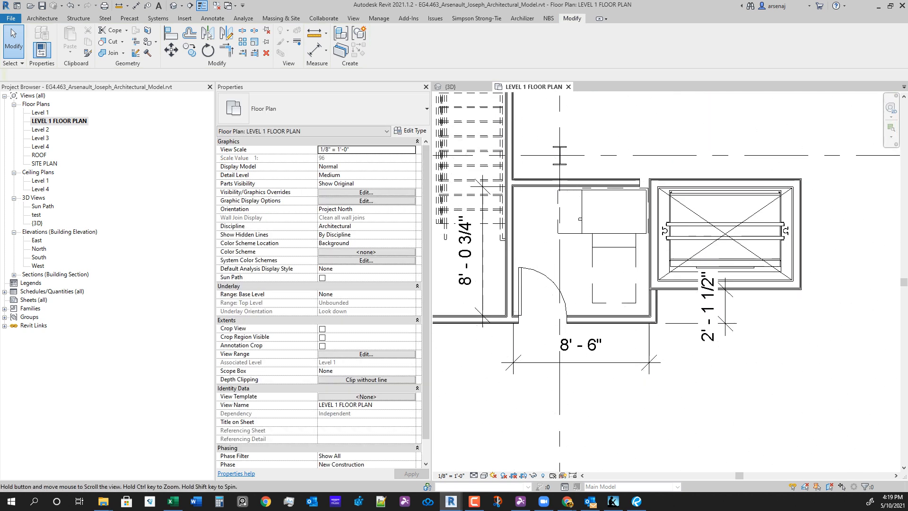
Shift the machine room's upper wall, the four hoistway walls and the elevator together by setting the room's clear depth to 8'-6".
middle_drag(638, 301, 653, 312)
scroll(652, 312, up, 3)
scroll(674, 318, down, 3)
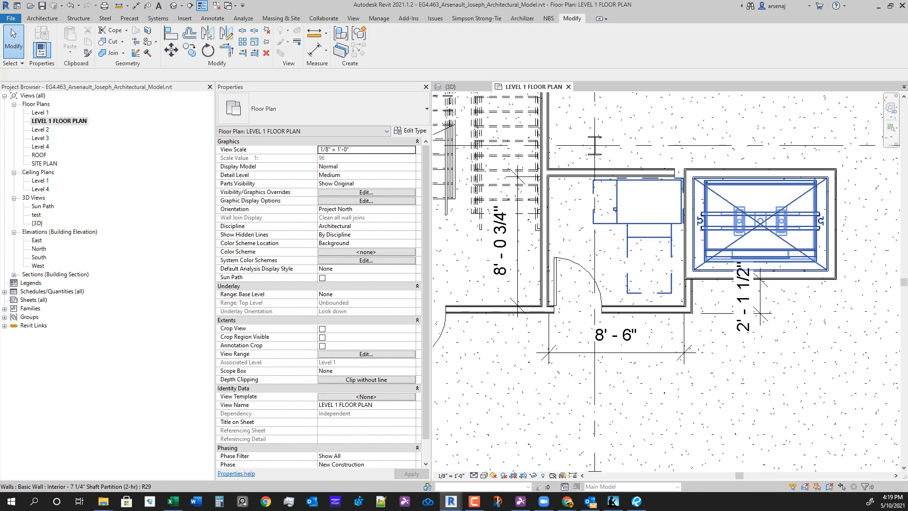
scroll(687, 335, down, 2)
scroll(691, 288, up, 3)
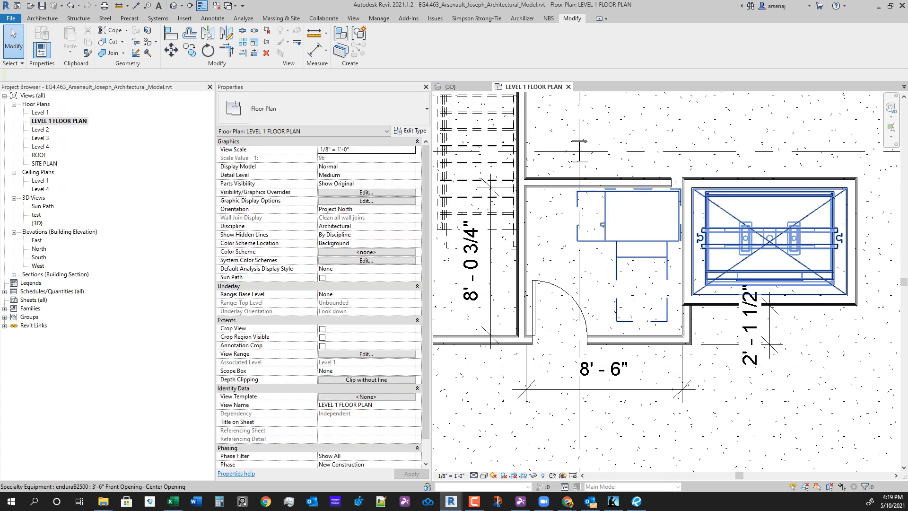
scroll(631, 289, down, 1)
scroll(549, 203, up, 2)
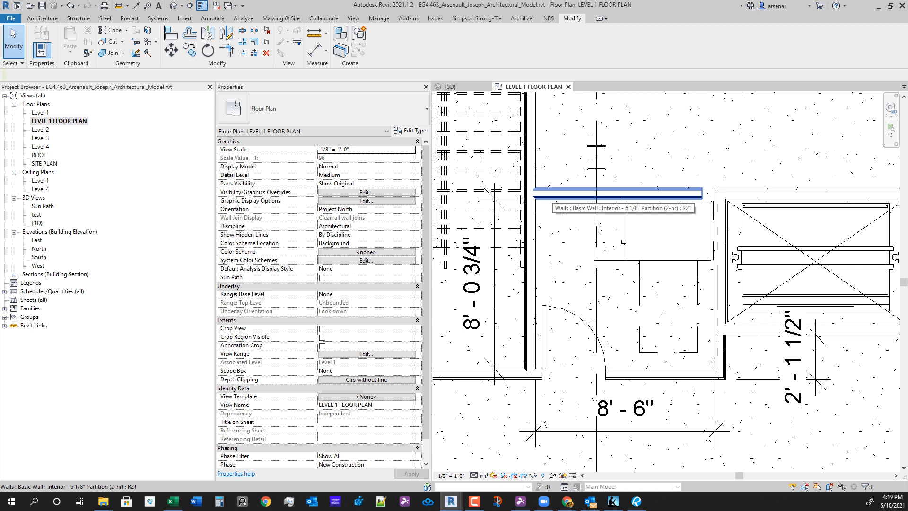
click(614, 193)
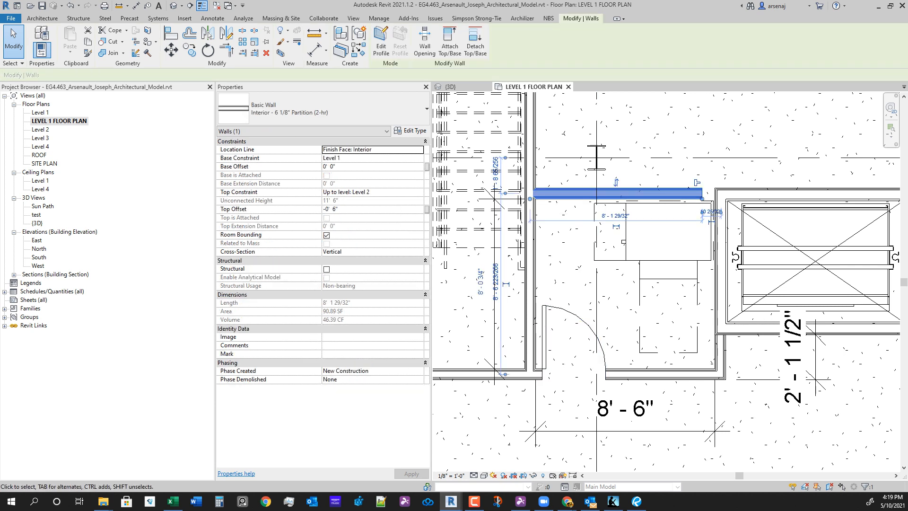
middle_drag(785, 312, 719, 315)
key(Tab)
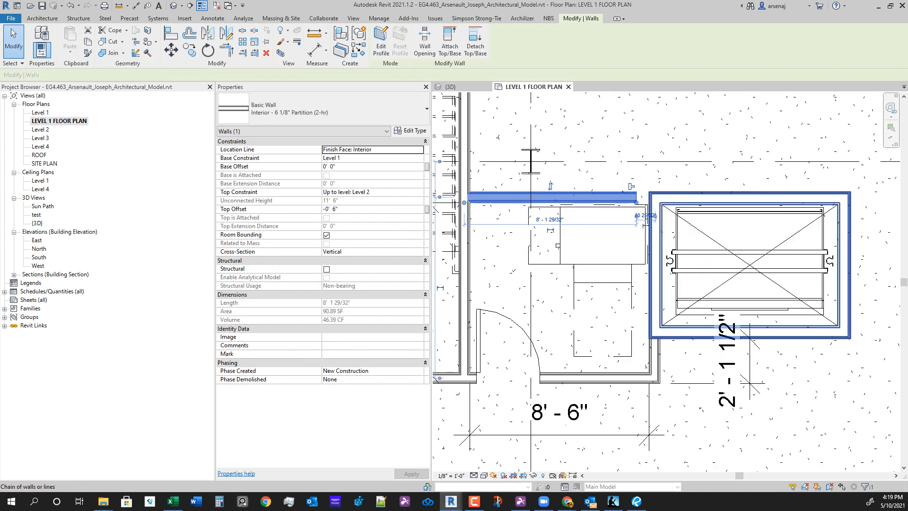
ctrl+click(756, 327)
ctrl+click(764, 299)
scroll(766, 282, down, 2)
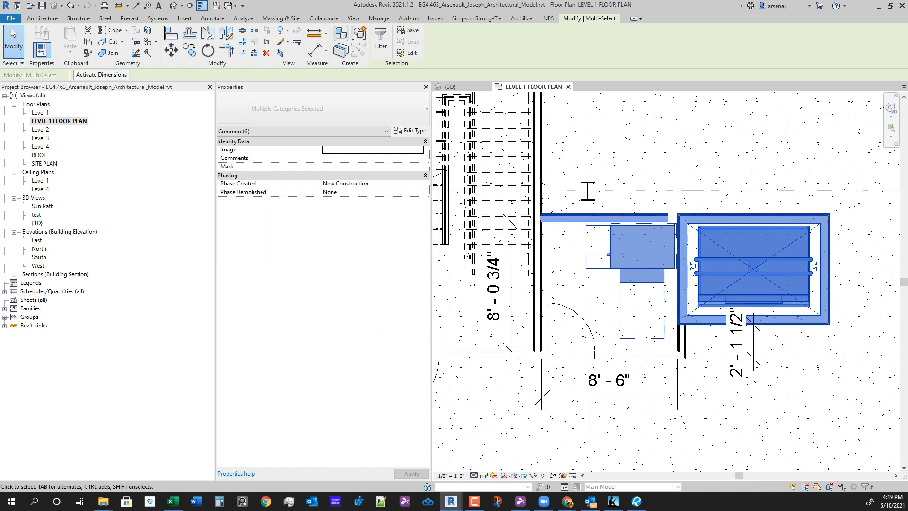
scroll(635, 344, up, 1)
scroll(512, 367, up, 2)
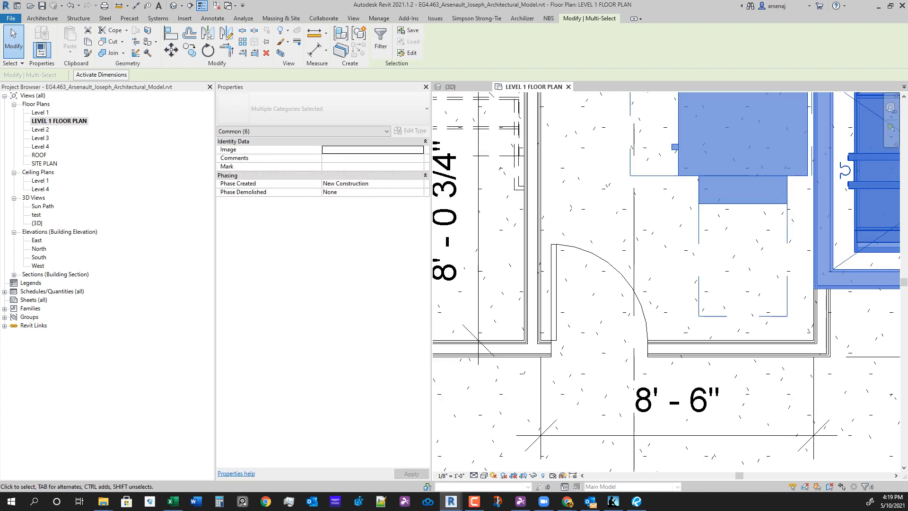
scroll(504, 315, down, 2)
middle_drag(799, 284, 758, 279)
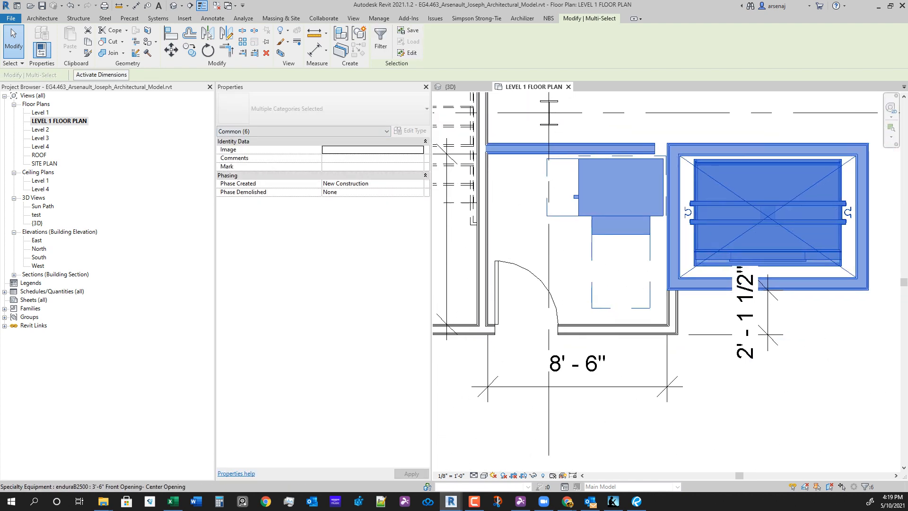
ctrl+click(758, 280)
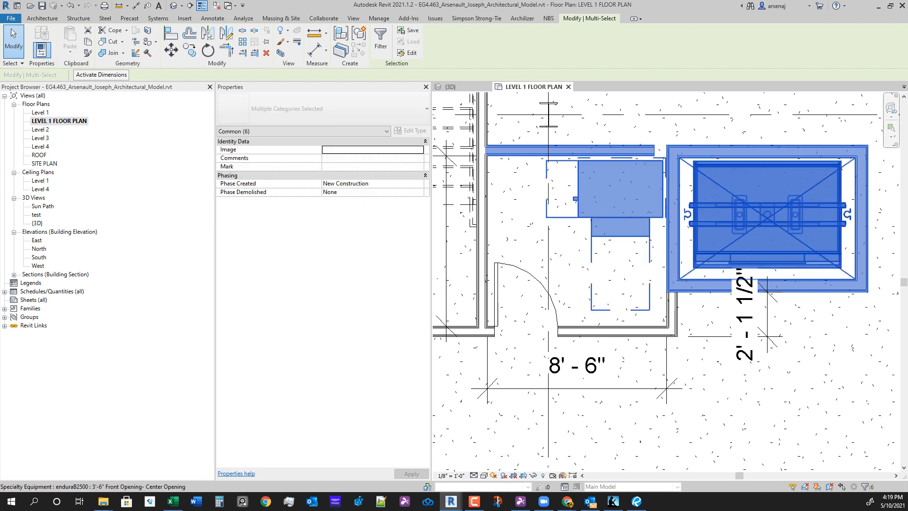
scroll(771, 285, down, 4)
scroll(611, 288, up, 3)
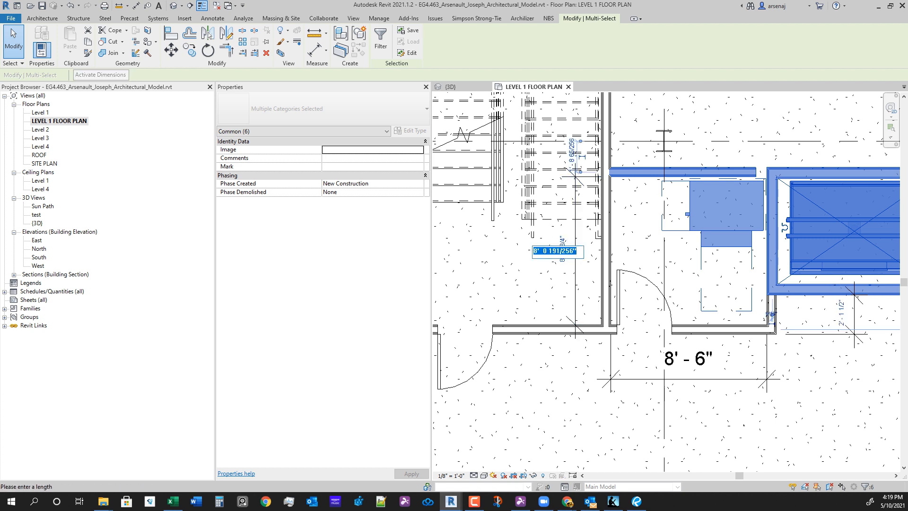
key(Return)
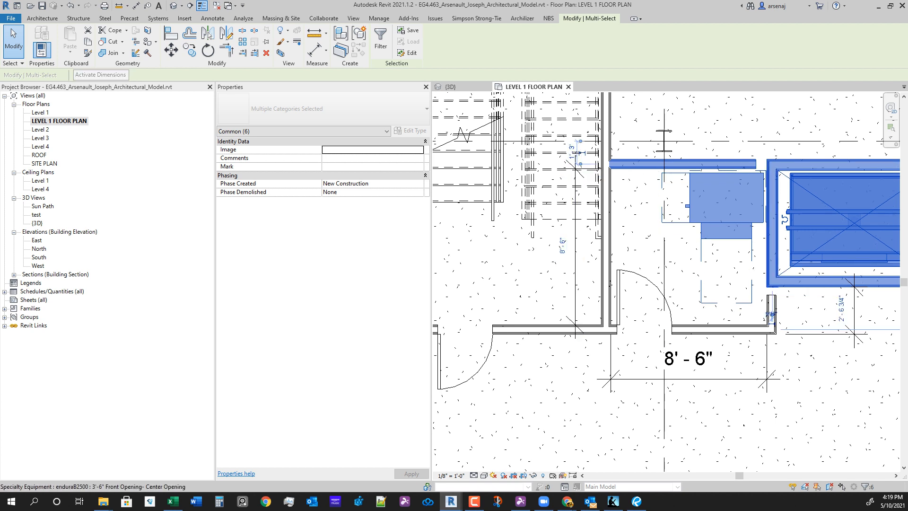
key(Escape)
Extend the machine room's upper wall to the adjacent face of the hoistway's side wall.
middle_drag(775, 236, 666, 285)
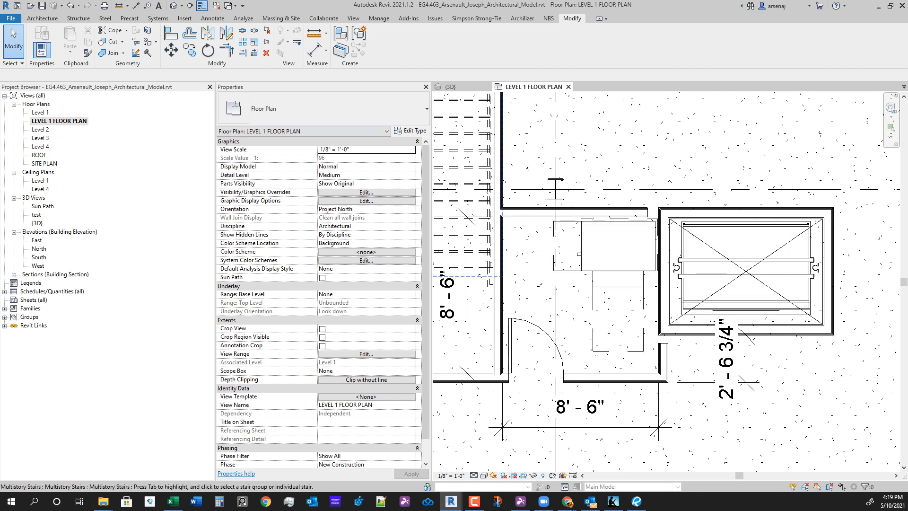
key(t)
key(r)
scroll(643, 241, up, 4)
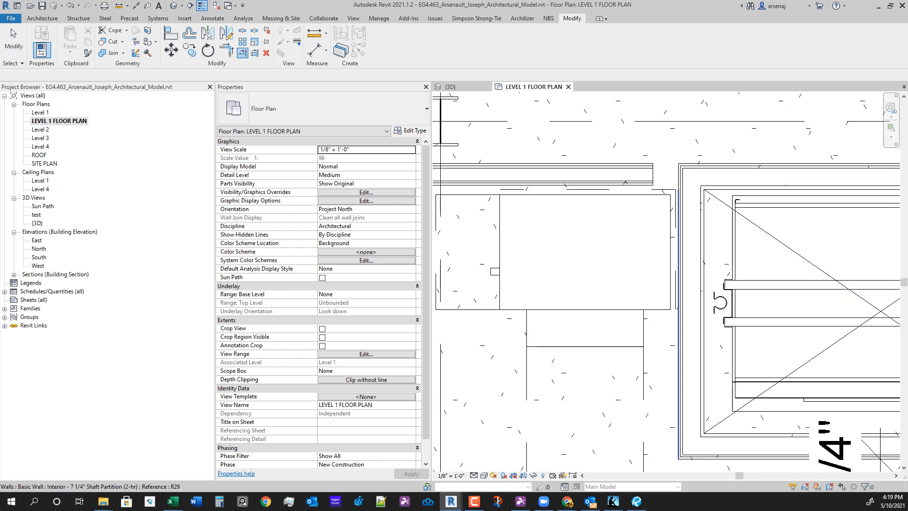
click(678, 213)
click(633, 175)
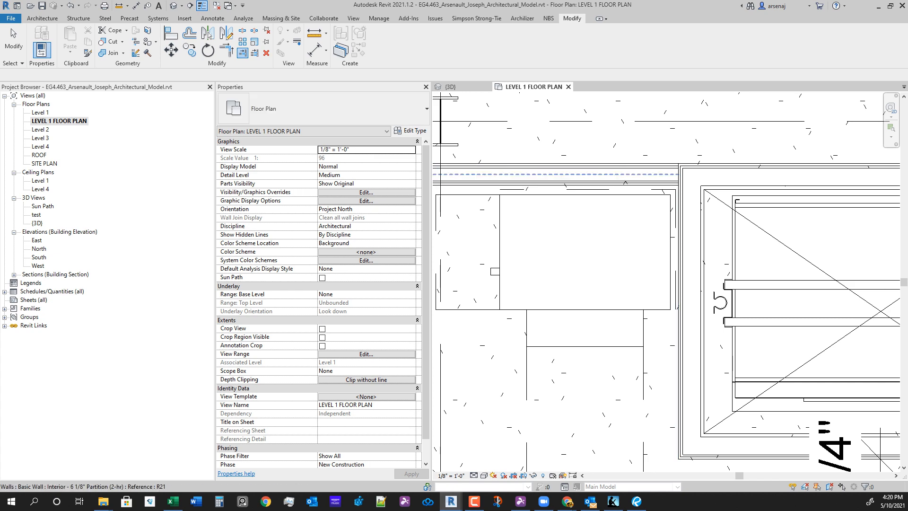
scroll(664, 219, down, 3)
key(Escape)
scroll(656, 336, down, 1)
scroll(687, 371, up, 2)
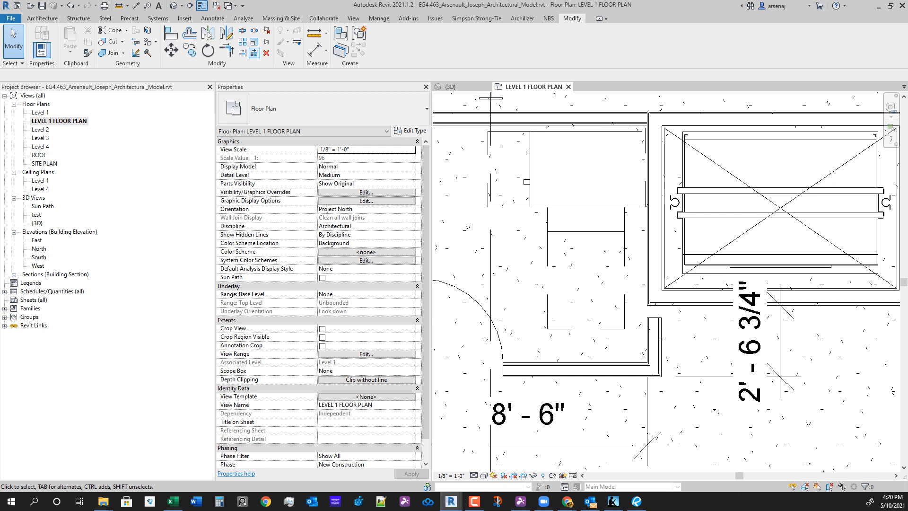
Extend the short side wall of the machine room up to the hoistway's lower wall.
click(242, 53)
scroll(646, 336, up, 1)
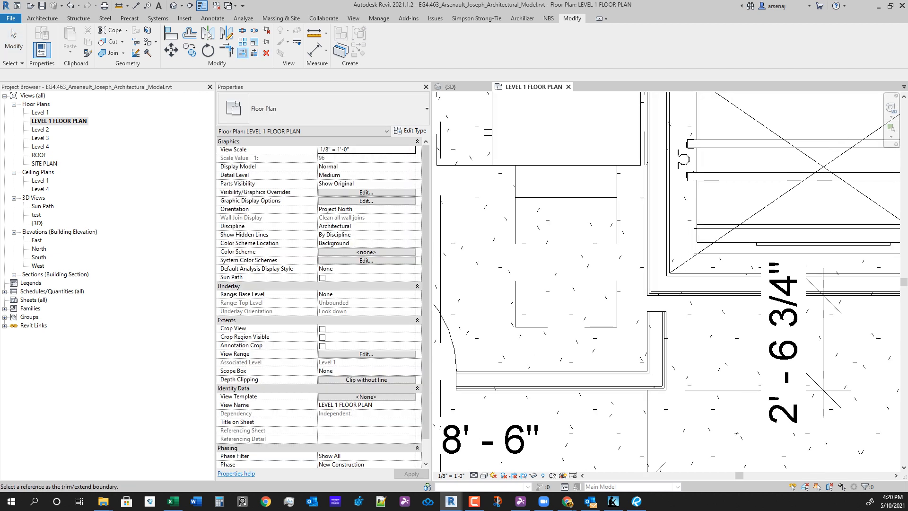
click(684, 295)
click(665, 331)
scroll(695, 262, down, 2)
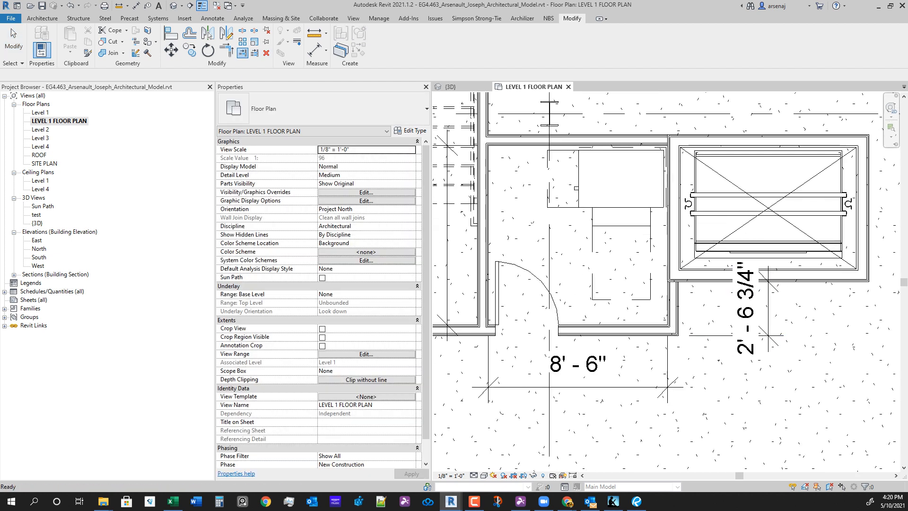
key(Escape)
scroll(735, 336, down, 1)
middle_drag(735, 336, 701, 328)
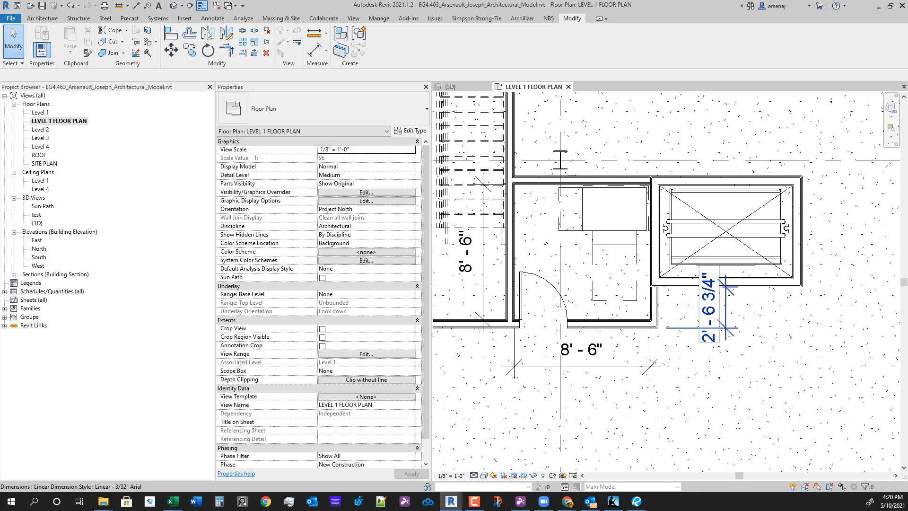
Delete the wall offset dimension and the machine room's two 8'-6" clear width and depth dimensions.
scroll(721, 328, up, 2)
click(721, 328)
scroll(710, 371, down, 1)
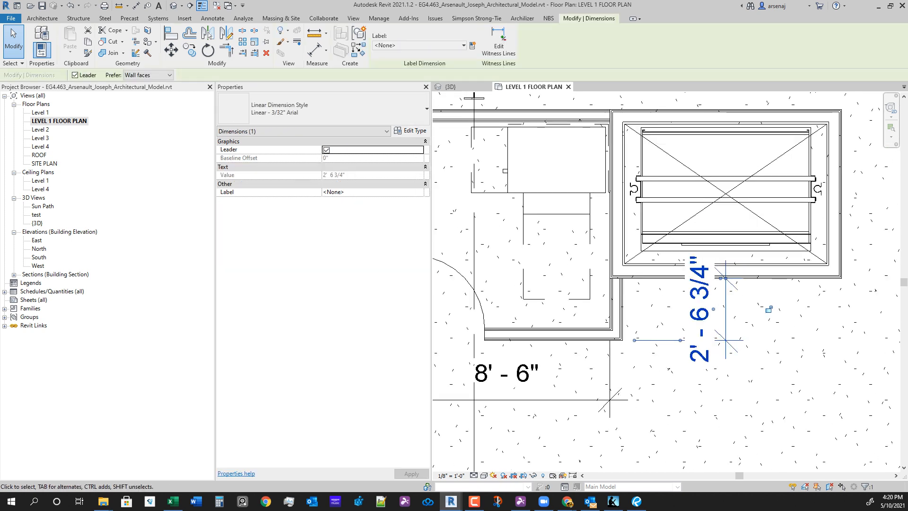
key(Delete)
scroll(725, 388, down, 1)
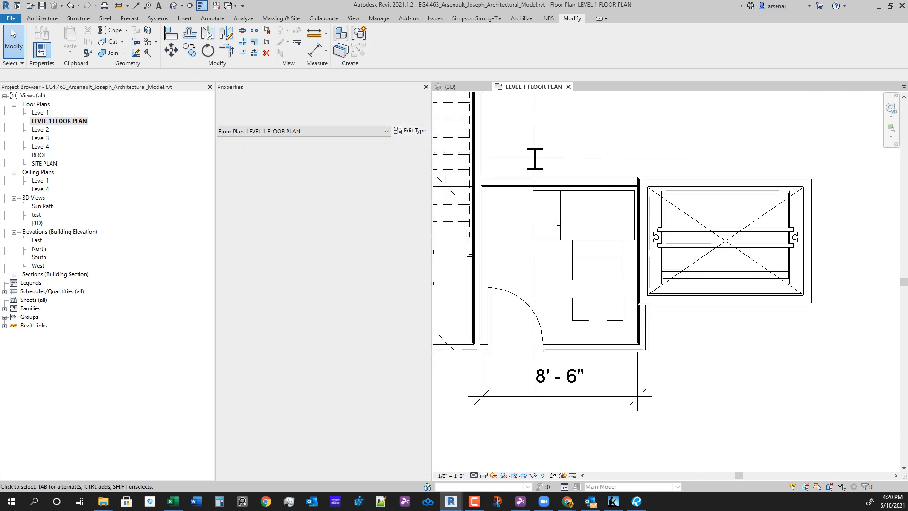
click(584, 396)
middle_drag(585, 396, 648, 403)
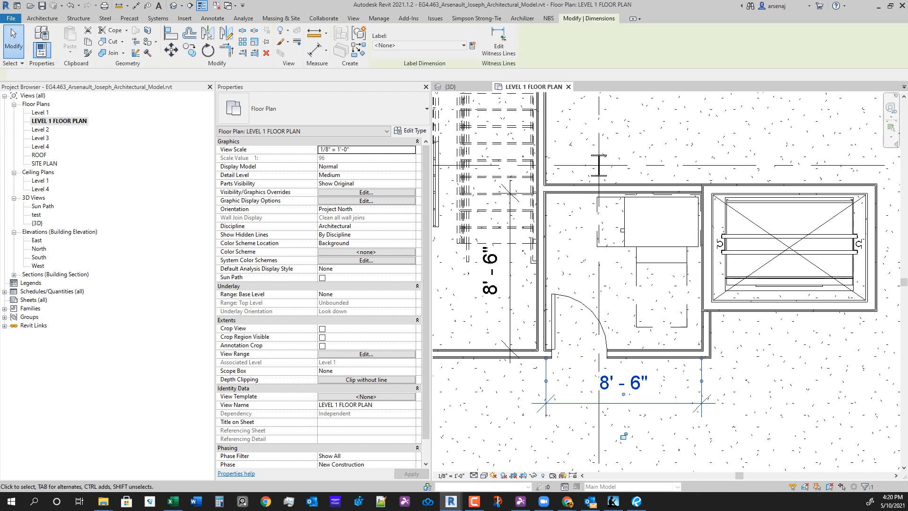
ctrl+click(510, 307)
key(Delete)
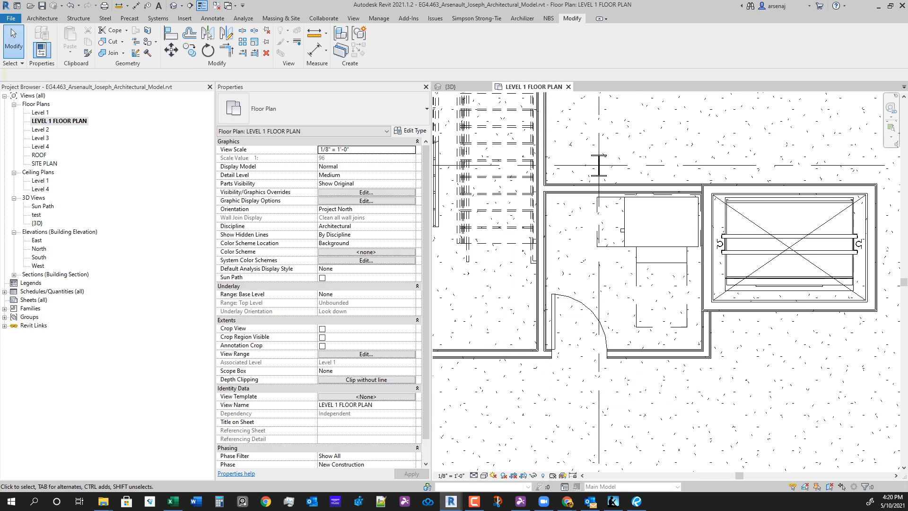
scroll(520, 371, down, 1)
middle_drag(738, 370, 689, 356)
scroll(695, 354, up, 2)
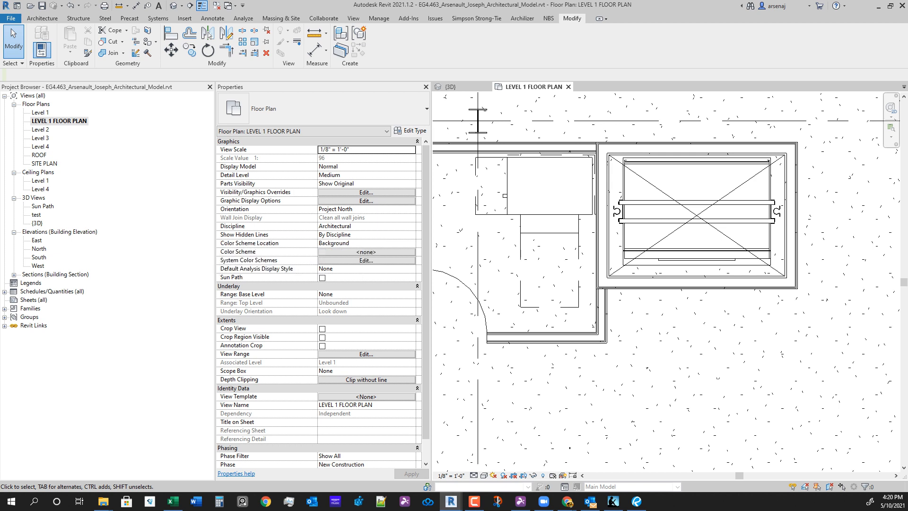
click(42, 18)
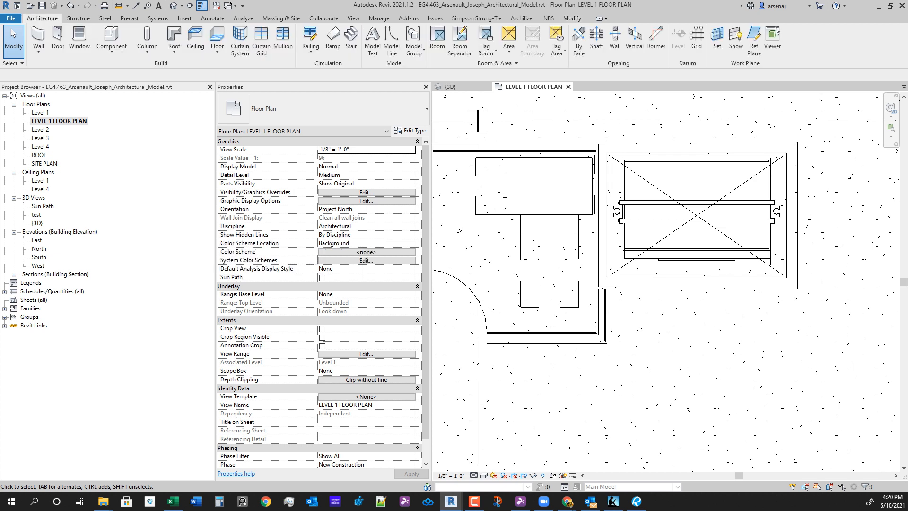
click(57, 41)
click(324, 108)
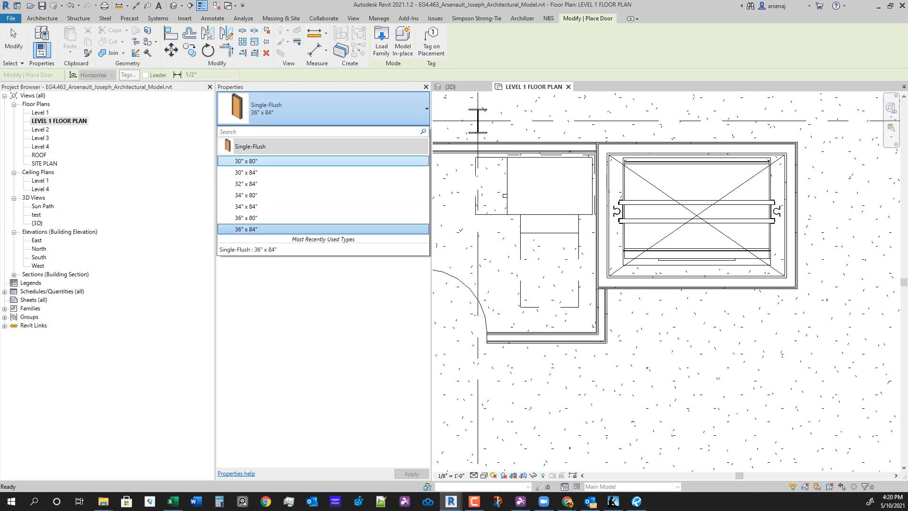
key(Escape)
key(Escape)
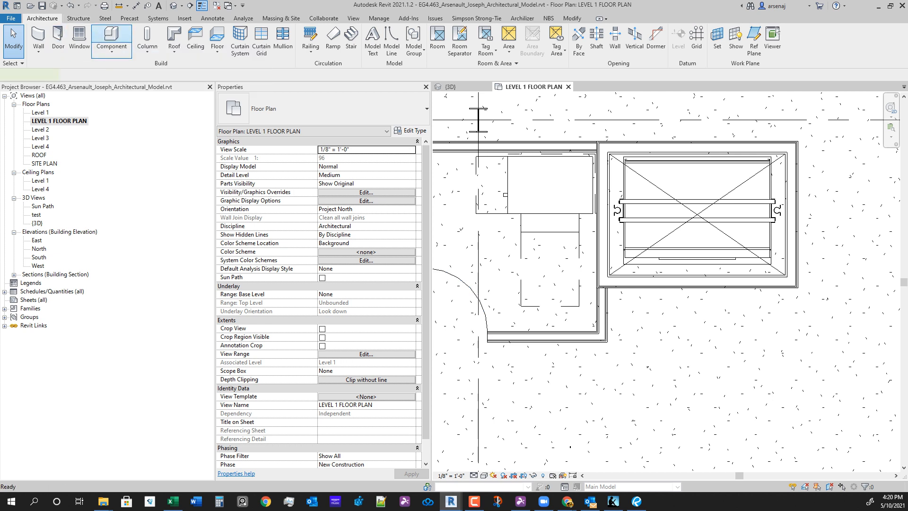
Place a Center Opening Entrance component at the middle of the hoistway's lower wall, in front of the elevator.
click(111, 40)
click(331, 109)
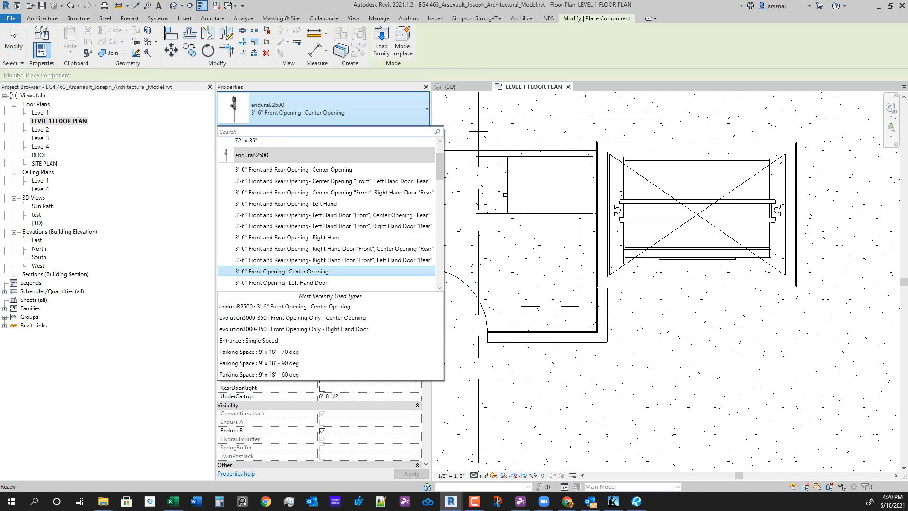
scroll(331, 213, up, 2)
scroll(331, 212, down, 1)
scroll(326, 215, down, 5)
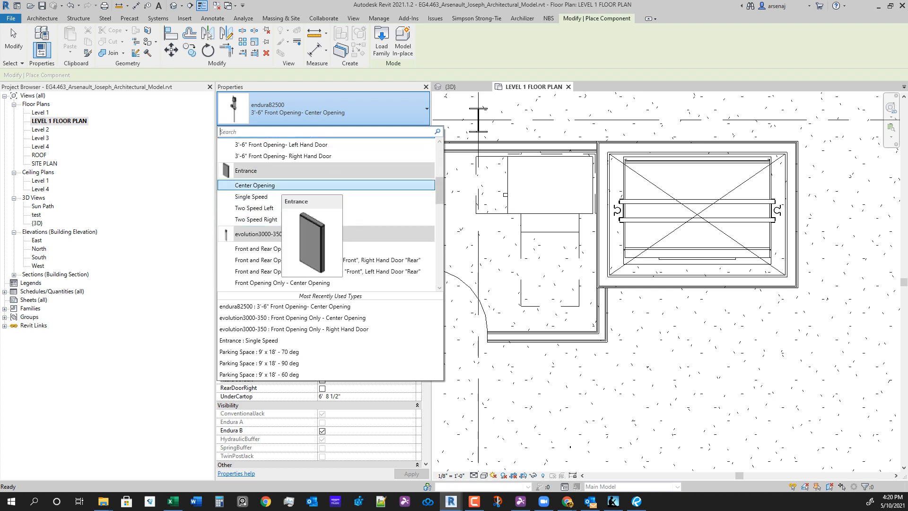
click(282, 185)
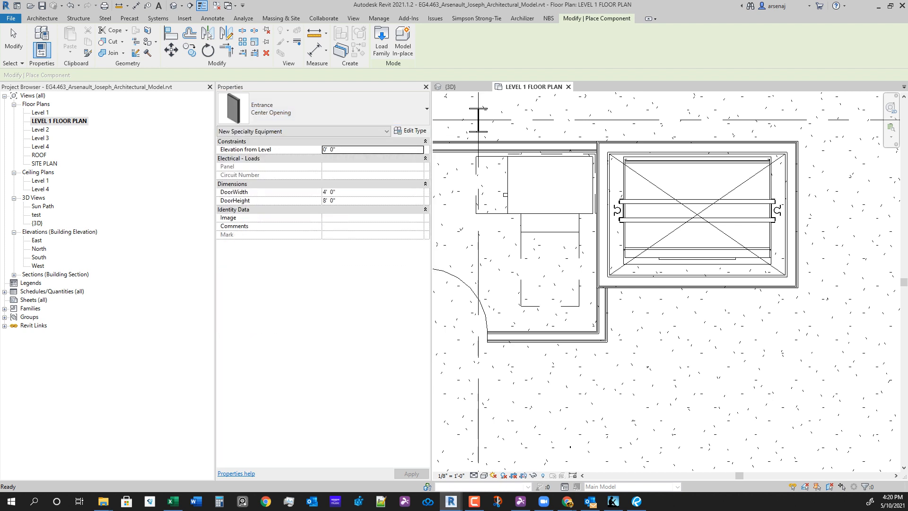
click(327, 109)
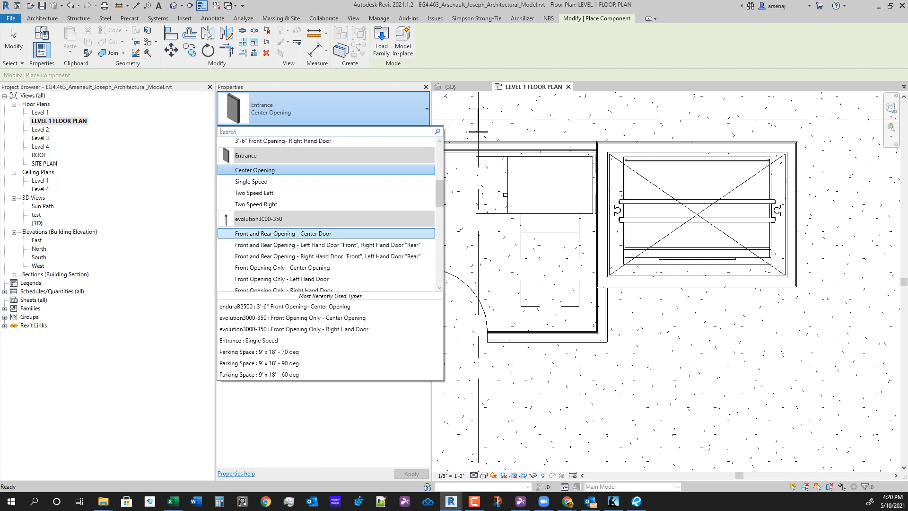
click(681, 305)
scroll(713, 311, up, 1)
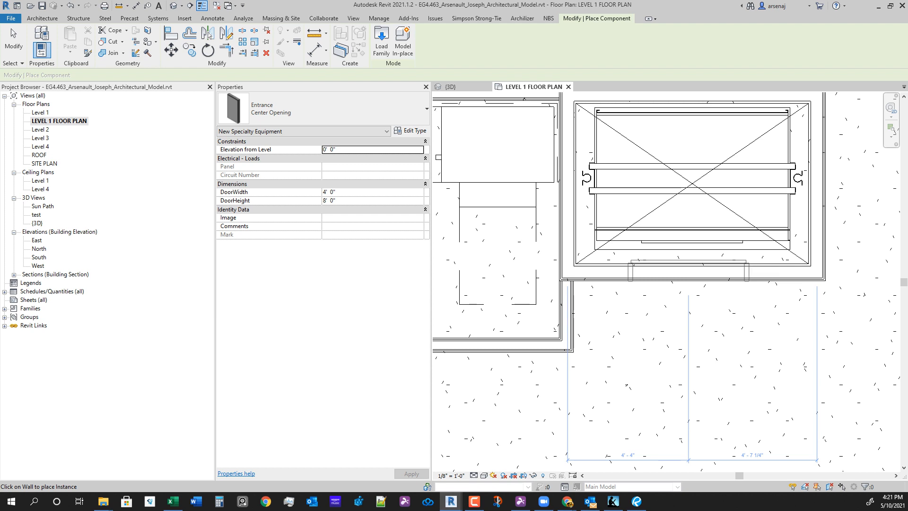
click(692, 273)
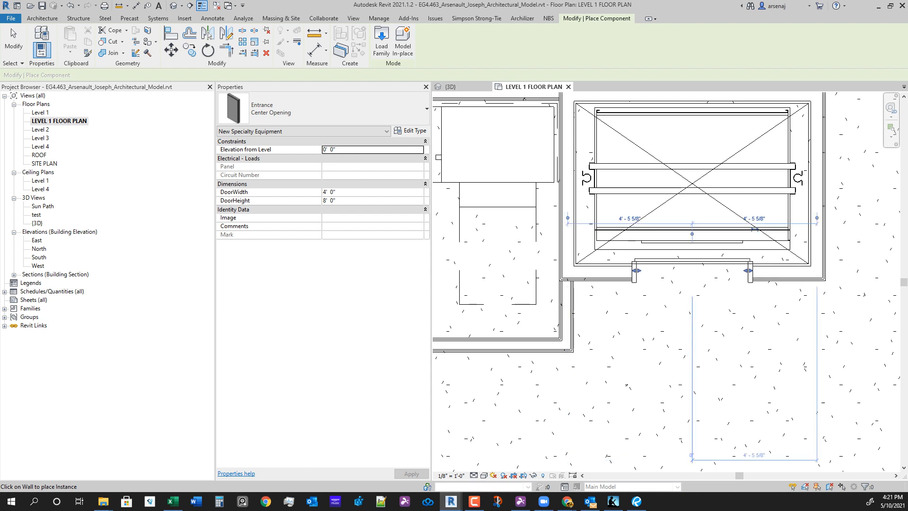
middle_drag(691, 273, 619, 246)
key(Escape)
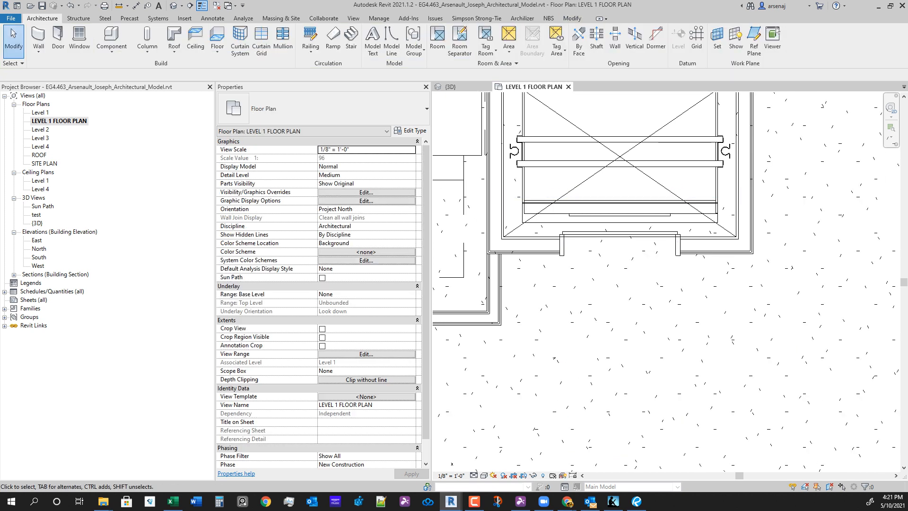
key(d)
key(i)
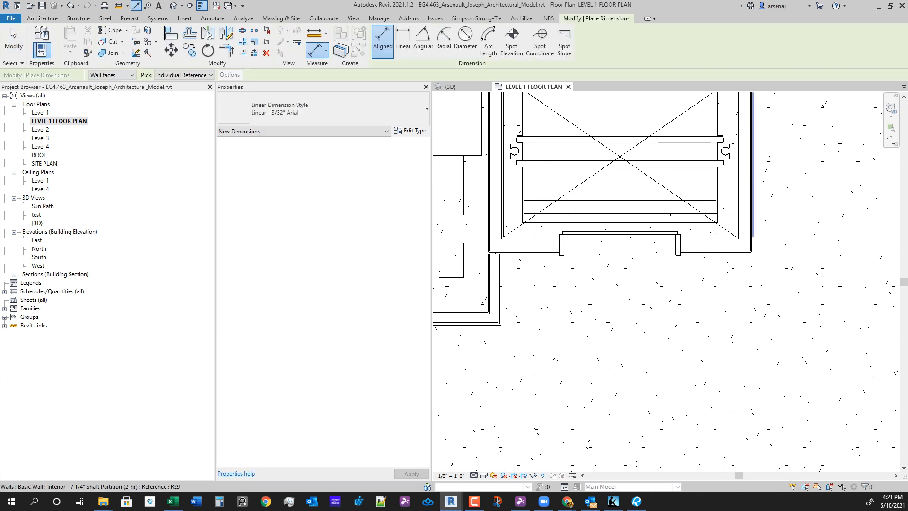
click(752, 208)
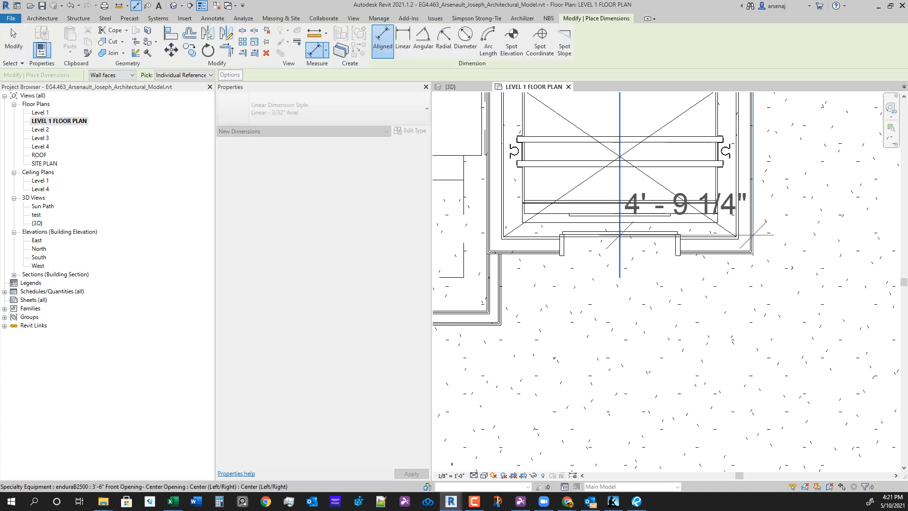
click(619, 259)
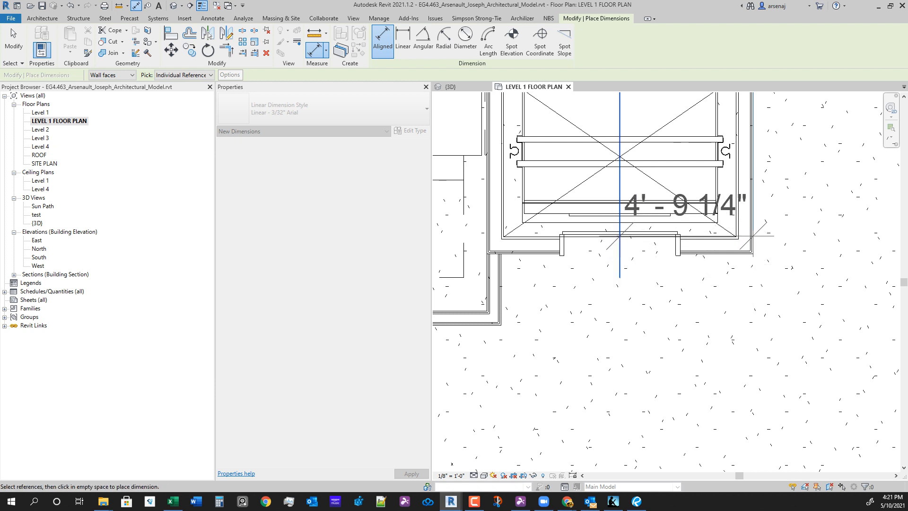
key(Escape)
key(Escape)
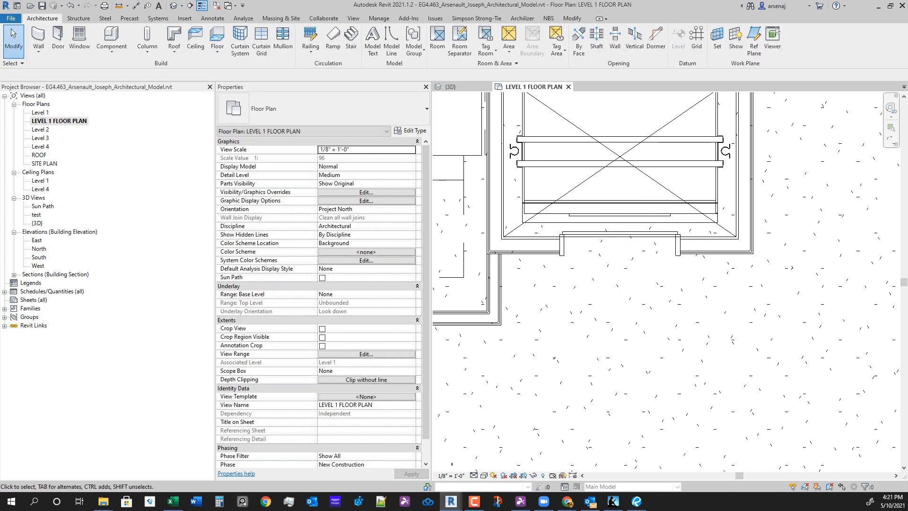
Align the centerline of the elevator entrance to the elevator's centerline.
key(a)
key(l)
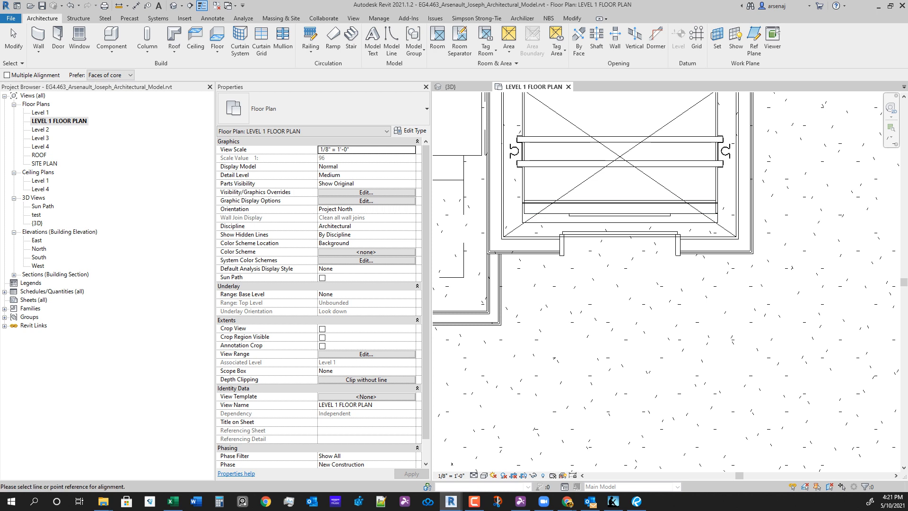
click(619, 259)
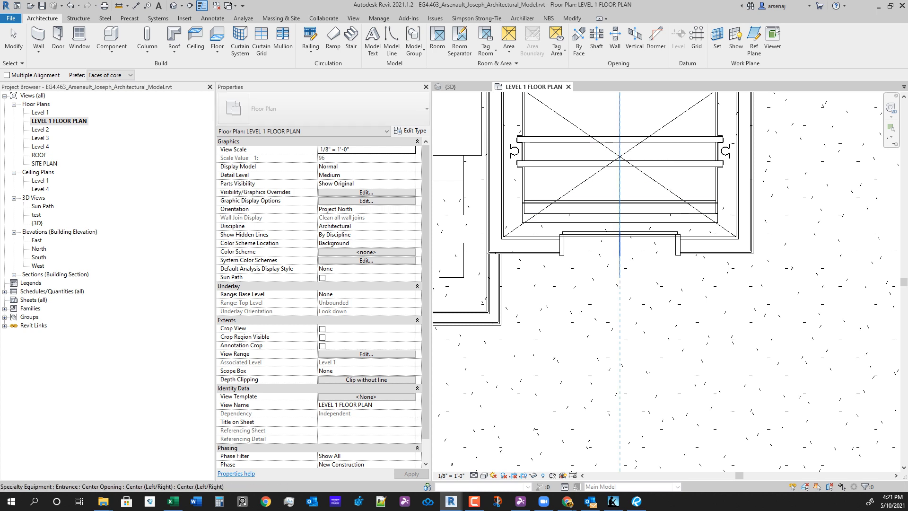
click(620, 245)
key(Escape)
key(Escape)
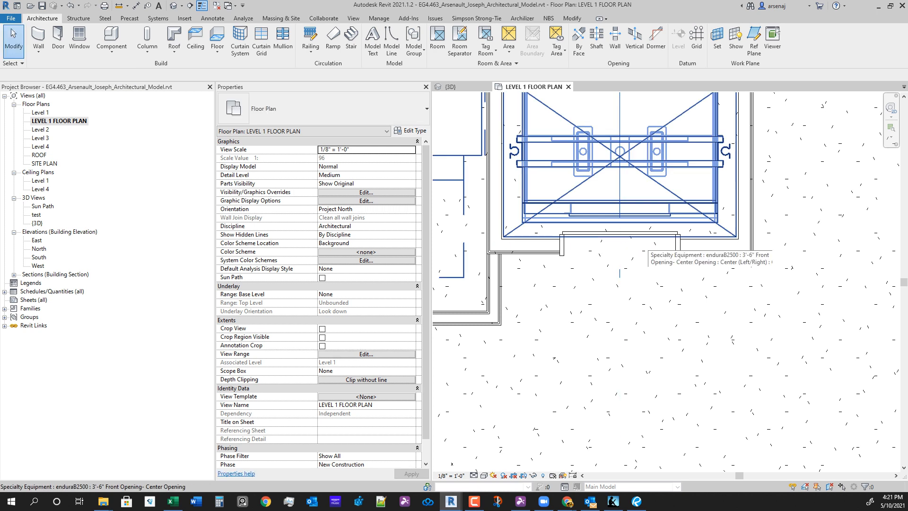
Move the vertical Section 1 line from grid 5 so that it cuts through the middle of the elevator.
scroll(666, 260, down, 4)
scroll(661, 222, up, 2)
middle_drag(661, 223, 652, 239)
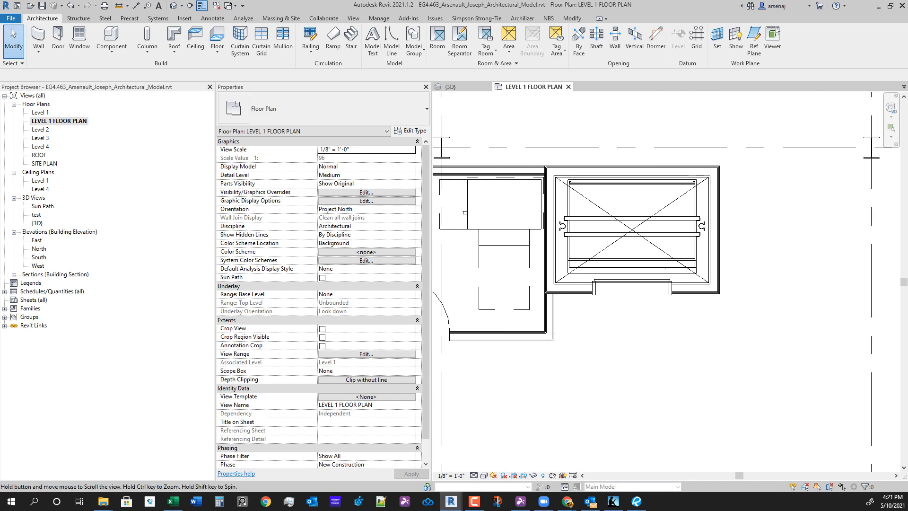
scroll(631, 244, down, 5)
scroll(631, 243, up, 2)
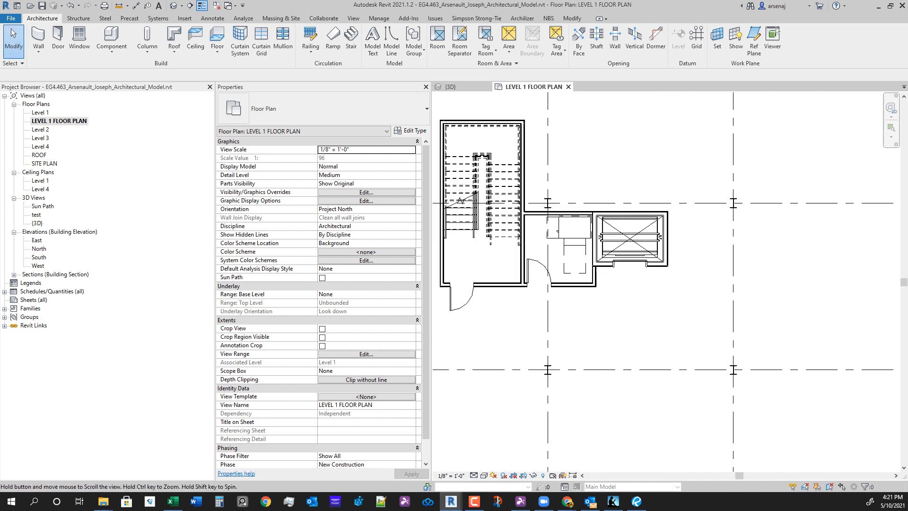
middle_drag(663, 402, 658, 327)
scroll(658, 328, down, 4)
scroll(556, 290, down, 2)
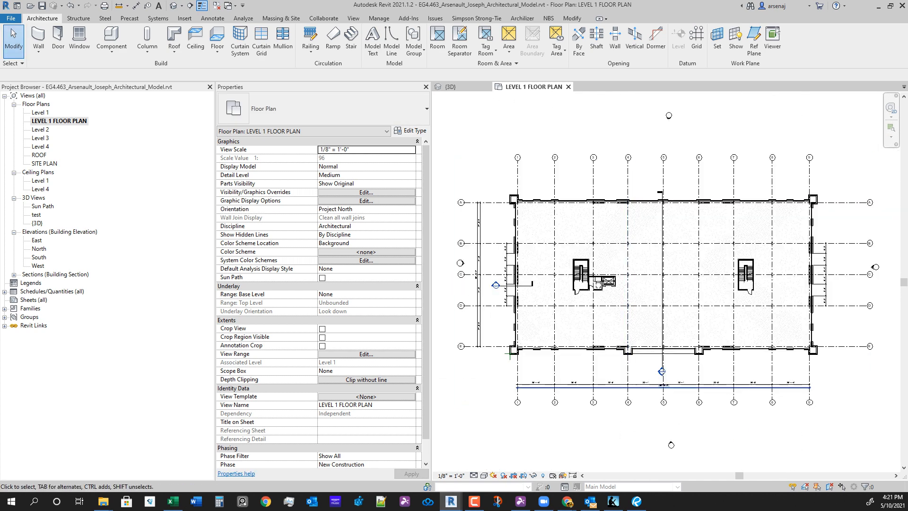
scroll(644, 379, up, 3)
click(680, 363)
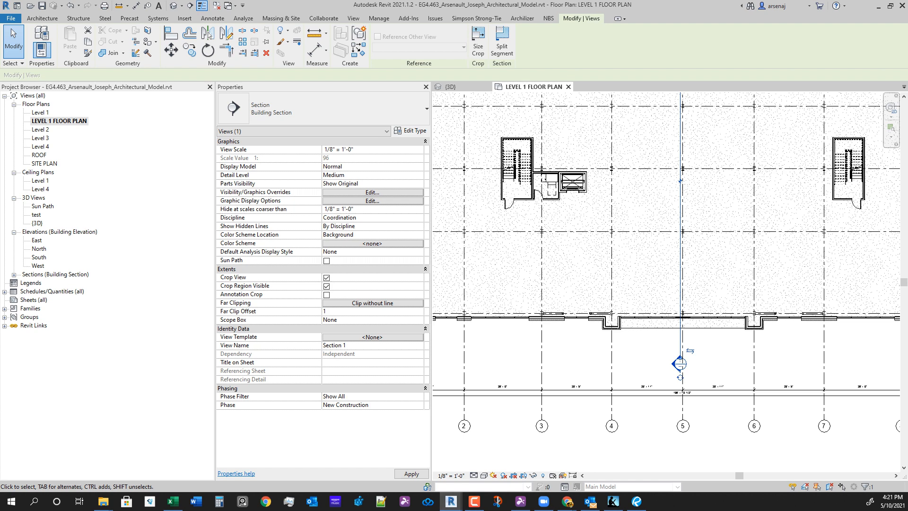
drag(680, 363, 572, 367)
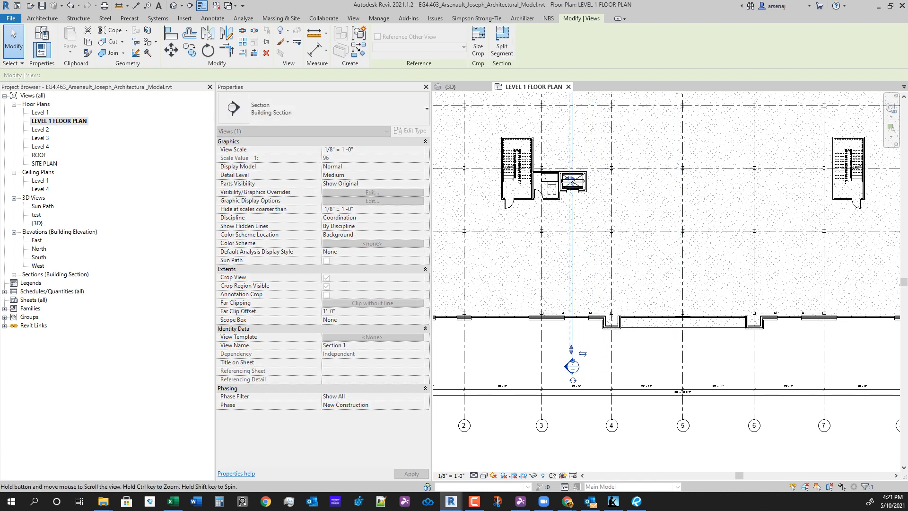
Extend the short horizontal Section 2 line across the whole building, past the opposite exterior wall.
scroll(509, 203, down, 1)
middle_drag(508, 204, 625, 280)
scroll(584, 282, up, 1)
click(513, 264)
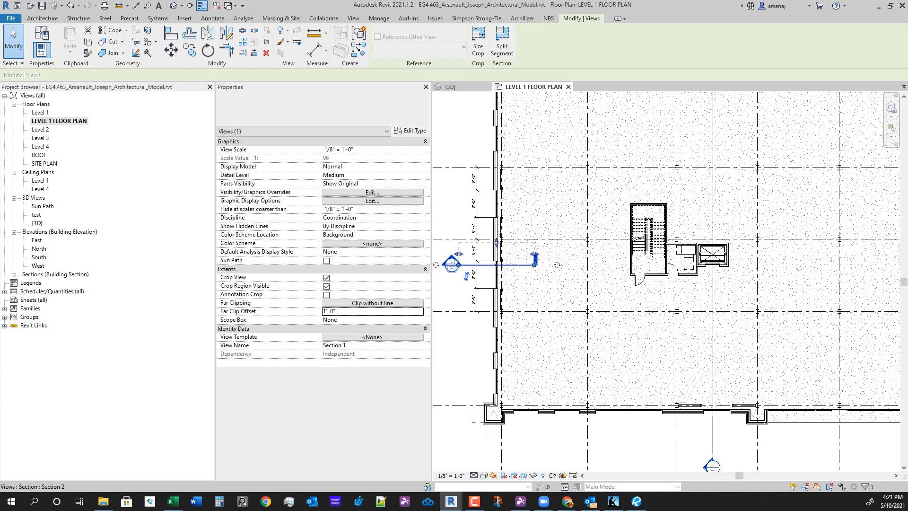
scroll(543, 301, down, 2)
middle_drag(573, 308, 523, 290)
scroll(523, 289, down, 2)
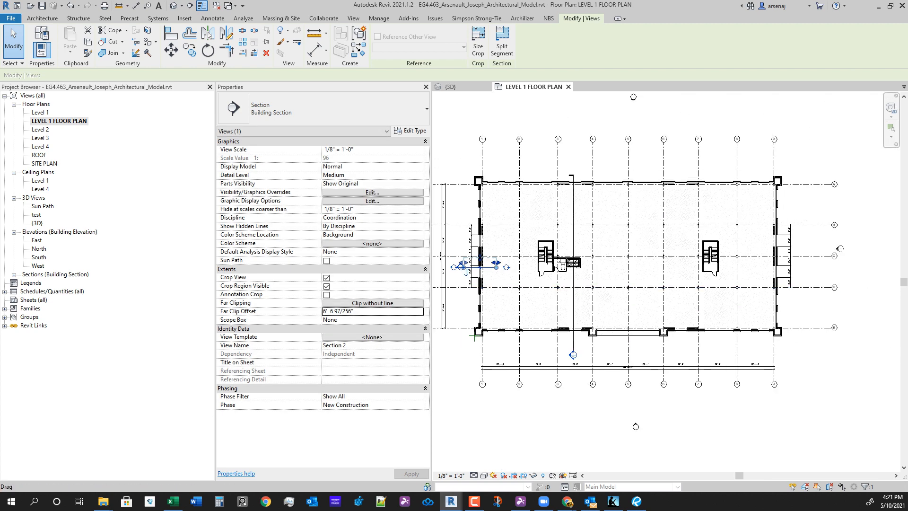
drag(467, 270, 467, 272)
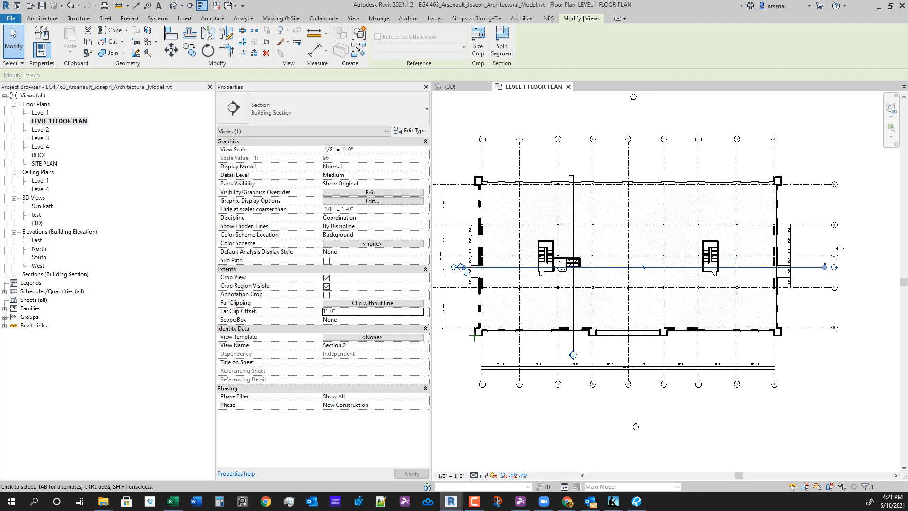
Move the Section 2 line up so that it cuts through the middle of the elevator car.
scroll(584, 271, up, 5)
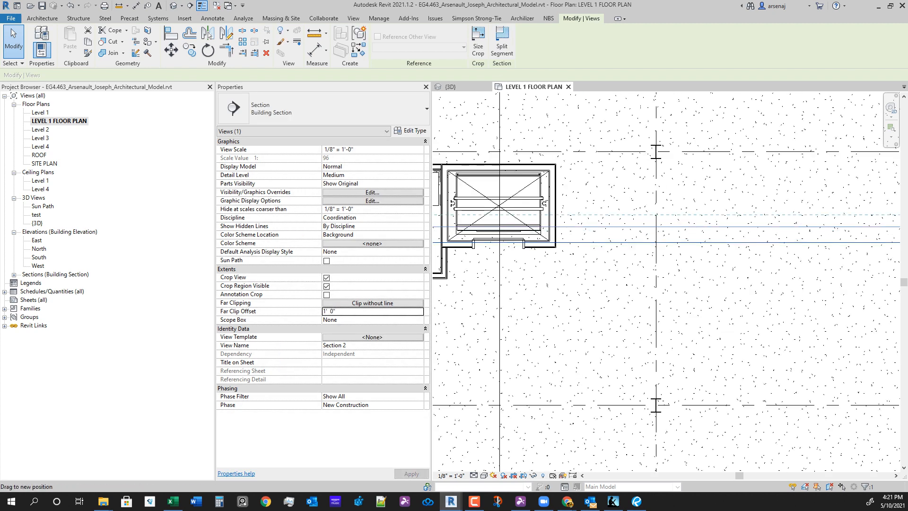
drag(584, 227, 584, 207)
scroll(584, 207, down, 2)
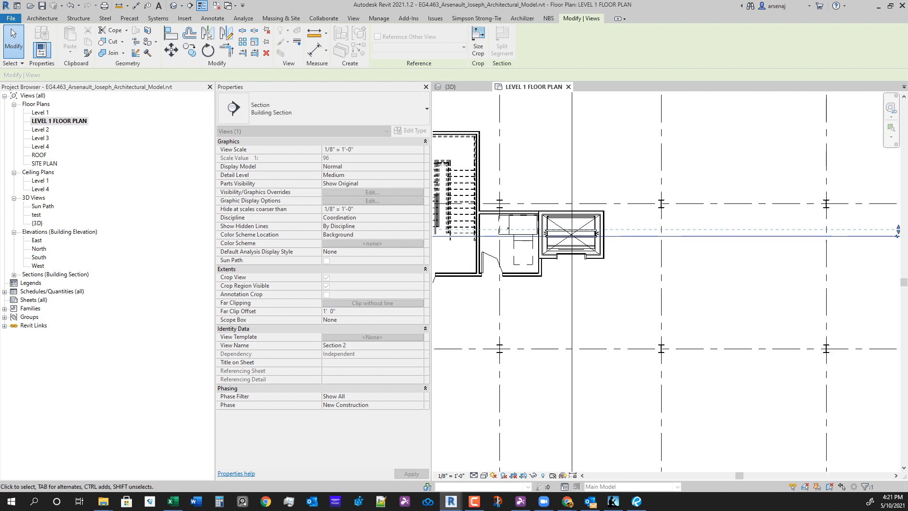
Open the Section 1 view from its section line below the elevator.
middle_drag(584, 236, 552, 237)
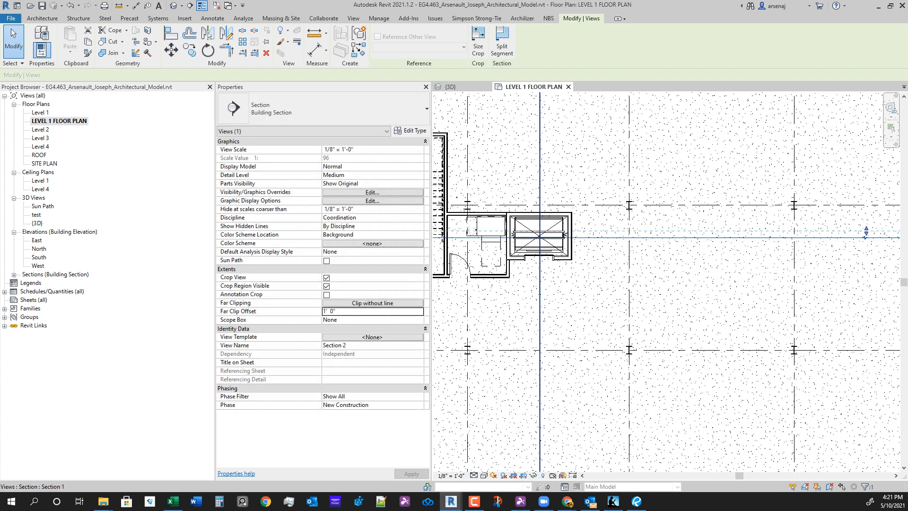
click(540, 286)
right_click(541, 287)
click(571, 92)
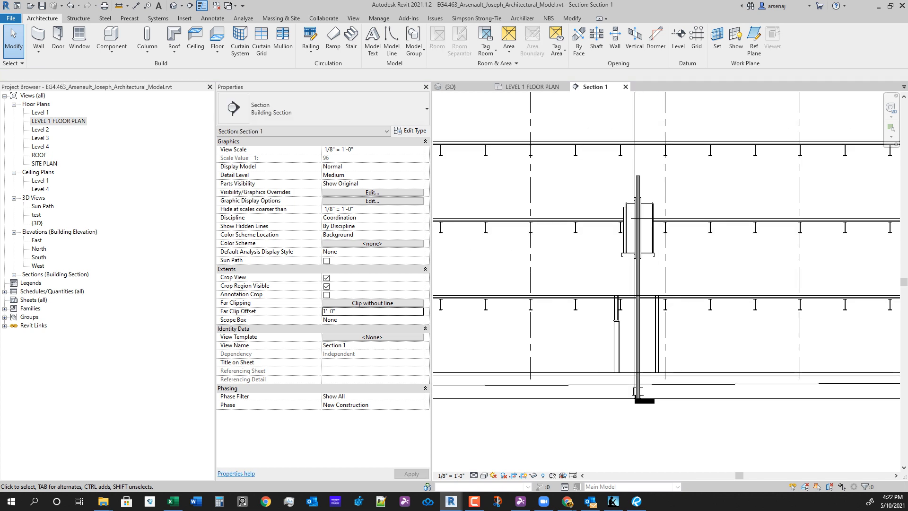
Extend the upper edge of Section 1's crop region above the grid bubbles and section head.
scroll(686, 343, up, 2)
scroll(709, 385, down, 3)
middle_drag(709, 385, 672, 317)
scroll(672, 317, down, 2)
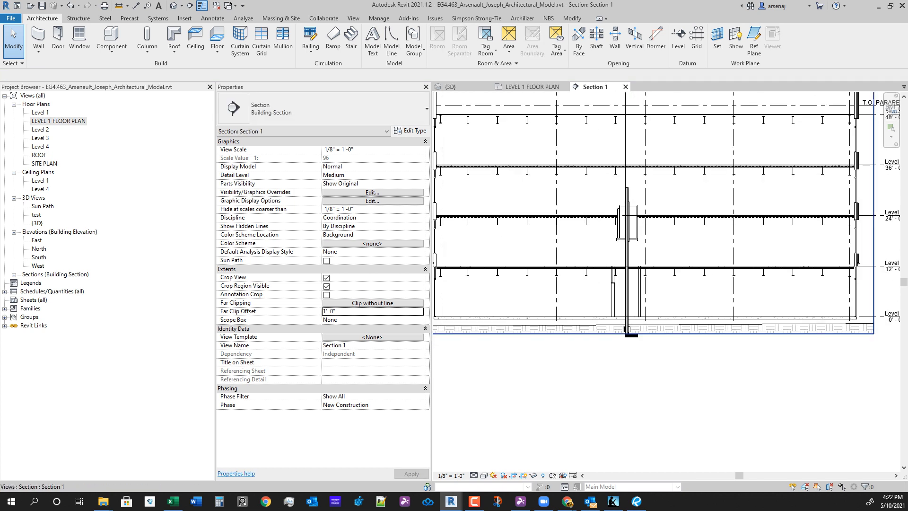
click(671, 334)
scroll(628, 269, up, 3)
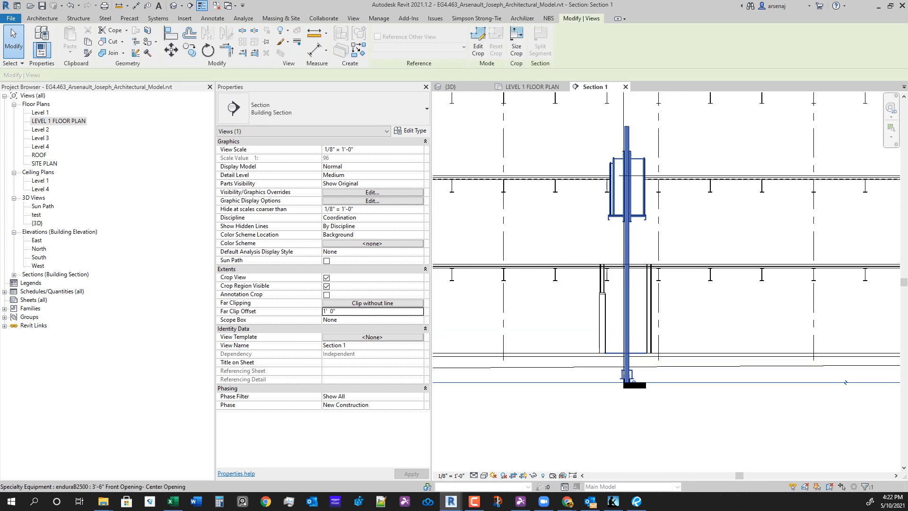
scroll(667, 255, down, 2)
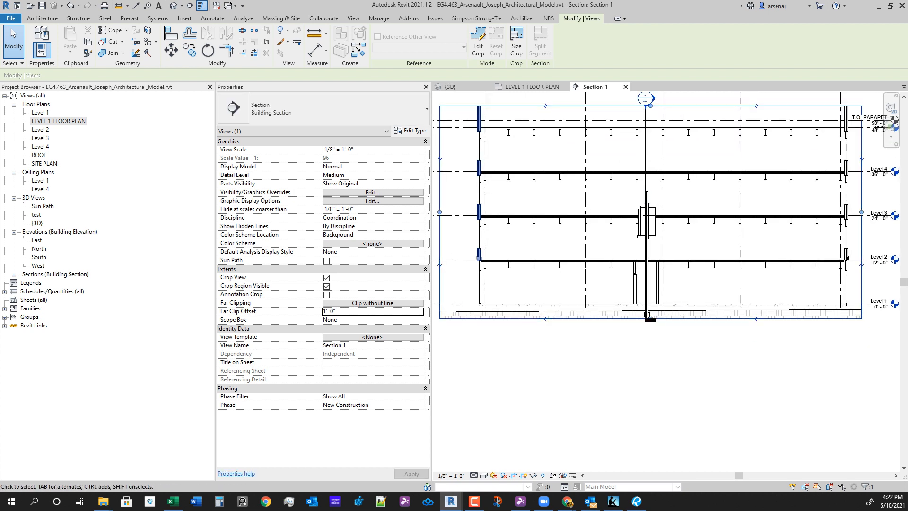
scroll(538, 271, up, 1)
middle_drag(539, 272, 562, 325)
scroll(562, 326, down, 2)
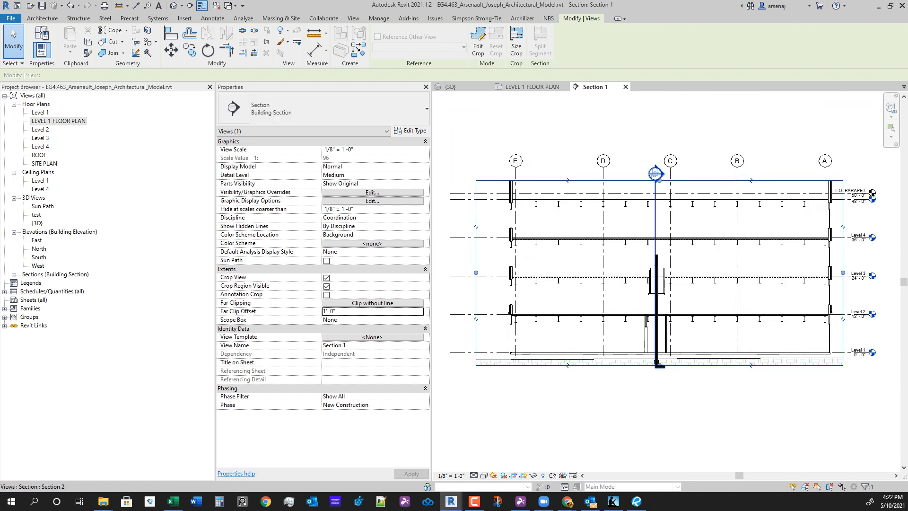
key(Escape)
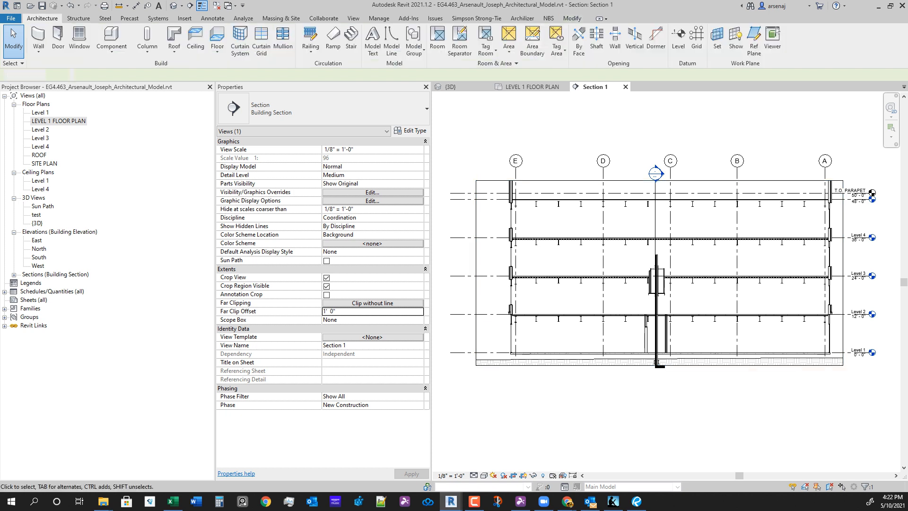
click(655, 174)
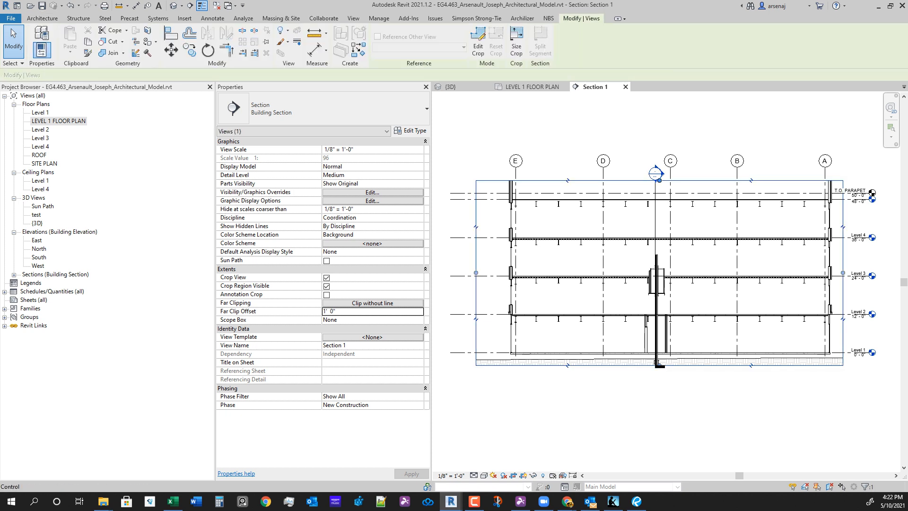
drag(659, 180, 660, 136)
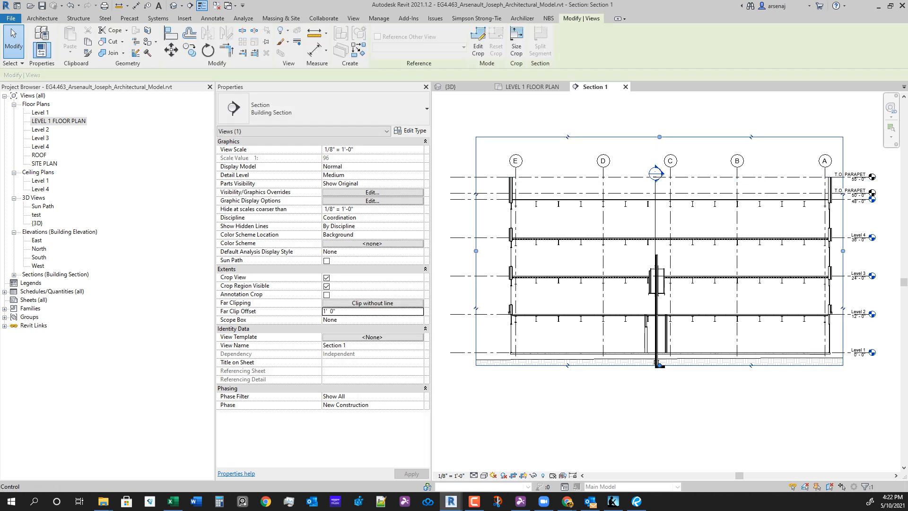
Extend the lower edge of Section 1's crop region far enough below grade to include the full elevator jack.
drag(659, 365, 659, 421)
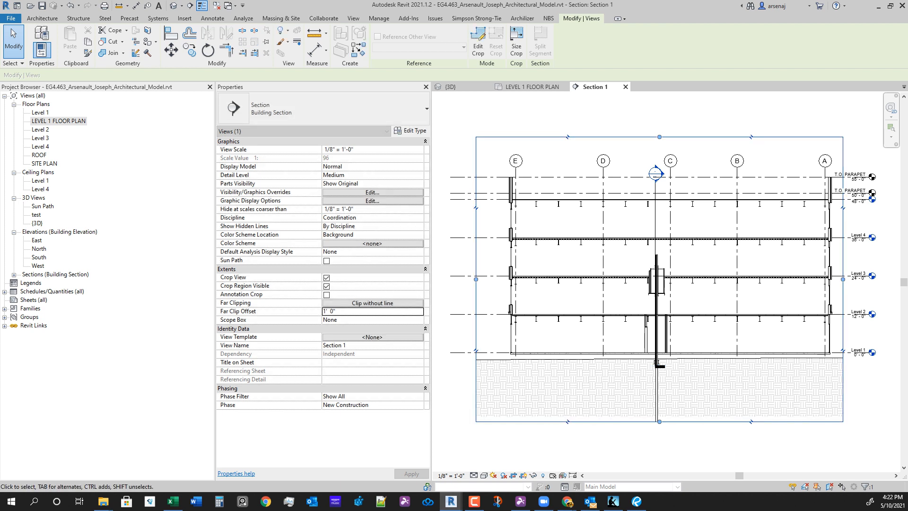
scroll(673, 449, up, 3)
middle_drag(673, 449, 678, 356)
scroll(678, 356, down, 5)
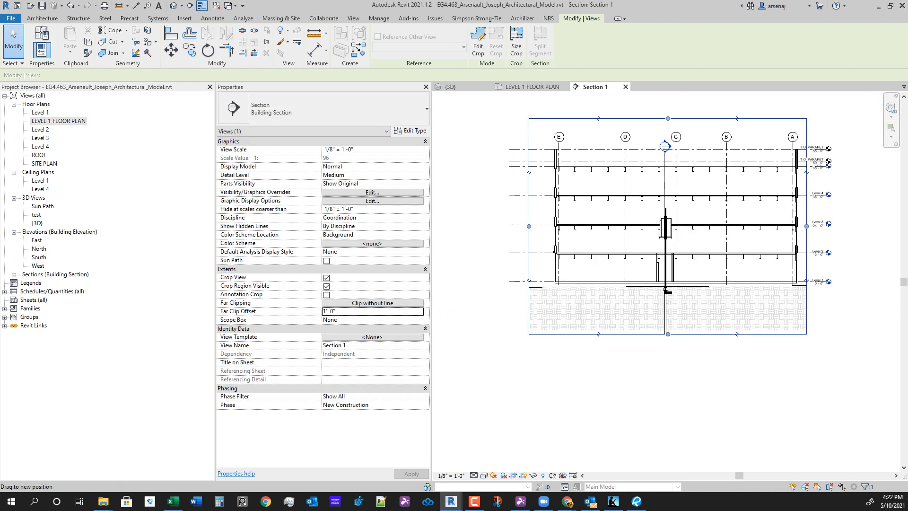
drag(667, 334, 665, 401)
scroll(671, 356, up, 3)
scroll(670, 381, down, 2)
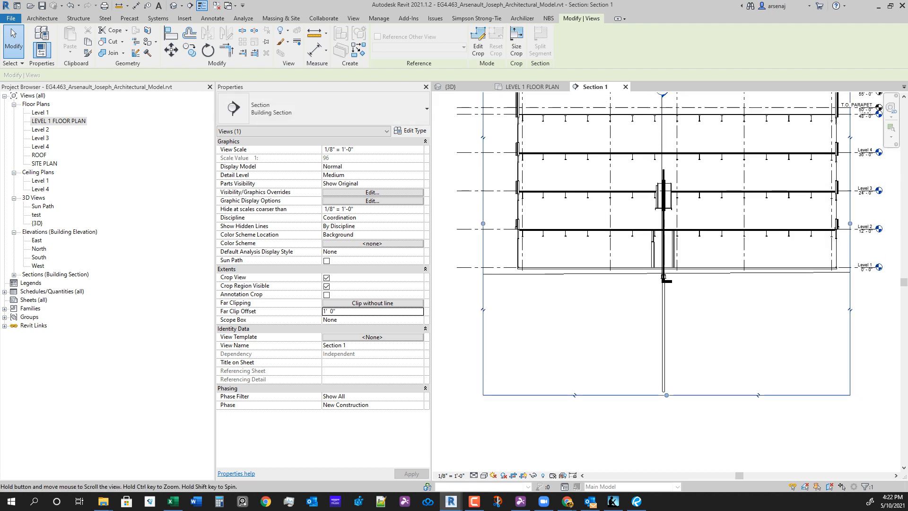
Select the elevator in Section 1 and set its NetTravel to 36' 0".
scroll(680, 353, up, 1)
mouse_move(680, 353)
middle_down()
mouse_move(679, 420)
mouse_move(669, 361)
middle_up()
scroll(670, 367, down, 1)
scroll(660, 303, up, 3)
scroll(633, 317, down, 1)
middle_drag(629, 227, 633, 368)
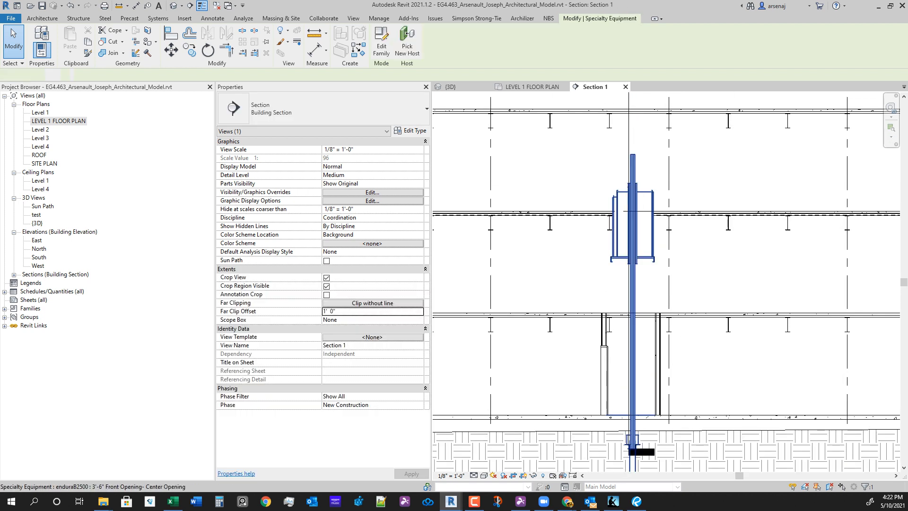
click(632, 369)
scroll(631, 331, down, 1)
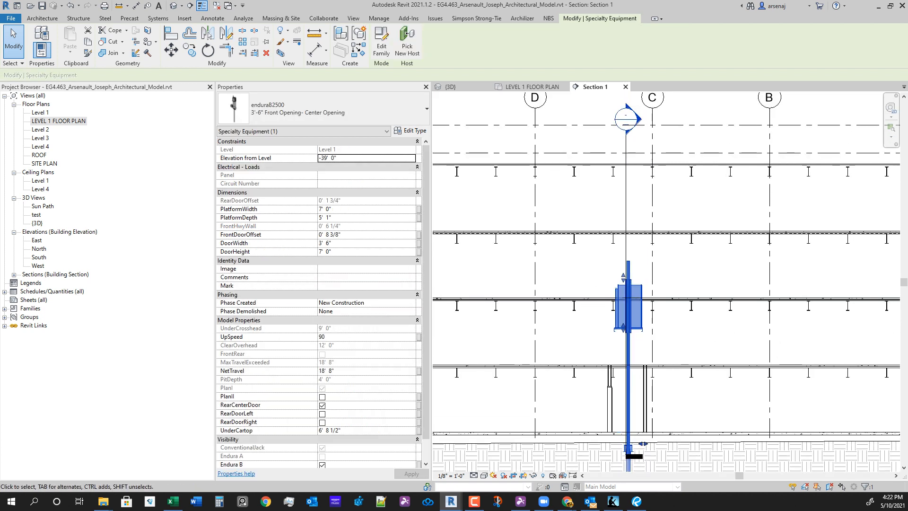
scroll(661, 185, down, 2)
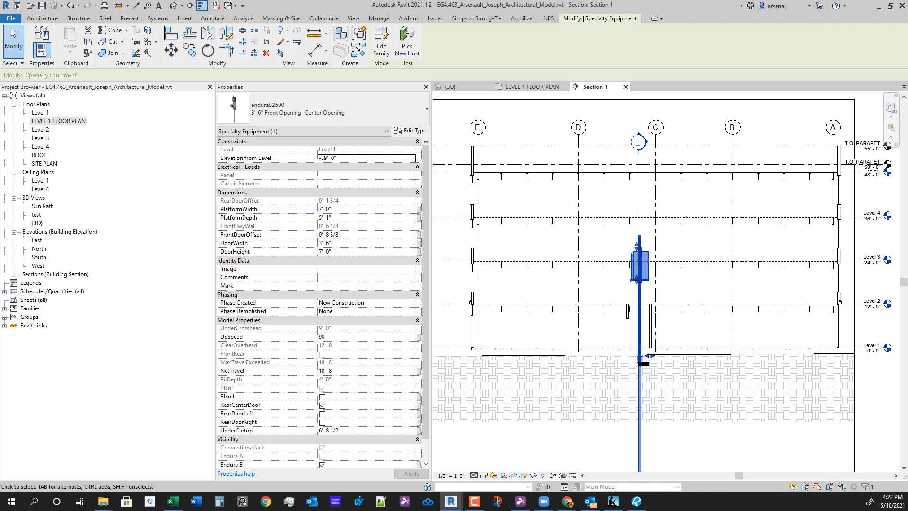
scroll(323, 303, down, 1)
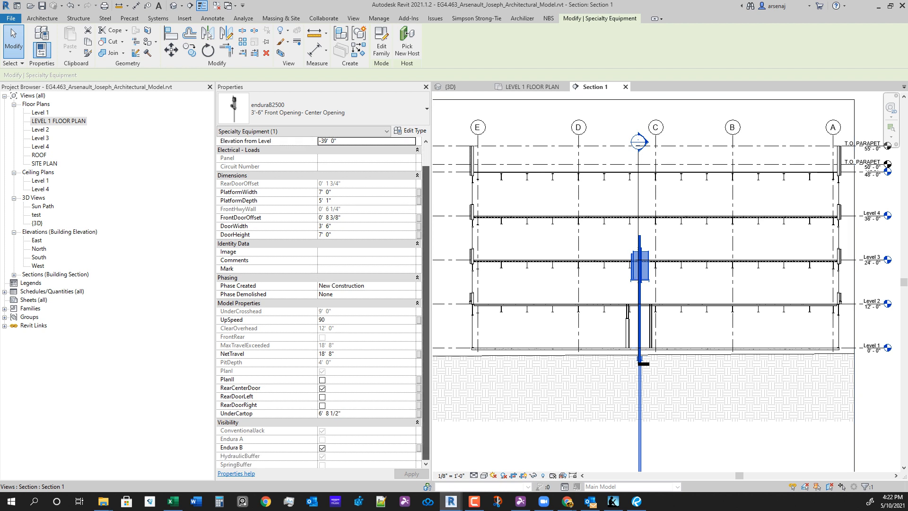
scroll(323, 302, up, 1)
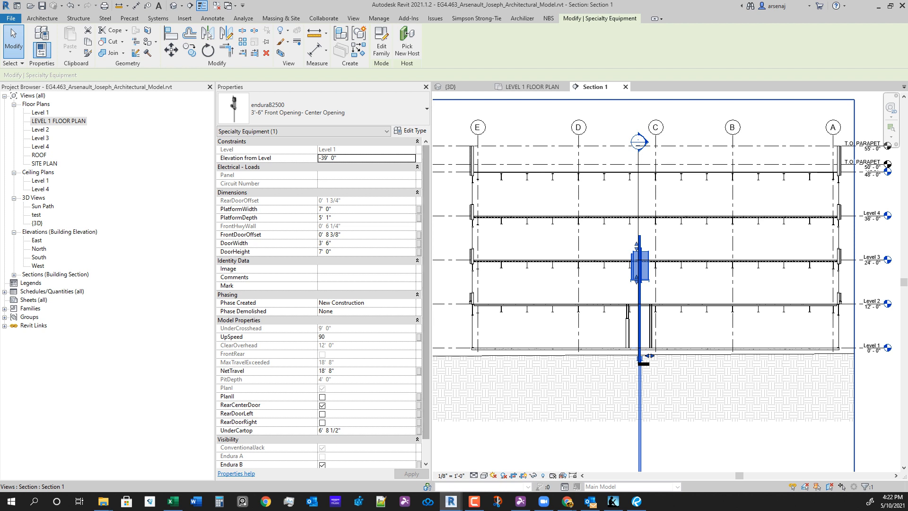
click(327, 371)
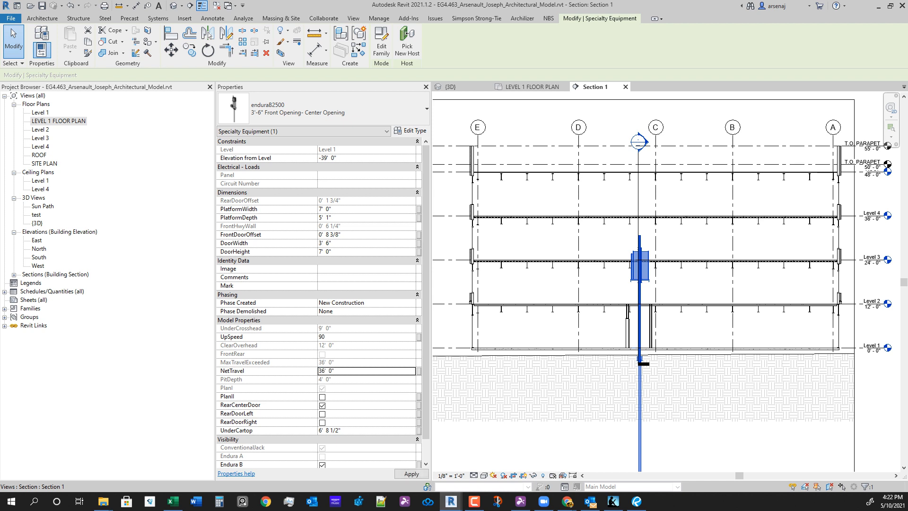
Examine the elevator car's position relative to Level 4 and the roof, and the jack's extent below grade in Section 1.
scroll(650, 267, up, 5)
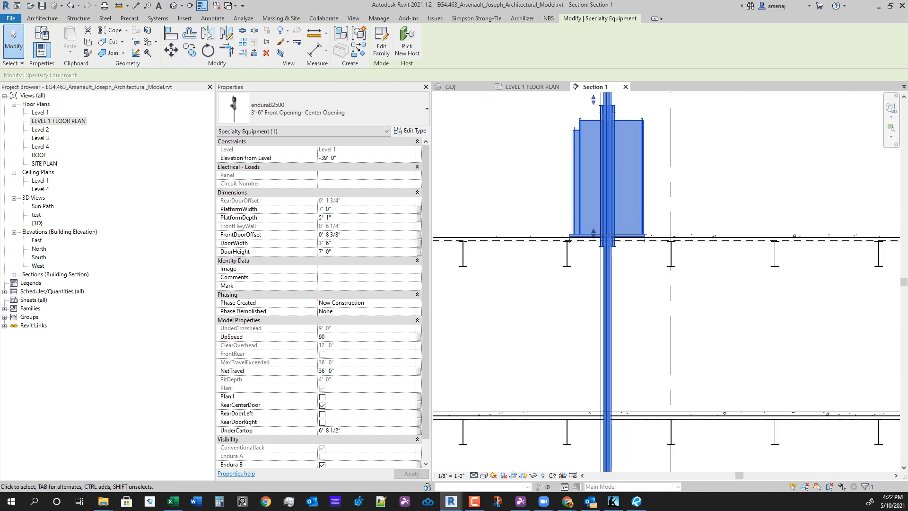
middle_drag(605, 236, 633, 256)
scroll(628, 254, down, 2)
middle_drag(647, 161, 641, 207)
scroll(641, 207, up, 5)
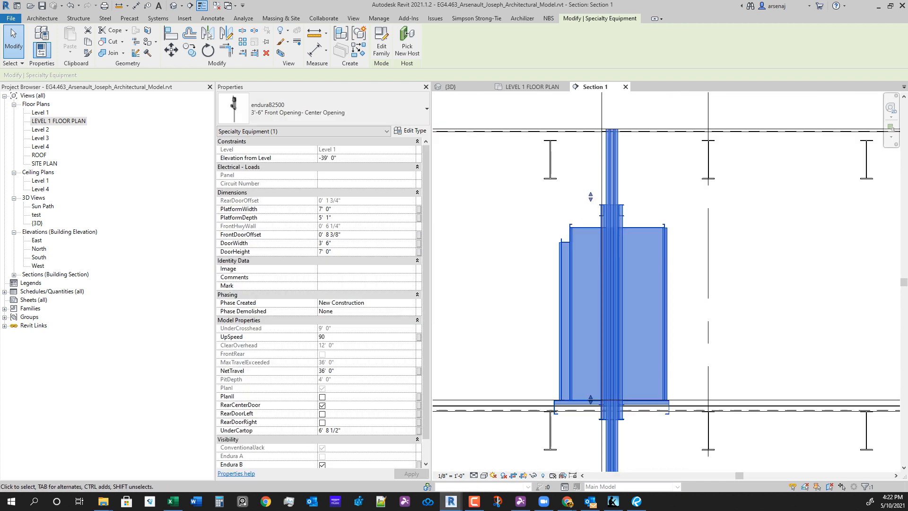
scroll(633, 265, down, 4)
scroll(634, 265, up, 3)
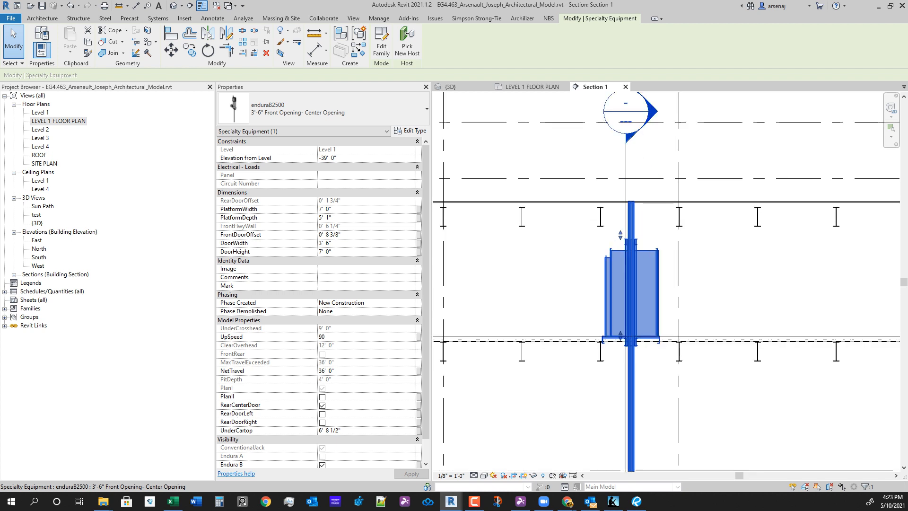
scroll(637, 240, up, 4)
scroll(633, 234, down, 1)
scroll(645, 178, down, 7)
middle_drag(633, 232, 650, 174)
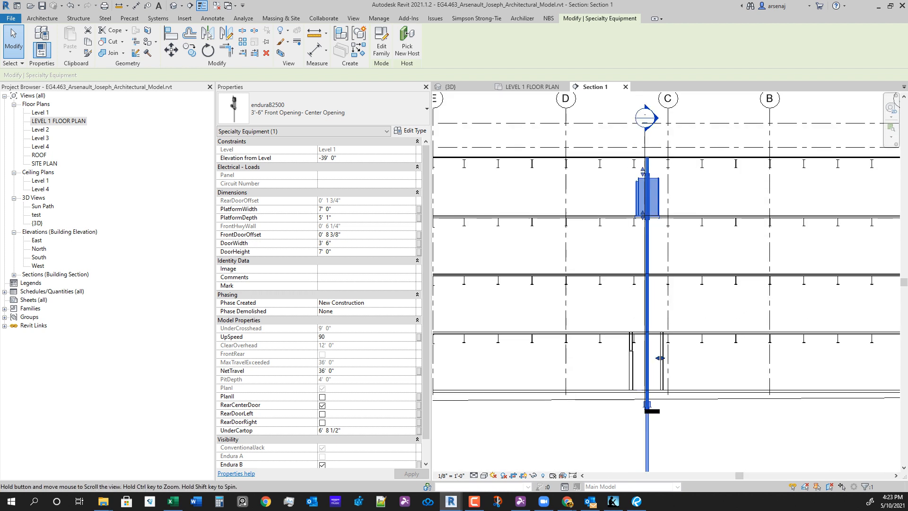
middle_drag(647, 265, 642, 144)
scroll(650, 190, down, 1)
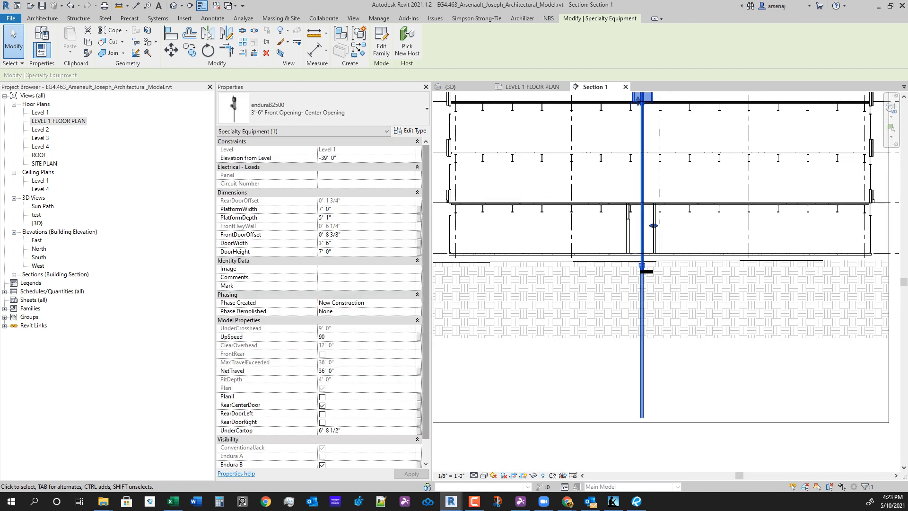
scroll(319, 284, down, 1)
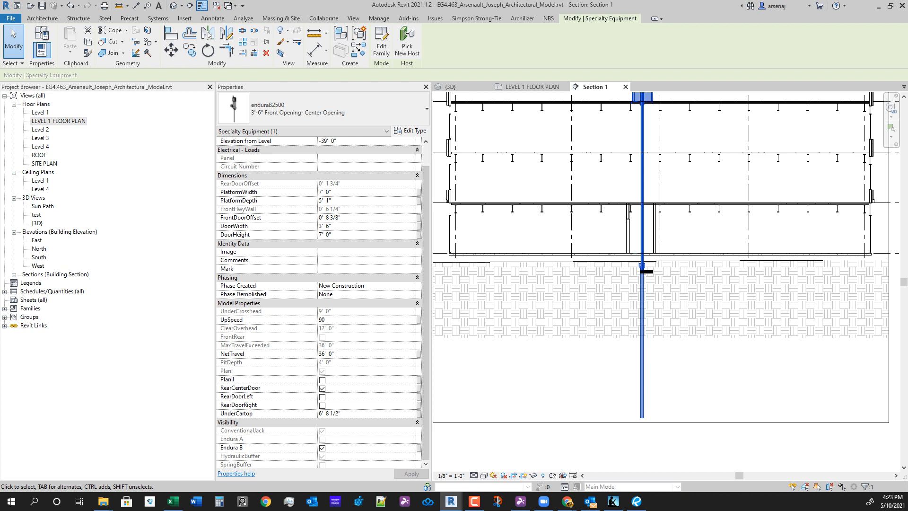
Set the elevator's MinTravel to 12' 0" and MaxTravel to 36' 0", then recheck its instance parameters.
click(417, 422)
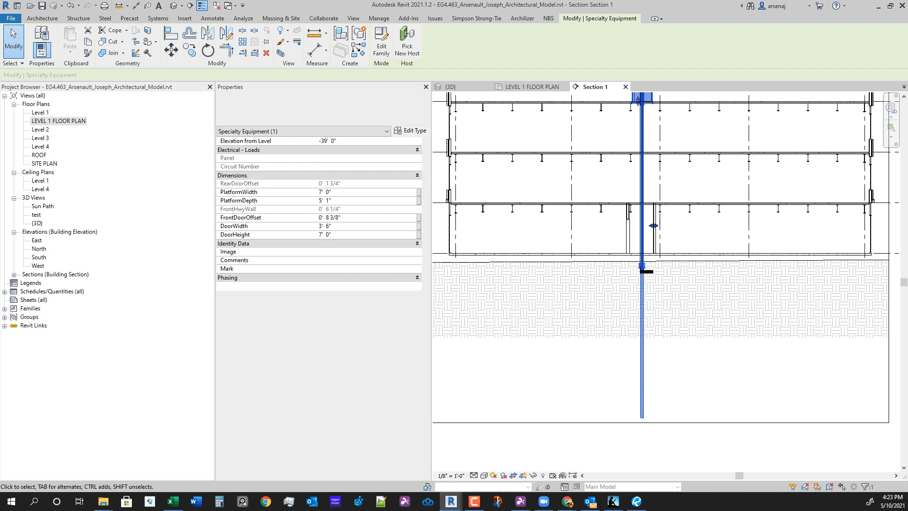
scroll(319, 283, down, 10)
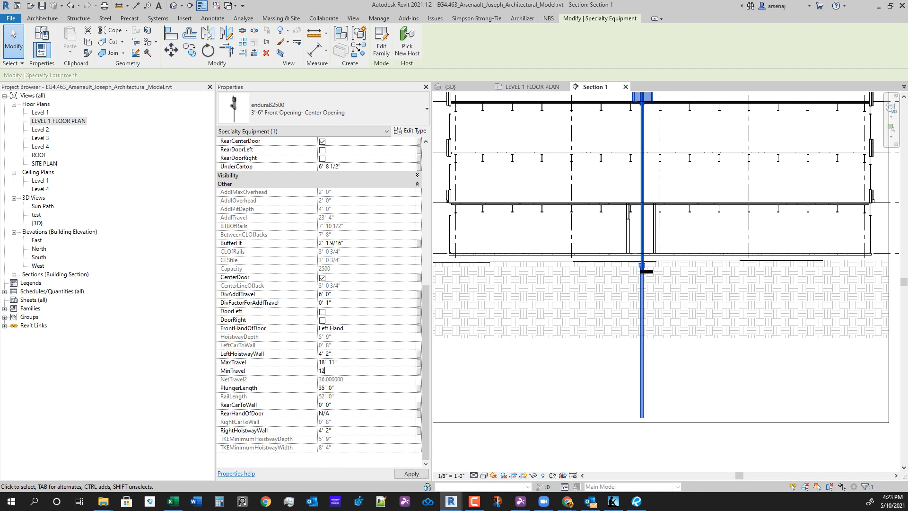
key(Return)
scroll(615, 236, down, 1)
middle_drag(629, 236, 605, 308)
scroll(659, 219, up, 2)
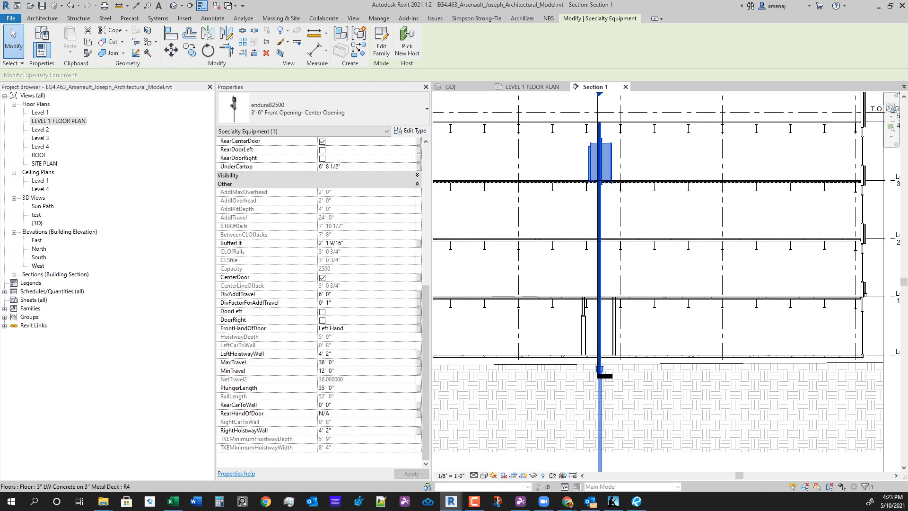
middle_drag(613, 323, 615, 348)
key(Escape)
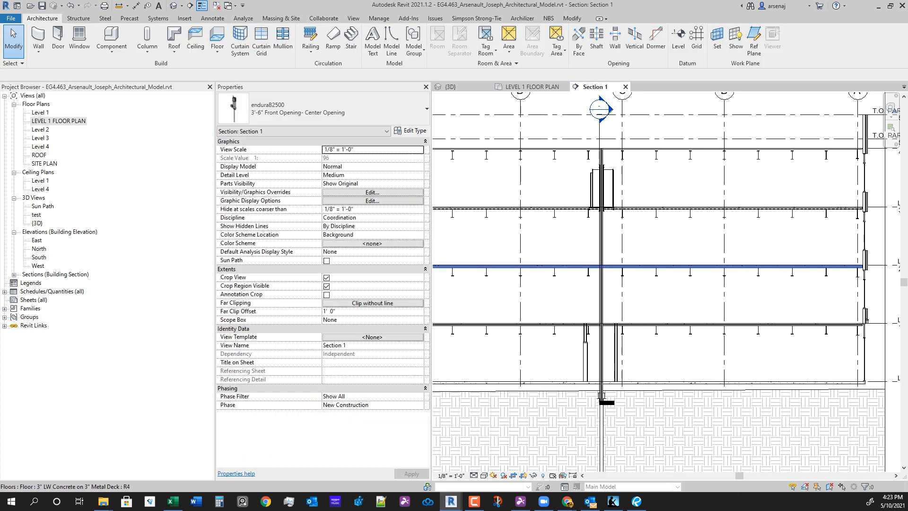
click(614, 348)
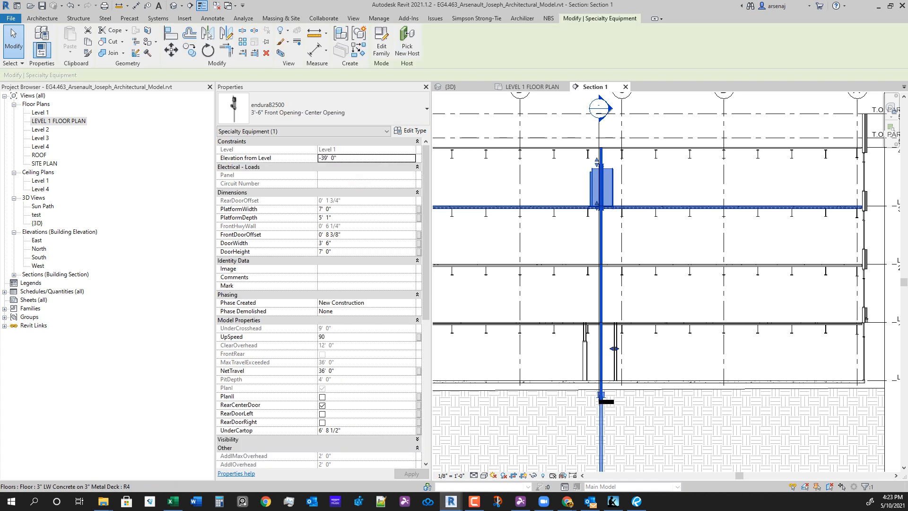
scroll(318, 303, down, 10)
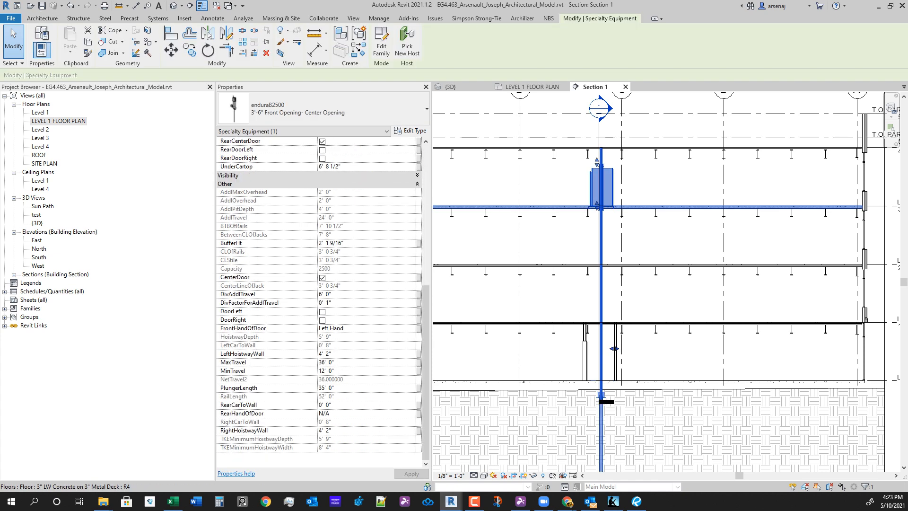
scroll(581, 338, down, 2)
key(Escape)
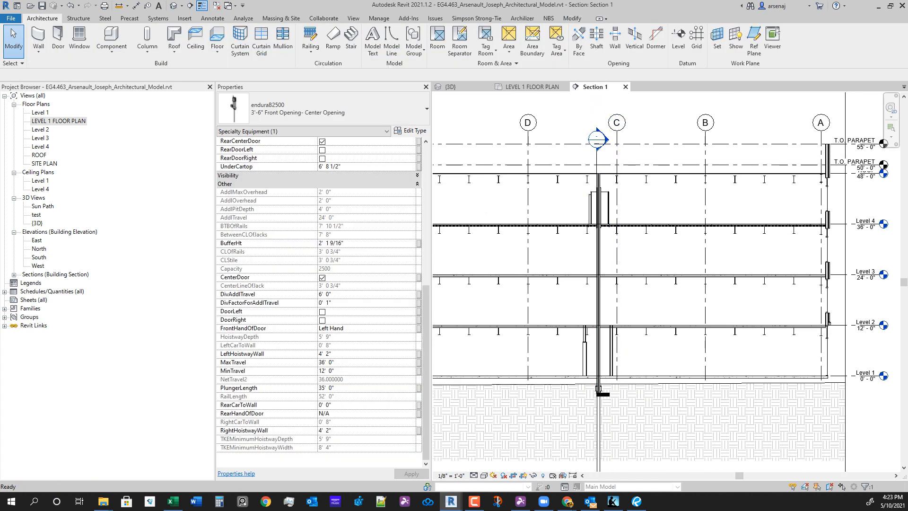
Open Section 2 from its section line on the Level 1 floor plan and examine the elevator car, shaft walls and pit.
click(532, 87)
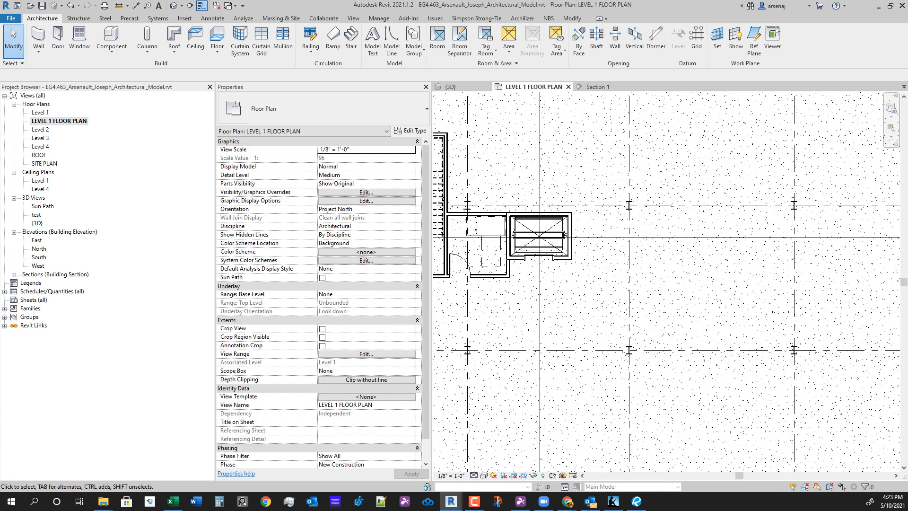
click(594, 238)
right_click(594, 243)
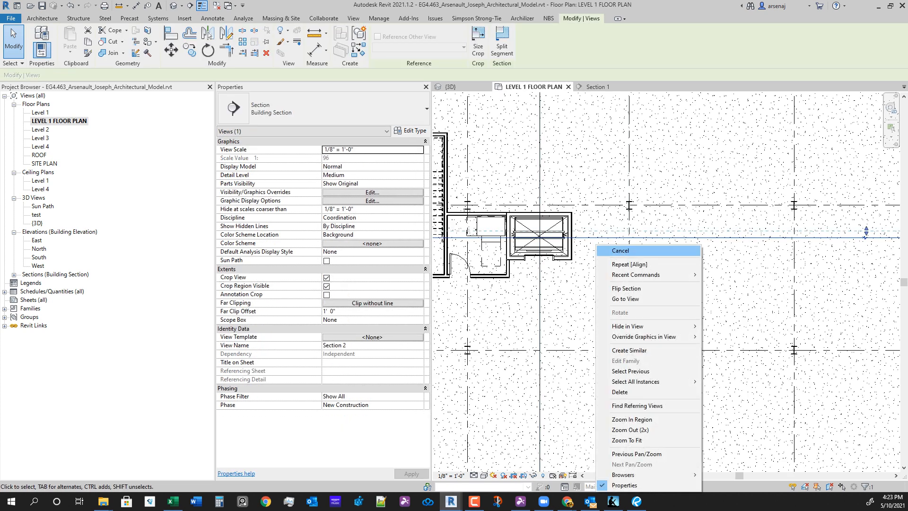
click(625, 298)
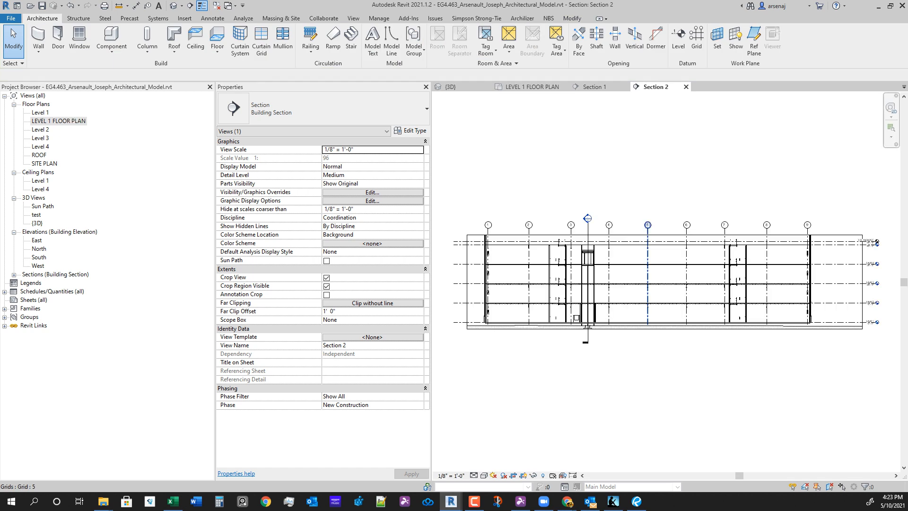
scroll(636, 305, up, 5)
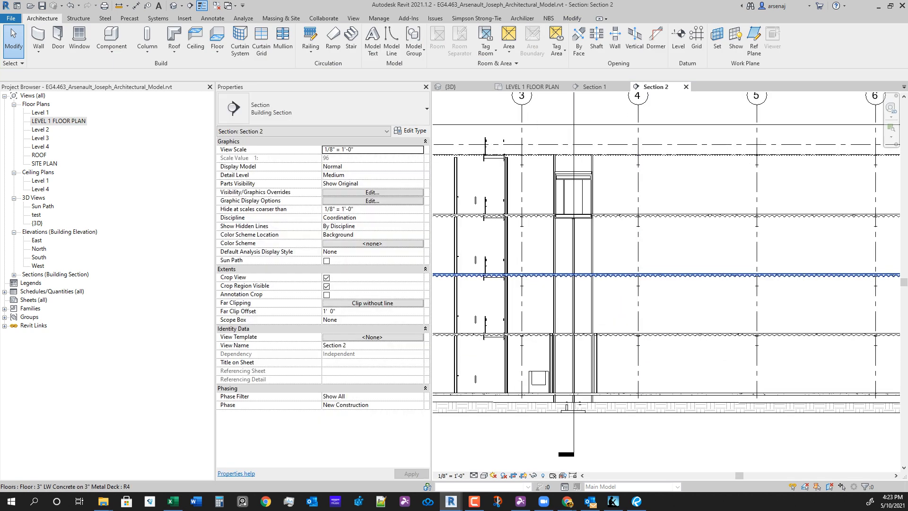
scroll(586, 402, up, 4)
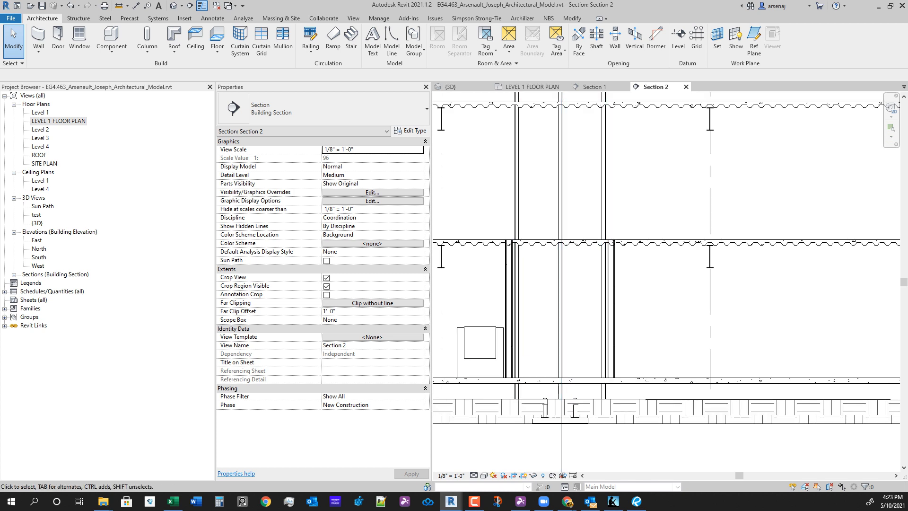
scroll(624, 359, down, 3)
scroll(586, 388, up, 2)
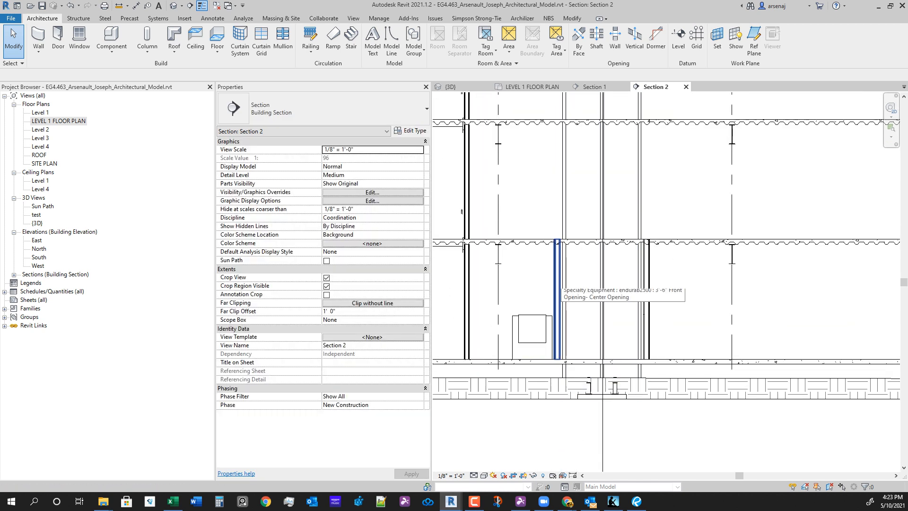
scroll(591, 312, down, 1)
scroll(509, 359, down, 4)
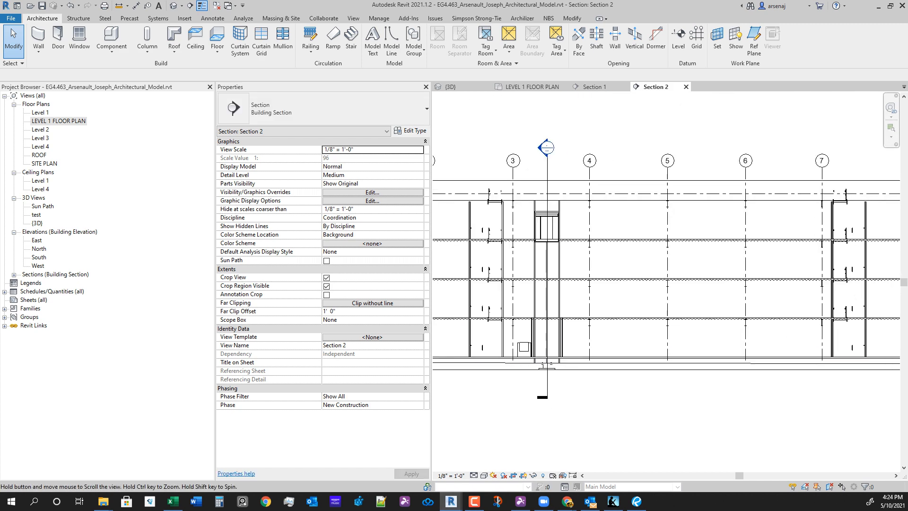
On the Level 1 floor plan, set the top offset of the elevator shaft walls and the adjoining machine room's side and rear walls to -0' 6".
click(531, 87)
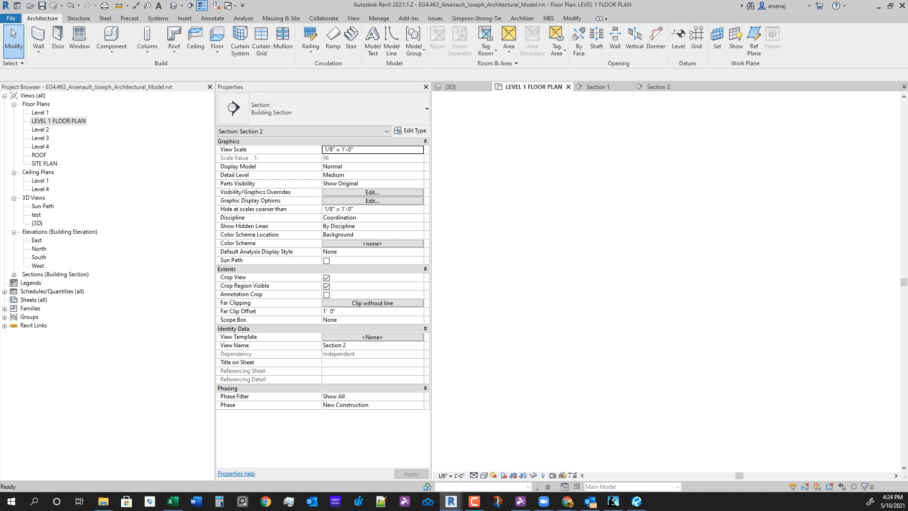
scroll(501, 243, up, 3)
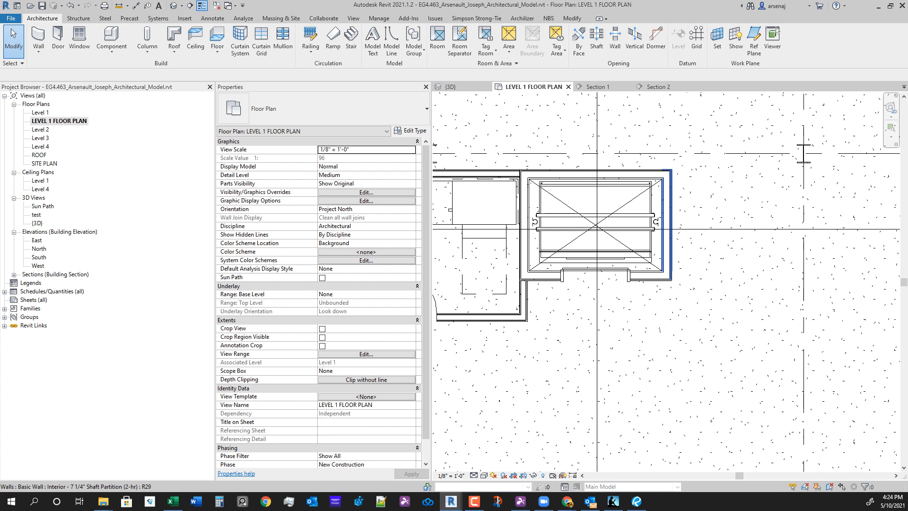
key(Tab)
click(667, 276)
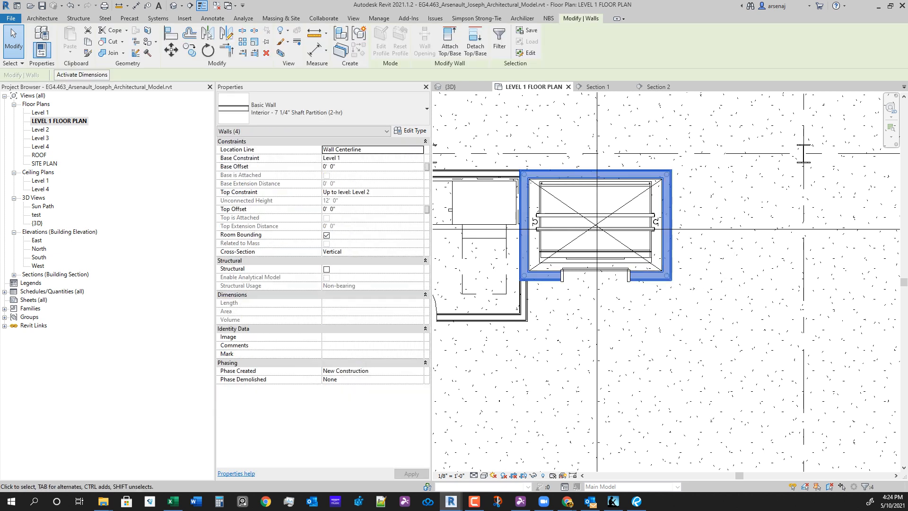
scroll(520, 308, down, 1)
middle_drag(520, 308, 673, 289)
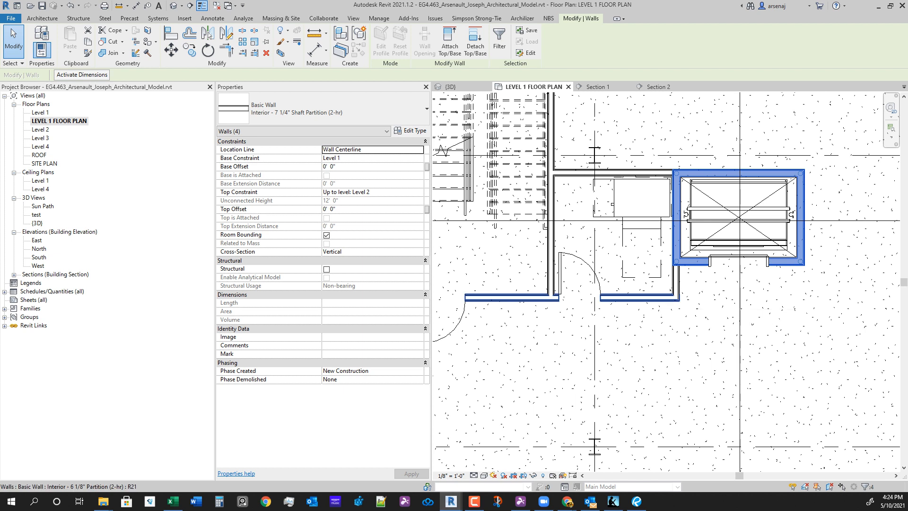
ctrl+click(698, 245)
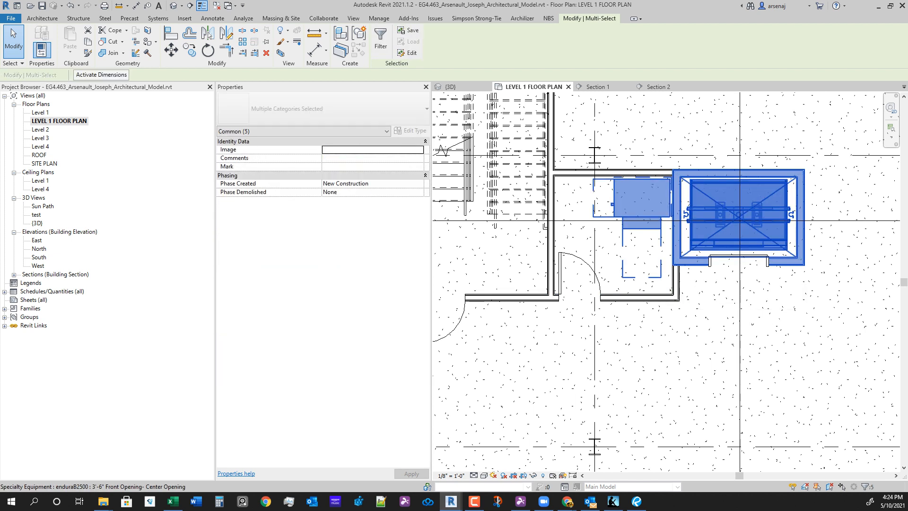
shift+click(677, 261)
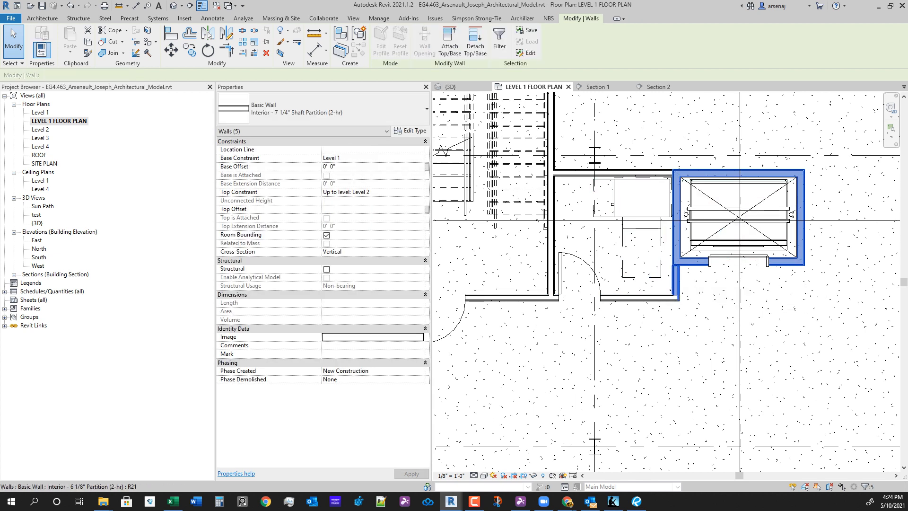
ctrl+click(582, 173)
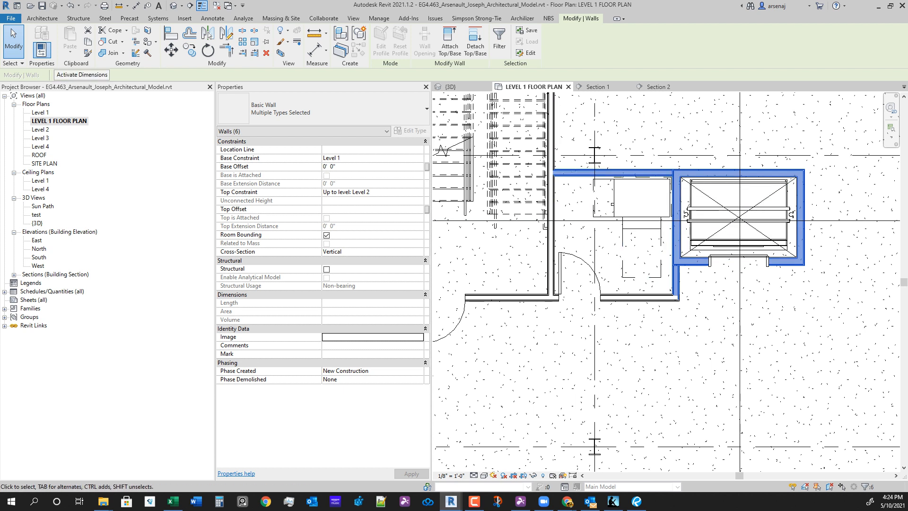
click(354, 209)
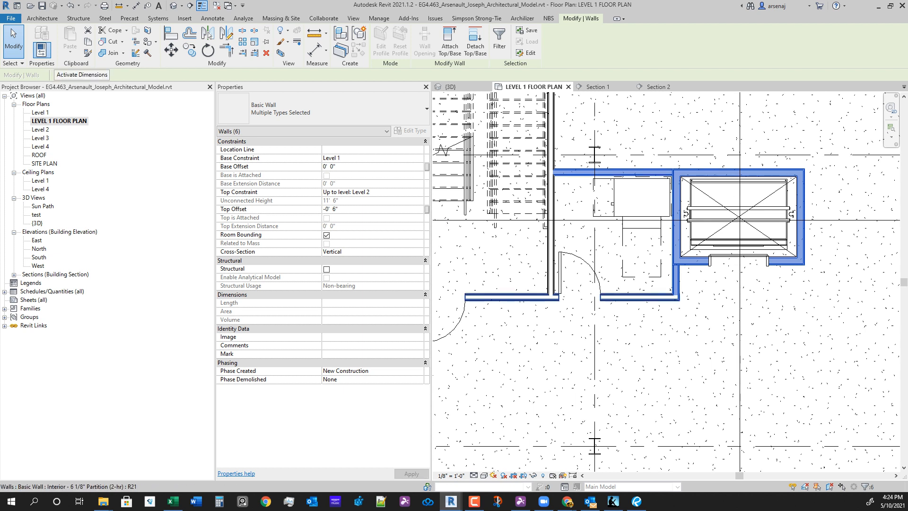
Check the machine room front wall's constraints and examine in Section 1 how the Level 1 walls meet the Level 2 floor deck.
click(544, 298)
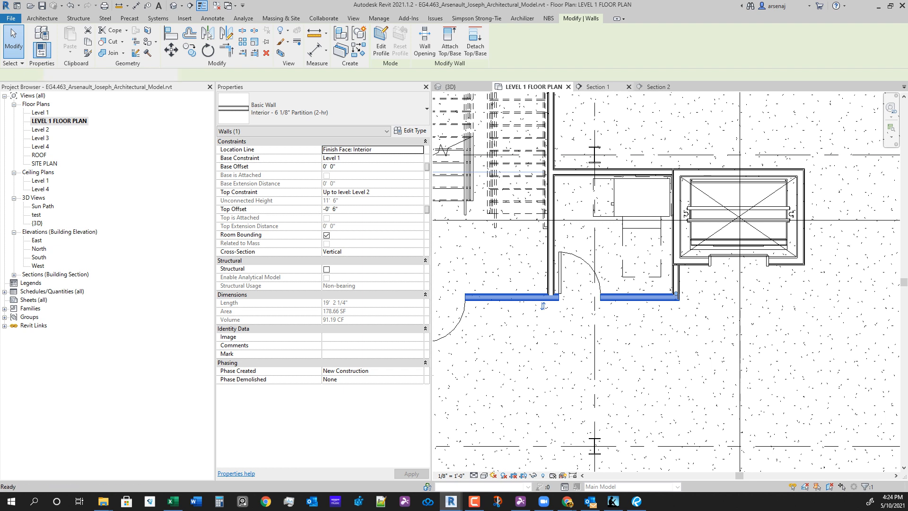
click(595, 86)
scroll(574, 331, up, 6)
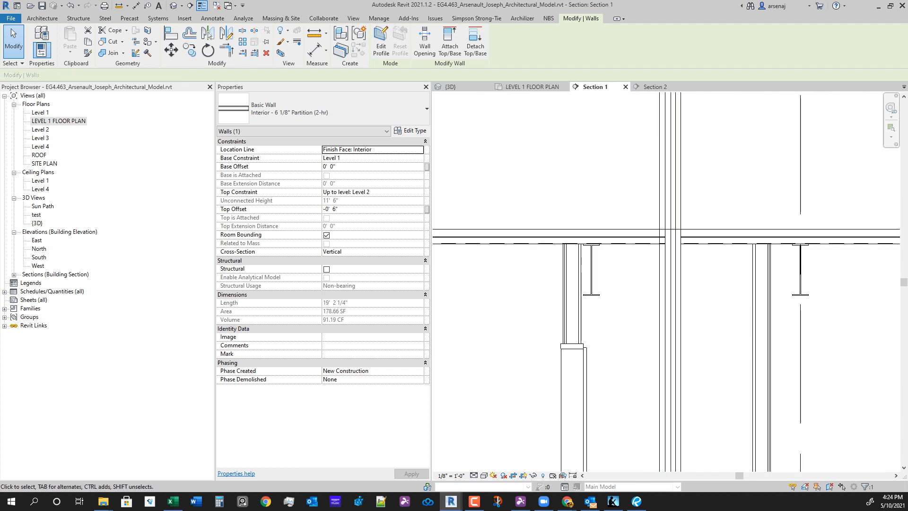
scroll(666, 282, down, 4)
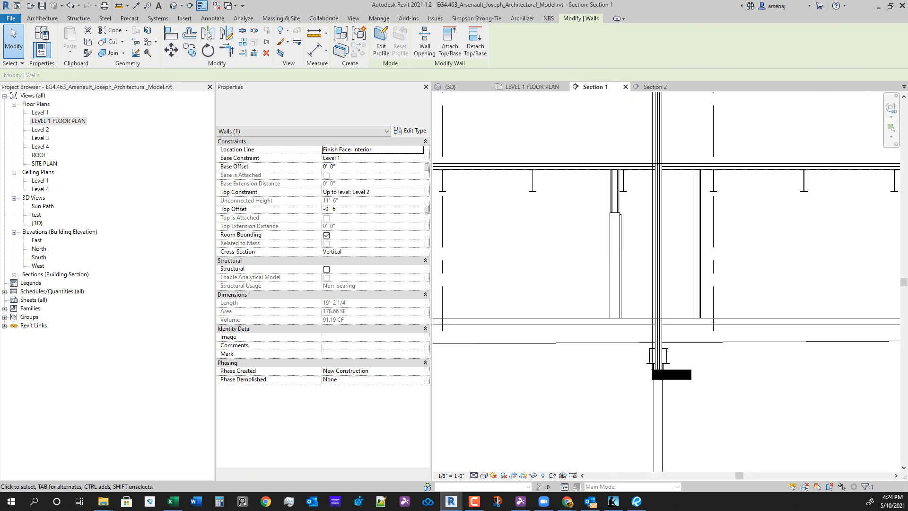
scroll(623, 284, up, 2)
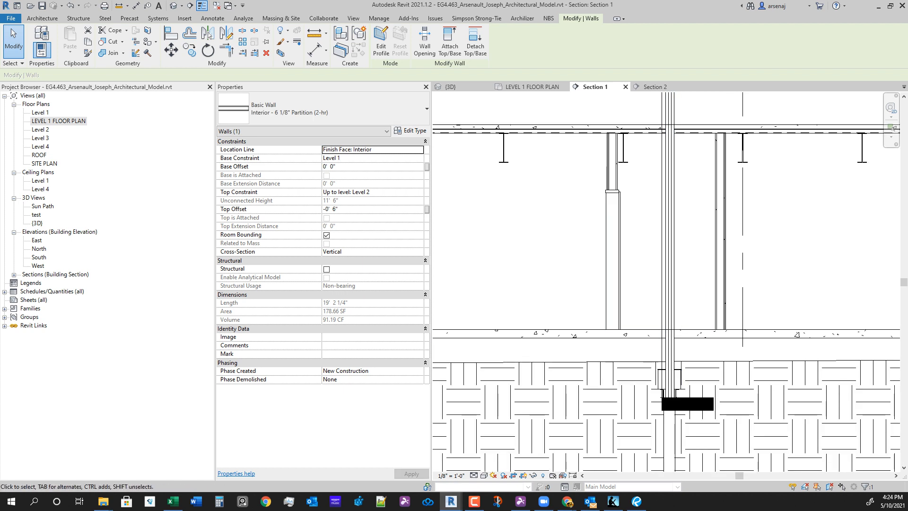
middle_drag(623, 284, 619, 318)
scroll(620, 318, down, 1)
scroll(619, 215, up, 4)
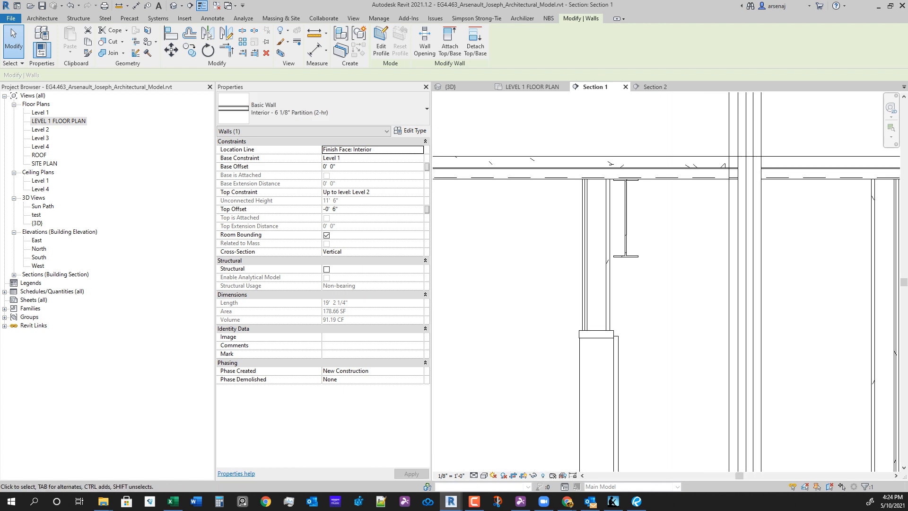
scroll(642, 198, down, 3)
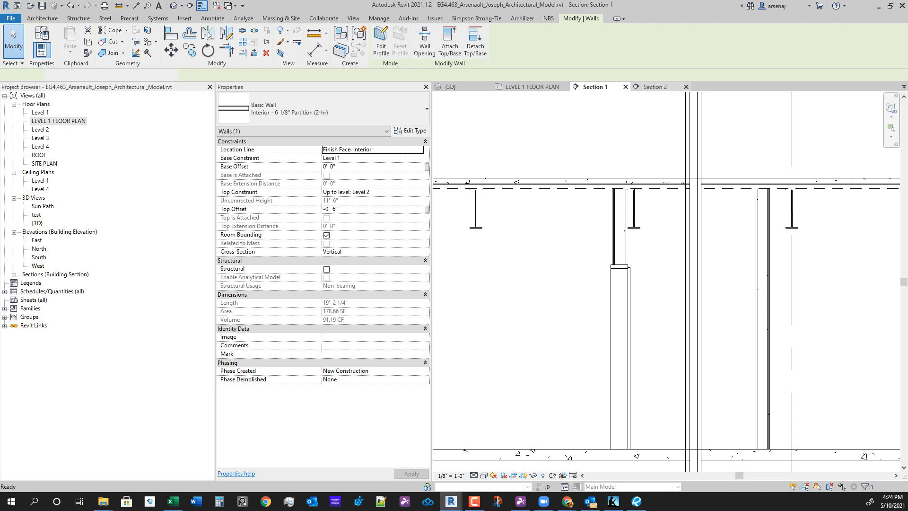
Extend the lower crop boundary of Section 2 downward to take in the elevator pit and the jack below it.
click(656, 87)
scroll(525, 346, up, 5)
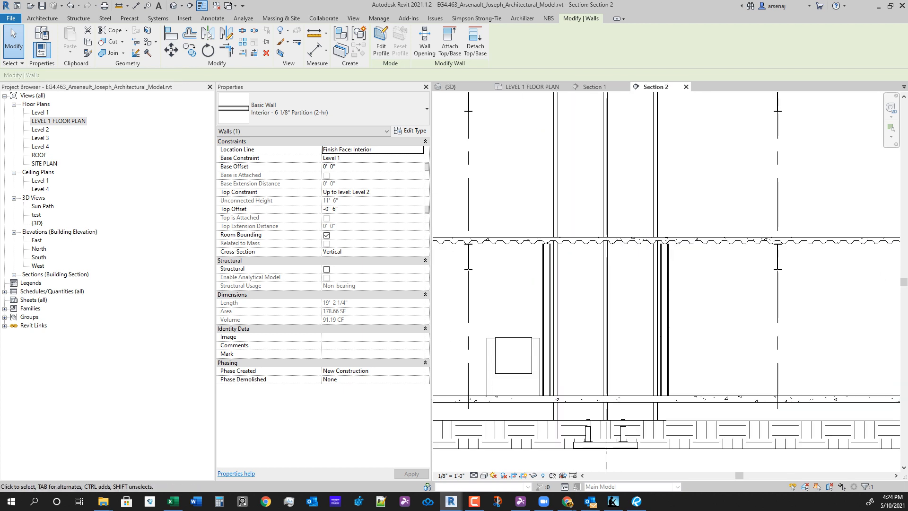
scroll(520, 217, down, 2)
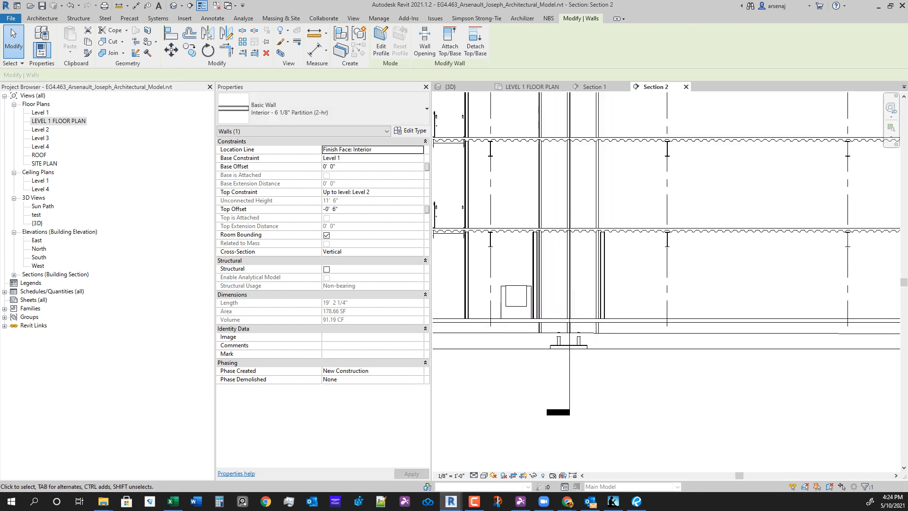
scroll(691, 351, down, 3)
middle_drag(691, 354, 650, 276)
click(737, 276)
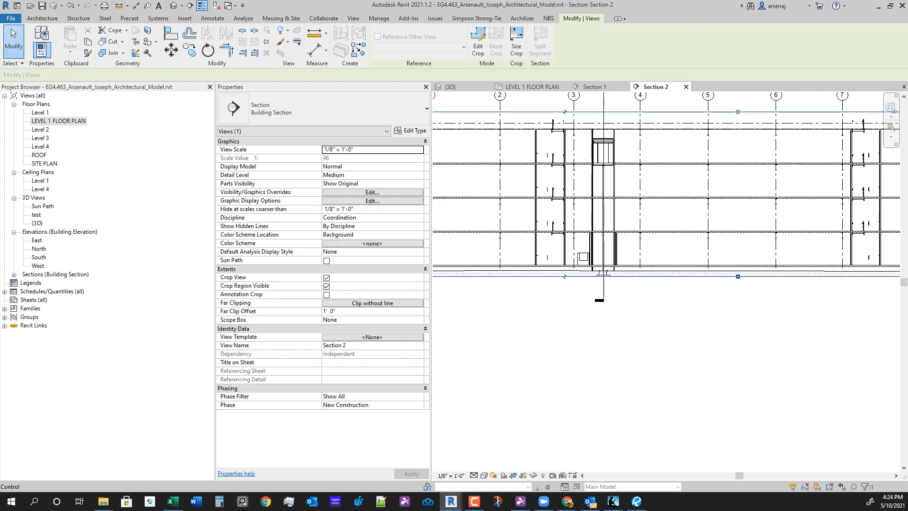
drag(737, 276, 737, 363)
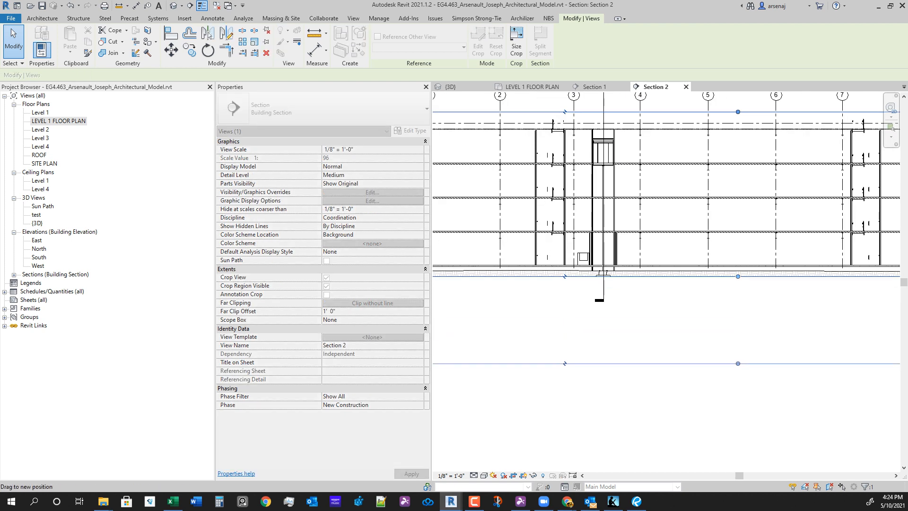
scroll(609, 284, up, 3)
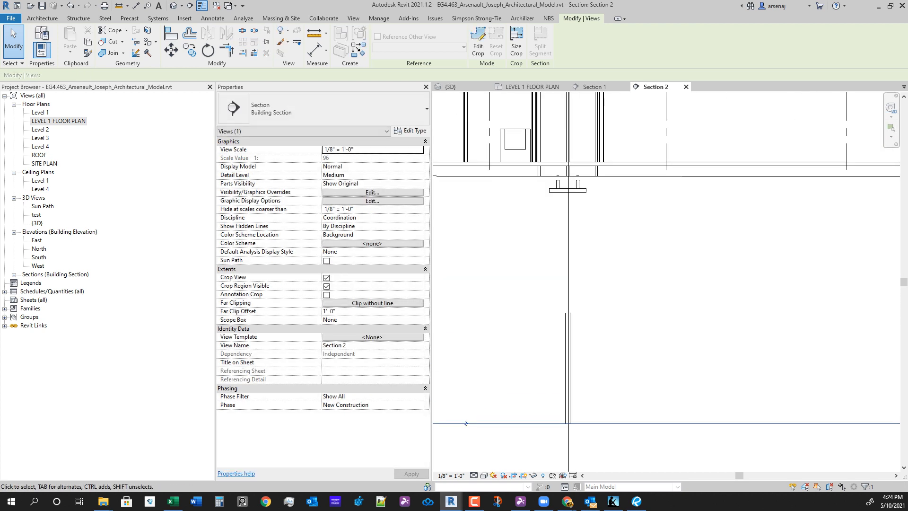
scroll(569, 242, up, 2)
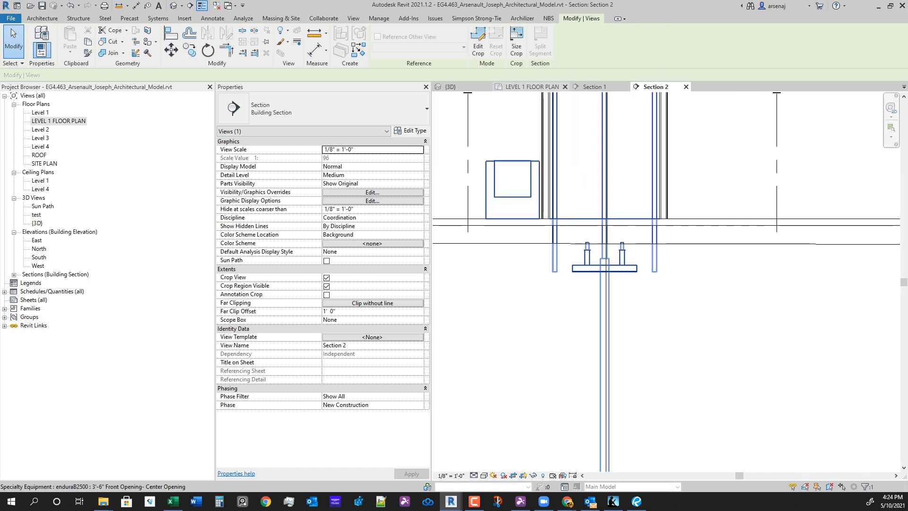
Return to the Level 1 floor plan and examine the elevator shaft, machine room and stair layout.
click(531, 87)
scroll(765, 214, down, 2)
middle_drag(766, 215, 675, 254)
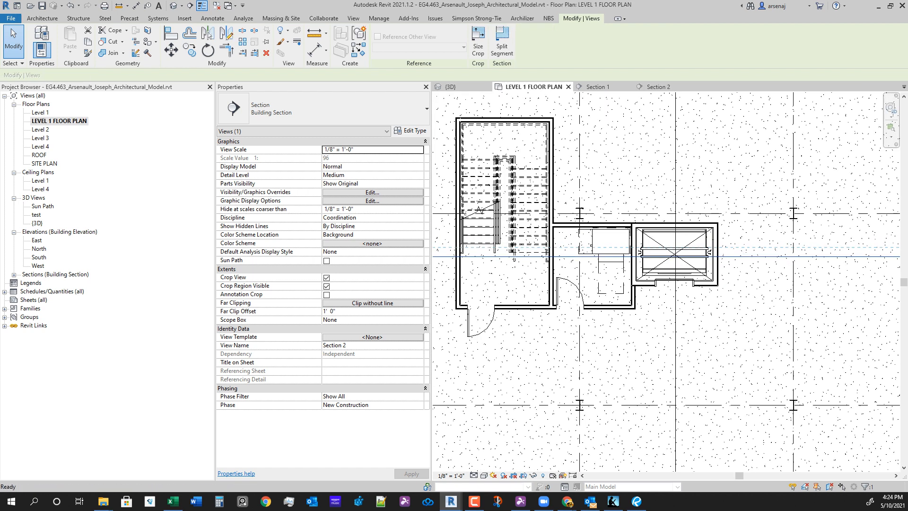
key(Escape)
middle_drag(637, 323, 579, 336)
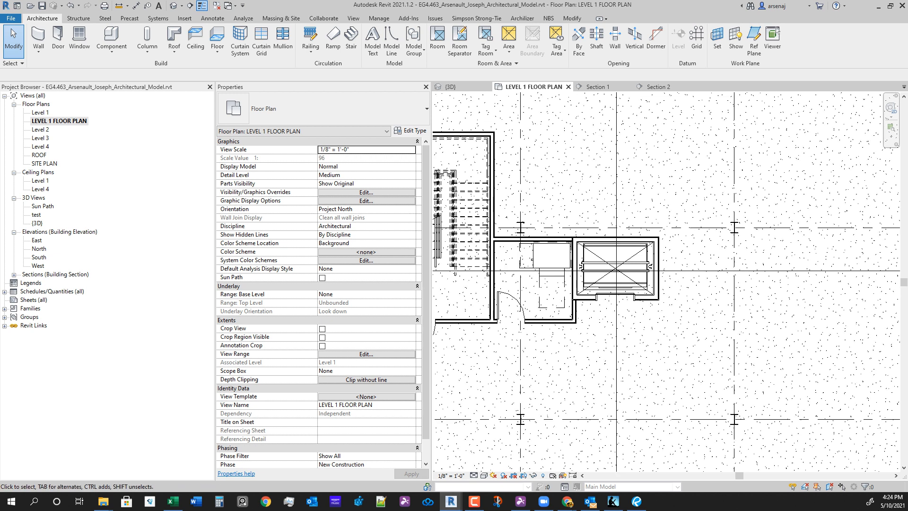
scroll(579, 336, up, 1)
scroll(571, 330, up, 1)
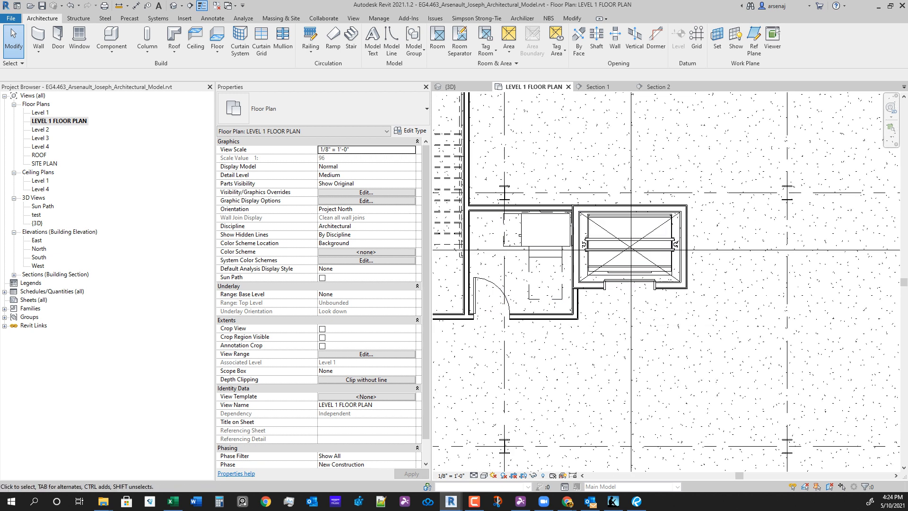
scroll(533, 315, up, 1)
scroll(659, 313, down, 2)
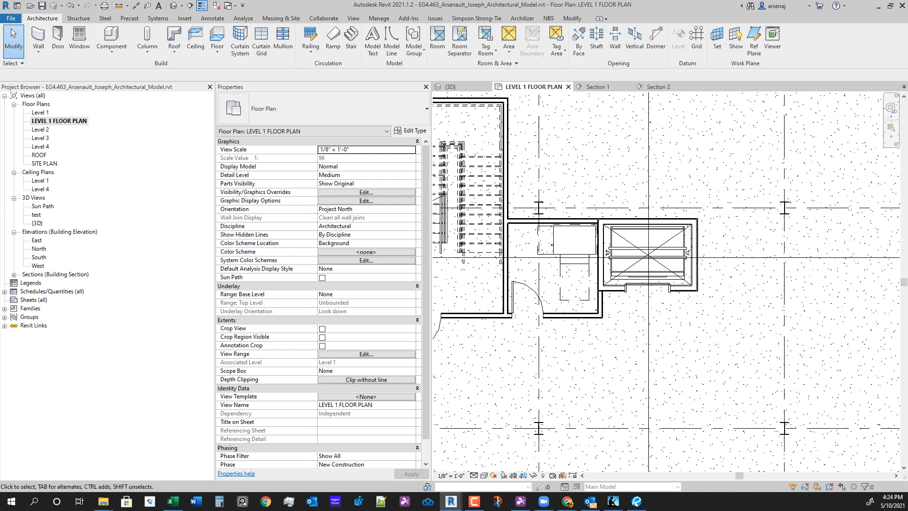
middle_drag(659, 313, 580, 312)
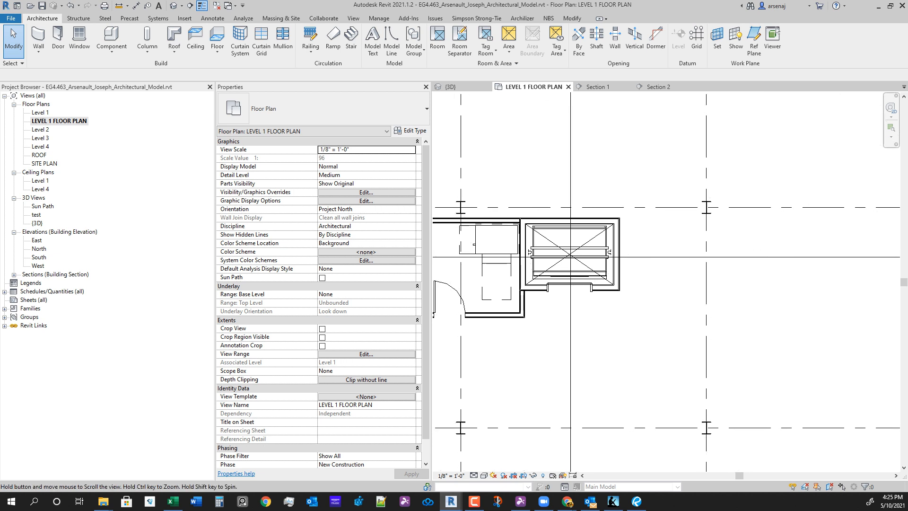
scroll(816, 281, down, 1)
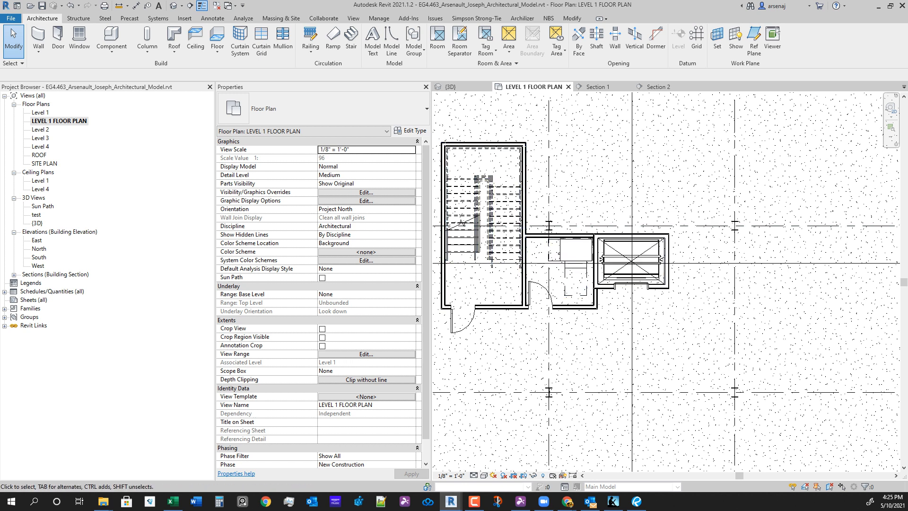
On the Level 2 floor plan, start a shaft opening and sketch its rectangular boundary around the elevator's outer outline.
click(40, 130)
double_click(40, 130)
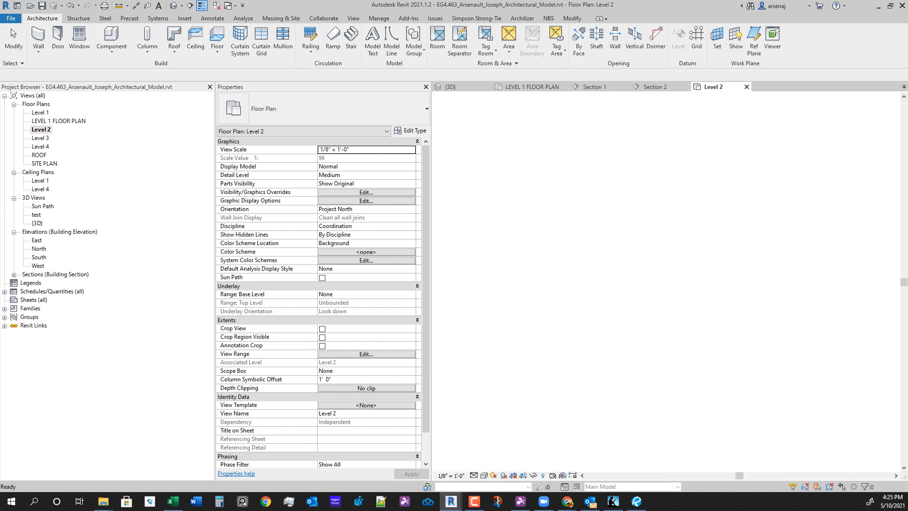
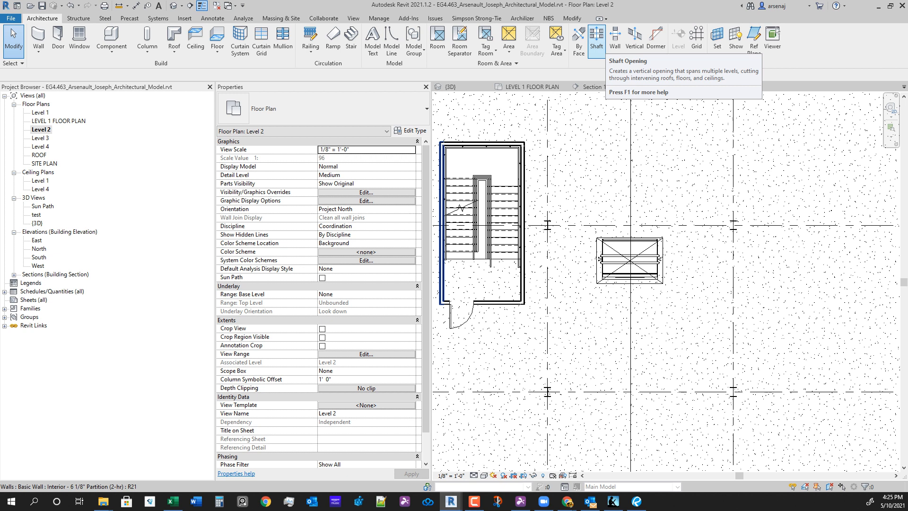
click(596, 40)
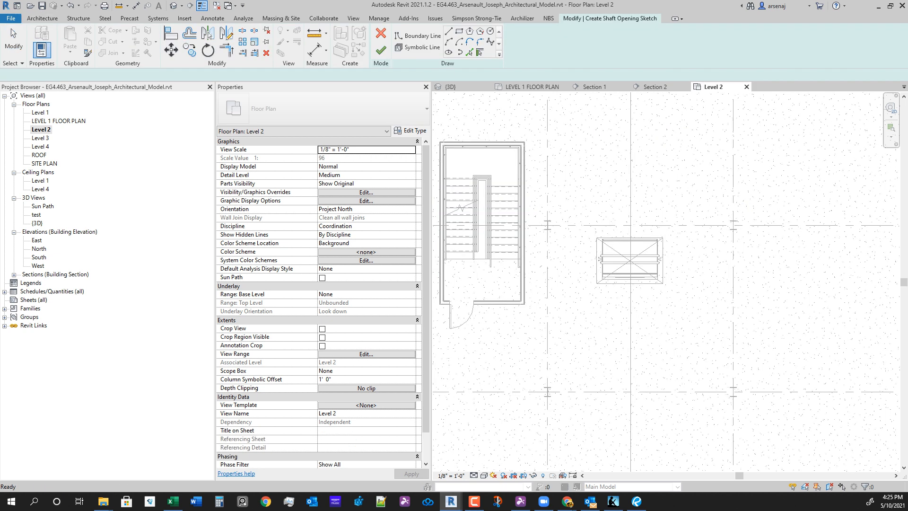
click(459, 31)
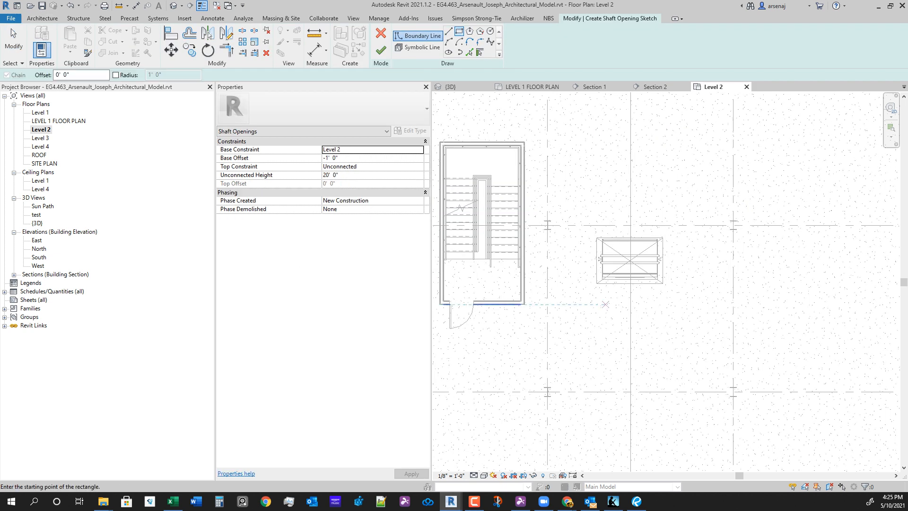
scroll(638, 276, up, 5)
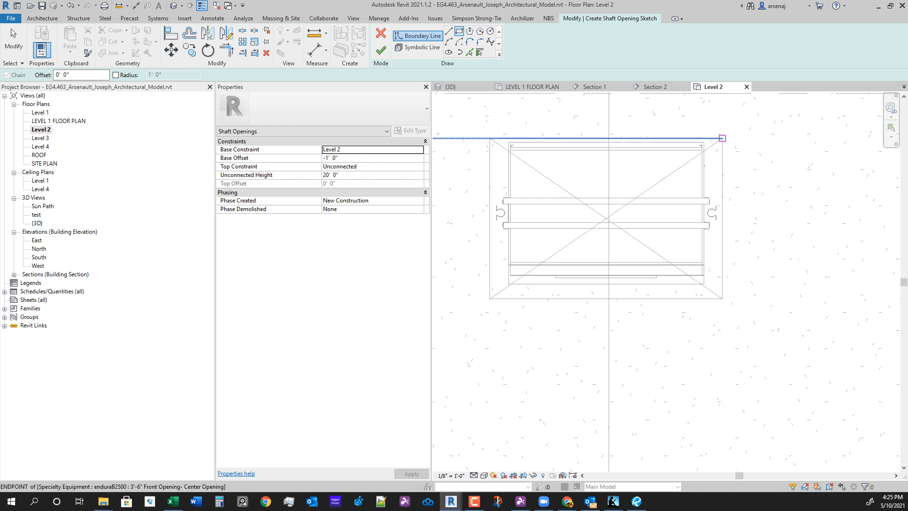
click(722, 138)
click(490, 298)
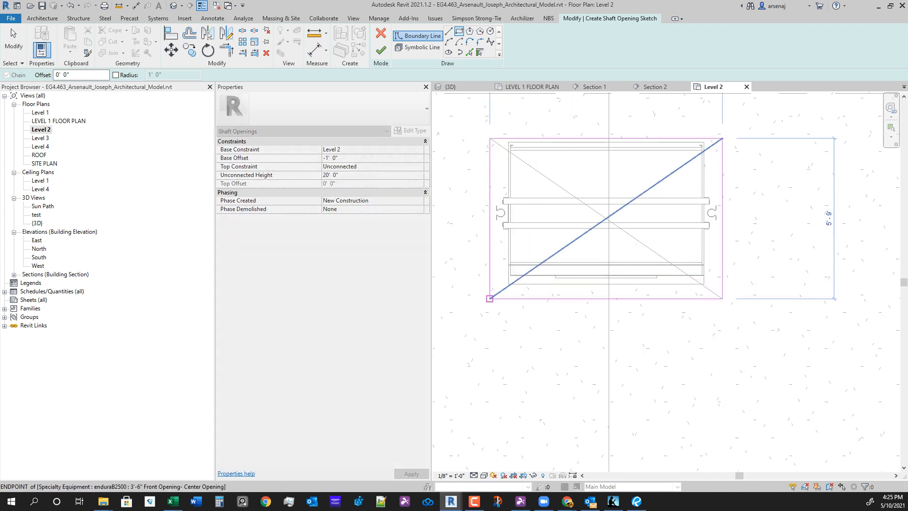
key(Escape)
key(Escape)
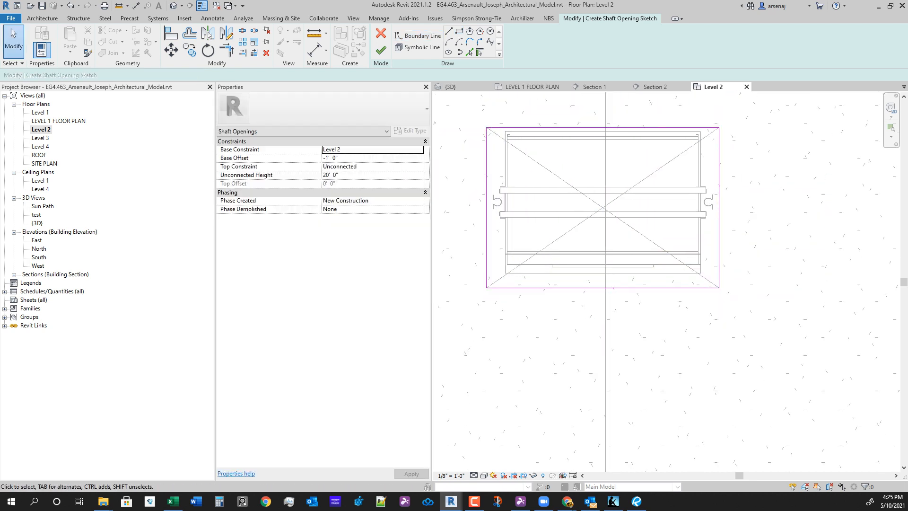
Switch to the elevator drawing in Revu, check the pit depth in Section View A-A, and return to the Revit model.
click(373, 158)
key(alt+Tab)
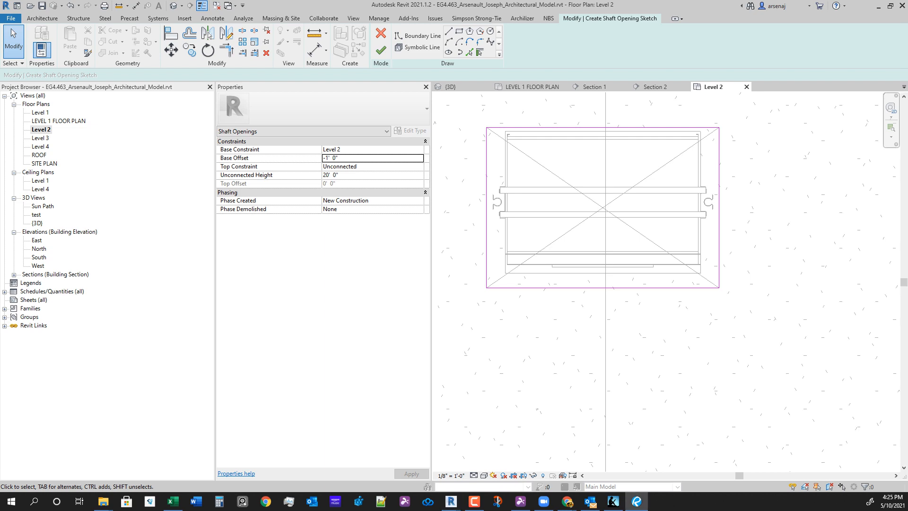
scroll(611, 234, up, 4)
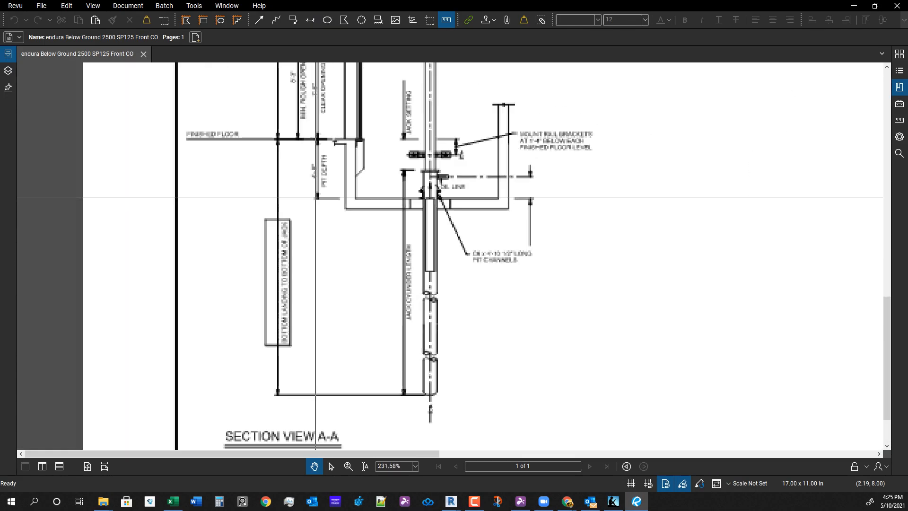
drag(538, 206, 545, 223)
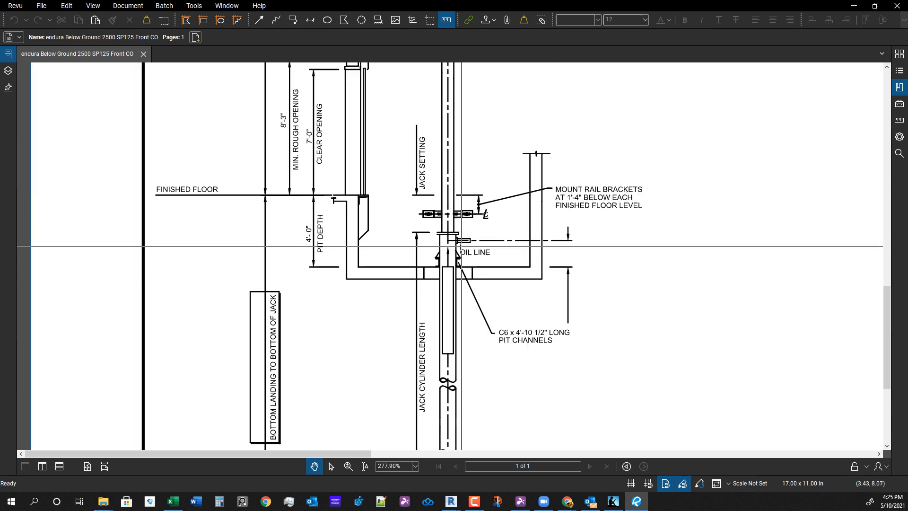
scroll(501, 255, down, 5)
scroll(475, 279, up, 4)
scroll(475, 279, down, 4)
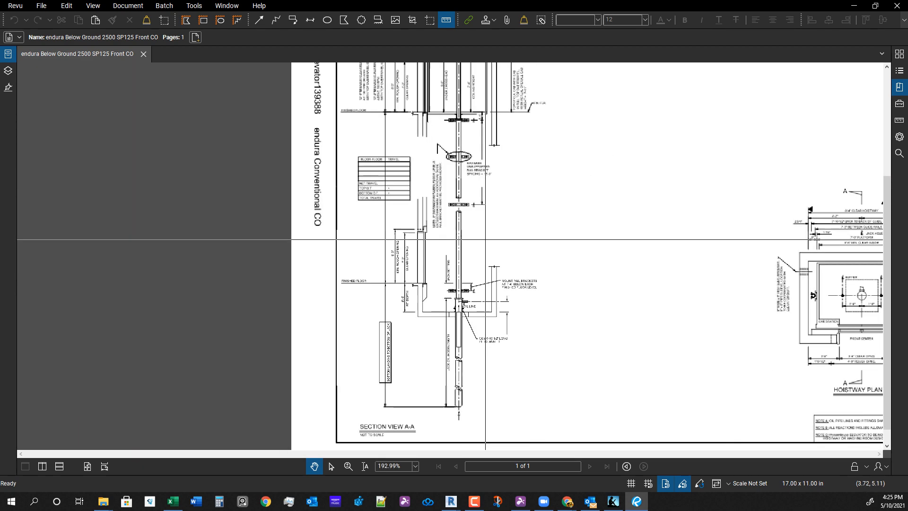
scroll(512, 322, up, 4)
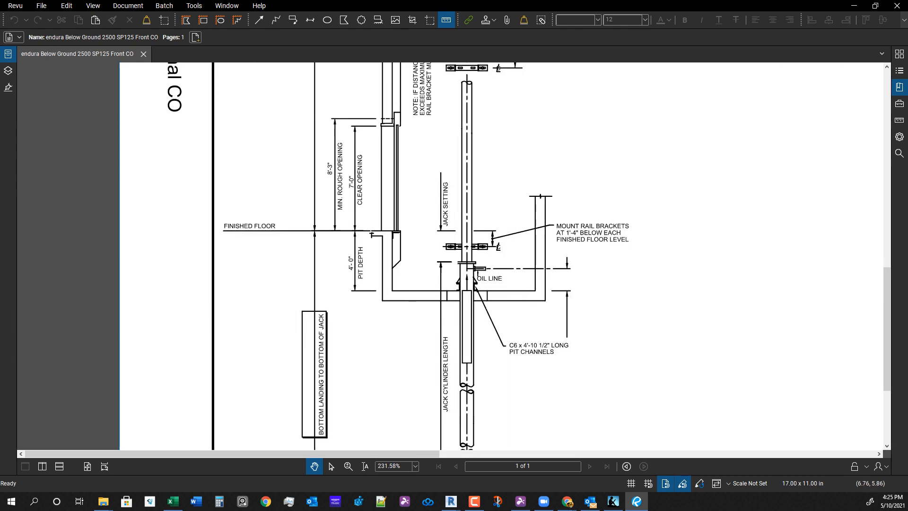
drag(567, 5, 907, 2)
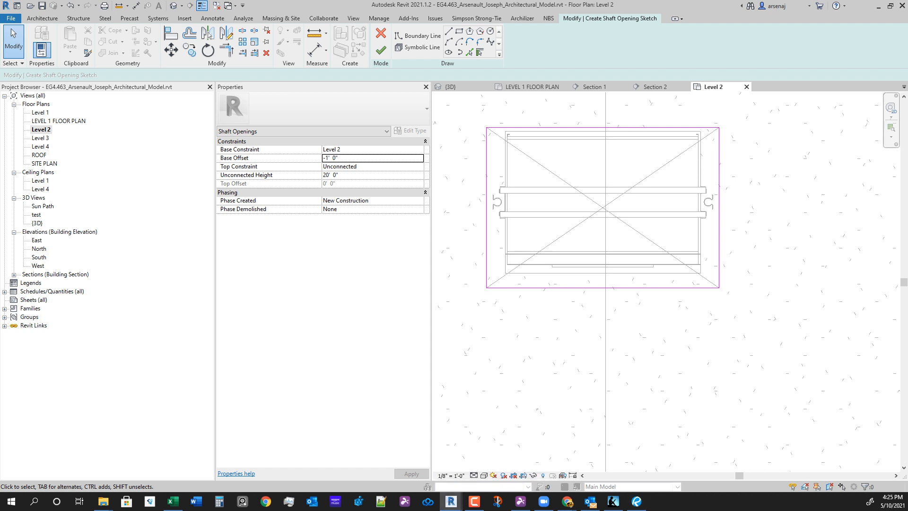
Constrain the shaft opening from Level 1 with a -4' 0" base offset up to Level 4, and finish its sketch.
scroll(666, 300, down, 3)
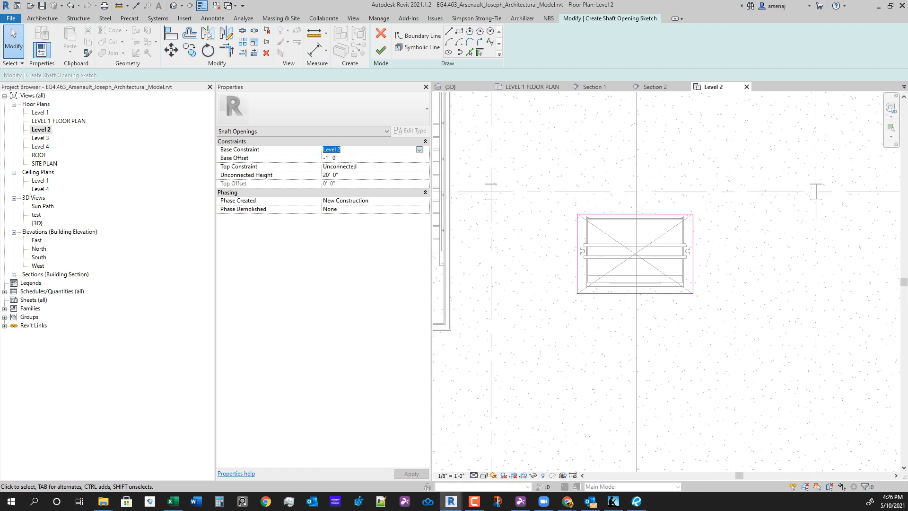
click(420, 150)
click(360, 157)
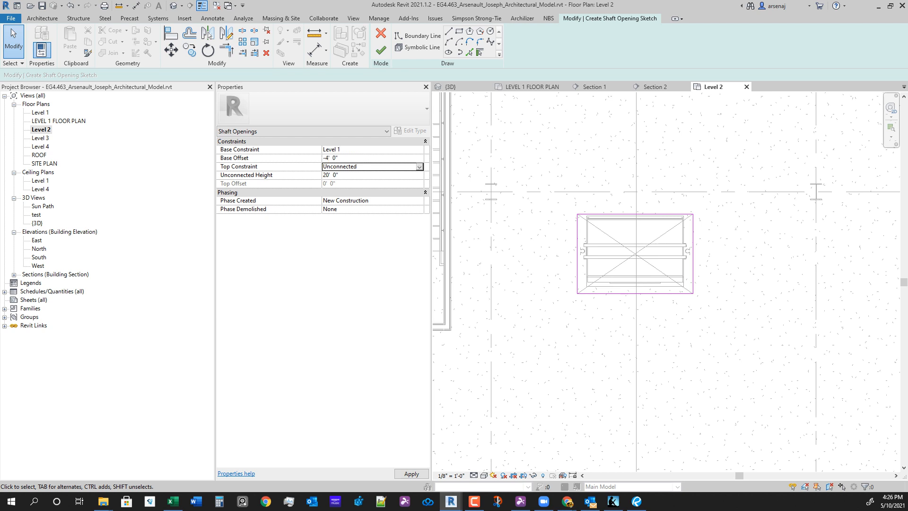
click(419, 167)
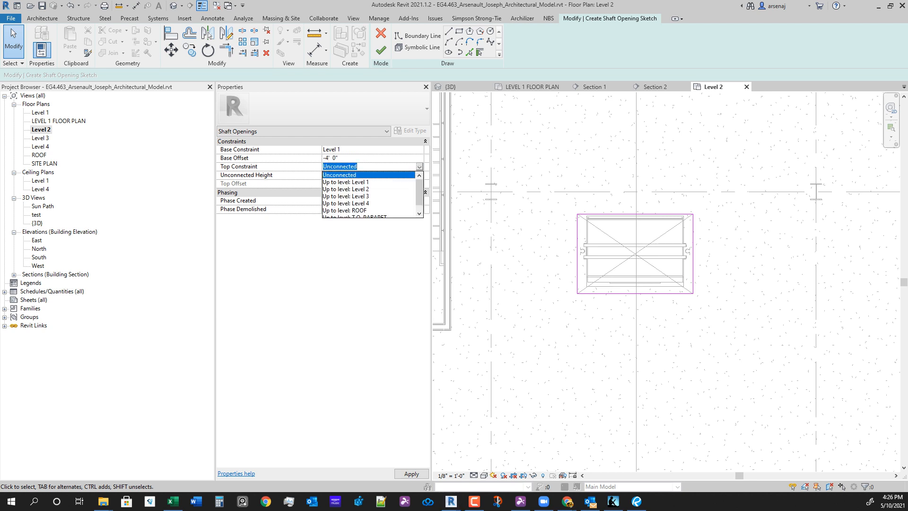
click(346, 203)
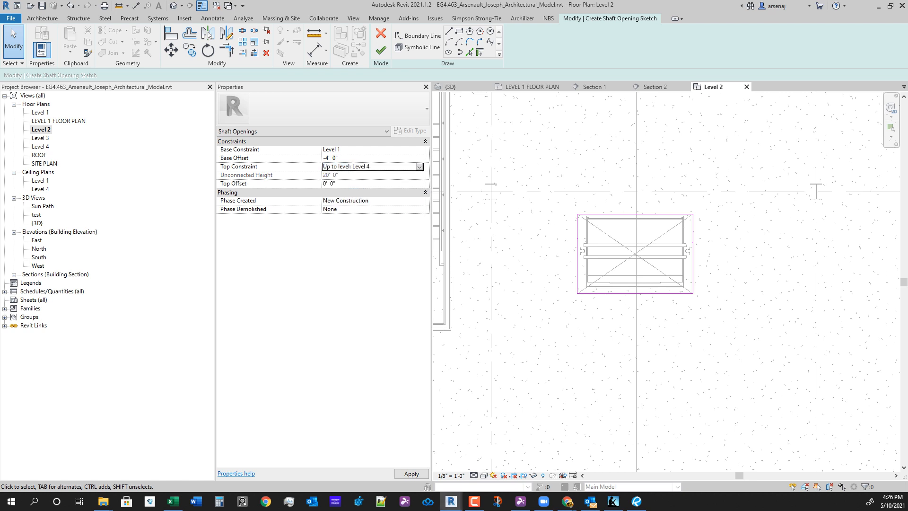
click(381, 50)
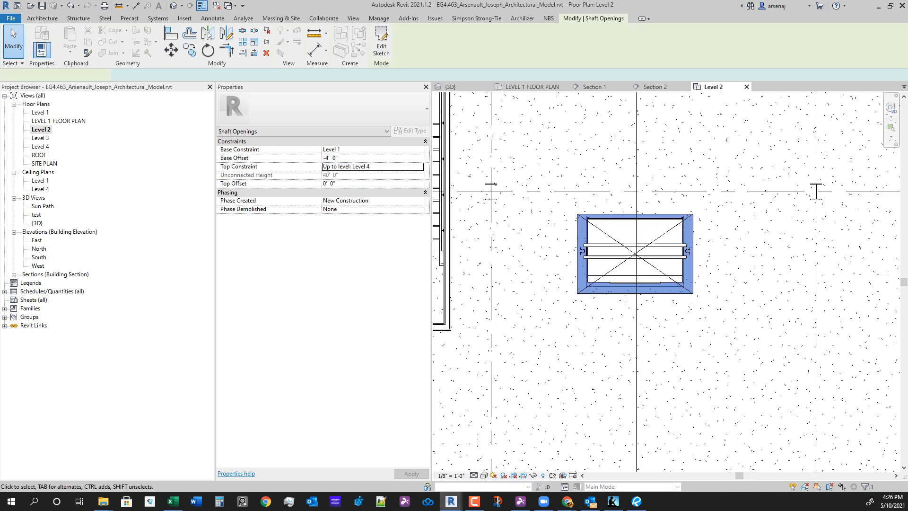
Open Section 1 from its section line through the elevator on the Level 2 floor plan.
scroll(651, 316, down, 3)
scroll(650, 316, up, 1)
middle_drag(651, 316, 636, 279)
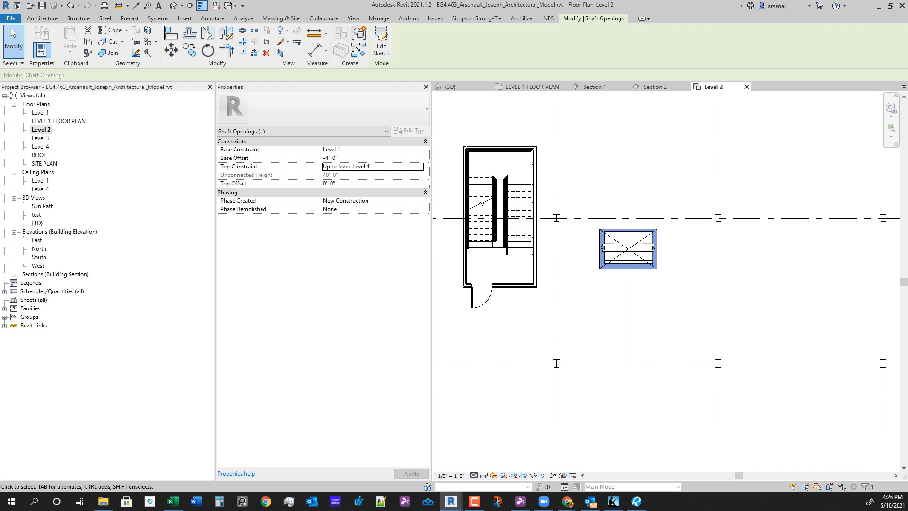
click(630, 296)
right_click(631, 296)
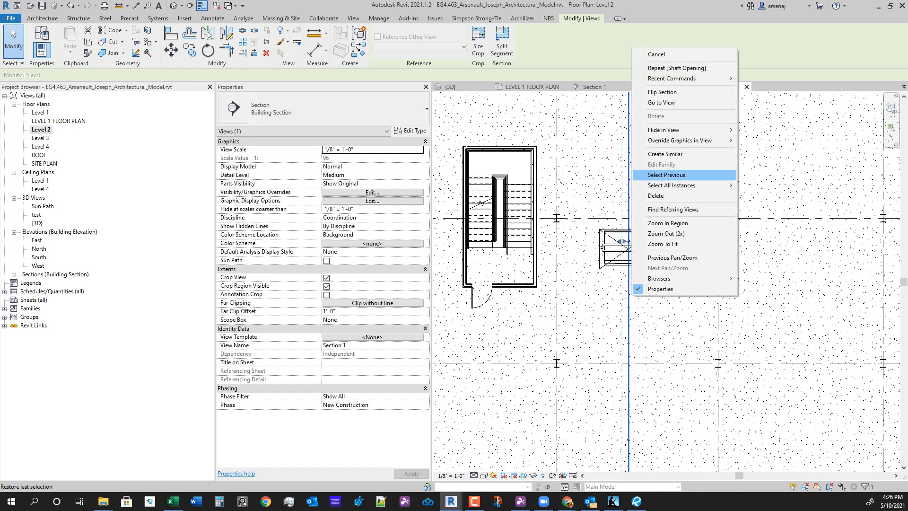
click(664, 102)
Examine in Section 1 how the floor decks meet the elevator shaft from the pit up to the roof.
scroll(566, 334, down, 2)
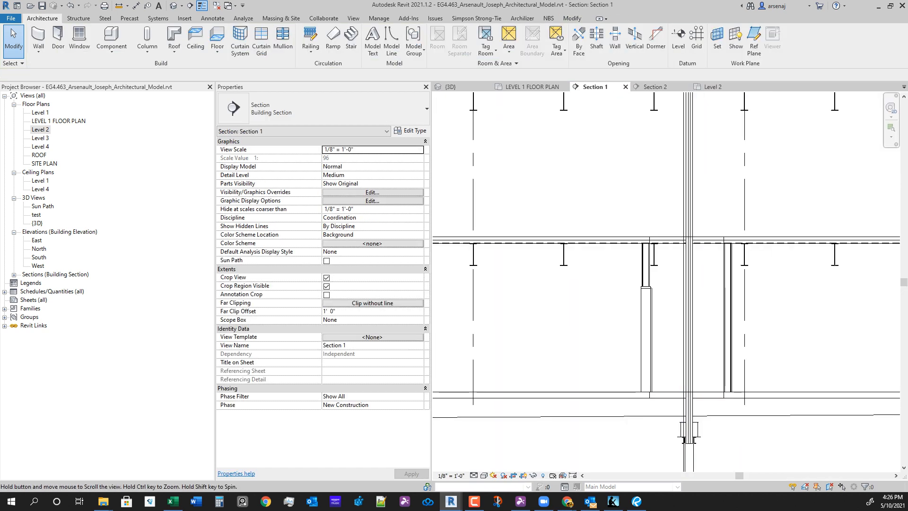
scroll(641, 426, up, 2)
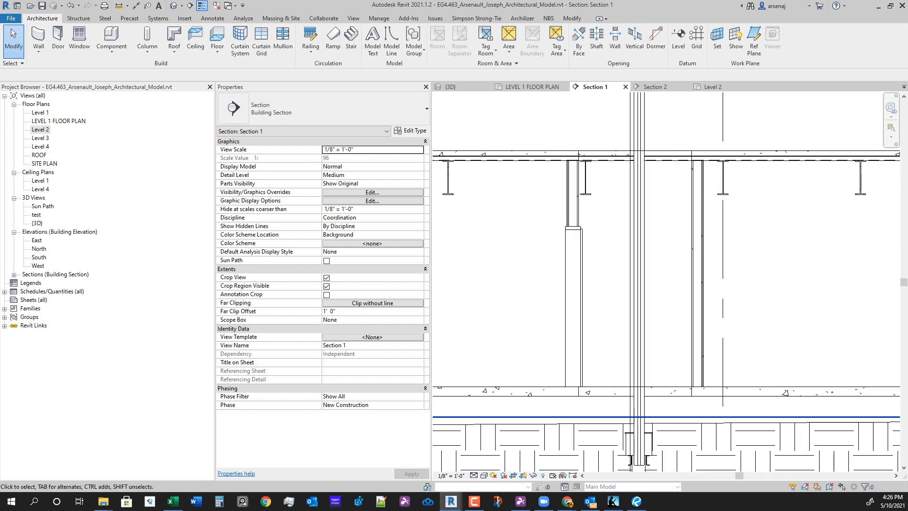
scroll(641, 416, down, 3)
scroll(654, 416, down, 1)
scroll(679, 376, up, 3)
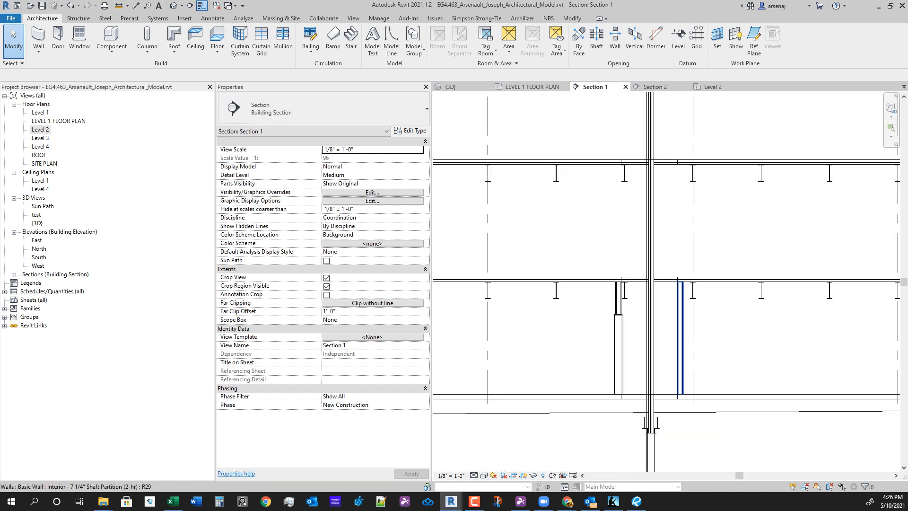
scroll(680, 378, down, 1)
middle_drag(691, 204, 683, 349)
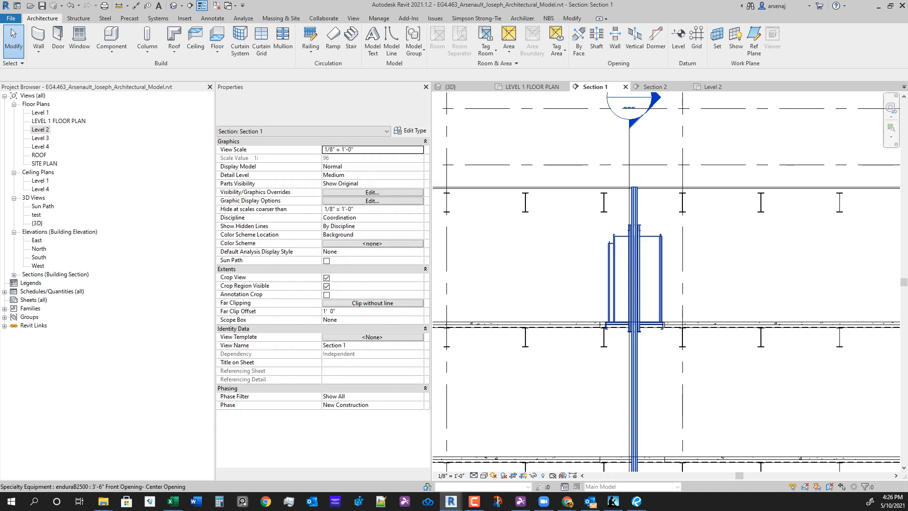
scroll(658, 231, up, 3)
scroll(669, 288, down, 3)
middle_drag(669, 289, 671, 197)
scroll(671, 196, down, 2)
middle_drag(671, 393, 670, 198)
scroll(669, 199, up, 3)
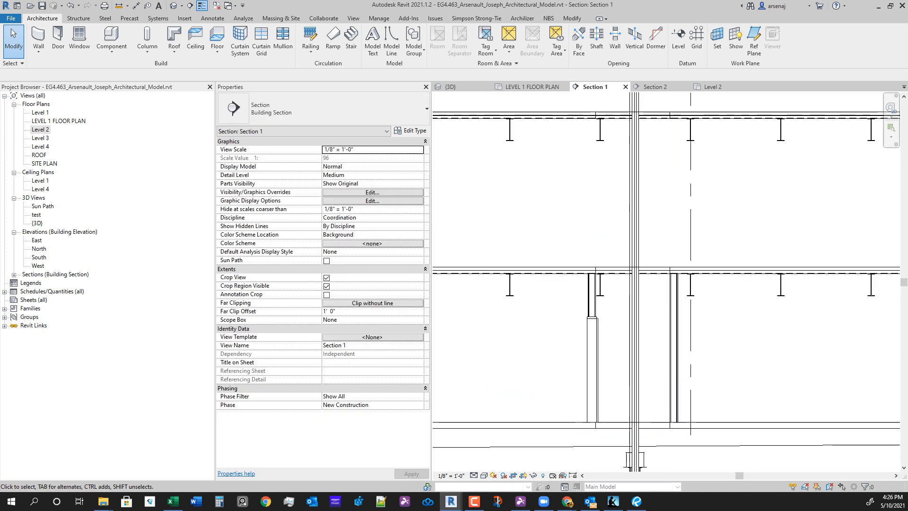
Delete the linked structural model instance whose floor decks cross the elevator shaft in Section 1.
click(658, 270)
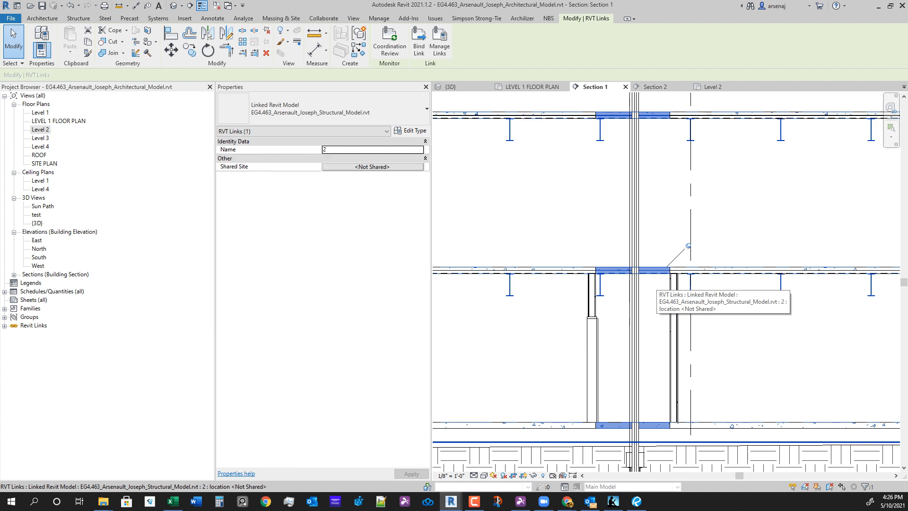
key(Delete)
middle_drag(635, 283, 629, 331)
Select the shaft opening in Section 1 and examine its vertical extent, especially its upper end at the Level 4 floor.
click(663, 271)
scroll(663, 272, down, 2)
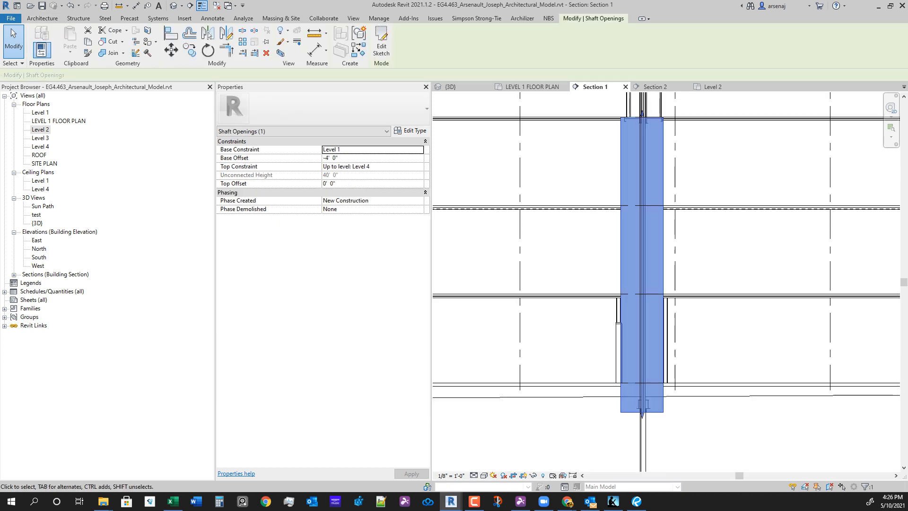
middle_drag(653, 131, 620, 217)
scroll(621, 216, up, 1)
scroll(603, 210, up, 5)
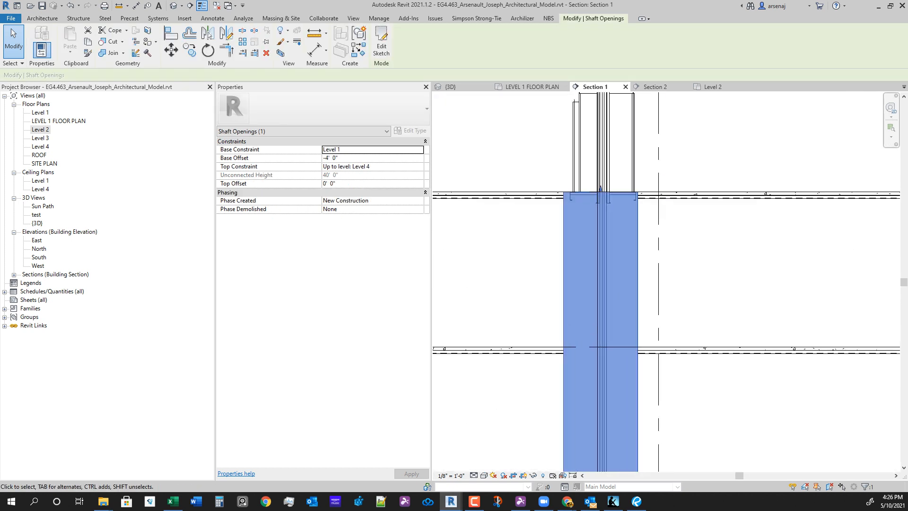
scroll(612, 164, down, 5)
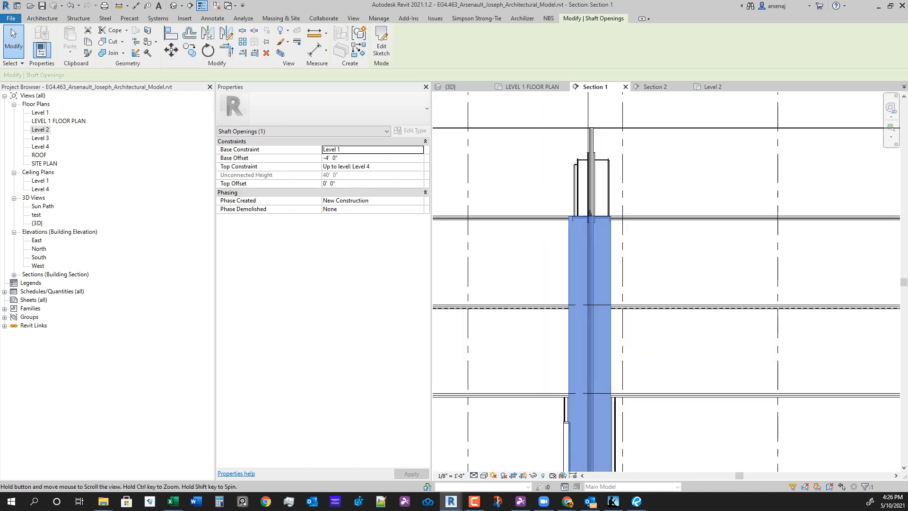
Examine the lower part of the shaft opening in Section 1, from the elevator pit up past Level 2.
key(Escape)
scroll(642, 356, up, 2)
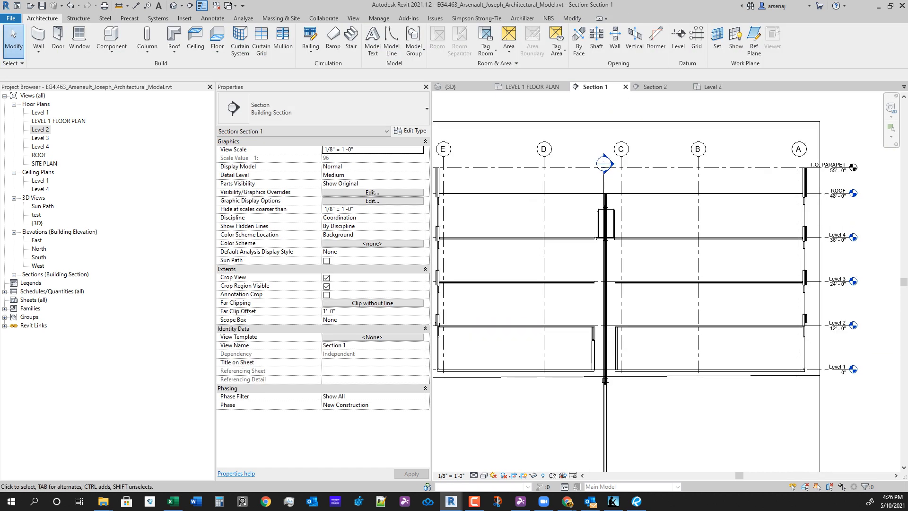
scroll(614, 242, up, 2)
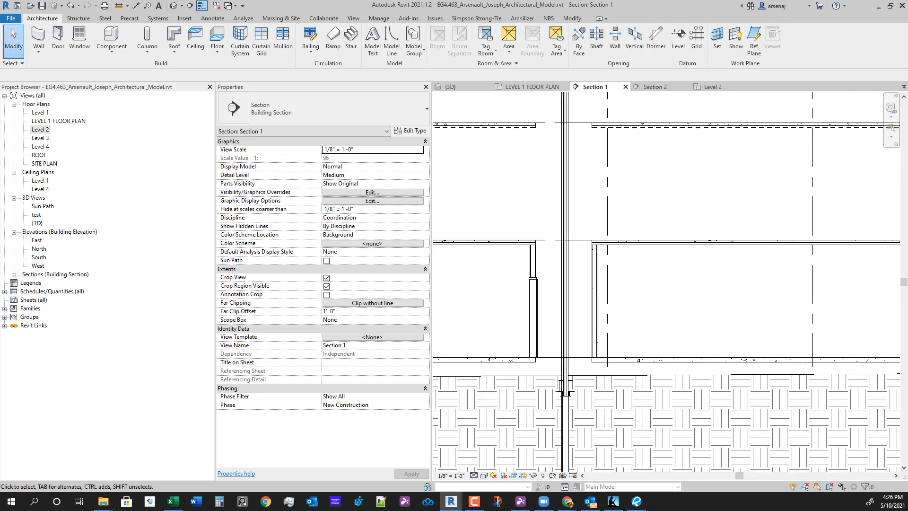
scroll(553, 137, up, 2)
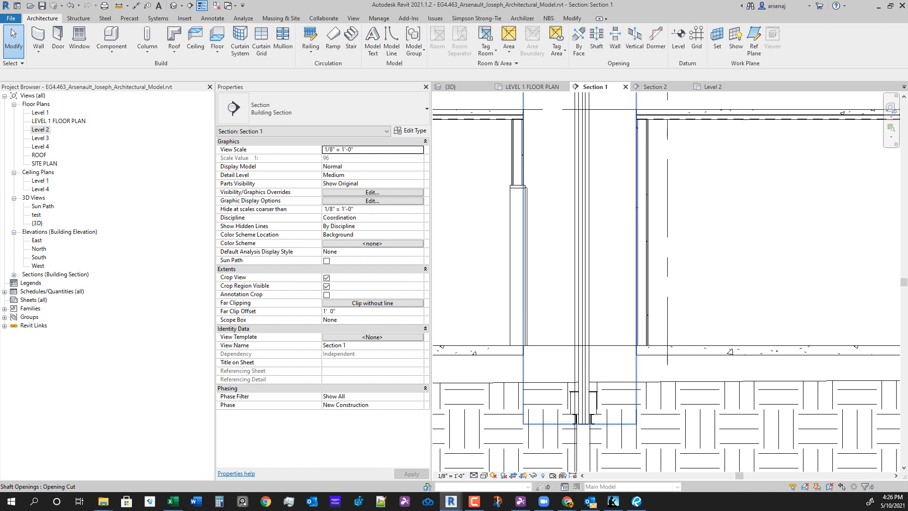
click(635, 368)
key(Escape)
click(603, 424)
key(Escape)
scroll(644, 382, down, 2)
middle_drag(645, 382, 636, 444)
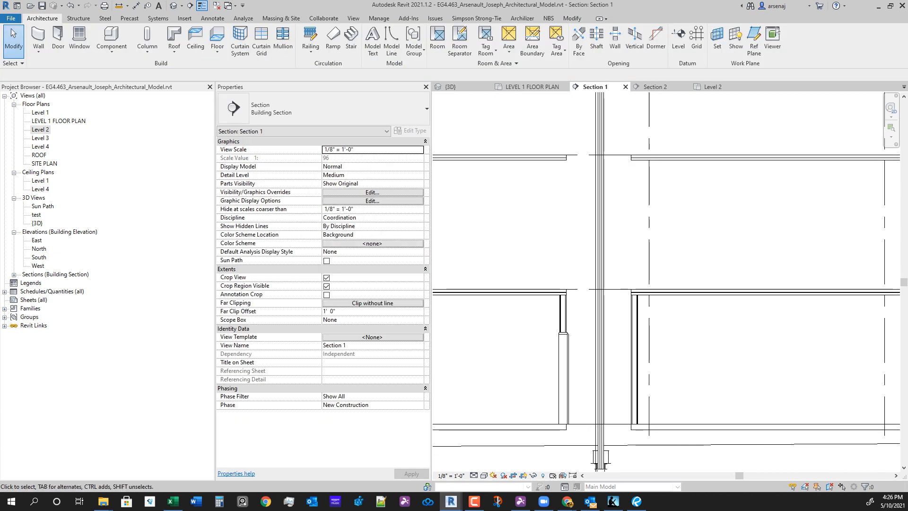
Open the LEVEL 1 FLOOR PLAN and examine the stair, machine room and elevator shaft layout.
click(527, 86)
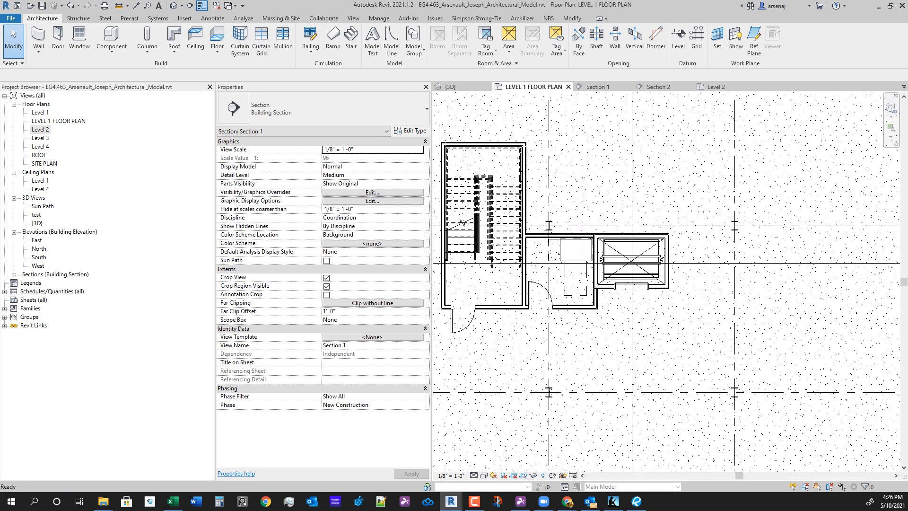
scroll(682, 326, down, 3)
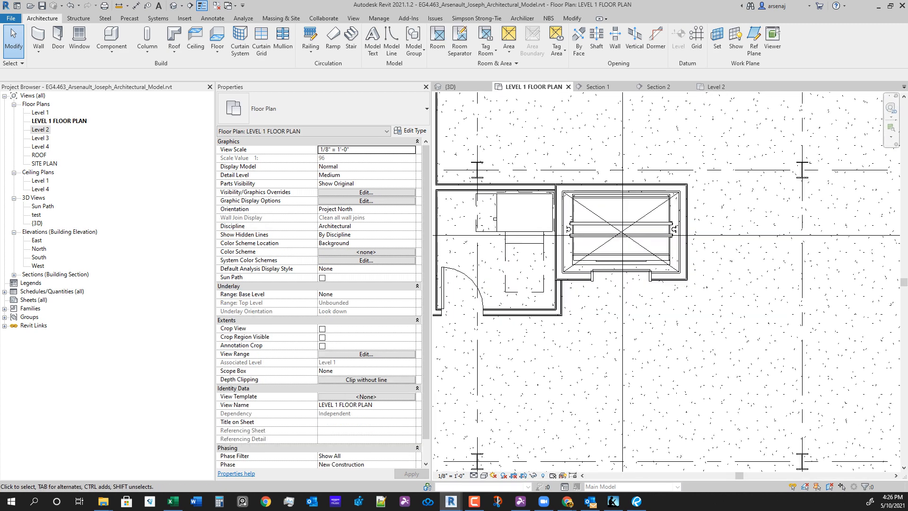
scroll(620, 273, up, 5)
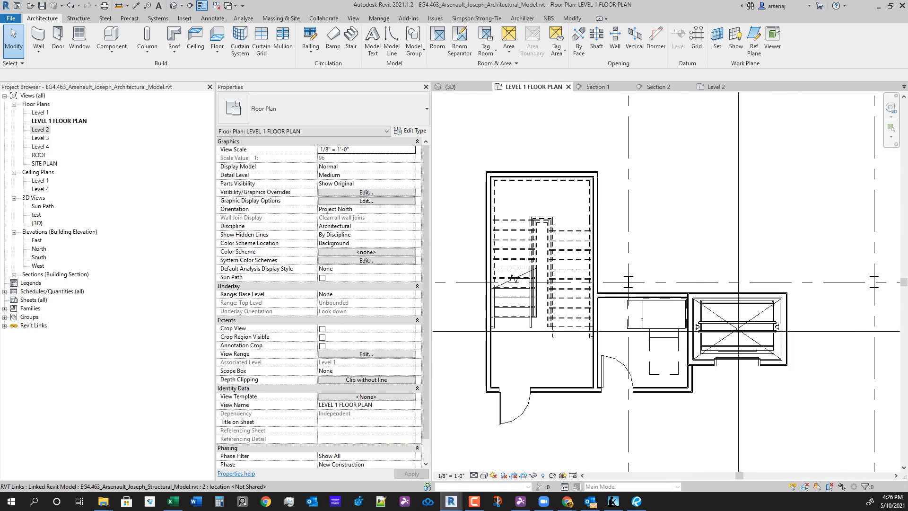
scroll(626, 266, down, 4)
scroll(762, 396, up, 3)
scroll(762, 396, down, 2)
scroll(715, 215, up, 3)
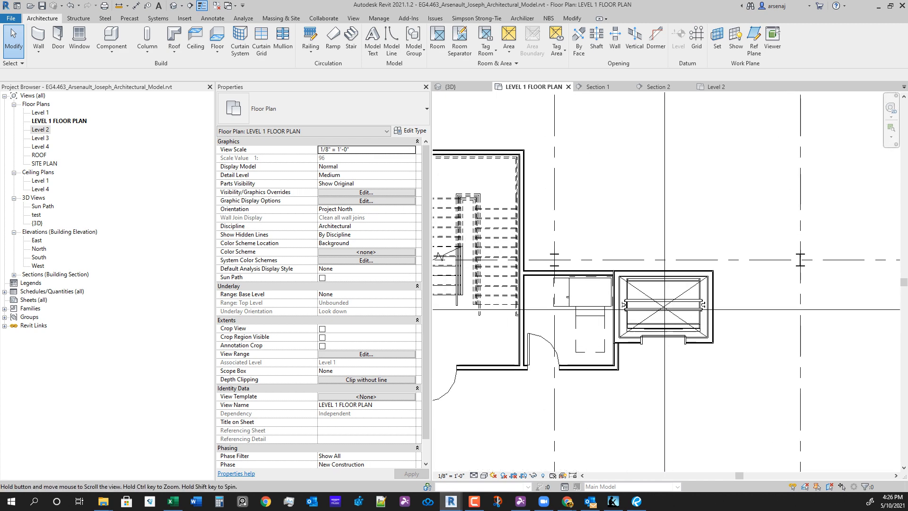
scroll(709, 359, down, 2)
scroll(561, 253, up, 2)
scroll(554, 236, down, 1)
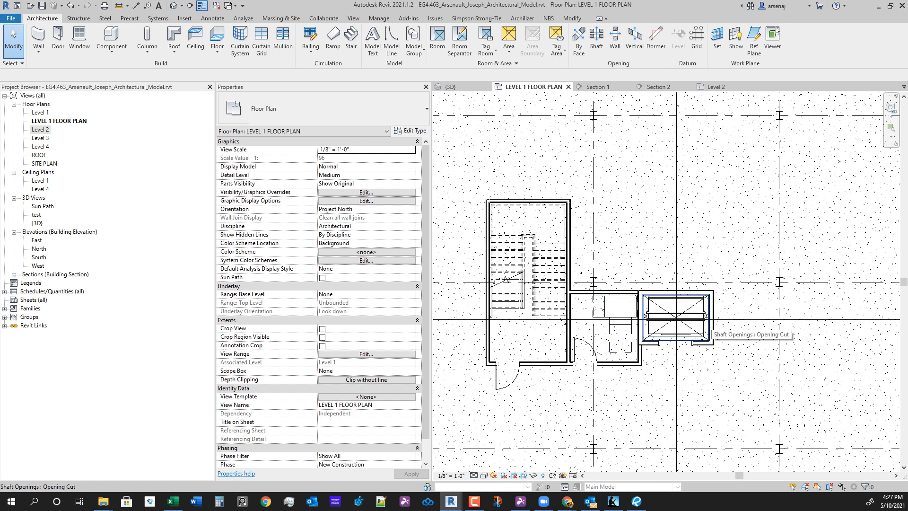
Select the elevator's shaft opening in the Level 1 plan and check its location relative to the building's second stair.
click(707, 326)
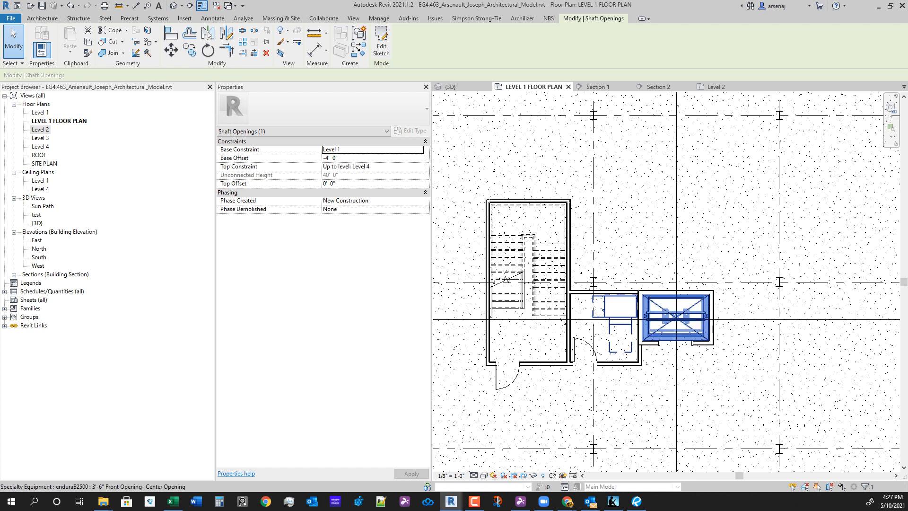
scroll(444, 335, down, 4)
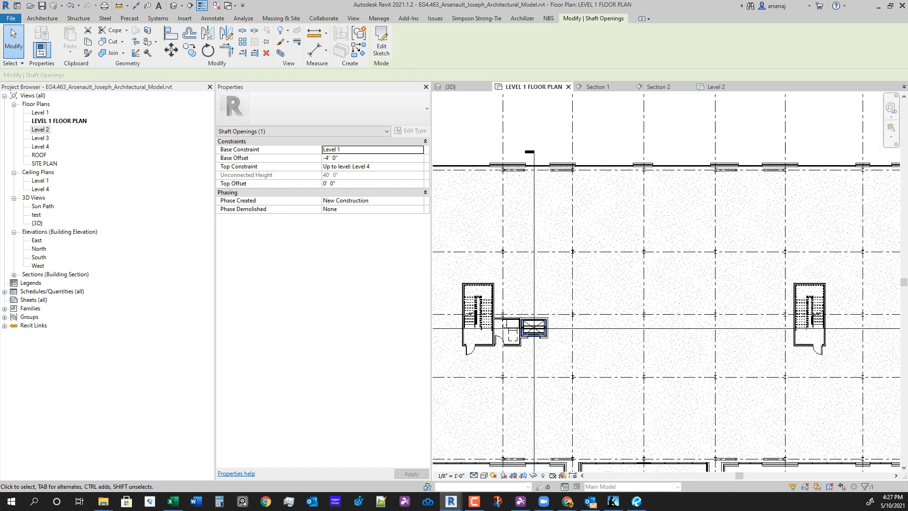
scroll(445, 334, down, 2)
scroll(444, 334, up, 6)
key(Escape)
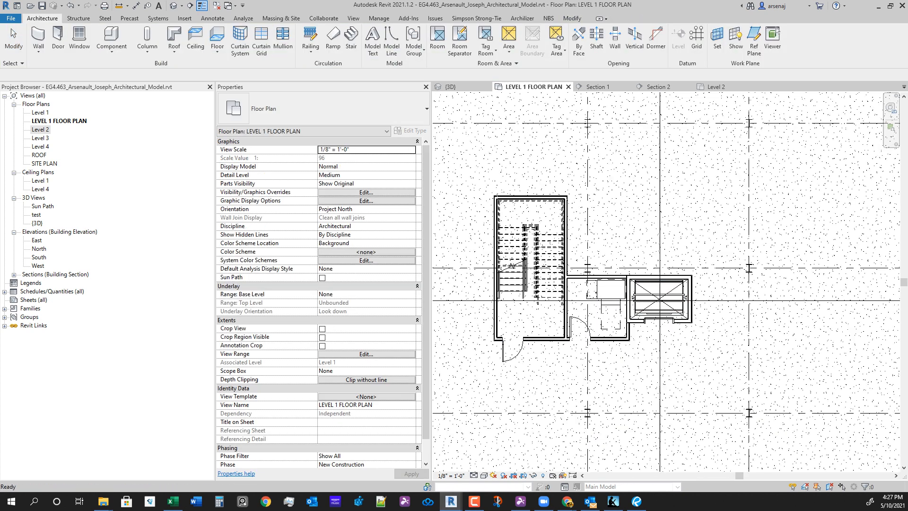
scroll(631, 362, up, 2)
middle_drag(631, 362, 591, 343)
scroll(591, 344, down, 1)
scroll(591, 344, up, 2)
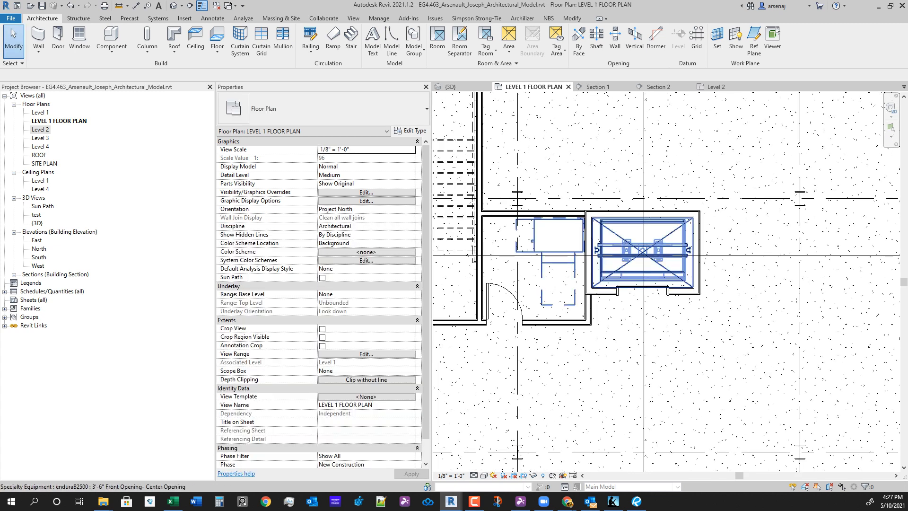
Mirror a copy of the elevator, its shaft walls and front door opening, and the adjoining back and side machine-room walls about grid 5.
click(534, 214)
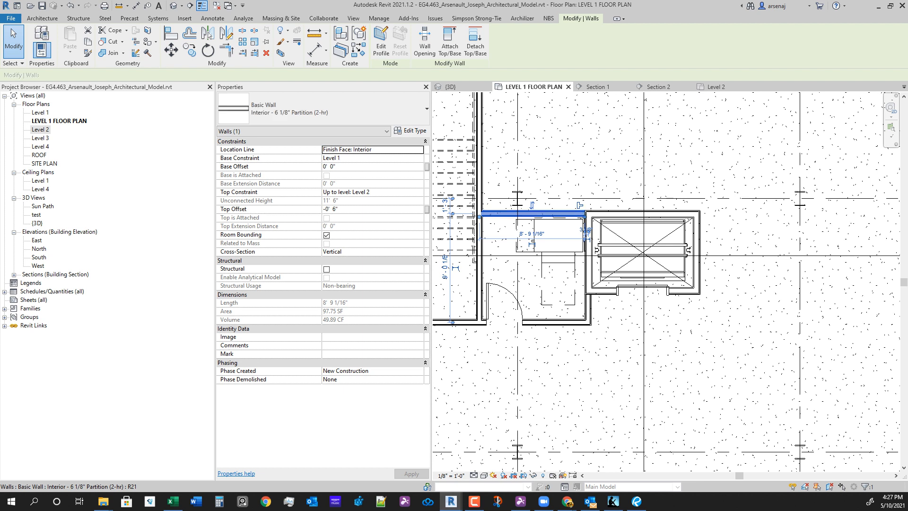
key(Tab)
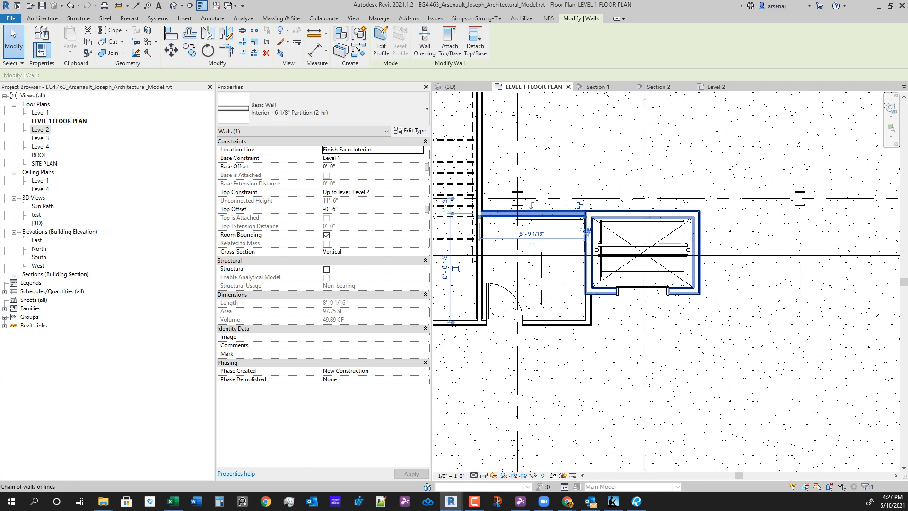
ctrl+click(586, 231)
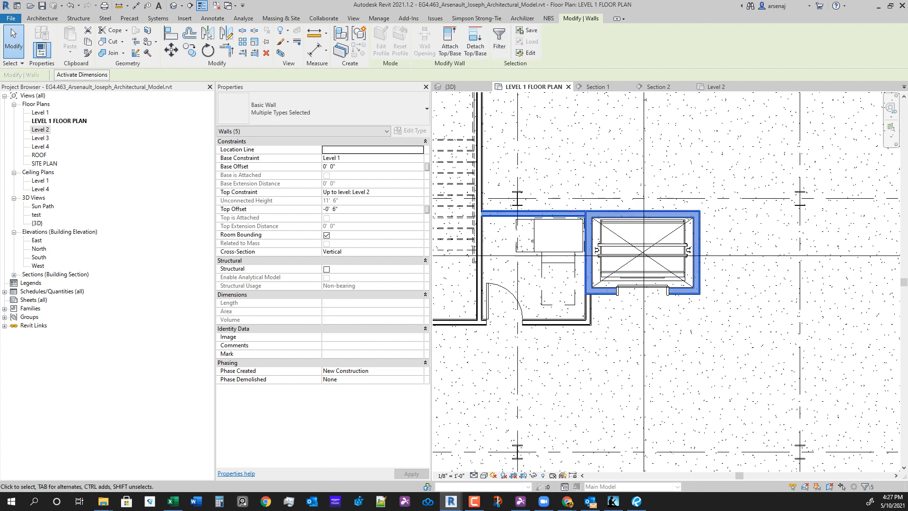
scroll(591, 302, up, 4)
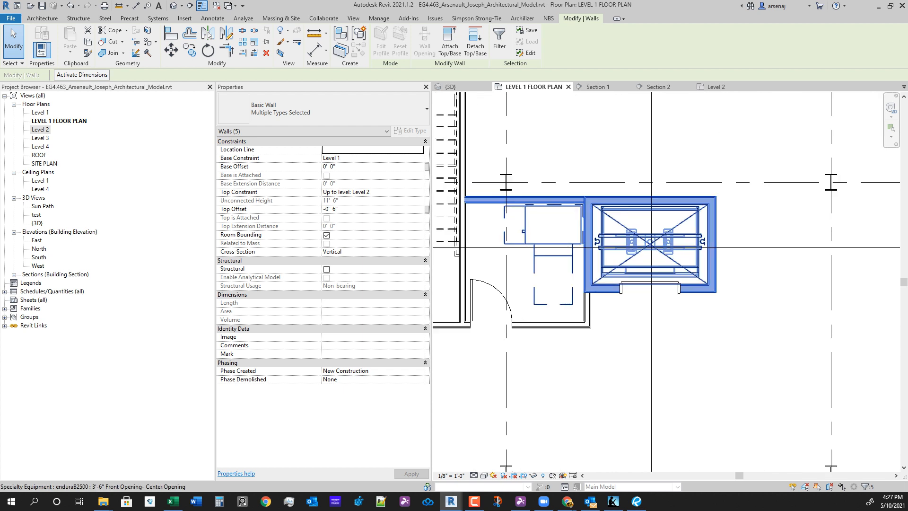
ctrl+click(586, 307)
scroll(689, 406, down, 2)
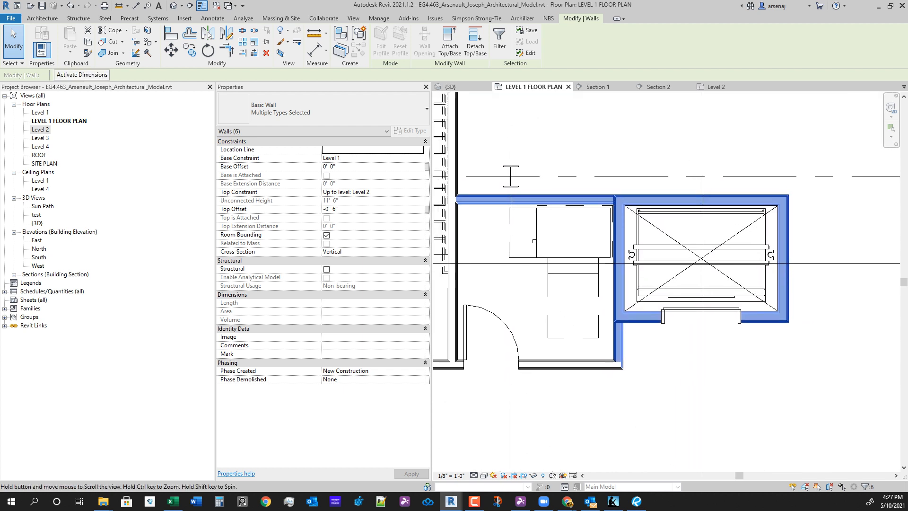
ctrl+click(680, 288)
ctrl+click(681, 288)
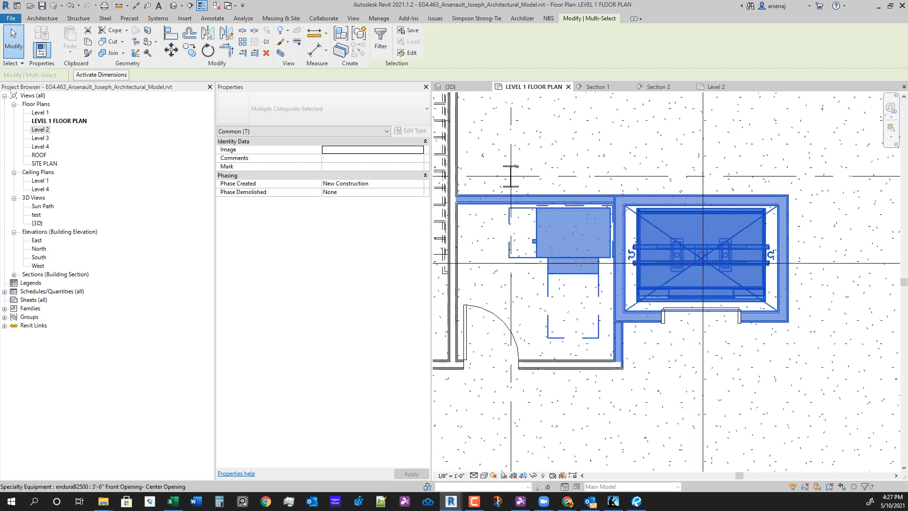
ctrl+click(681, 310)
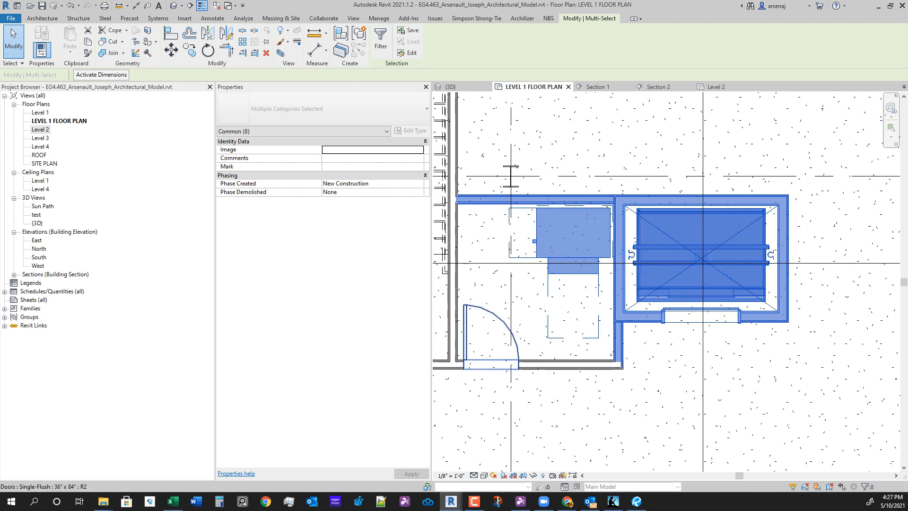
scroll(514, 360, down, 2)
middle_drag(513, 360, 553, 296)
scroll(552, 296, up, 1)
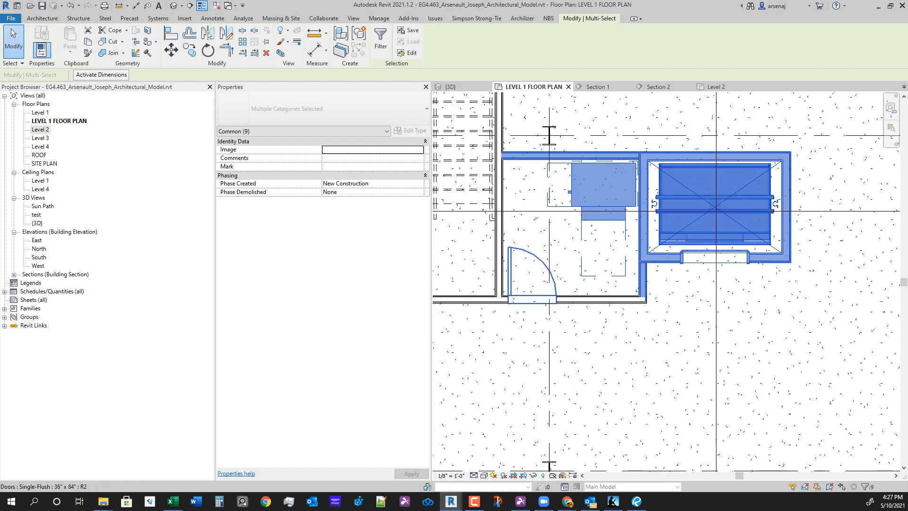
shift+click(552, 296)
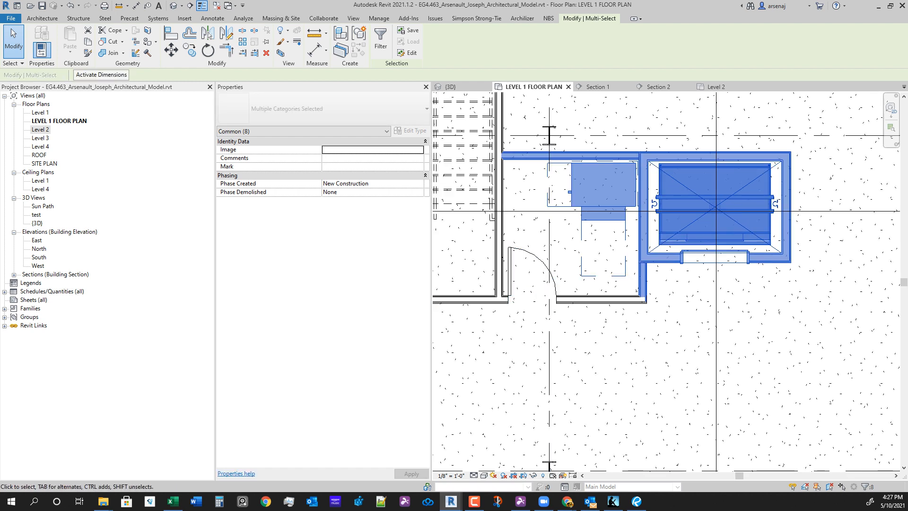
middle_drag(552, 296, 493, 271)
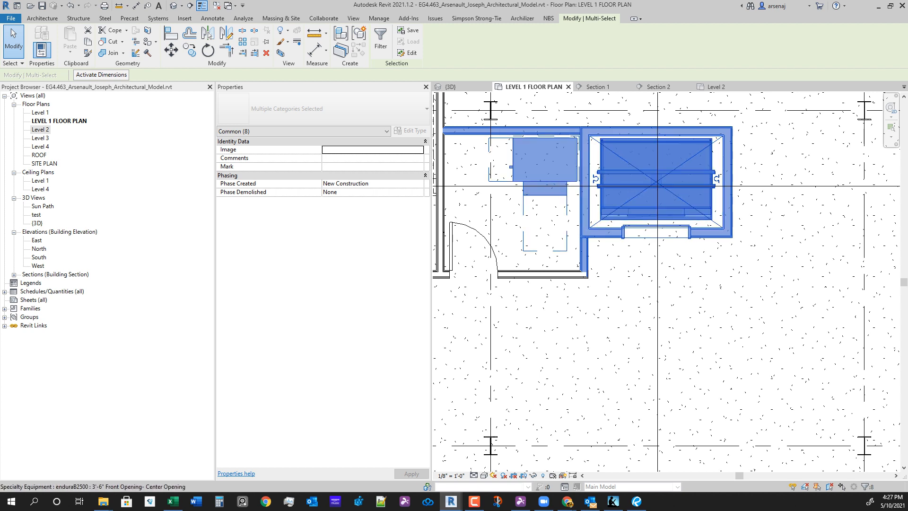
scroll(445, 270, down, 4)
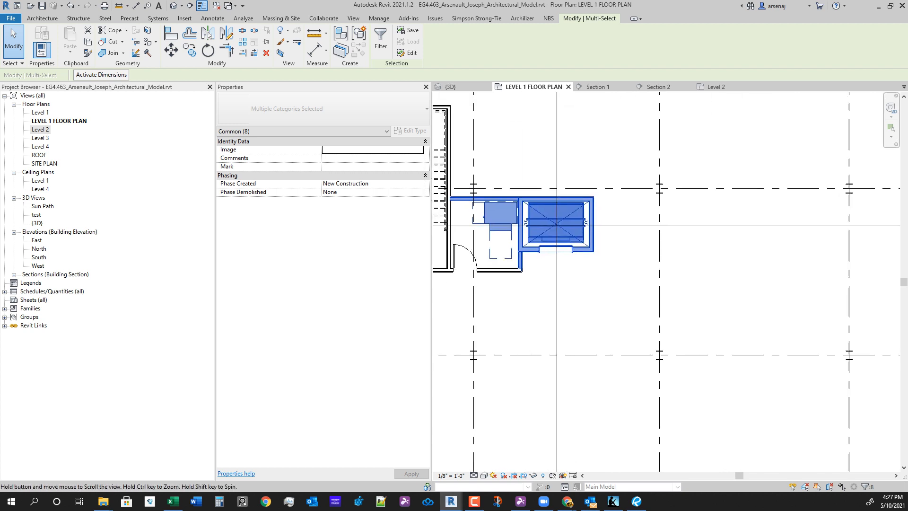
scroll(464, 227, down, 3)
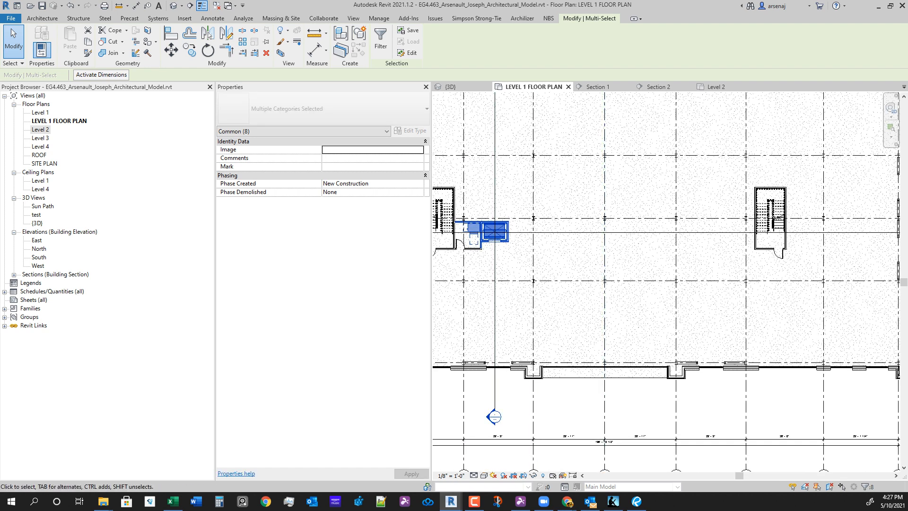
click(208, 33)
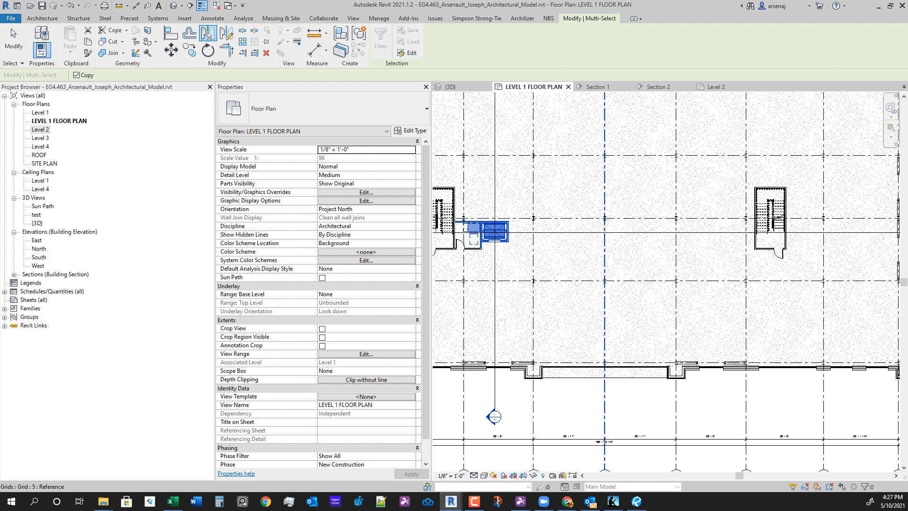
click(604, 264)
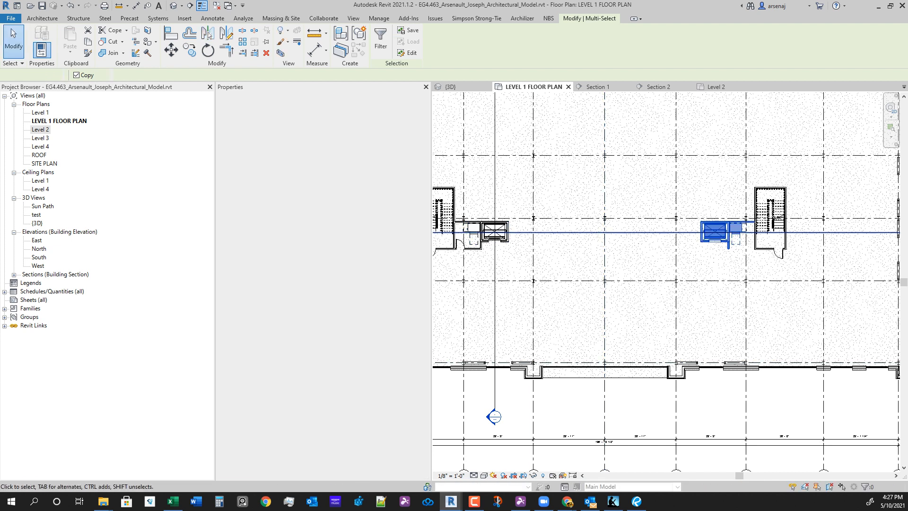
scroll(711, 244, up, 1)
scroll(481, 243, up, 5)
key(Escape)
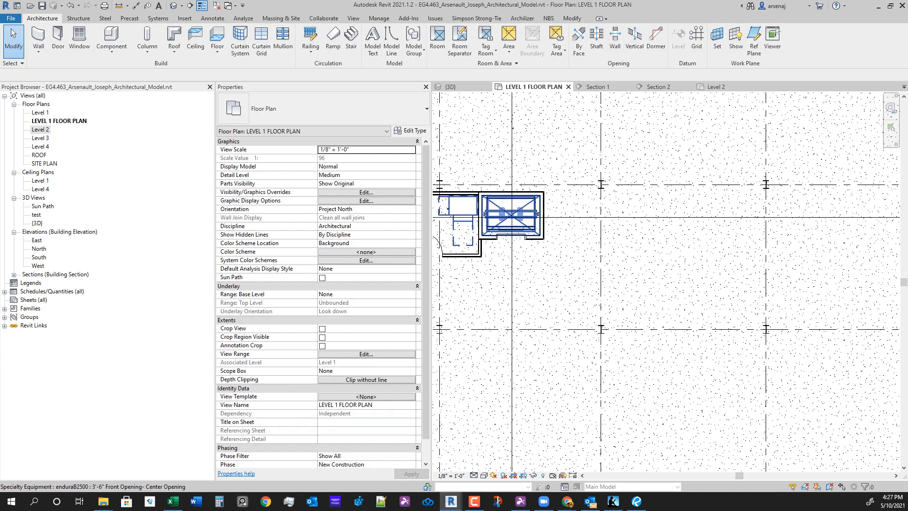
Mirror a copy of the original elevator's shaft opening about grid 5 onto the second elevator.
click(540, 226)
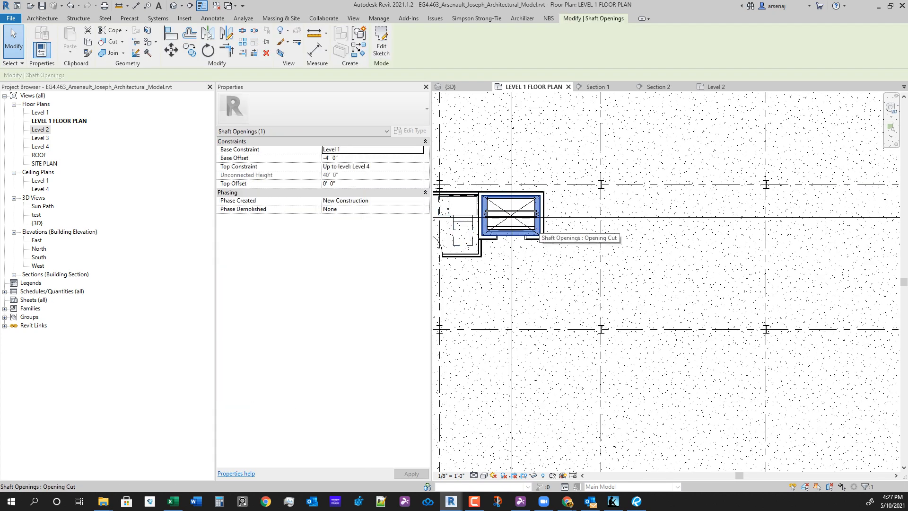
scroll(437, 182, down, 2)
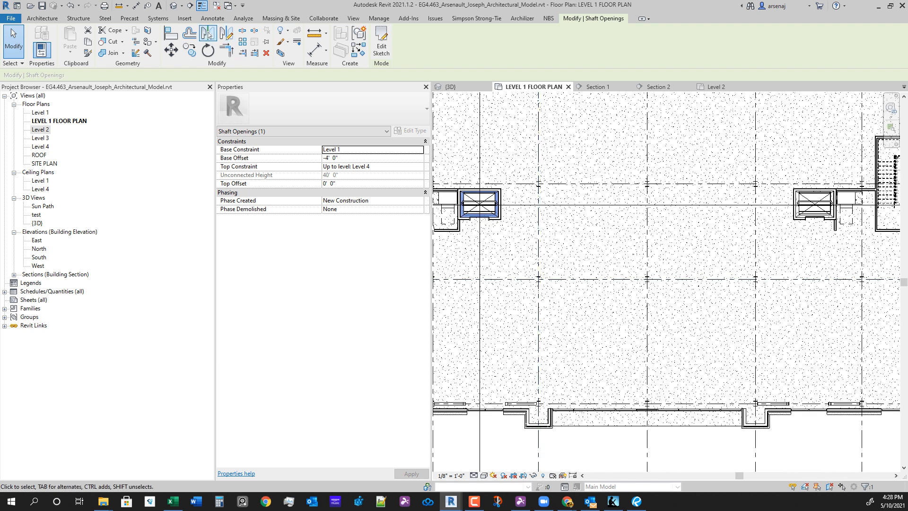
click(208, 33)
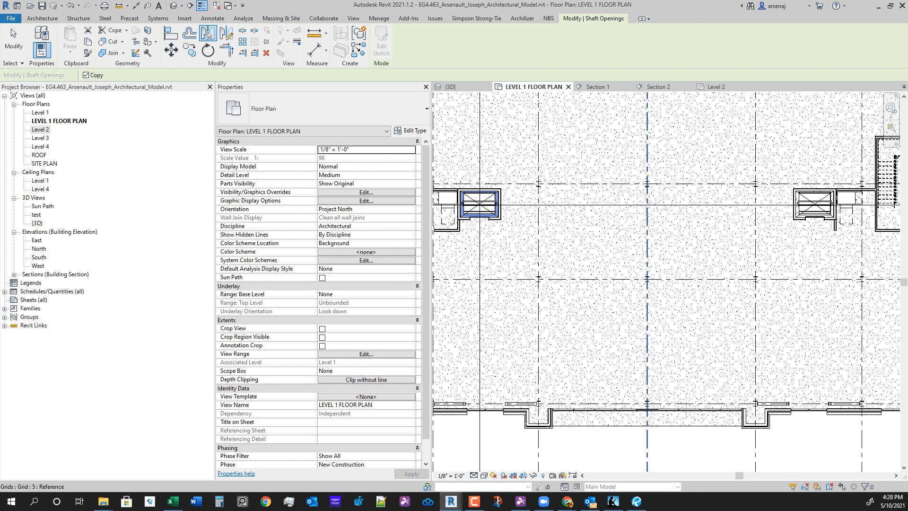
click(646, 326)
scroll(672, 351, down, 3)
scroll(756, 255, up, 4)
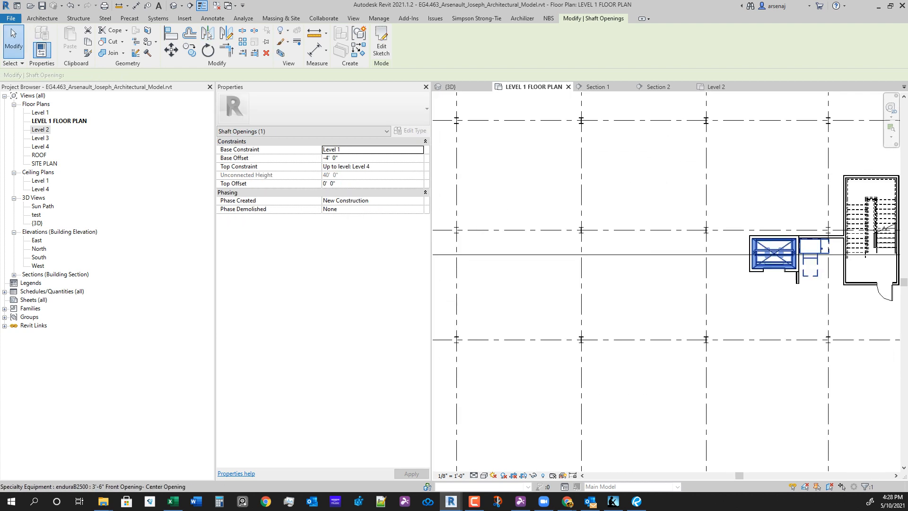
scroll(697, 270, down, 1)
middle_drag(747, 260, 689, 271)
scroll(726, 310, down, 4)
scroll(709, 327, up, 1)
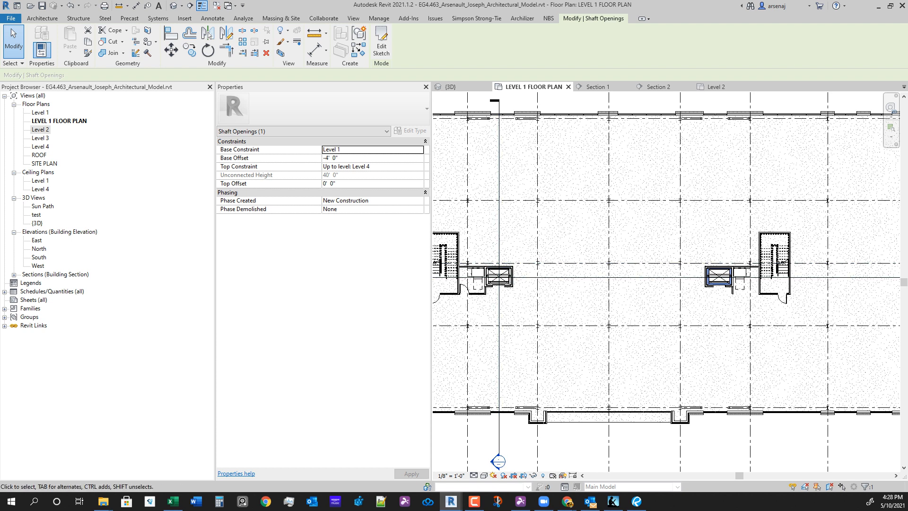
Return to Section 1 and turn on Reveal Hidden Elements around the elevator shaft's lower levels.
click(598, 87)
scroll(607, 208, down, 3)
middle_drag(607, 208, 580, 257)
scroll(594, 312, down, 2)
scroll(621, 297, up, 1)
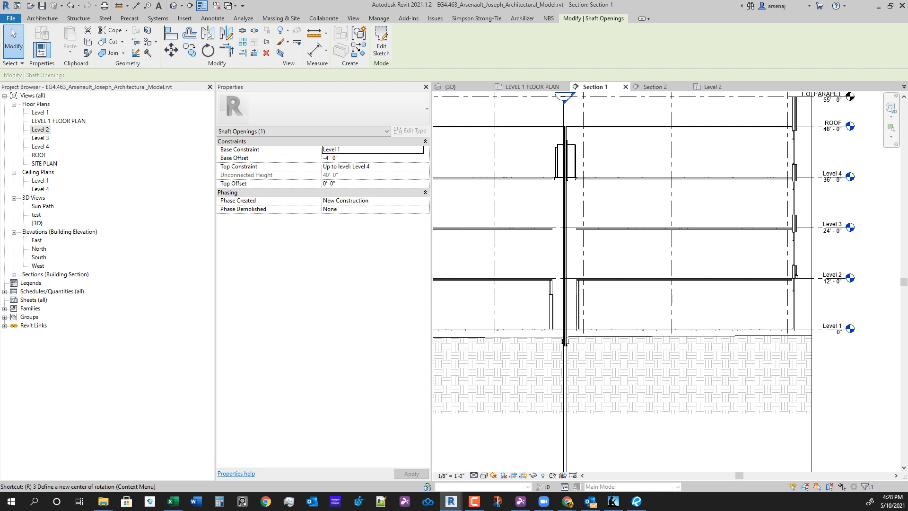
key(r)
key(h)
scroll(574, 284, up, 2)
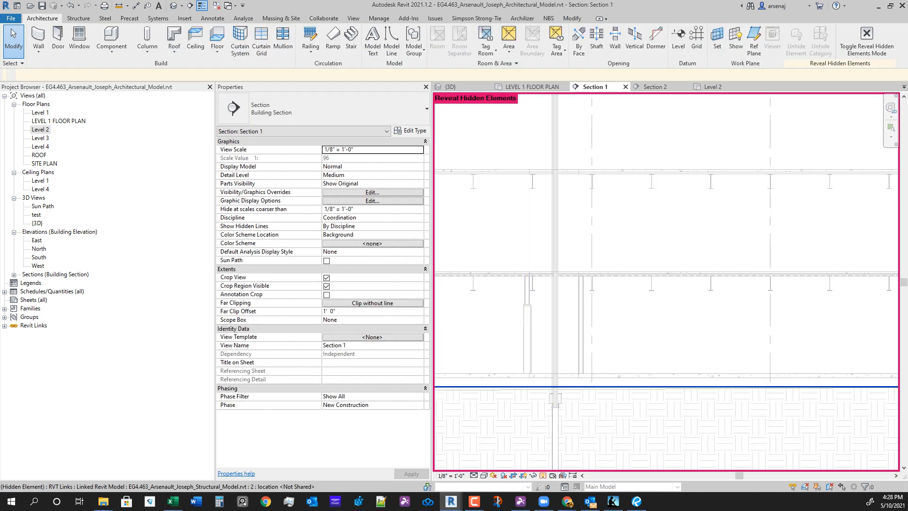
Unhide the linked structural model element in Section 1 and turn off Reveal Hidden Elements.
click(685, 217)
right_click(685, 217)
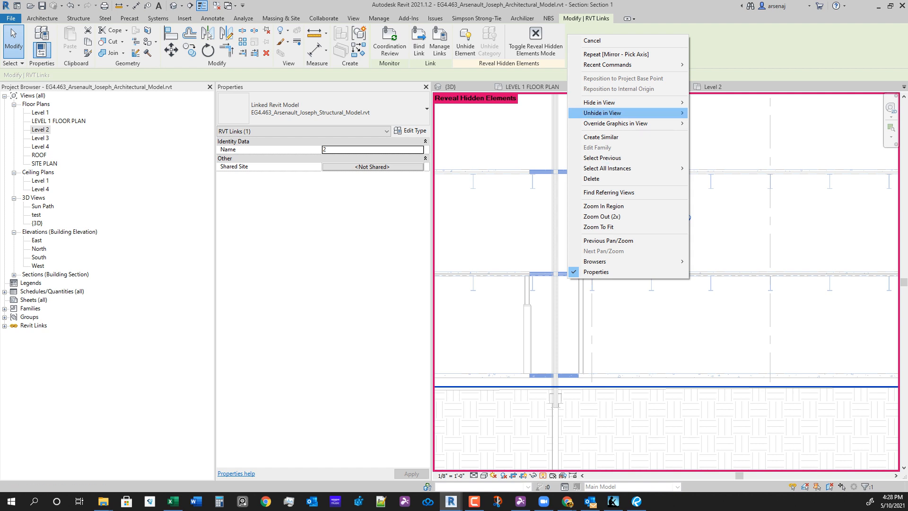
mouse_move(614, 113)
click(714, 113)
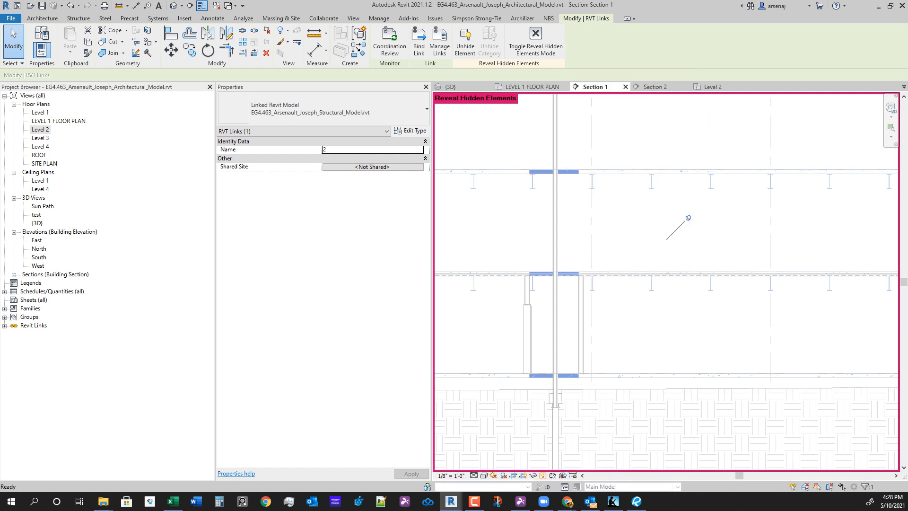
click(543, 475)
Open Section 2 and examine the elevator's shaft opening and shaft partition wall at the lower levels.
key(ctrl+Tab)
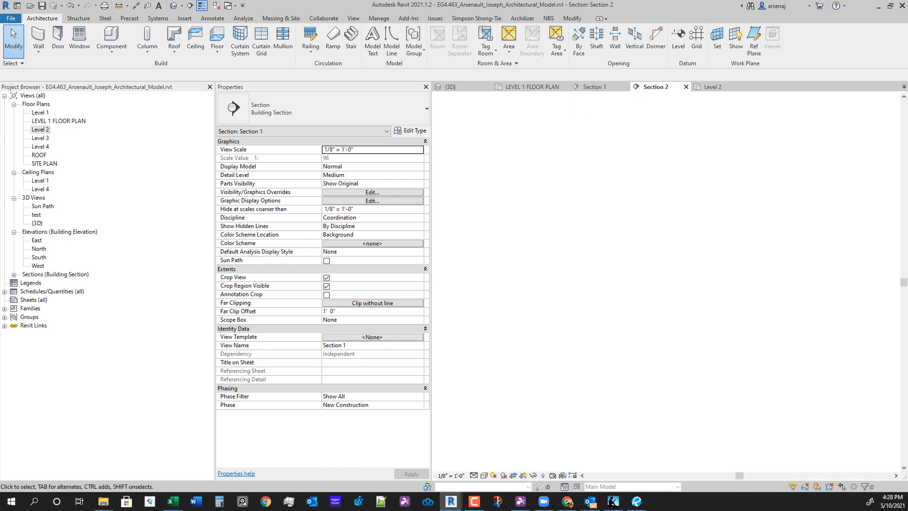
scroll(540, 314, up, 5)
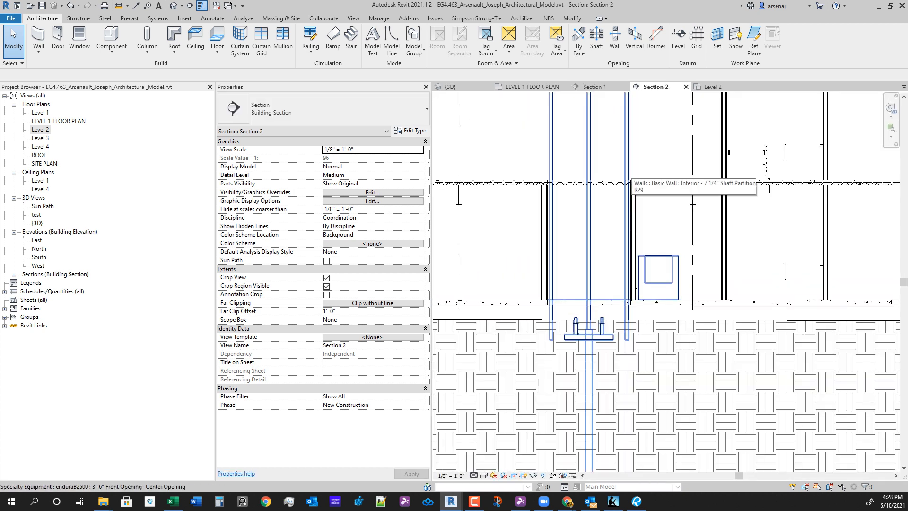
click(630, 168)
key(Escape)
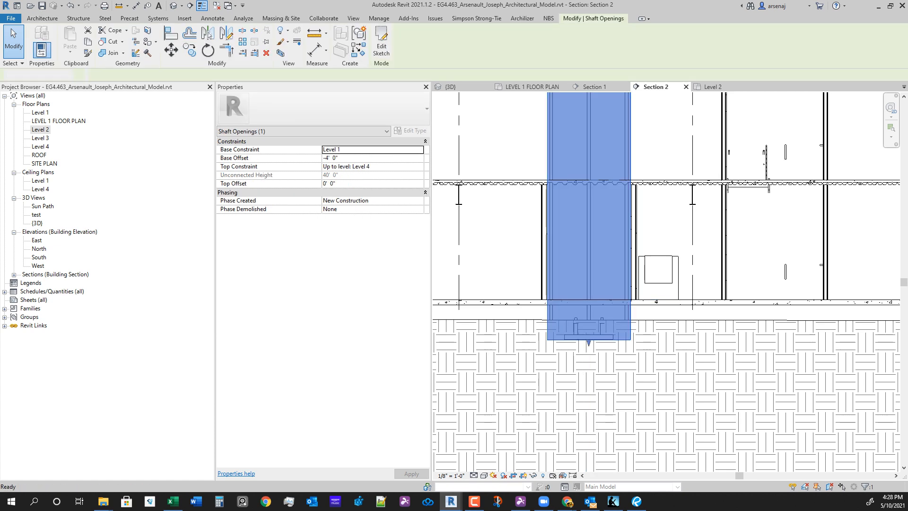
click(634, 236)
key(Escape)
scroll(689, 298, down, 3)
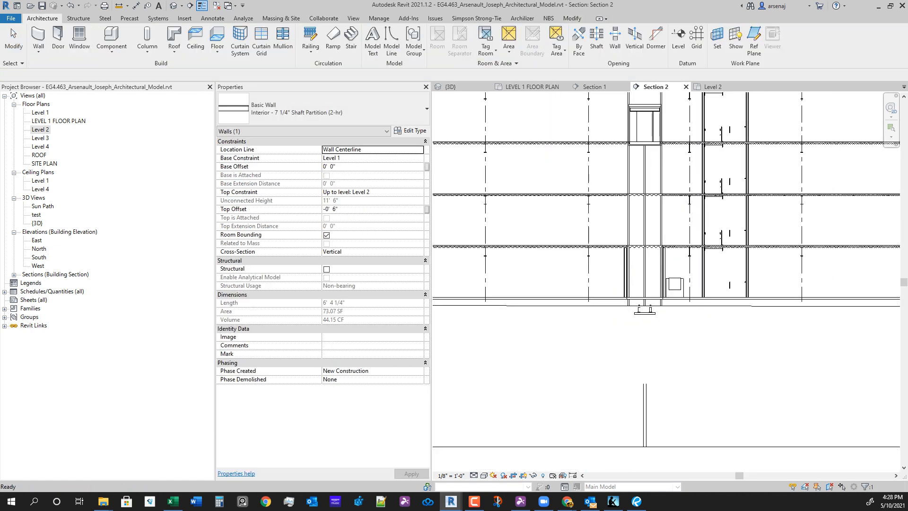
In the Level 1 floor plan, trim the second elevator's machine-room side wall and the stair's front wall to a corner.
click(532, 87)
scroll(745, 301, up, 5)
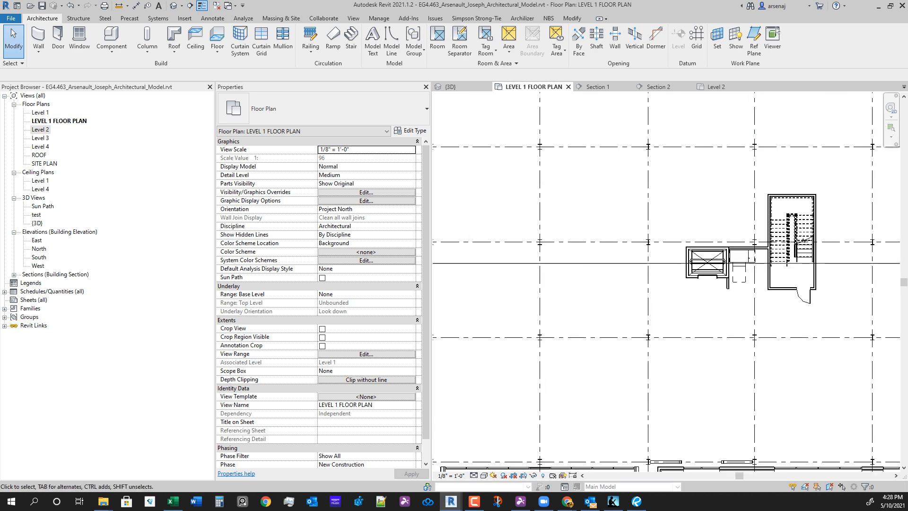
scroll(809, 269, up, 2)
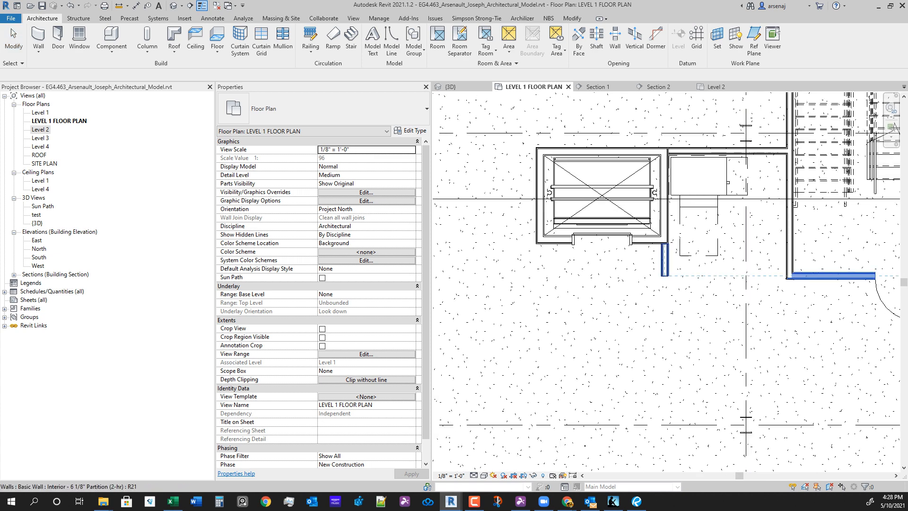
click(665, 265)
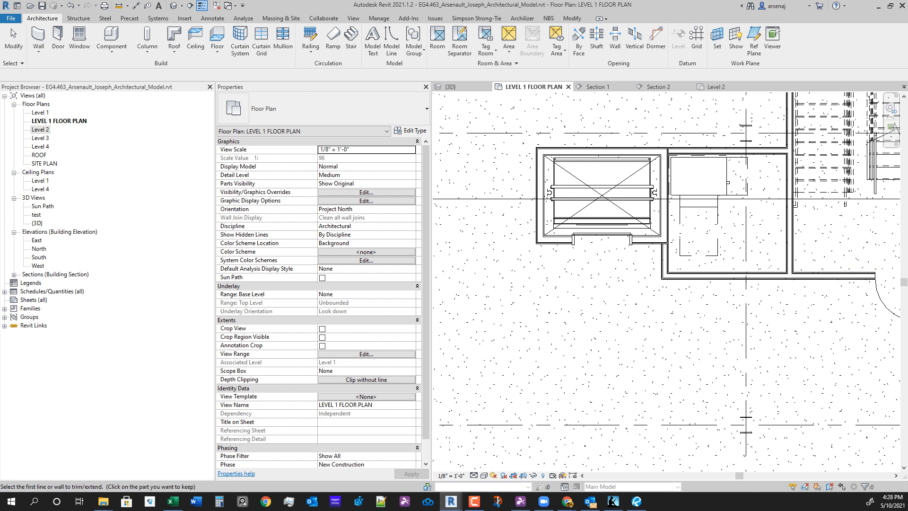
click(572, 18)
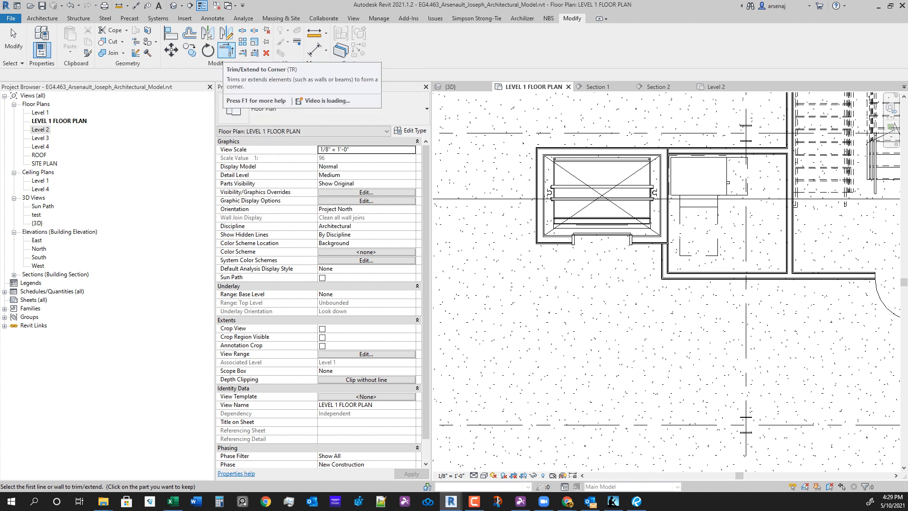
scroll(590, 394, down, 1)
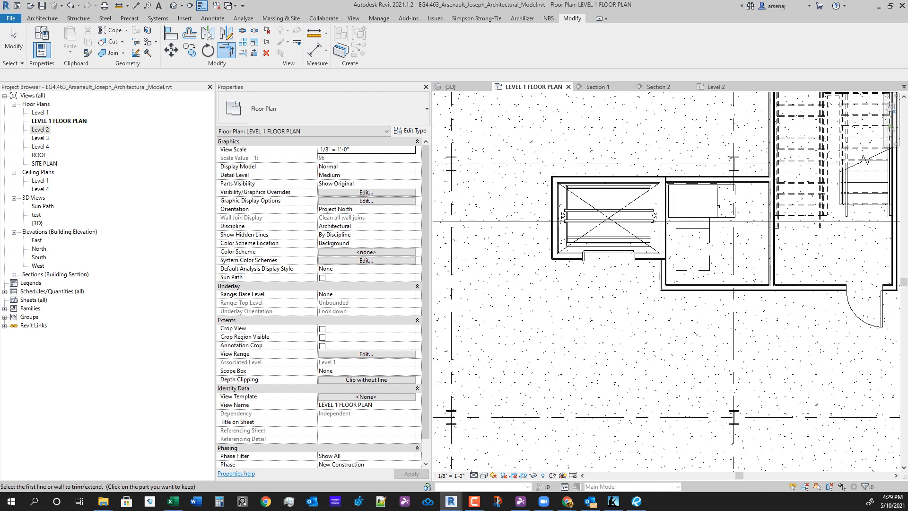
key(Escape)
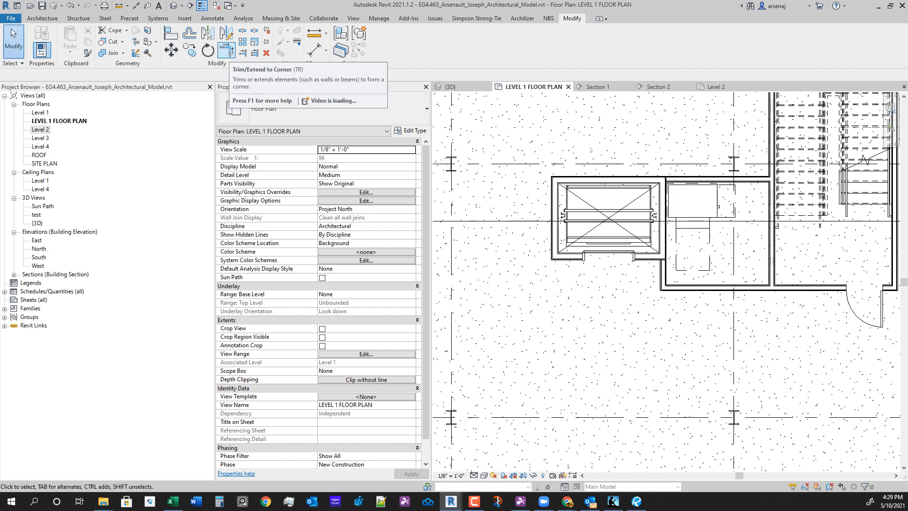
click(226, 49)
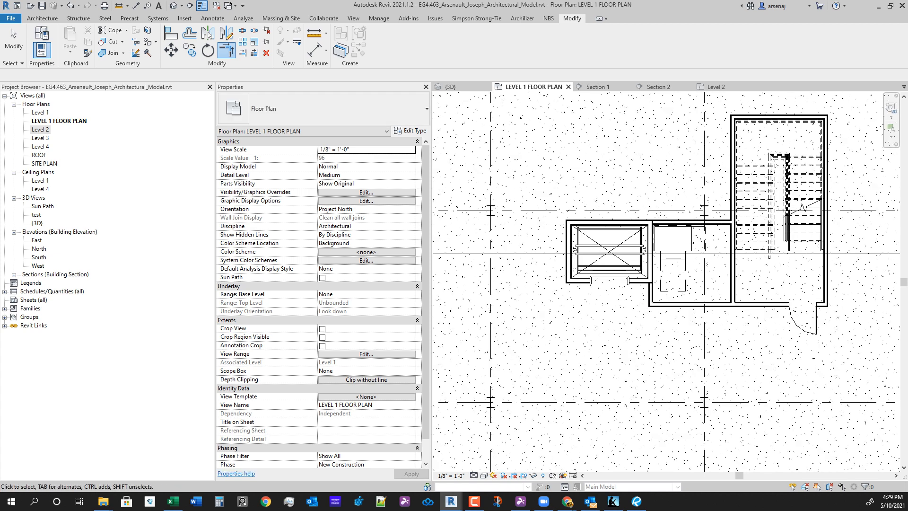
key(Escape)
Examine the second elevator and enclosed machine room, and compare them with the original elevator beside the other stair.
scroll(622, 326, down, 3)
scroll(637, 319, up, 3)
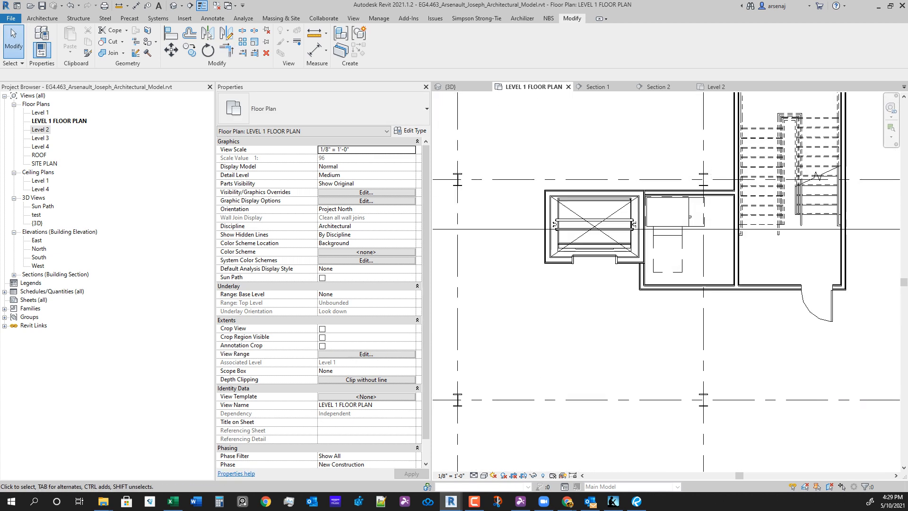
scroll(623, 302, up, 2)
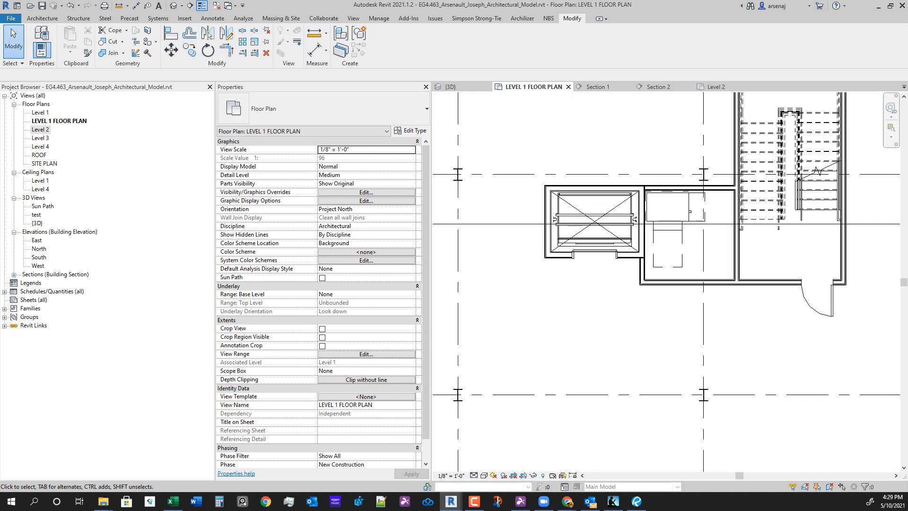
scroll(622, 302, down, 6)
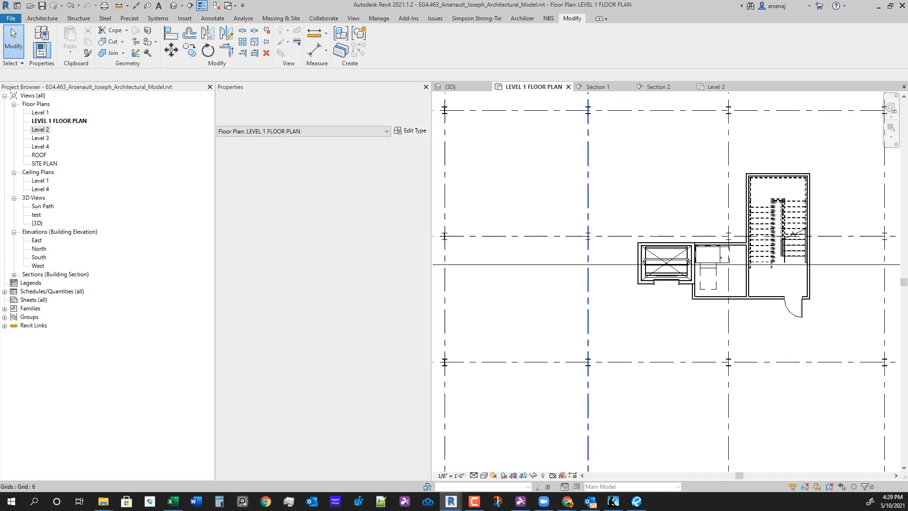
scroll(451, 250, up, 2)
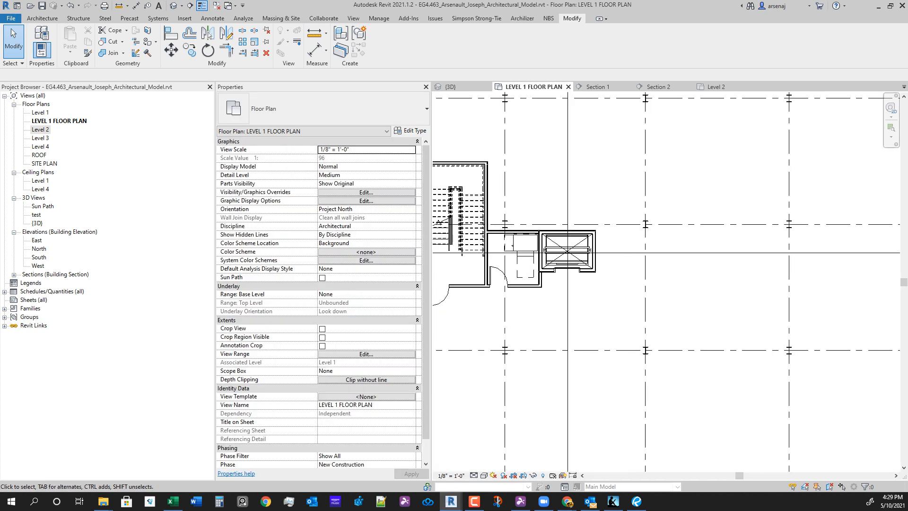
scroll(572, 265, up, 3)
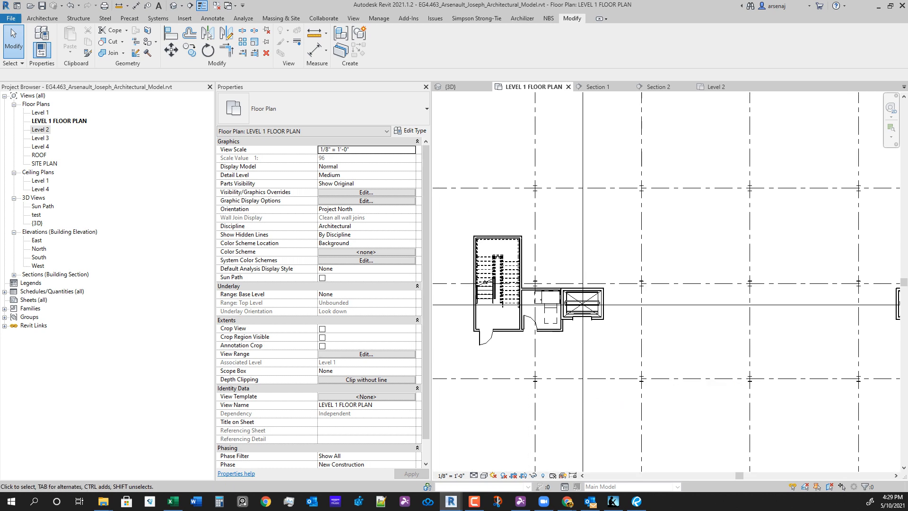
scroll(588, 333, up, 2)
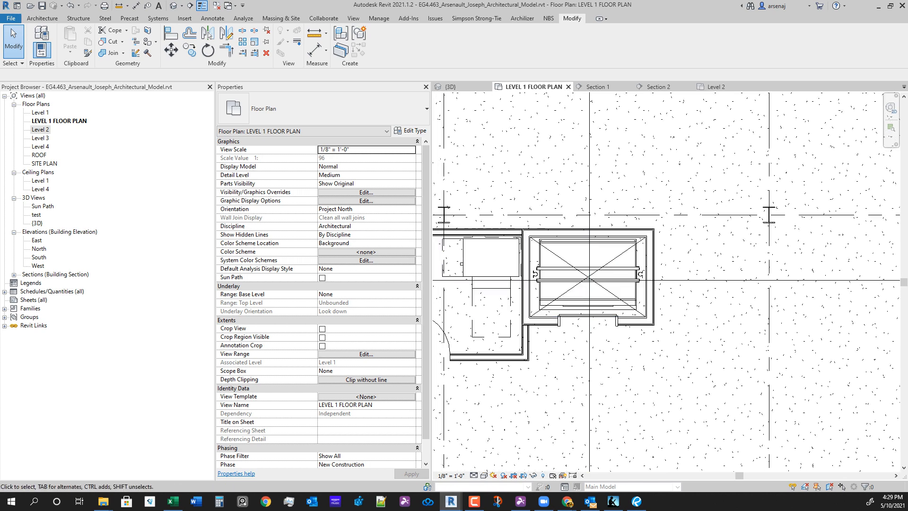
scroll(585, 330, down, 2)
mouse_move(584, 330)
middle_down()
mouse_move(553, 269)
mouse_move(563, 244)
middle_up()
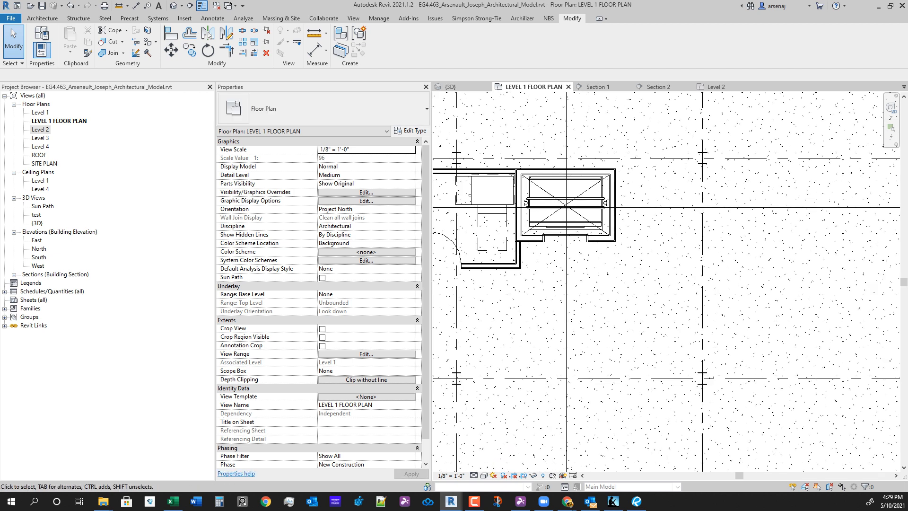
middle_drag(563, 245, 552, 289)
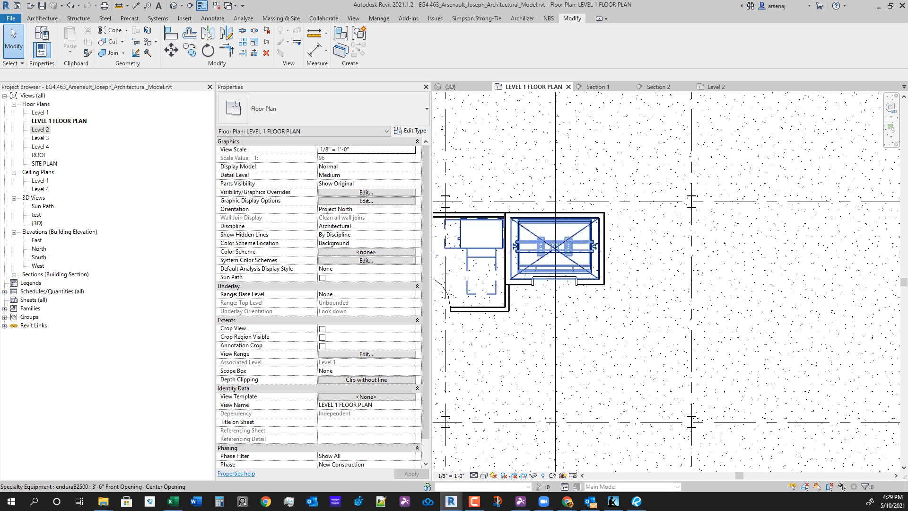
mouse_move(559, 303)
middle_down()
mouse_move(555, 334)
mouse_move(574, 321)
mouse_move(569, 310)
middle_up()
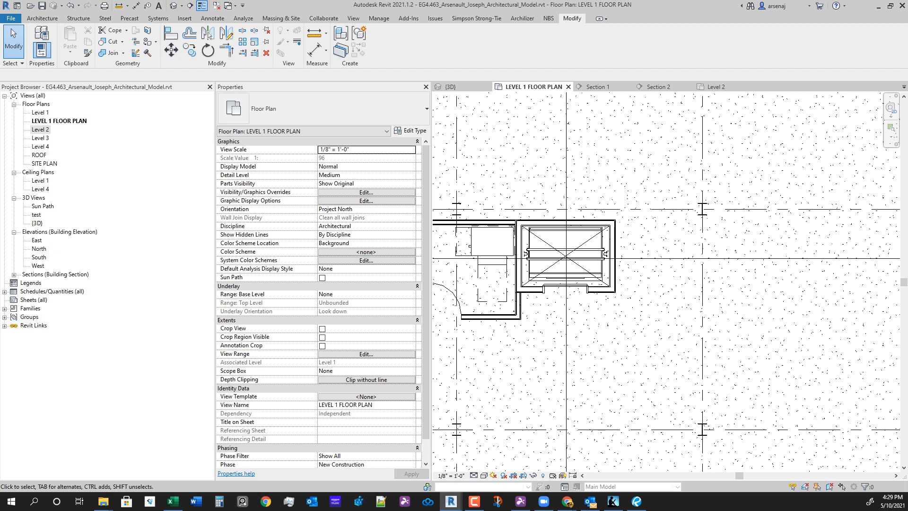
scroll(506, 270, up, 2)
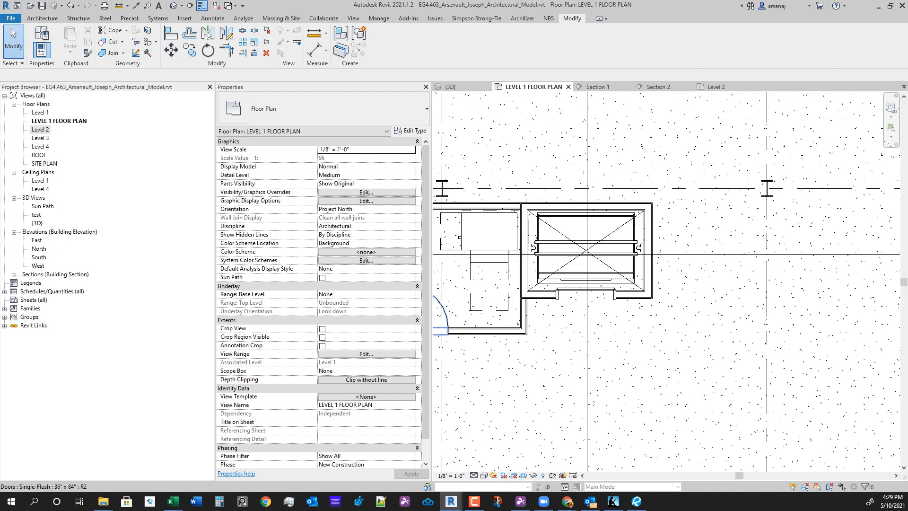
Start a structural floor on Level 1 and sketch a rectangular boundary about 8'-4" by 5'-9" inside the original elevator shaft.
click(42, 18)
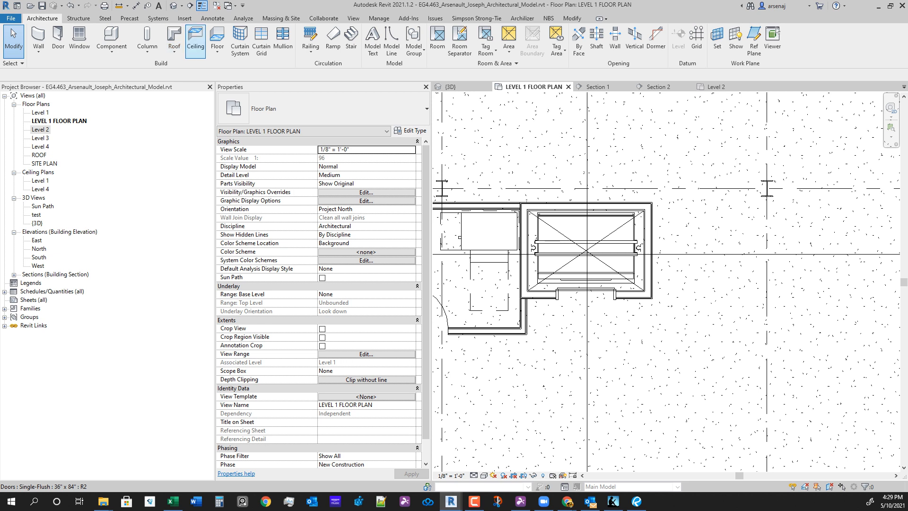
click(217, 50)
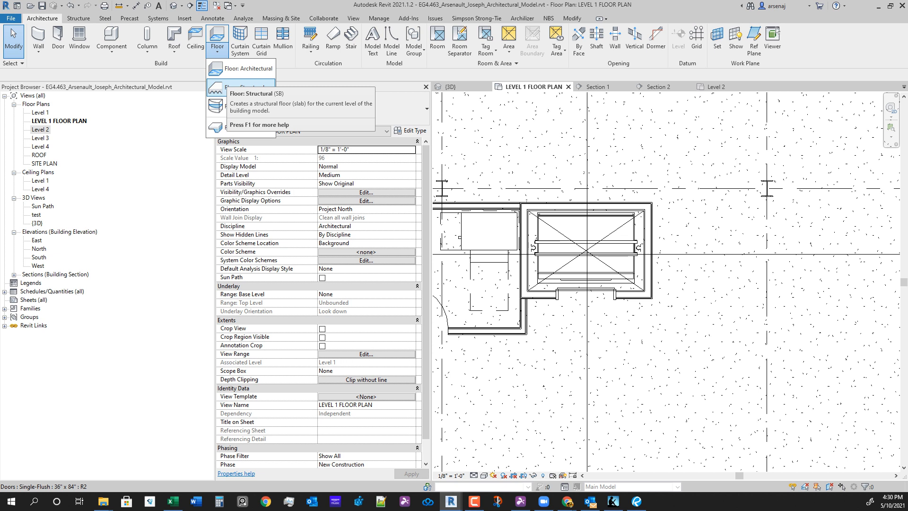
click(222, 88)
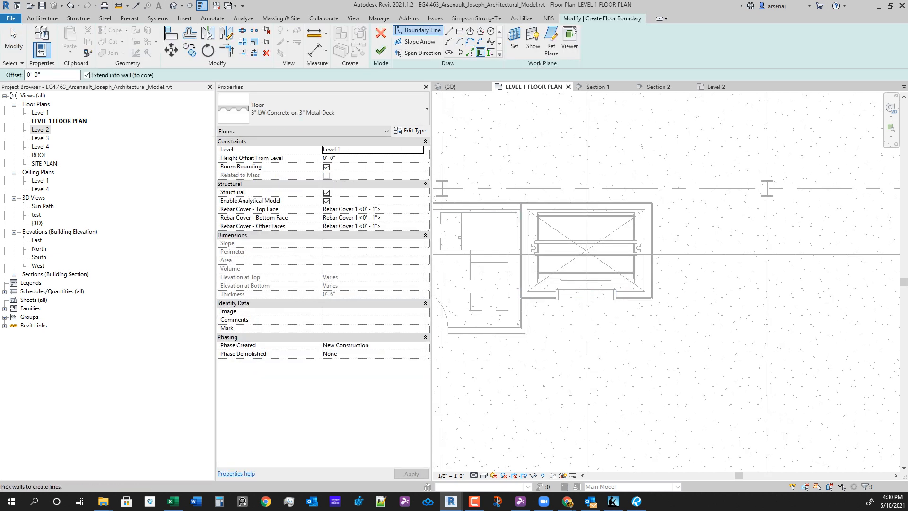
click(459, 31)
scroll(581, 287, up, 3)
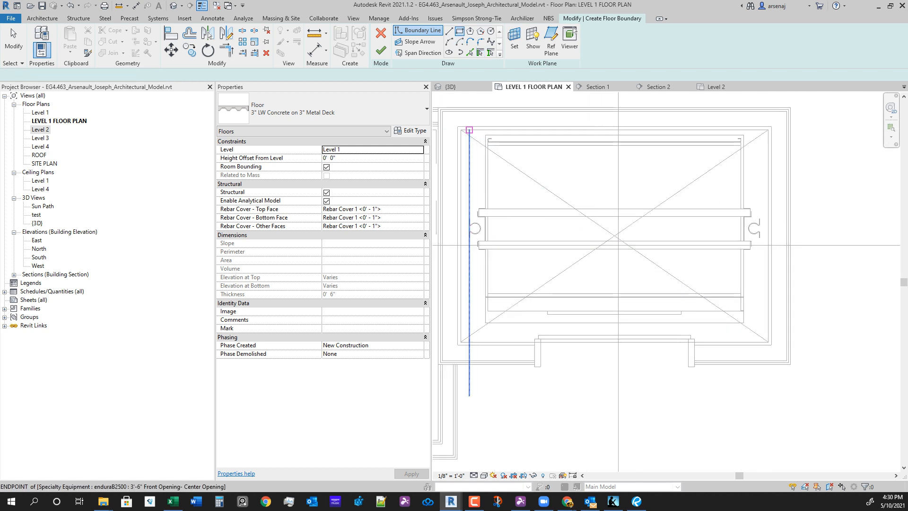
click(461, 130)
click(768, 342)
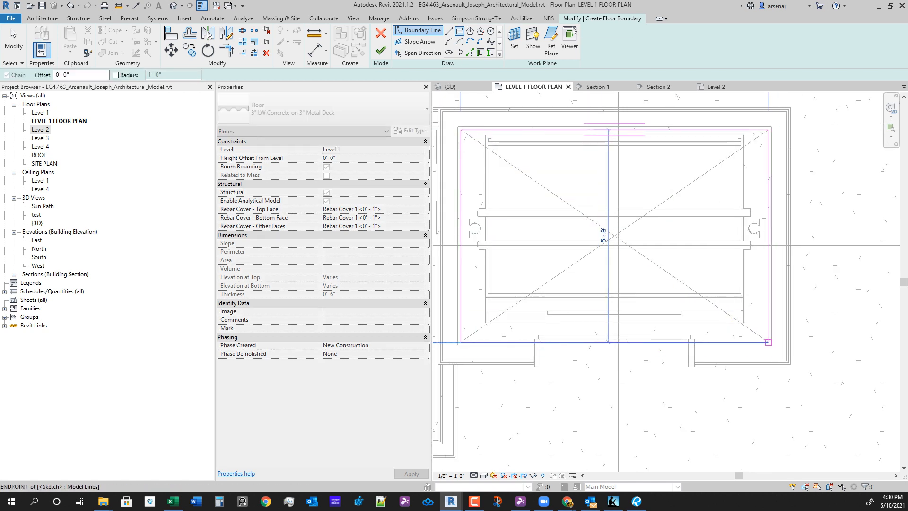
scroll(717, 382, down, 1)
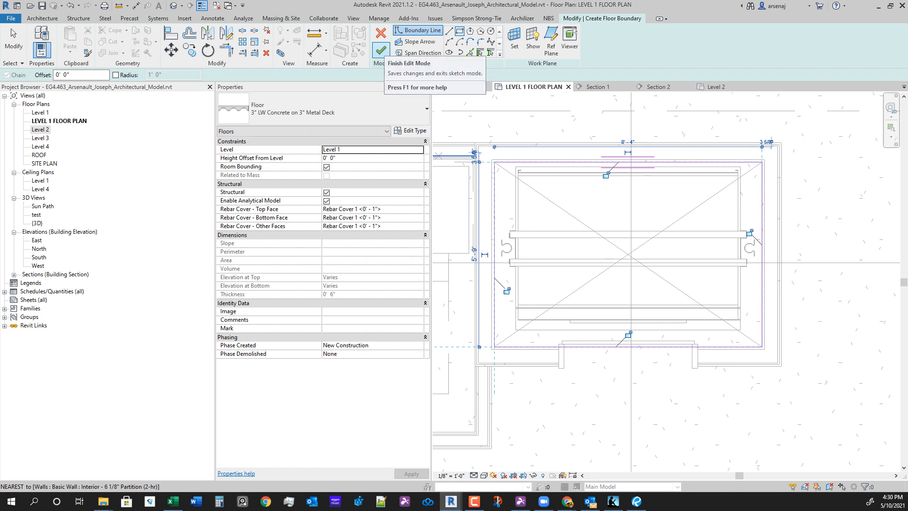
Set the pit floor to the Slab on Grade type with a -4' 0" height offset from Level 1, and finish the sketch.
click(381, 50)
click(344, 158)
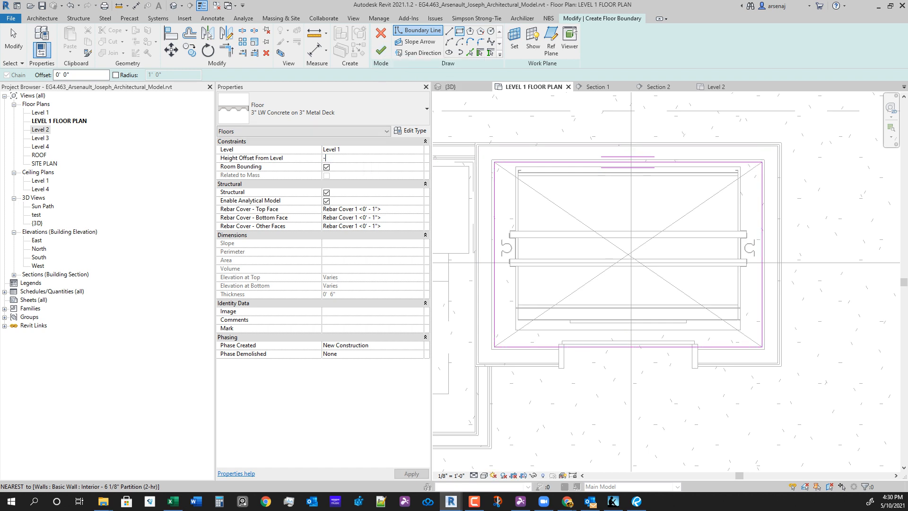
click(323, 109)
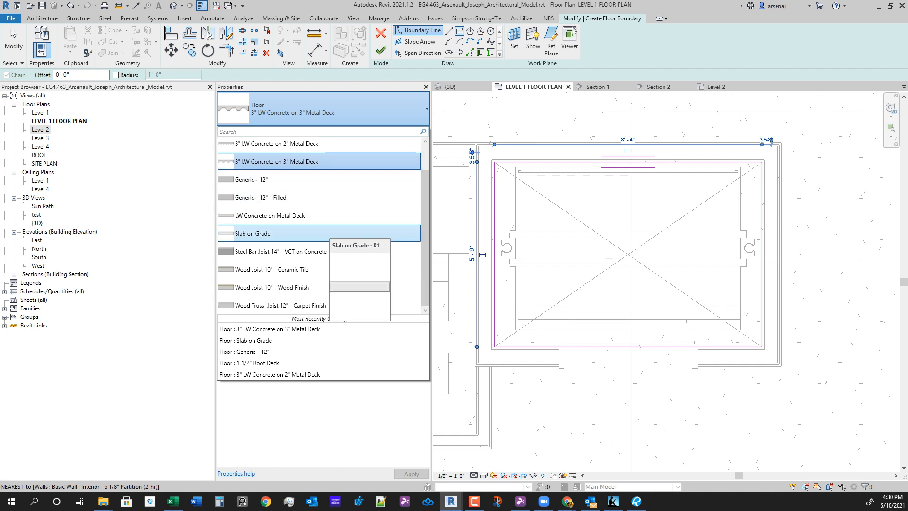
click(322, 233)
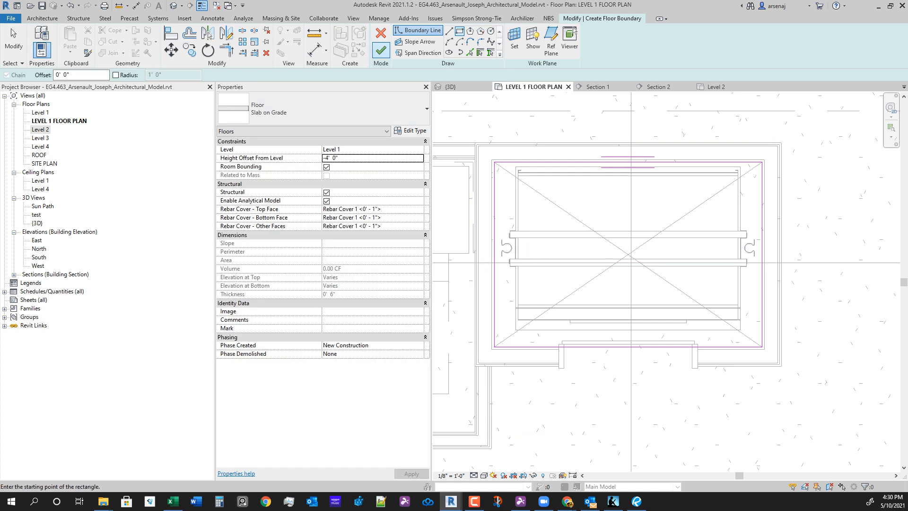
click(381, 50)
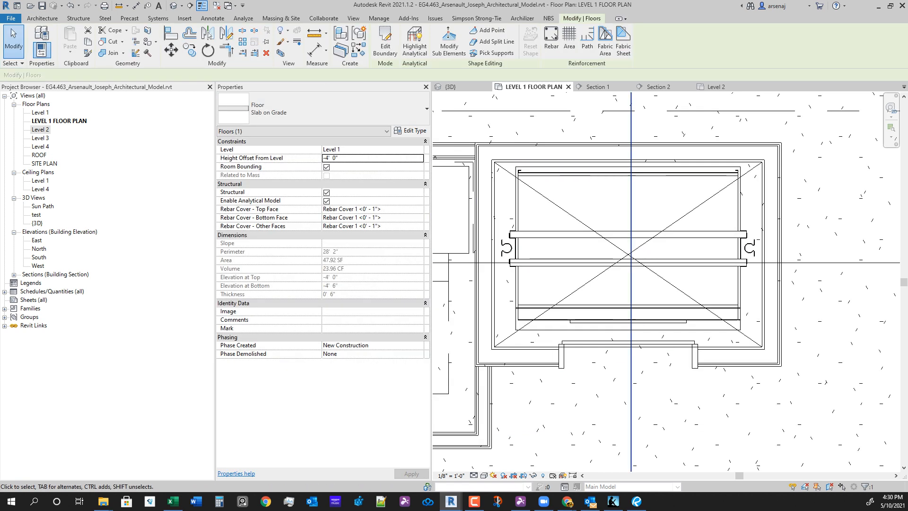
Go to Section 1 from its section line and check the new pit slab beneath the elevator.
right_click(632, 150)
click(652, 205)
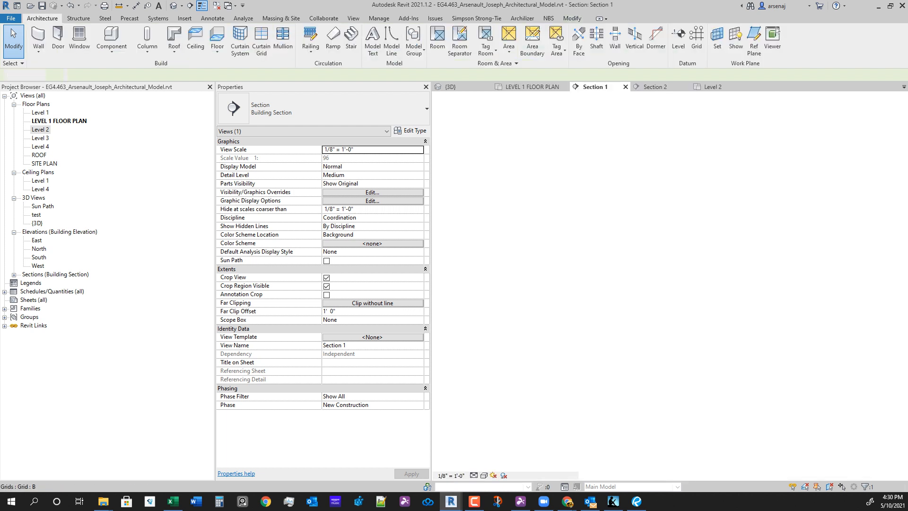
middle_drag(569, 416, 636, 381)
scroll(636, 381, up, 3)
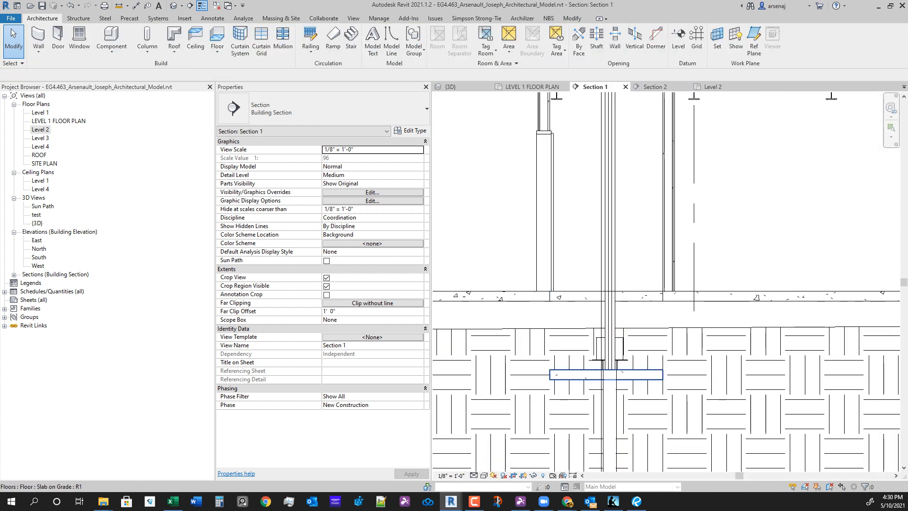
Inspect the Slab on Grade pit floor and its height offset beneath the elevator in Section 1.
click(643, 374)
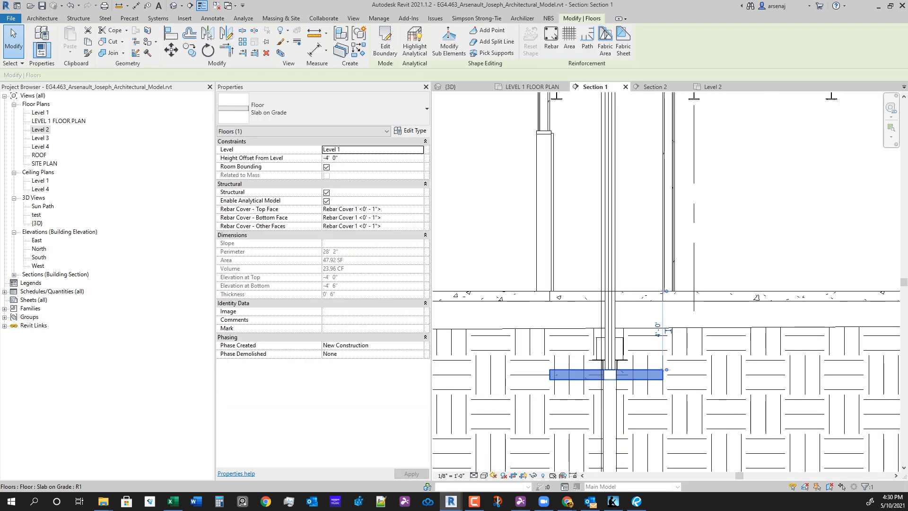
scroll(608, 427, up, 2)
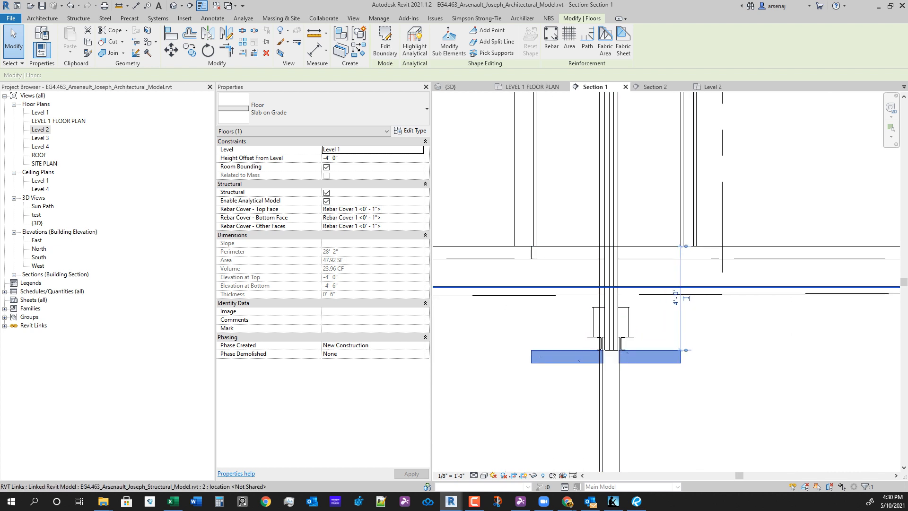
key(Escape)
scroll(539, 294, down, 3)
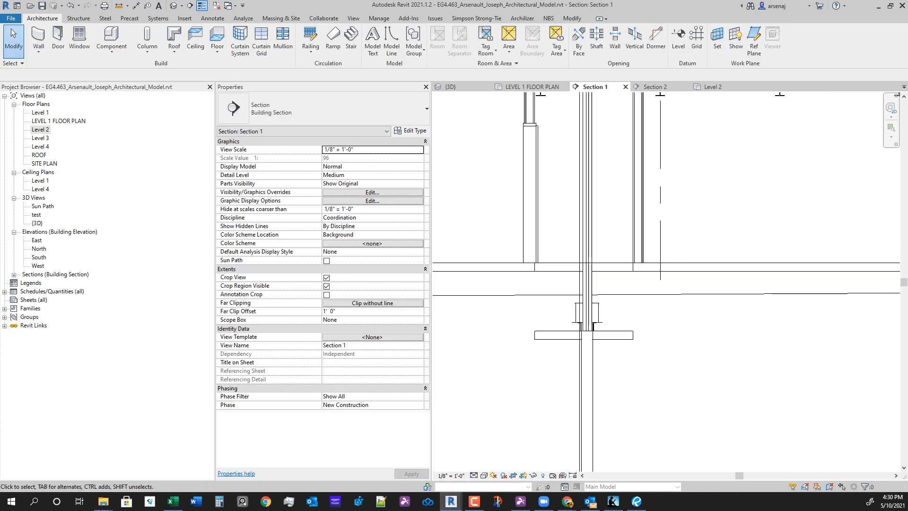
scroll(551, 310, up, 2)
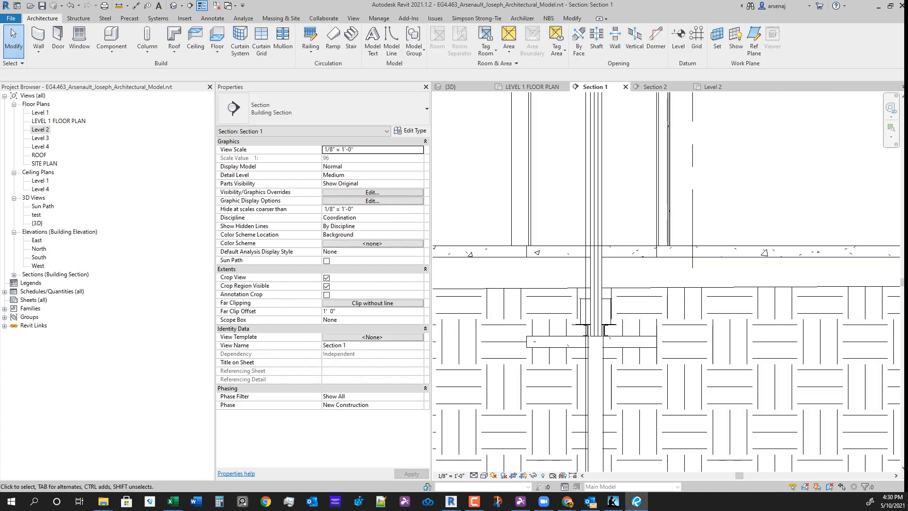
Switch to the elevator manufacturer's PDF in Revu, review its pit detail, and compare it with the pit slab in Revit's Section 1.
click(636, 501)
mouse_move(473, 297)
middle_down()
mouse_move(511, 303)
mouse_move(506, 296)
middle_up()
scroll(463, 283, up, 1)
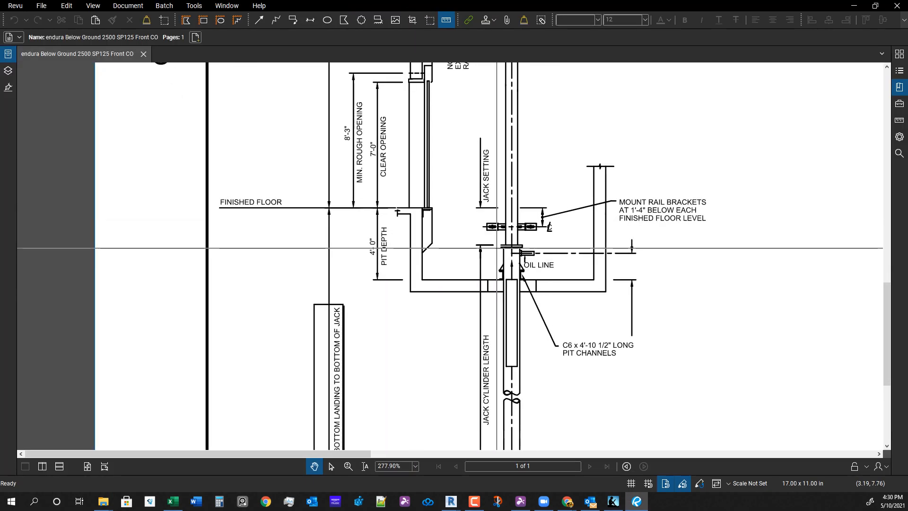
scroll(491, 232, down, 1)
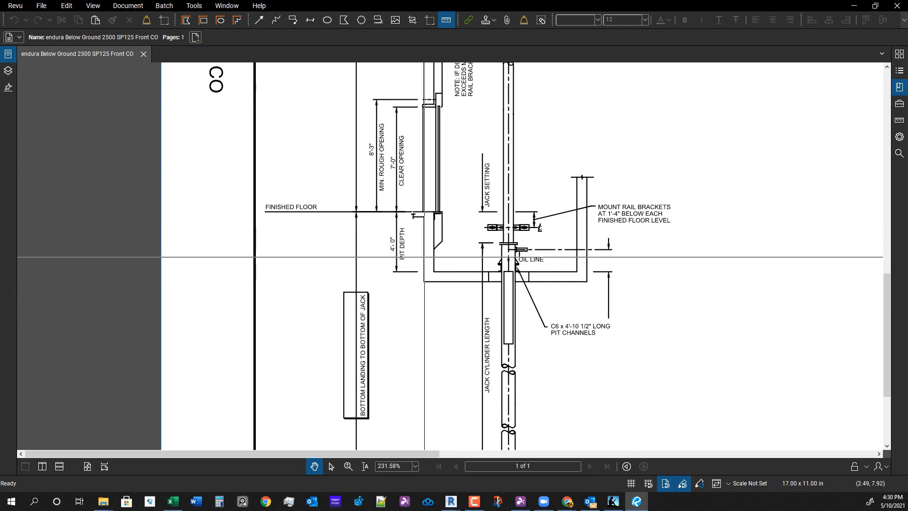
drag(402, 6, 907, 7)
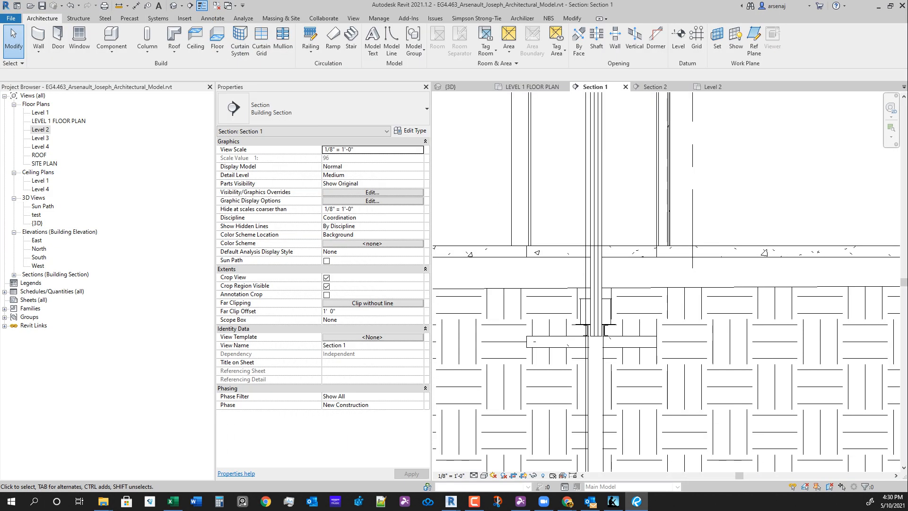
click(757, 189)
scroll(581, 287, down, 1)
scroll(583, 306, up, 2)
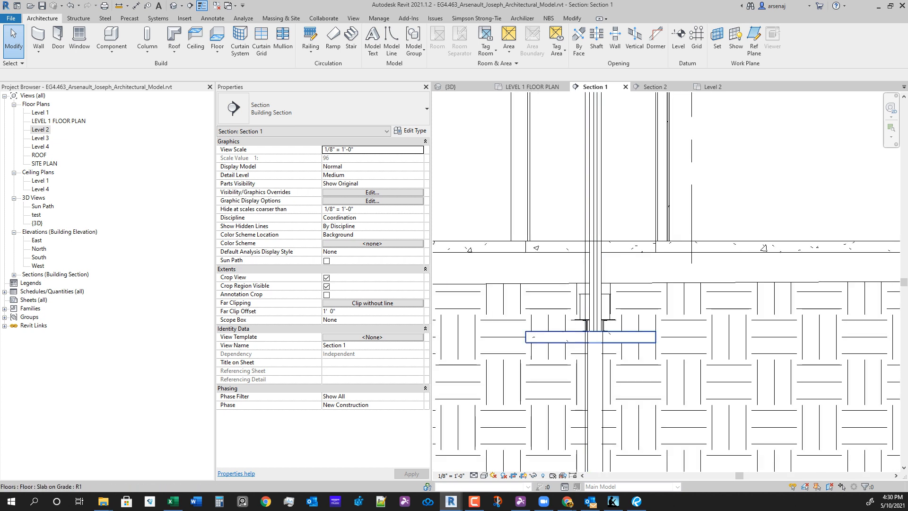
Start a wall in the LEVEL 1 FLOOR PLAN view using the Basic Wall type Concrete - 8".
click(532, 86)
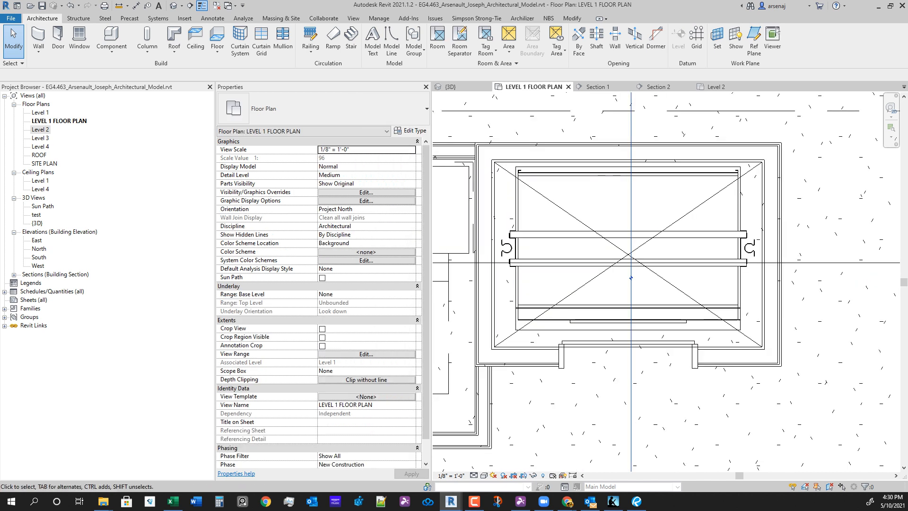
click(38, 37)
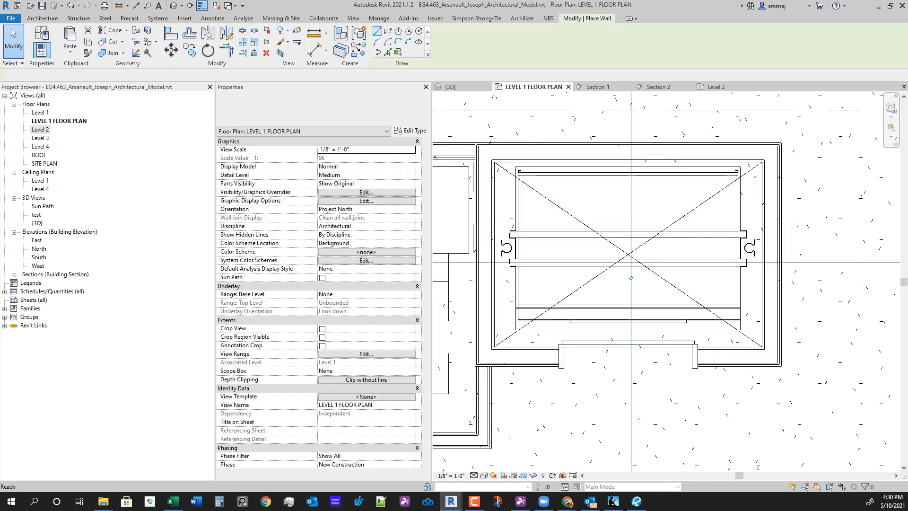
click(330, 109)
scroll(326, 251, up, 3)
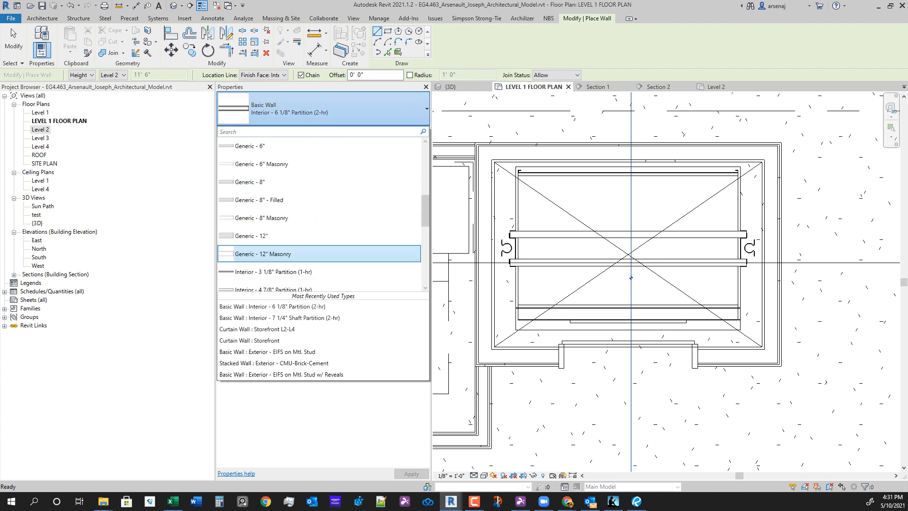
scroll(319, 236, up, 5)
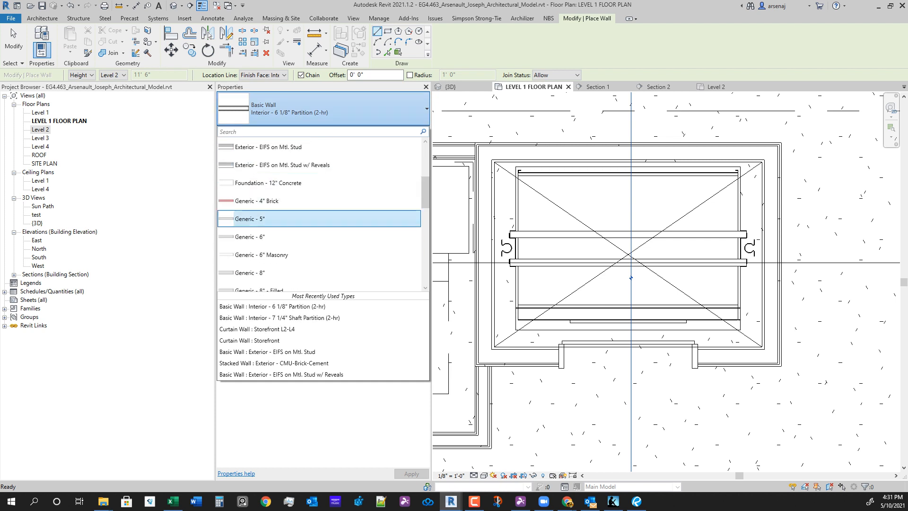
scroll(319, 213, down, 2)
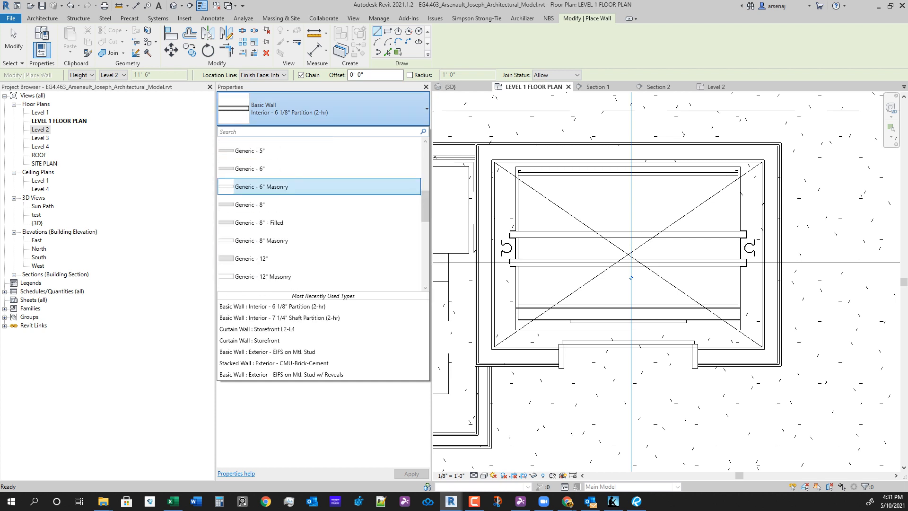
scroll(319, 205, down, 2)
scroll(319, 205, up, 2)
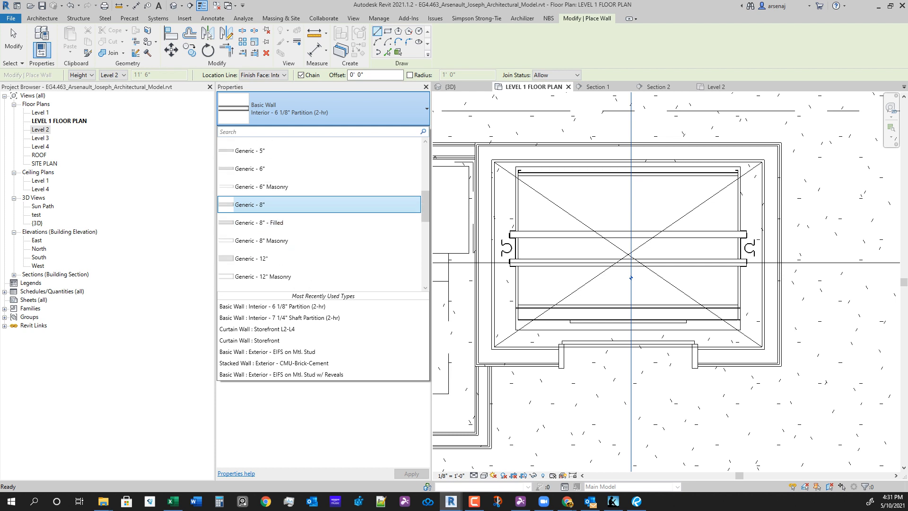
scroll(319, 269, up, 4)
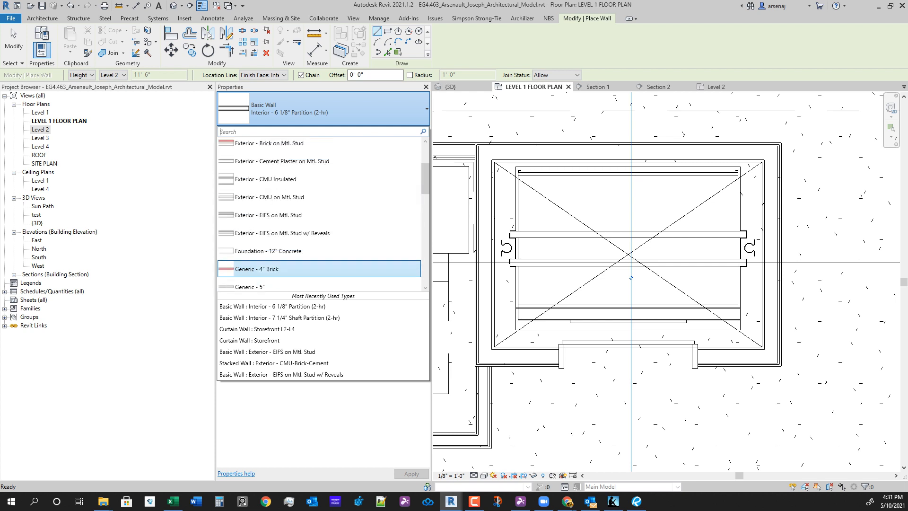
scroll(319, 246, up, 3)
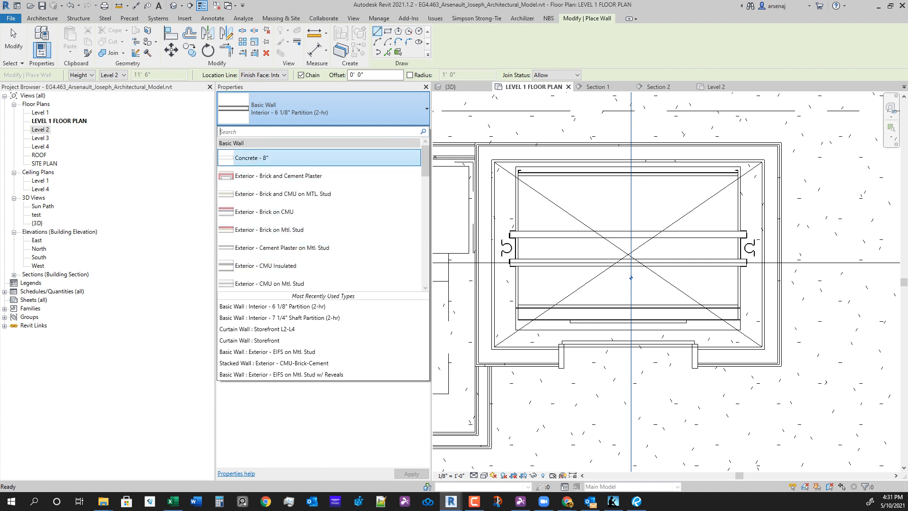
click(319, 157)
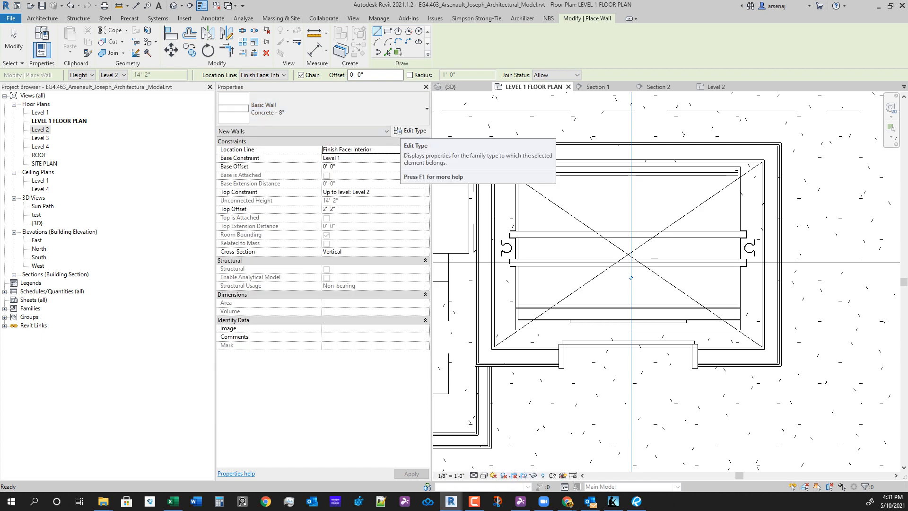
Duplicate the wall type as Concrete - 6" and set its structure layer thickness to 0' 6".
click(410, 131)
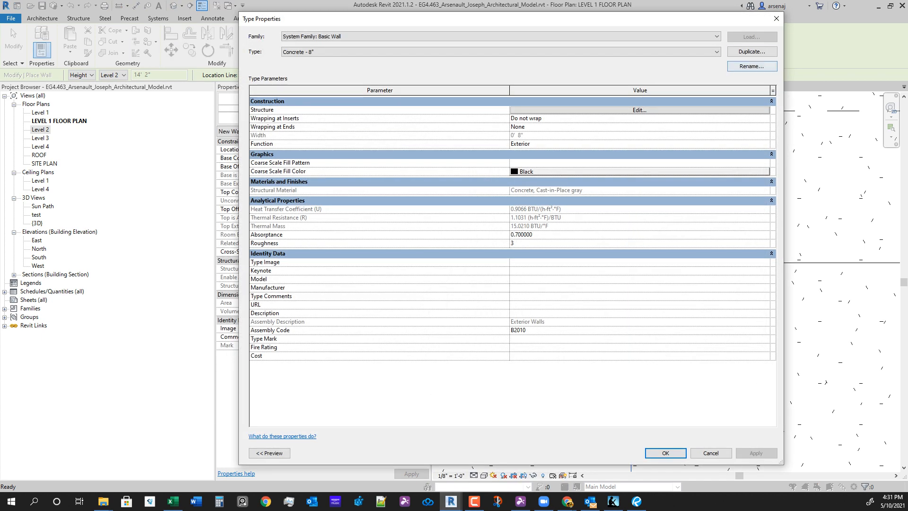
click(751, 52)
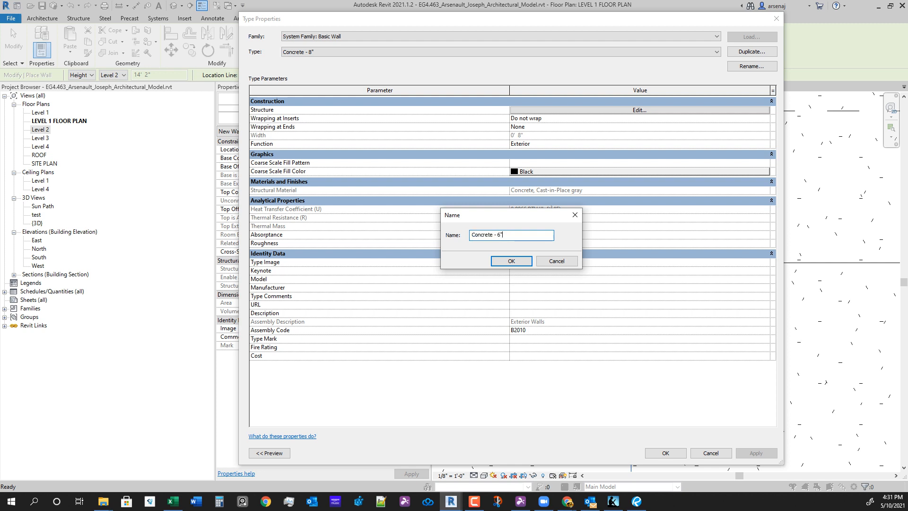
key(Return)
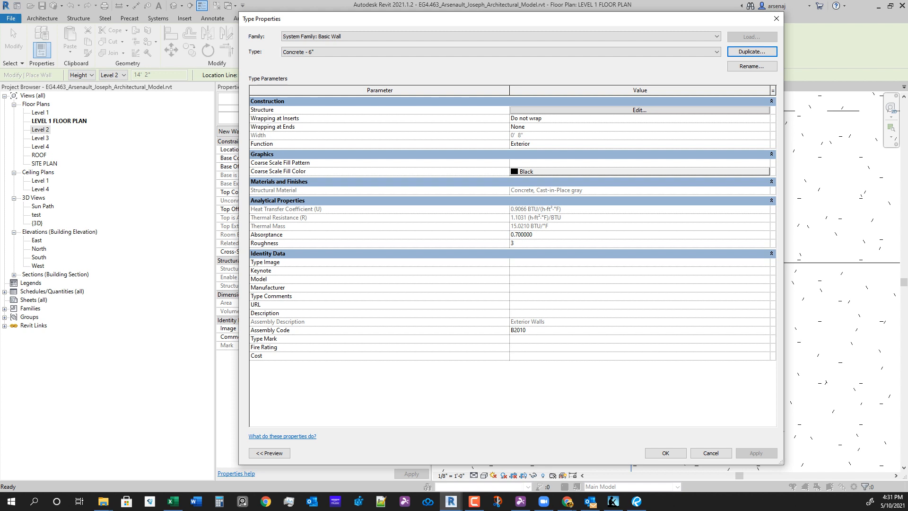
click(639, 110)
click(569, 109)
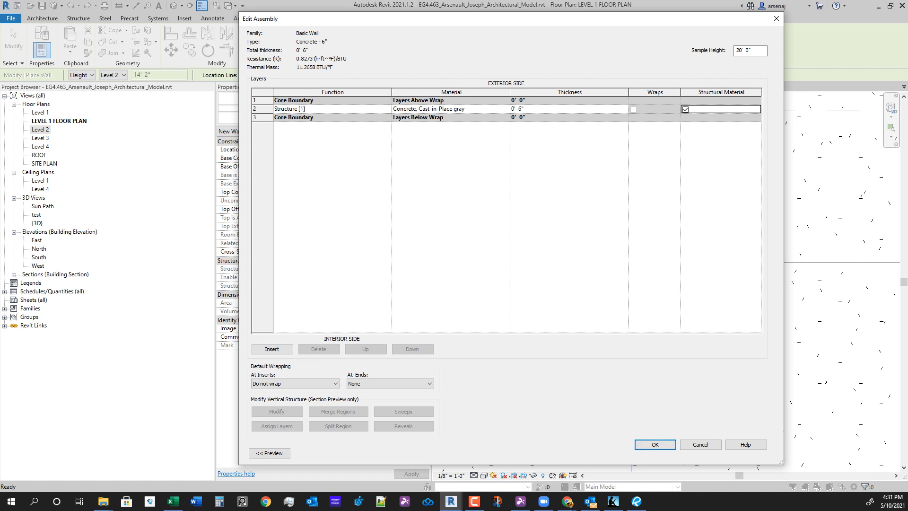
key(Return)
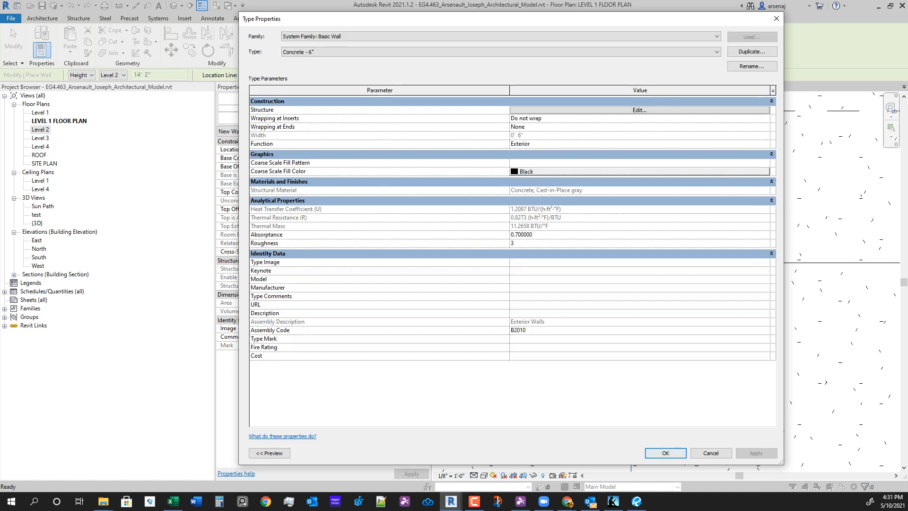
click(665, 453)
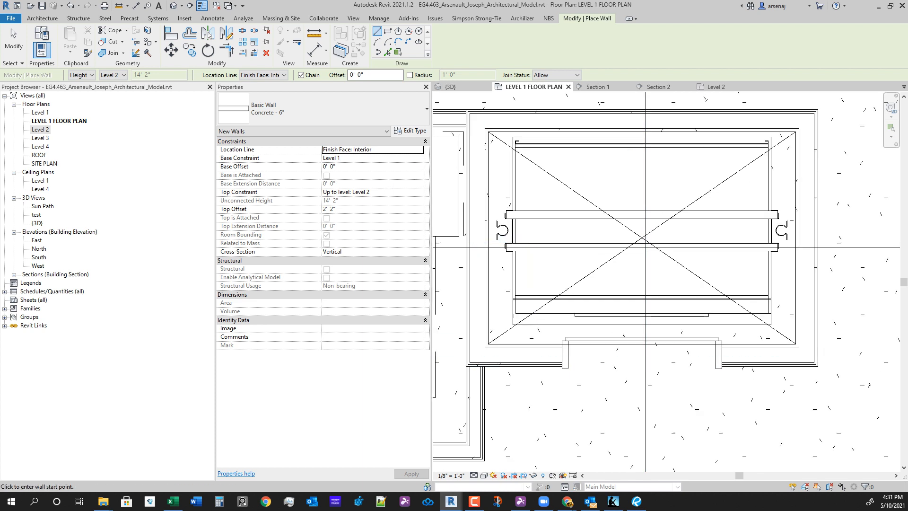
Set the new walls' base offset to -4' 0" from Level 1, top constraint to Level 1 and top offset to 0' 0".
click(419, 192)
click(420, 192)
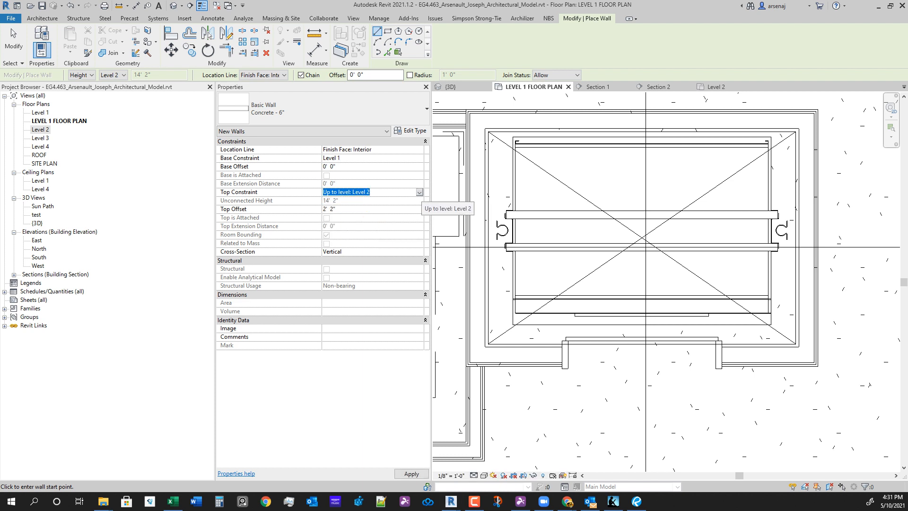
click(419, 192)
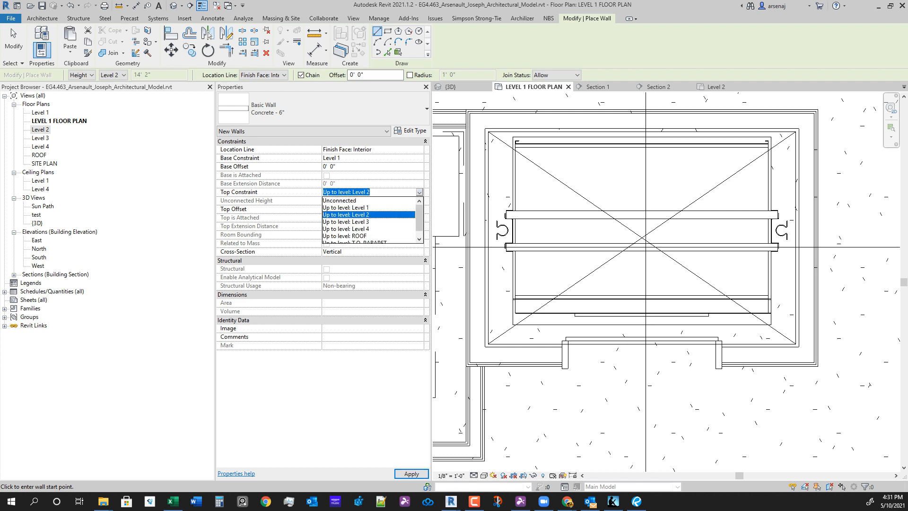
click(353, 207)
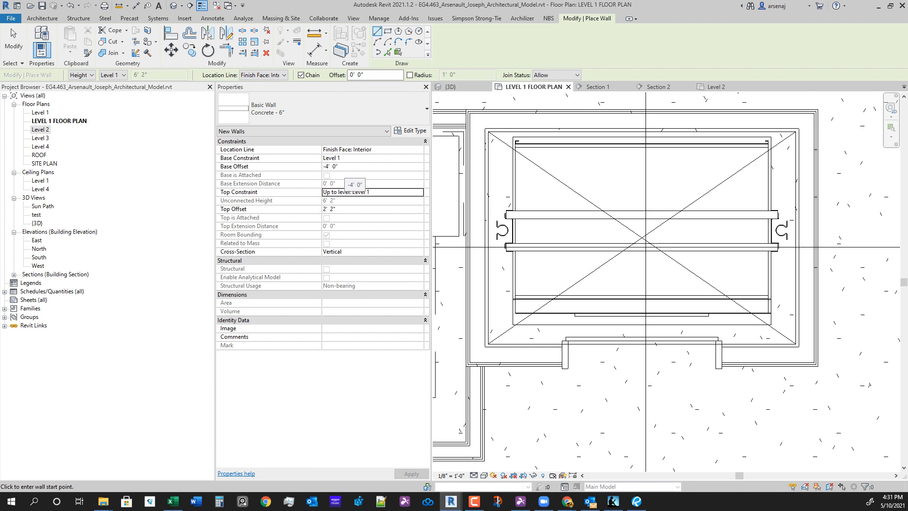
click(378, 209)
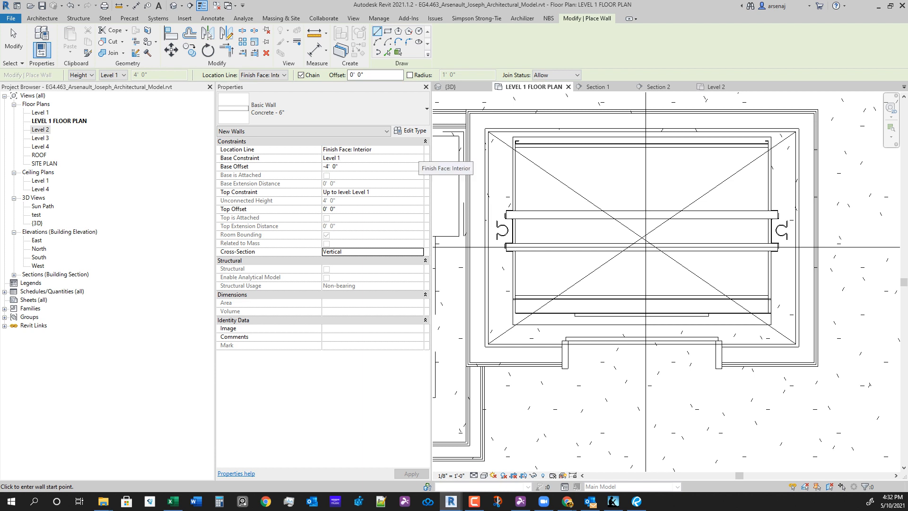
Draw four chained Concrete - 6" walls along the pit slab's edges inside the elevator shaft, using Finish Face: Interior as location line.
click(419, 149)
click(419, 149)
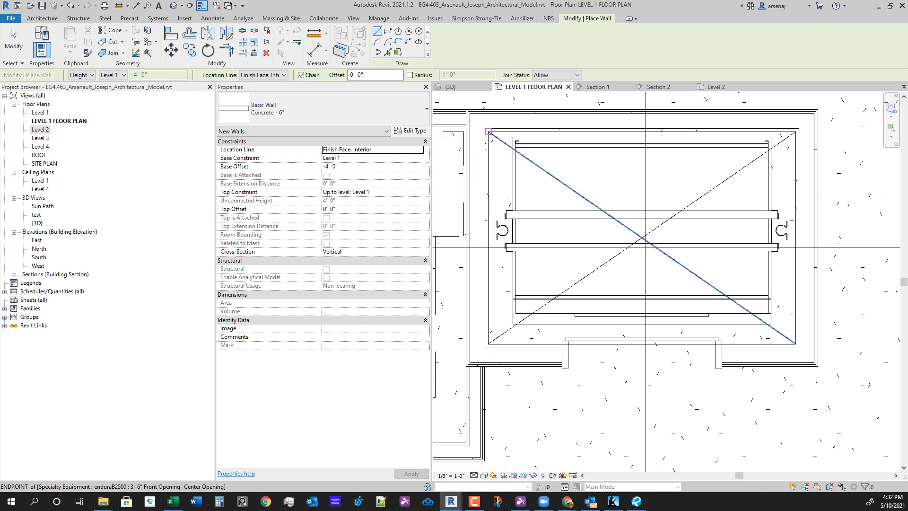
click(488, 132)
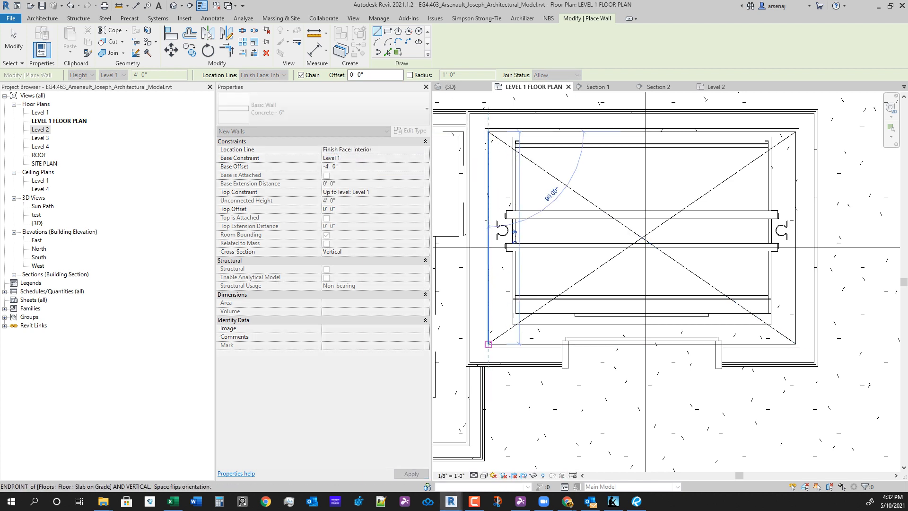
click(488, 343)
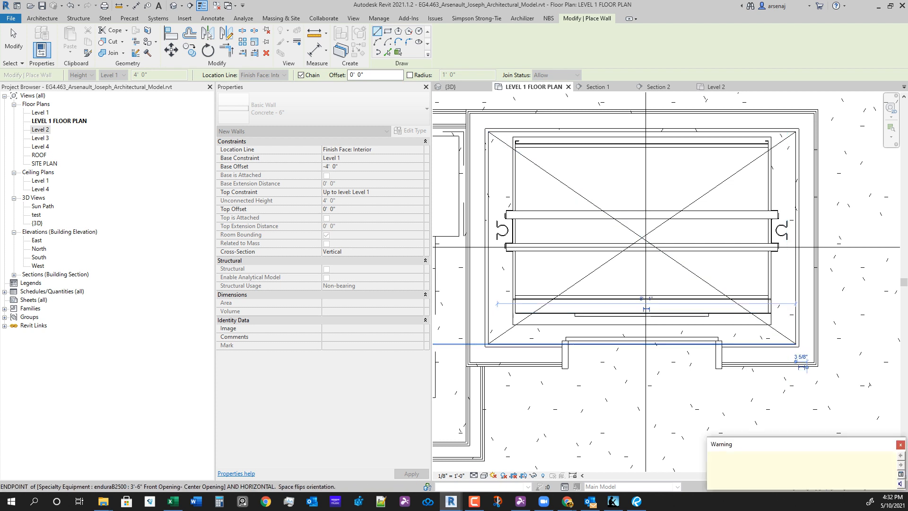
click(806, 366)
click(796, 132)
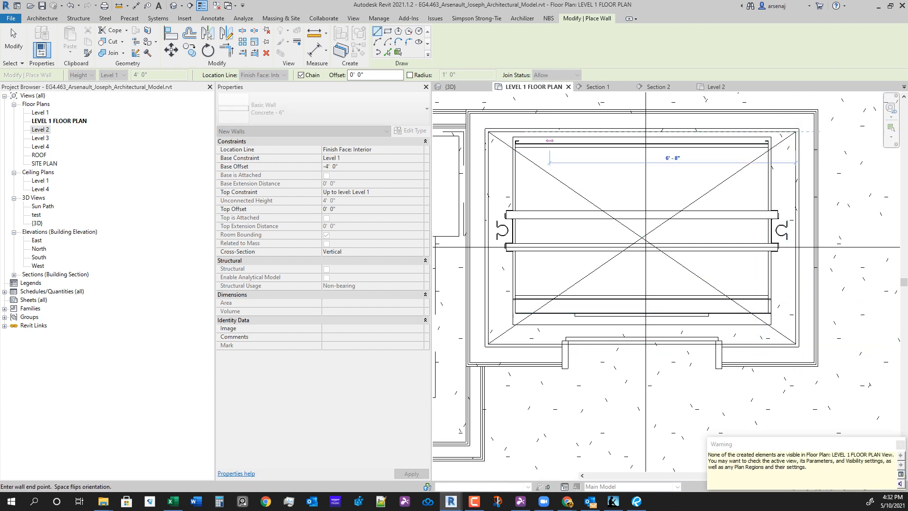
click(487, 132)
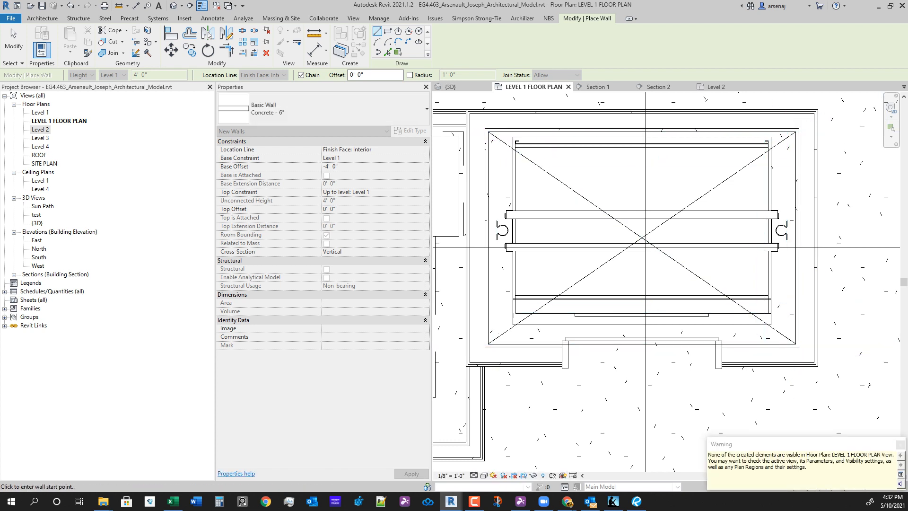
key(Escape)
key(Escape)
Go to Section 1 and check how the concrete pit walls meet the pit slab and the Level 1 floor.
click(597, 87)
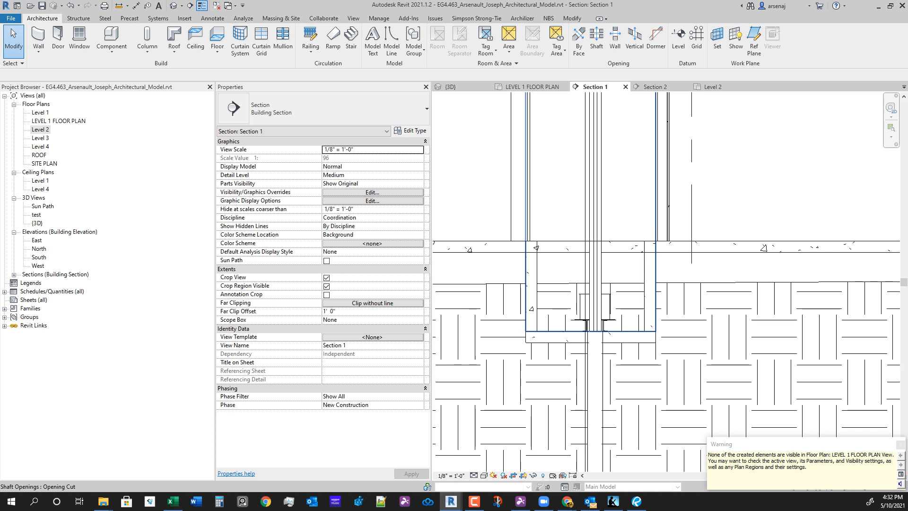
click(650, 283)
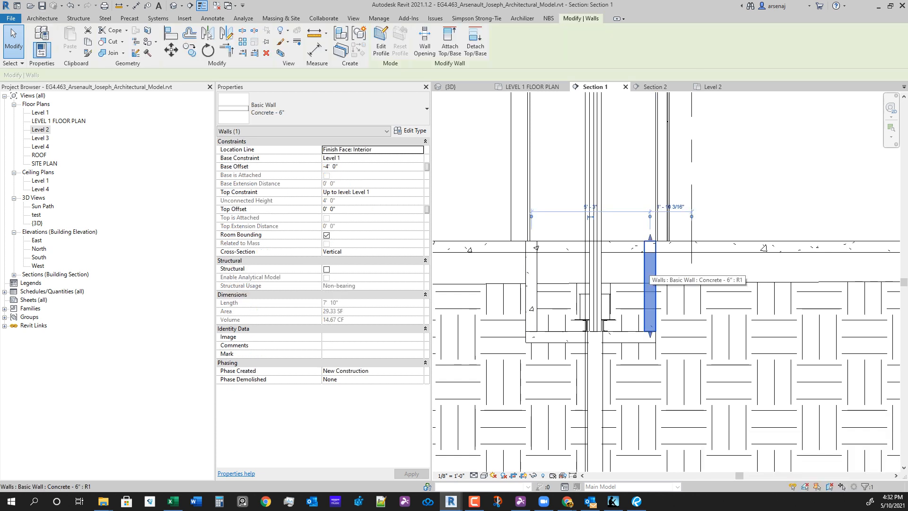
scroll(652, 276, up, 1)
key(Escape)
click(647, 278)
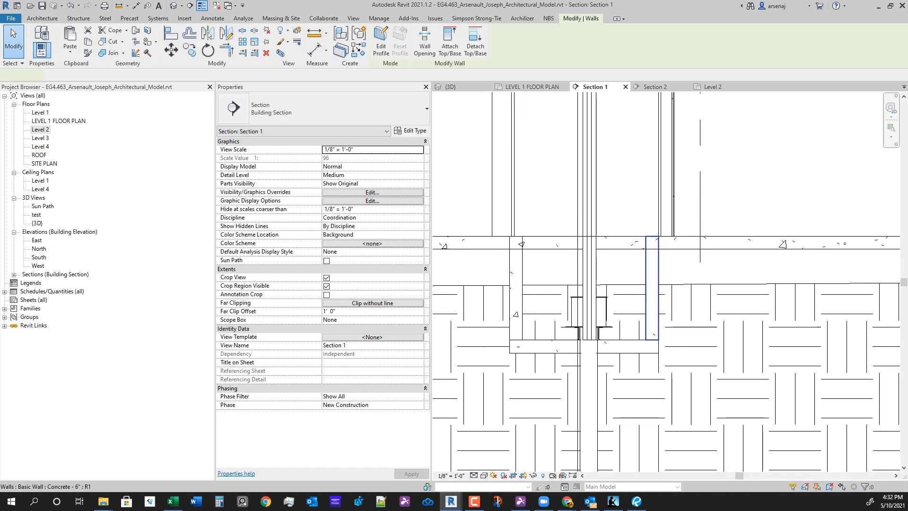
Examine the concrete pit walls against the pit slab in Section 1 and around the elevator in the Level 1 floor plan.
scroll(662, 355, up, 1)
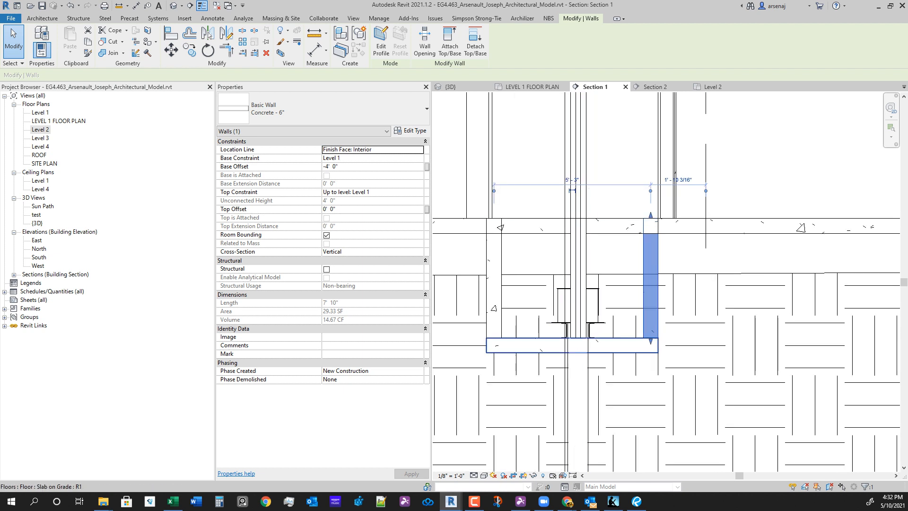
click(650, 349)
key(Escape)
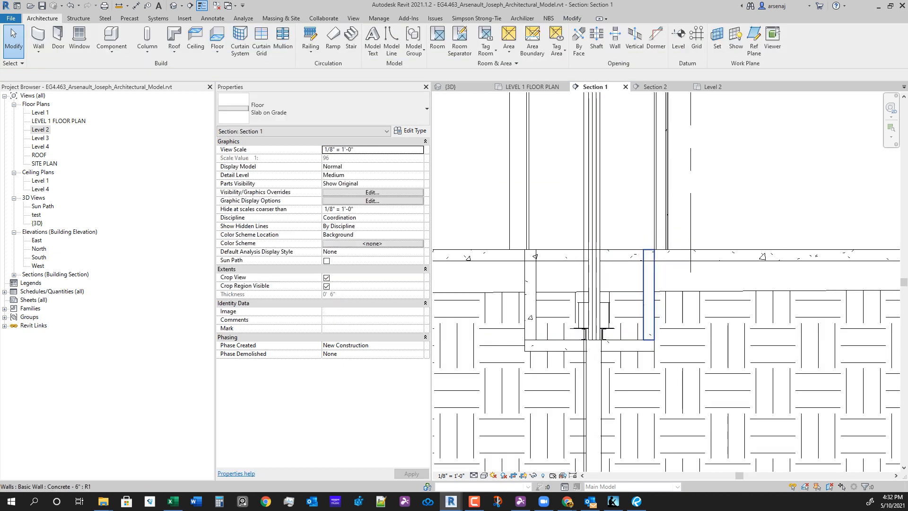
click(649, 303)
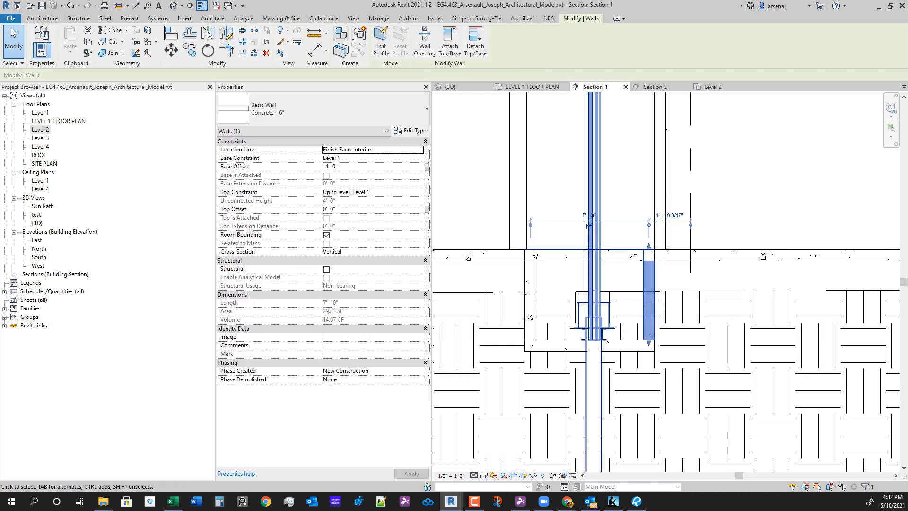
click(531, 87)
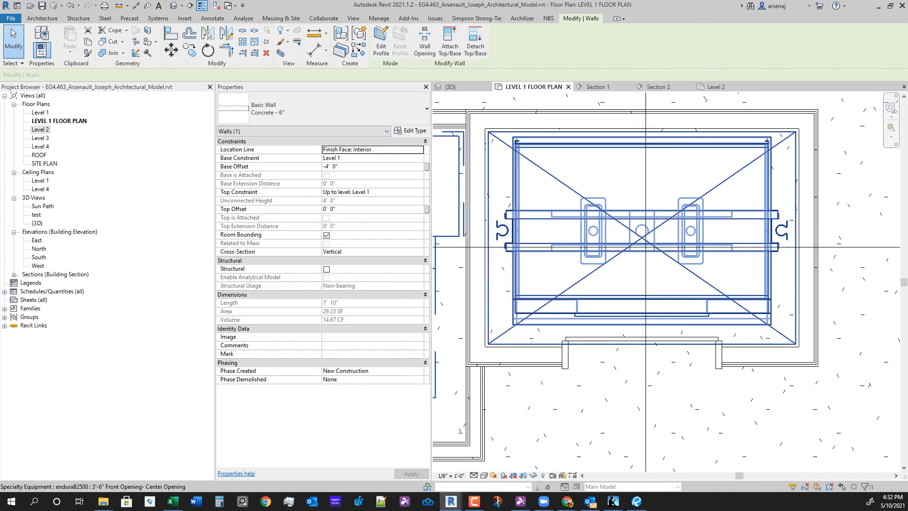
scroll(657, 326, down, 4)
key(Escape)
middle_drag(657, 326, 624, 249)
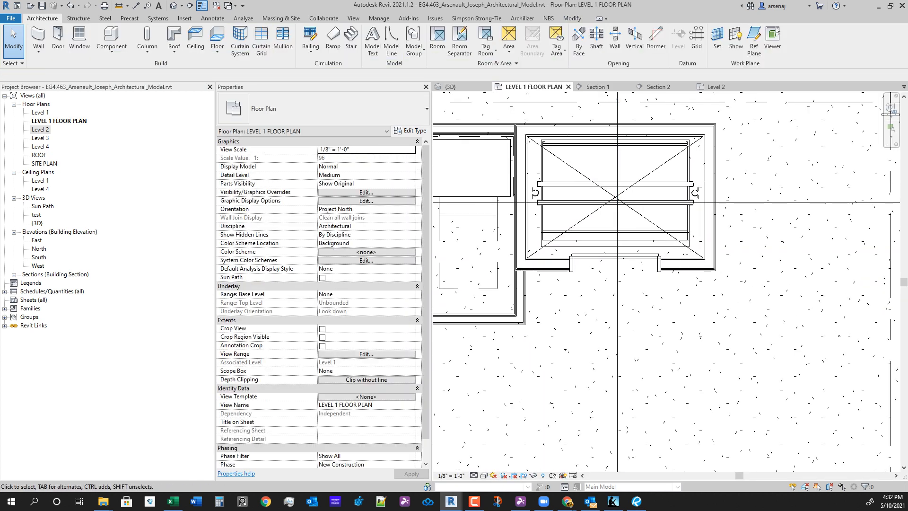
middle_drag(502, 320, 508, 352)
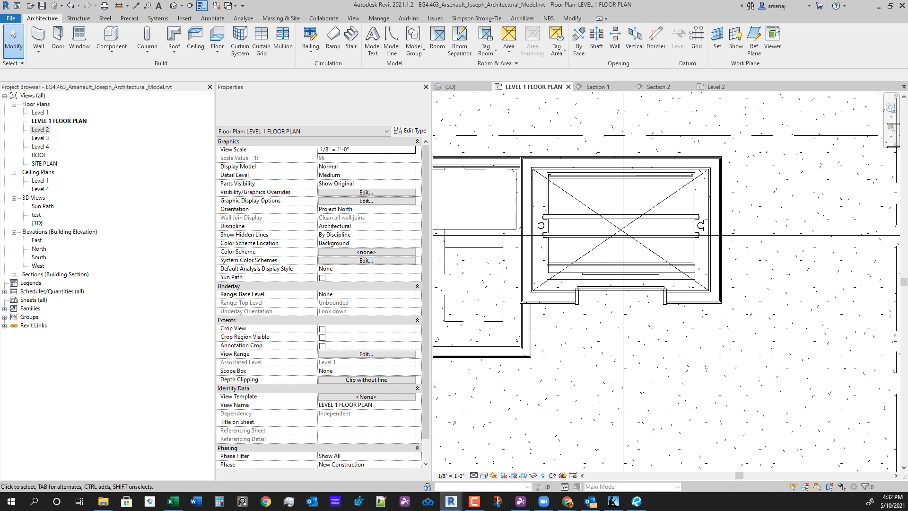
Select the chain of four Concrete - 6" pit walls in the 3D view and flip them to the outside of the pit slab's edges.
click(450, 87)
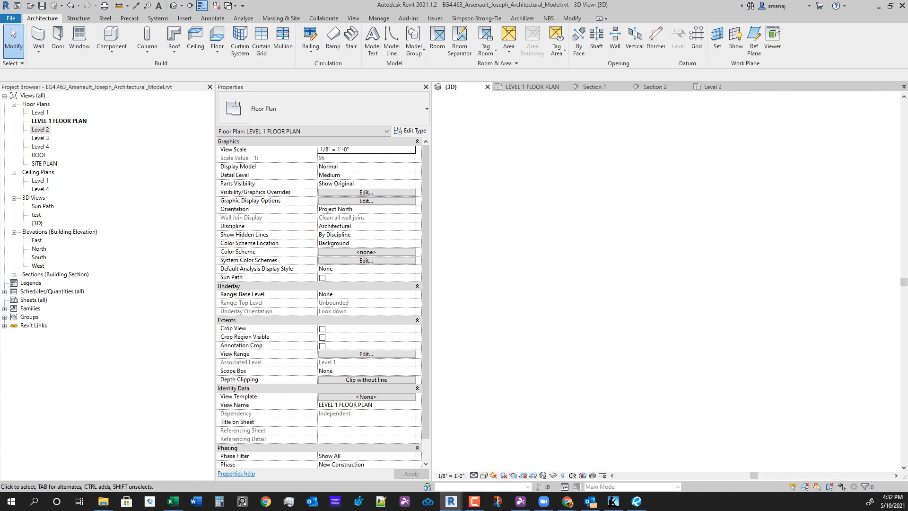
shift+middle_drag(681, 312, 685, 222)
scroll(596, 350, up, 5)
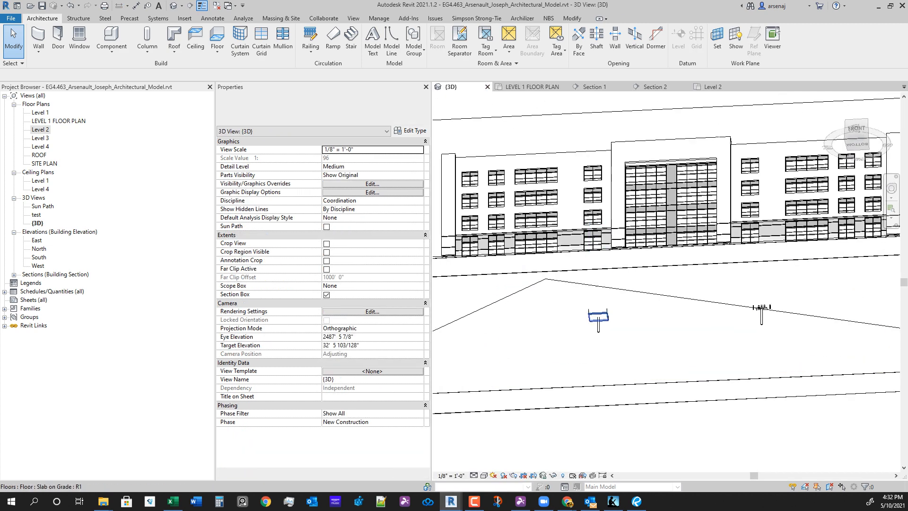
click(591, 299)
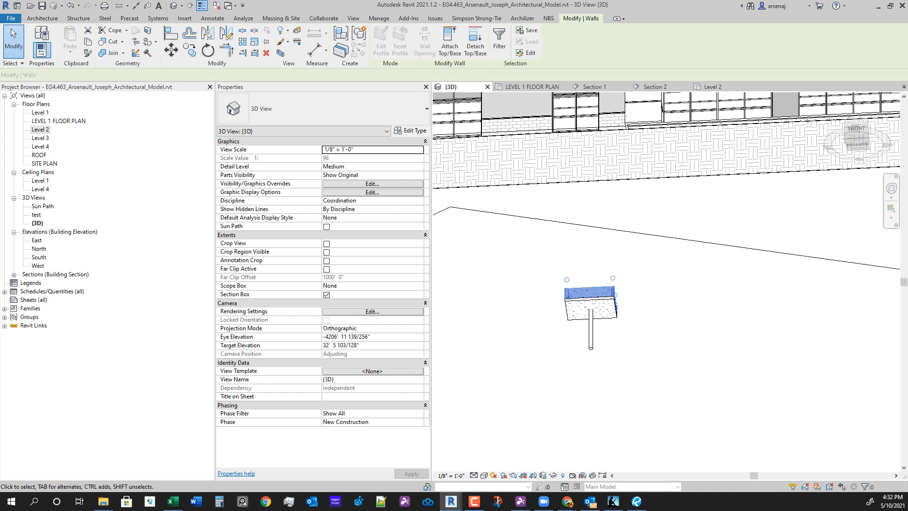
scroll(632, 289, up, 2)
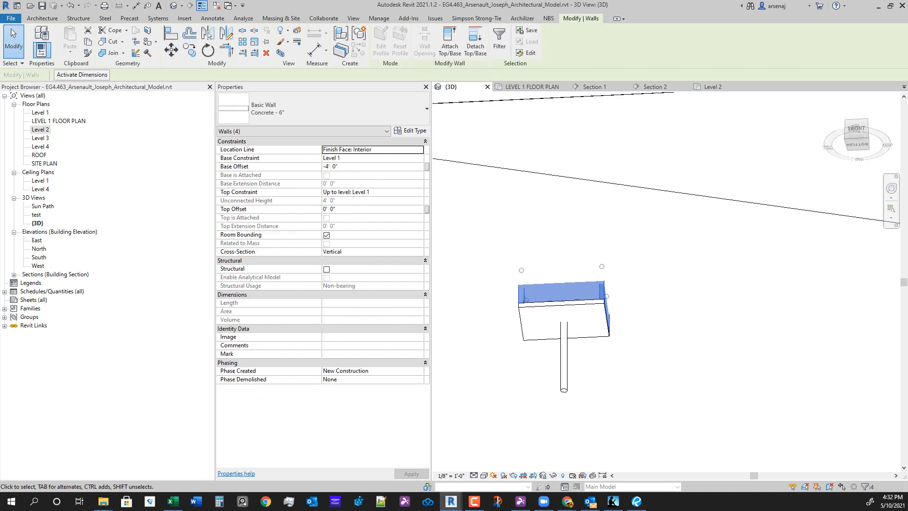
key(space)
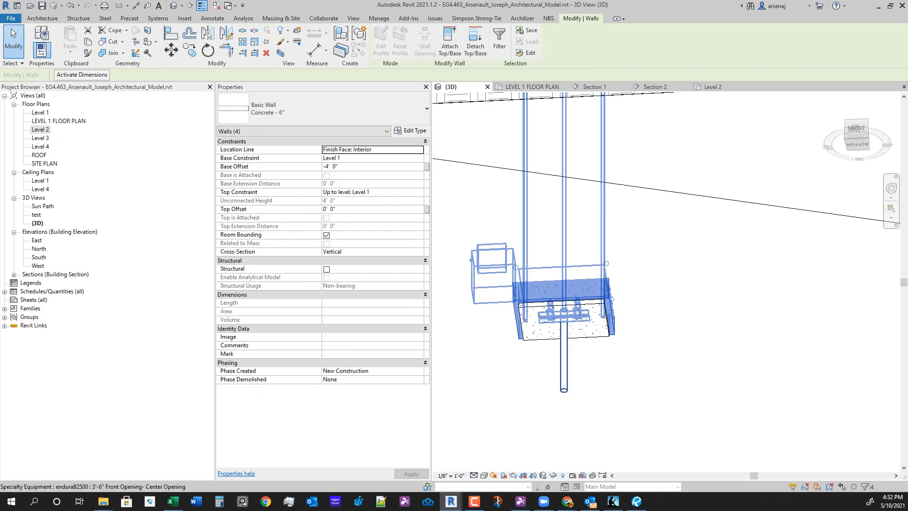
scroll(548, 314, up, 4)
scroll(563, 293, down, 4)
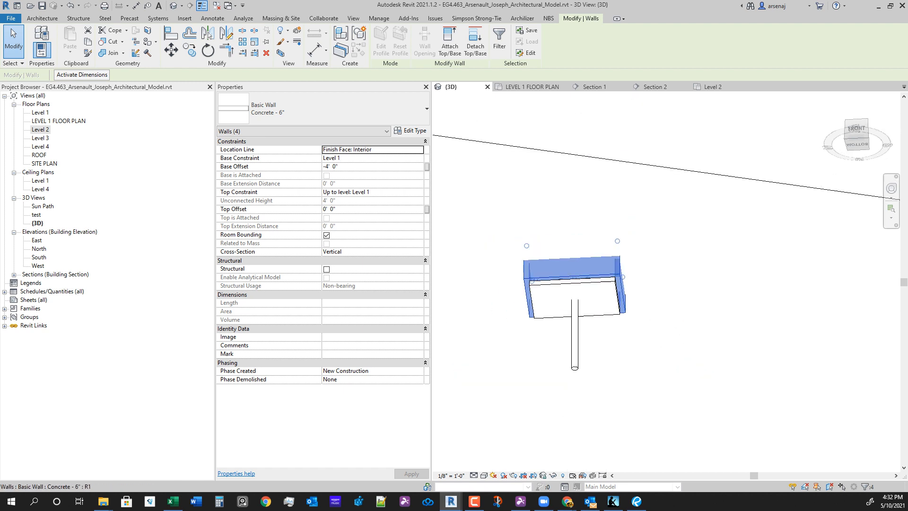
Hide the linked structural model in Section 1.
click(594, 87)
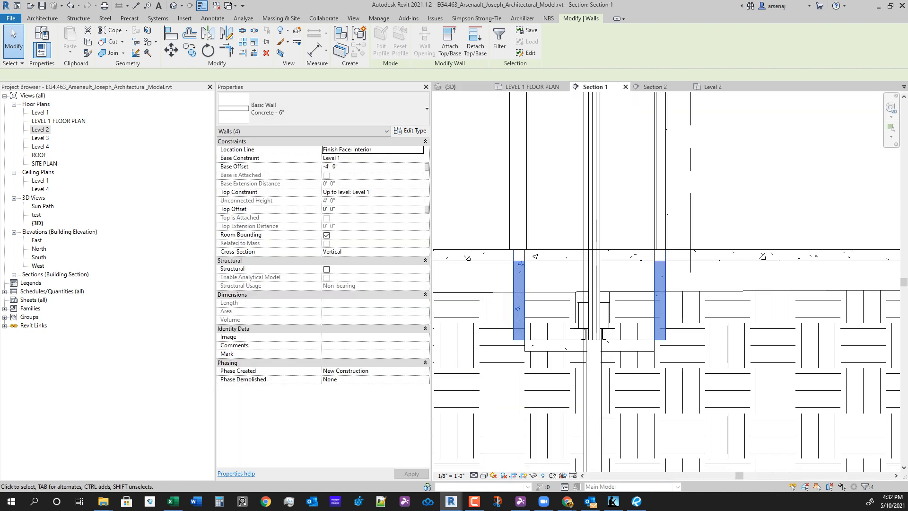
scroll(519, 284, up, 2)
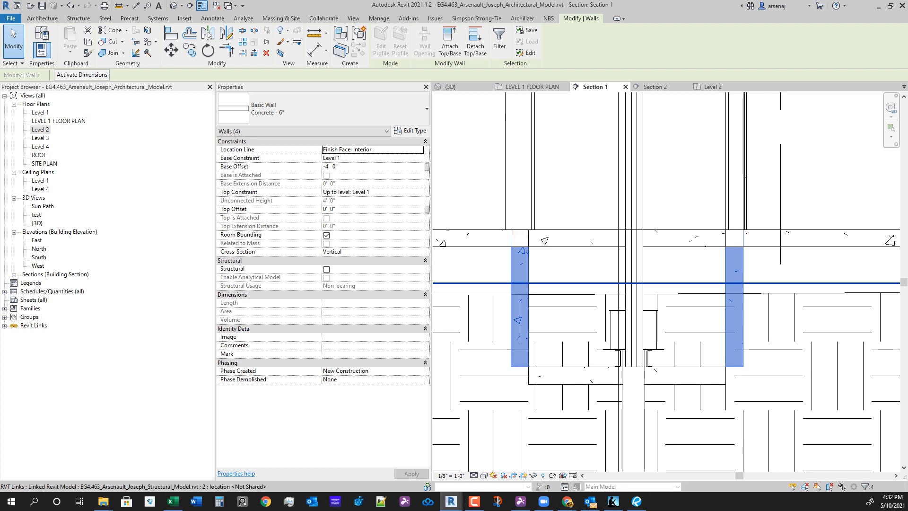
click(557, 246)
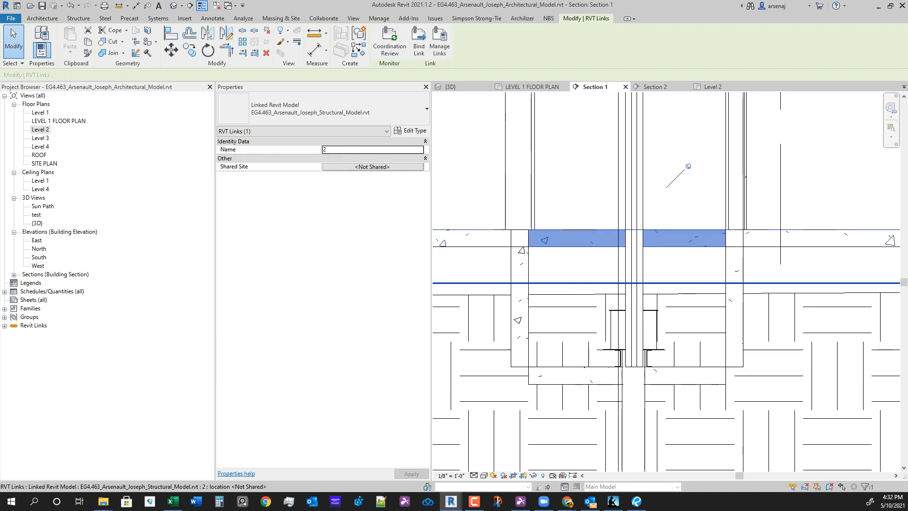
key(Delete)
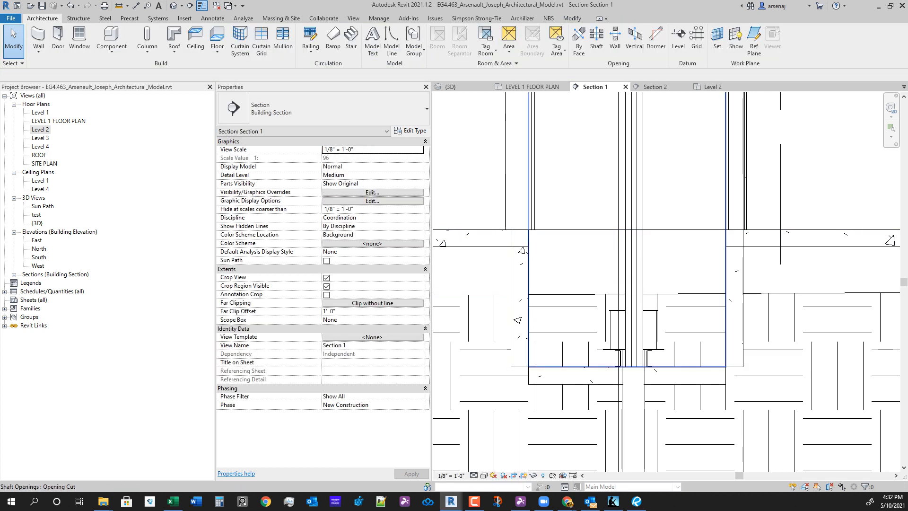
Select the chain of four concrete pit walls in 3D, set their top offset to -0' 6", and return to Section 1.
click(520, 307)
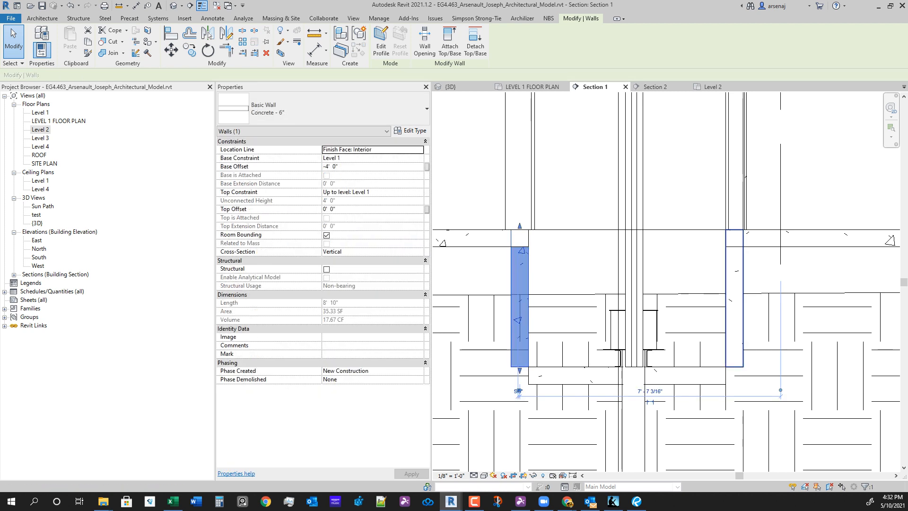
click(734, 284)
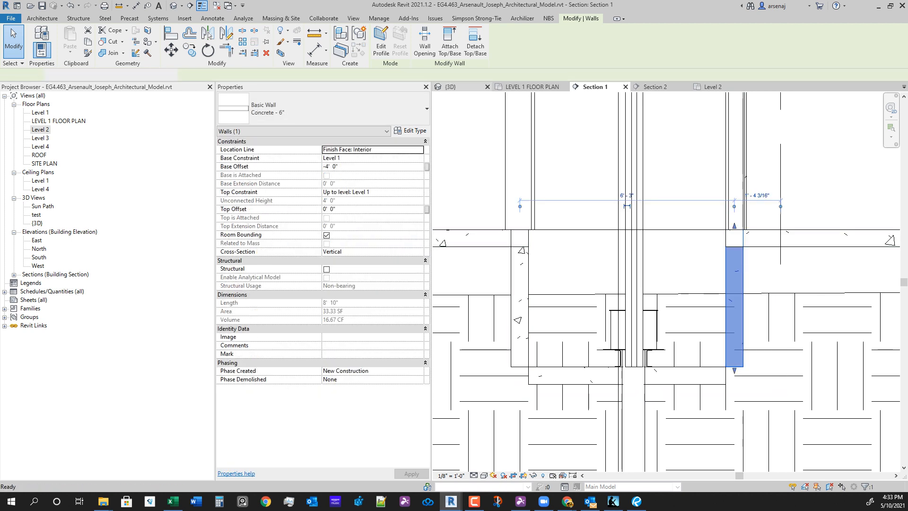
click(452, 87)
key(Tab)
click(572, 289)
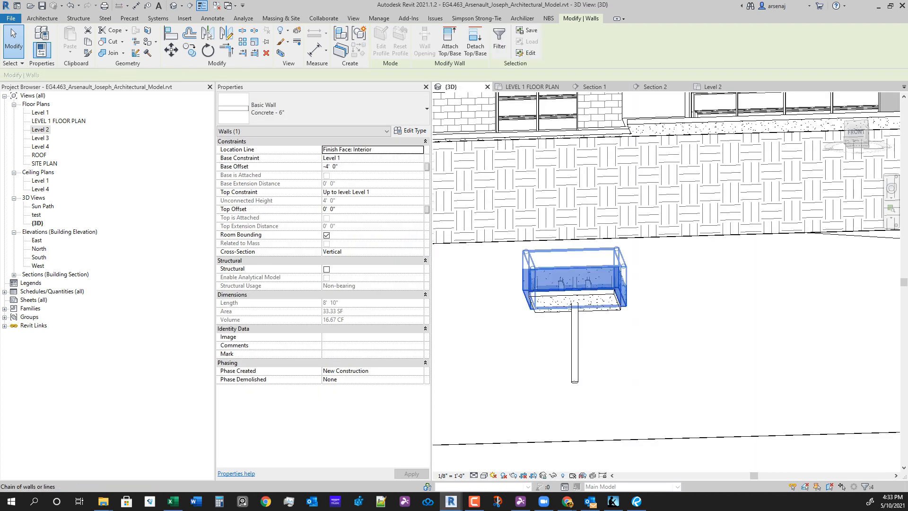
click(532, 87)
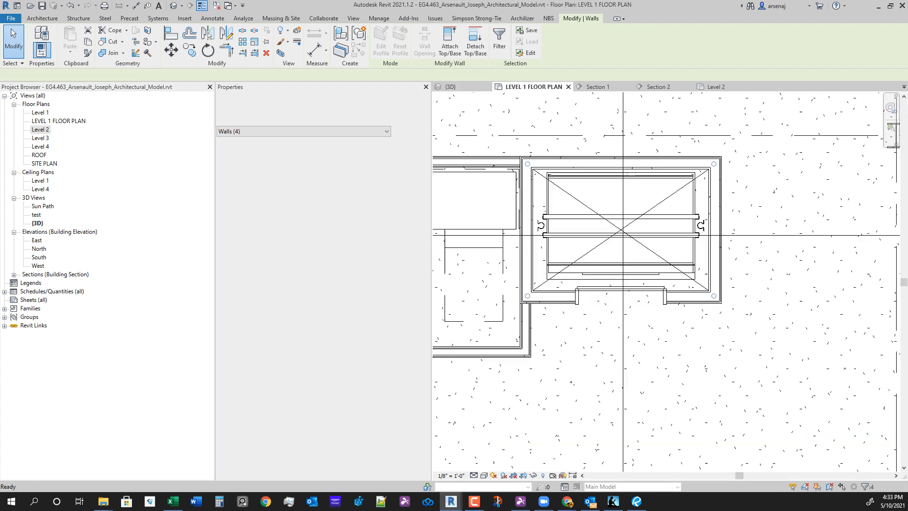
click(598, 87)
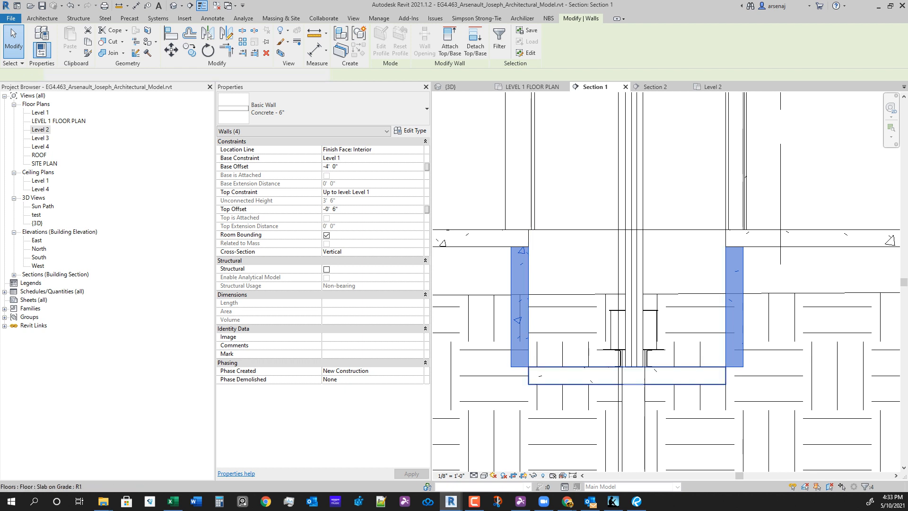
Edit the pit slab's boundary in the Level 1 floor plan, offsetting it outward 0' 6" without a copy and without attaching walls.
click(601, 384)
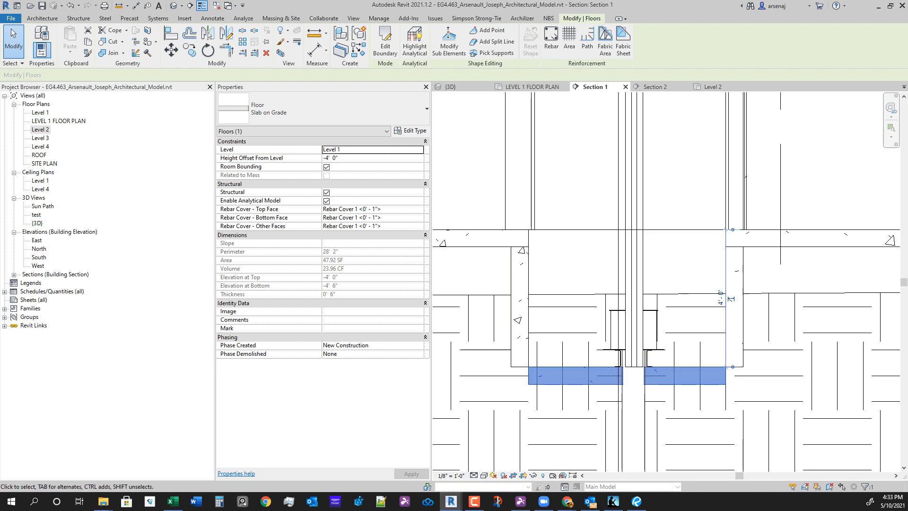
click(531, 87)
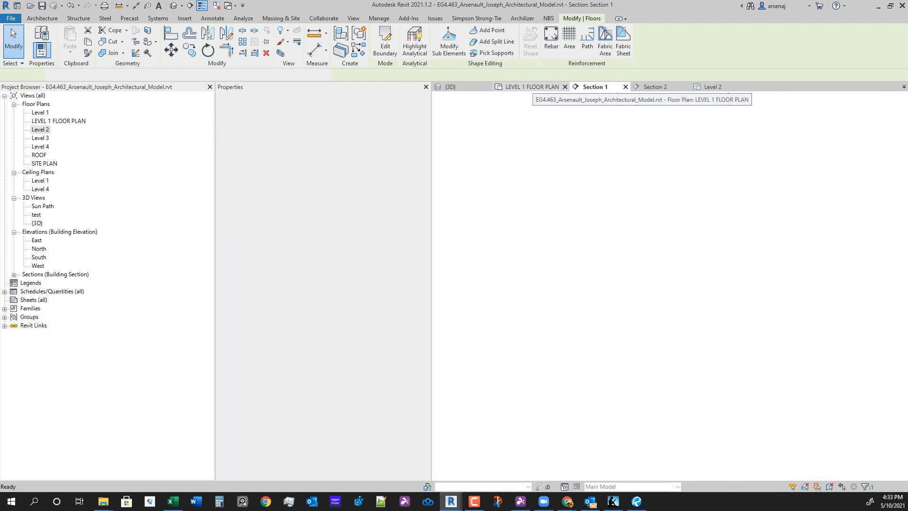
middle_drag(586, 208, 587, 214)
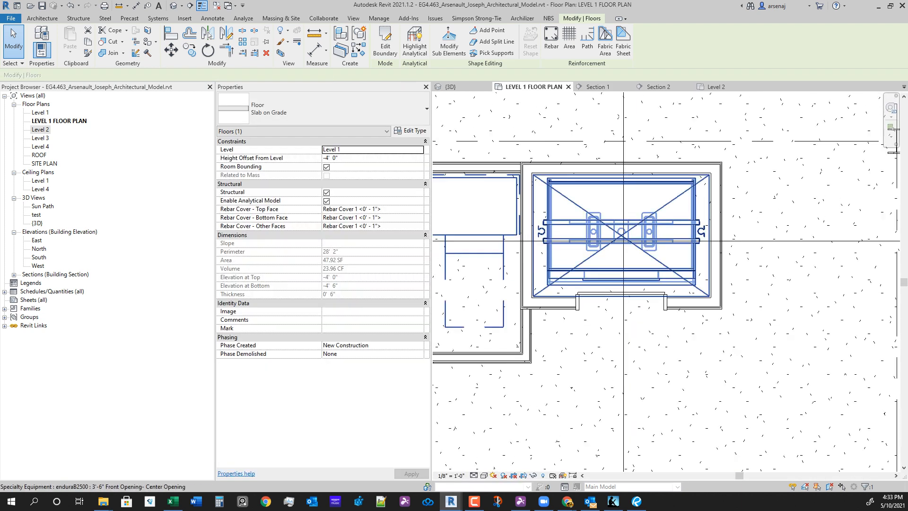
click(385, 43)
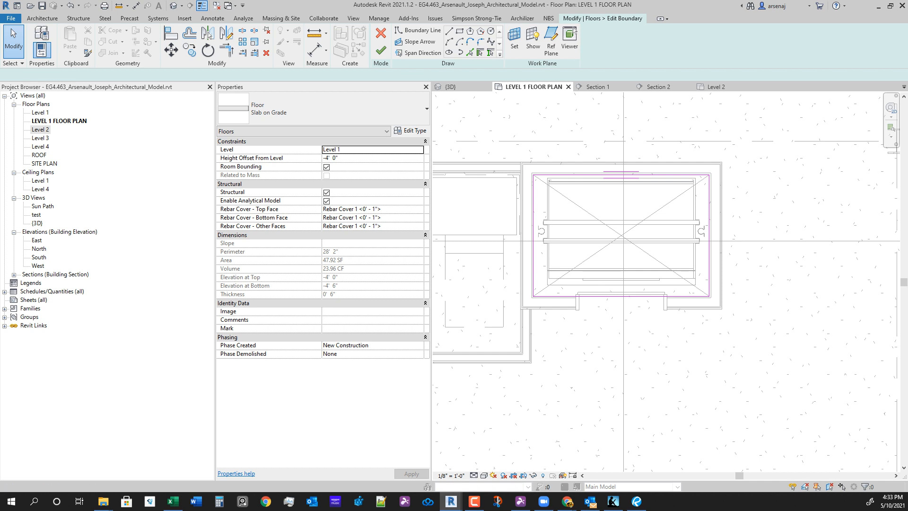
key(o)
key(f)
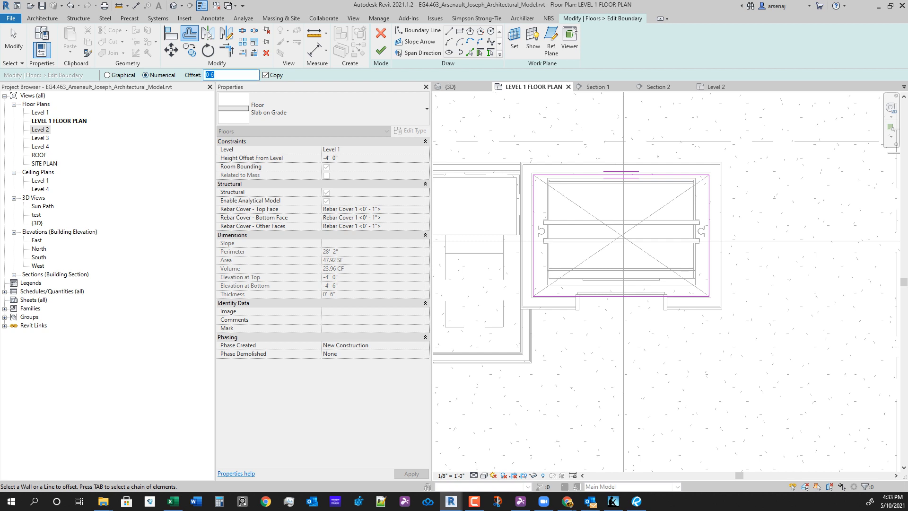
click(266, 75)
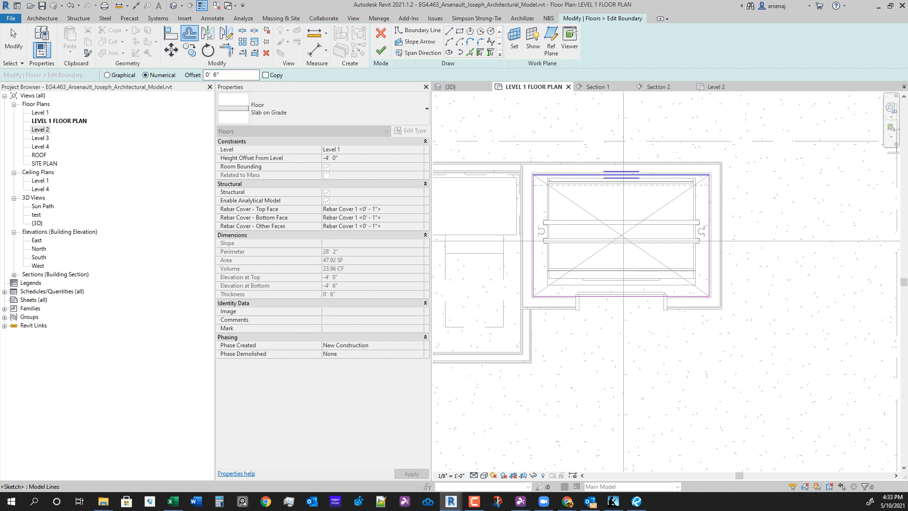
key(Tab)
click(532, 213)
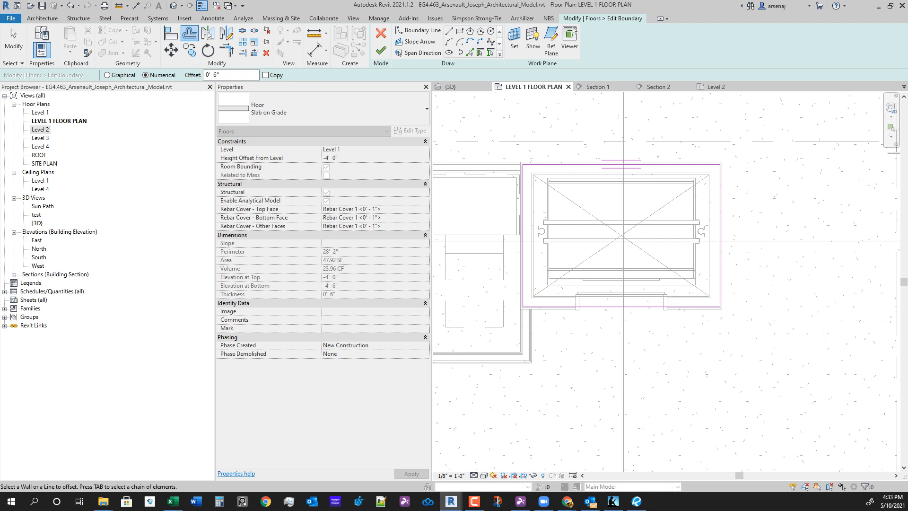
click(381, 50)
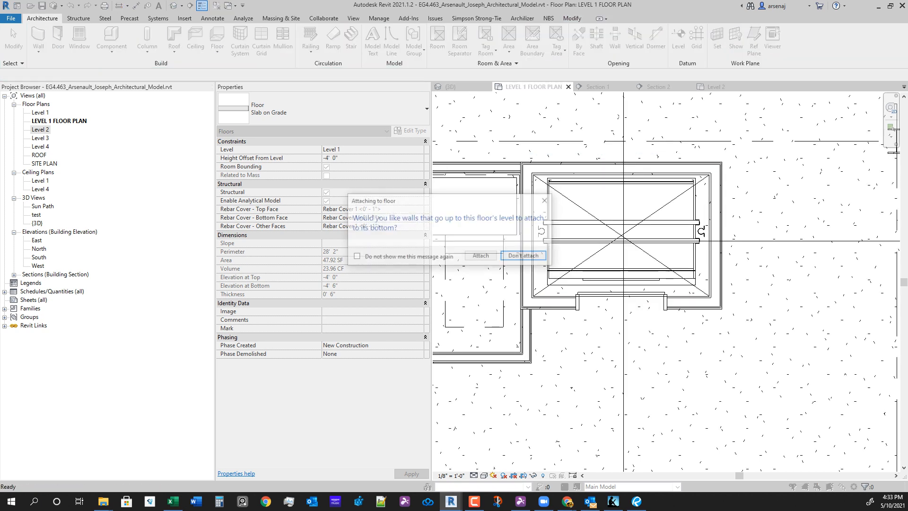
click(525, 257)
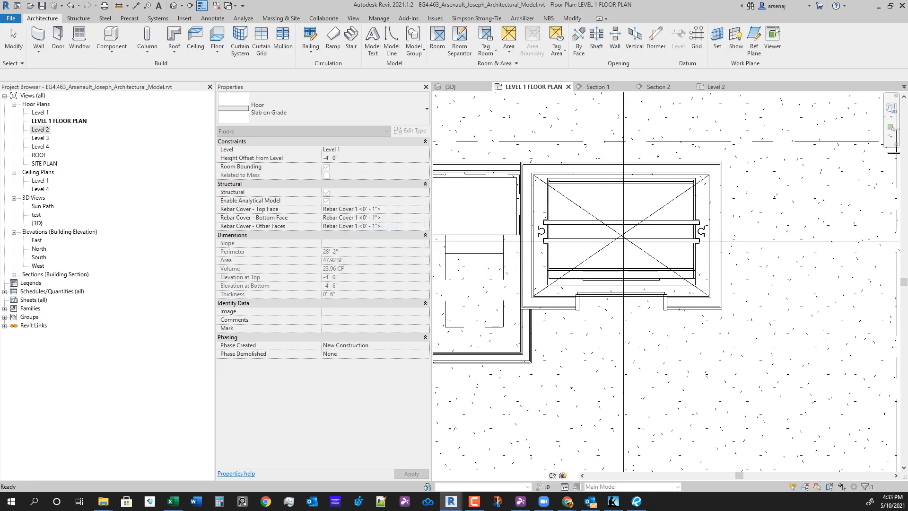
Examine the enlarged pit slab, the concrete pit walls and the elevator shaft in Section 1.
click(598, 87)
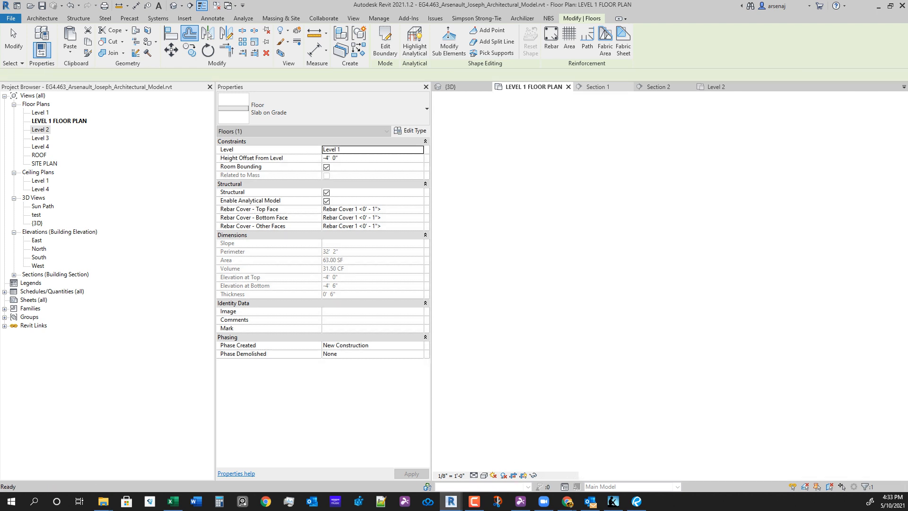
middle_drag(634, 379, 633, 323)
scroll(633, 324, down, 1)
key(Escape)
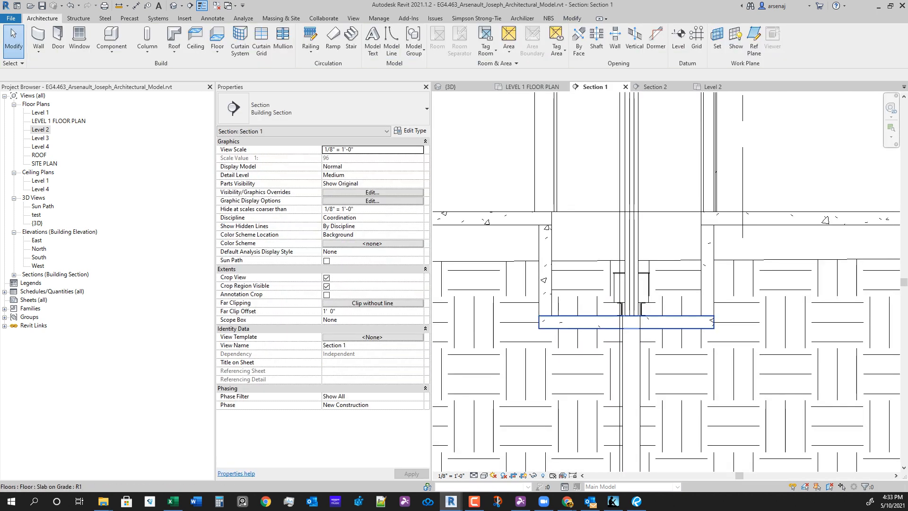
click(673, 326)
scroll(675, 289, down, 3)
scroll(725, 291, down, 5)
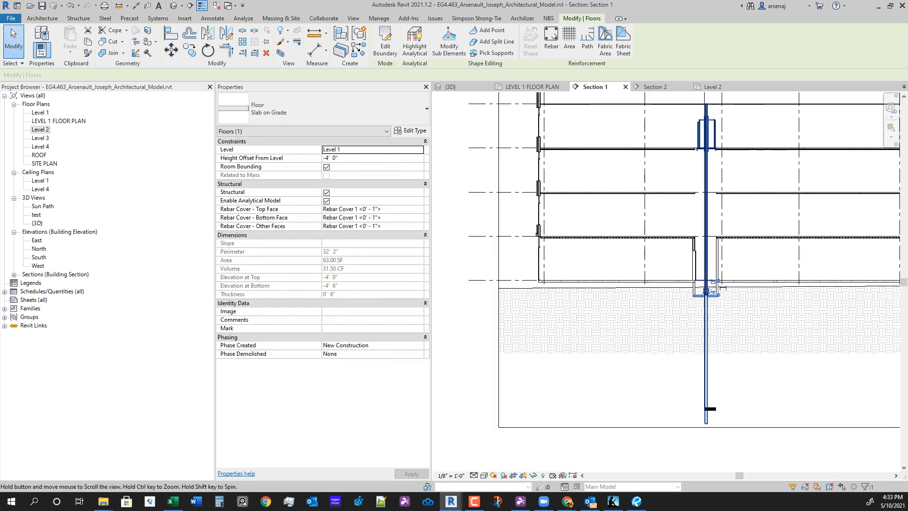
middle_drag(740, 301, 688, 312)
scroll(689, 312, down, 1)
scroll(688, 312, up, 6)
key(Escape)
scroll(687, 320, down, 1)
scroll(622, 305, up, 3)
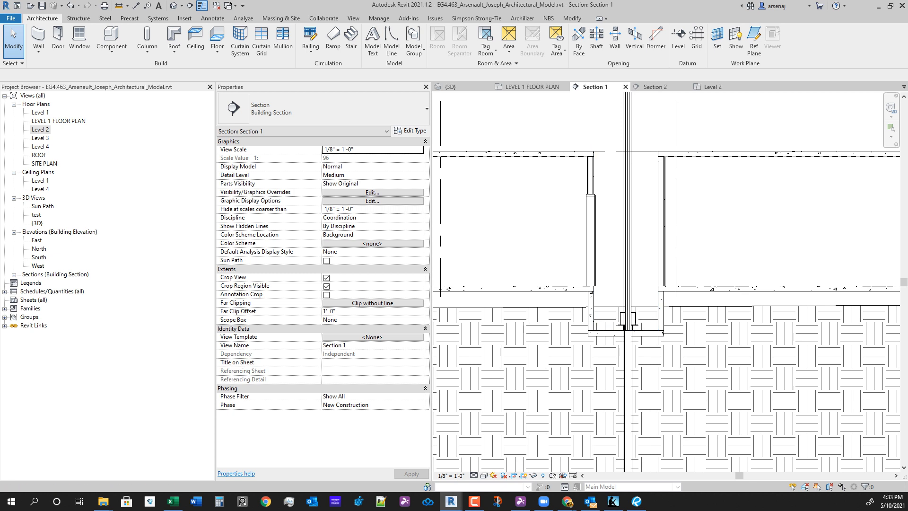
Unhide the linked structural model in Section 1 and leave the reveal-hidden-elements mode.
key(r)
key(h)
click(638, 289)
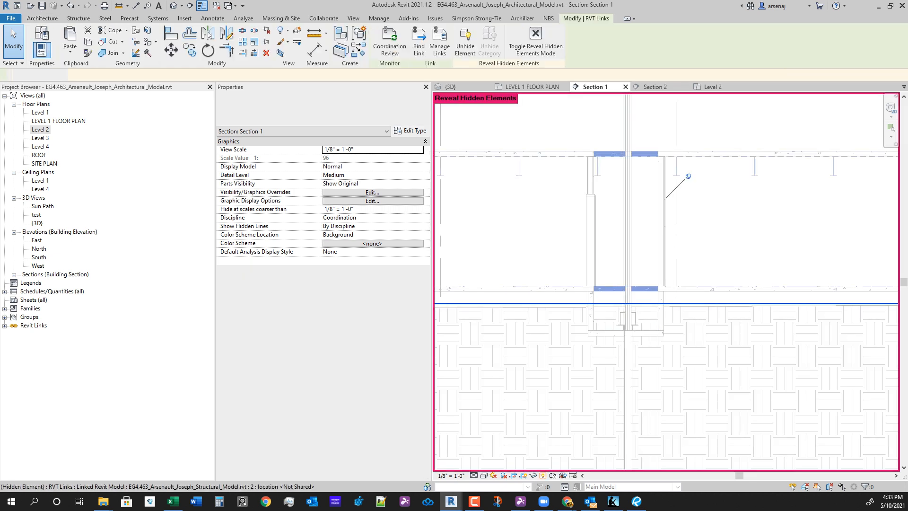
right_click(641, 290)
mouse_move(676, 123)
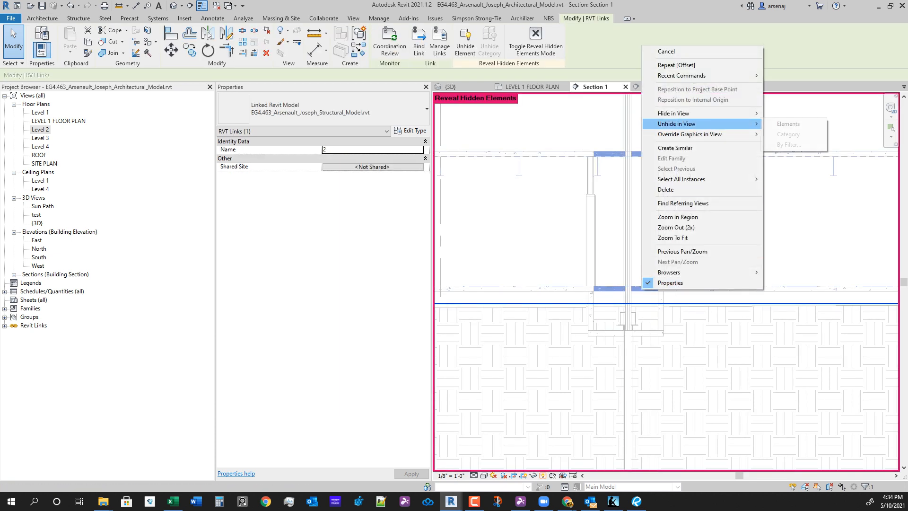
click(785, 122)
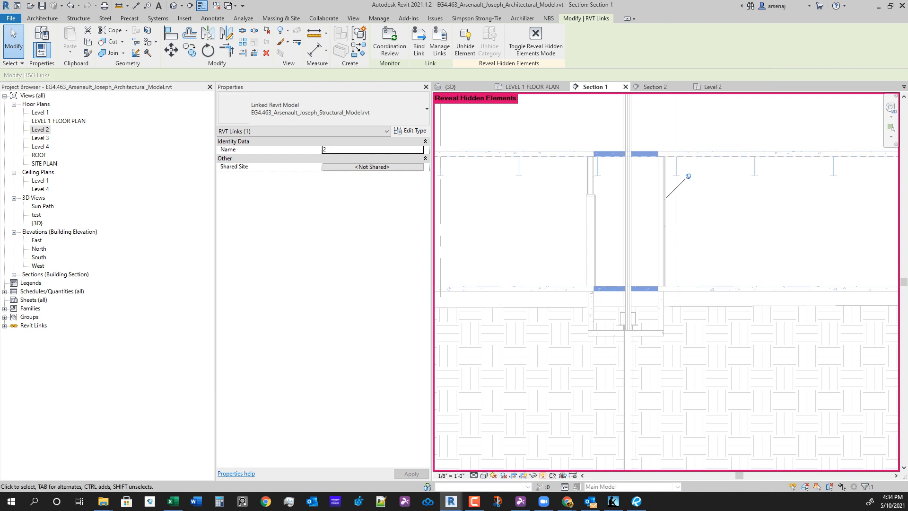
click(543, 475)
Examine the whole building in Section 1, comparing the elevator pit and ground floor slab with the surrounding topography.
scroll(636, 291, down, 4)
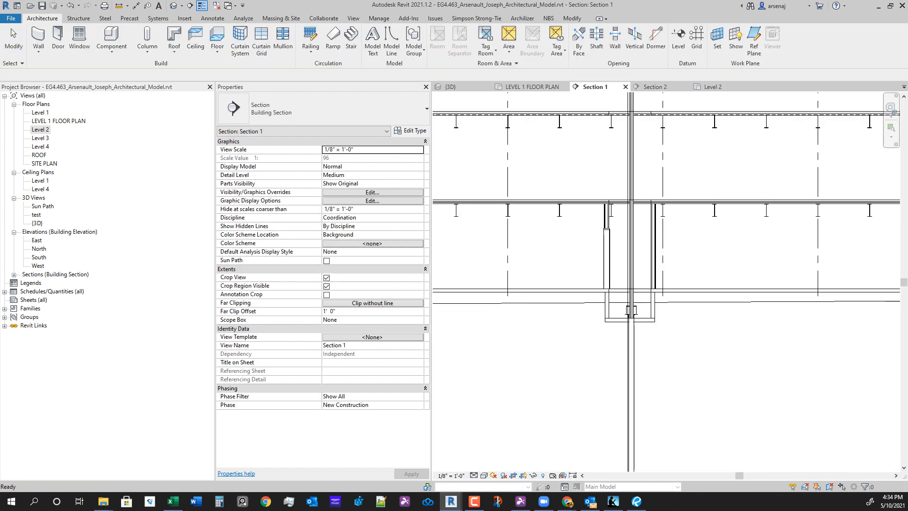
middle_drag(636, 291, 645, 327)
scroll(609, 403, down, 2)
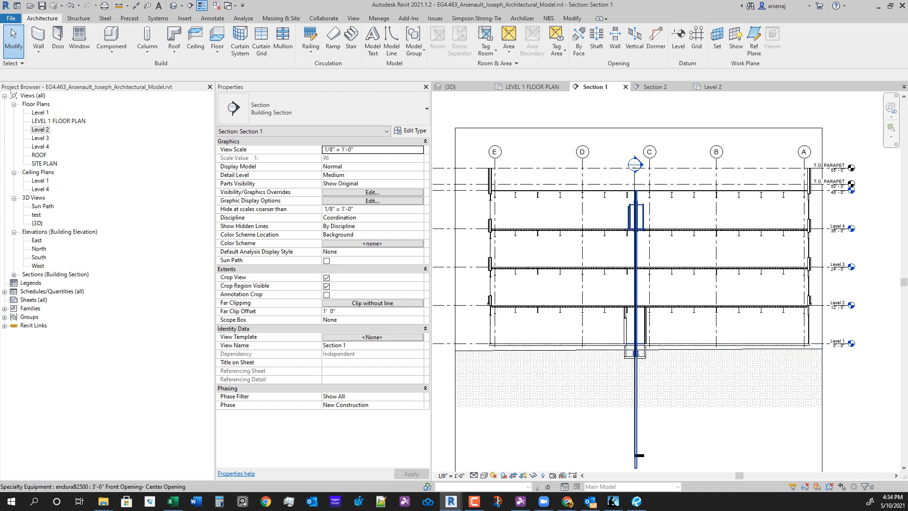
scroll(634, 376, up, 2)
scroll(614, 358, up, 1)
scroll(615, 355, down, 3)
middle_drag(615, 355, 651, 331)
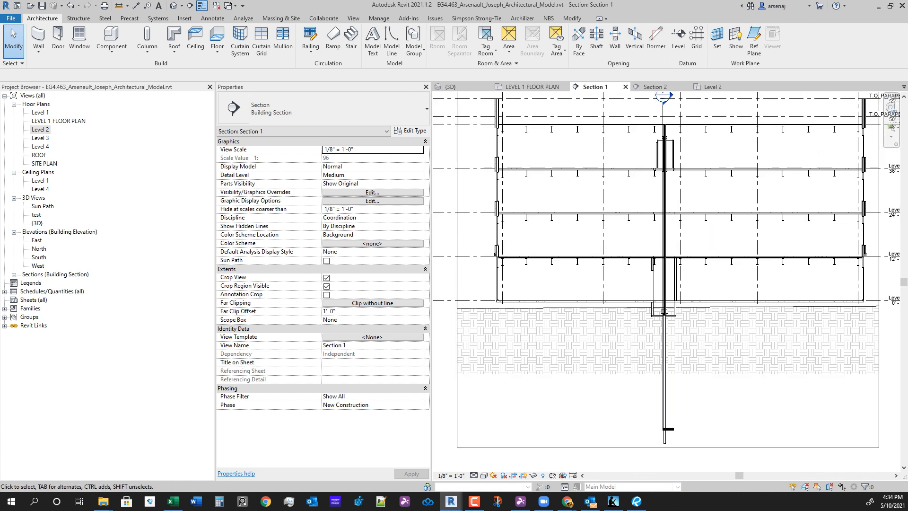
scroll(520, 324, up, 1)
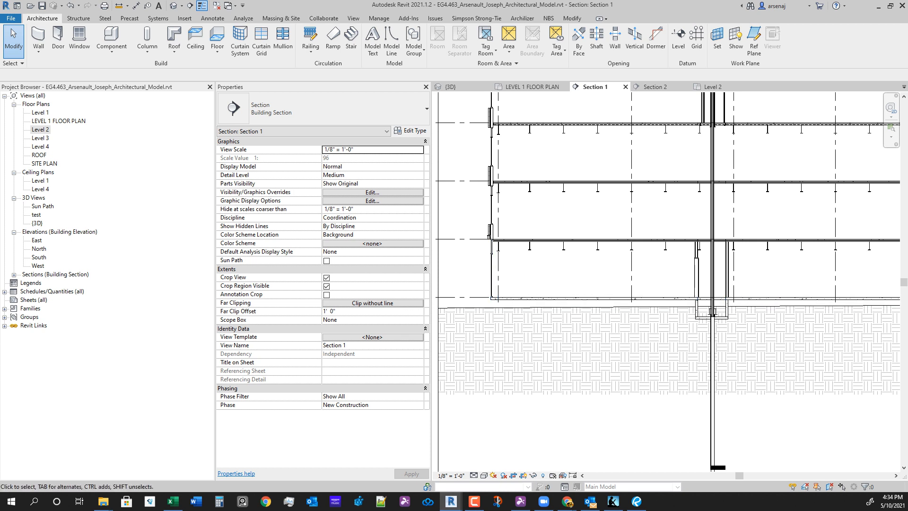
scroll(430, 333, up, 2)
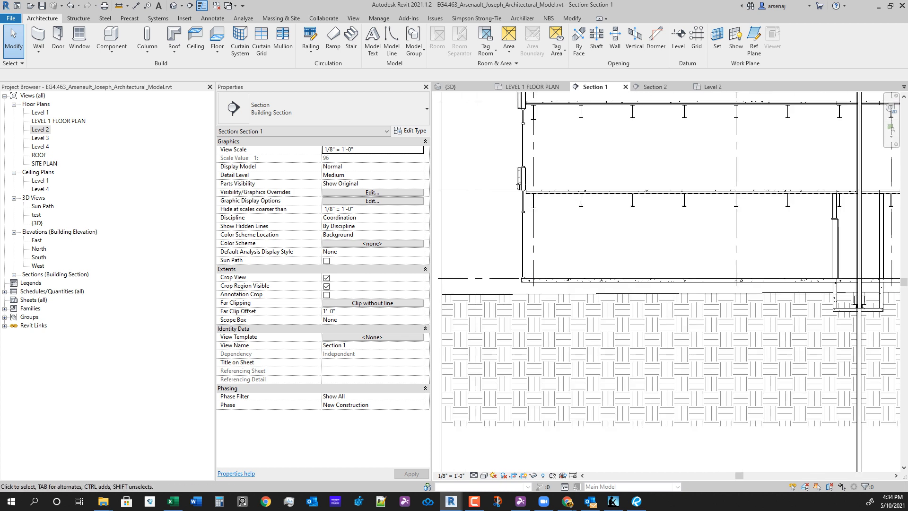
scroll(677, 285, down, 1)
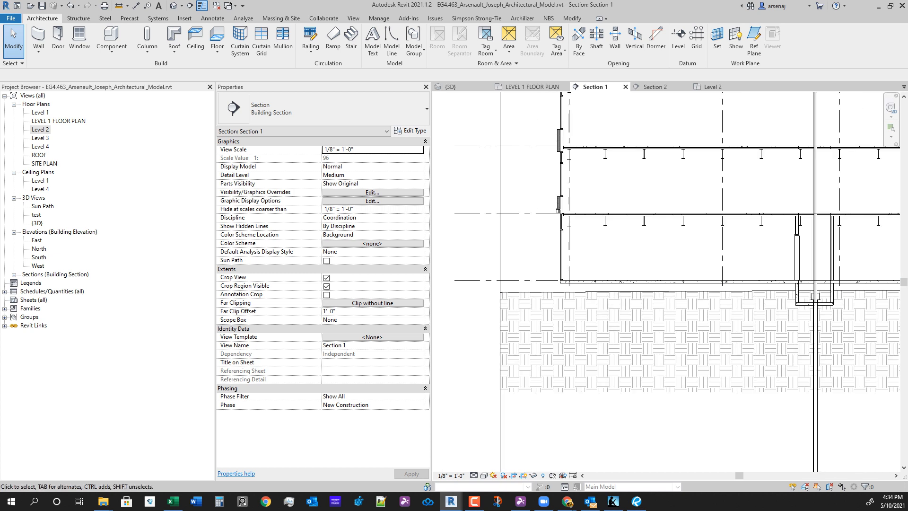
Open the SITE PLAN view and unload the linked image LBCC From Google Maps.png.
double_click(44, 163)
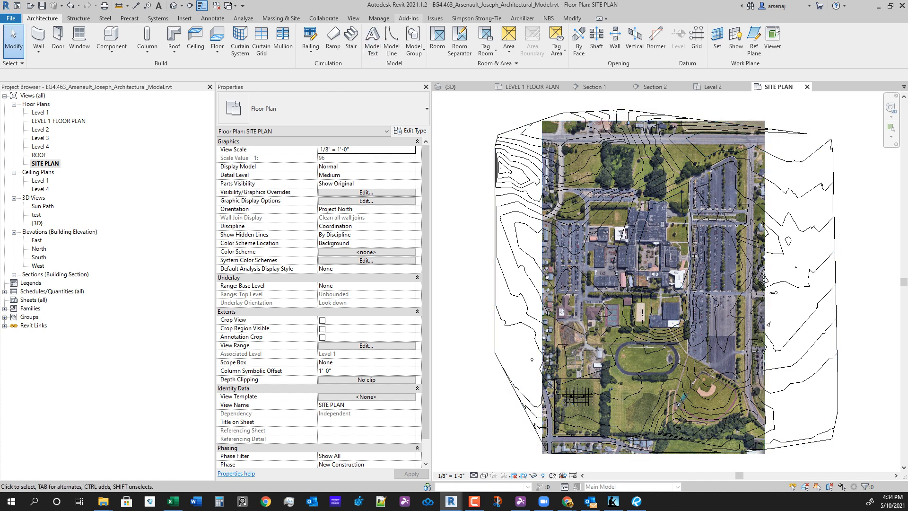
click(379, 18)
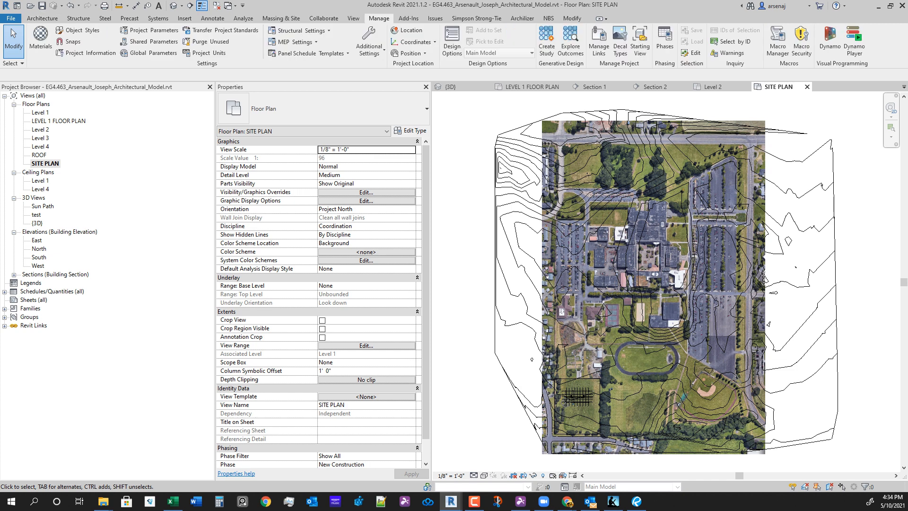
click(598, 42)
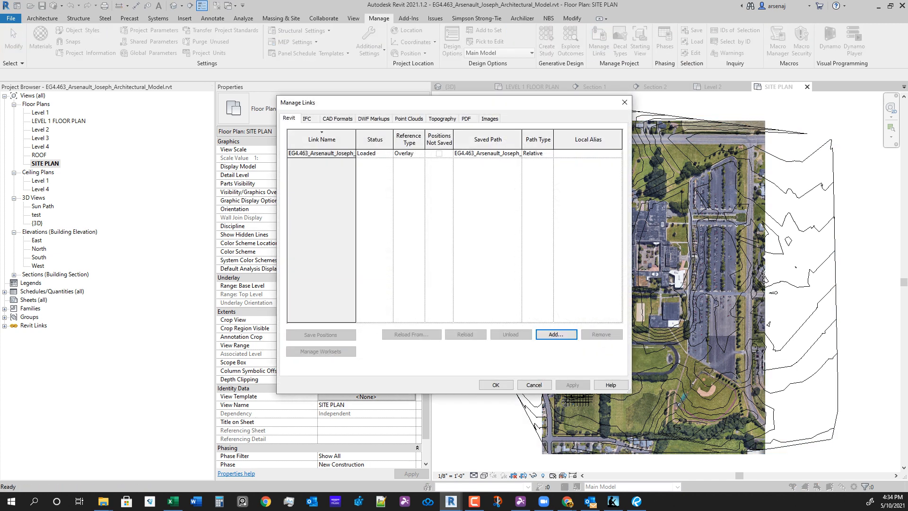
click(489, 119)
click(462, 171)
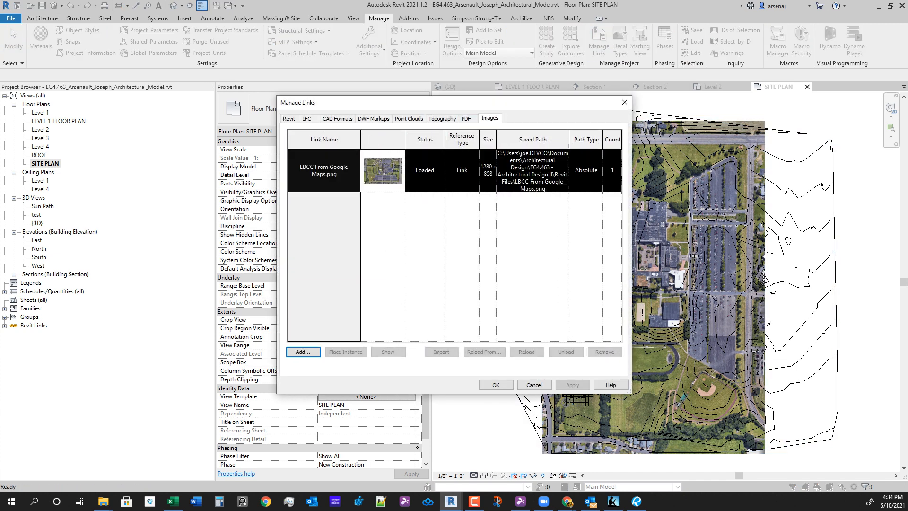
click(565, 351)
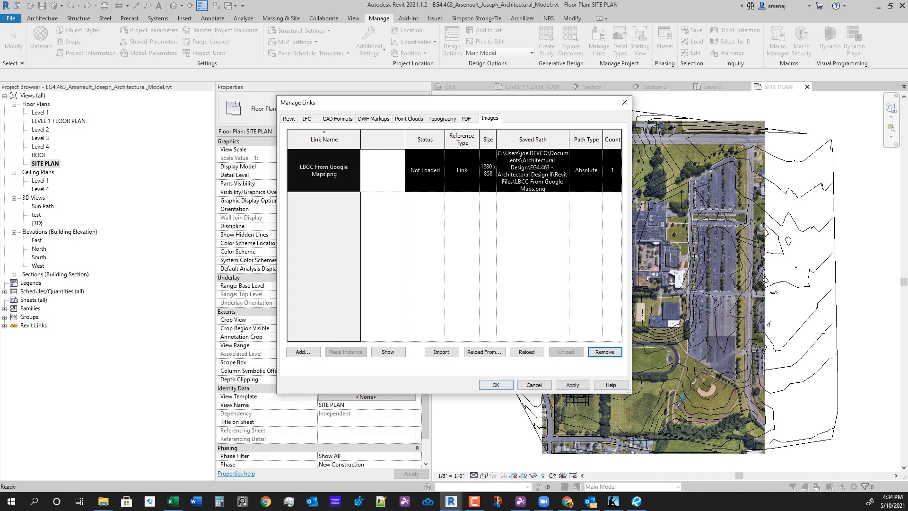
click(496, 385)
Start a Building Pad boundary on Level 1 around the building footprint in the site plan.
scroll(562, 425, up, 5)
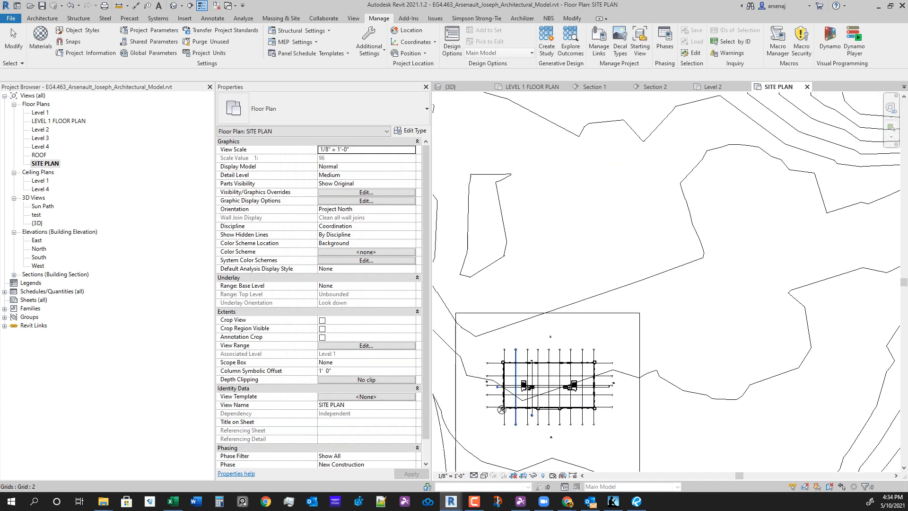
middle_drag(671, 274, 650, 297)
click(281, 18)
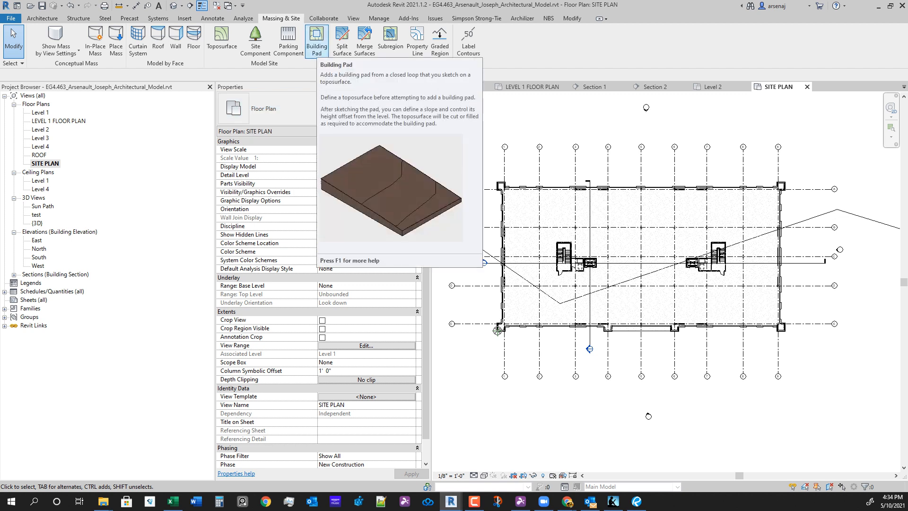
click(317, 43)
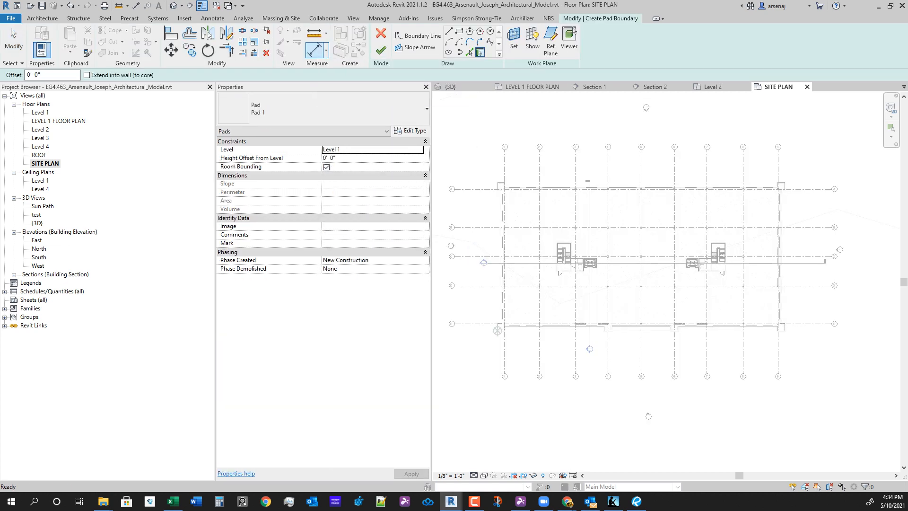
scroll(494, 178, up, 6)
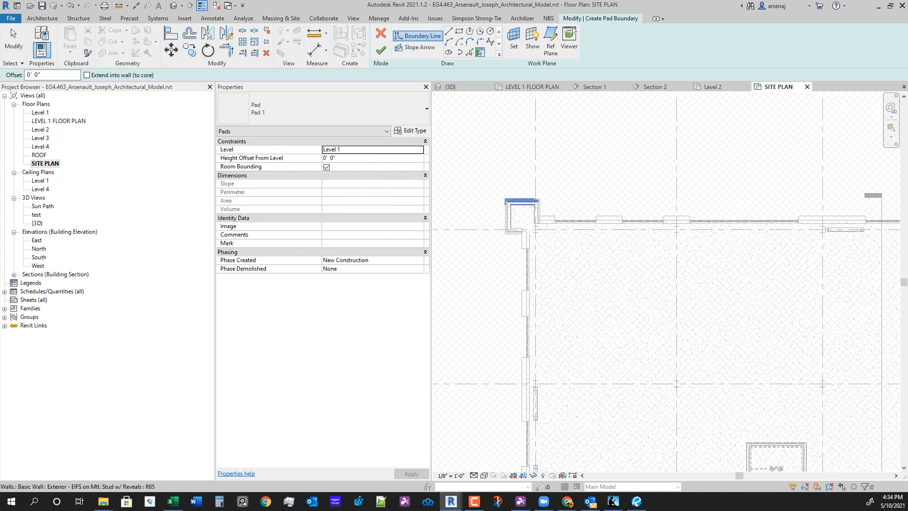
scroll(527, 226, up, 3)
click(482, 203)
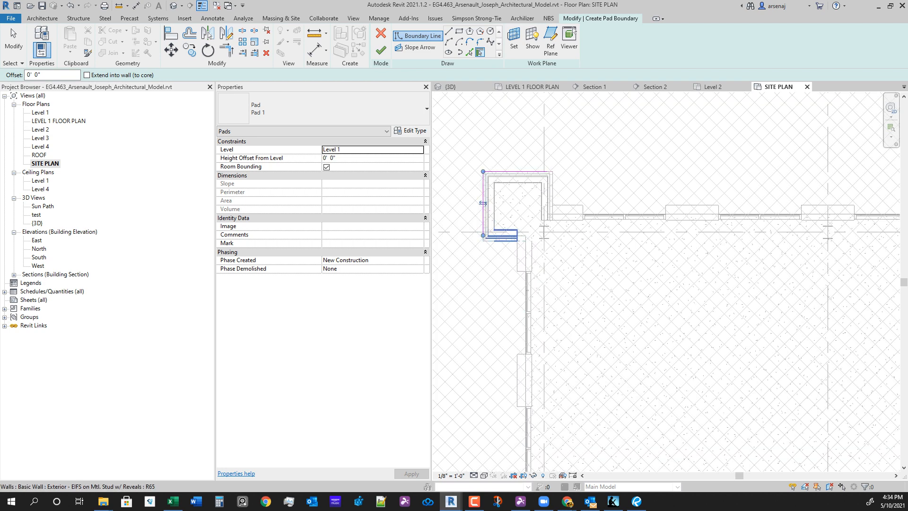
click(502, 237)
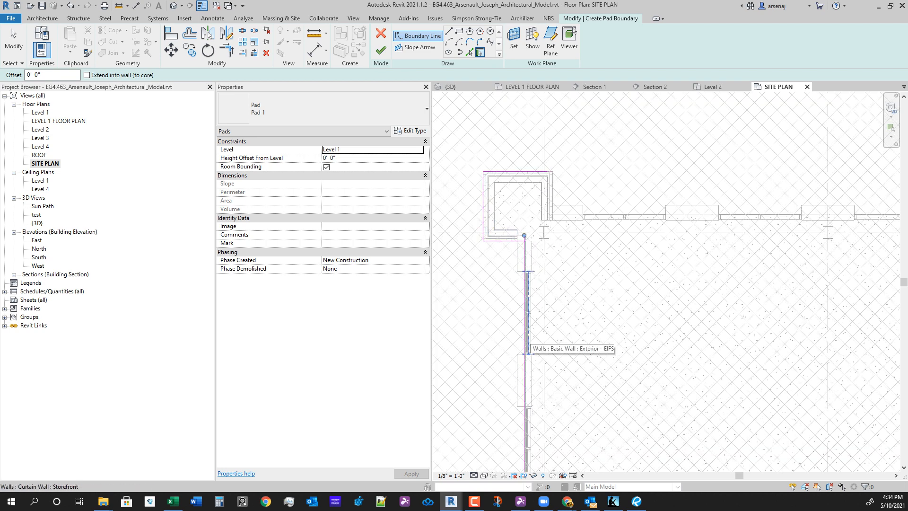
click(553, 213)
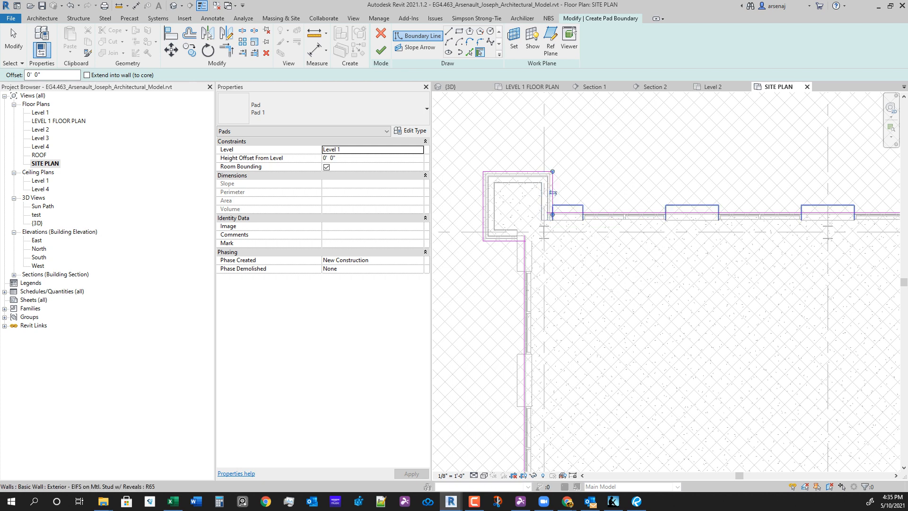
scroll(552, 192, down, 5)
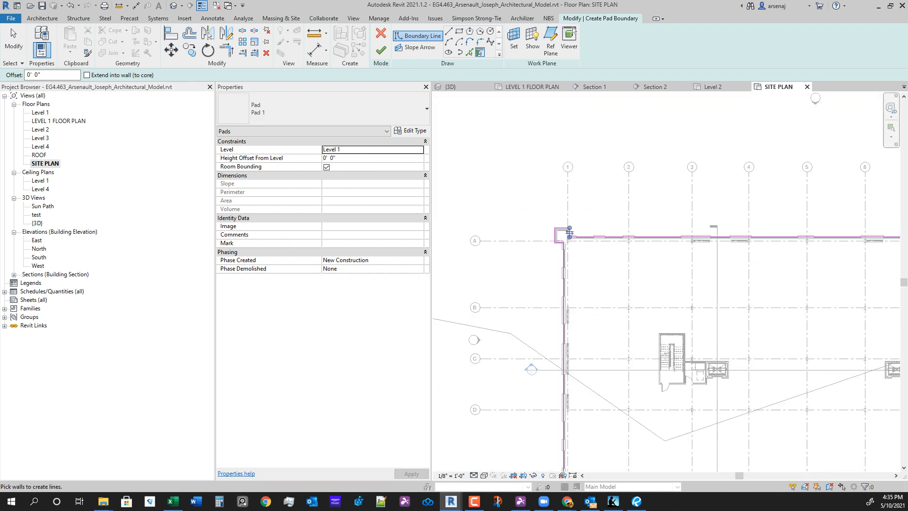
scroll(582, 262, up, 3)
key(Escape)
key(Escape)
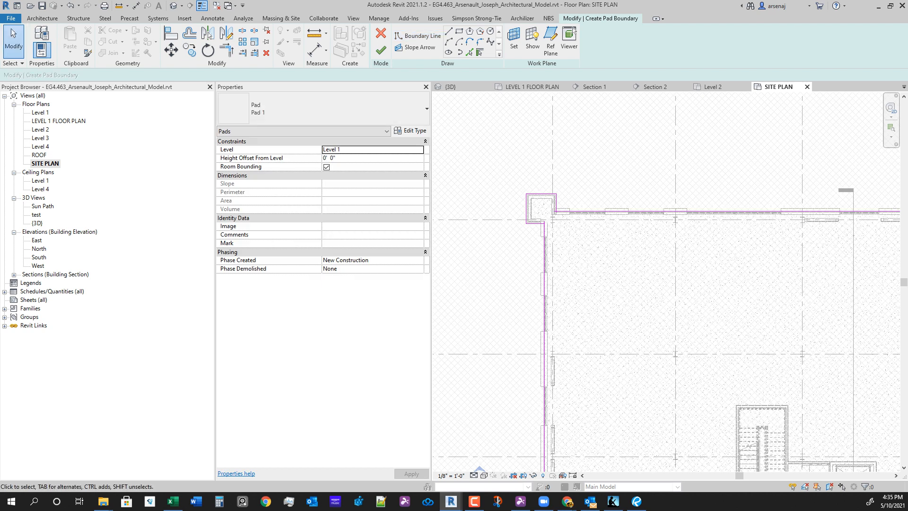
drag(591, 283, 473, 168)
key(Escape)
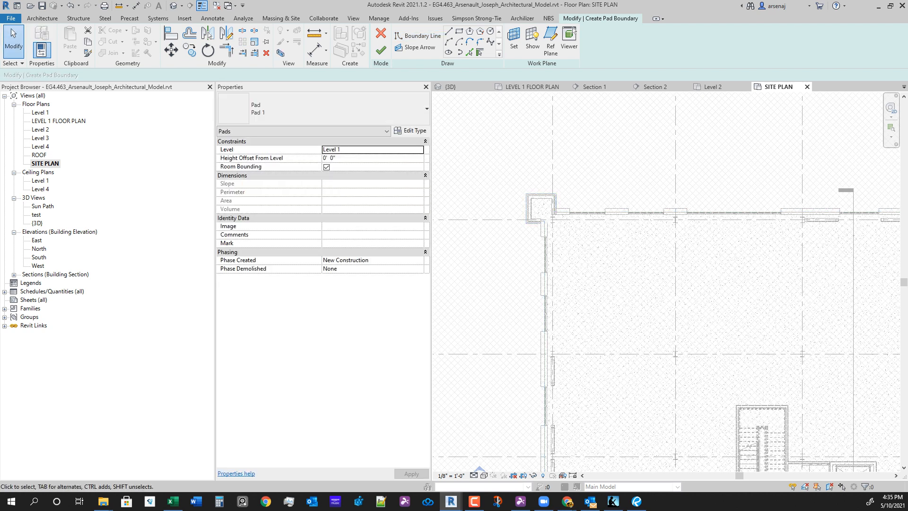
Trace the pad boundary with Pick Lines along the outer faces of the northwest corner pier and the adjoining west and north walls.
click(469, 52)
scroll(535, 224, up, 3)
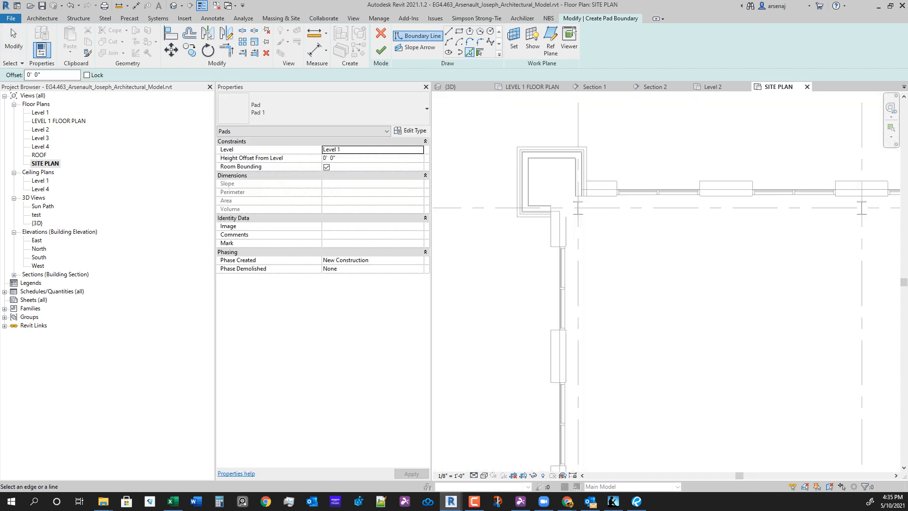
click(563, 116)
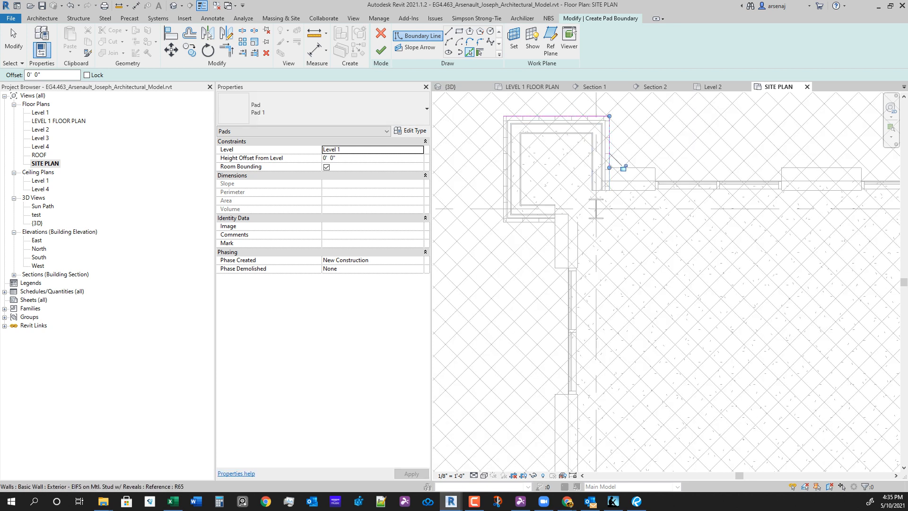
click(502, 163)
click(538, 319)
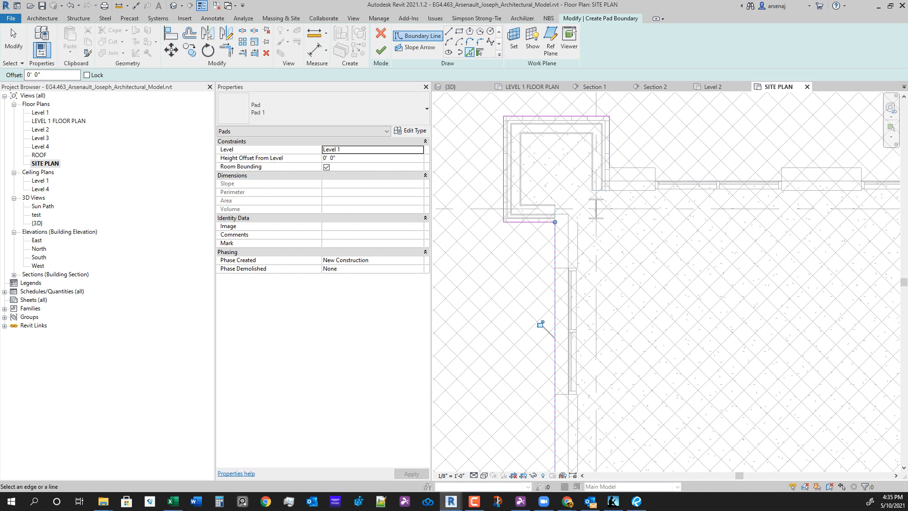
click(751, 167)
Pick the outer edges of the southwest corner pier as pad boundary lines, continuing from the west wall.
scroll(569, 294, down, 5)
middle_drag(566, 411, 578, 64)
scroll(567, 296, up, 4)
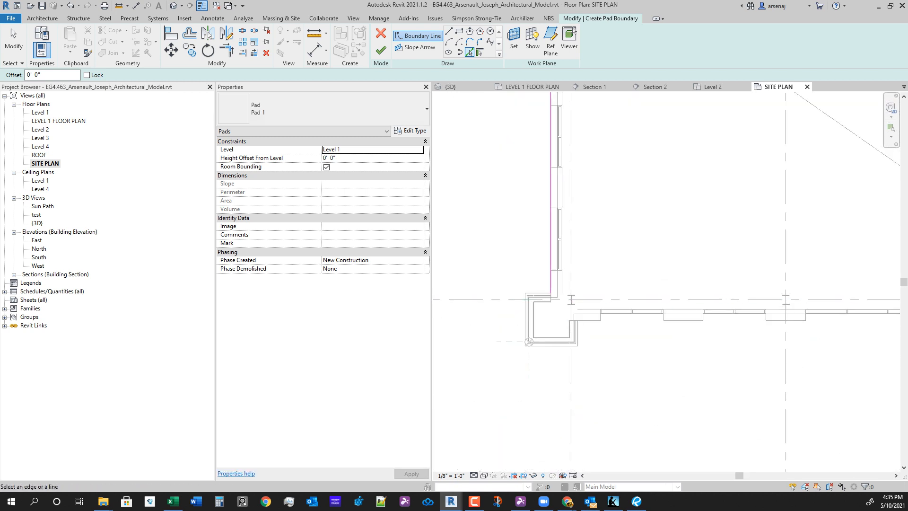
click(481, 331)
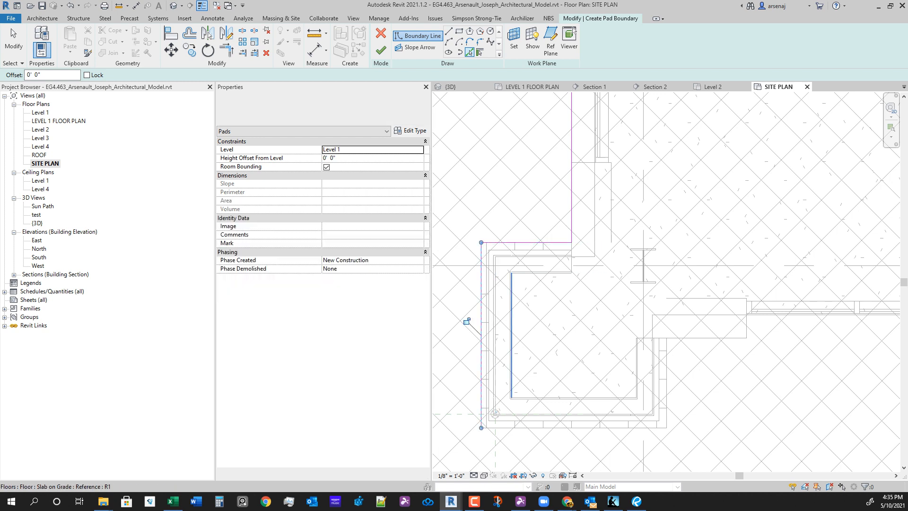
click(666, 376)
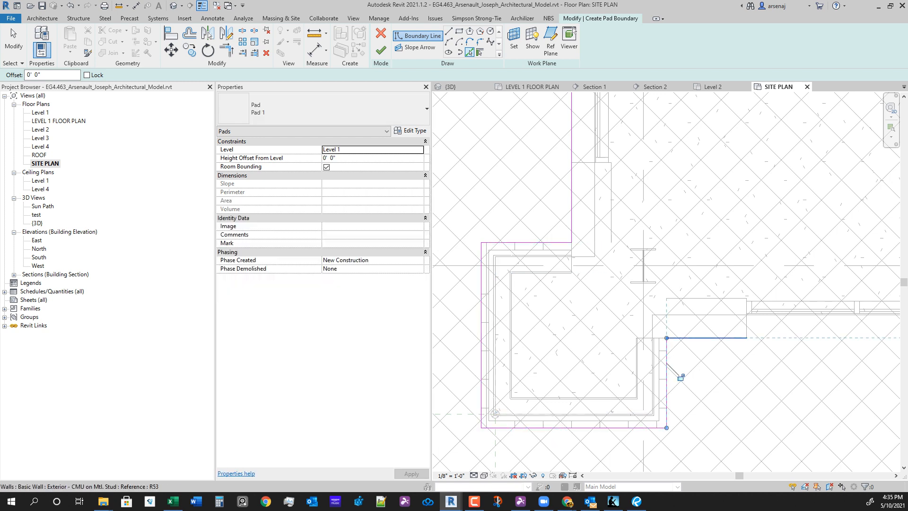
Pick the west and south outer faces of the south wall pier at grid 4 as pad boundary lines.
scroll(696, 339, down, 5)
middle_drag(803, 351, 445, 311)
scroll(655, 309, up, 2)
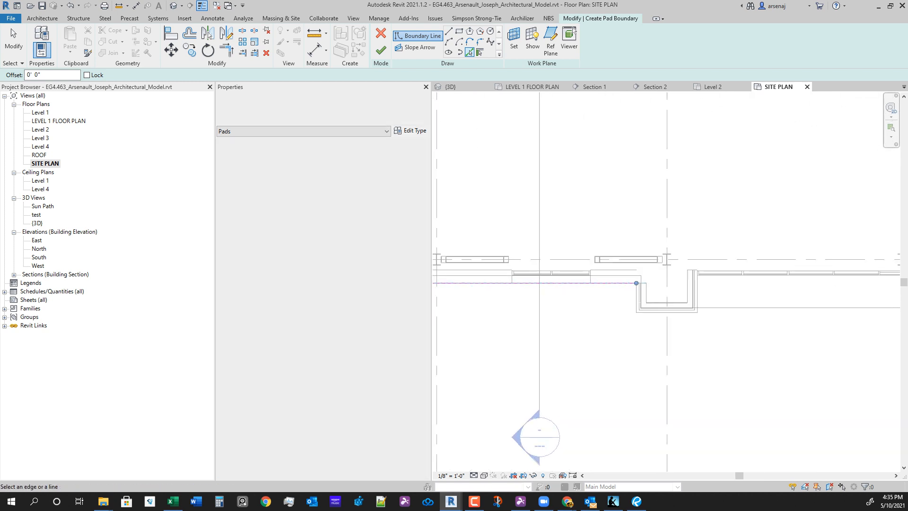
click(636, 295)
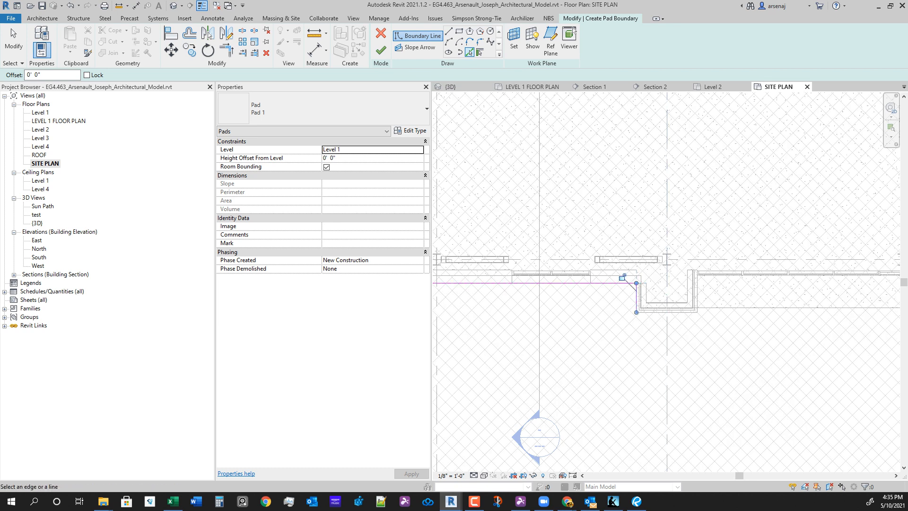
middle_drag(669, 330, 497, 308)
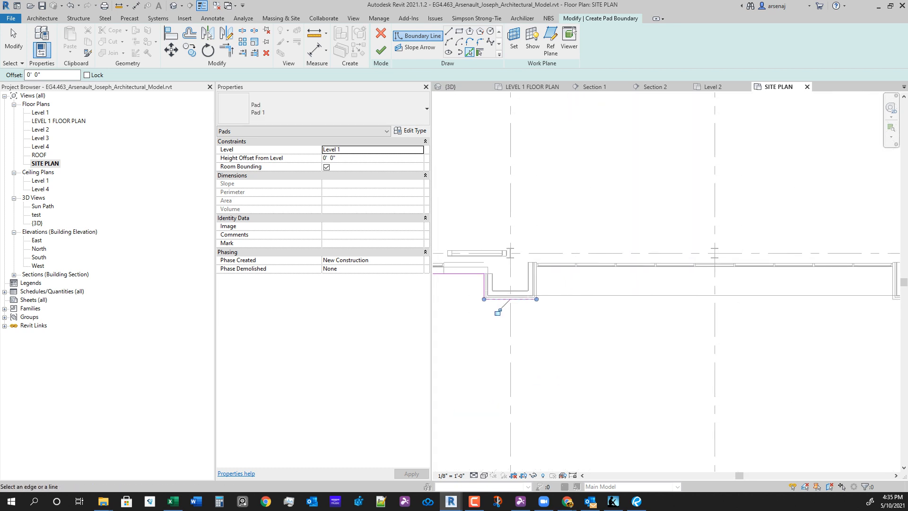
scroll(464, 308, up, 4)
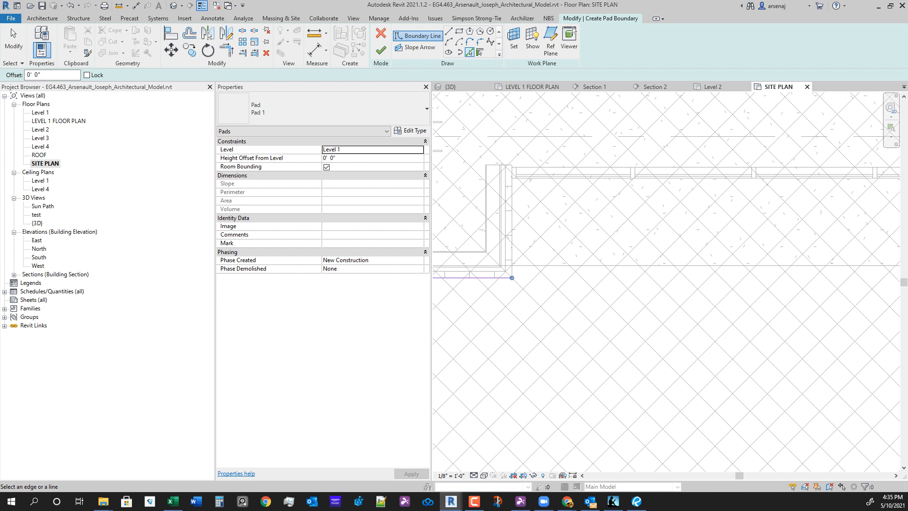
Pick the slab edge between the grid 4 and 6 piers and the grid 4 pier's east face, and trim them to a corner.
click(665, 266)
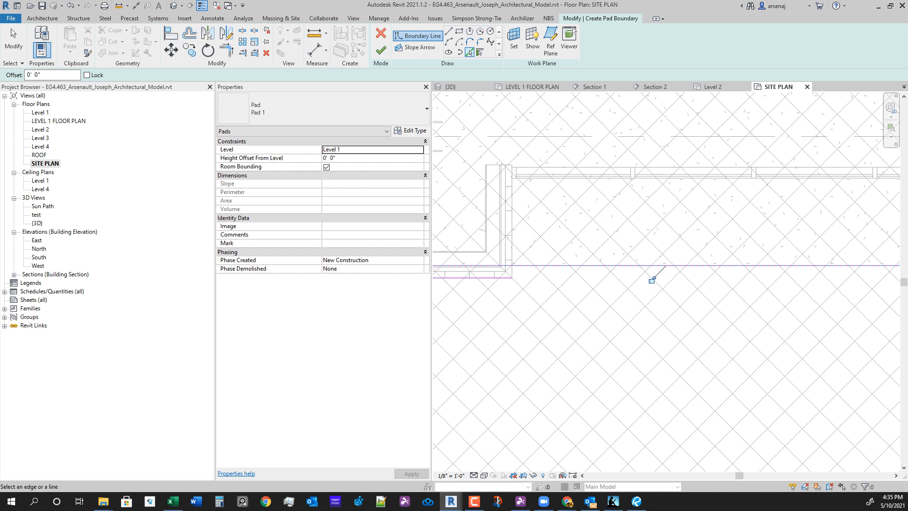
click(512, 258)
scroll(514, 274, up, 1)
key(t)
key(r)
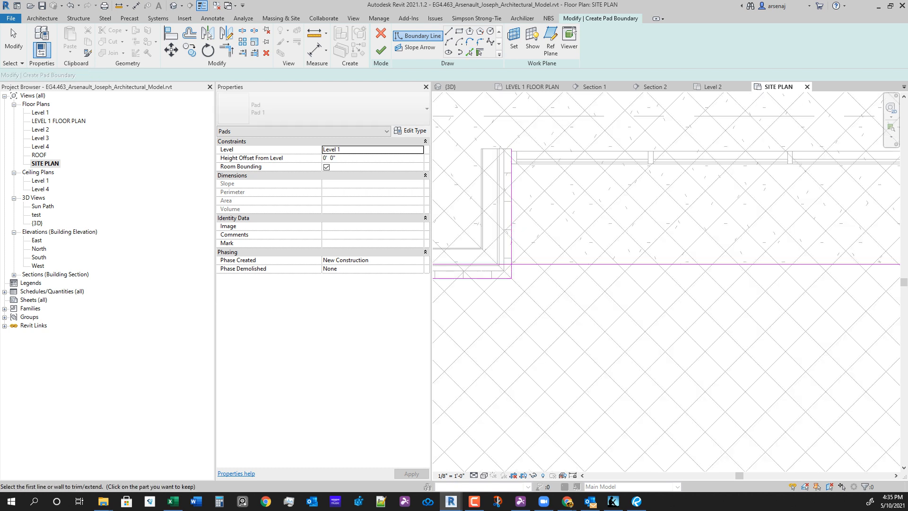
click(511, 250)
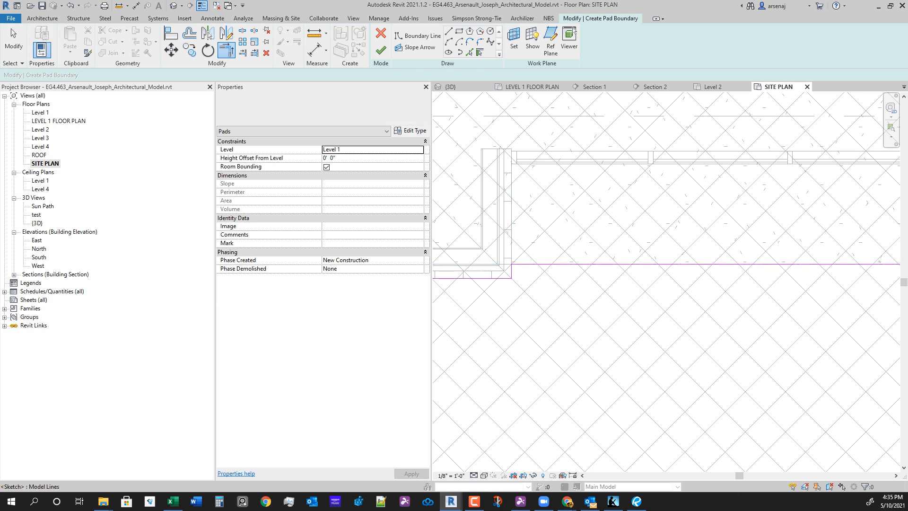
Pick the outer faces of the grid 6 pier as pad boundary lines and trim its west face to the slab edge line.
scroll(582, 183, down, 2)
scroll(592, 299, down, 2)
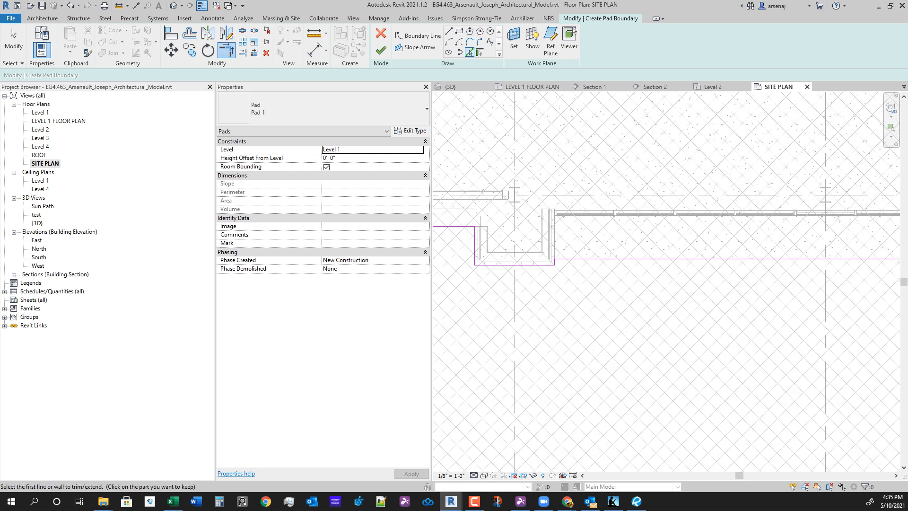
click(470, 52)
scroll(671, 190, down, 2)
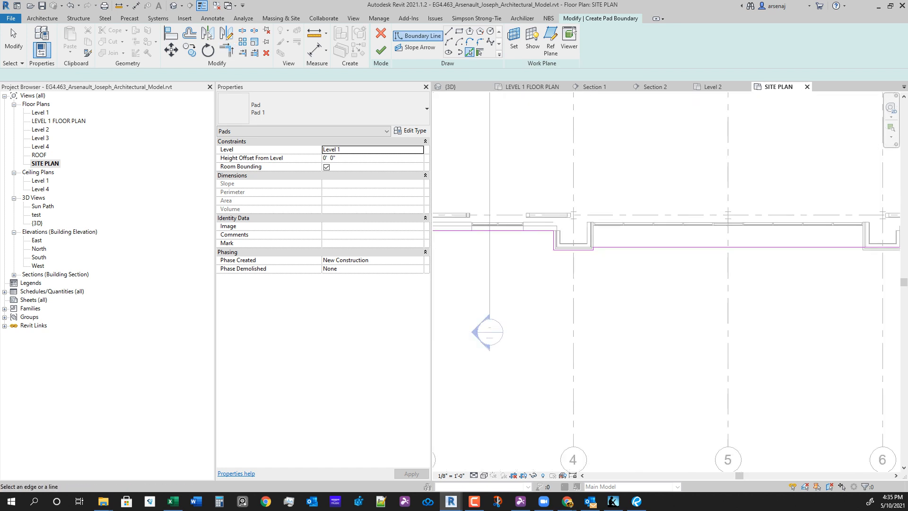
scroll(759, 253, up, 2)
scroll(693, 206, up, 1)
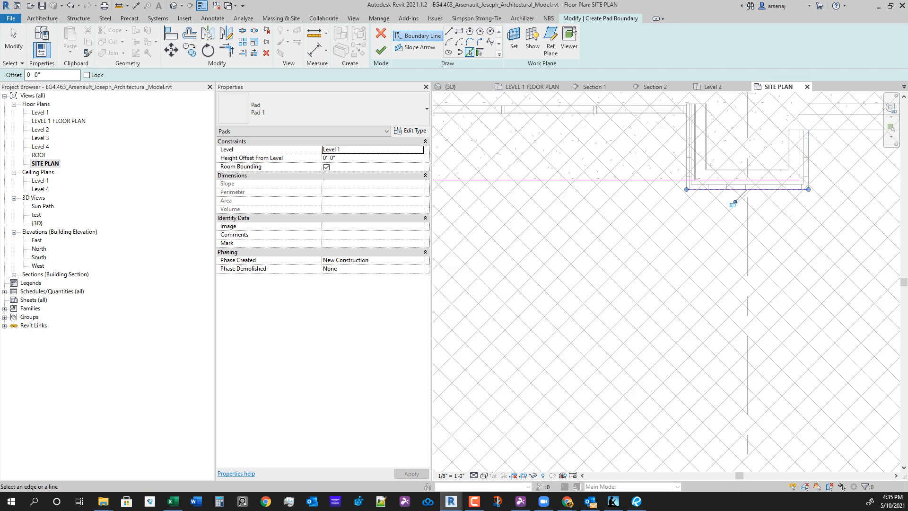
click(808, 173)
click(687, 184)
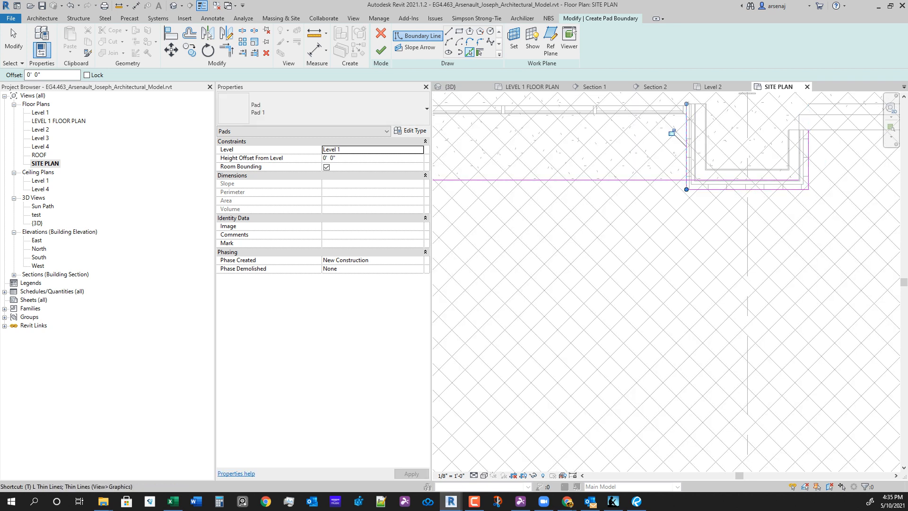
key(r)
click(676, 180)
middle_drag(698, 198, 563, 224)
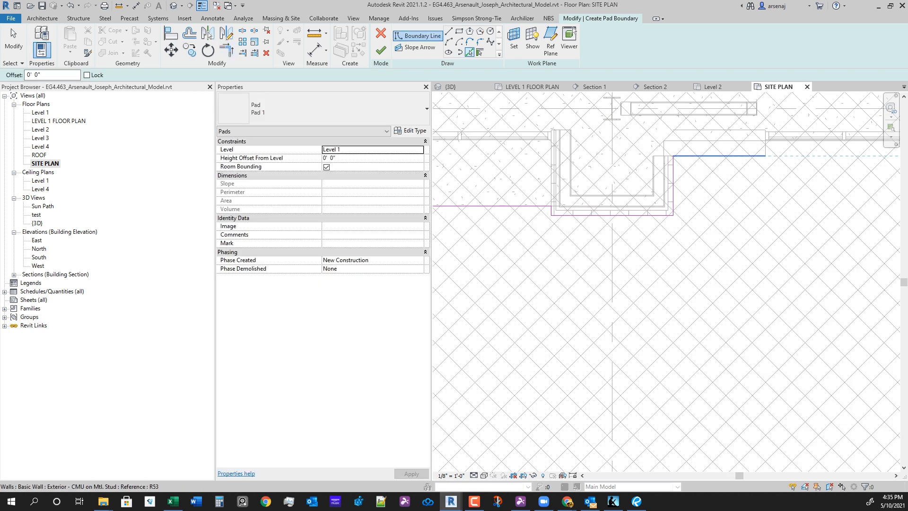
Pick the south wall's outer face east of grid 6 and the west, south and east faces of the southeast corner pier.
click(757, 157)
scroll(761, 170, down, 4)
middle_drag(761, 171, 439, 221)
scroll(439, 221, down, 3)
scroll(688, 238, up, 4)
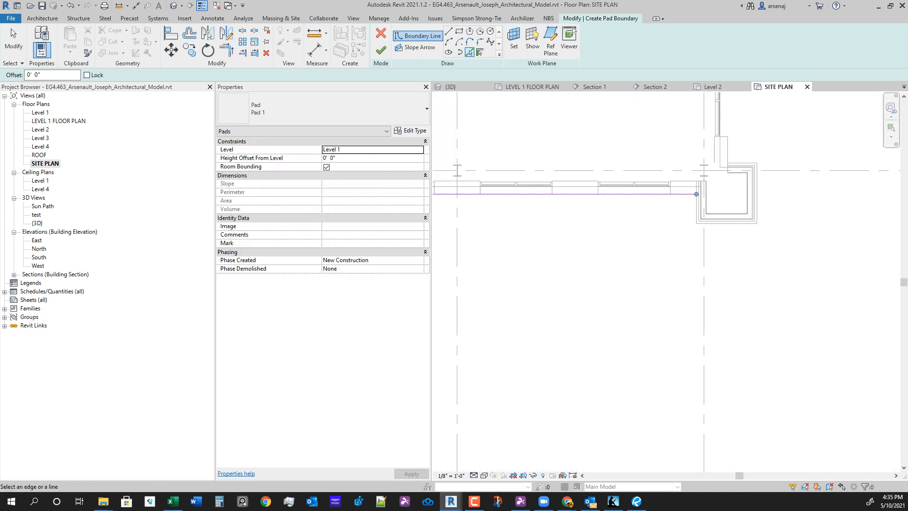
scroll(693, 232, up, 3)
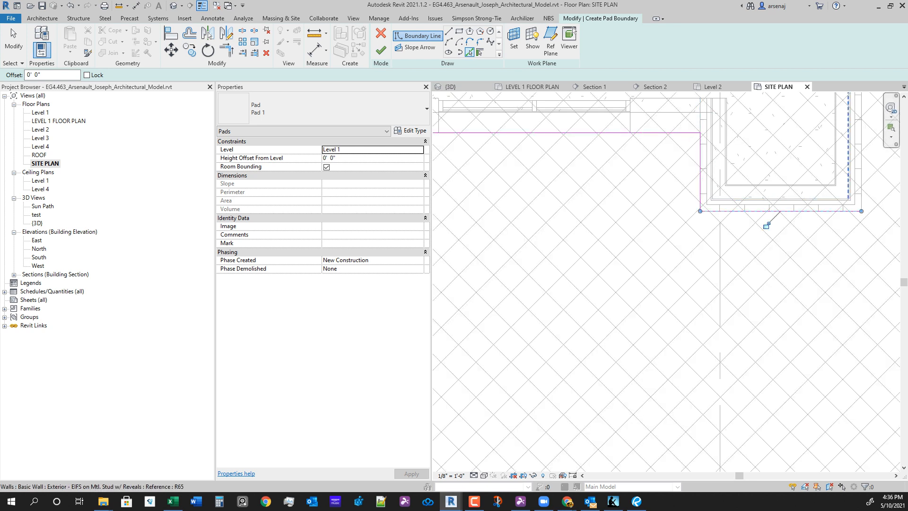
scroll(838, 176, down, 2)
mouse_move(838, 175)
middle_down()
mouse_move(766, 269)
mouse_move(694, 300)
middle_up()
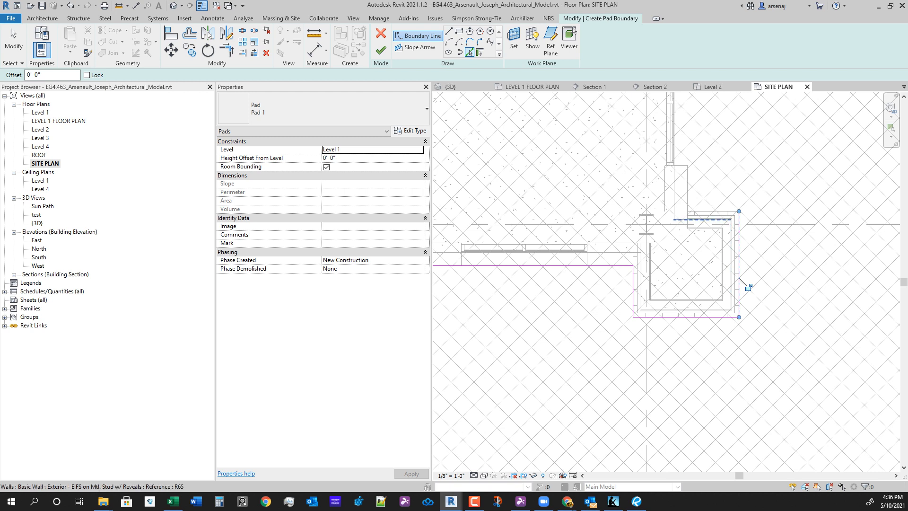
Continue the pad boundary along the east wall's outer face and around the northeast corner pier to close the outline.
click(688, 187)
scroll(710, 185, down, 3)
middle_drag(710, 186, 706, 333)
scroll(707, 333, down, 1)
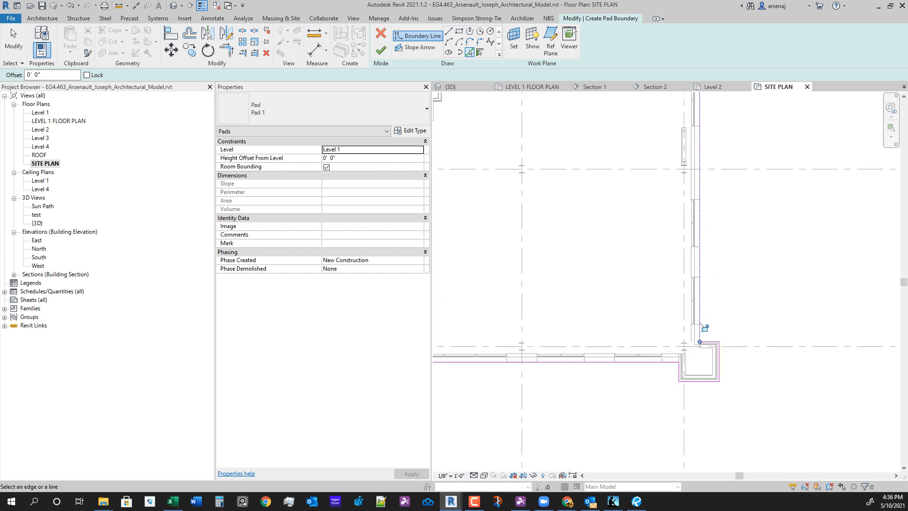
middle_drag(873, 96, 832, 468)
middle_drag(666, 191, 675, 286)
scroll(675, 286, up, 4)
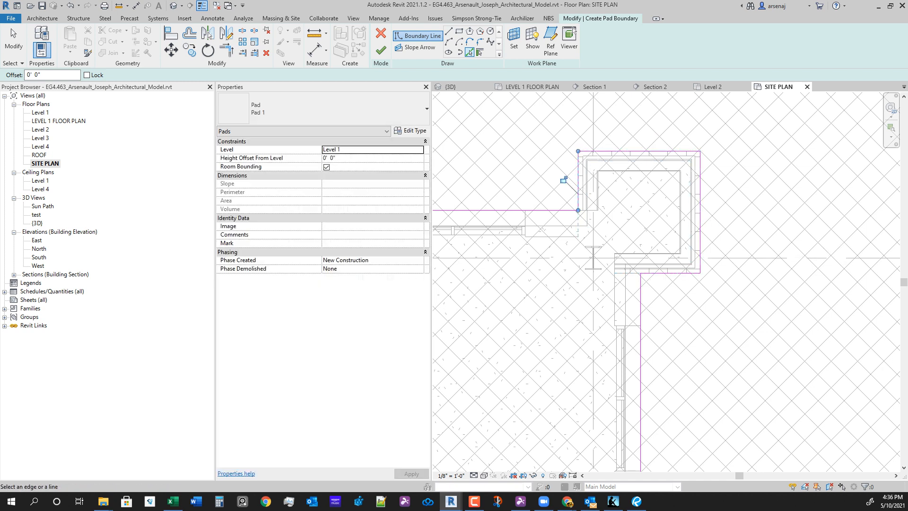
Finish the pad boundary sketch and bring the whole building footprint into view in the site plan.
click(381, 50)
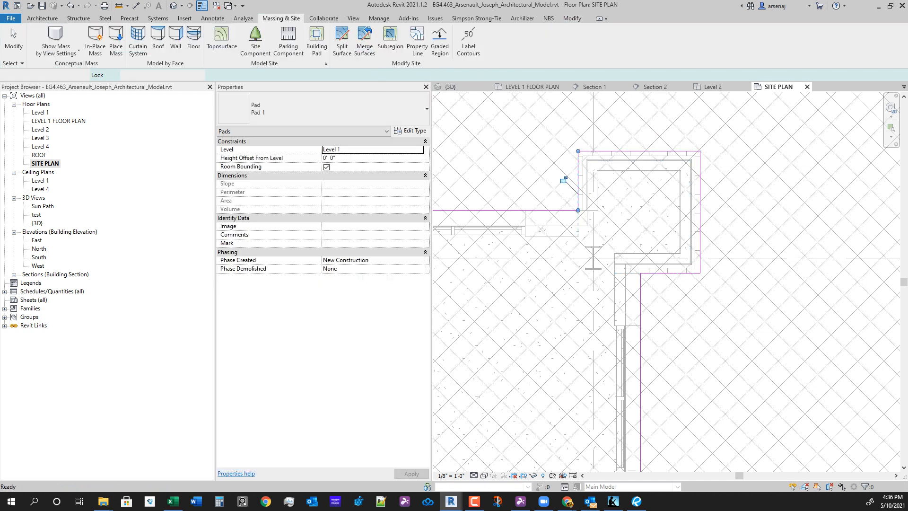
scroll(548, 265, down, 5)
scroll(830, 187, down, 4)
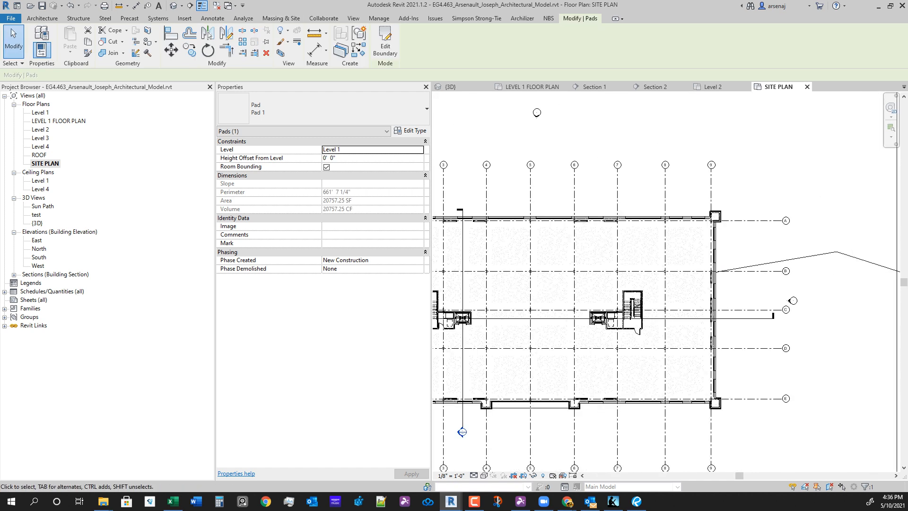
middle_drag(608, 348, 701, 324)
scroll(701, 325, down, 1)
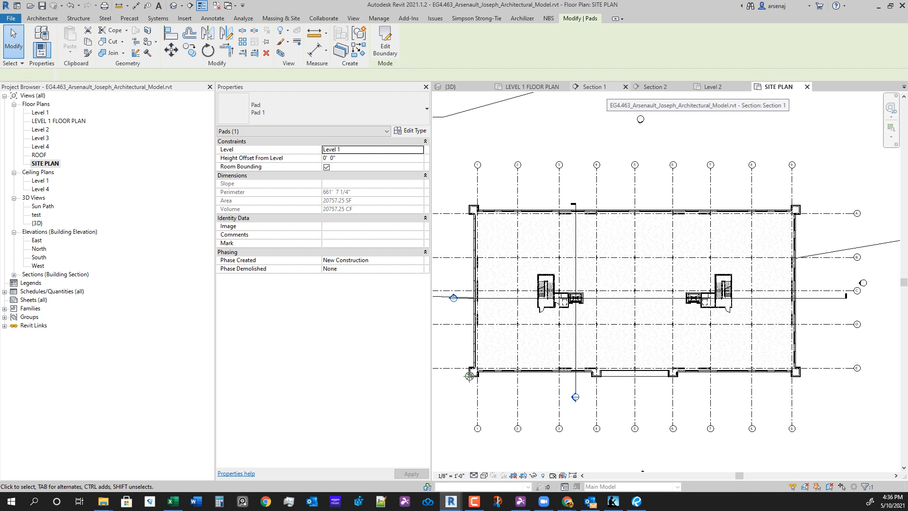
Inspect the pad against the floor slab in Section 1 and set its height offset from Level 1 to -0' 6".
click(595, 87)
scroll(562, 308, up, 3)
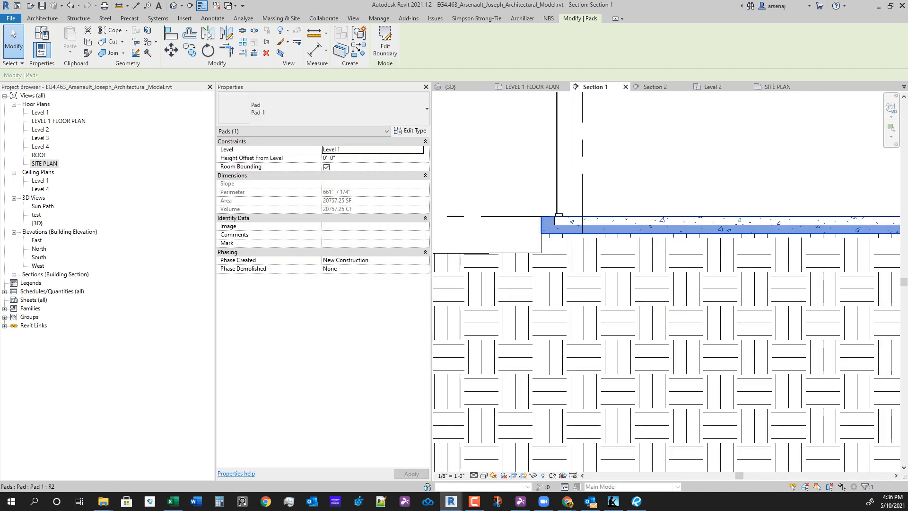
scroll(666, 279, down, 5)
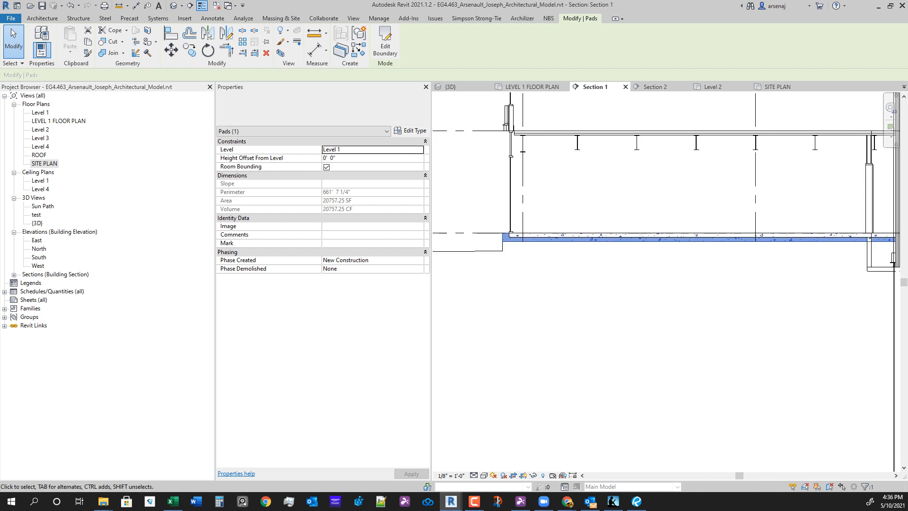
scroll(642, 276, up, 2)
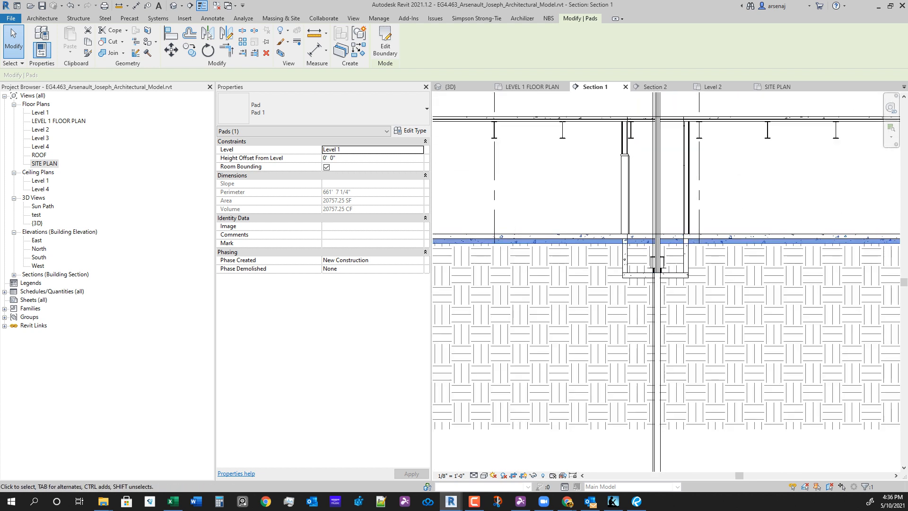
scroll(662, 250, down, 3)
middle_drag(875, 267, 538, 266)
scroll(538, 266, up, 5)
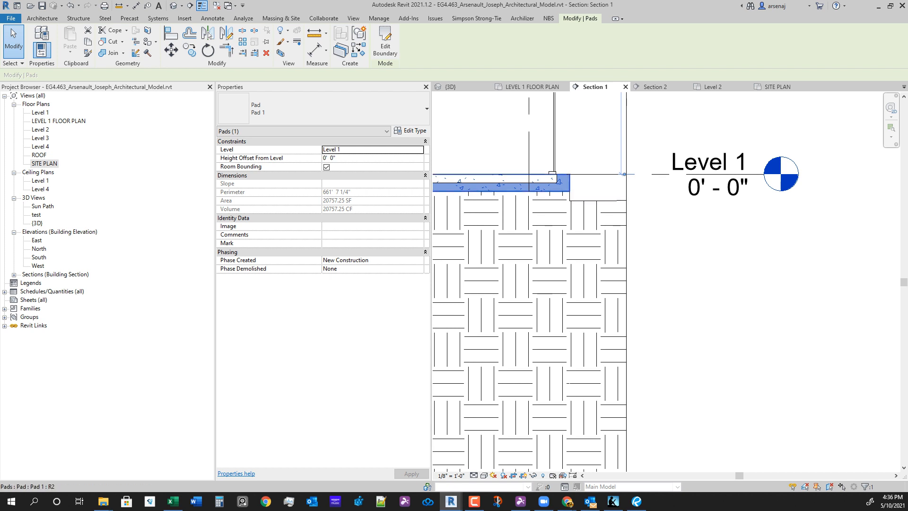
scroll(567, 208, down, 2)
middle_drag(567, 208, 643, 240)
scroll(643, 240, up, 3)
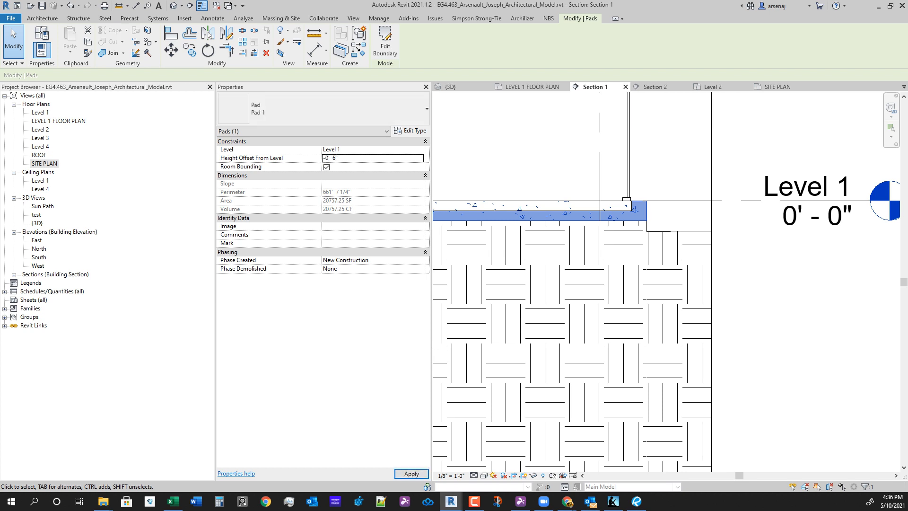
Check the pad where it crosses the elevator pit, and open its boundary for editing in the SITE PLAN floor plan.
scroll(652, 263, down, 6)
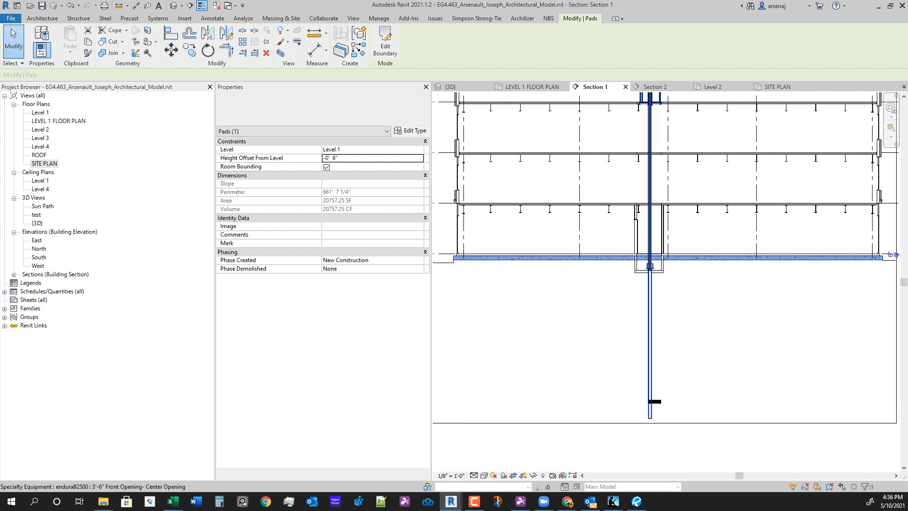
scroll(649, 267, up, 6)
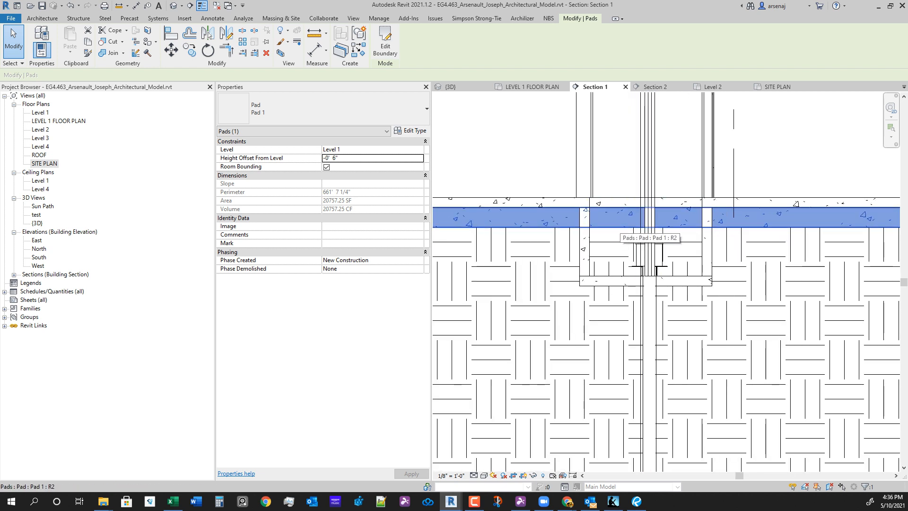
double_click(674, 226)
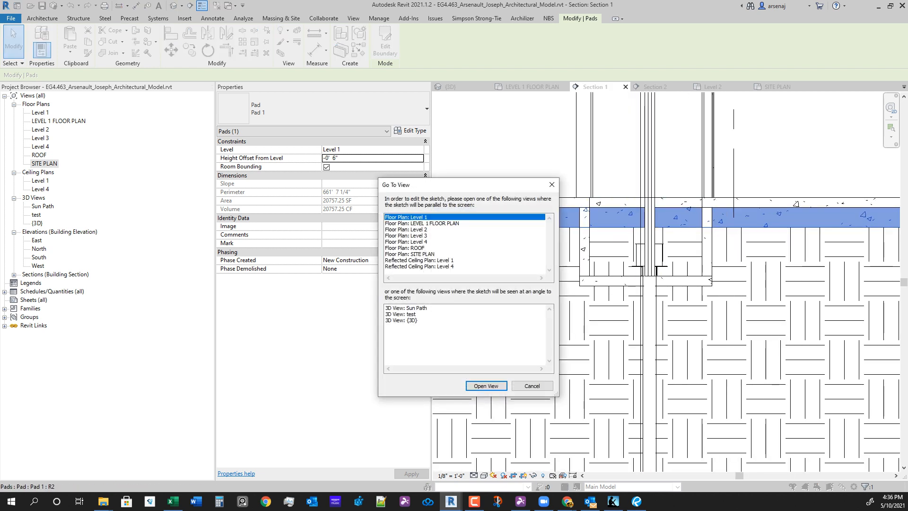
click(422, 254)
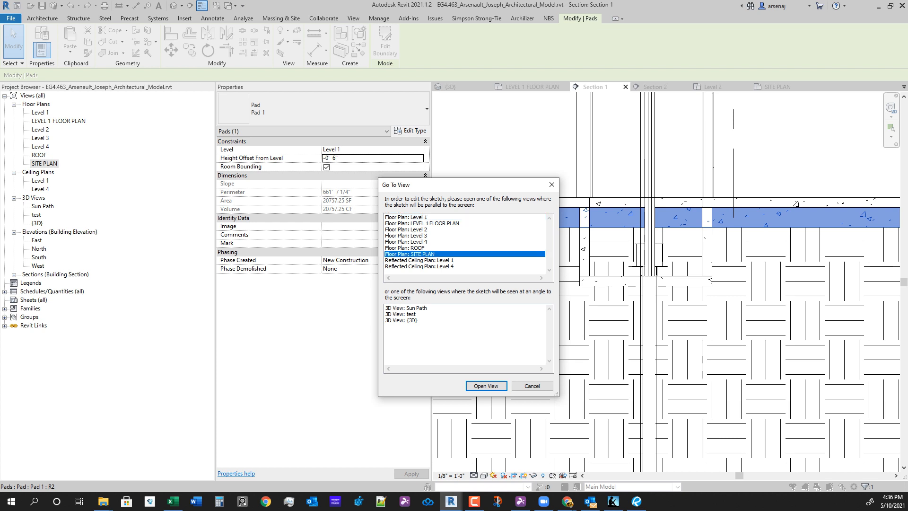
click(486, 385)
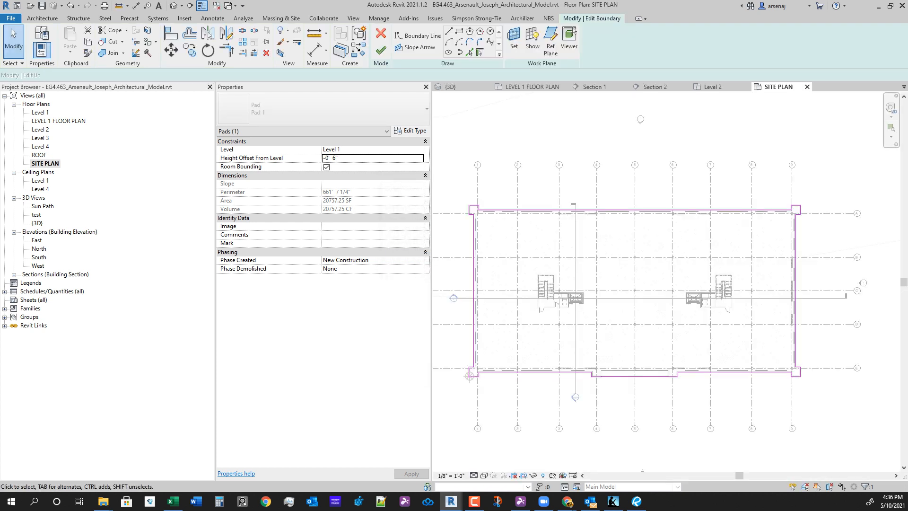
Try to trace a cutout in the pad boundary by picking the shaft walls around the west elevator.
scroll(577, 311, up, 5)
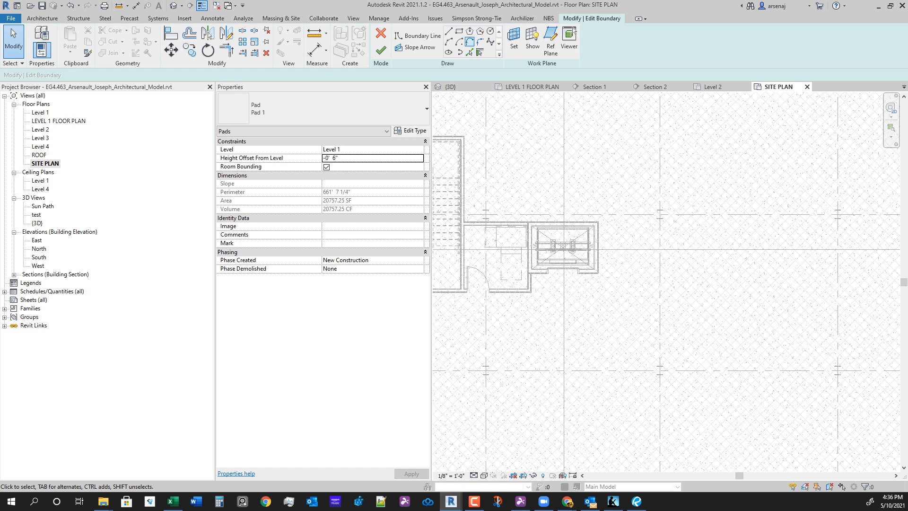
scroll(537, 258, up, 5)
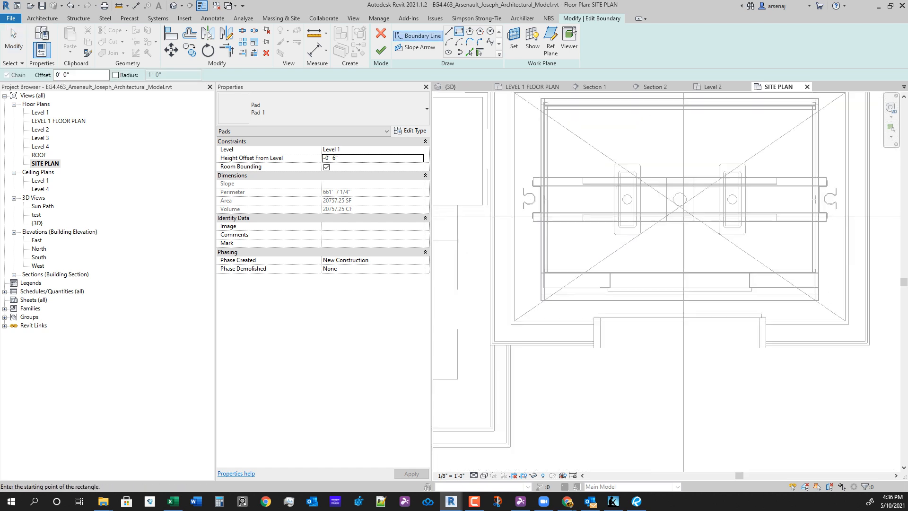
middle_drag(553, 216, 531, 274)
scroll(504, 216, up, 3)
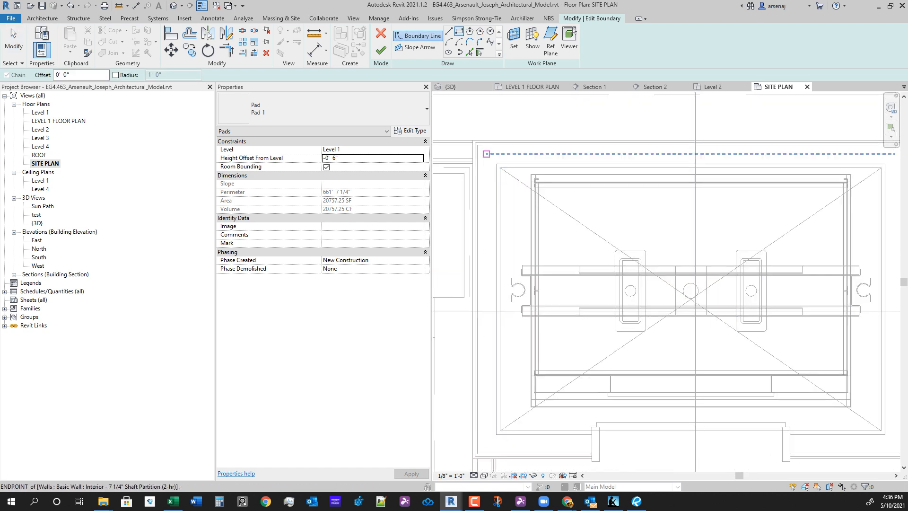
scroll(478, 144, up, 2)
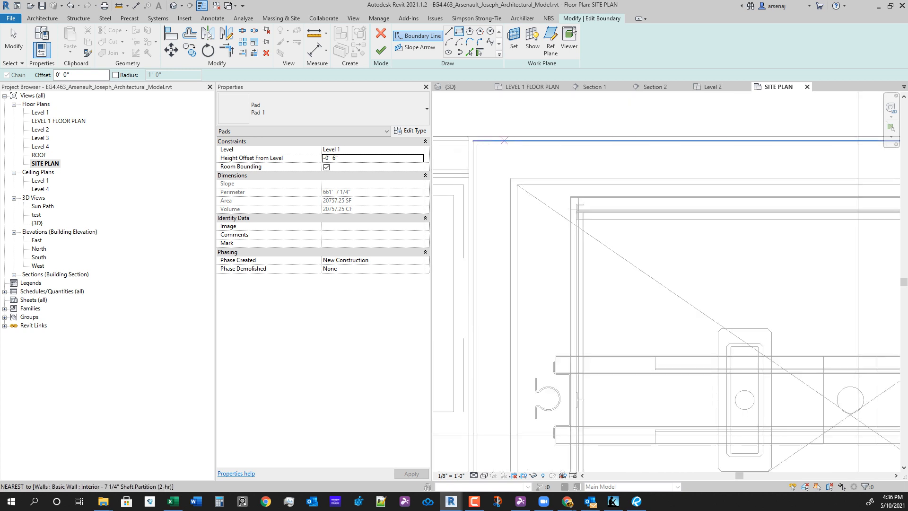
click(469, 52)
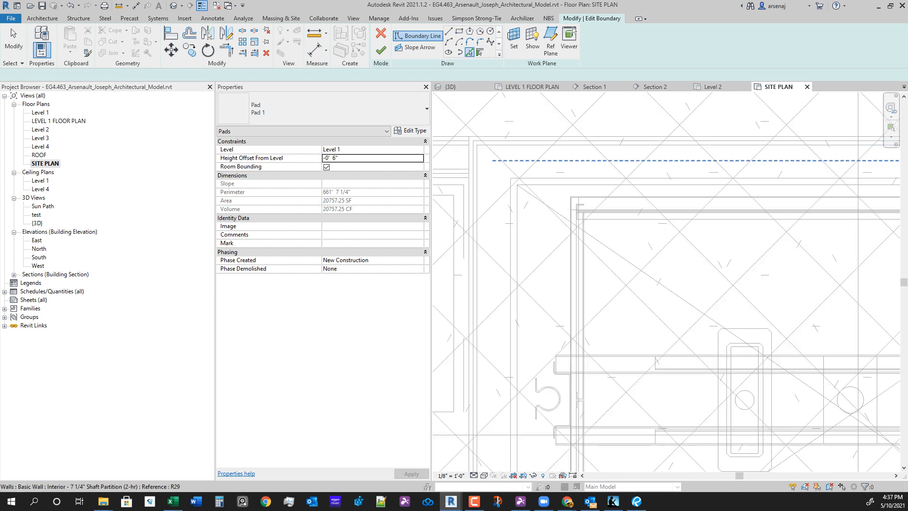
key(Tab)
click(510, 160)
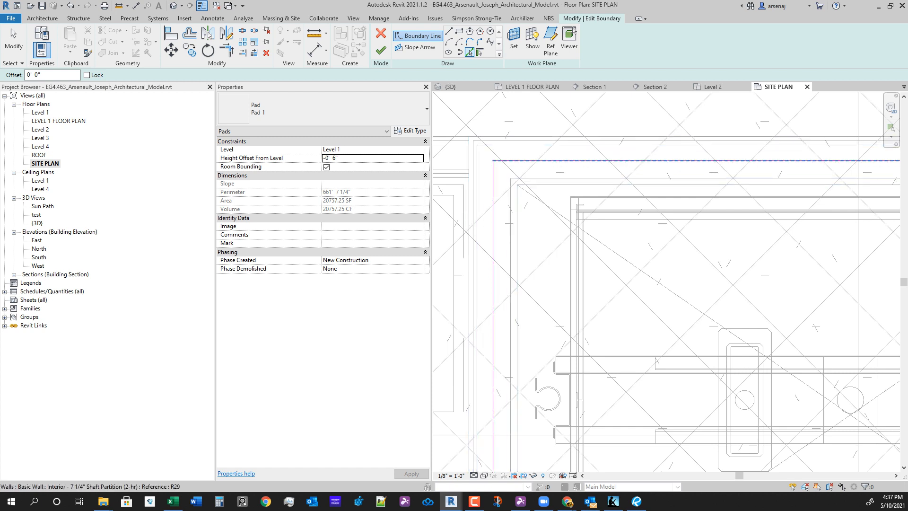
key(Escape)
key(Tab)
click(510, 160)
key(Escape)
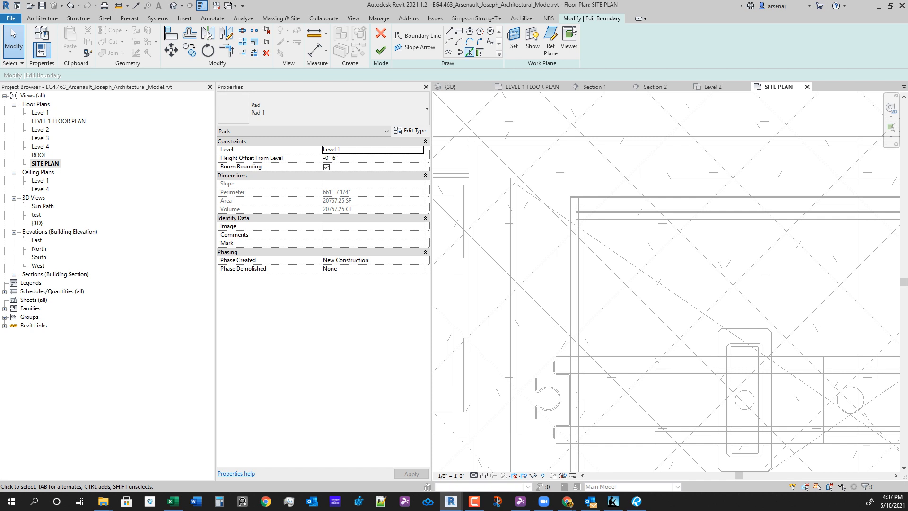
Pick the four shaft walls around the west elevator as pad boundary lines along the outer faces of their cores.
key(Tab)
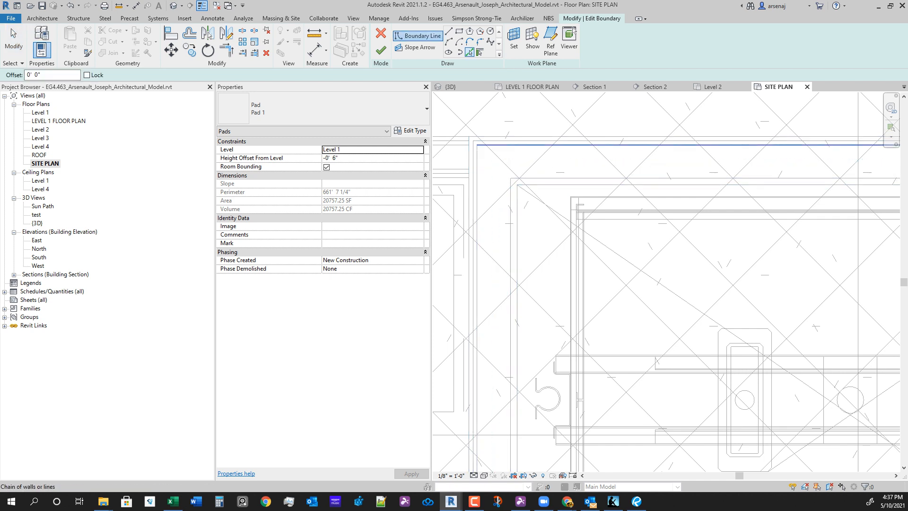
click(695, 145)
key(Tab)
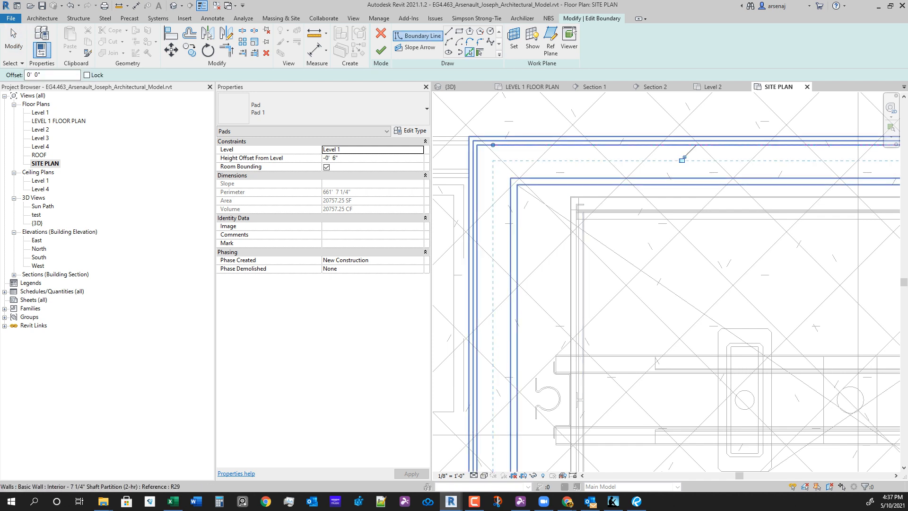
click(476, 308)
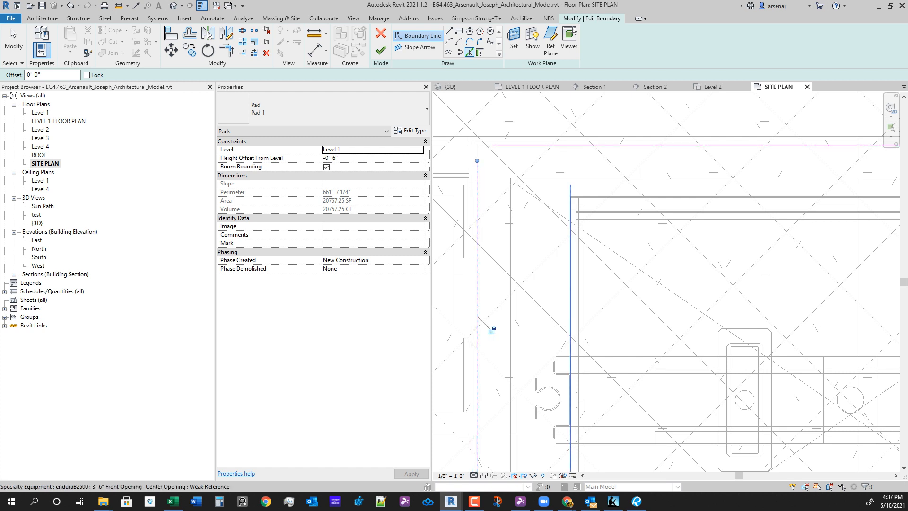
scroll(662, 425, down, 4)
middle_drag(662, 426, 481, 270)
scroll(780, 163, up, 5)
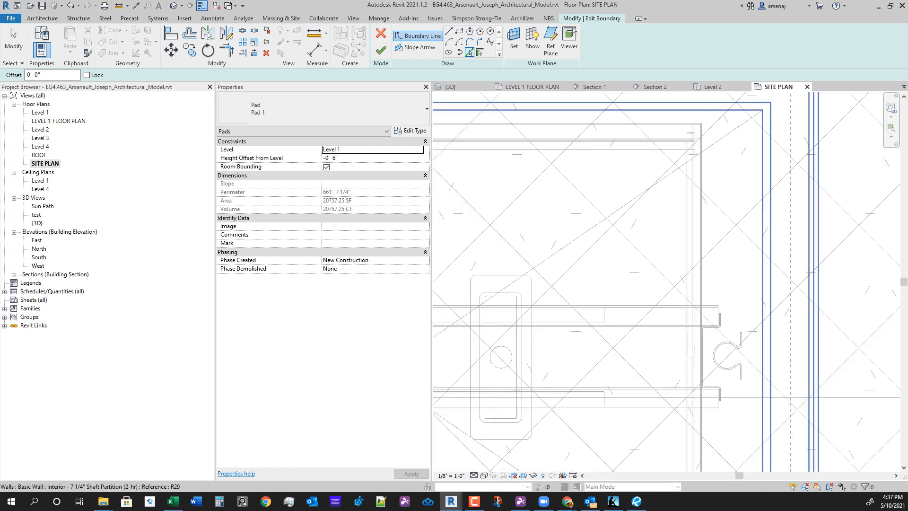
click(808, 279)
scroll(738, 288, down, 5)
middle_drag(674, 449, 722, 364)
scroll(721, 366, up, 4)
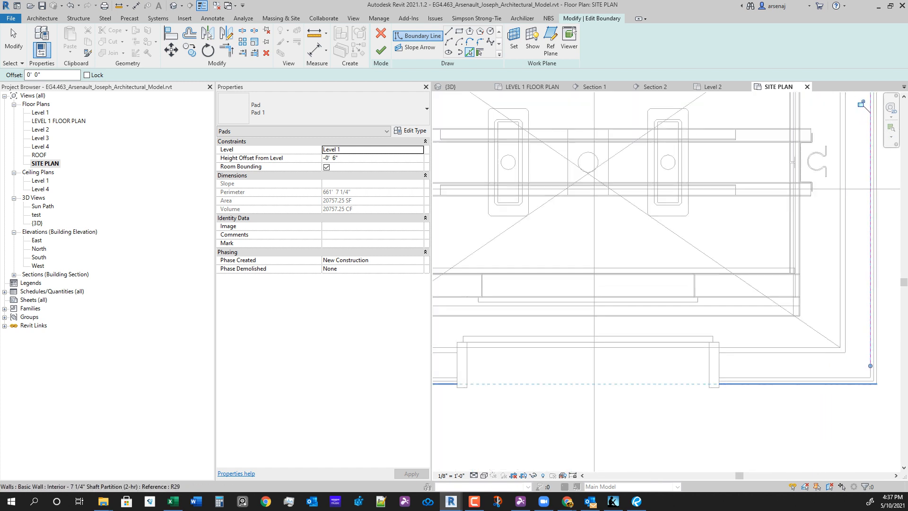
key(Tab)
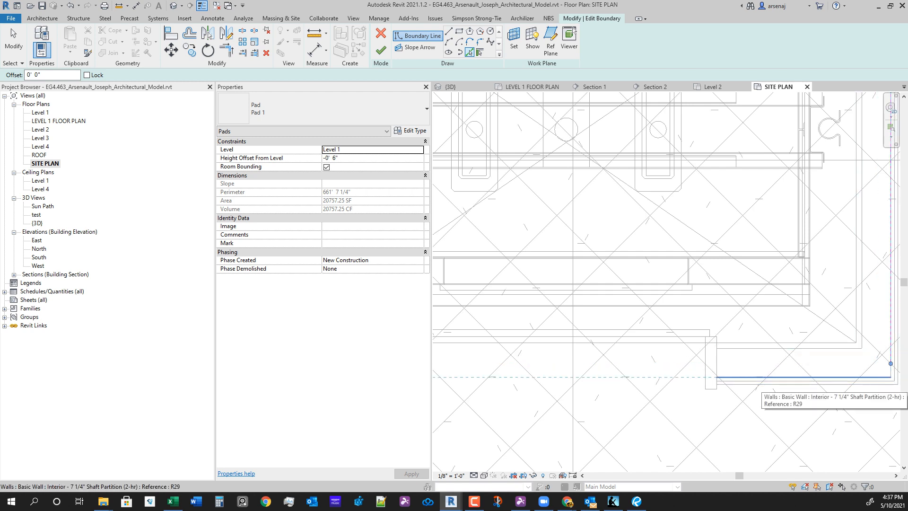
Trim the southeast and southwest corners of the pad cutout around the west elevator.
key(t)
key(r)
click(668, 365)
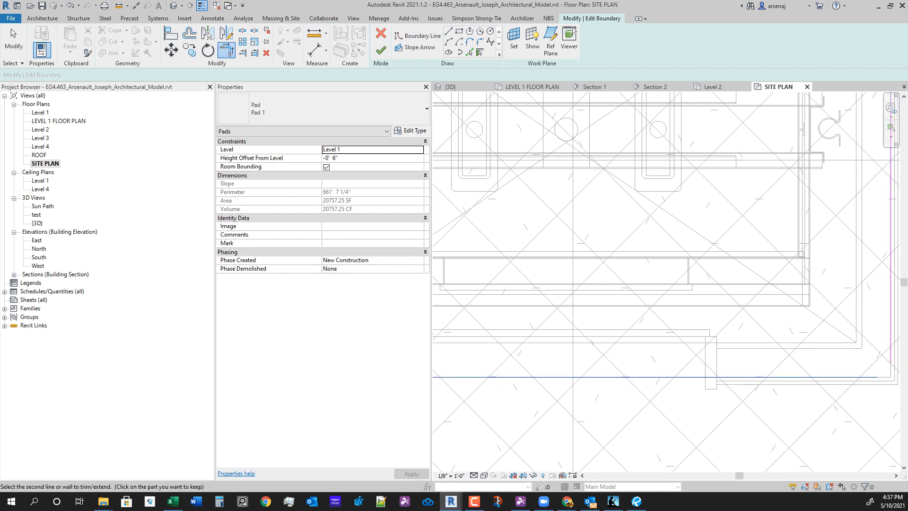
click(890, 338)
scroll(856, 347, down, 2)
middle_drag(856, 347, 892, 354)
click(583, 370)
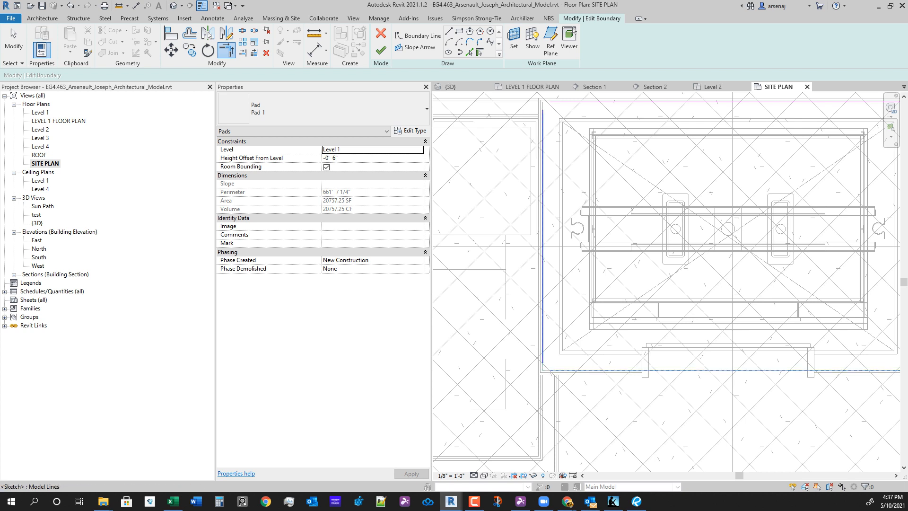
click(542, 326)
Trim the northwest and northeast corners of the west elevator cutout and finish the pad boundary edit.
middle_drag(551, 269, 535, 370)
click(527, 256)
click(568, 203)
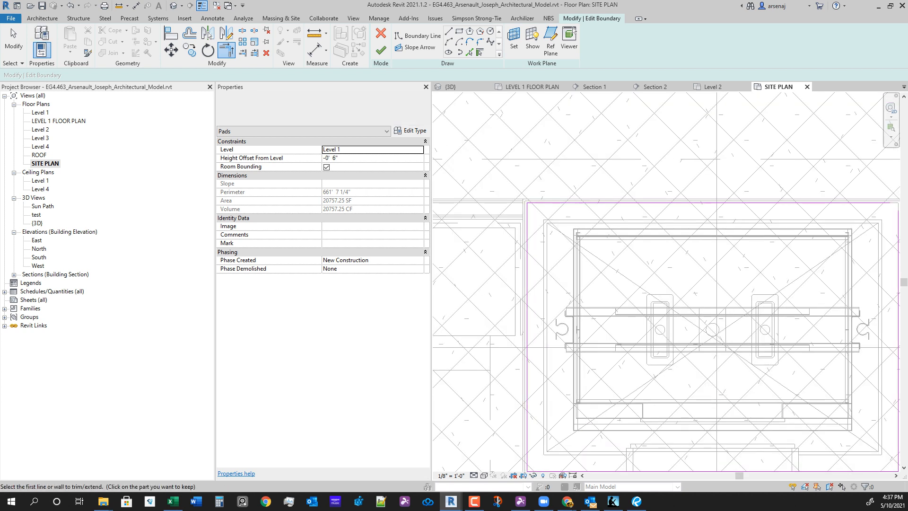
scroll(655, 255, down, 3)
scroll(804, 260, up, 1)
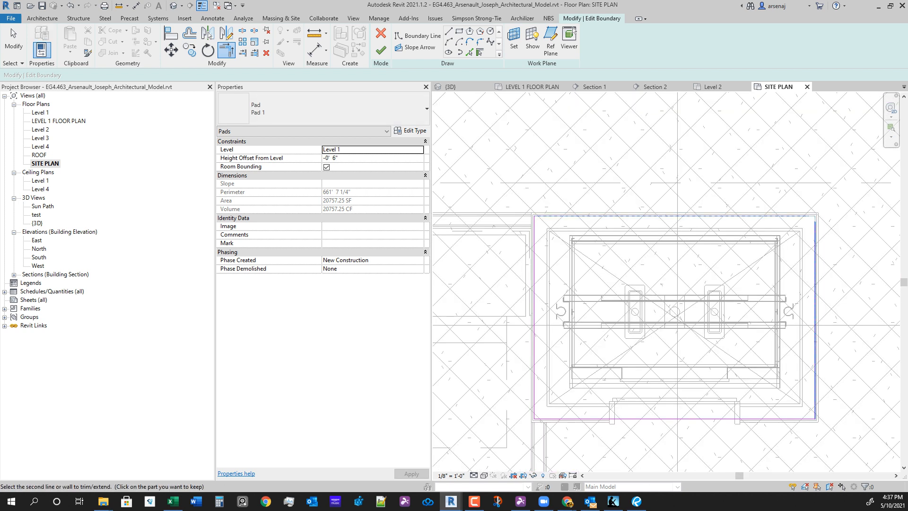
click(815, 253)
click(782, 216)
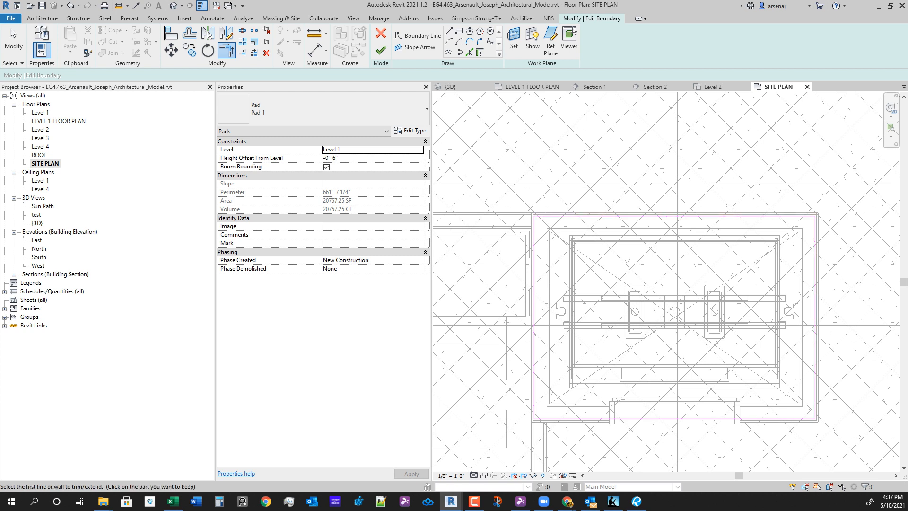
click(380, 50)
middle_drag(710, 297, 610, 305)
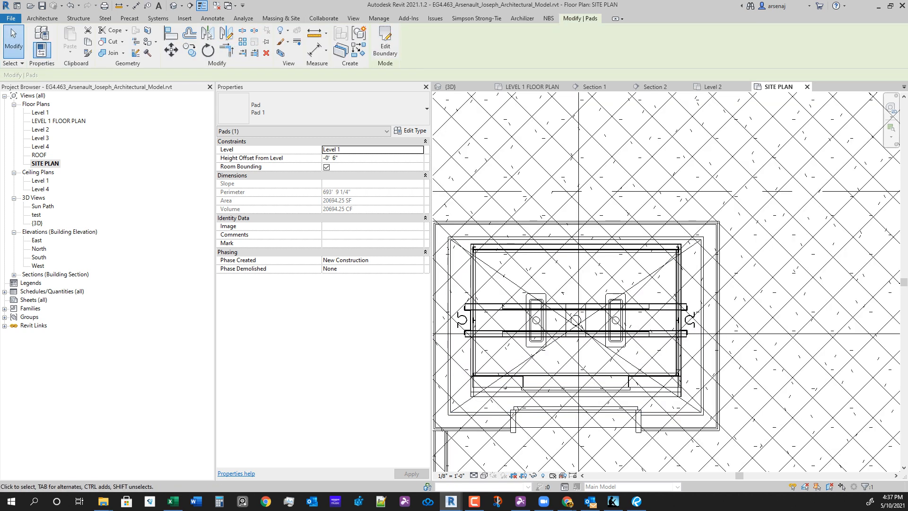
Arrange the Section 1 and Section 2 views in their own pane beside the SITE PLAN view.
click(655, 86)
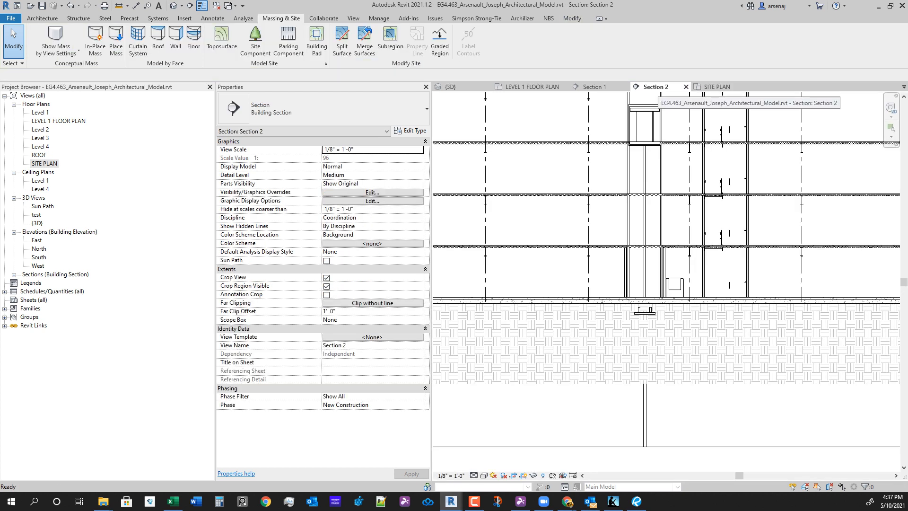
drag(656, 87, 884, 132)
click(533, 87)
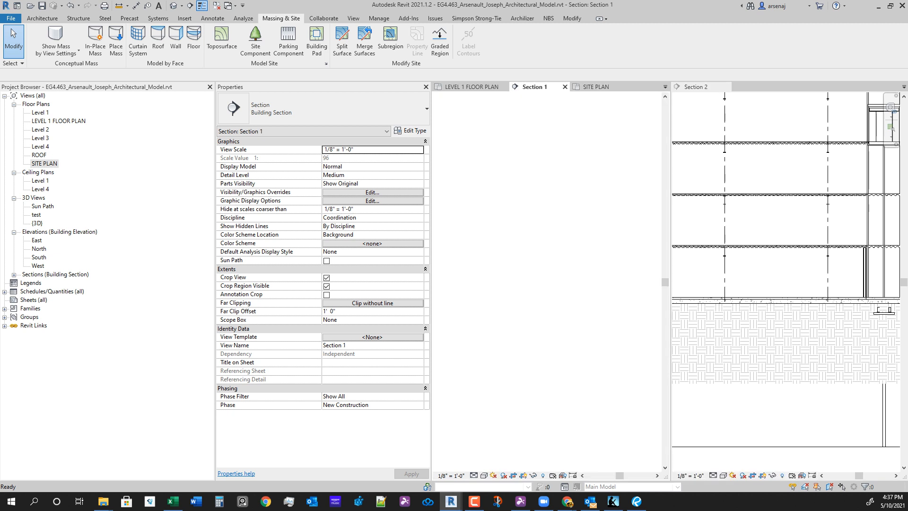
drag(534, 87, 728, 38)
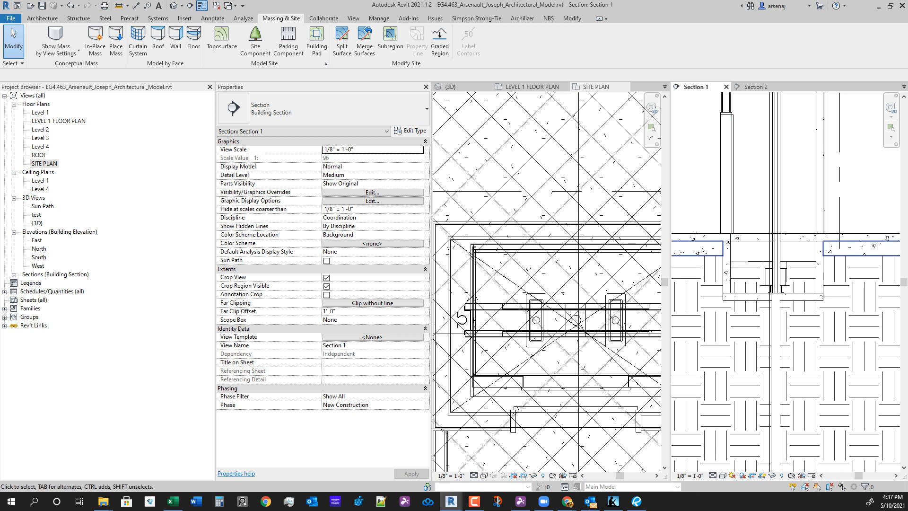
Select the pad in Section 1 and open its boundary for editing in the SITE PLAN view.
click(704, 249)
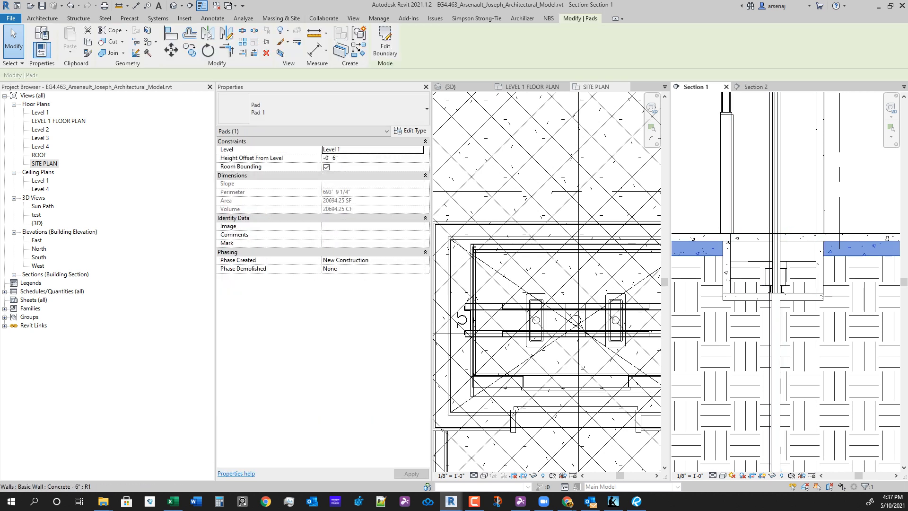
scroll(565, 326, down, 3)
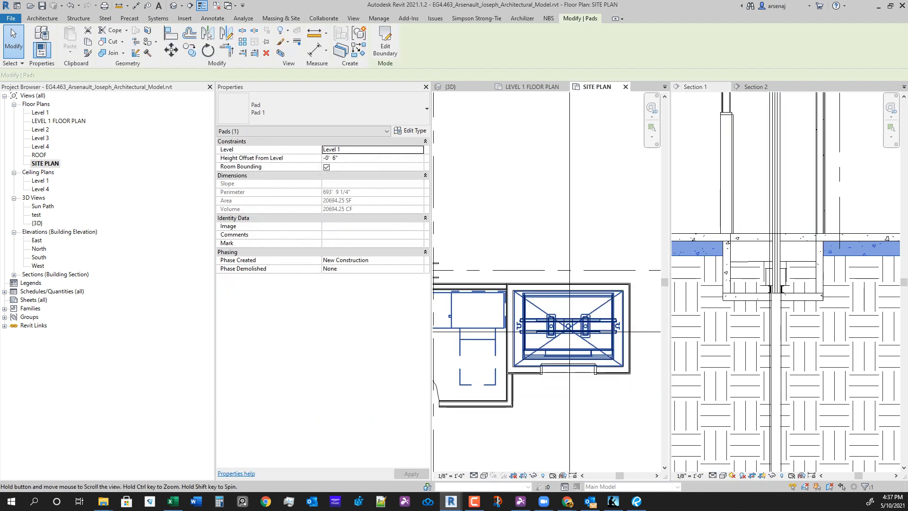
mouse_move(566, 326)
middle_down()
mouse_move(497, 323)
mouse_move(540, 283)
middle_up()
scroll(542, 279, down, 2)
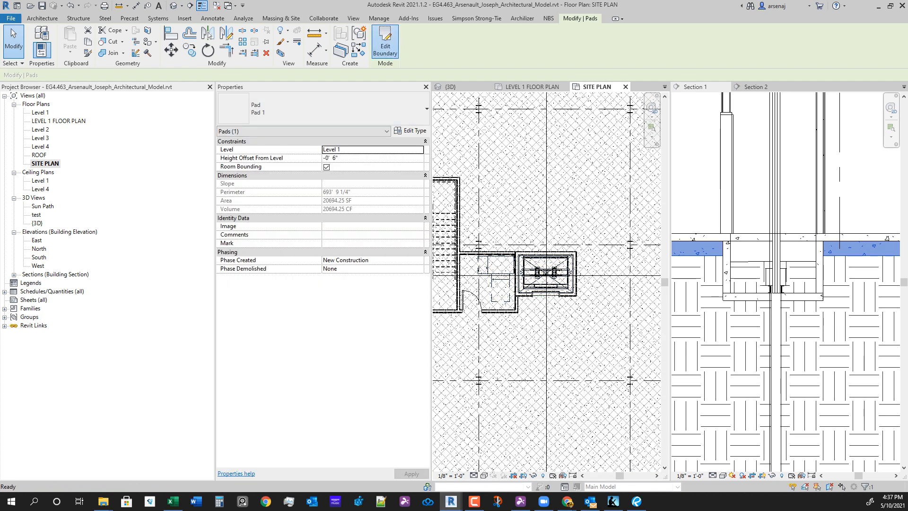
click(384, 47)
Copy the west elevator cutout with Constrain on to the east elevator, align it to the outer core face of the shaft walls, and finish the edit.
drag(489, 216, 590, 341)
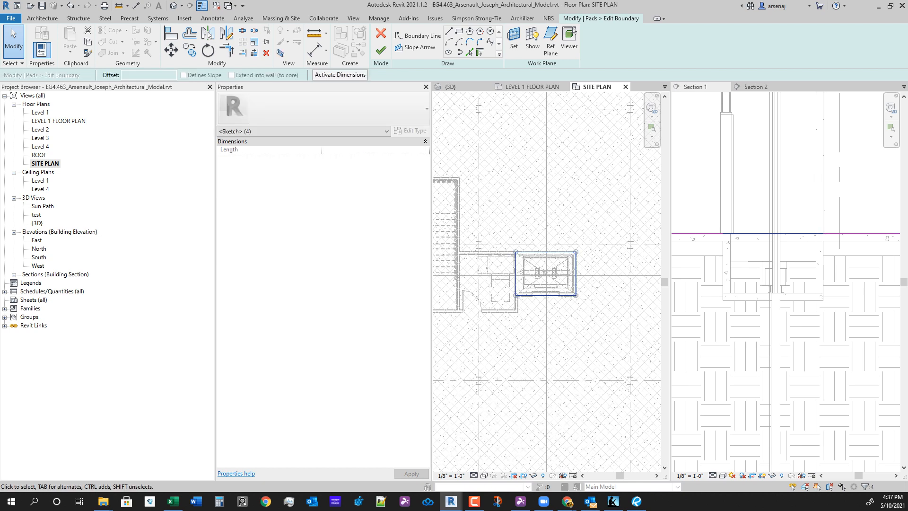
key(c)
key(o)
scroll(583, 245, up, 2)
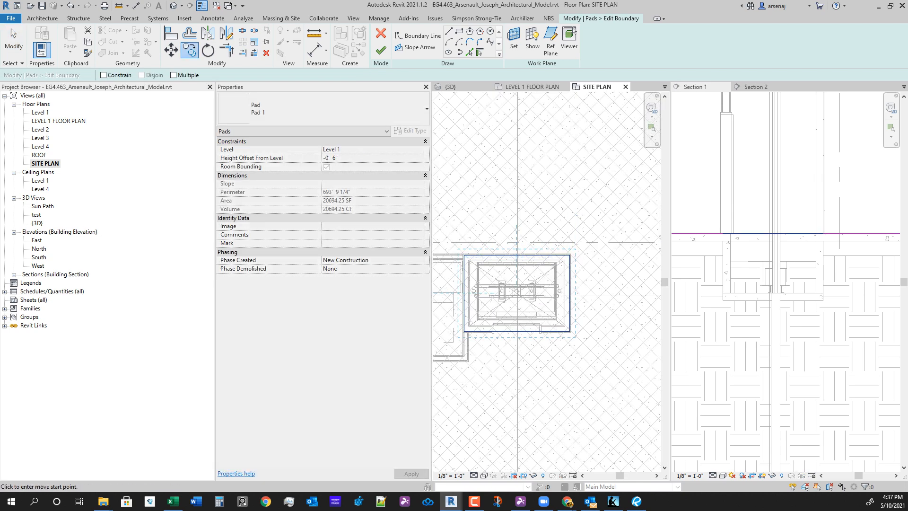
scroll(573, 256, up, 4)
scroll(572, 231, up, 3)
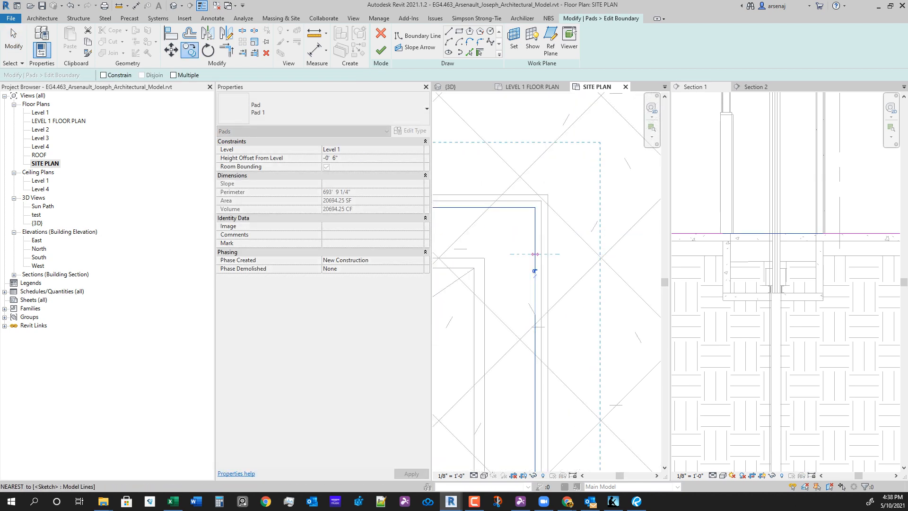
click(571, 231)
scroll(574, 227, down, 5)
scroll(579, 255, down, 4)
middle_drag(584, 255, 465, 266)
middle_drag(646, 319, 508, 285)
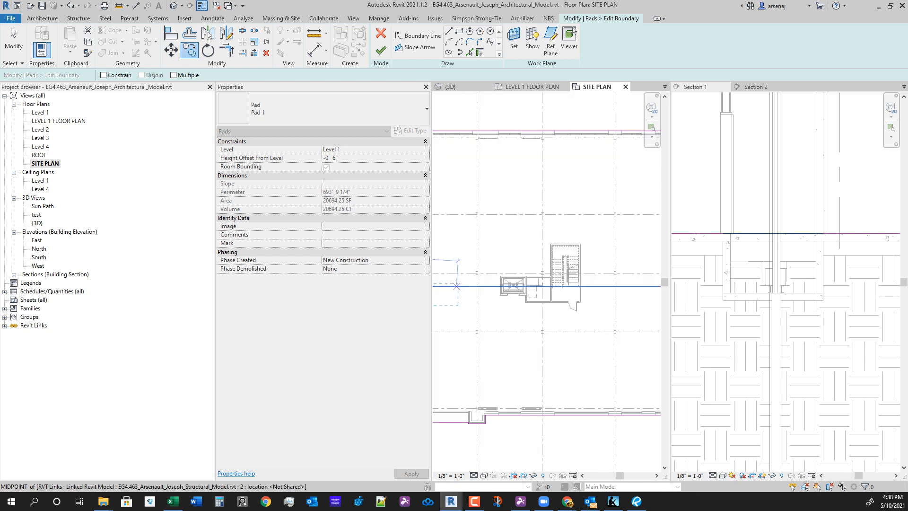
scroll(507, 286, up, 3)
scroll(501, 293, up, 5)
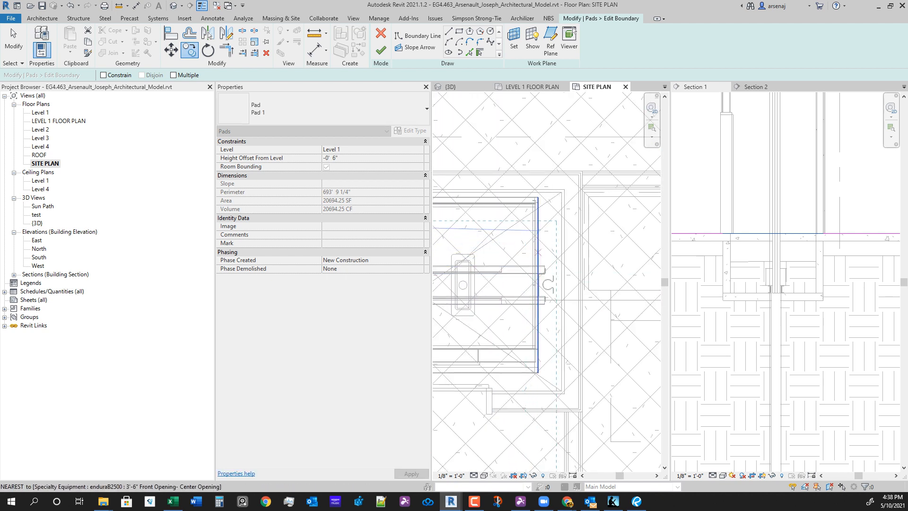
scroll(538, 249, up, 2)
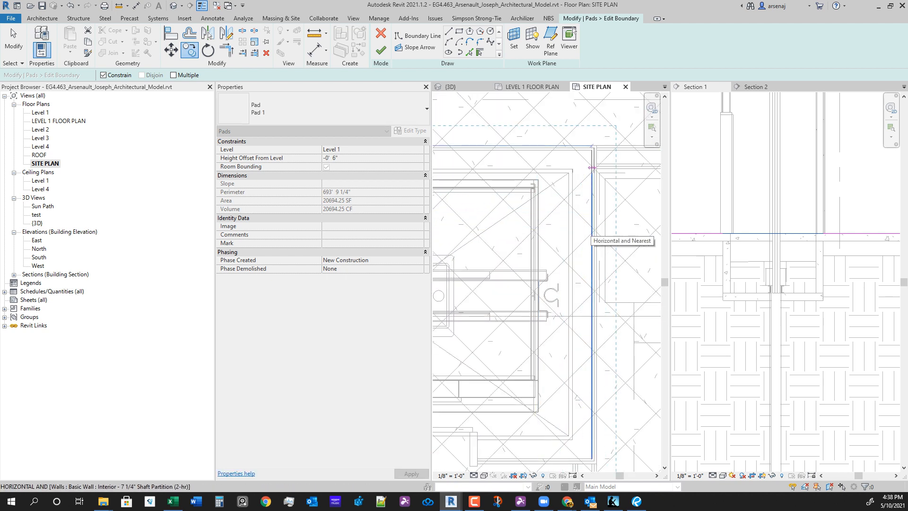
click(589, 226)
click(380, 49)
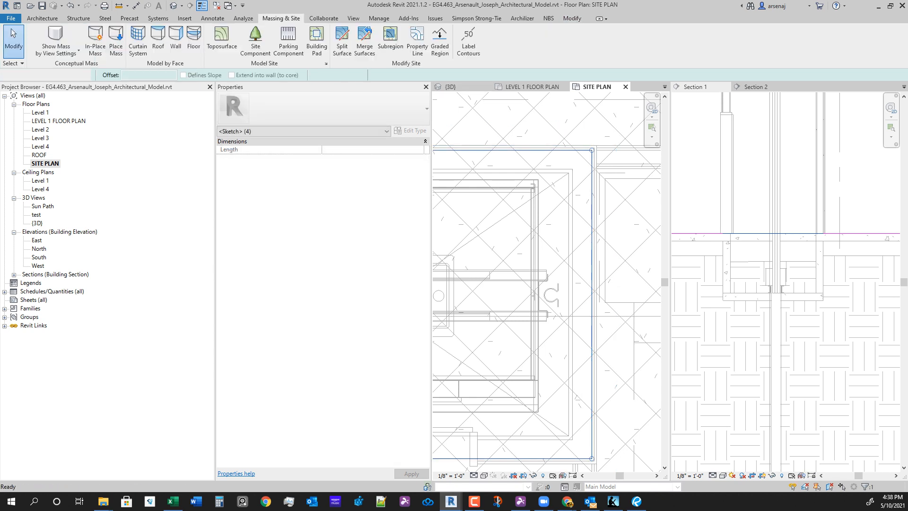
Deselect the existing pad and start a new building pad on Level 1 with a height offset of -4' 6".
scroll(546, 283, down, 5)
scroll(568, 341, down, 3)
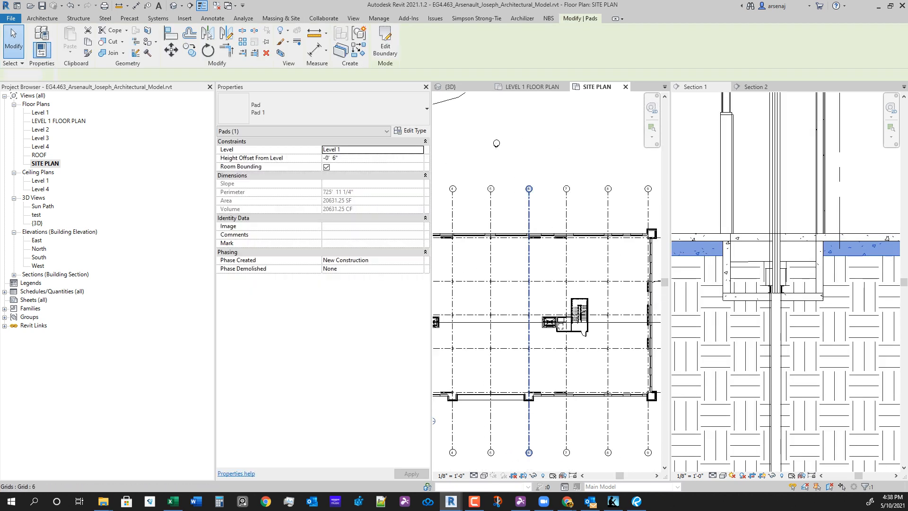
key(Escape)
middle_drag(529, 371, 595, 351)
scroll(588, 352, down, 1)
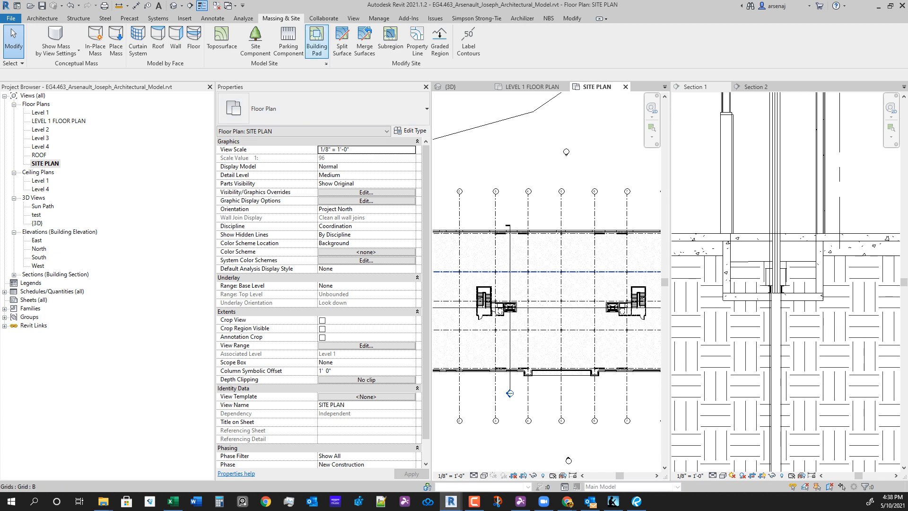
click(316, 39)
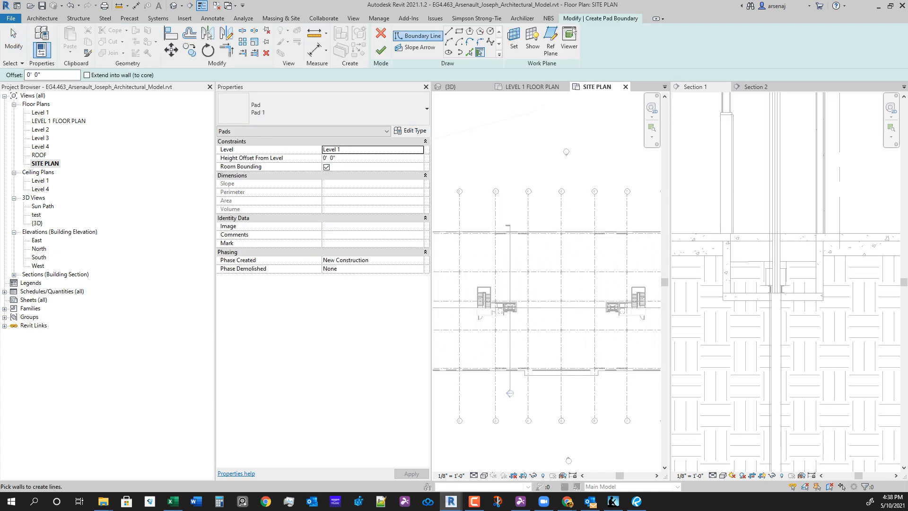
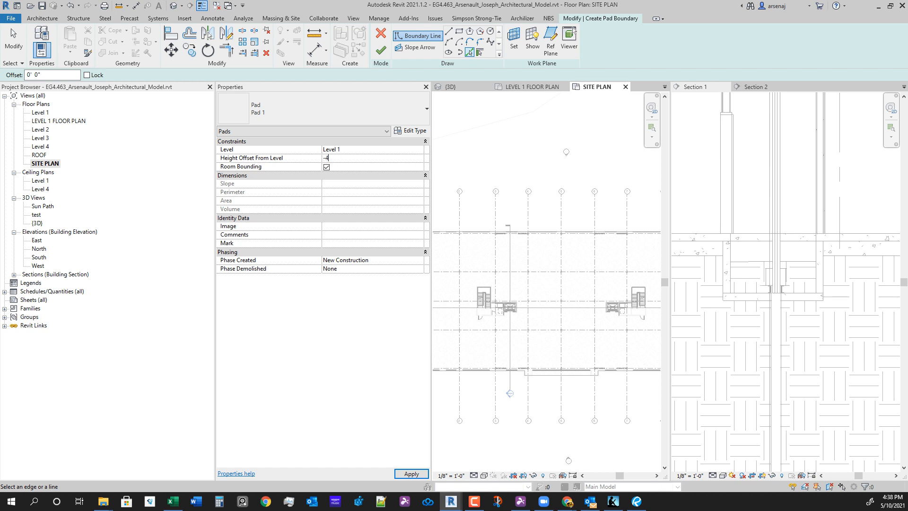
Create pad boundary lines along the outer core faces of the west elevator's north and west shaft walls.
scroll(501, 316, up, 5)
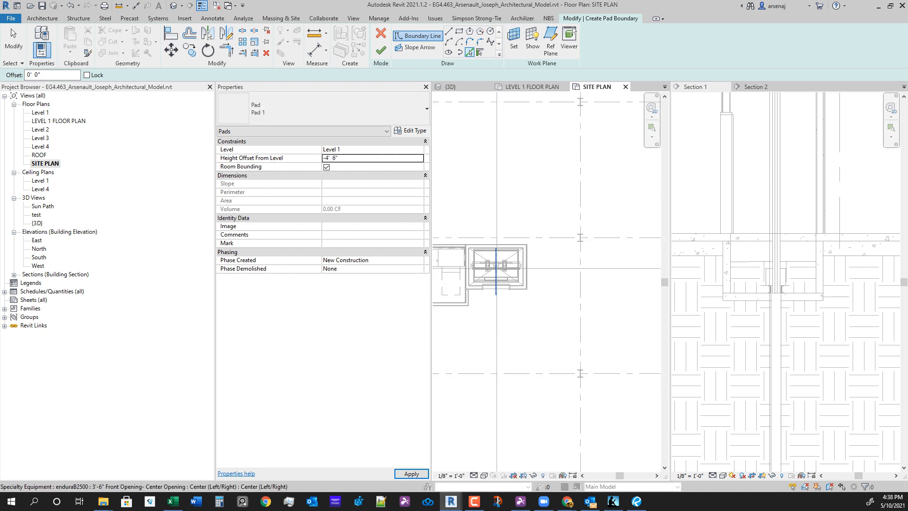
scroll(529, 212, up, 4)
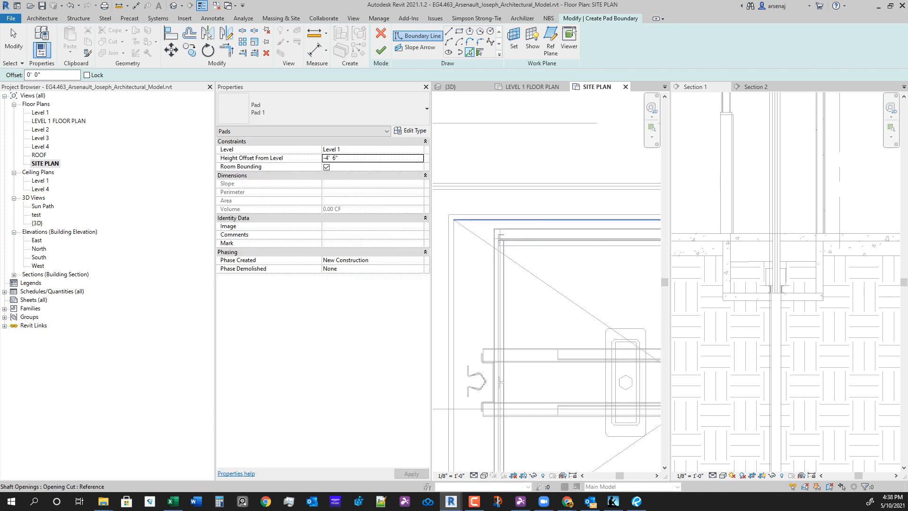
key(Tab)
click(565, 190)
scroll(567, 229, down, 3)
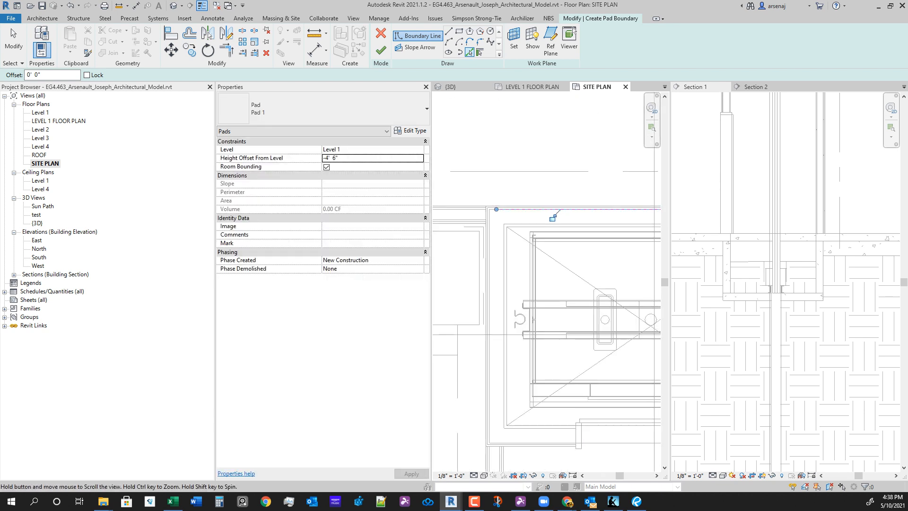
scroll(508, 326, up, 2)
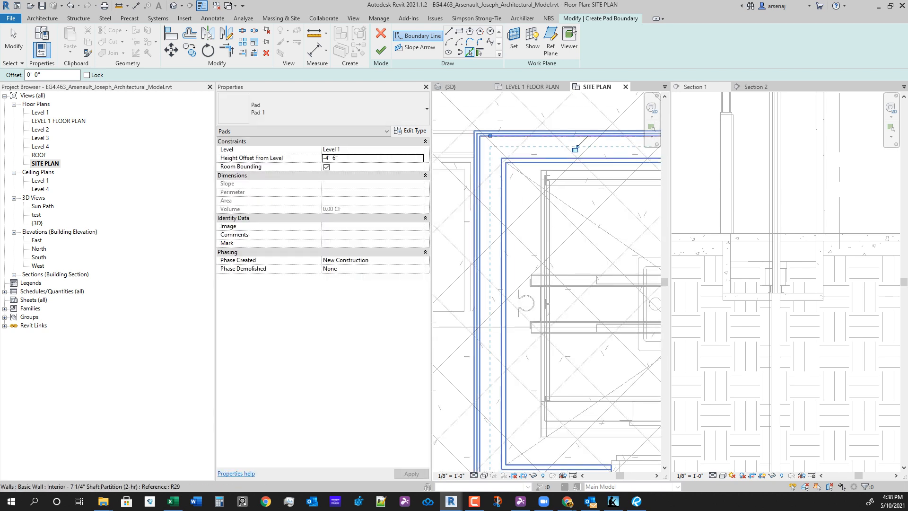
key(Tab)
click(479, 264)
Add pad boundary lines along the outer core faces of the west elevator's south and east shaft walls.
scroll(515, 264, down, 3)
scroll(570, 381, up, 3)
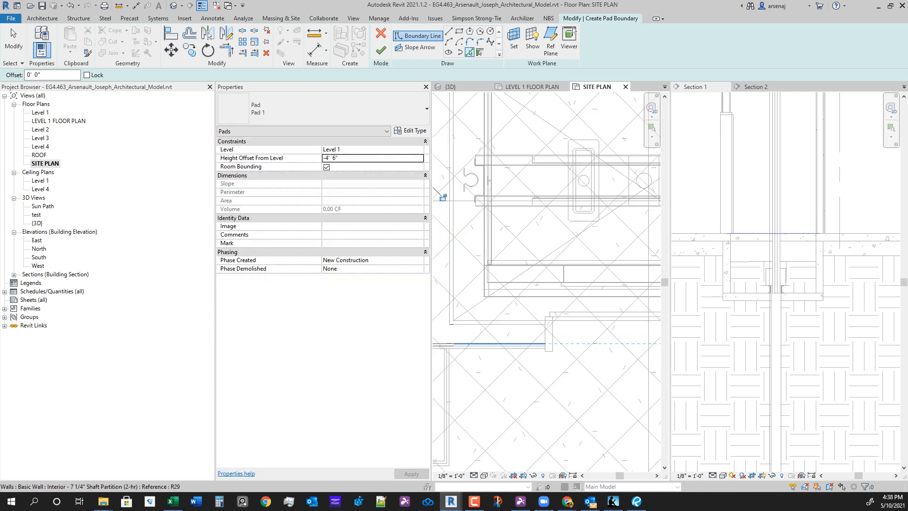
scroll(468, 344, down, 3)
scroll(573, 326, up, 3)
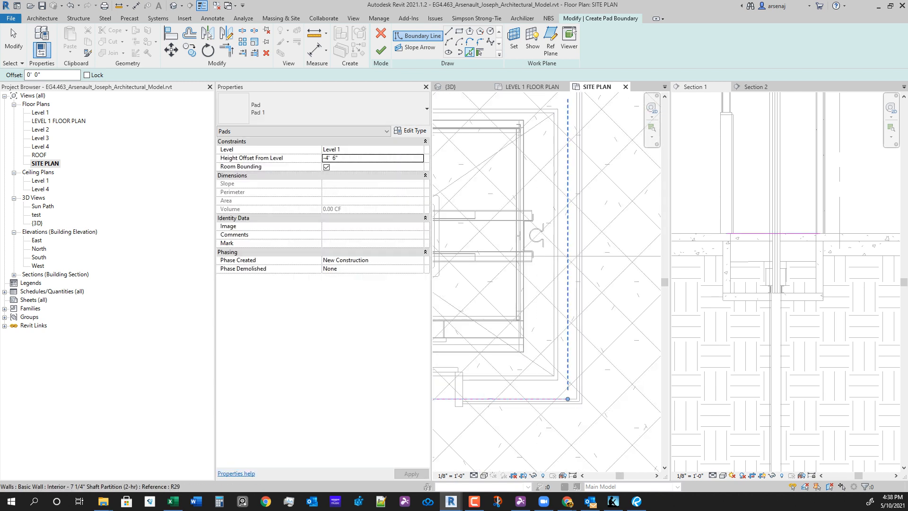
key(Tab)
key(Tab)
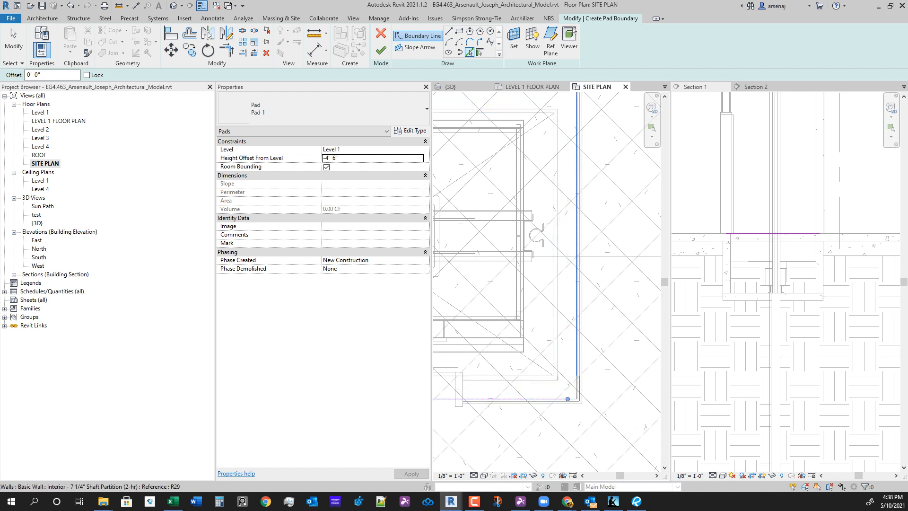
click(562, 230)
Trim the corners of the west elevator's pad boundary into a closed rectangle.
key(t)
key(r)
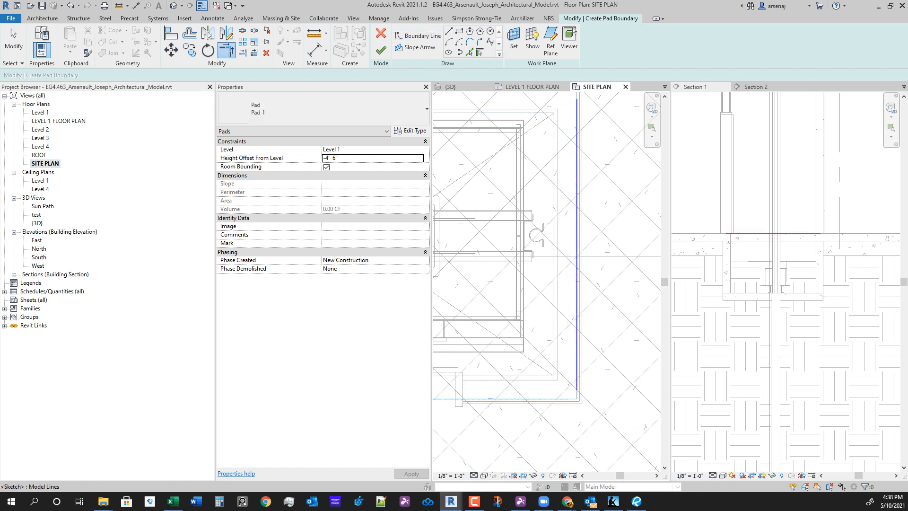
scroll(626, 378, down, 2)
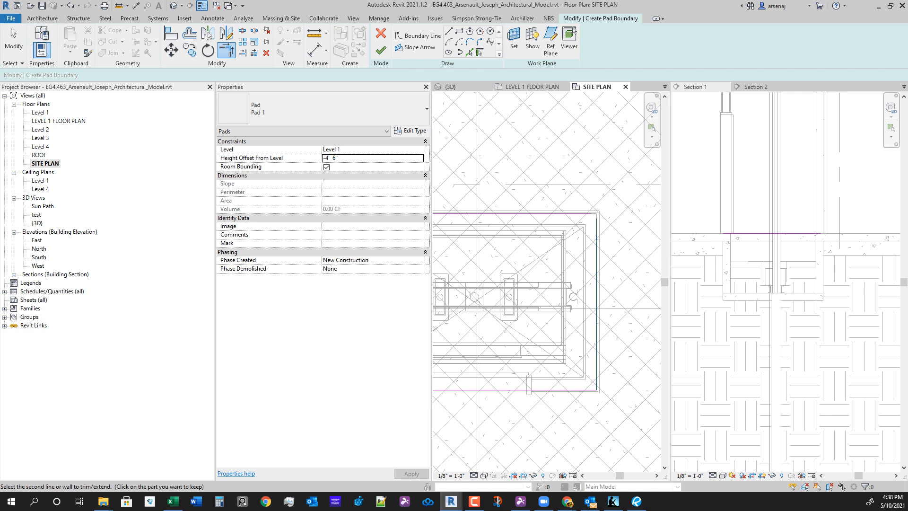
scroll(631, 284, down, 2)
scroll(513, 289, up, 2)
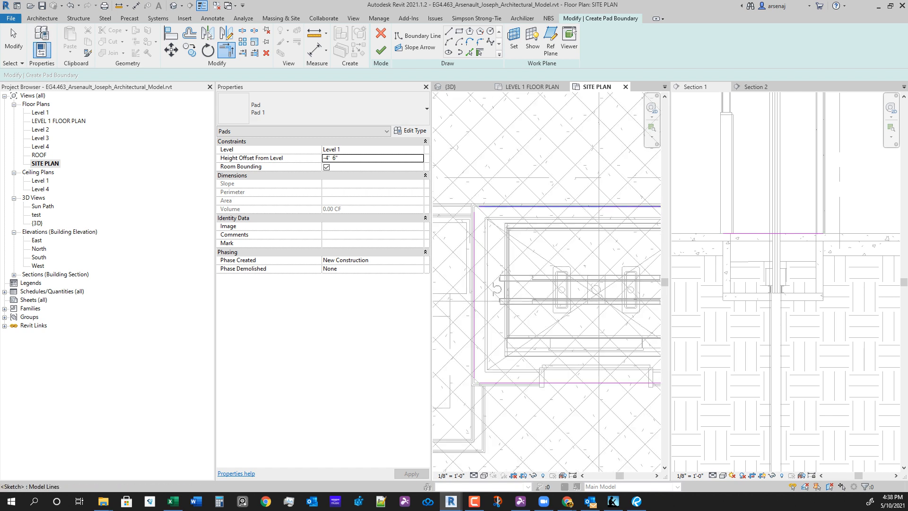
click(474, 338)
click(498, 383)
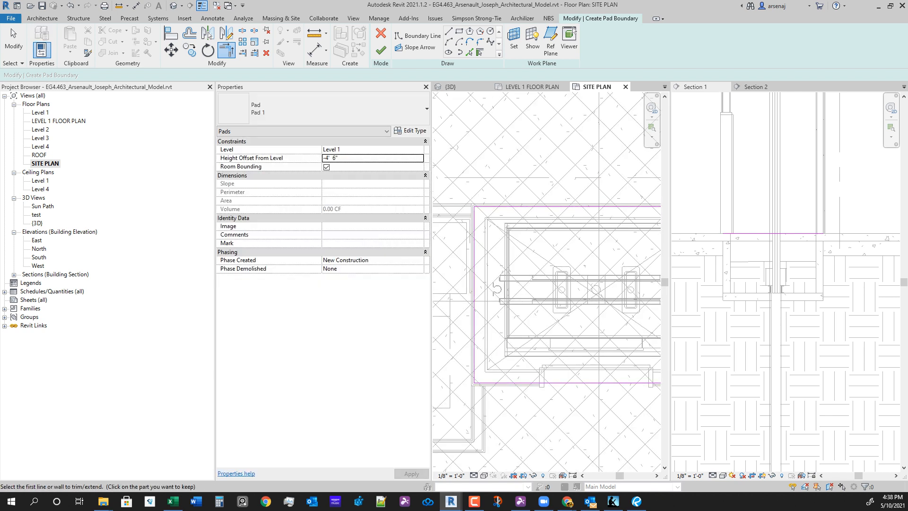
Copy the complete west pad outline with Constrain on to the east elevator shaft.
scroll(501, 378, down, 2)
scroll(589, 385, up, 2)
key(Escape)
key(Tab)
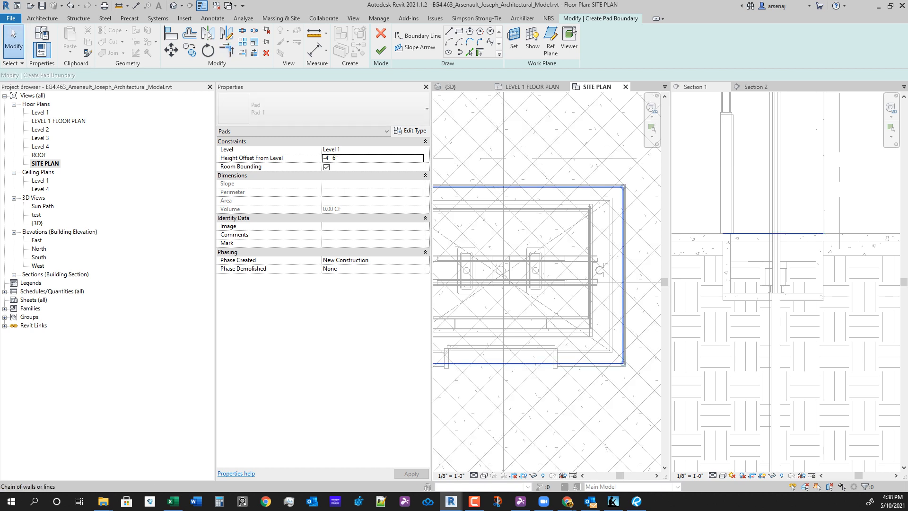
click(601, 363)
drag(601, 363, 601, 364)
key(c)
key(o)
scroll(605, 253, up, 3)
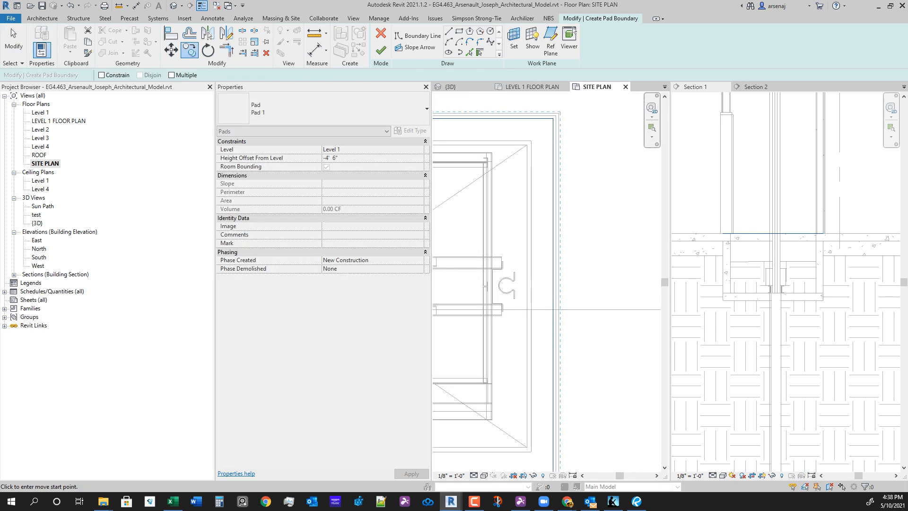
click(553, 182)
scroll(553, 260, down, 6)
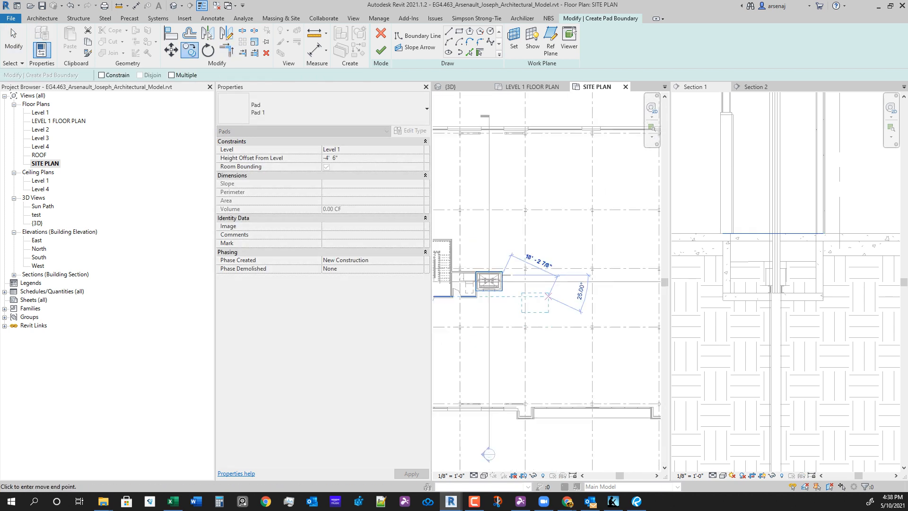
scroll(566, 305, up, 9)
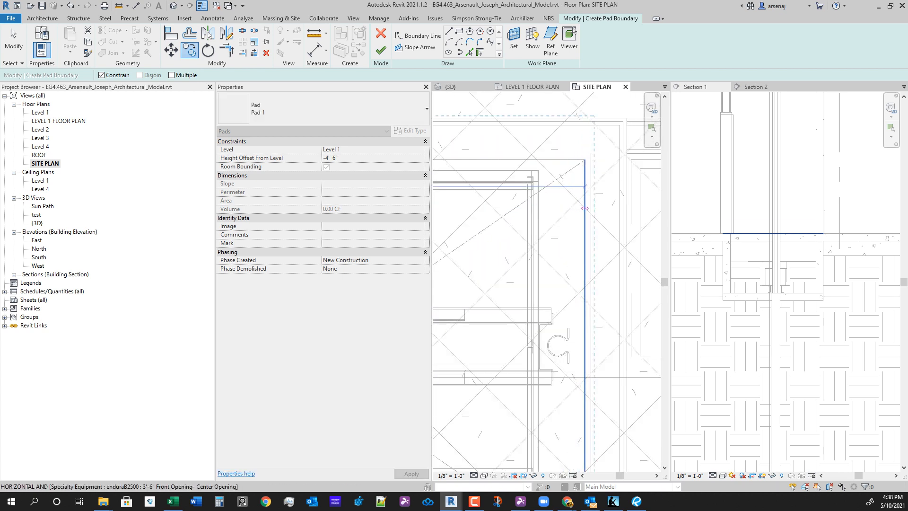
click(584, 208)
scroll(584, 208, down, 3)
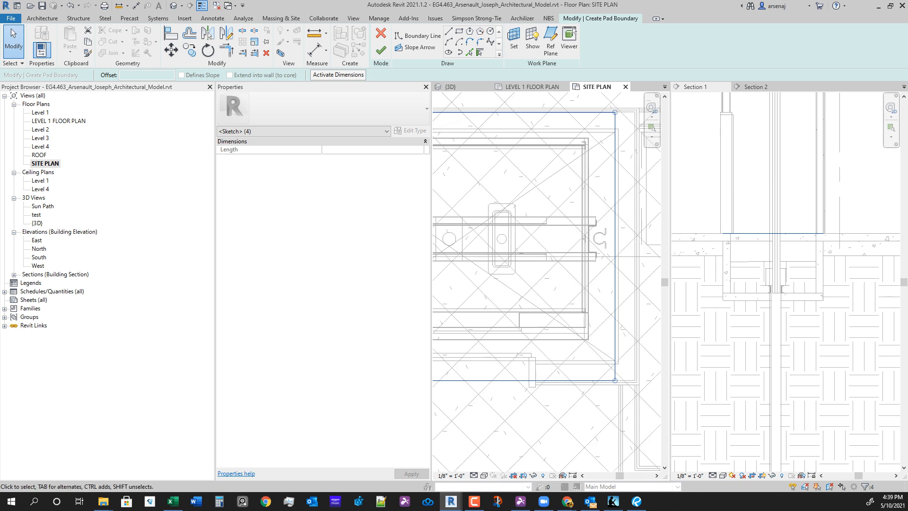
Move the copied outline 6" east to the outer core face of the east elevator's east shaft wall.
scroll(567, 395, down, 2)
mouse_move(551, 391)
middle_down()
mouse_move(571, 371)
mouse_move(441, 368)
middle_up()
scroll(567, 372, down, 1)
scroll(571, 371, up, 1)
scroll(561, 334, up, 2)
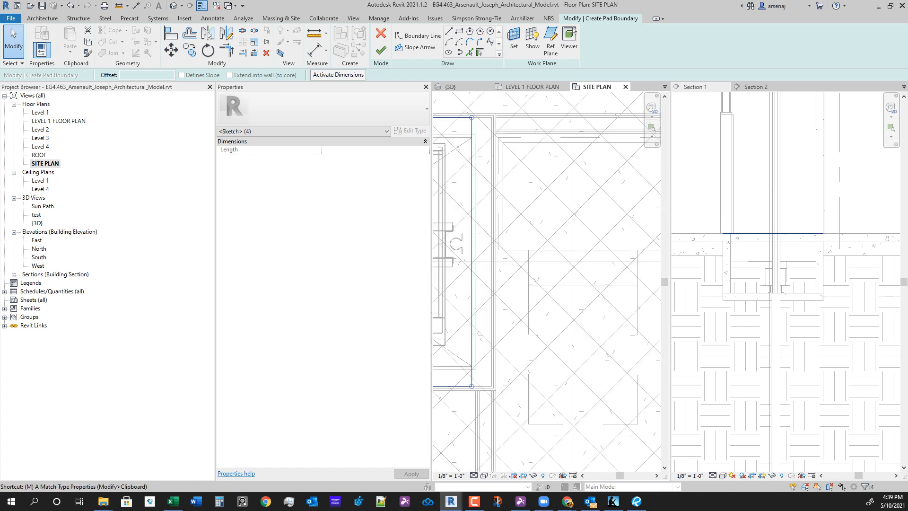
key(v)
scroll(490, 176, up, 2)
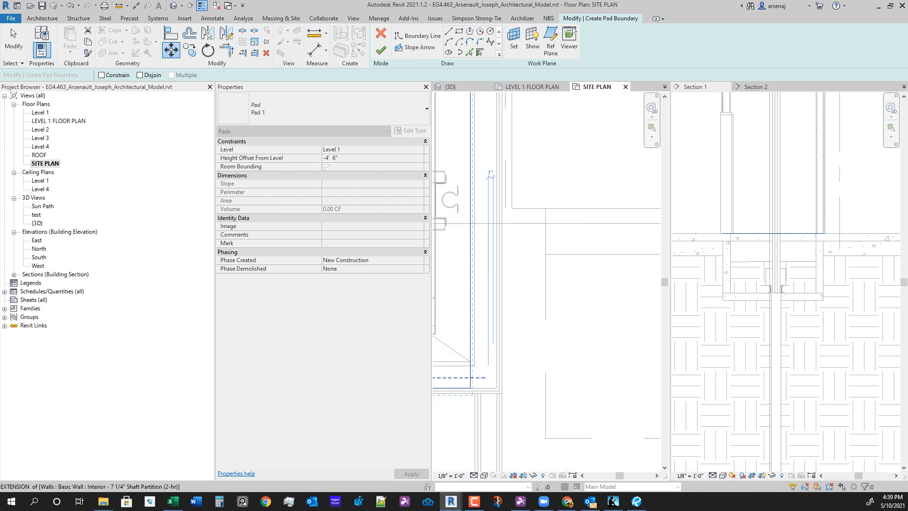
scroll(492, 375, up, 1)
click(467, 375)
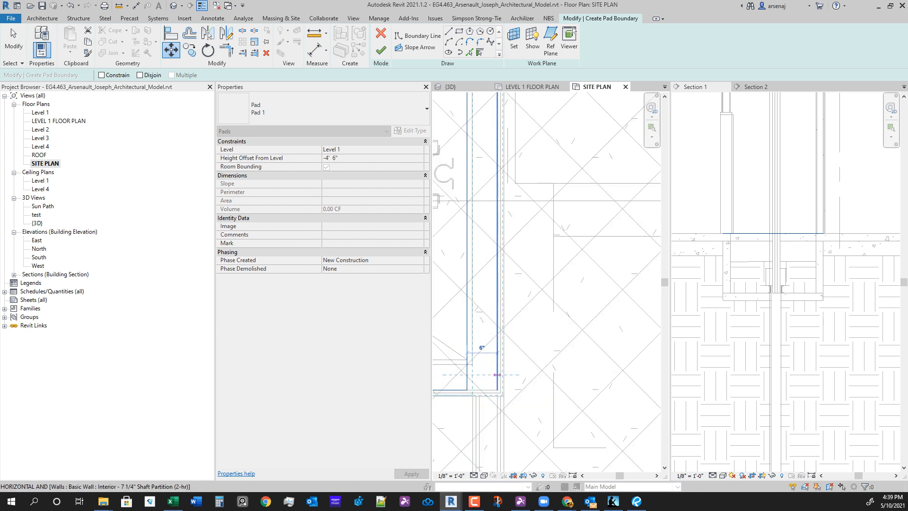
click(496, 374)
scroll(629, 325, down, 4)
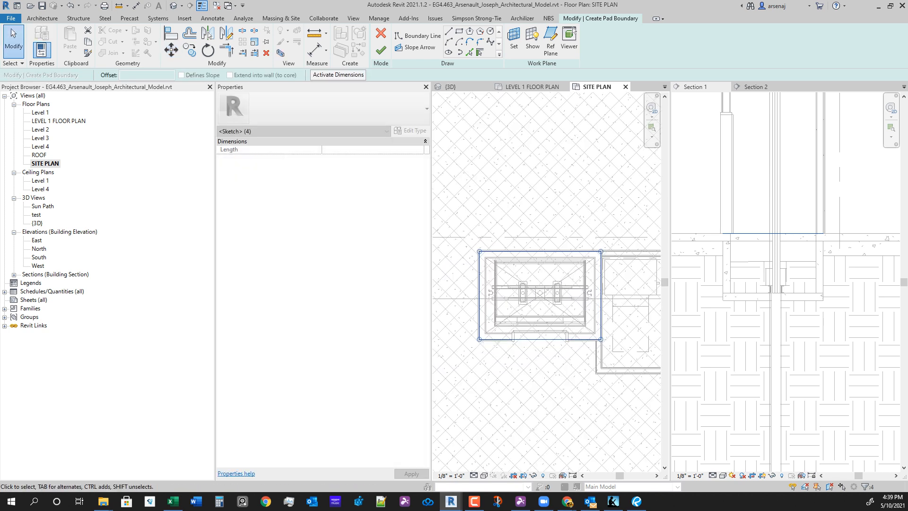
Cut the east elevator outline out of the sketch to the clipboard and finish the pad with only the west outline.
click(380, 50)
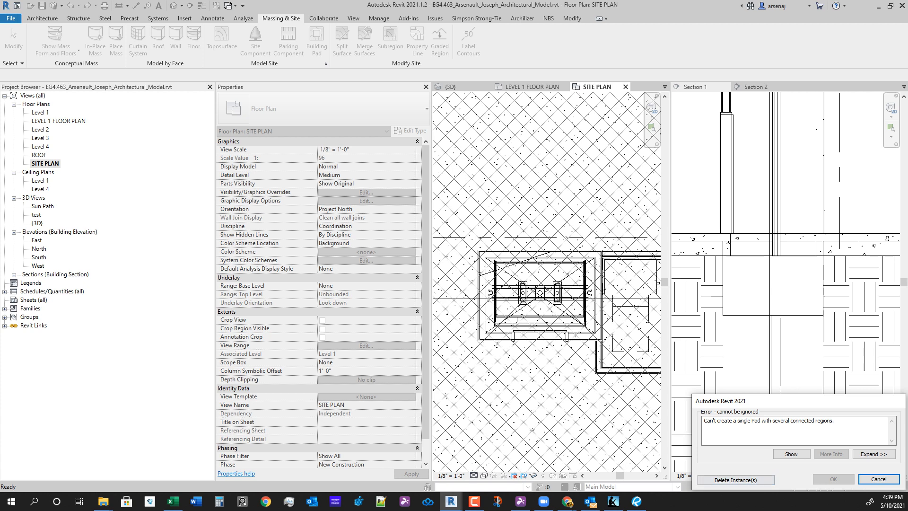
click(878, 479)
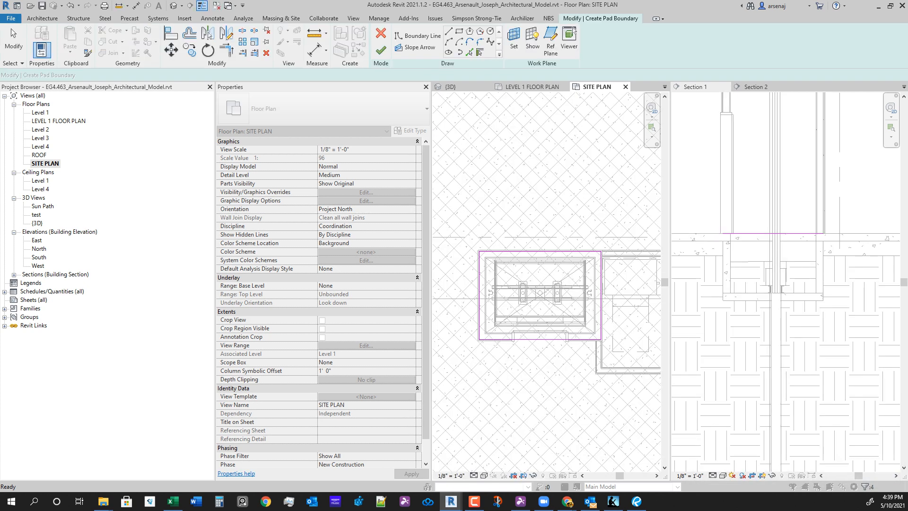
mouse_move(463, 222)
mouse_down()
mouse_move(570, 356)
mouse_move(646, 394)
mouse_up()
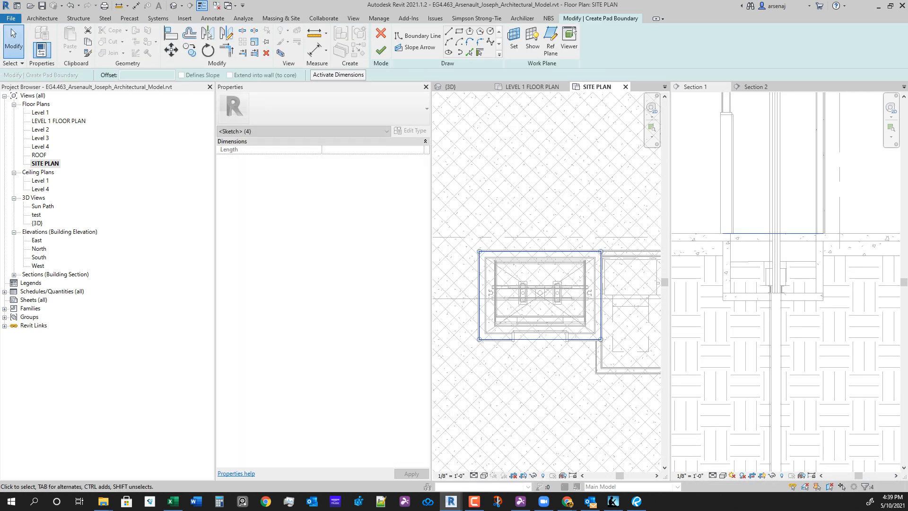
key(Escape)
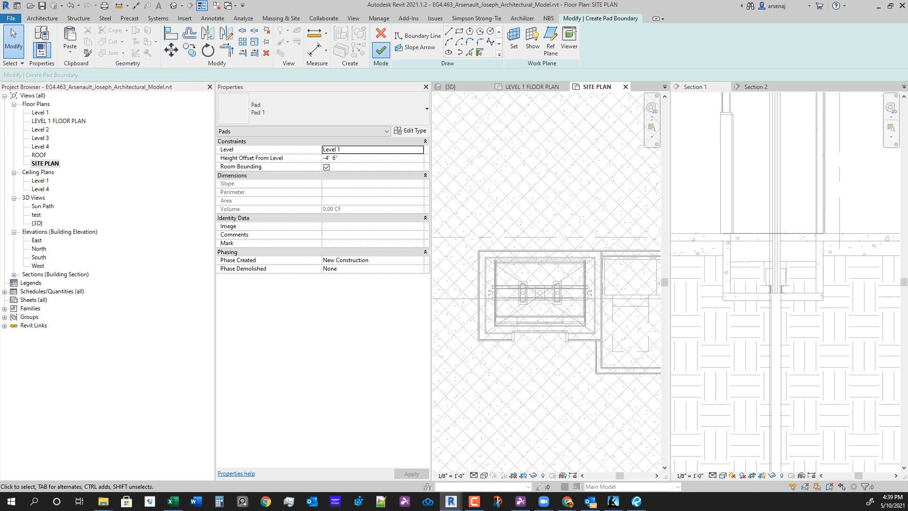
scroll(778, 324, up, 1)
scroll(778, 324, down, 2)
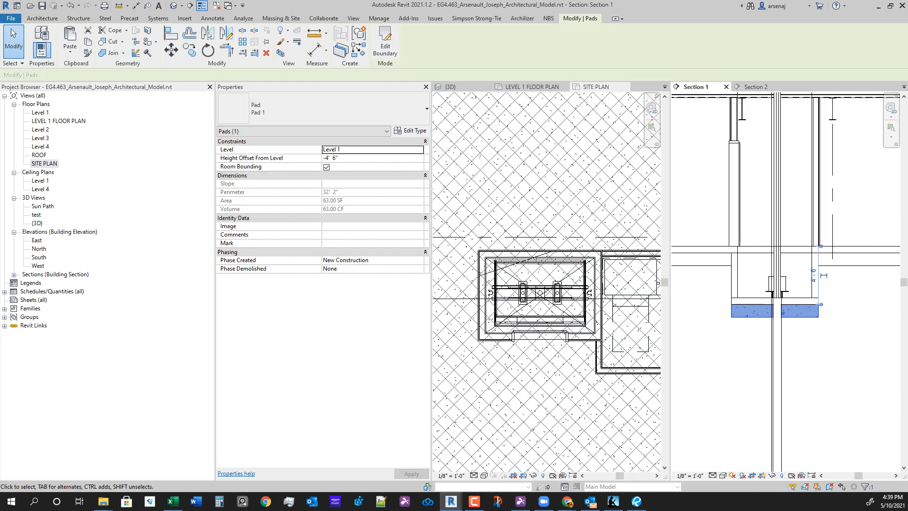
scroll(801, 346, down, 1)
key(Escape)
scroll(618, 333, down, 2)
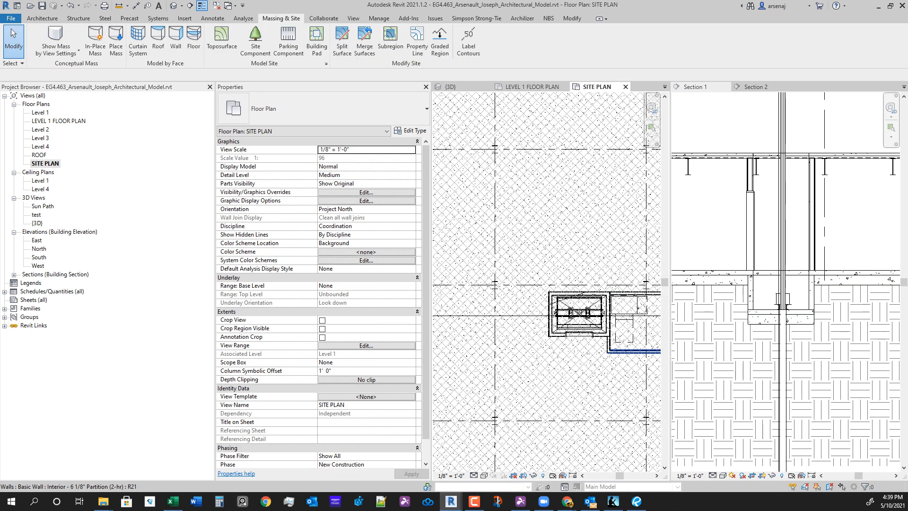
Copy the pit pad in Section 1 horizontally to a spot just beside the west elevator pit.
click(762, 325)
click(762, 325)
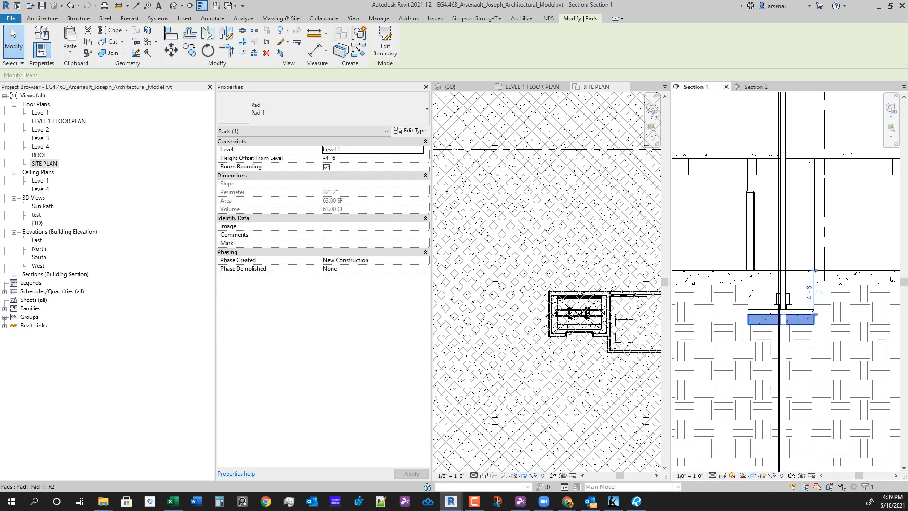
middle_drag(785, 333, 761, 323)
key(c)
key(c)
click(790, 314)
click(873, 314)
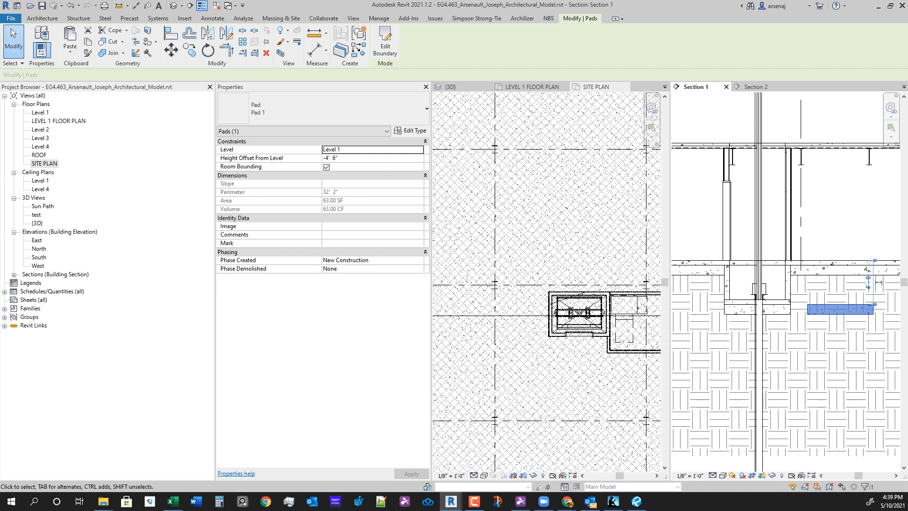
Replace the copied pad's boundary with the east elevator outline from the clipboard, pasted in the same place, and finish the sketch.
click(385, 46)
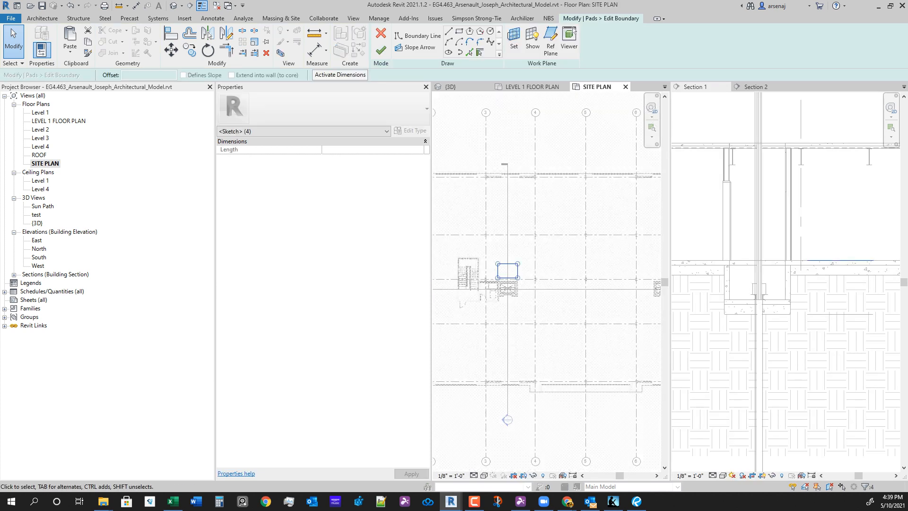
key(Escape)
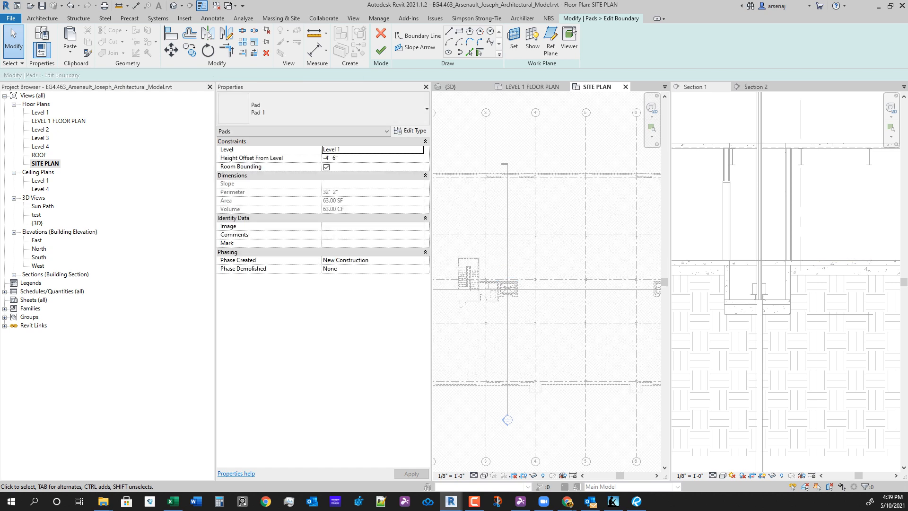
middle_drag(648, 260, 553, 290)
scroll(554, 290, up, 1)
click(70, 51)
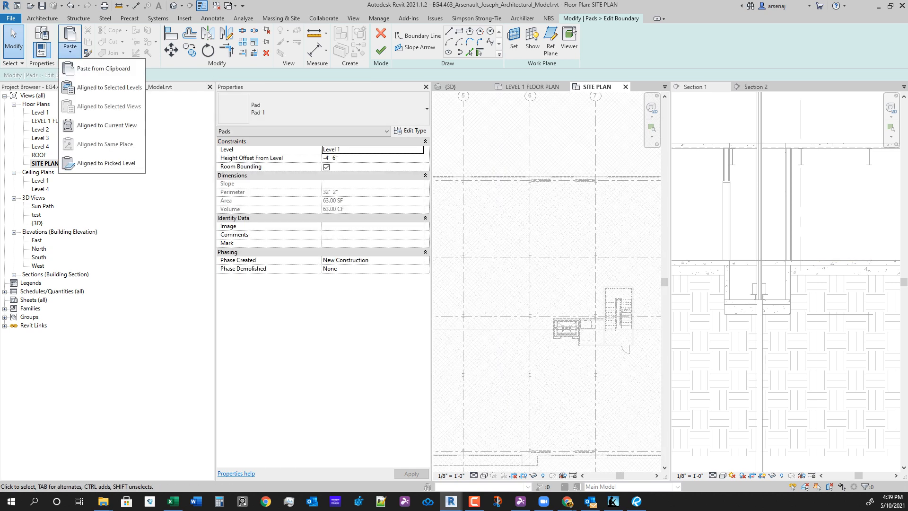
click(105, 143)
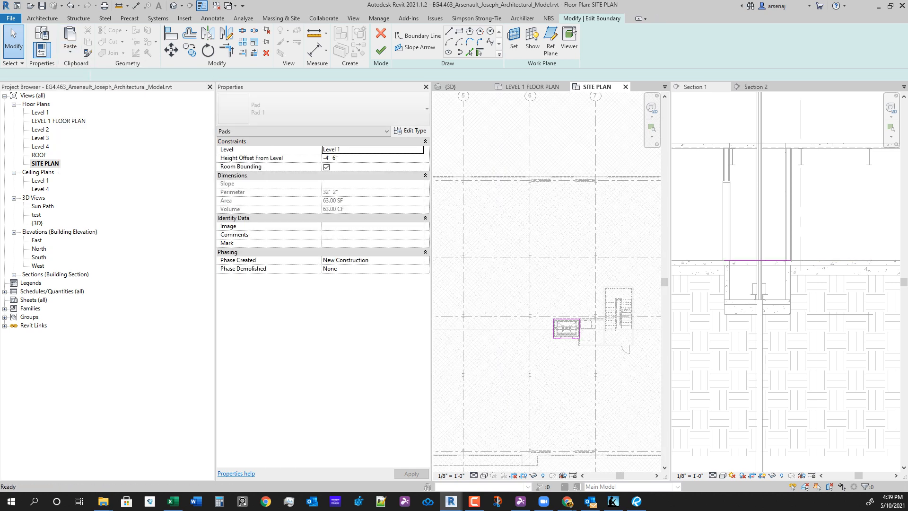
scroll(552, 358, down, 2)
click(380, 50)
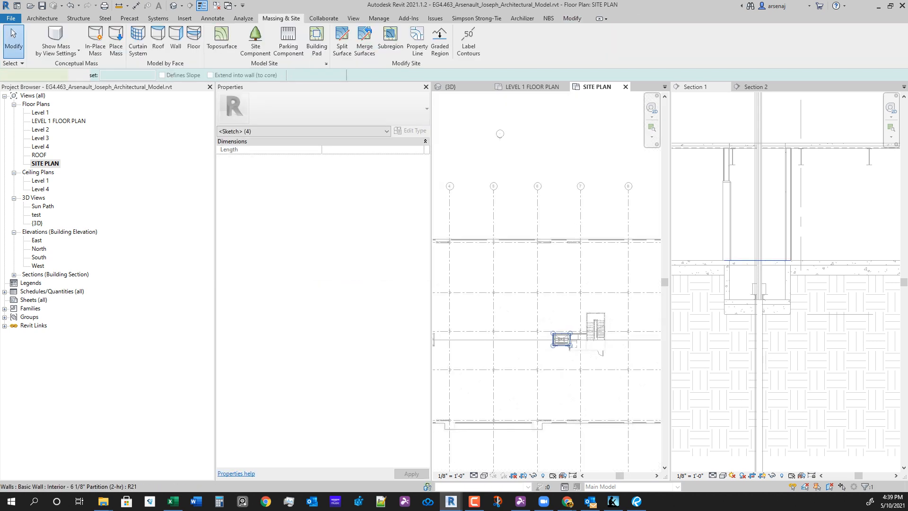
Examine the elevator pits and the pads beneath them in Section 1 and Section 2.
scroll(602, 355, down, 2)
middle_drag(601, 356, 608, 350)
scroll(850, 258, down, 1)
middle_drag(867, 257, 695, 278)
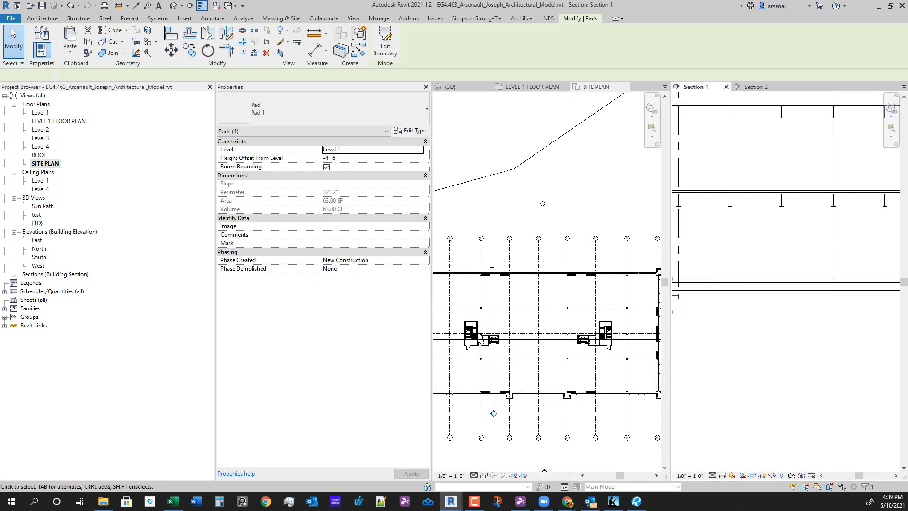
scroll(822, 279, down, 3)
mouse_move(823, 279)
middle_down()
mouse_move(695, 290)
mouse_move(826, 278)
middle_up()
middle_drag(690, 303, 735, 342)
scroll(850, 323, down, 1)
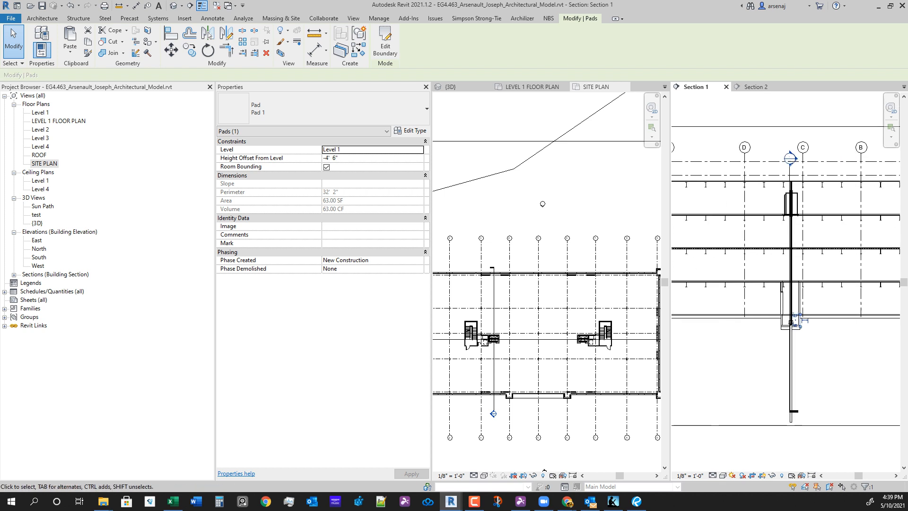
click(755, 87)
scroll(791, 344, down, 4)
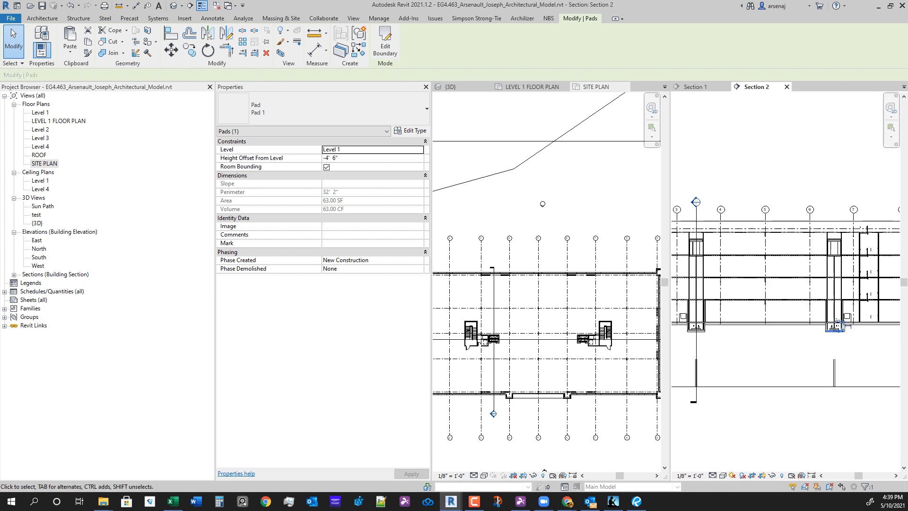
scroll(740, 358, up, 2)
scroll(741, 358, down, 2)
middle_drag(740, 358, 755, 354)
key(Escape)
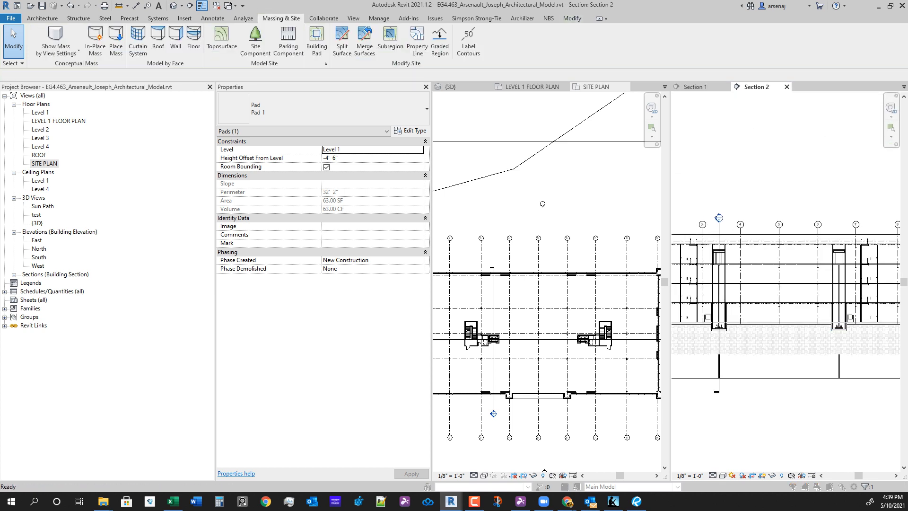
key(Escape)
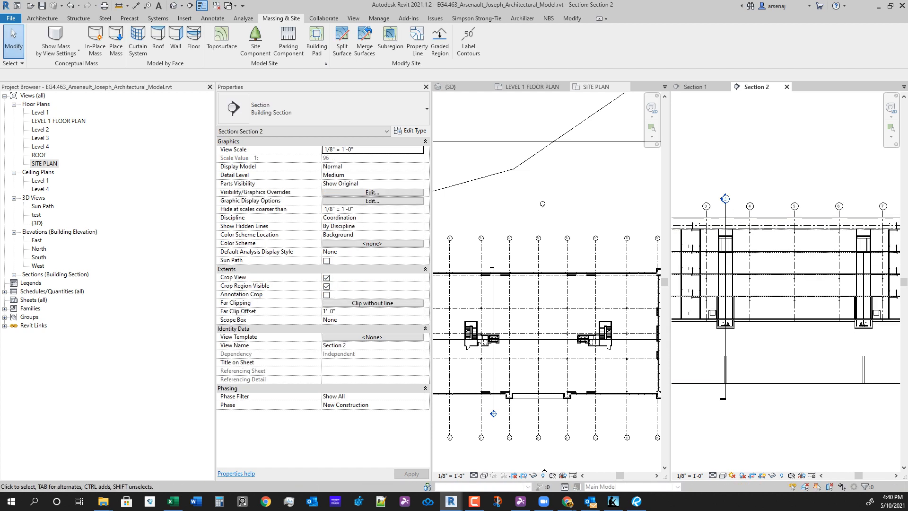
Inspect where the building pad meets the topography at the building's west edge in Section 2.
scroll(719, 337, up, 4)
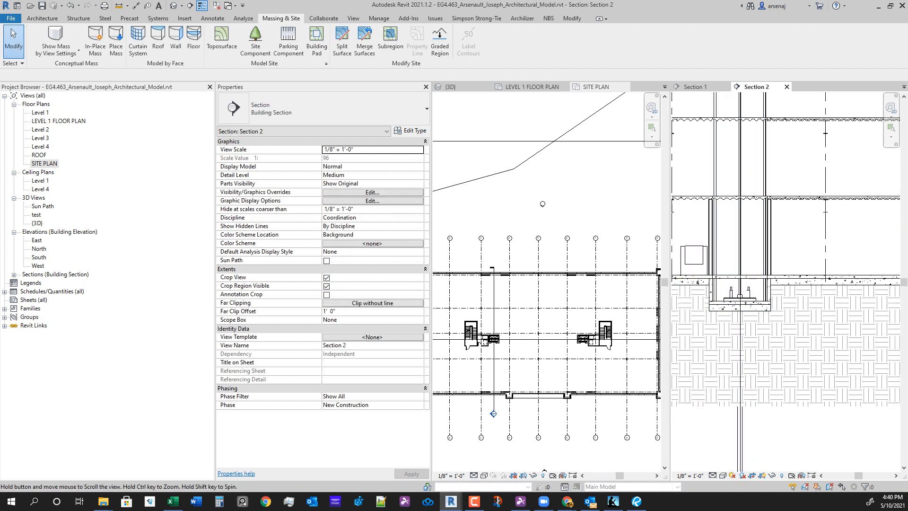
scroll(784, 282, down, 3)
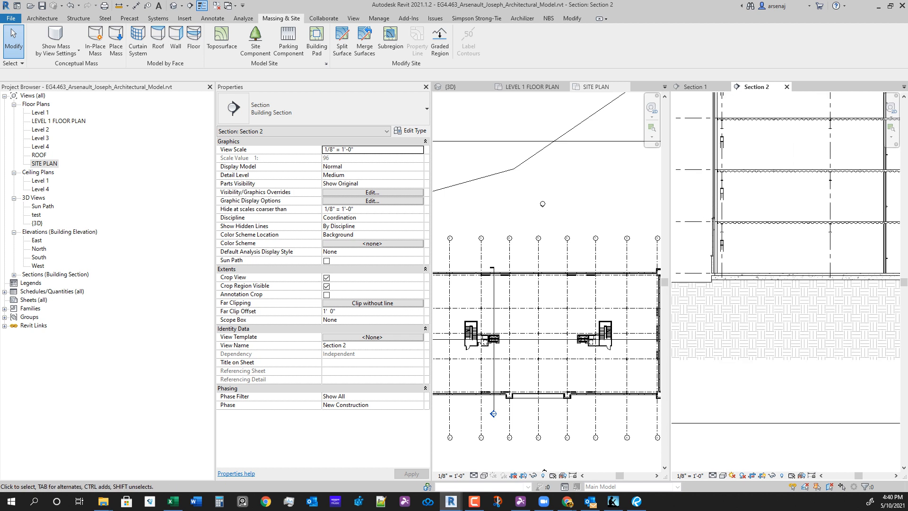
scroll(685, 308, up, 2)
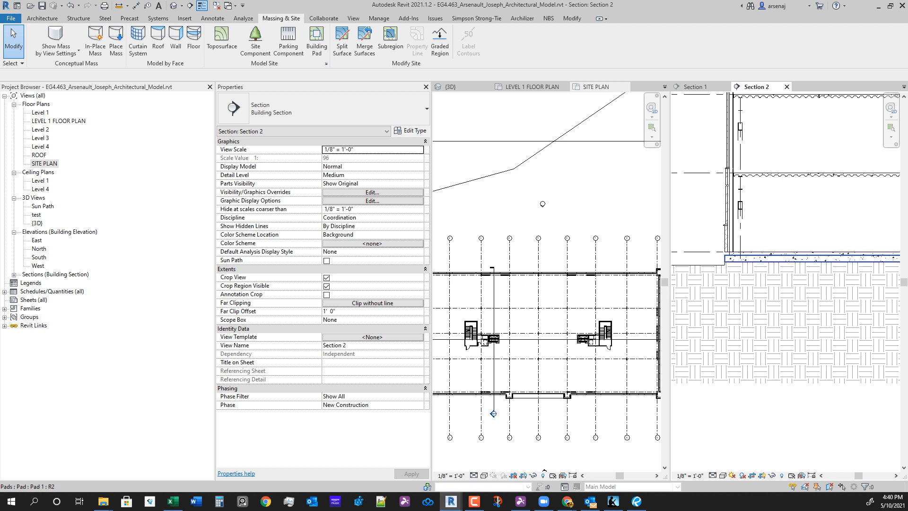
click(784, 261)
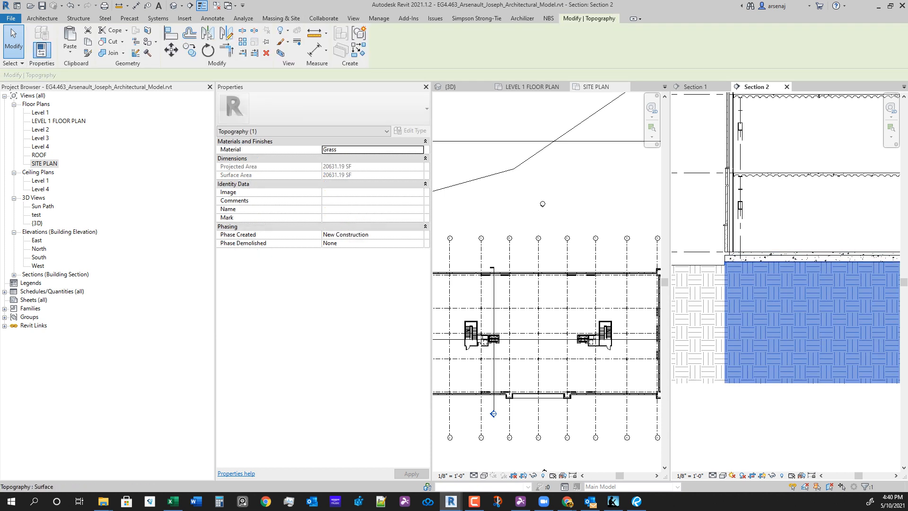
scroll(730, 265, up, 2)
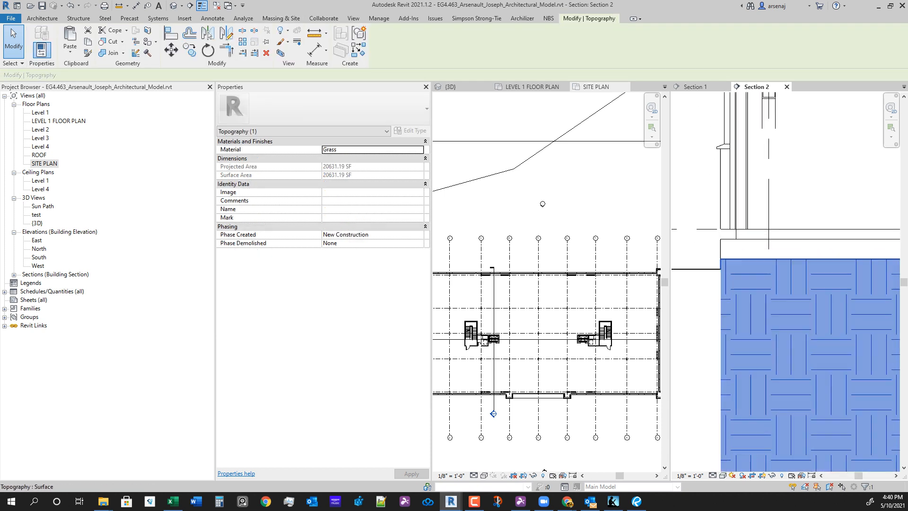
click(730, 259)
key(Escape)
scroll(750, 302, down, 5)
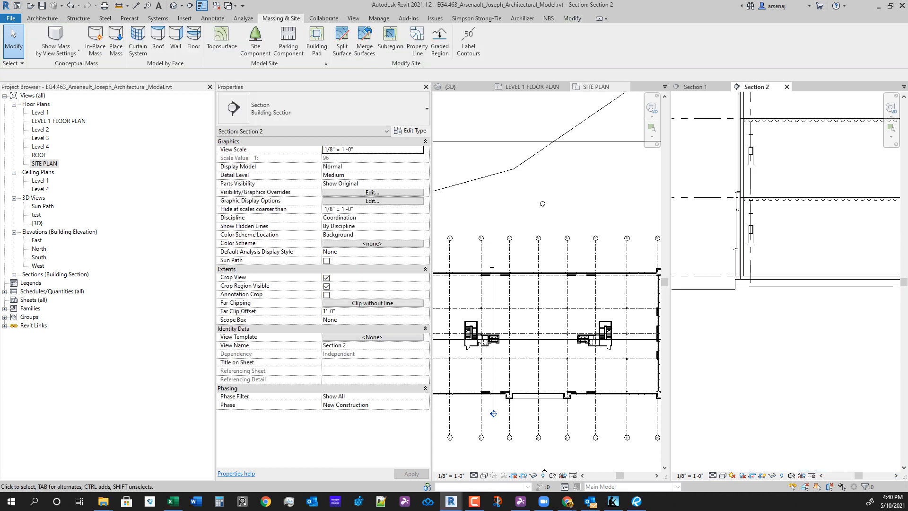
middle_drag(750, 303, 710, 283)
scroll(701, 285, up, 3)
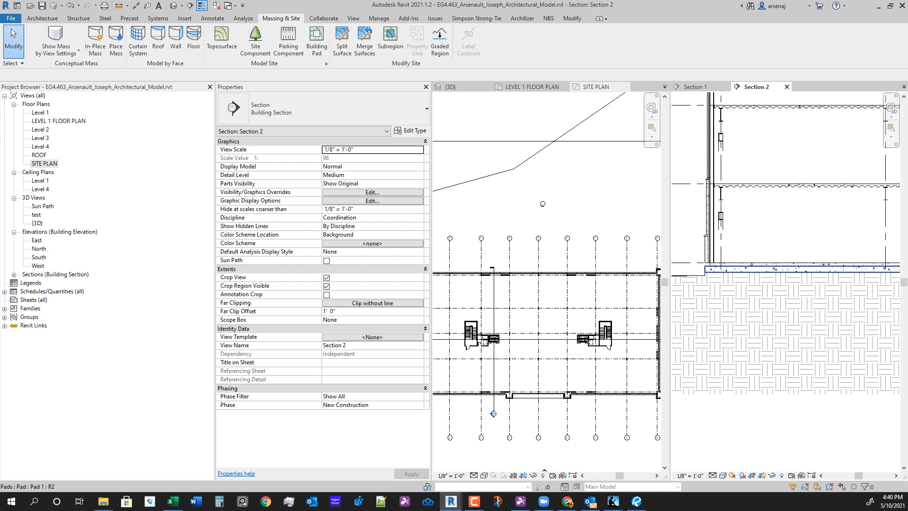
Inspect the west elevator pit in Section 2, including its slab on grade and the pad directly beneath it.
scroll(759, 279, down, 3)
middle_drag(870, 286, 833, 286)
scroll(850, 286, up, 4)
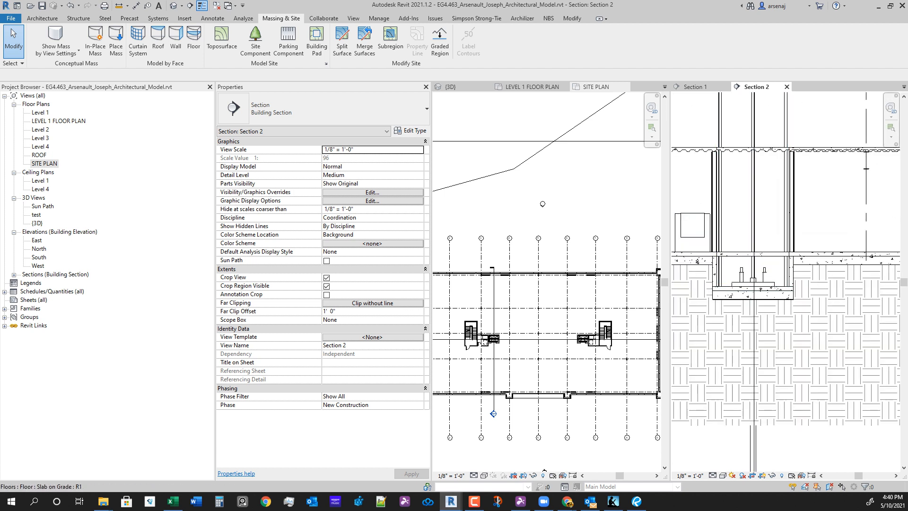
scroll(772, 289, up, 1)
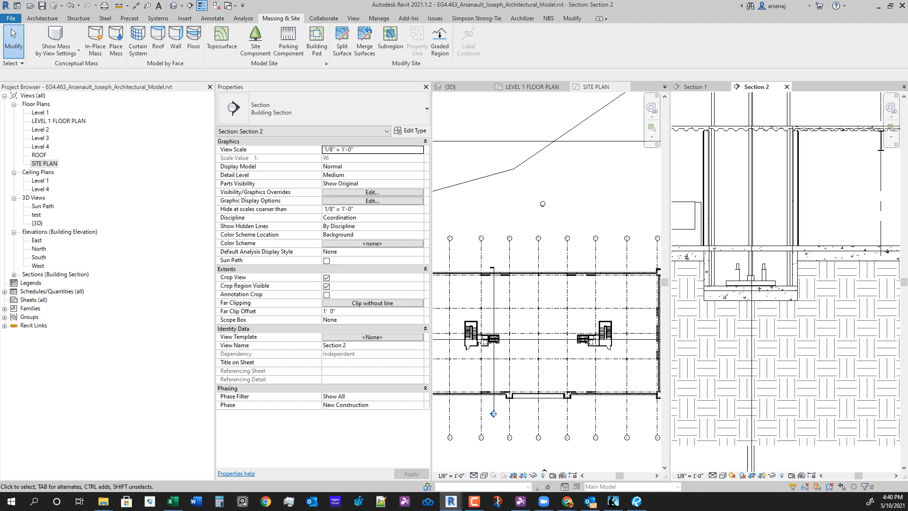
scroll(726, 276, up, 7)
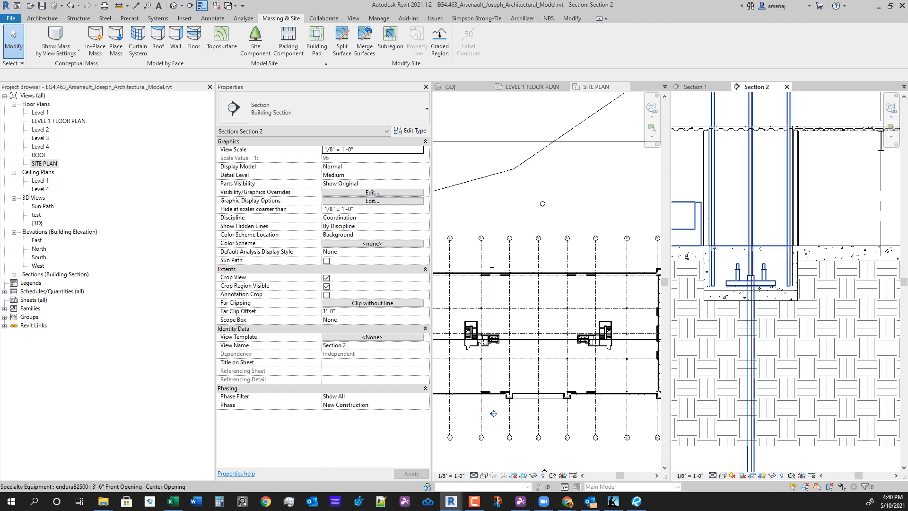
scroll(857, 268, down, 1)
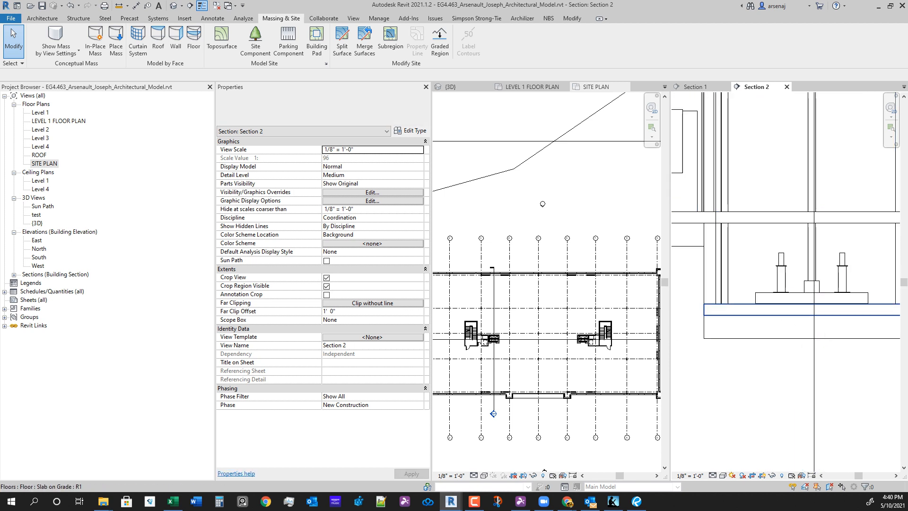
click(853, 308)
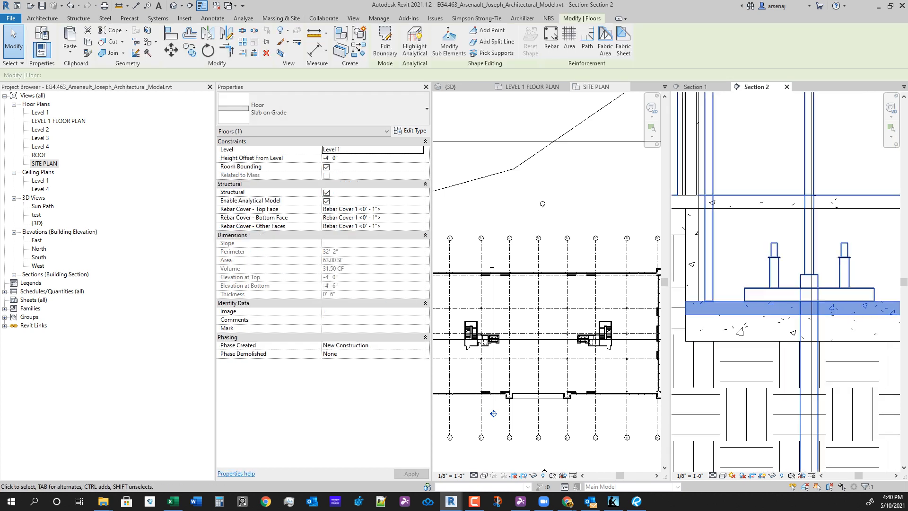
click(832, 287)
key(Escape)
scroll(818, 301, down, 2)
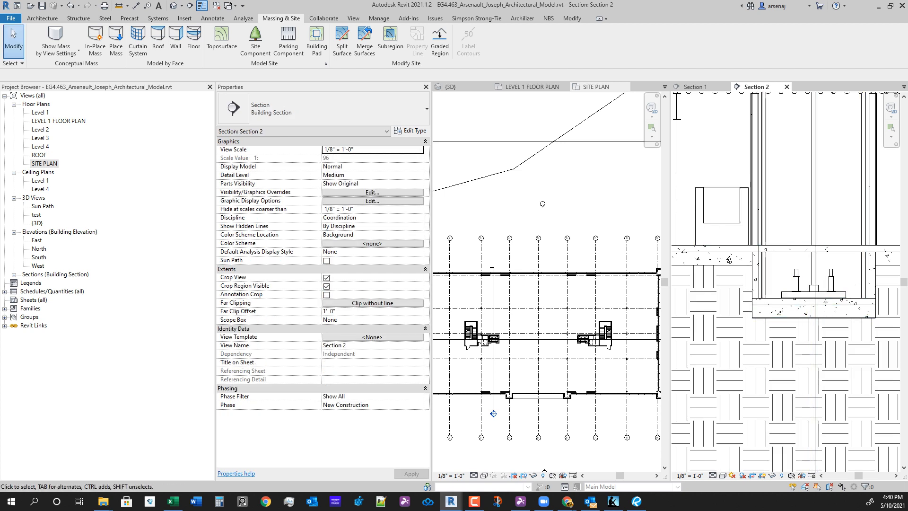
scroll(775, 313, down, 1)
scroll(774, 322, down, 4)
scroll(777, 317, up, 5)
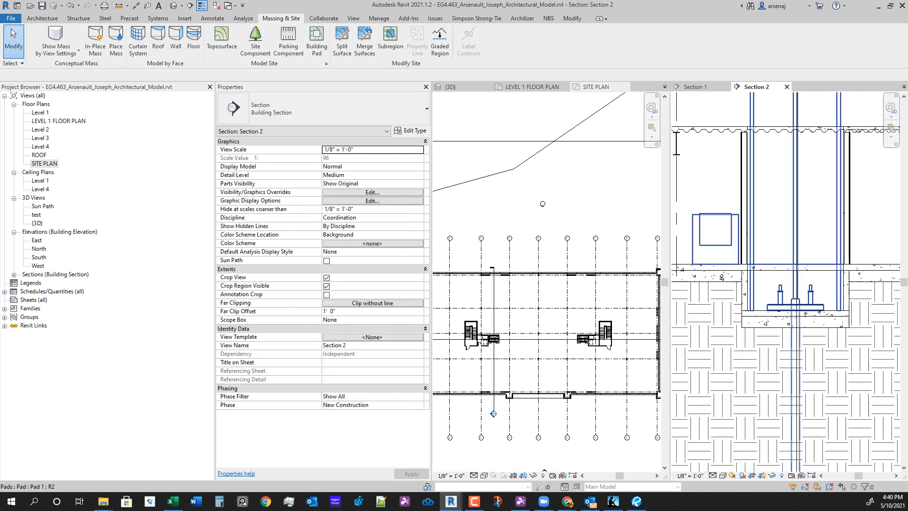
Review the main building pad's boundary loops around both elevator pits in the site plan and cancel the sketch without changes.
click(717, 281)
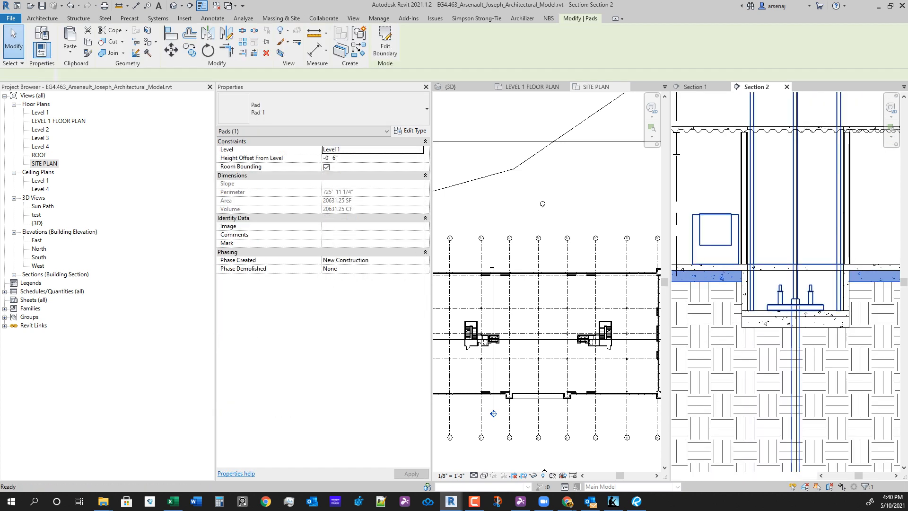
scroll(714, 324, down, 1)
click(656, 326)
scroll(745, 315, down, 3)
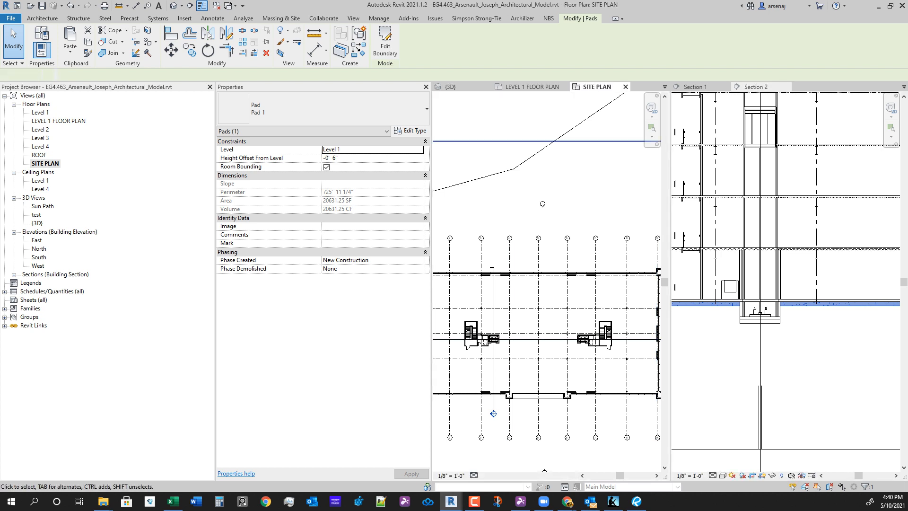
click(385, 45)
scroll(565, 320, down, 3)
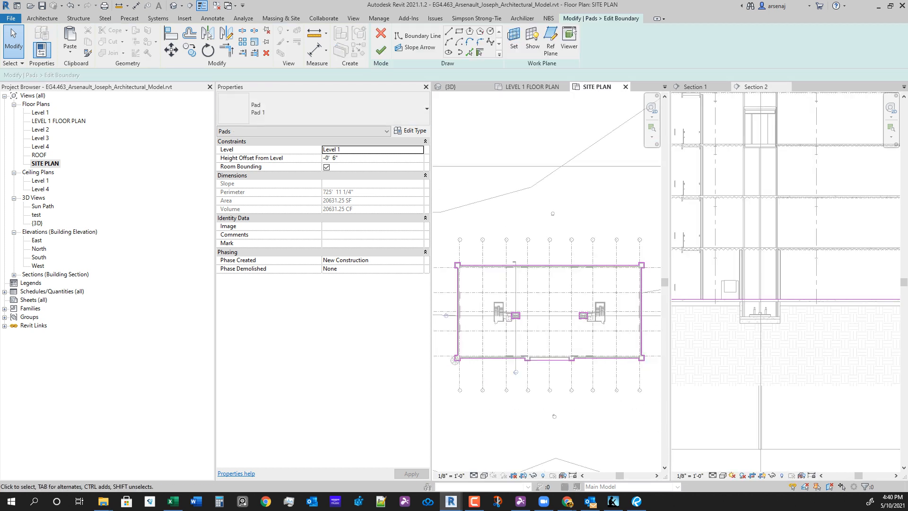
scroll(522, 342, up, 2)
scroll(541, 331, up, 5)
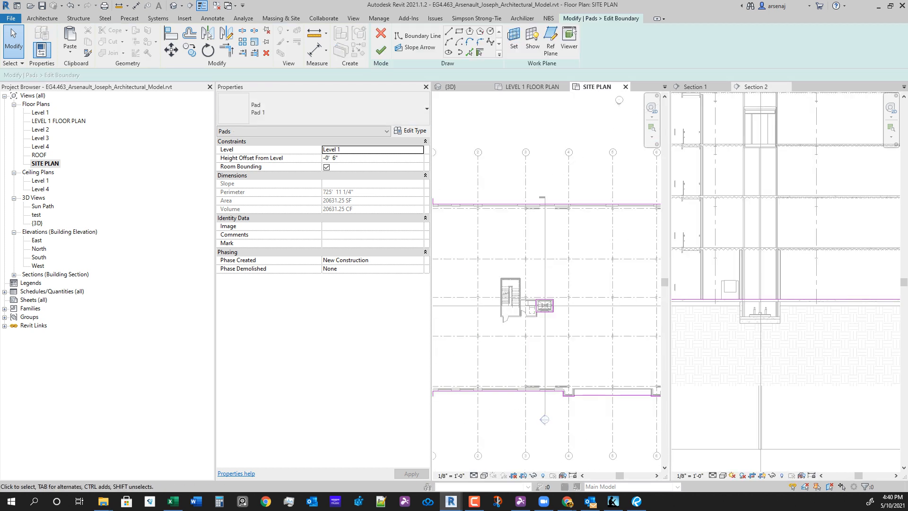
scroll(562, 307, down, 2)
middle_drag(562, 307, 466, 310)
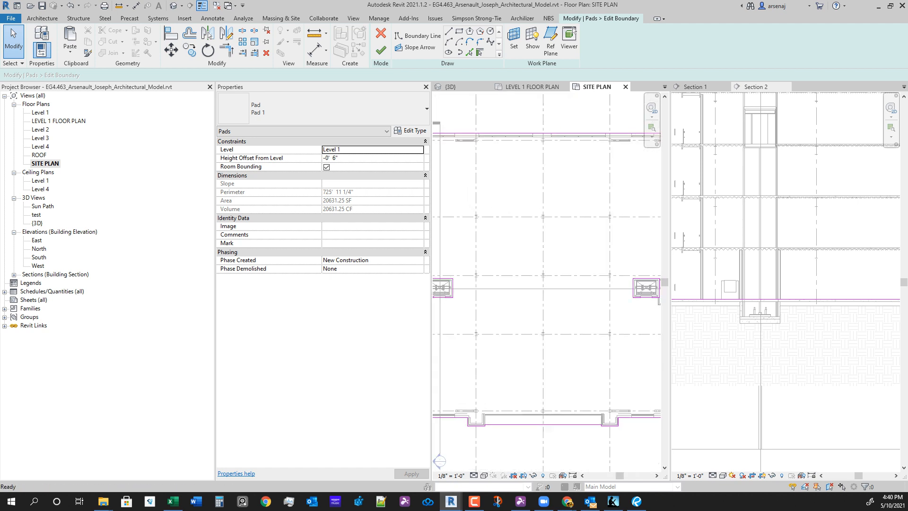
scroll(524, 322, down, 1)
scroll(605, 296, up, 2)
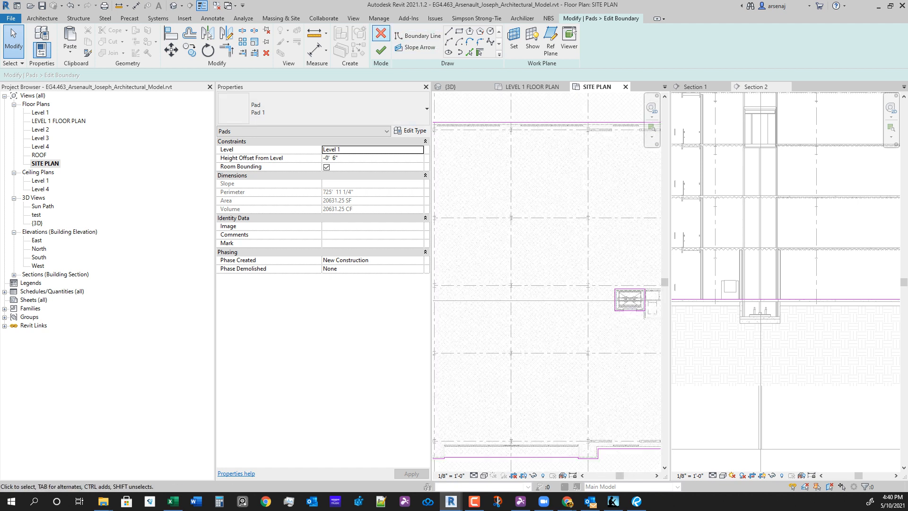
click(380, 34)
Select the pad beneath the west elevator pit in Section 2 and examine the west elevator's location in the site plan.
scroll(771, 383, up, 4)
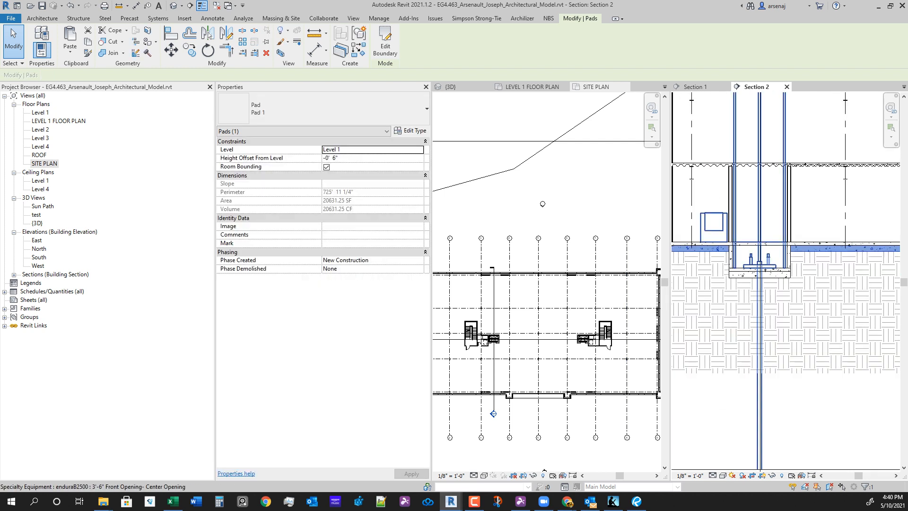
click(760, 374)
click(514, 363)
scroll(512, 359, up, 2)
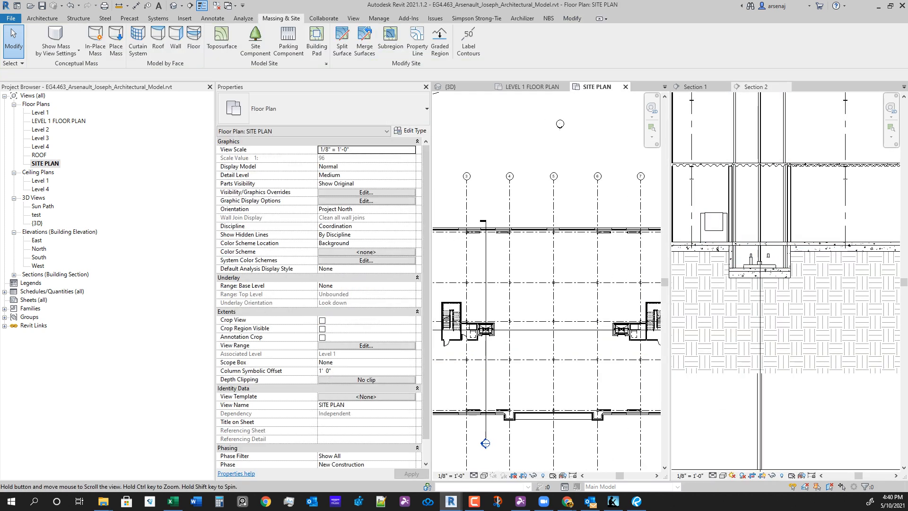
middle_drag(512, 359, 627, 359)
scroll(631, 349, up, 2)
scroll(817, 299, up, 1)
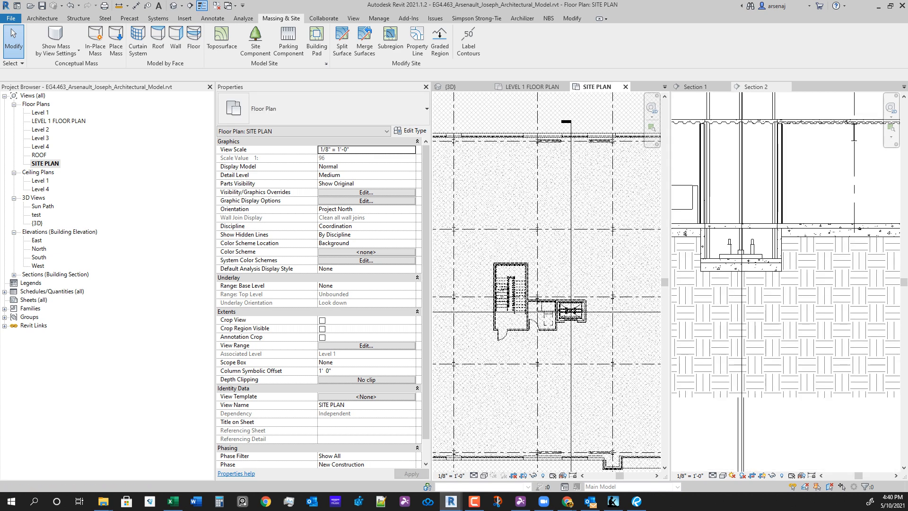
click(761, 270)
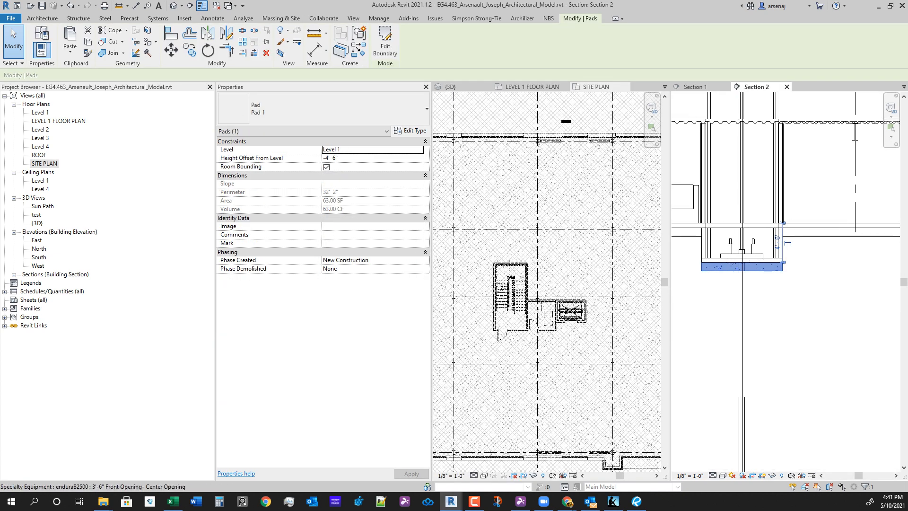
scroll(531, 328, down, 3)
middle_drag(531, 328, 477, 334)
scroll(478, 335, down, 1)
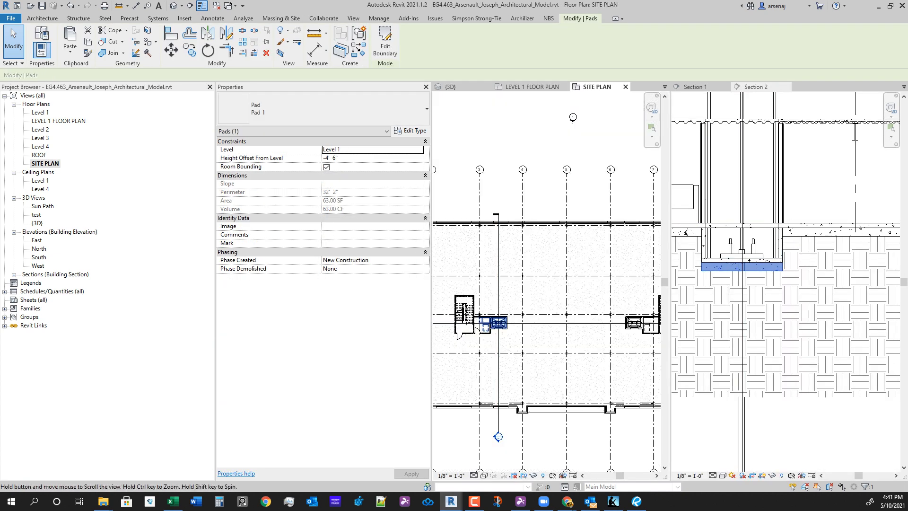
scroll(495, 321, up, 5)
scroll(502, 337, down, 4)
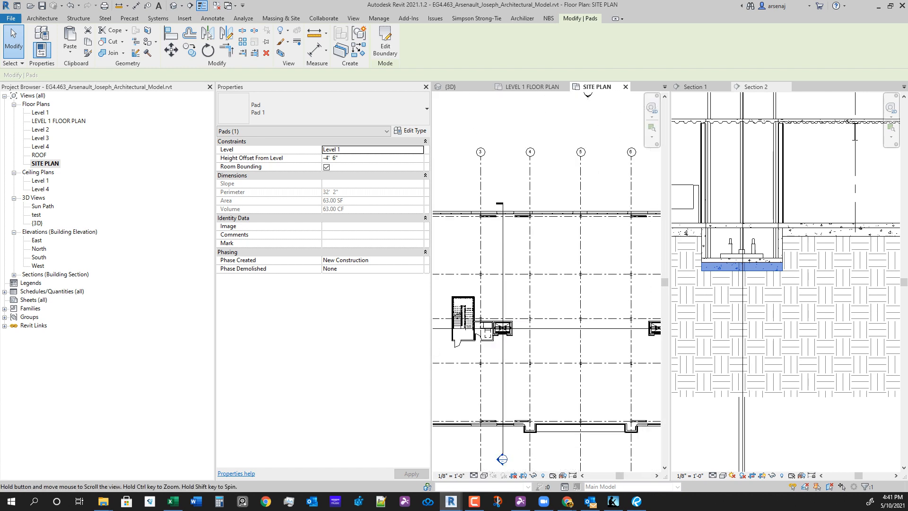
middle_drag(502, 342, 486, 340)
scroll(500, 343, up, 1)
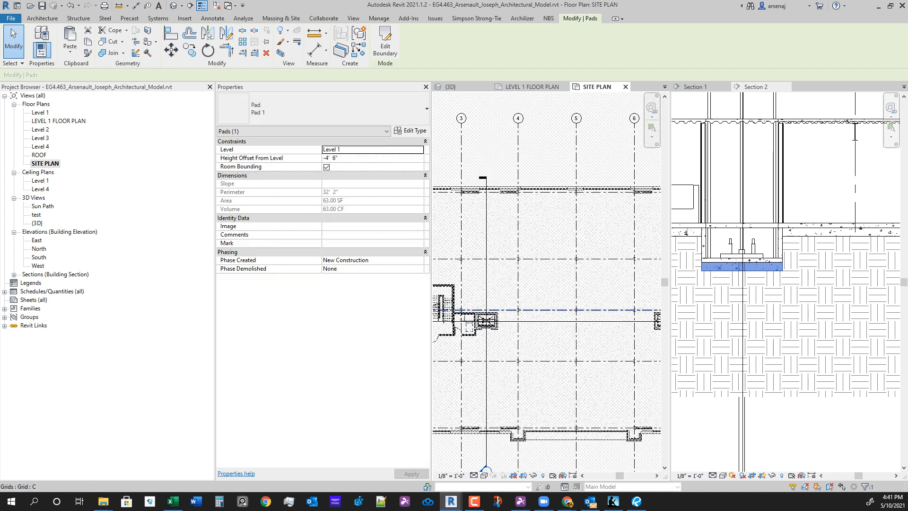
Examine the two elevator shafts and their neighbouring stair cores in the site plan.
middle_drag(641, 314, 619, 314)
scroll(620, 320, up, 1)
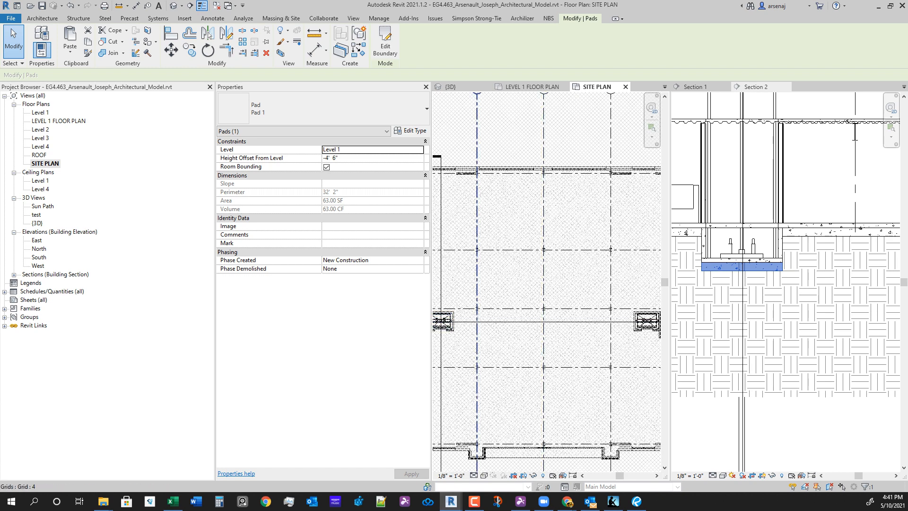
middle_drag(443, 326, 491, 317)
scroll(491, 317, up, 3)
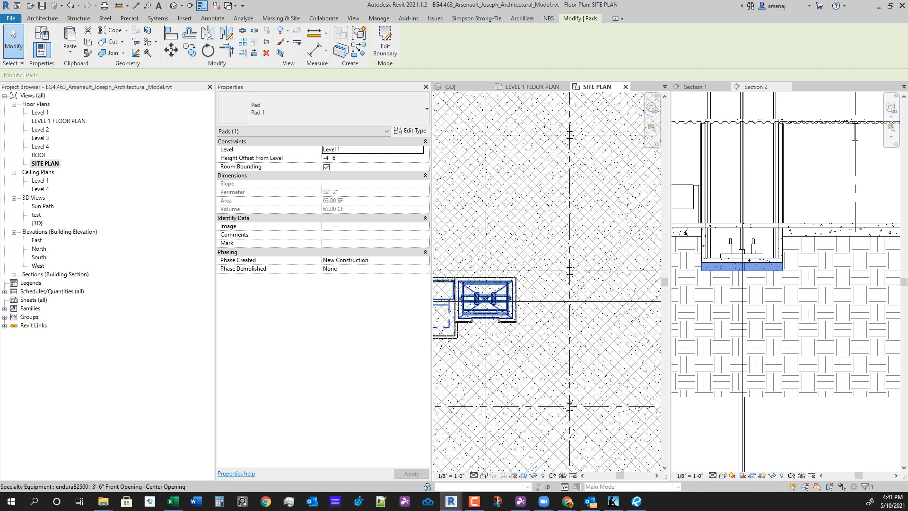
scroll(471, 283, down, 3)
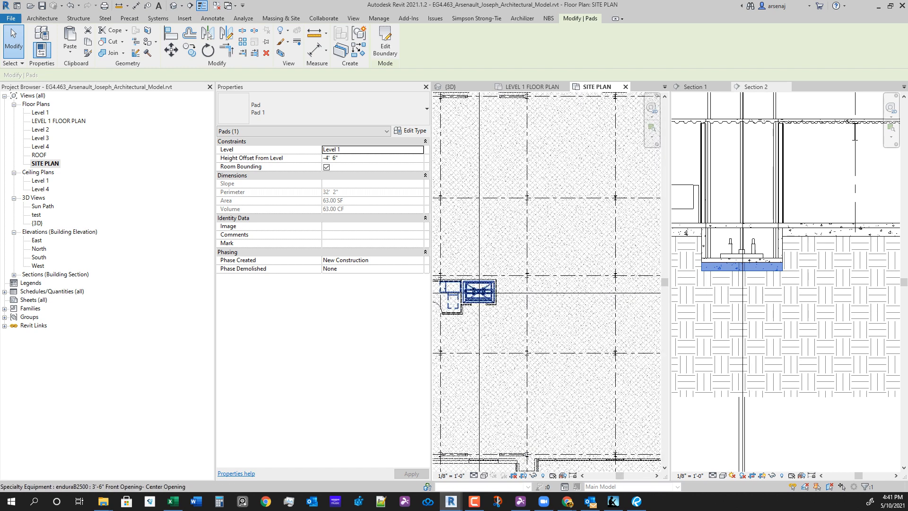
scroll(610, 302, down, 2)
middle_drag(609, 303, 457, 294)
scroll(457, 294, up, 1)
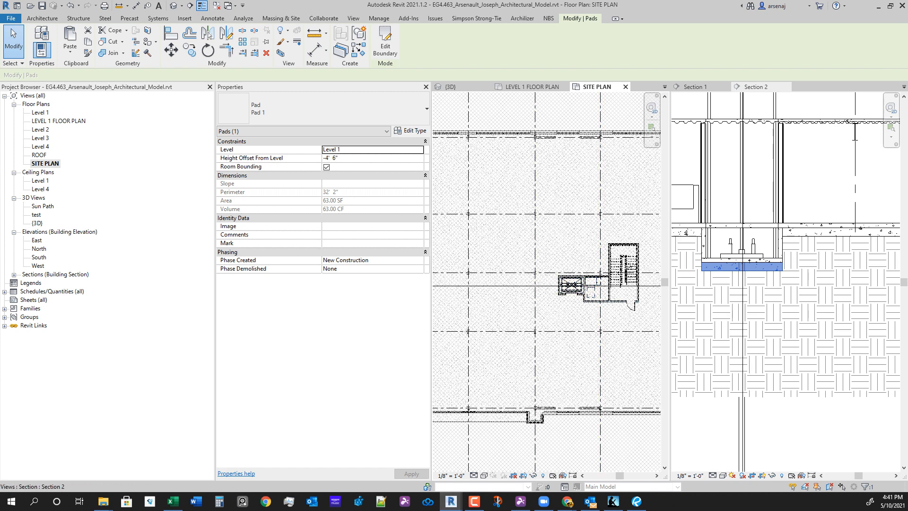
scroll(550, 282, down, 1)
middle_drag(550, 282, 589, 292)
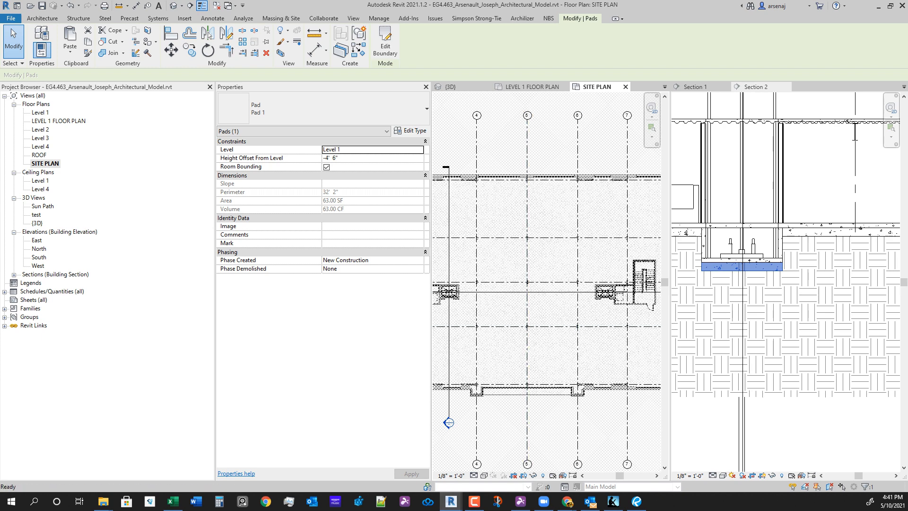
Open the boundary sketch of the elevator pad between grids 3 and 4, inspect it in the site plan and finish the sketch.
scroll(442, 303, up, 1)
click(385, 45)
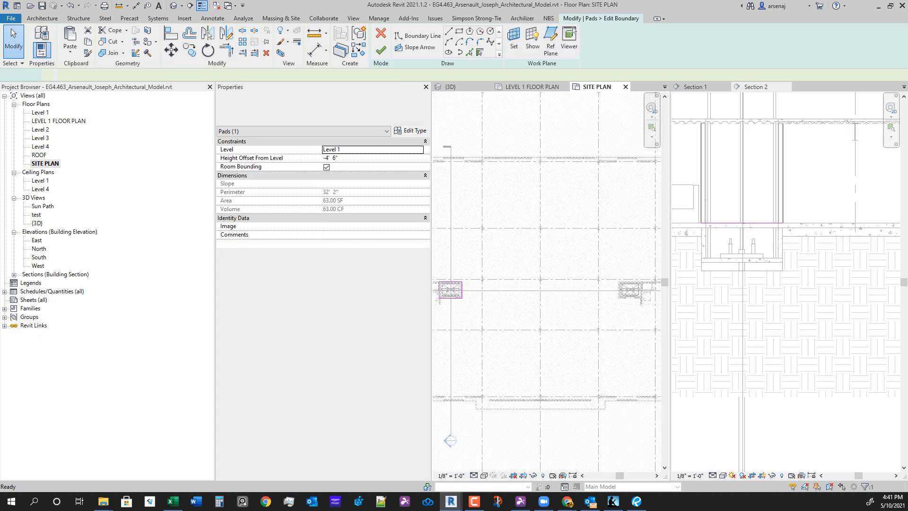
scroll(450, 285, up, 2)
middle_drag(451, 285, 535, 285)
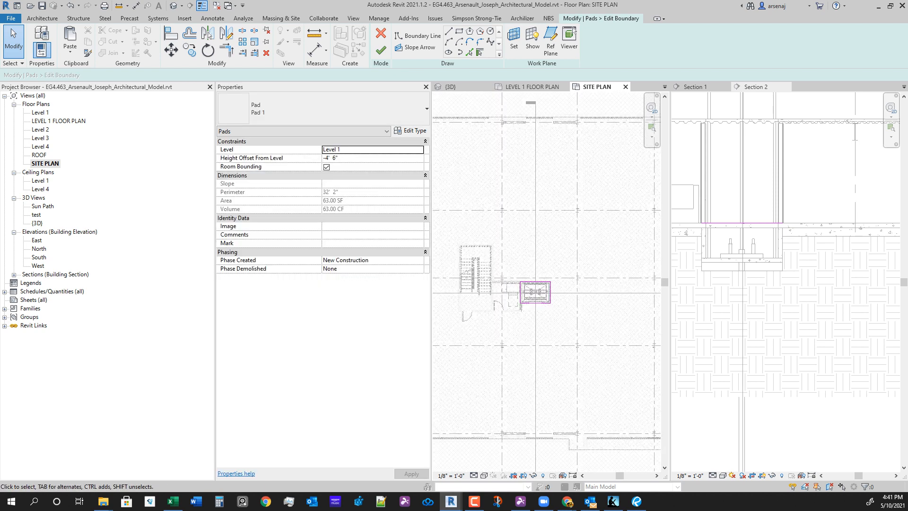
scroll(525, 288, down, 3)
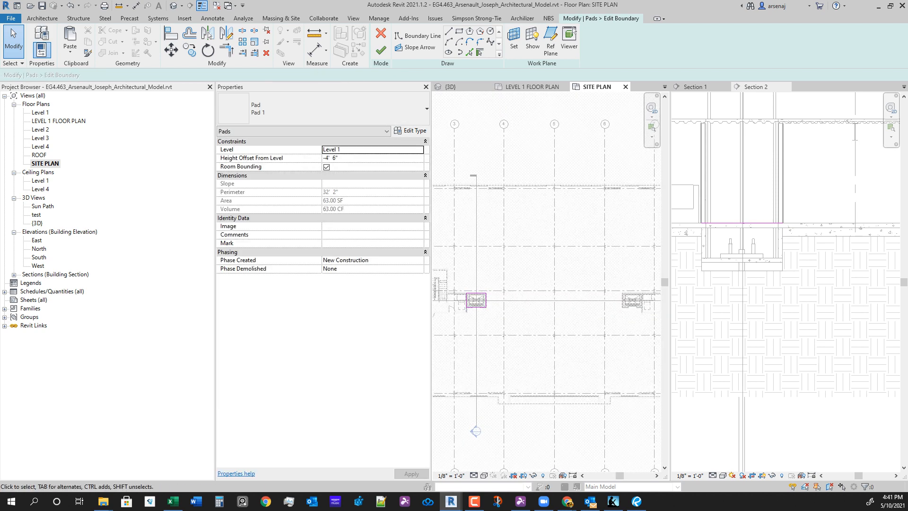
click(380, 50)
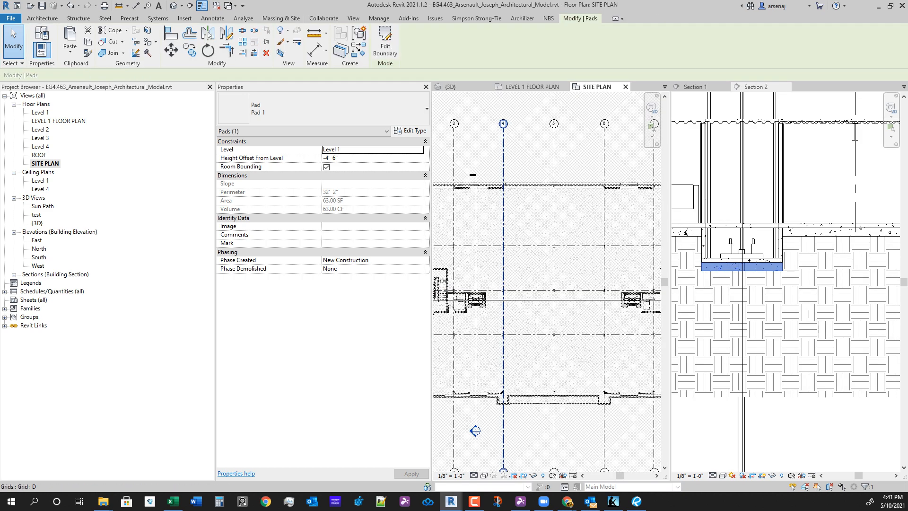
Delete the building pad beneath the elevator between grids 6 and 7 in the Section 2 view.
click(787, 243)
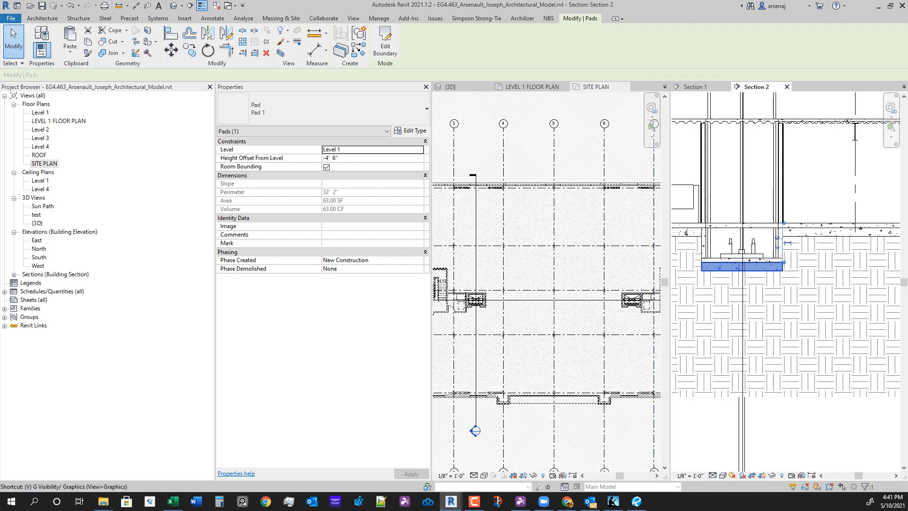
key(Escape)
click(654, 284)
scroll(756, 295, down, 5)
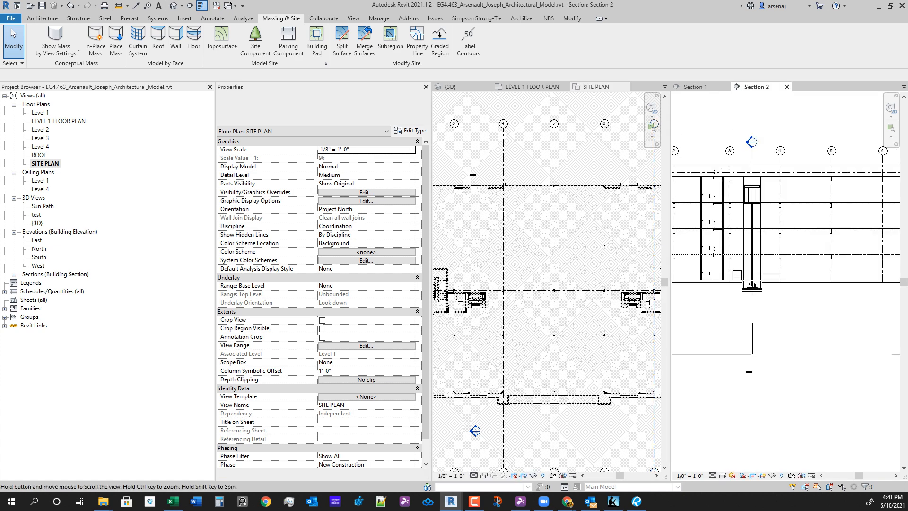
middle_drag(755, 296, 788, 312)
scroll(785, 326, up, 3)
click(788, 325)
key(Escape)
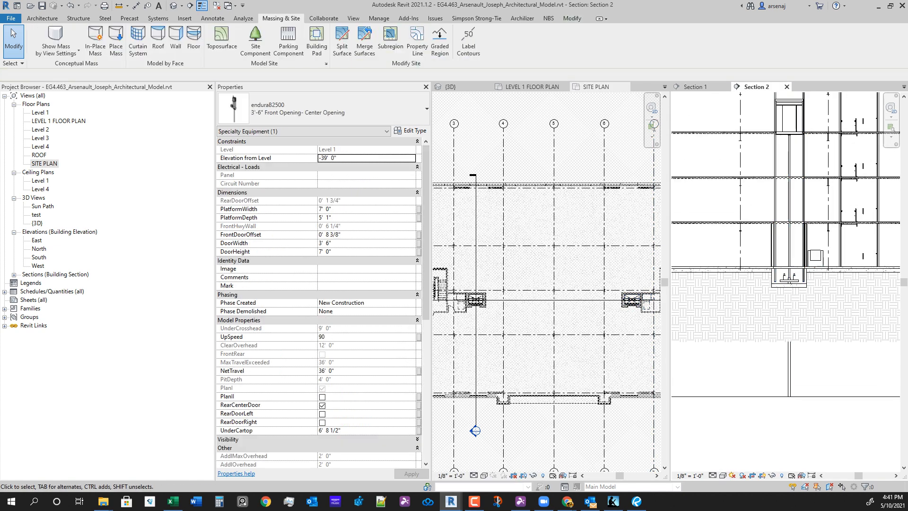
click(796, 285)
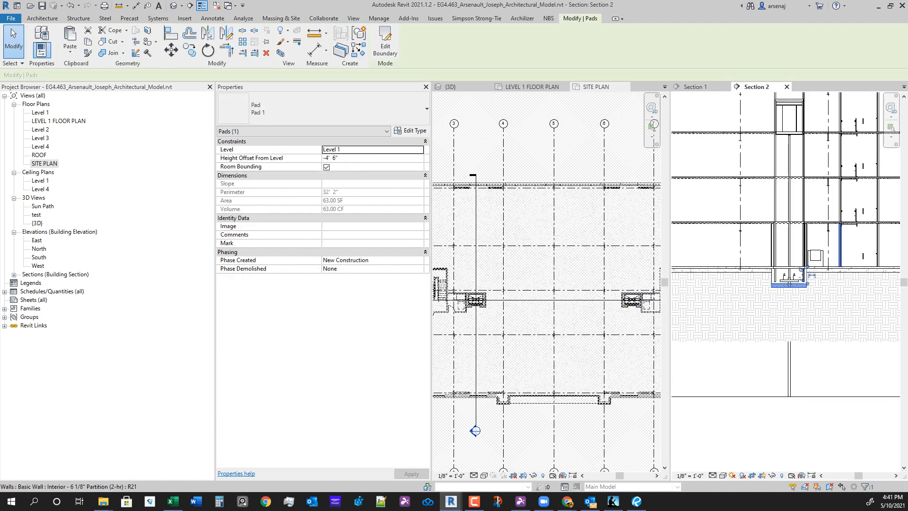
key(Delete)
Copy the pad beneath the elevator between grids 3 and 4 horizontally toward grid 4 in the Section 2 view, clear of the original.
click(645, 298)
middle_drag(645, 298, 591, 279)
scroll(591, 279, up, 2)
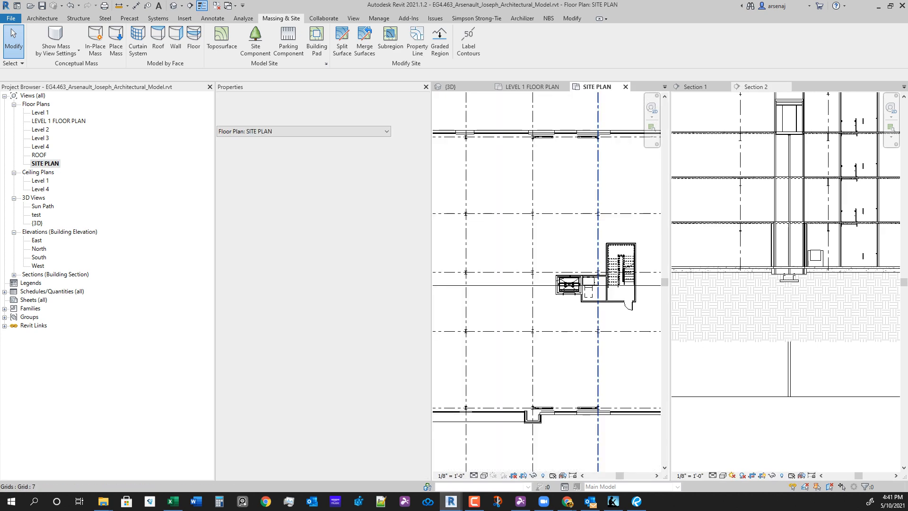
scroll(654, 314, down, 3)
scroll(727, 330, down, 2)
middle_drag(727, 331, 849, 335)
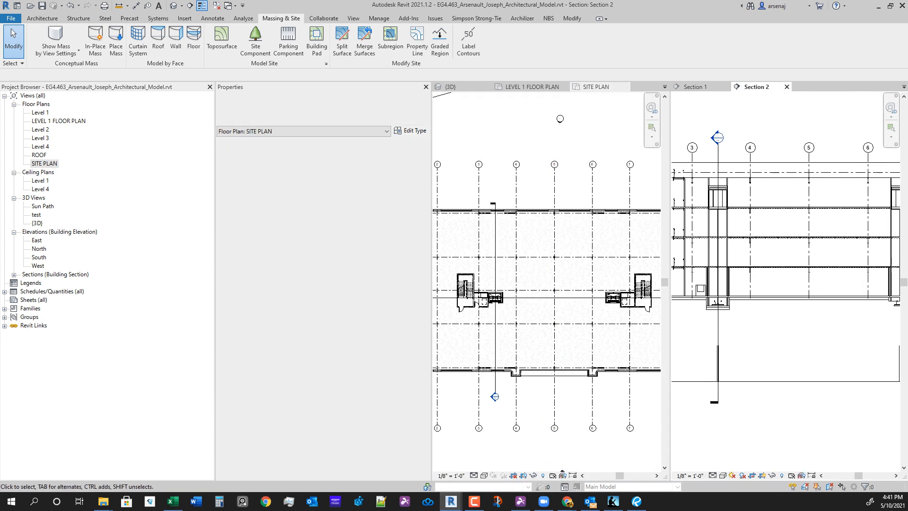
scroll(717, 302, up, 4)
middle_drag(717, 302, 788, 272)
scroll(796, 276, up, 2)
click(797, 280)
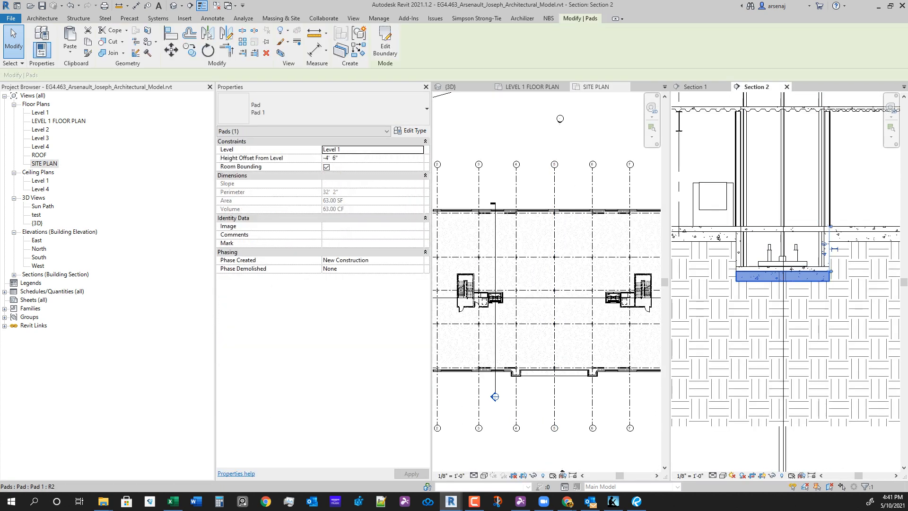
click(190, 50)
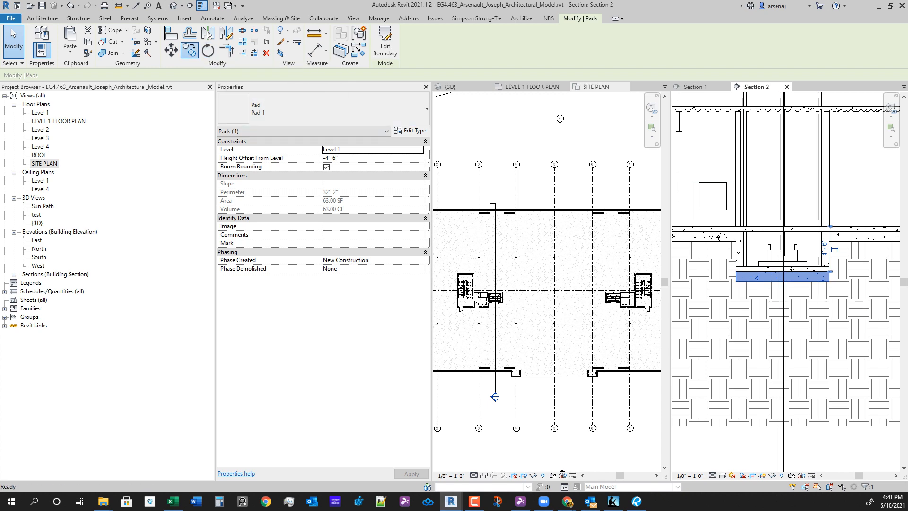
click(756, 301)
scroll(855, 301, down, 1)
middle_drag(856, 300, 774, 301)
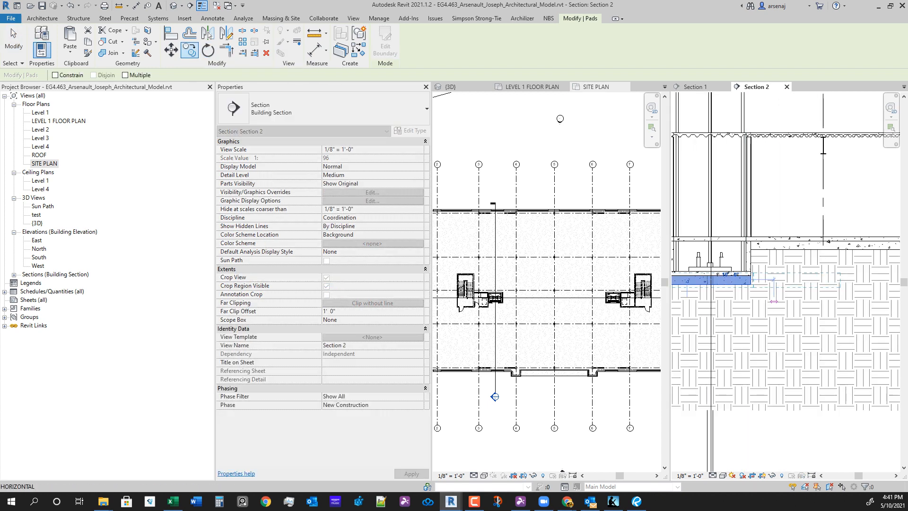
click(786, 301)
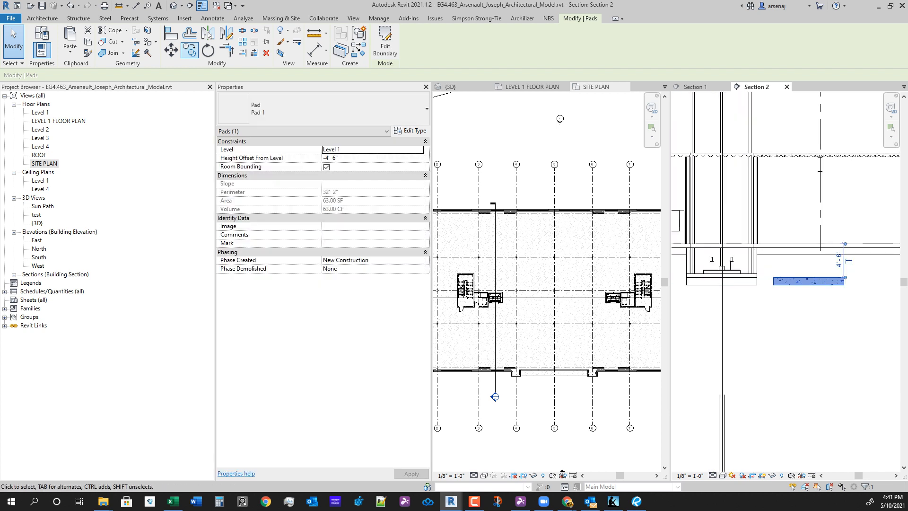
Edit the copied pad's boundary and remove all four of its sketch lines in the site plan.
scroll(785, 285, down, 2)
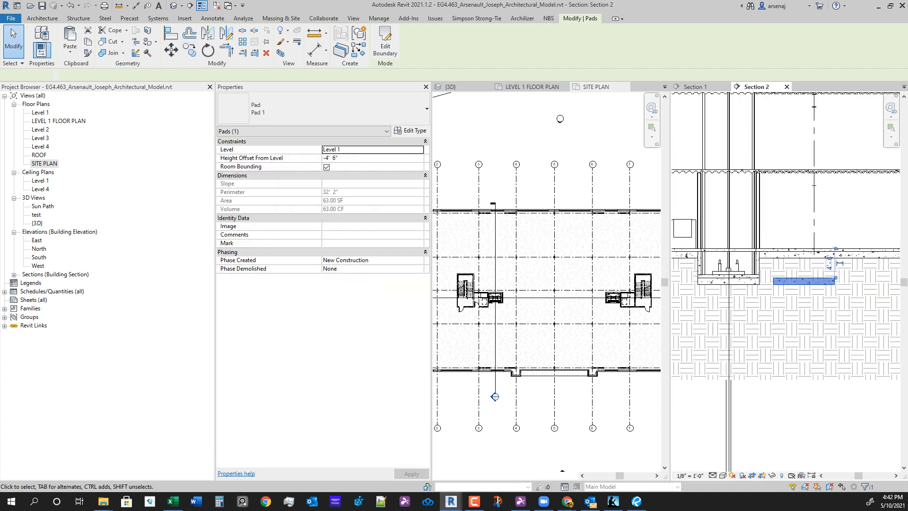
click(562, 471)
click(385, 43)
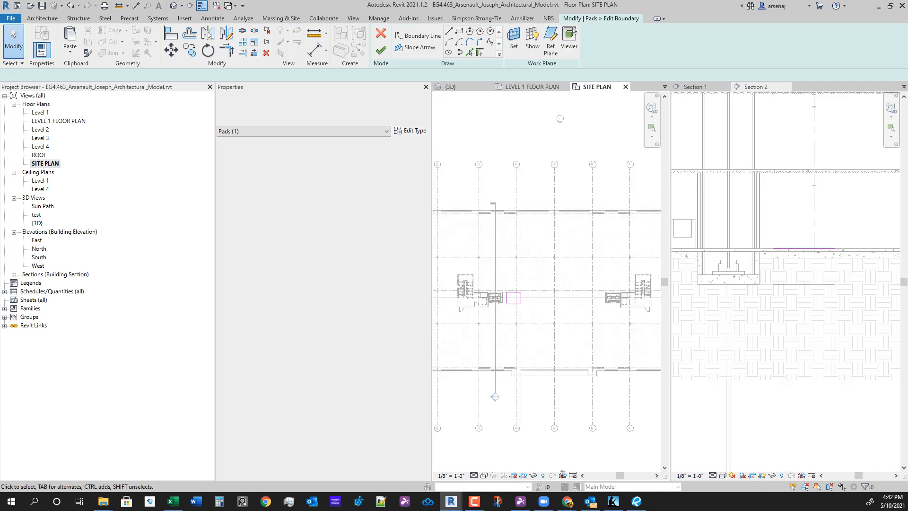
scroll(793, 270, up, 1)
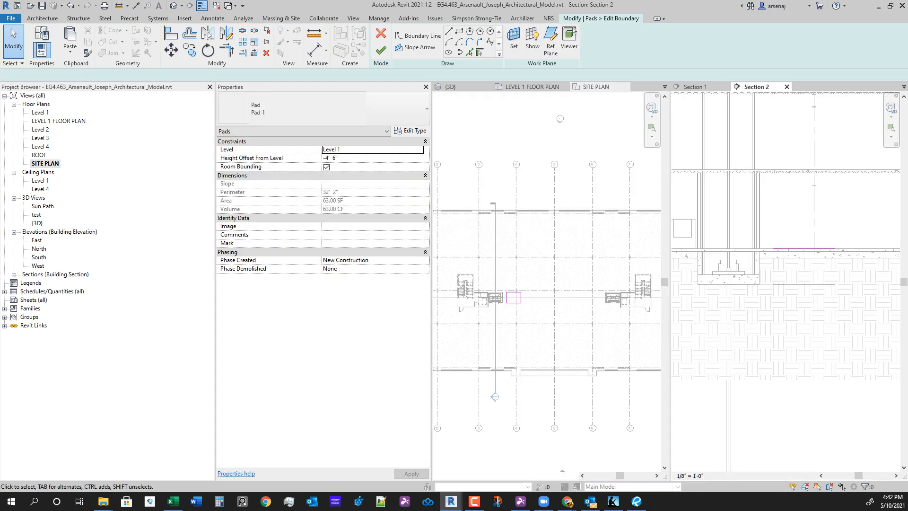
middle_drag(792, 271, 772, 290)
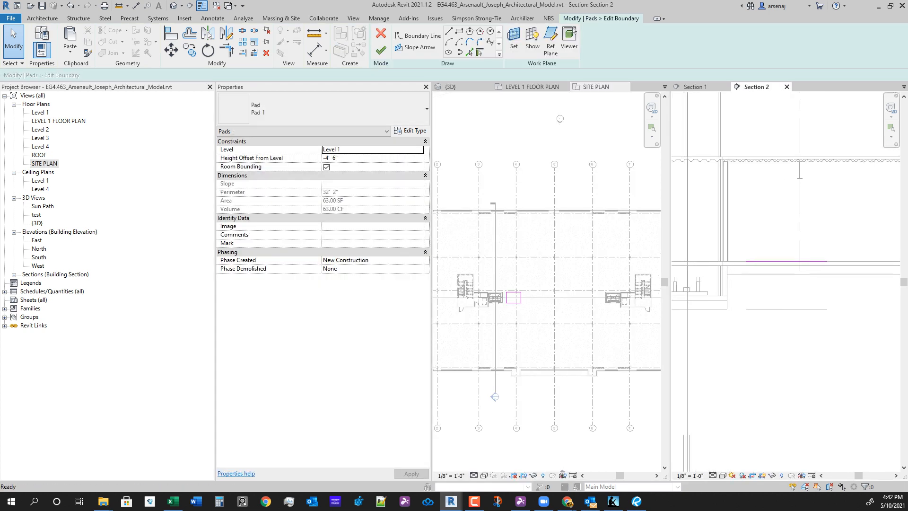
drag(495, 268, 535, 324)
key(Escape)
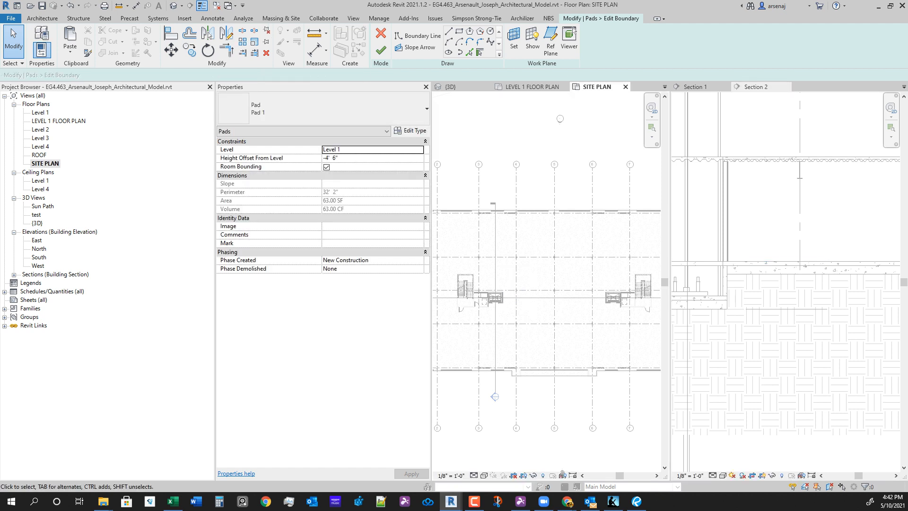
Paste the stored boundary lines aligned to the current view around the elevator between grids 6 and 7, check their fit and finish the sketch.
click(70, 49)
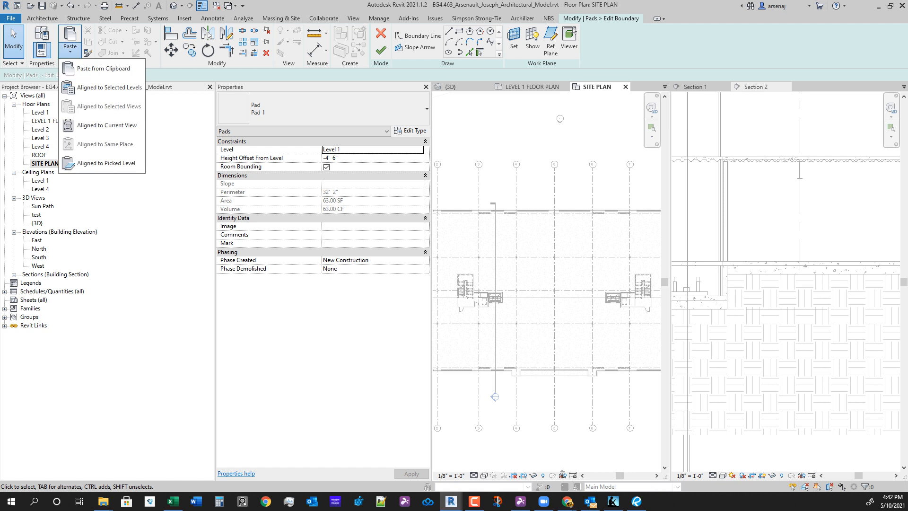
click(95, 126)
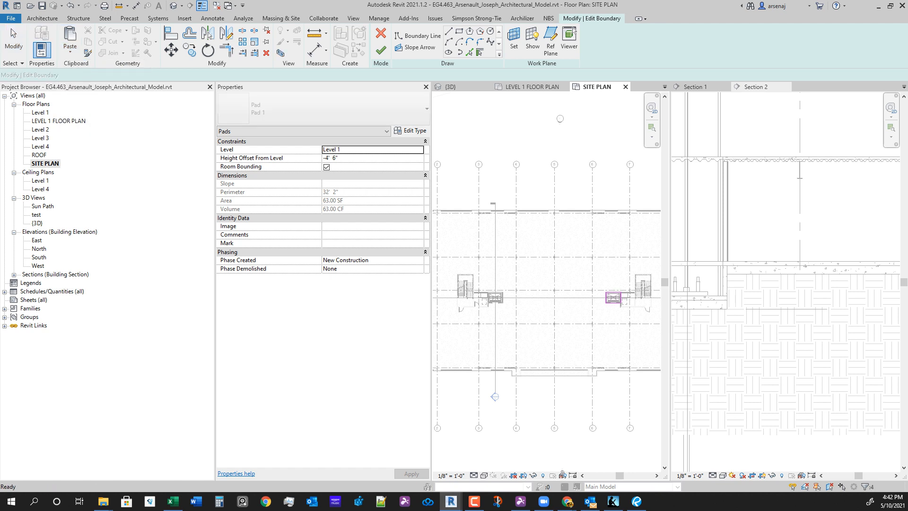
scroll(625, 309, up, 8)
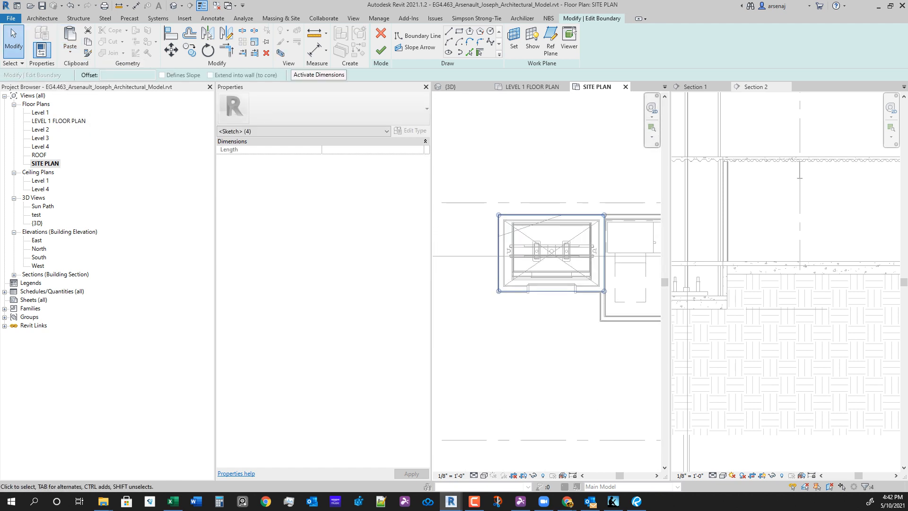
scroll(563, 255, up, 3)
scroll(561, 292, down, 3)
scroll(527, 332, up, 1)
mouse_move(562, 292)
middle_down()
mouse_move(524, 331)
mouse_move(569, 321)
mouse_move(574, 330)
middle_up()
scroll(569, 321, down, 1)
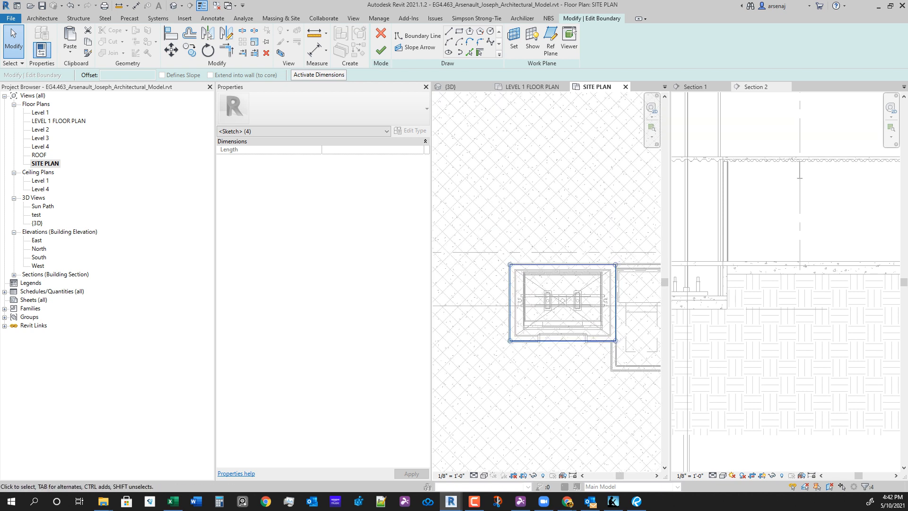
scroll(509, 325, down, 3)
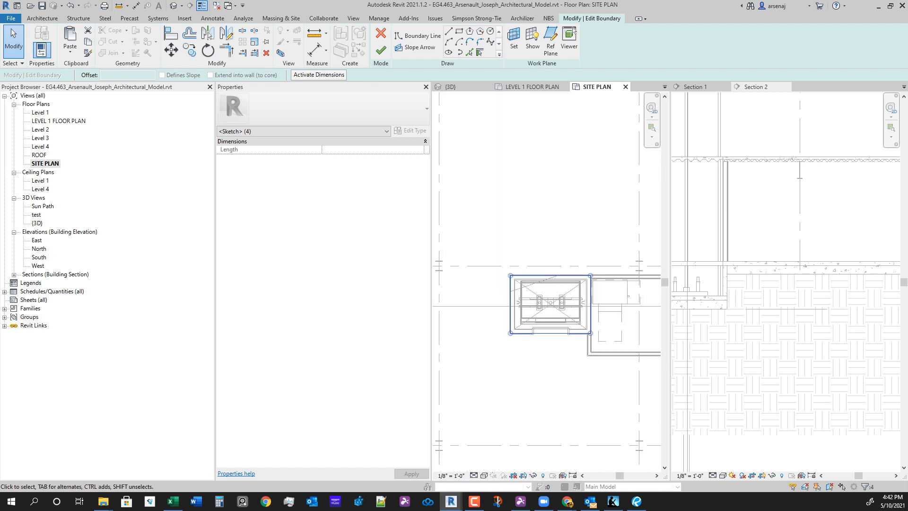
middle_drag(510, 325, 515, 270)
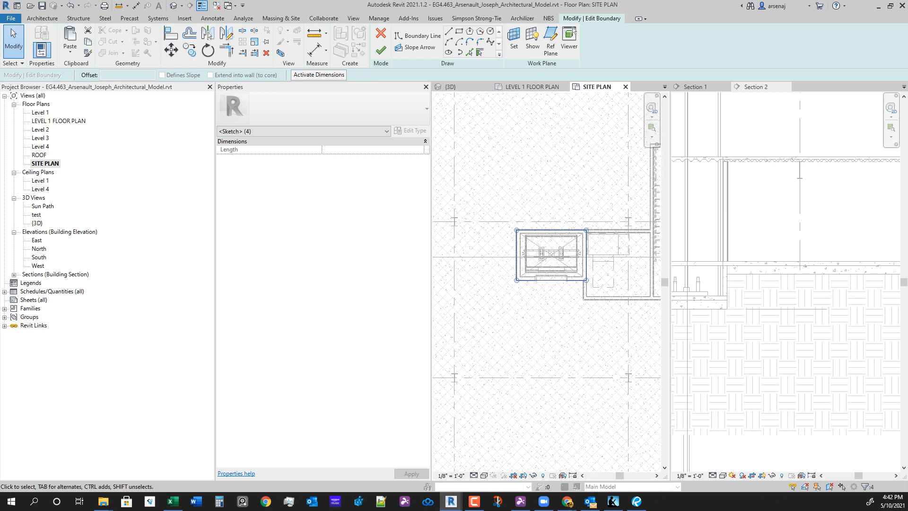
scroll(568, 275, down, 2)
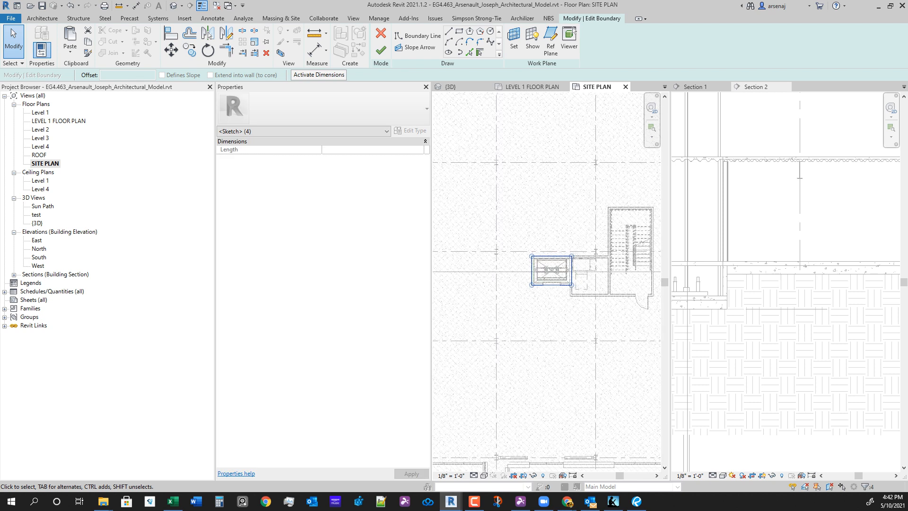
scroll(594, 302, down, 3)
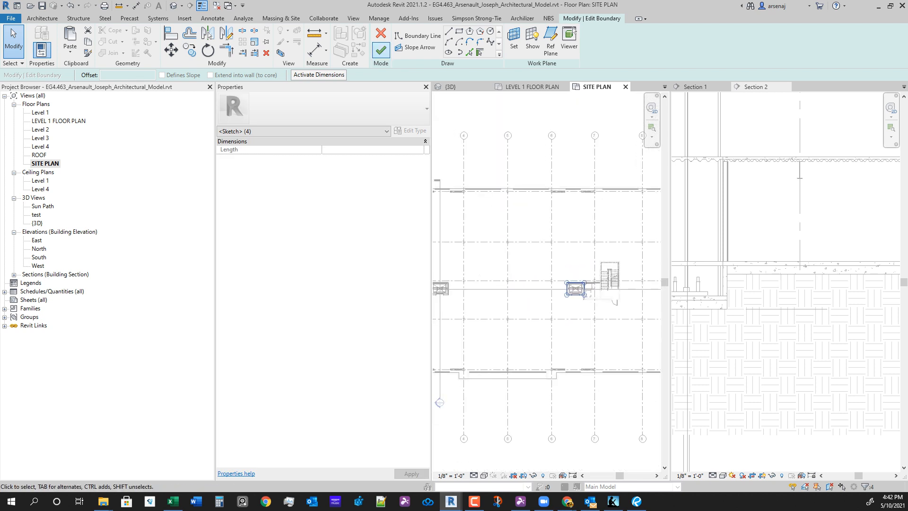
click(380, 50)
Inspect the new pad beneath the elevator between grids 6 and 7 in Section 2 and clear the selection.
scroll(791, 326, down, 5)
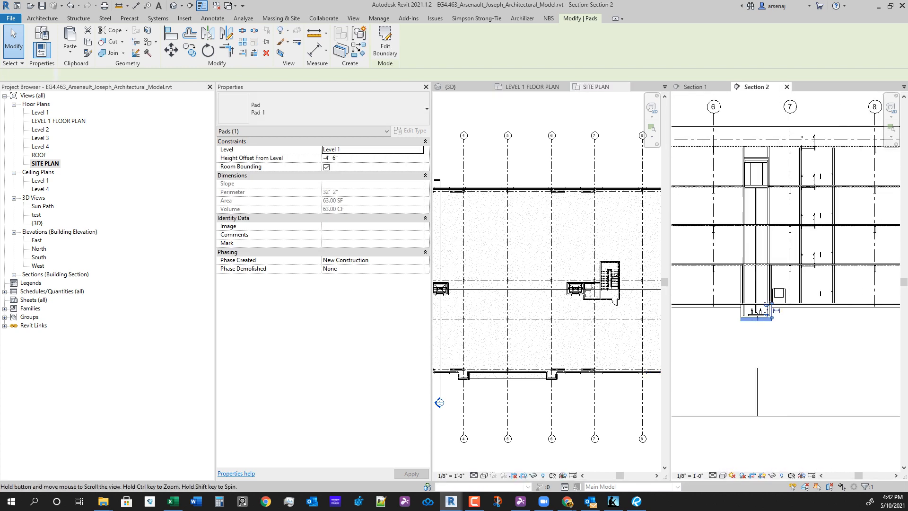
scroll(771, 319, up, 4)
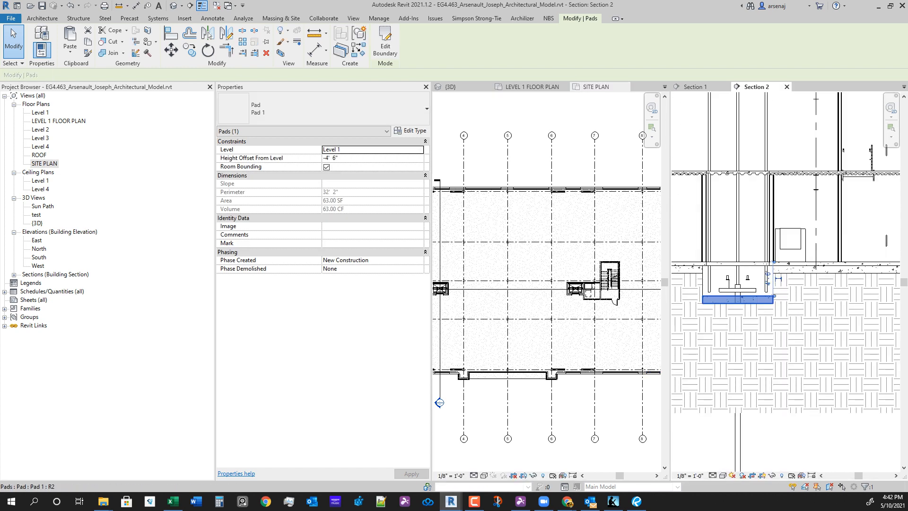
key(Escape)
scroll(604, 349, down, 2)
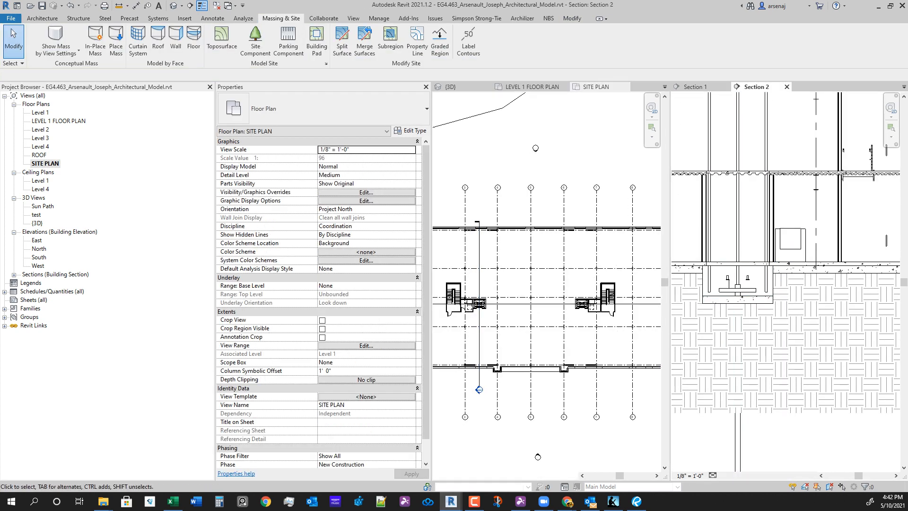
Select the 6" concrete pit walls on both sides of the elevator between grids 3 and 4 in Section 2.
scroll(746, 283, up, 2)
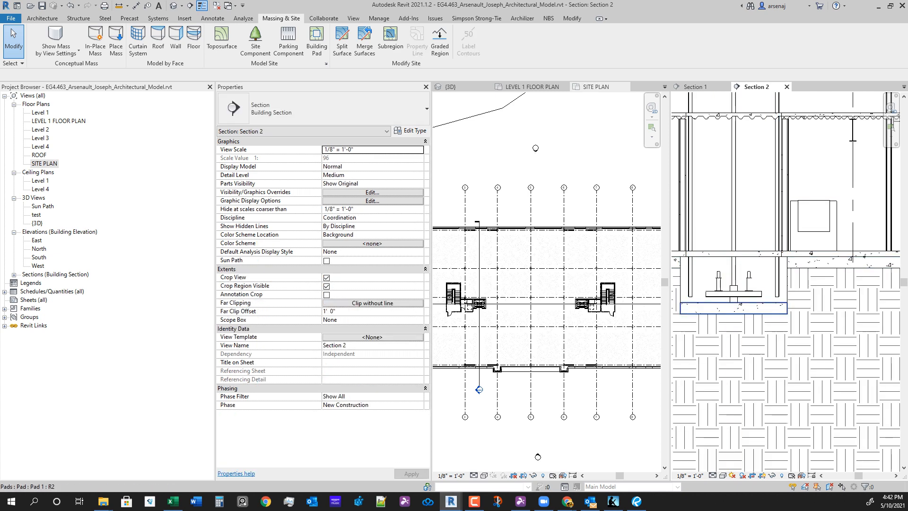
scroll(745, 284, down, 1)
middle_drag(747, 293, 810, 310)
scroll(804, 310, down, 3)
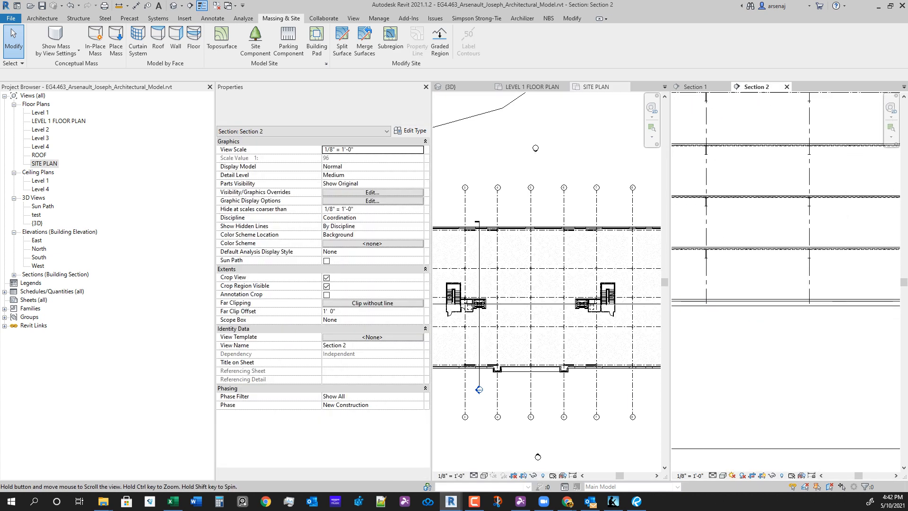
scroll(751, 283, up, 5)
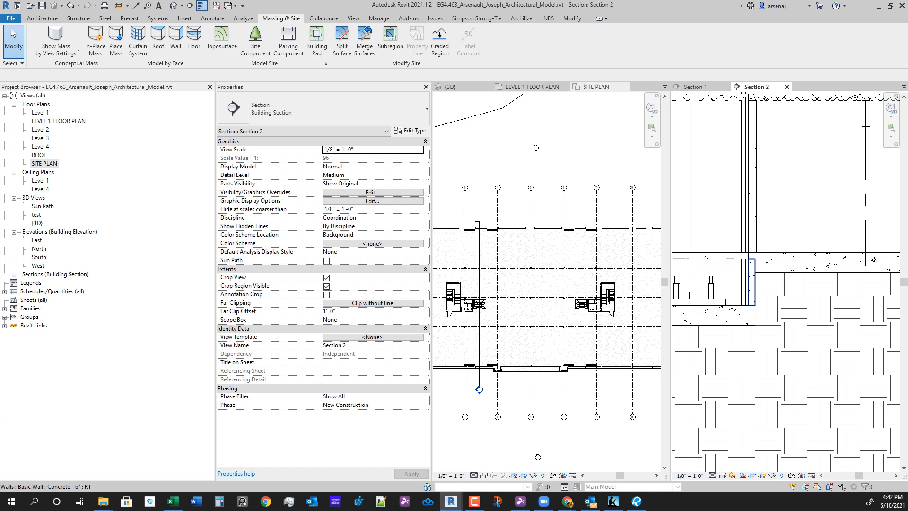
middle_drag(751, 293, 819, 297)
click(819, 293)
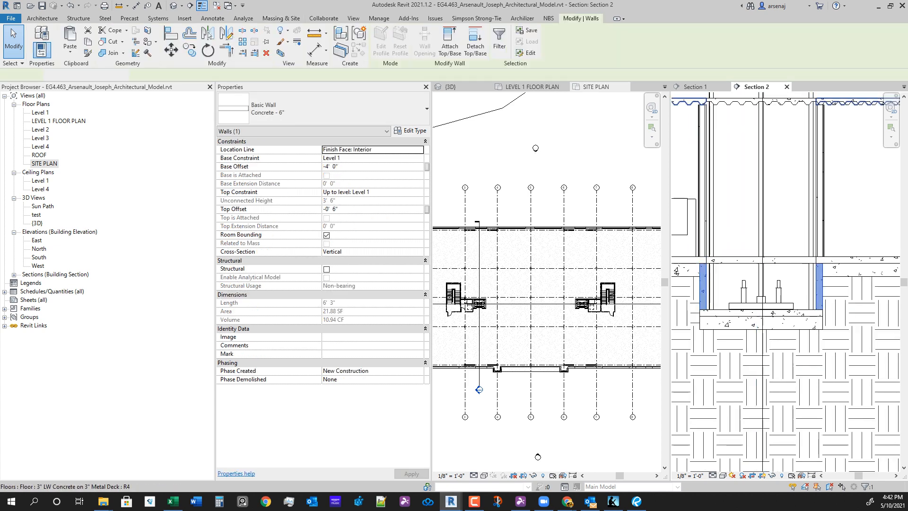
Add the remaining two concrete walls of the same elevator pit to the selection in the 3D view.
click(462, 87)
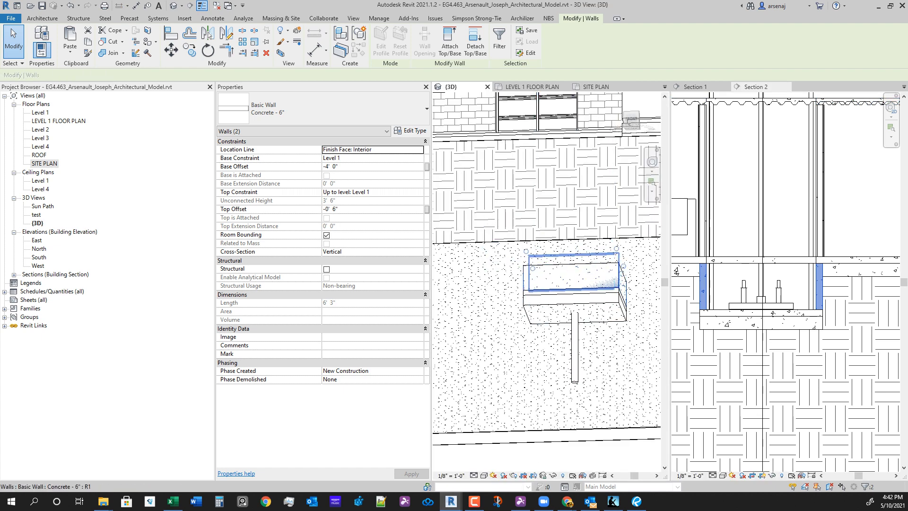
middle_drag(620, 284, 579, 295)
middle_drag(579, 295, 494, 255)
scroll(493, 257, up, 2)
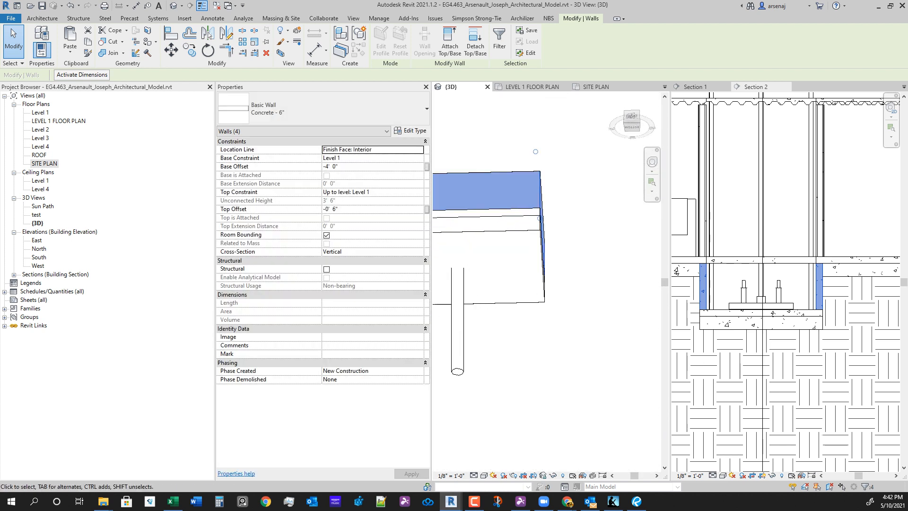
scroll(547, 288, down, 2)
shift+middle_drag(547, 288, 547, 313)
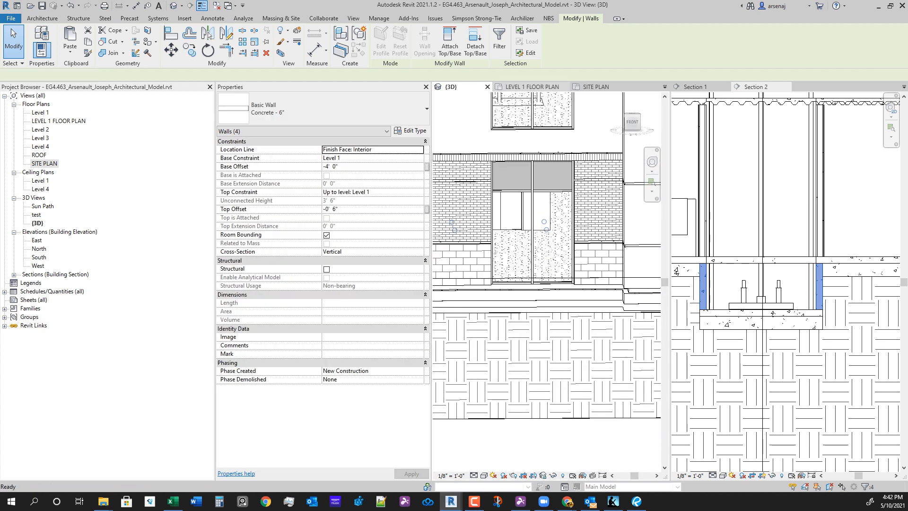
Copy the four selected pit walls horizontally to the elevator shaft between grids 6 and 7 in the LEVEL 1 FLOOR PLAN, with Constrain on.
click(529, 87)
middle_drag(622, 240, 579, 239)
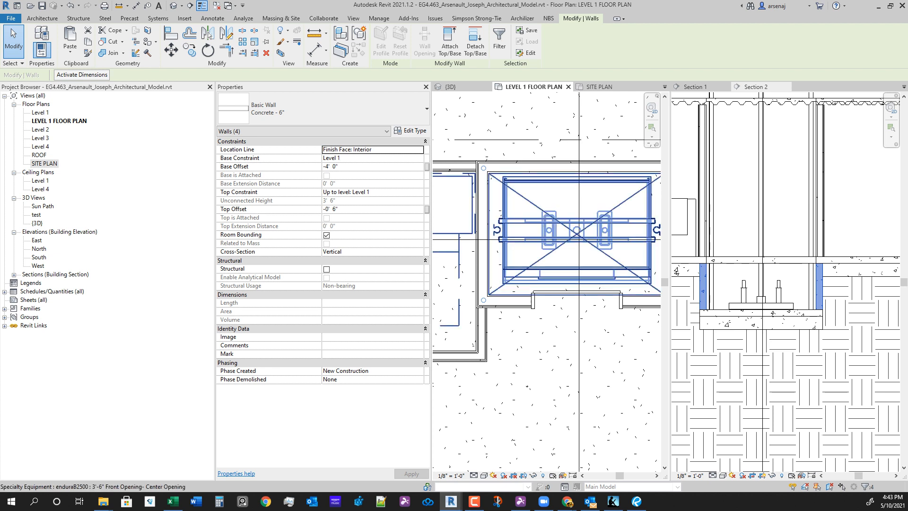
key(c)
key(o)
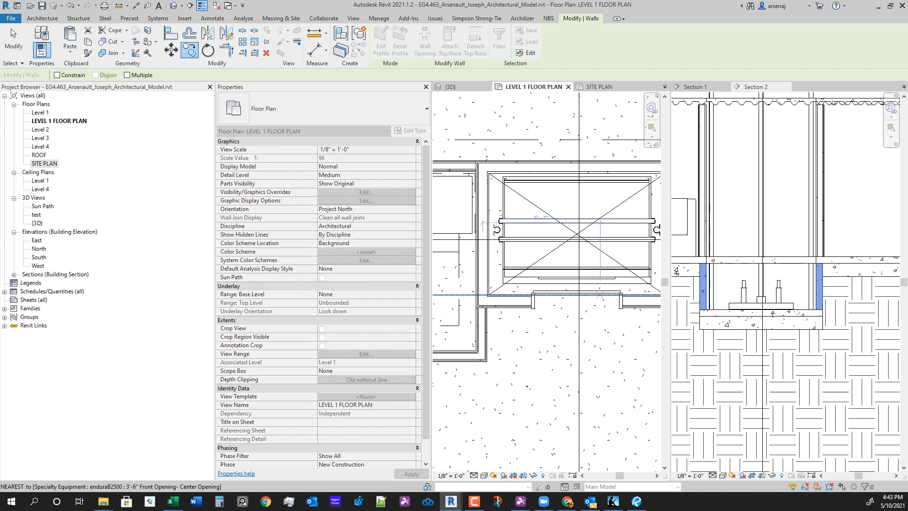
scroll(538, 339, down, 1)
scroll(536, 313, up, 1)
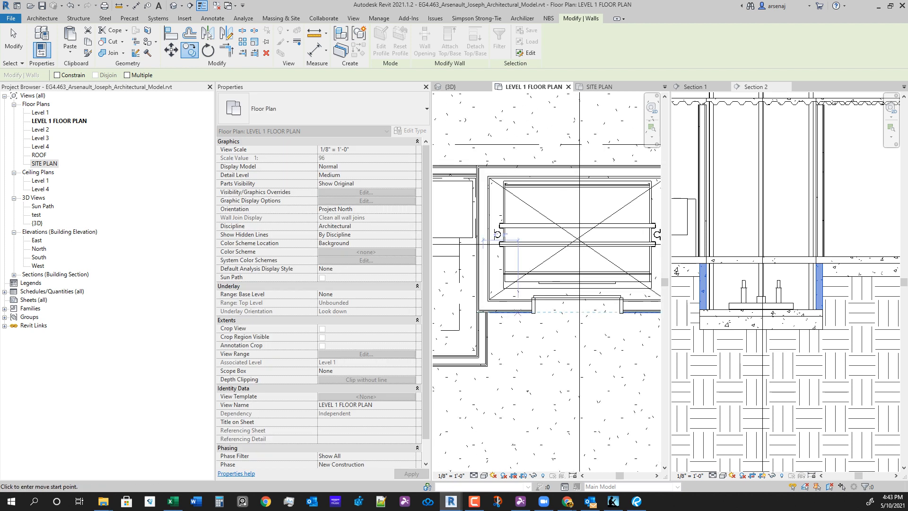
scroll(501, 317, up, 2)
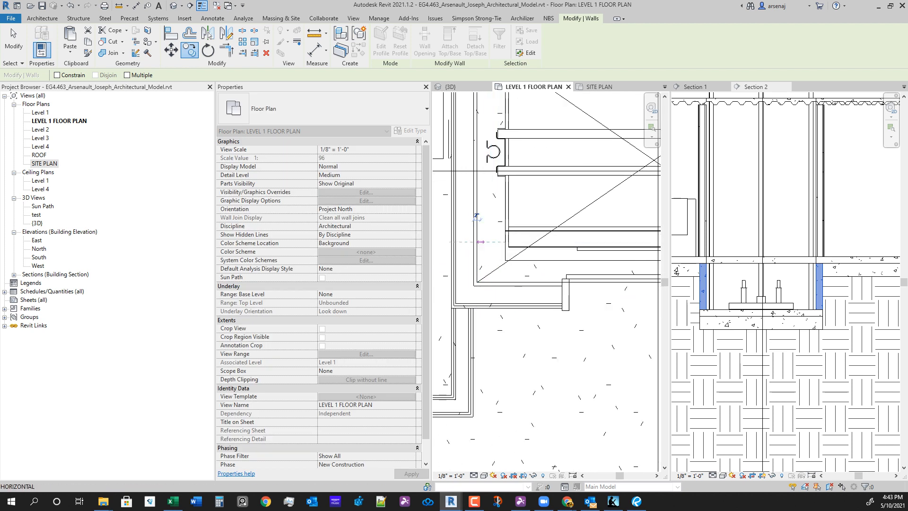
scroll(476, 217, down, 6)
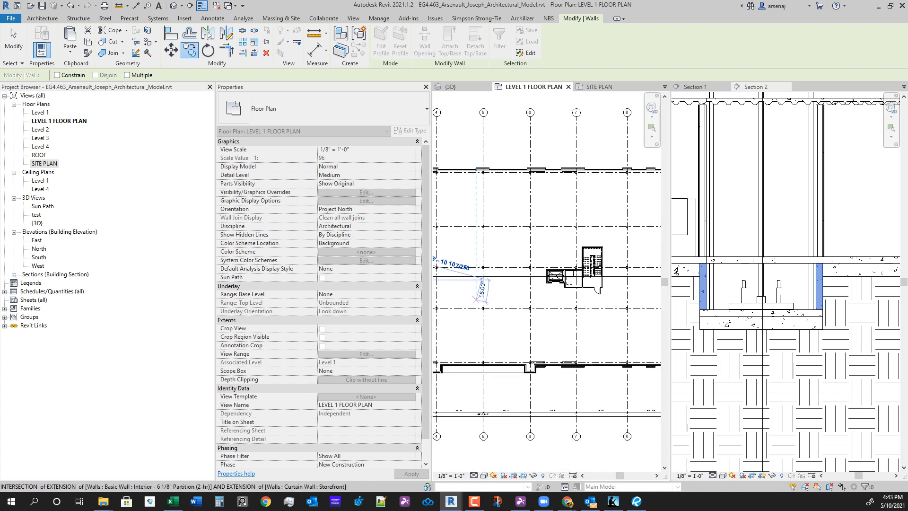
scroll(597, 303, up, 6)
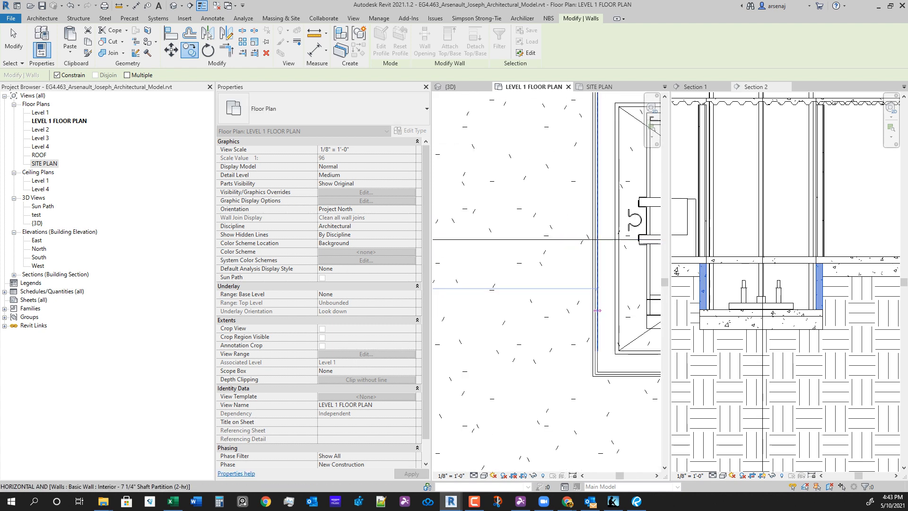
click(597, 310)
Examine how the copied pit walls line up with both edges of the pad beneath the elevator between grids 6 and 7 in Section 2.
scroll(777, 313, down, 7)
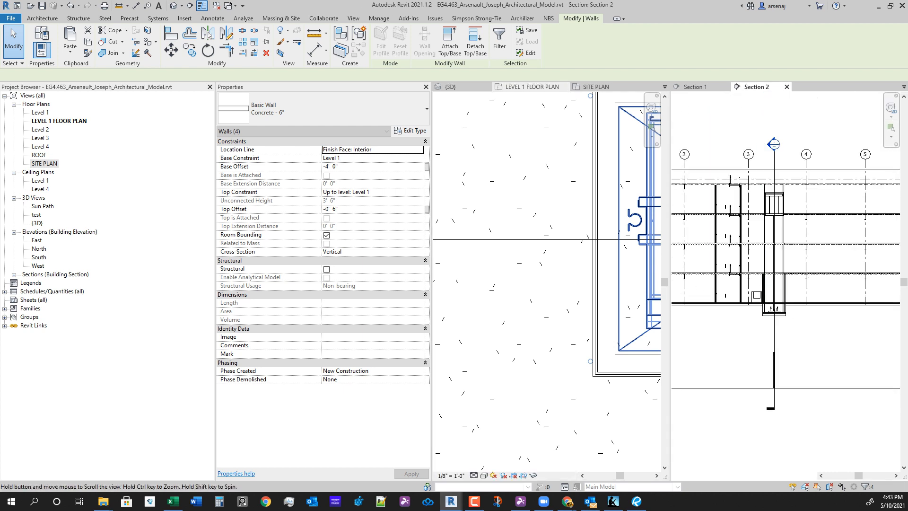
scroll(742, 321, down, 4)
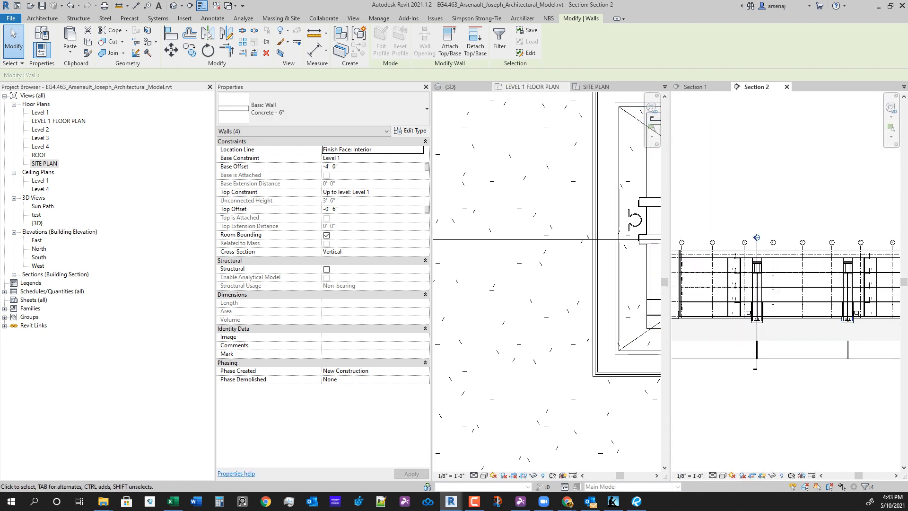
scroll(756, 237, up, 8)
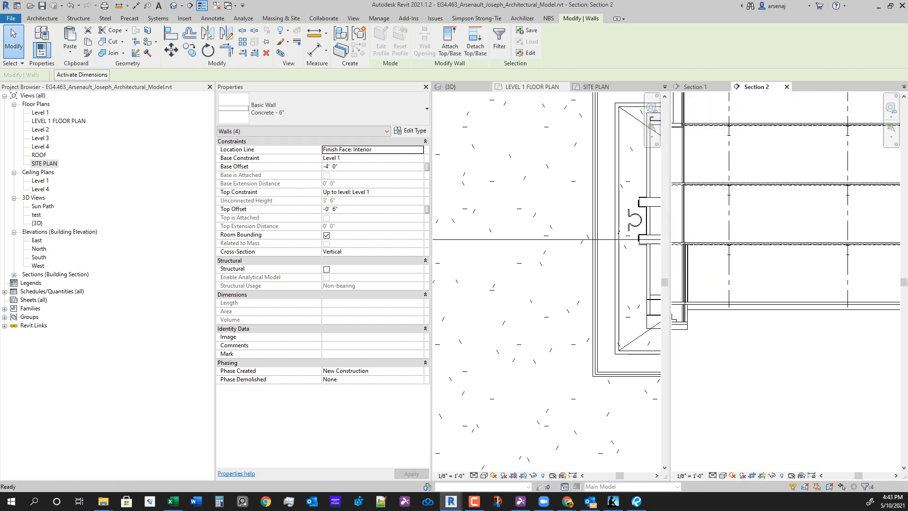
scroll(800, 327, down, 3)
middle_drag(681, 303, 727, 334)
scroll(718, 334, up, 6)
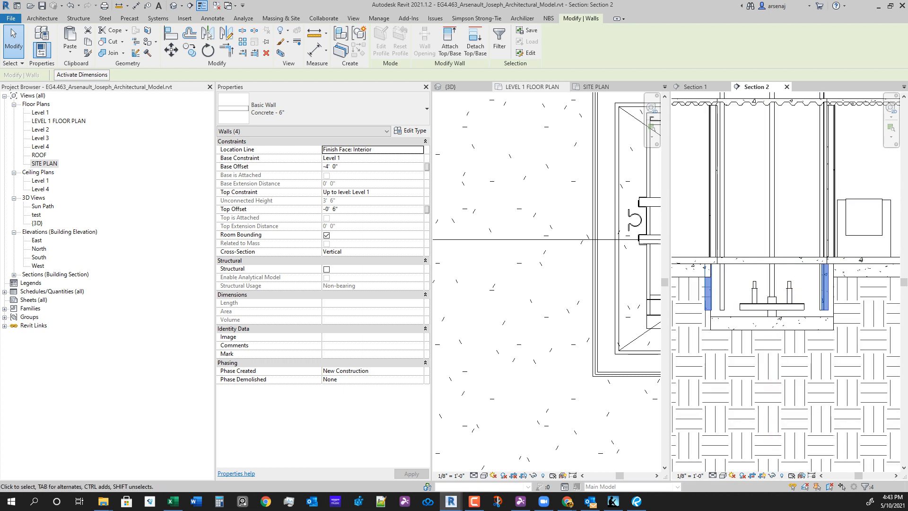
scroll(833, 310, up, 1)
middle_drag(682, 310, 741, 310)
scroll(740, 310, up, 2)
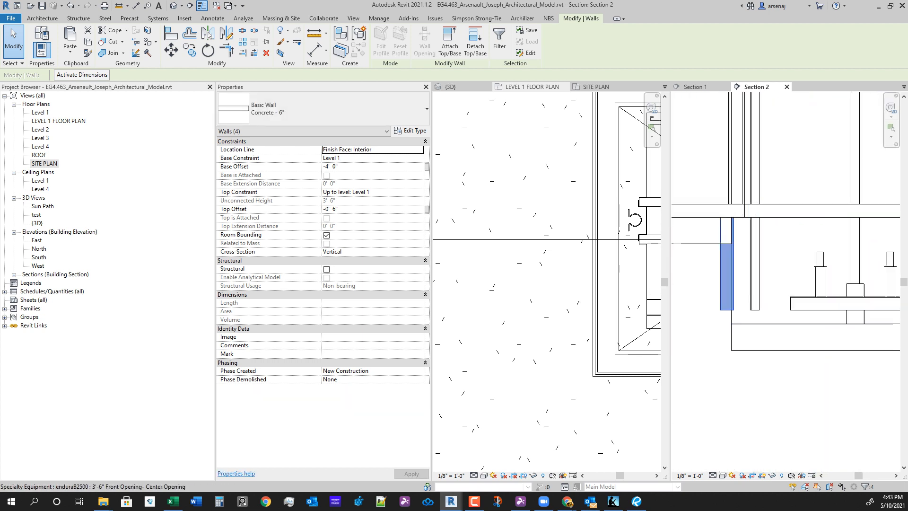
scroll(751, 296, down, 1)
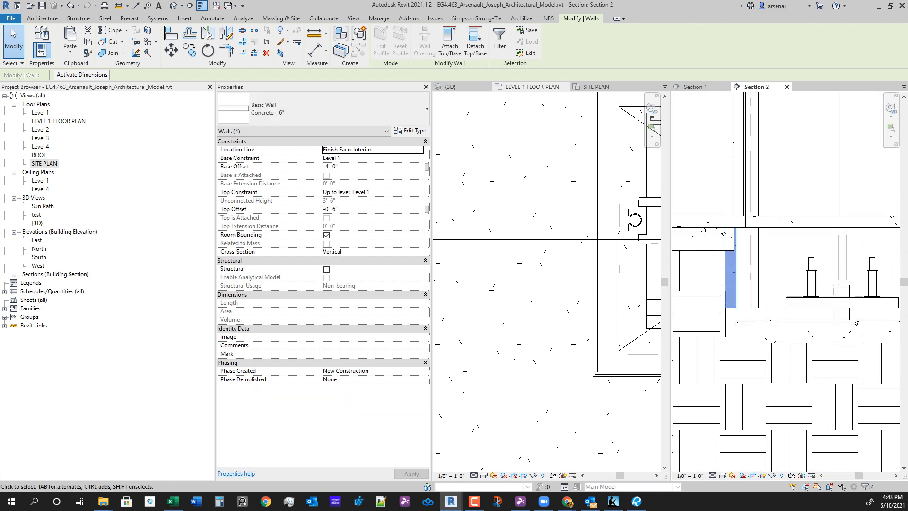
middle_drag(839, 317, 787, 326)
scroll(787, 326, down, 1)
middle_drag(878, 263, 827, 270)
scroll(828, 270, up, 3)
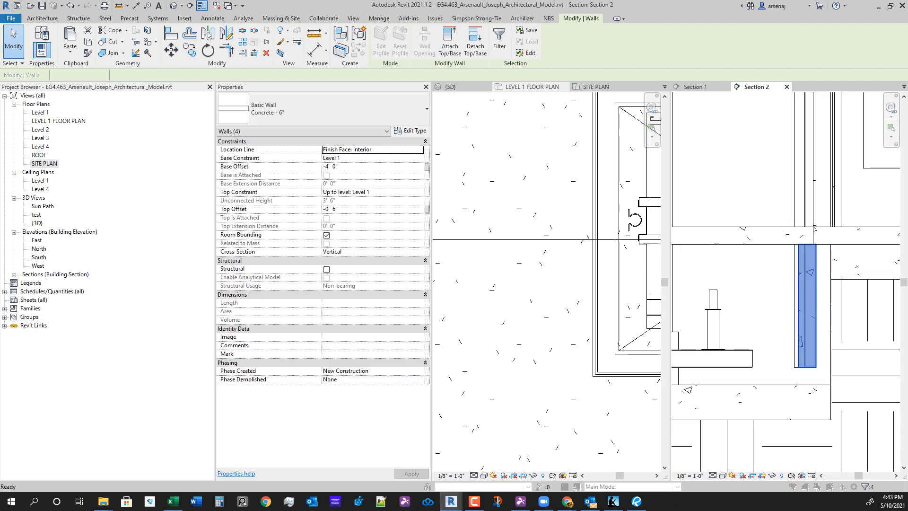
key(v)
key(v)
key(Escape)
key(Escape)
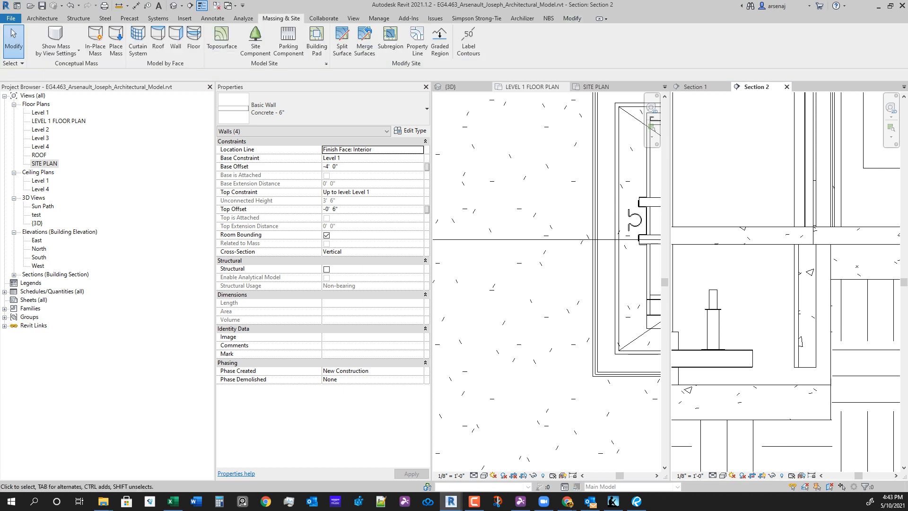
Reselect the four copied pit walls, move them horizontally flush with the outer edge of the pad, and clear the selection.
right_click(745, 185)
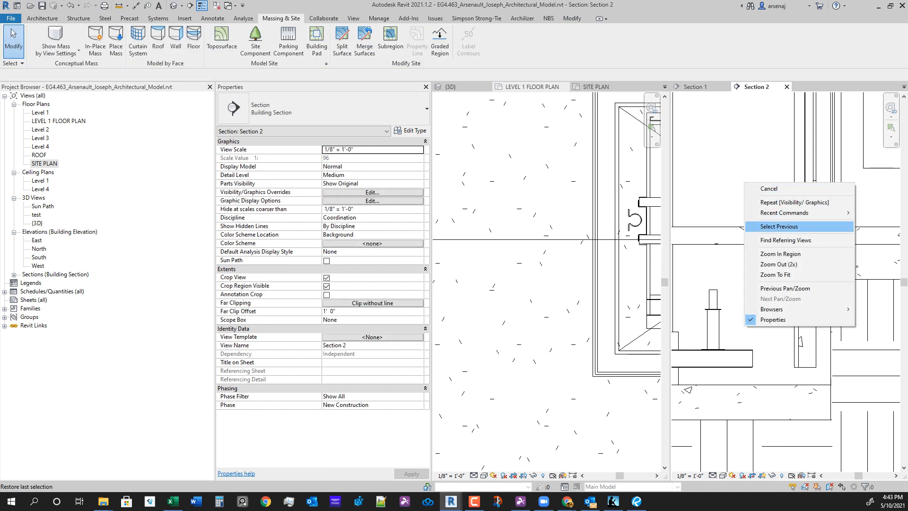
click(779, 226)
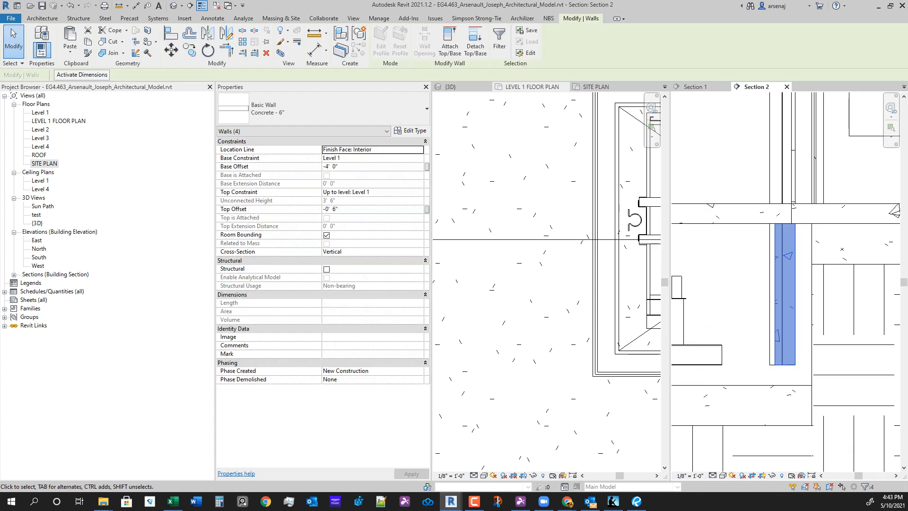
key(m)
key(v)
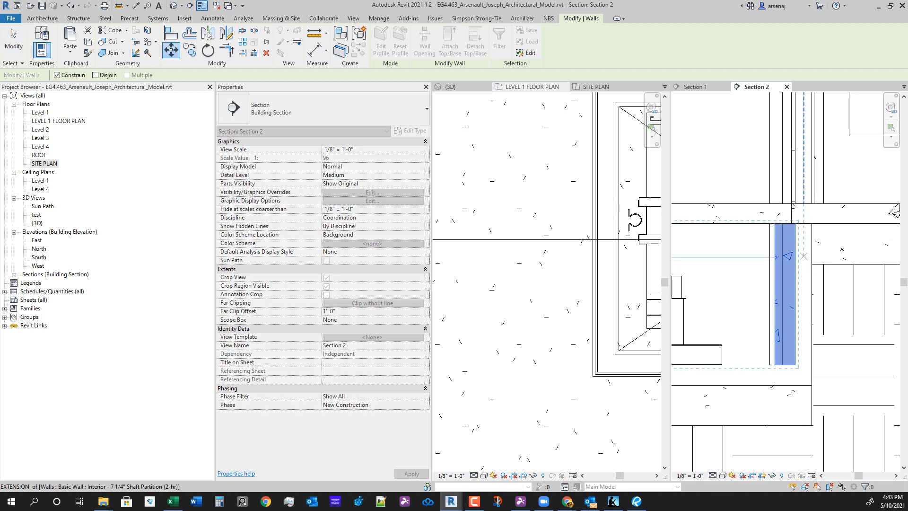
click(811, 250)
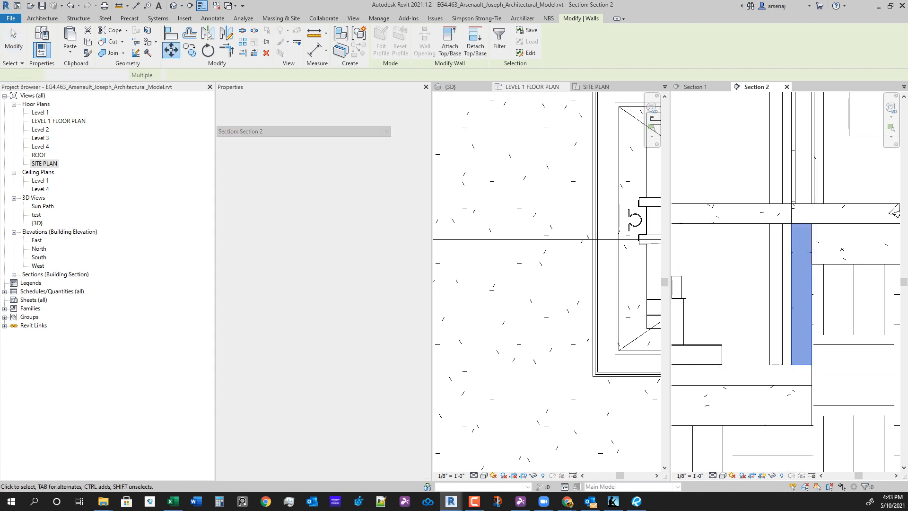
scroll(875, 324, down, 4)
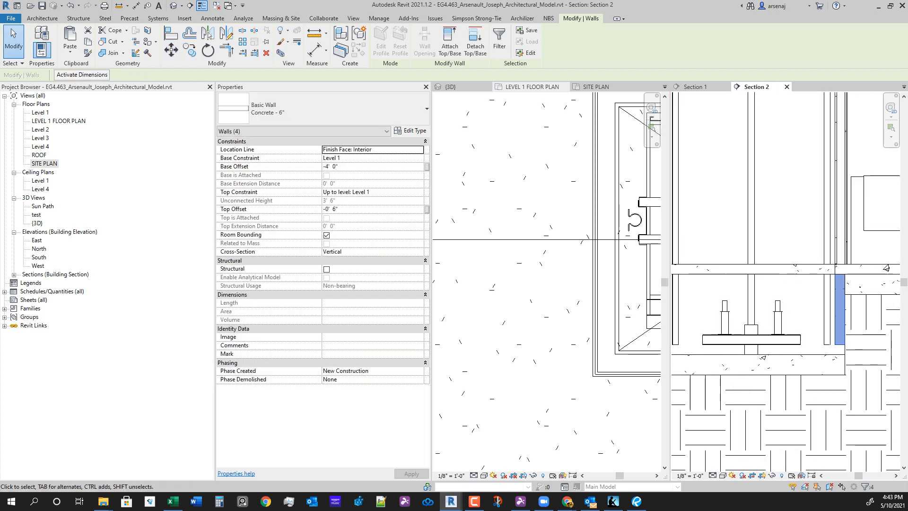
scroll(881, 352, down, 3)
scroll(752, 364, up, 2)
key(Escape)
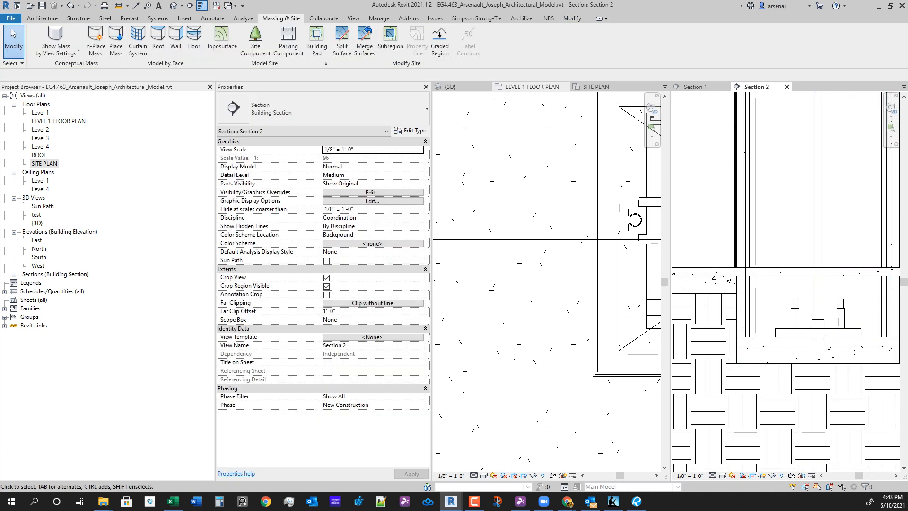
Copy the Slab on Grade floor from the pit between grids 3 and 4 horizontally onto the pad beneath the elevator between grids 6 and 7.
scroll(784, 284, down, 3)
scroll(720, 312, up, 5)
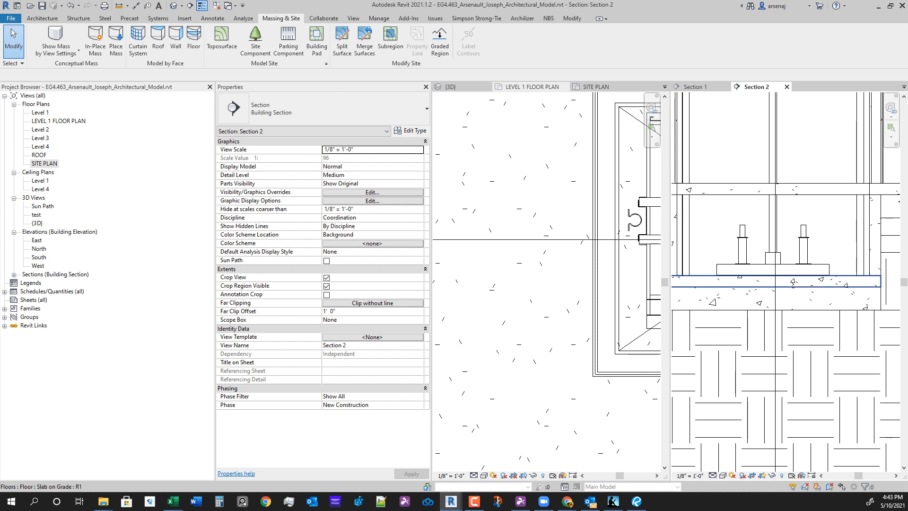
click(792, 281)
scroll(804, 288, down, 2)
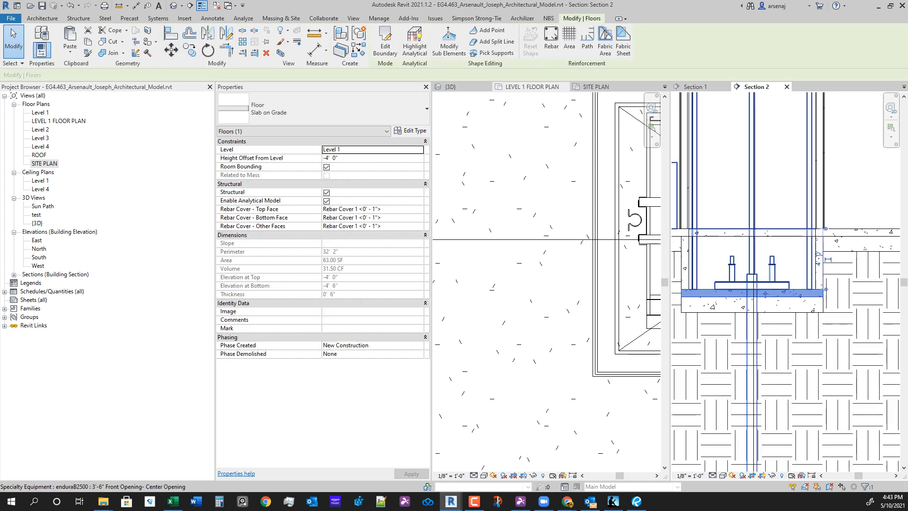
key(c)
key(o)
scroll(814, 331, down, 7)
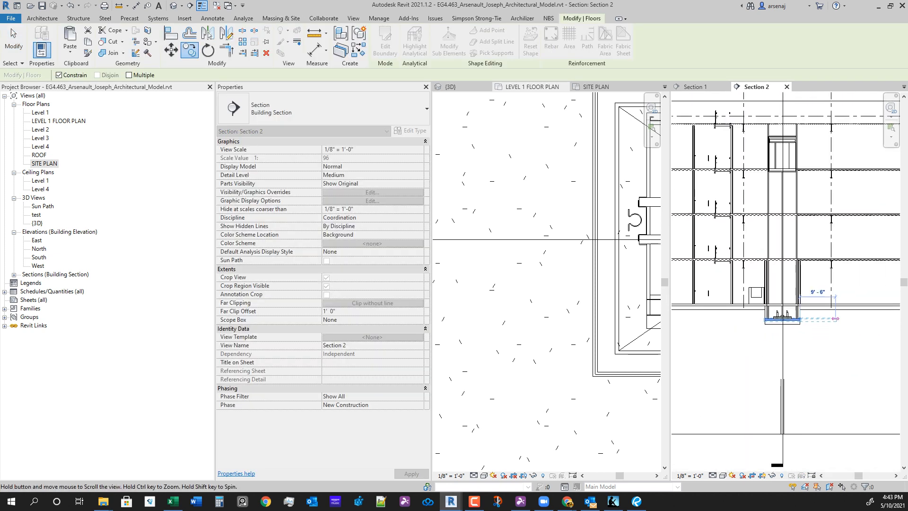
middle_drag(879, 325, 738, 317)
scroll(812, 290, up, 7)
middle_drag(858, 286, 798, 282)
scroll(813, 293, up, 3)
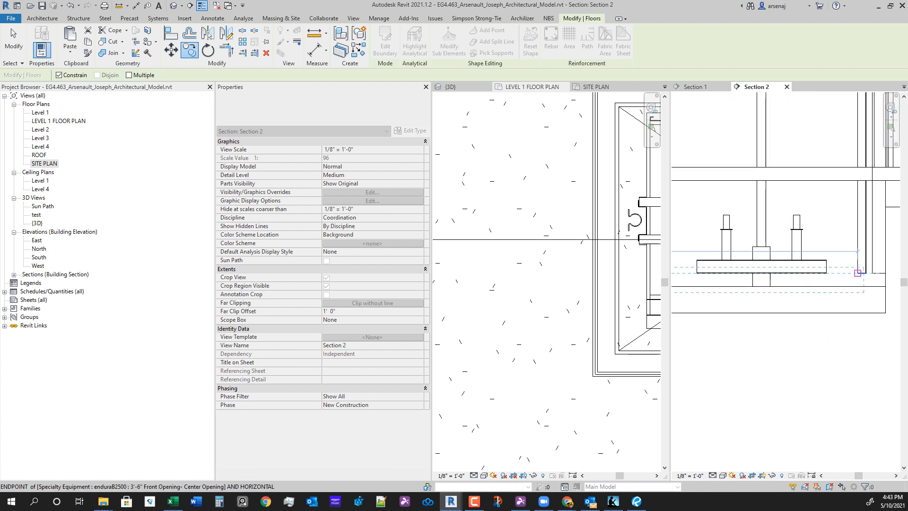
click(885, 273)
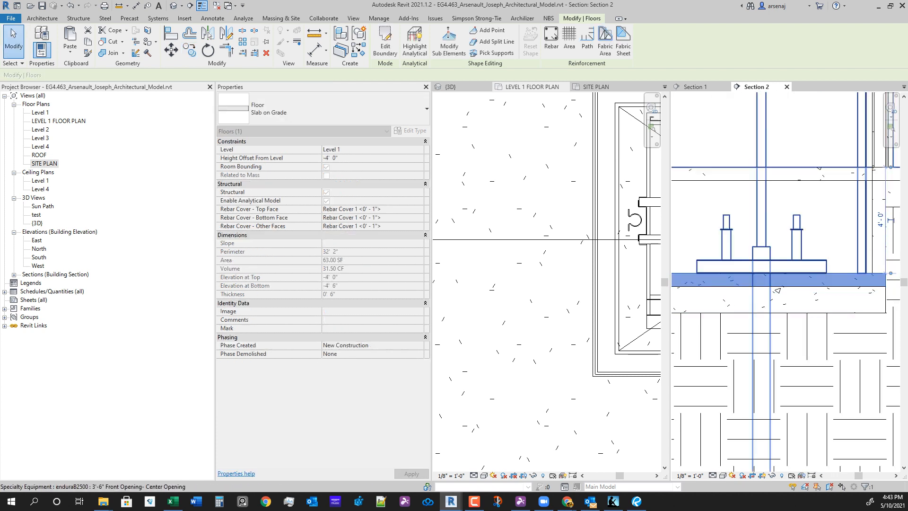
key(Escape)
scroll(832, 325, down, 4)
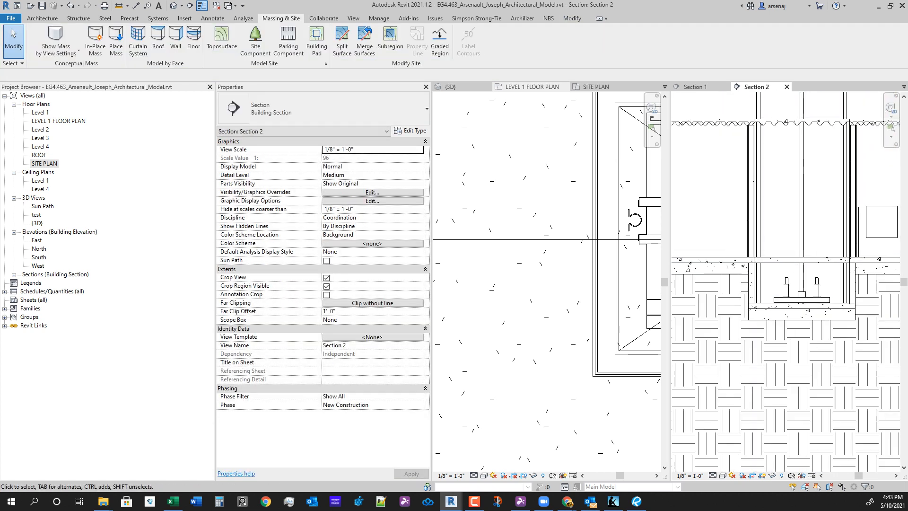
Open the {3D} view and show the whole building from above the front facade.
scroll(802, 338, down, 5)
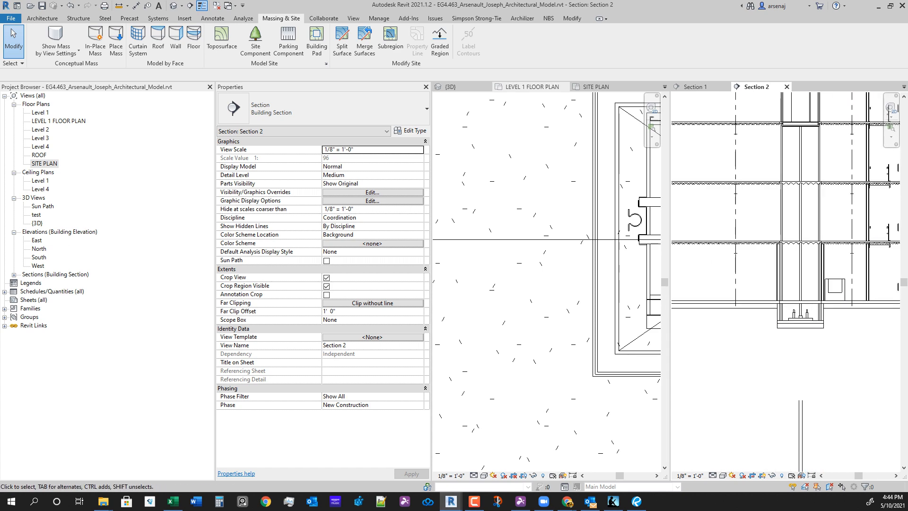
click(553, 239)
click(451, 87)
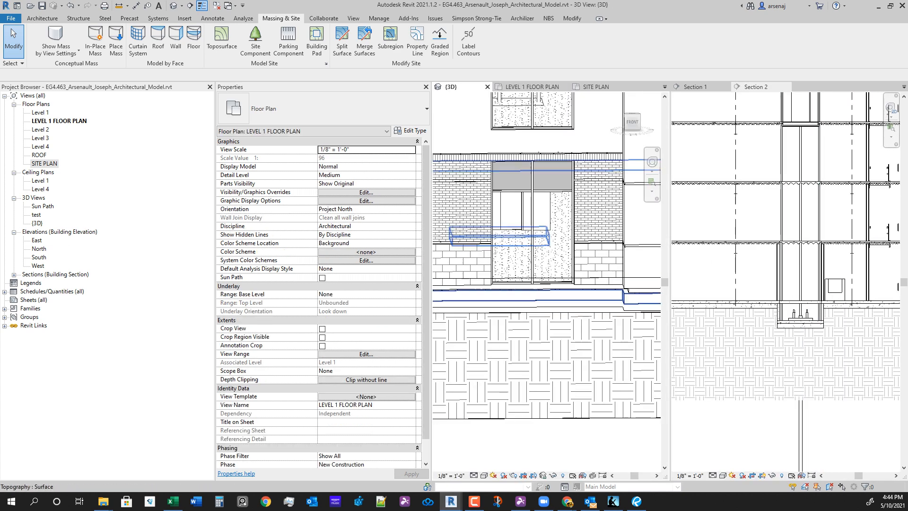
scroll(577, 309, down, 3)
shift+middle_drag(576, 310, 546, 331)
scroll(546, 331, down, 5)
scroll(538, 331, down, 2)
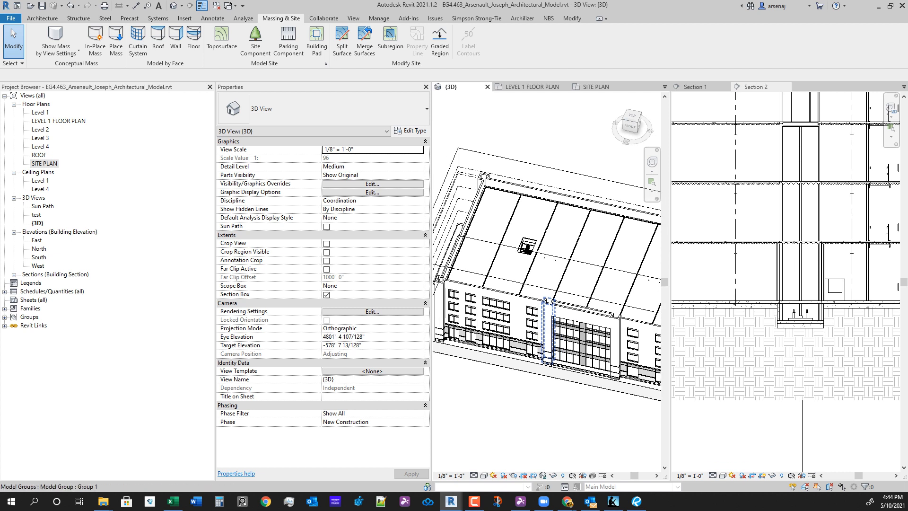
Set the {3D} view's discipline to Structural.
click(420, 201)
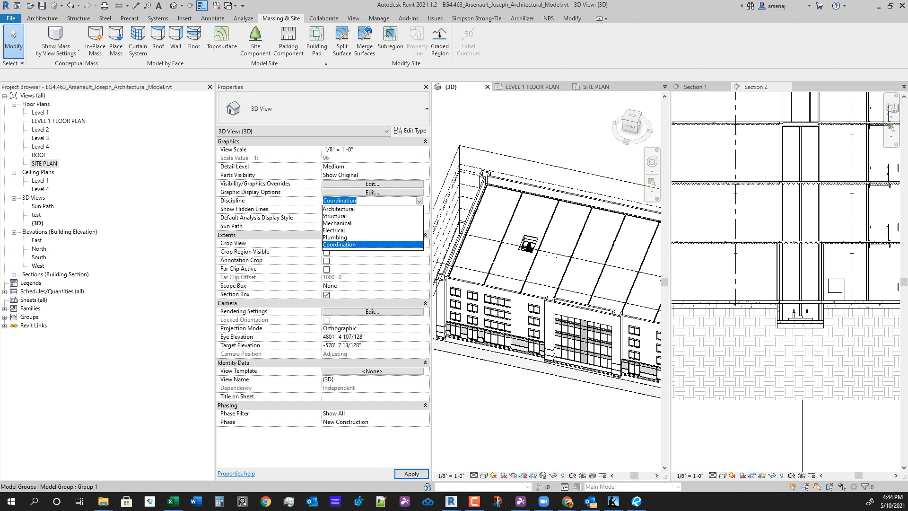
click(335, 216)
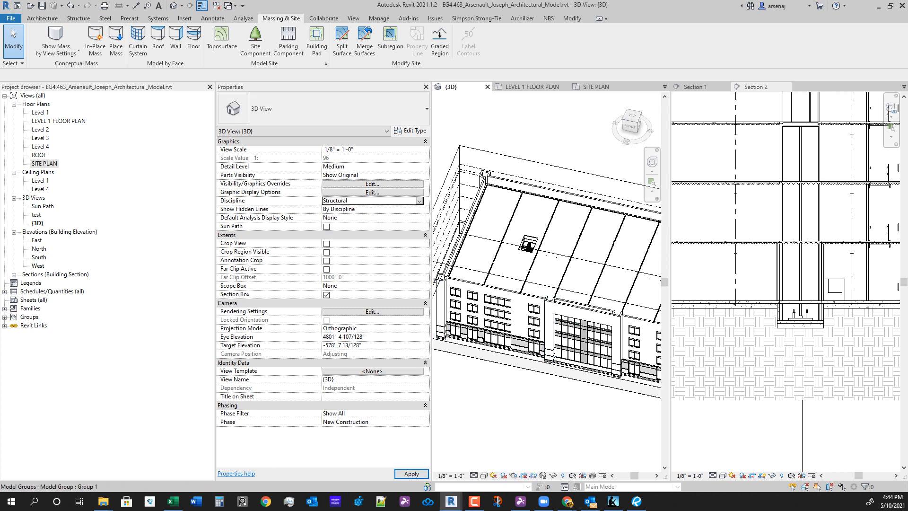
scroll(530, 377, down, 1)
shift+middle_drag(530, 369, 549, 364)
scroll(547, 320, up, 4)
scroll(531, 208, down, 5)
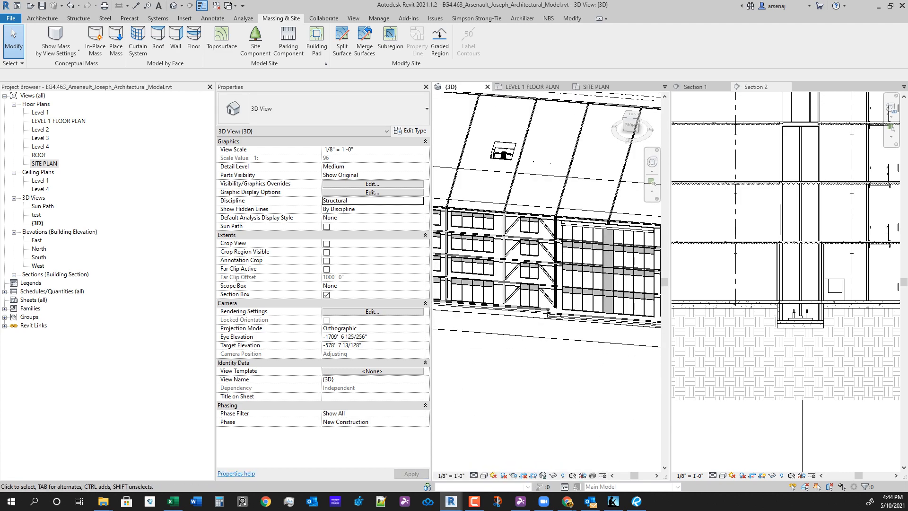
middle_drag(535, 227, 580, 312)
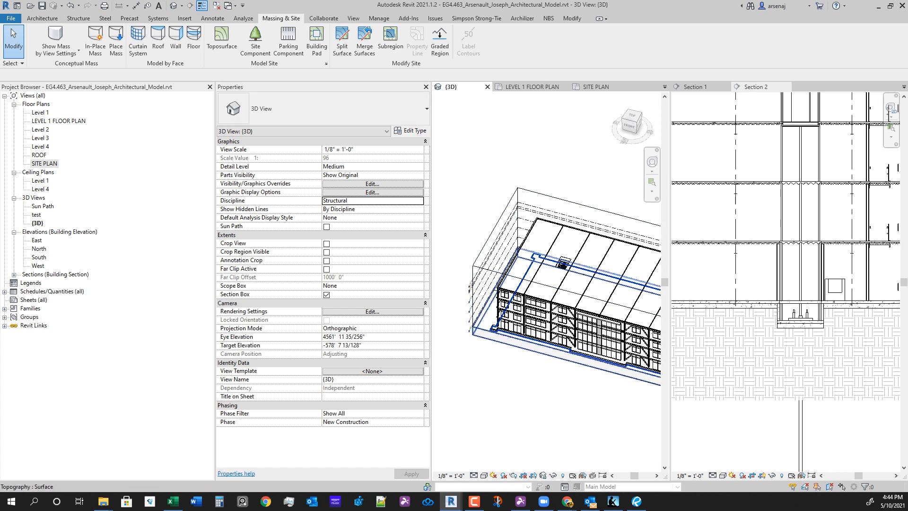
Hide the topography surface in the {3D} view to expose the elevator pits below the building.
click(482, 327)
right_click(482, 326)
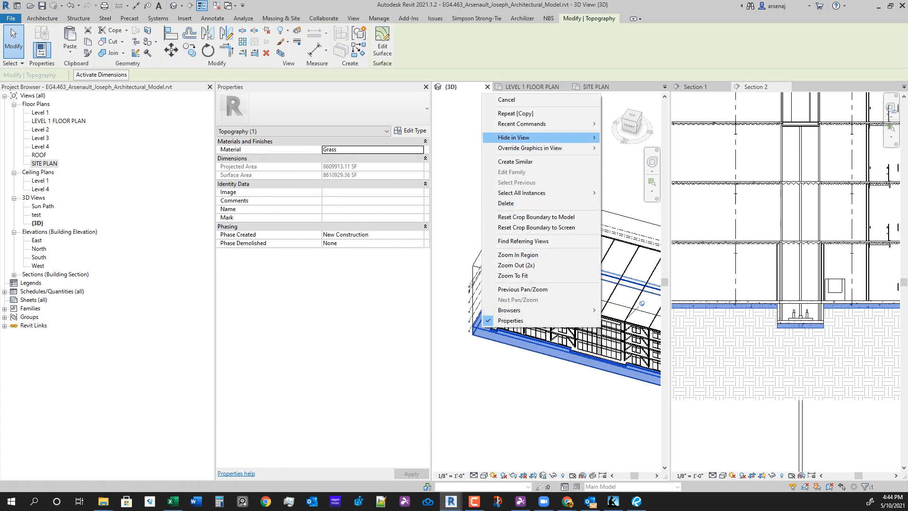
click(625, 147)
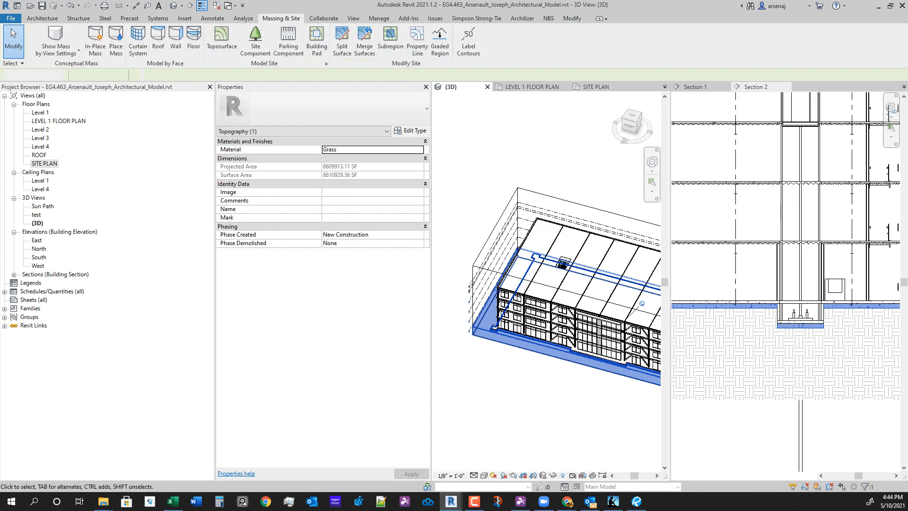
middle_drag(615, 293, 494, 258)
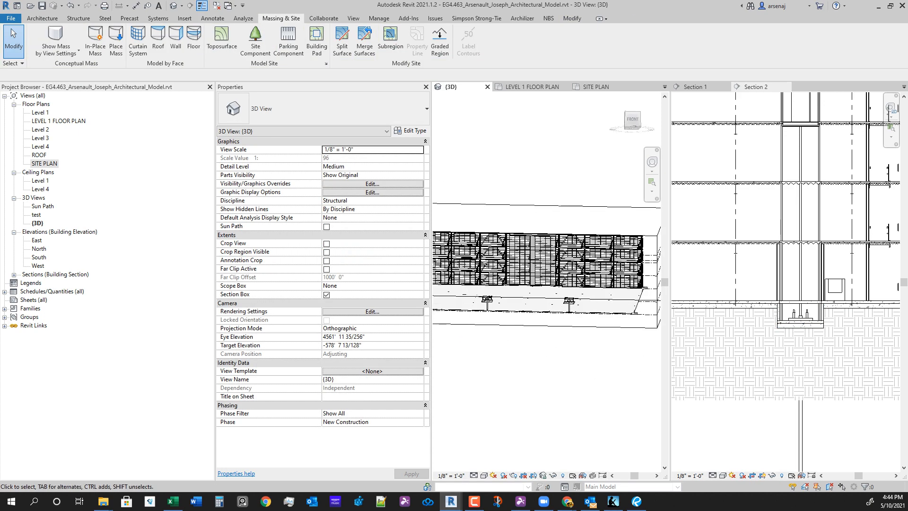
scroll(491, 301, up, 6)
shift+middle_drag(491, 301, 525, 337)
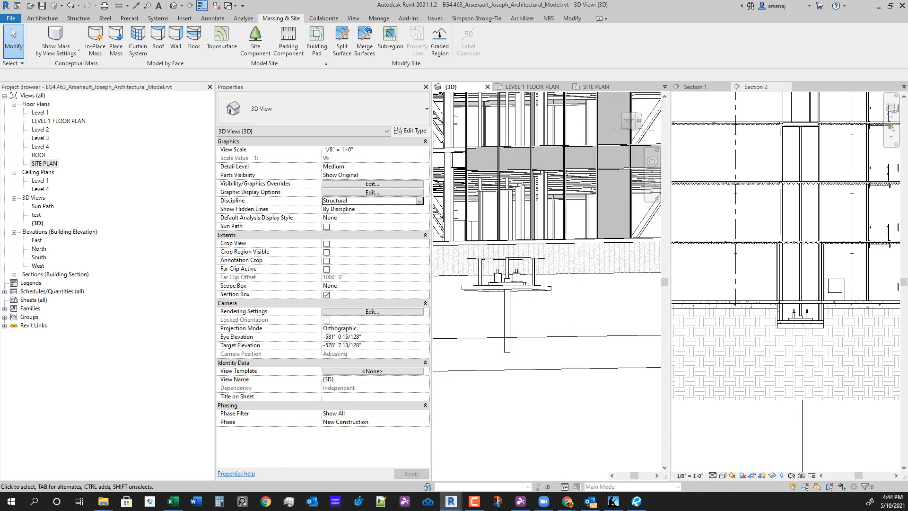
Set the {3D} view's discipline to Architectural to show the non-structural pit walls.
click(419, 201)
click(379, 208)
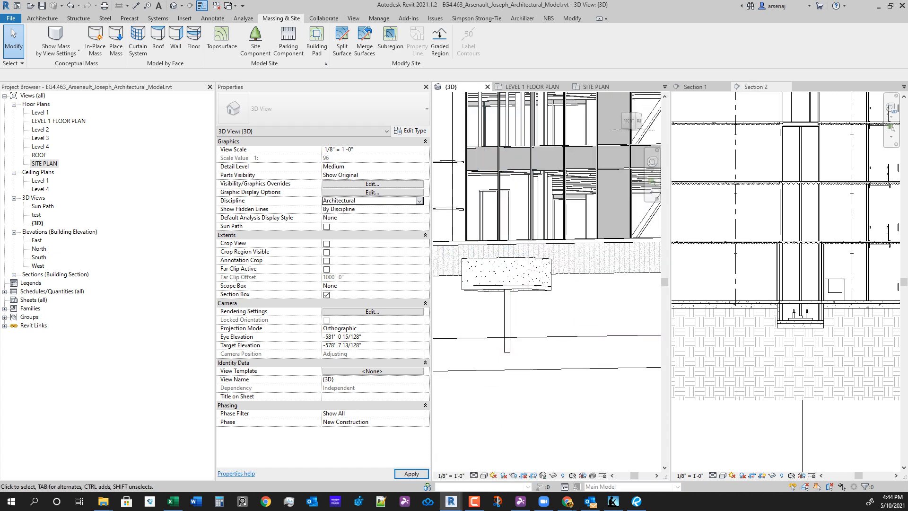
scroll(559, 330, down, 2)
shift+middle_drag(559, 331, 531, 307)
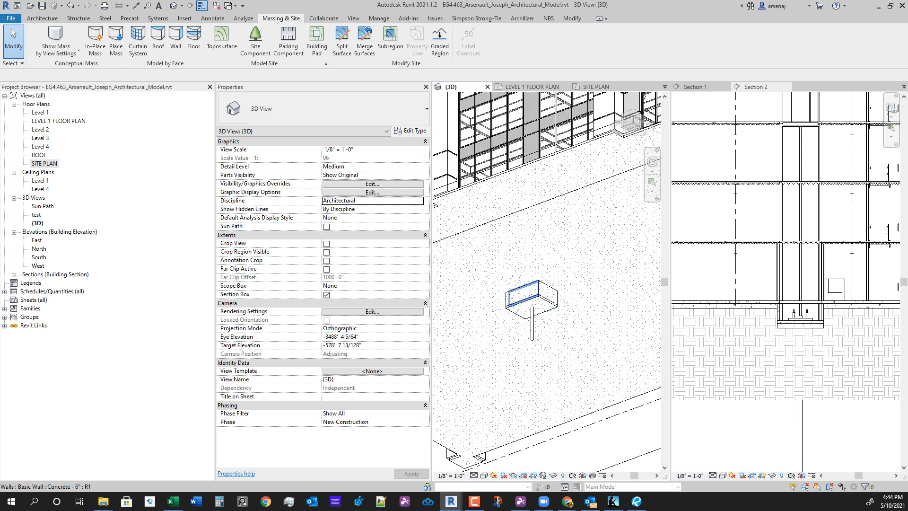
Examine both elevator pits from below and from the side in the {3D} view.
scroll(530, 312, down, 3)
shift+middle_drag(520, 316, 542, 311)
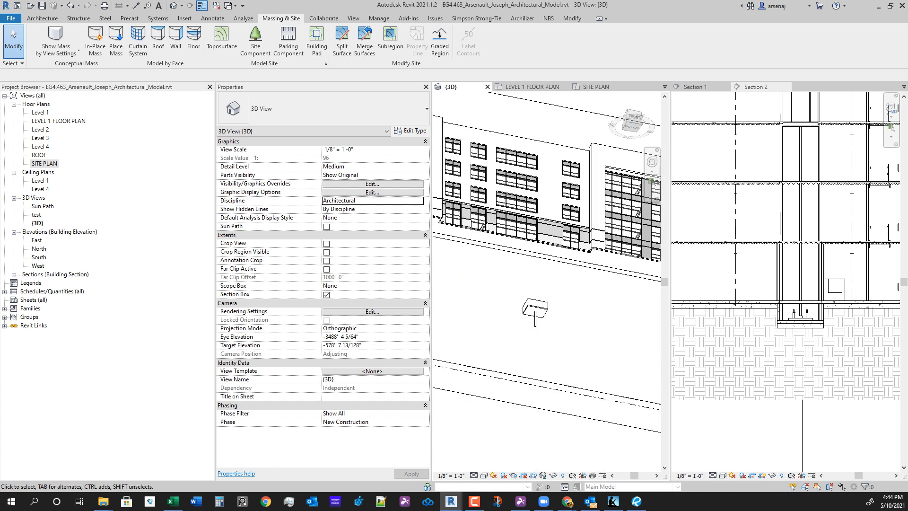
scroll(529, 315, up, 6)
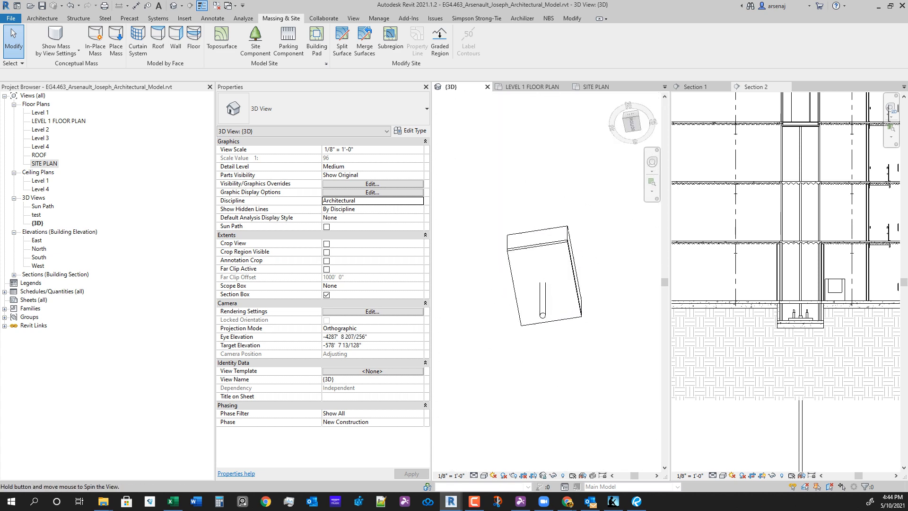
scroll(527, 309, down, 5)
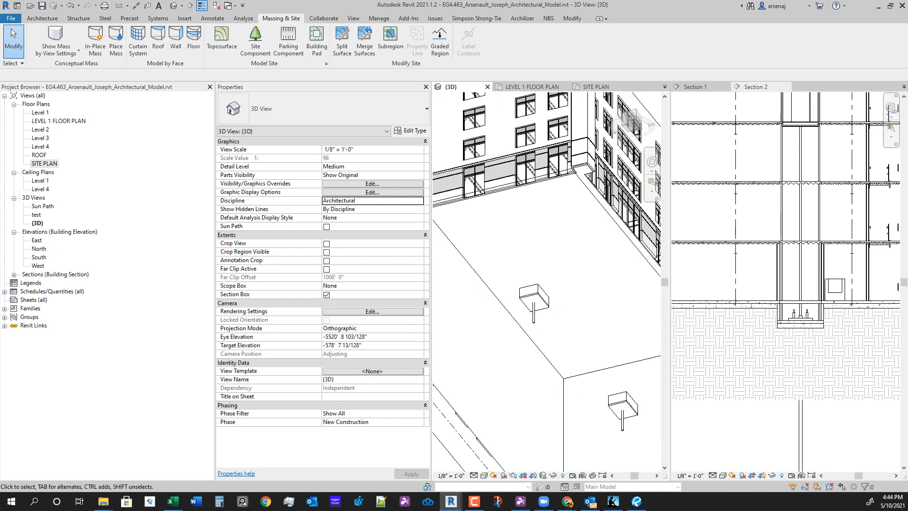
shift+middle_drag(535, 309, 491, 317)
middle_drag(610, 312, 528, 373)
scroll(532, 354, up, 3)
shift+middle_drag(527, 331, 511, 294)
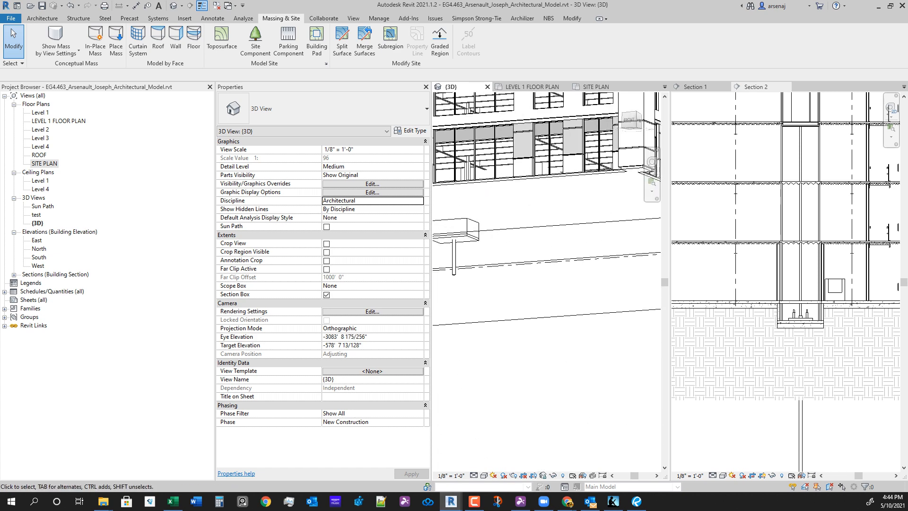
middle_drag(454, 246, 472, 236)
Select the chain of four Concrete - 6" pit walls in the {3D} view and locate them in Section 2.
click(465, 196)
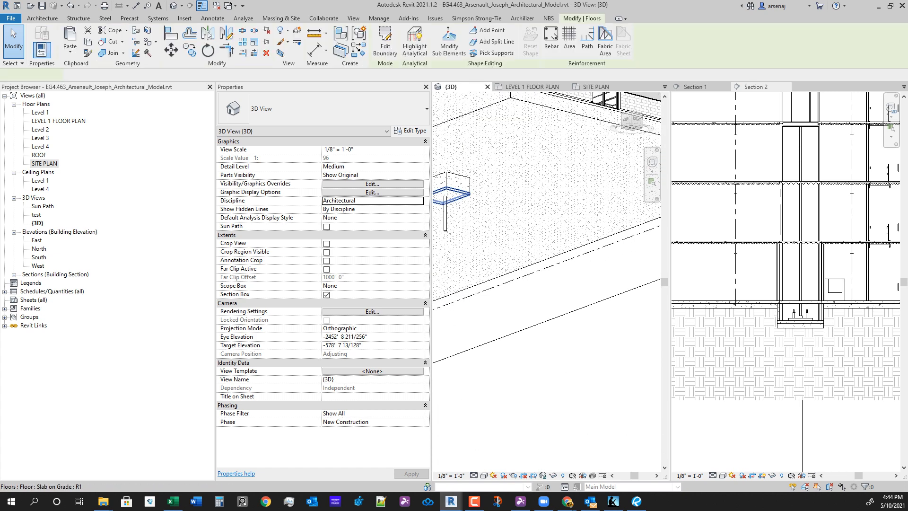
middle_drag(465, 199, 512, 260)
scroll(512, 261, up, 3)
key(Escape)
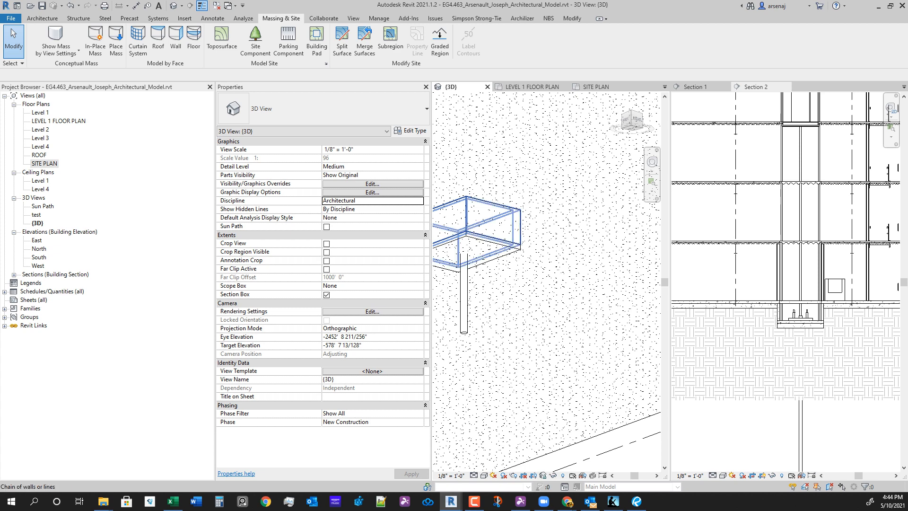
click(520, 229)
scroll(565, 283, down, 2)
shift+middle_drag(544, 274, 560, 333)
scroll(550, 345, down, 2)
middle_drag(560, 334, 629, 335)
scroll(837, 302, down, 3)
middle_drag(813, 303, 825, 303)
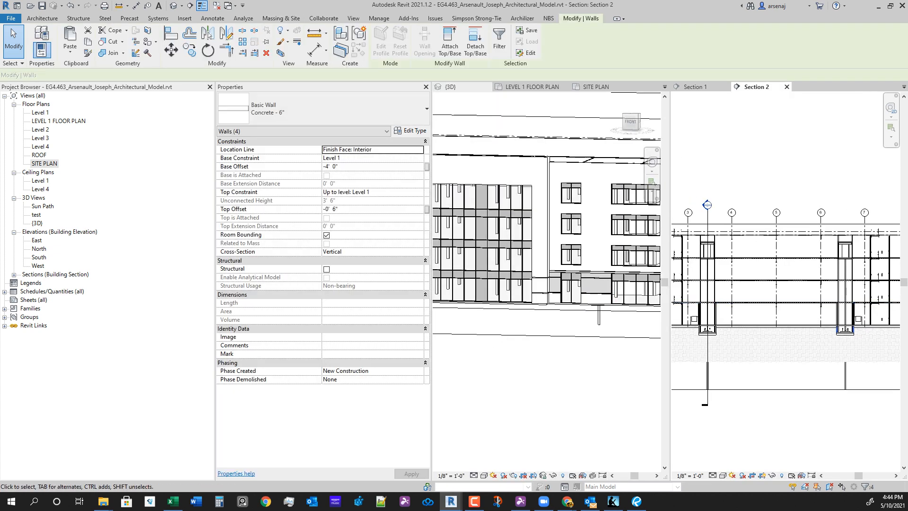
Return to the LEVEL 1 FLOOR PLAN, clear the selection, and bring up the elevator between grids 3 and 4.
click(532, 87)
scroll(555, 242, down, 5)
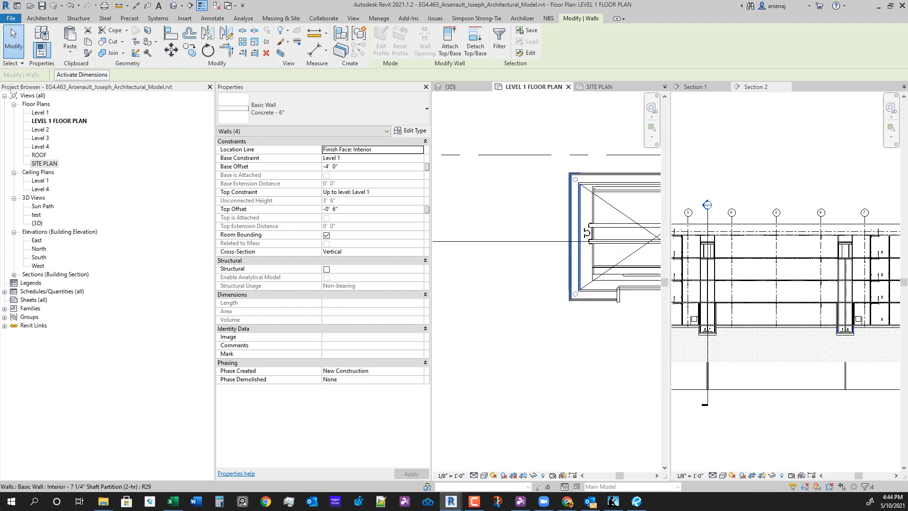
key(Escape)
scroll(562, 324, down, 3)
middle_drag(638, 319, 607, 346)
scroll(572, 343, down, 3)
scroll(567, 312, up, 5)
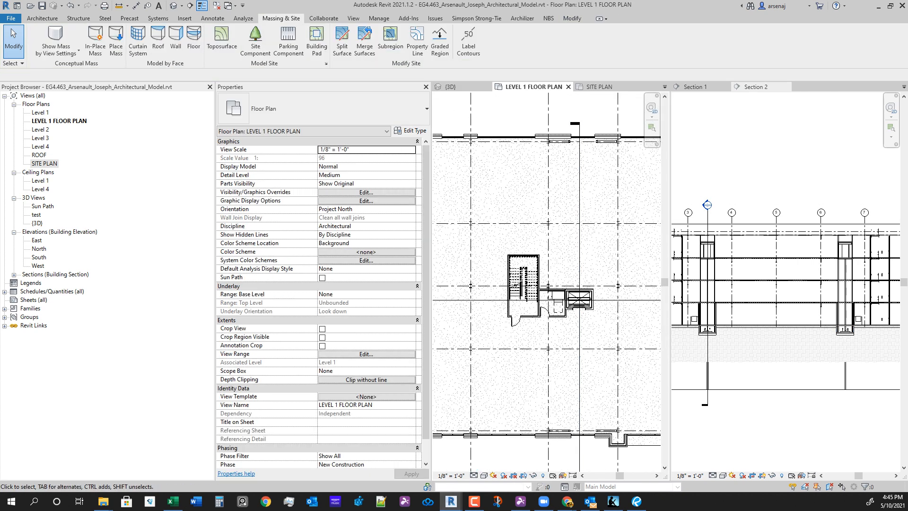
scroll(511, 238, up, 3)
click(578, 319)
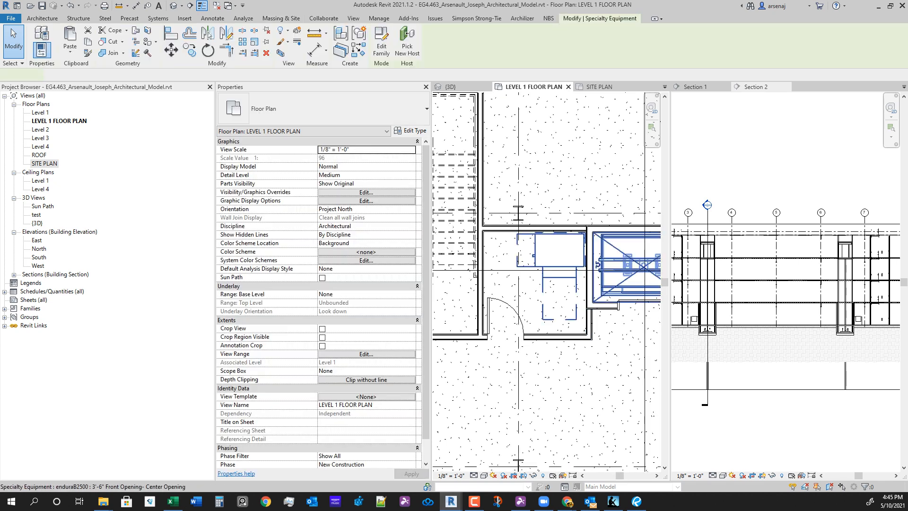
key(Escape)
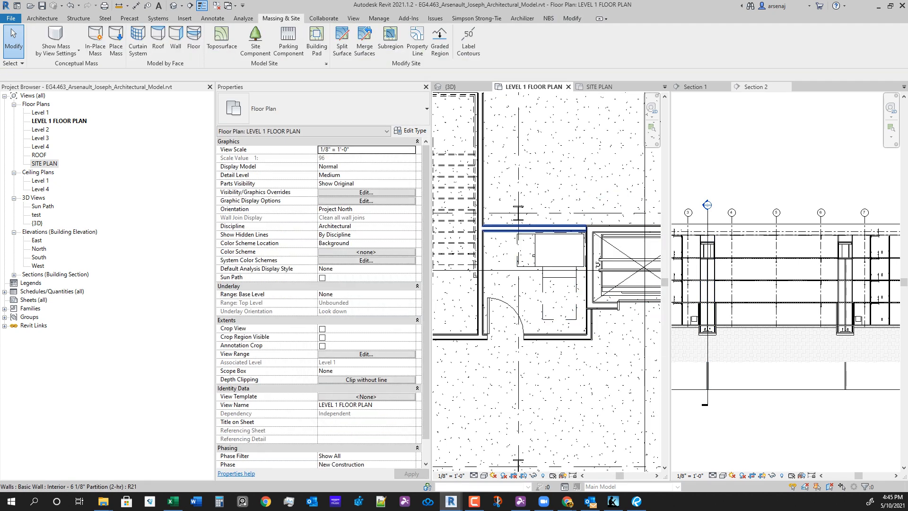
Select the two outer machine-room partition walls, the four shaft walls, the elevator, and its entrance between grids 3 and 4.
click(557, 229)
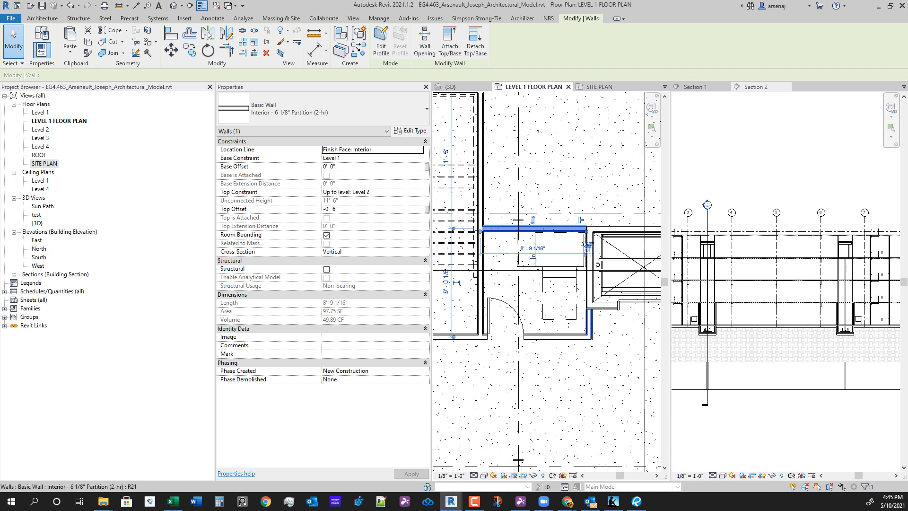
ctrl+click(589, 309)
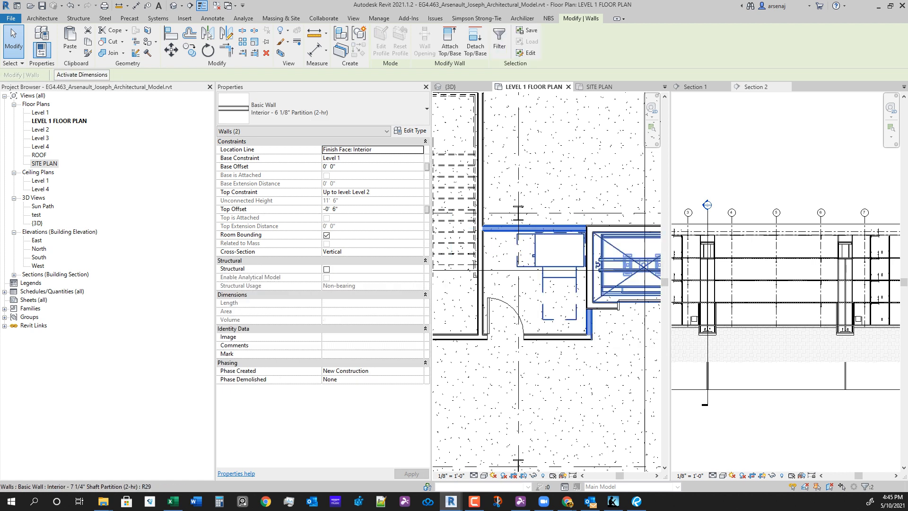
ctrl+click(597, 263)
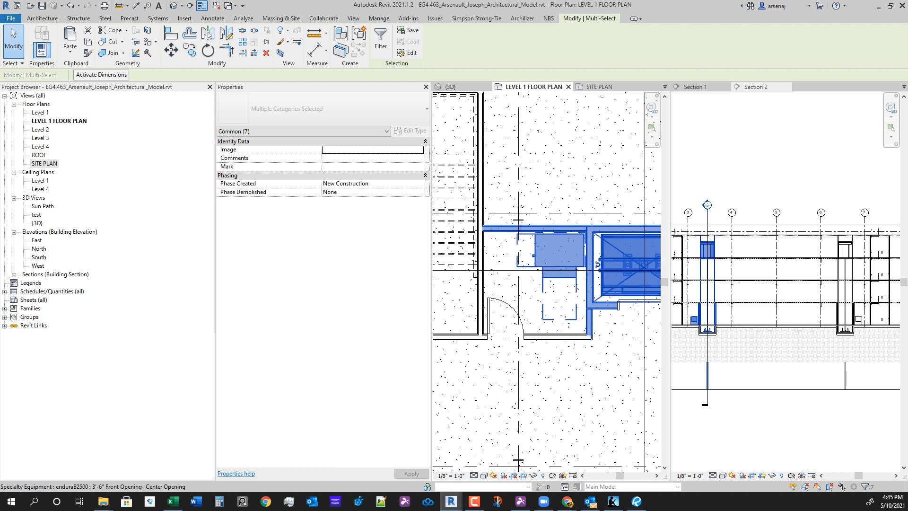
scroll(629, 294, up, 3)
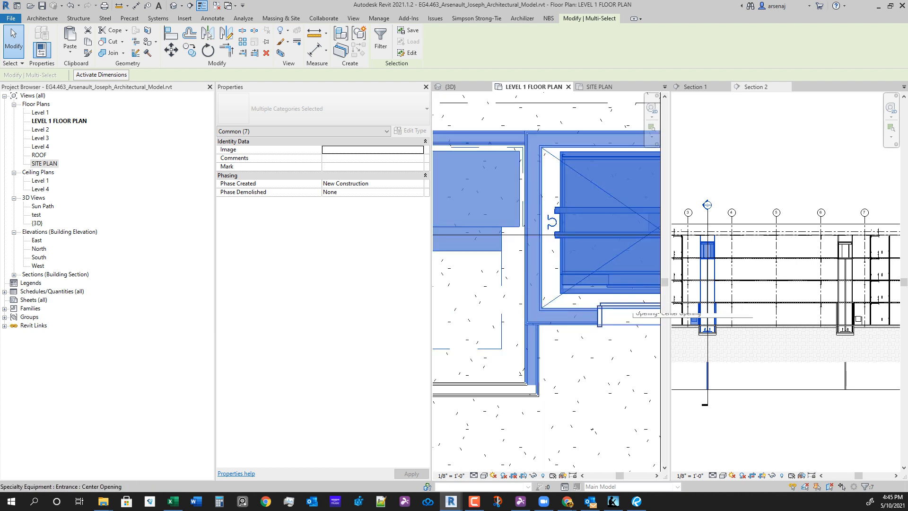
scroll(472, 325, down, 6)
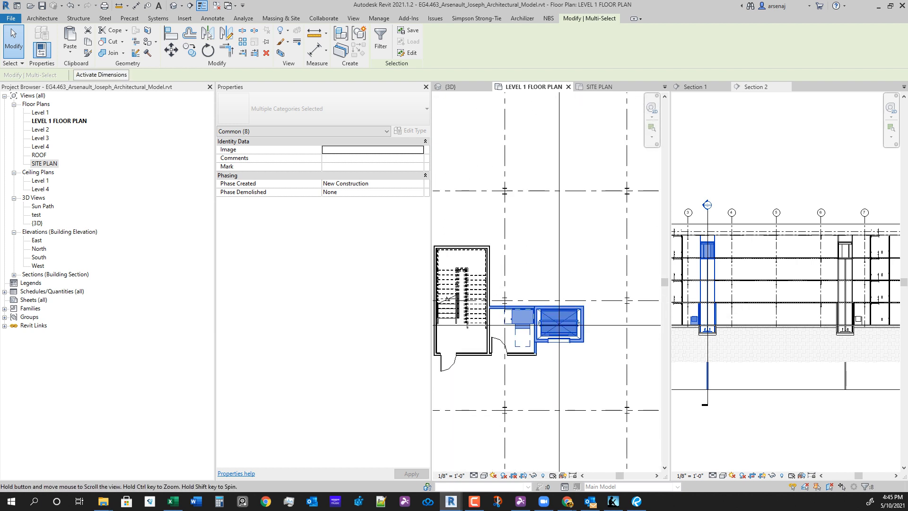
Add the elevator between grids 6 and 7 to the selection, with its entrance, four shaft walls, and two outer machine-room partition walls.
scroll(549, 384, down, 1)
middle_drag(548, 383, 462, 369)
scroll(462, 369, down, 2)
scroll(581, 349, up, 6)
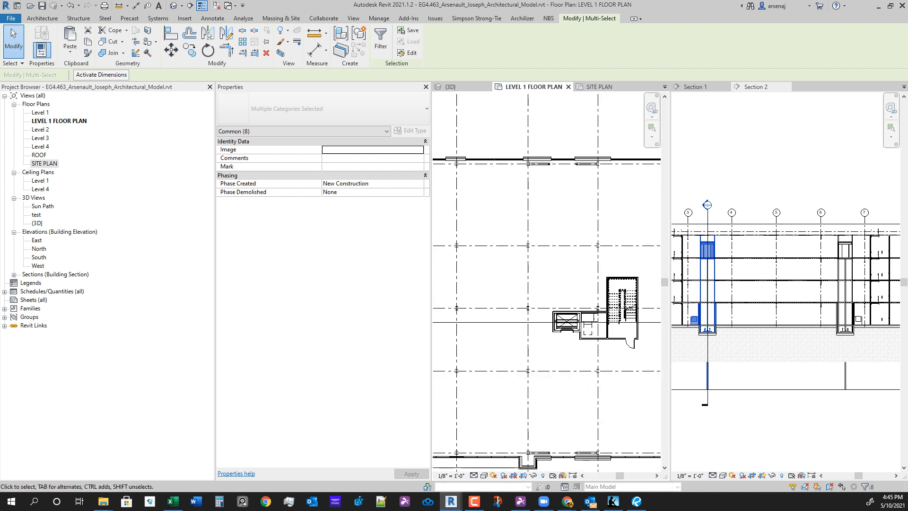
middle_drag(598, 337, 570, 338)
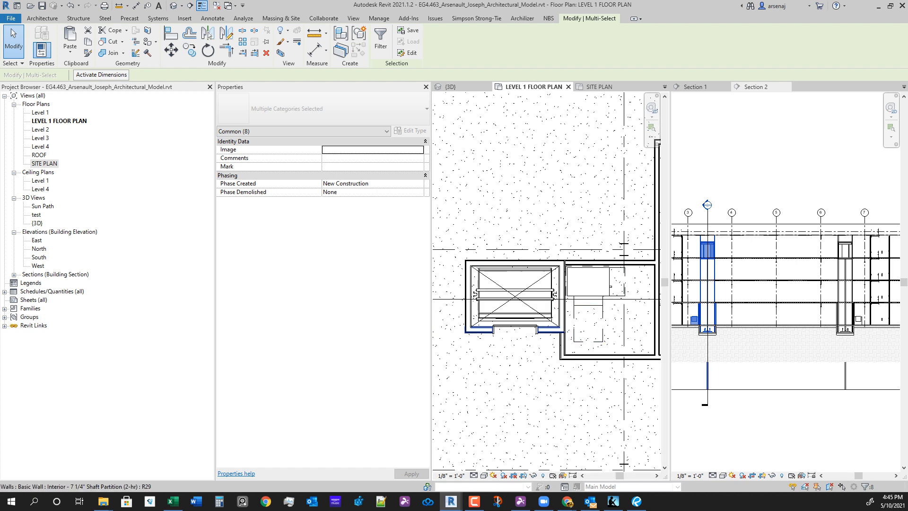
ctrl+click(551, 302)
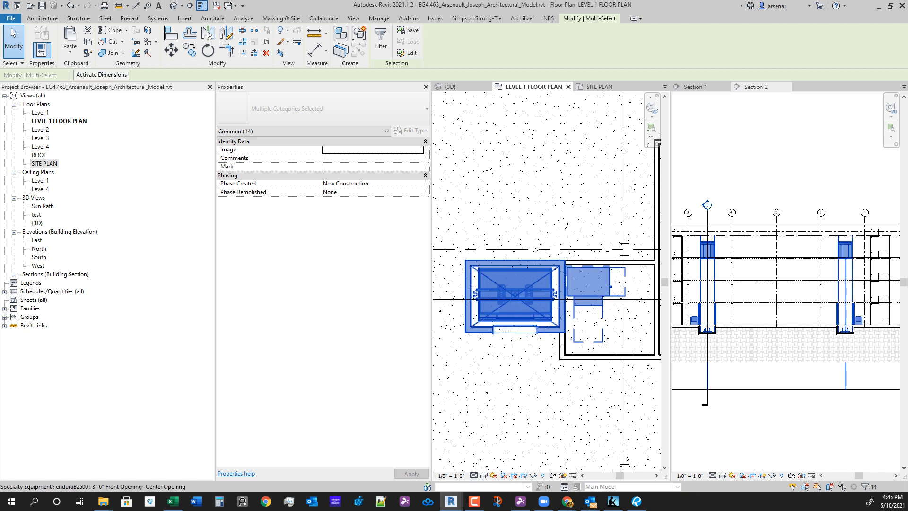
scroll(561, 346, up, 2)
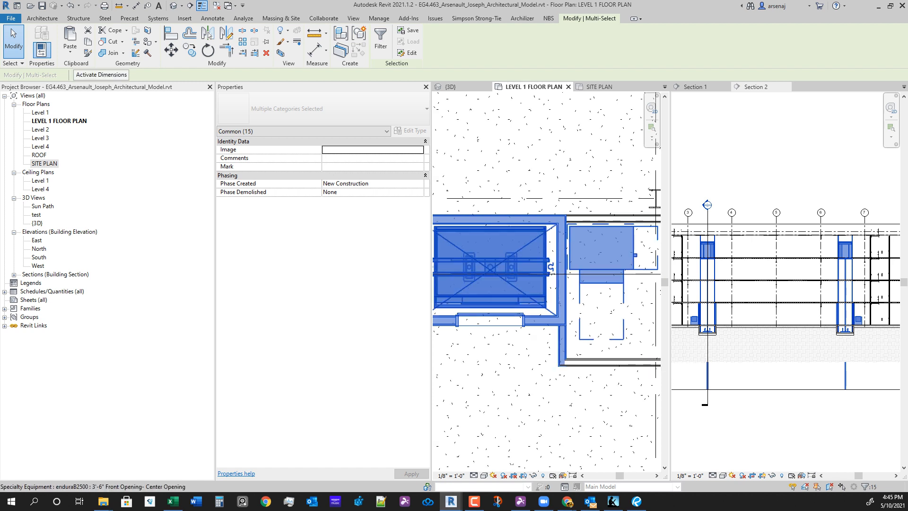
ctrl+click(593, 219)
scroll(592, 267, down, 3)
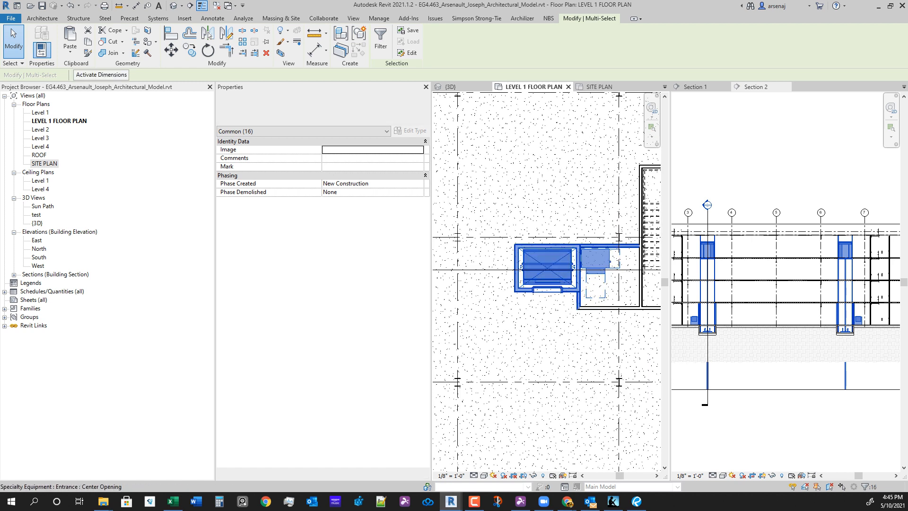
scroll(456, 297, down, 3)
middle_drag(603, 321, 532, 328)
scroll(579, 322, up, 1)
scroll(531, 328, down, 2)
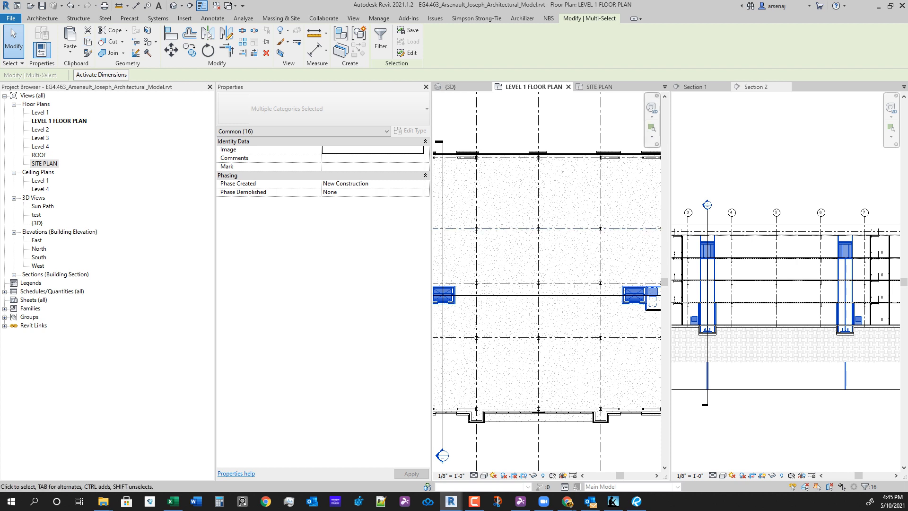
Try to paste the copied elevators, entrances, shaft walls and machine-room walls aligned to Level 2, Level 3 and Level 4.
click(70, 51)
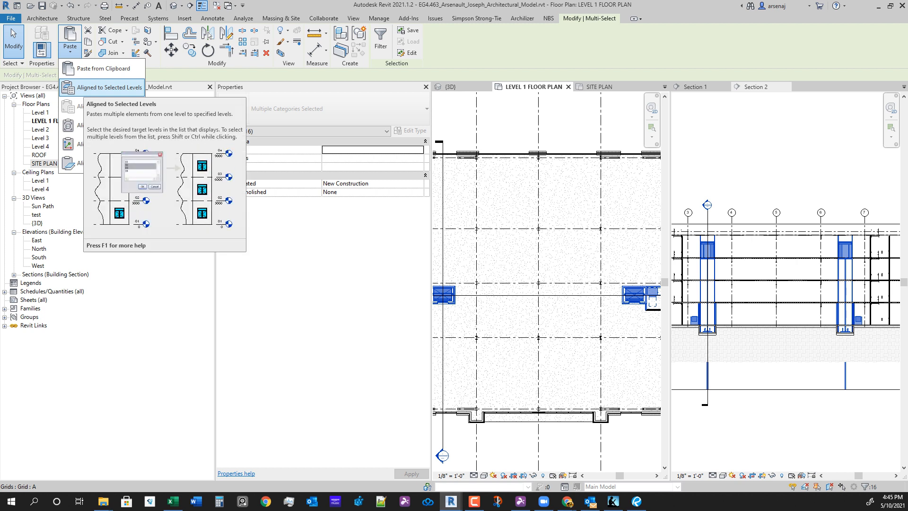
click(109, 87)
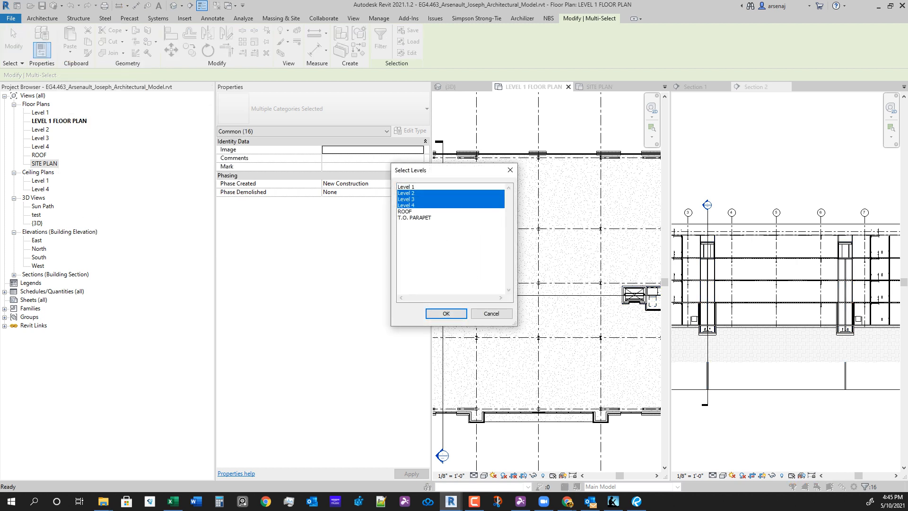
key(Return)
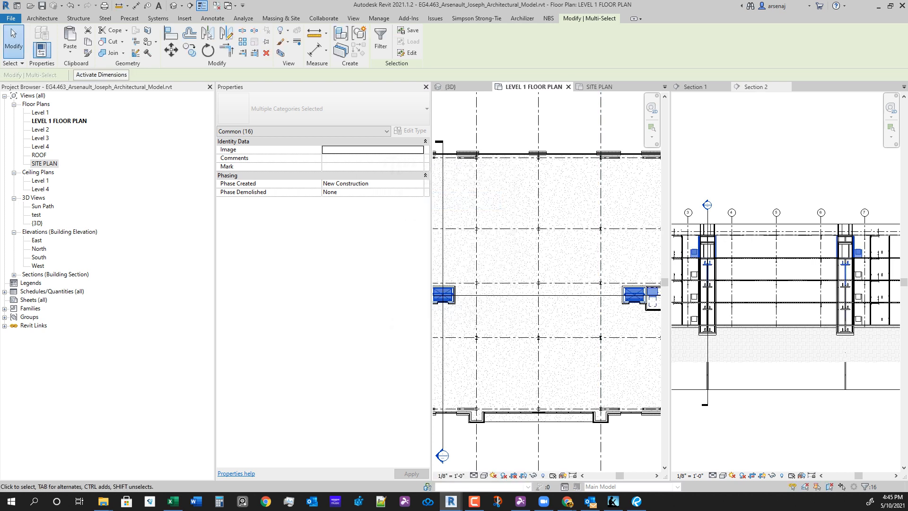
scroll(873, 273, up, 5)
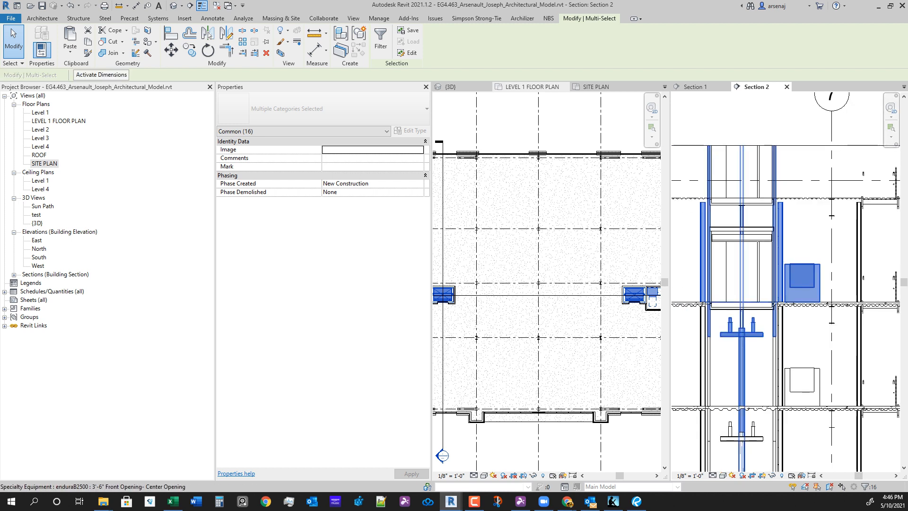
key(Escape)
scroll(749, 339, down, 2)
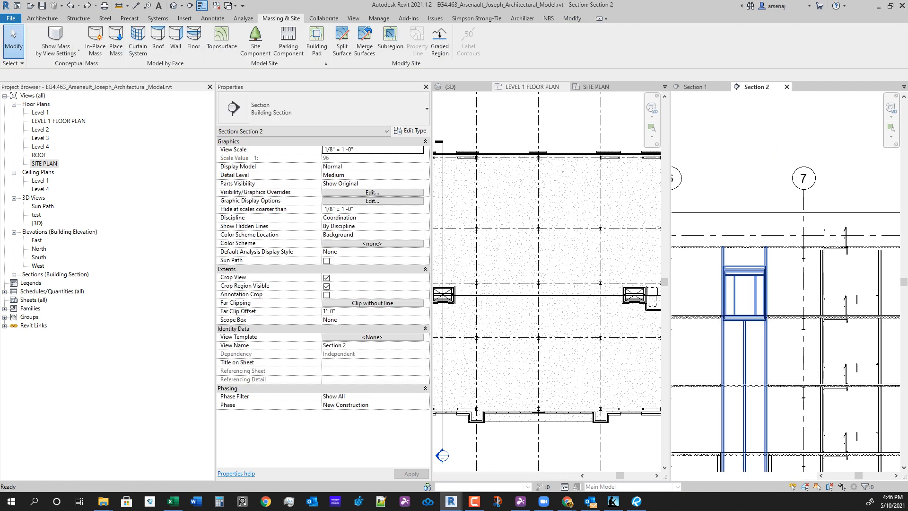
In LEVEL 1 FLOOR PLAN, select the four shaft walls, one outer machine-room partition wall and the elevator entrance between grids 6 and 7.
scroll(614, 316, down, 1)
middle_drag(614, 316, 560, 329)
scroll(591, 307, up, 3)
scroll(560, 326, up, 4)
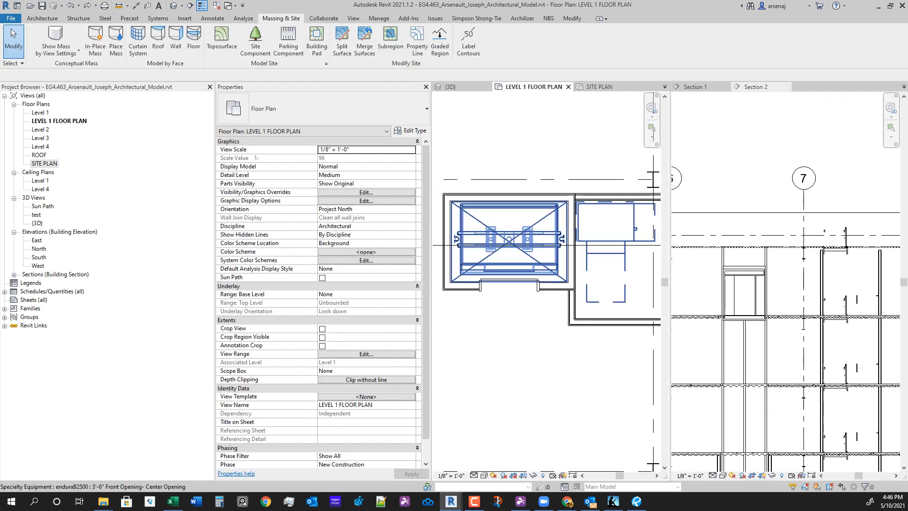
key(Tab)
click(571, 208)
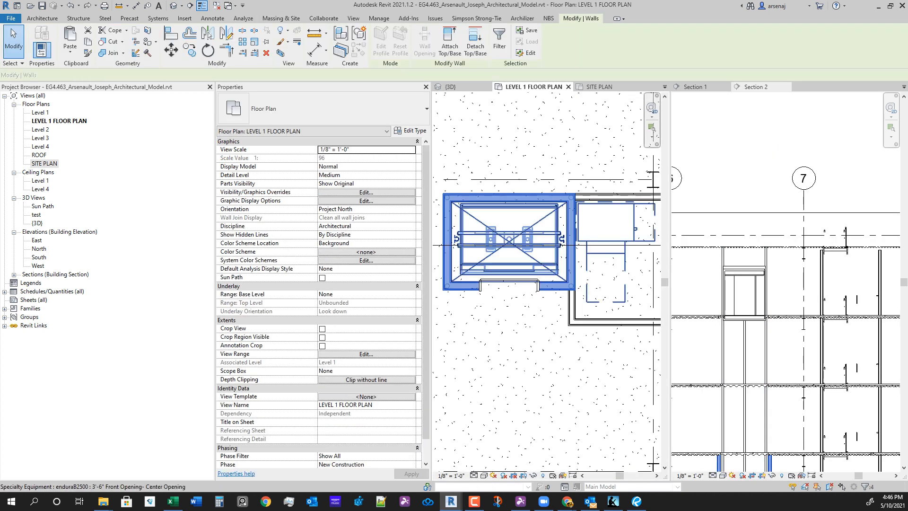
ctrl+click(586, 197)
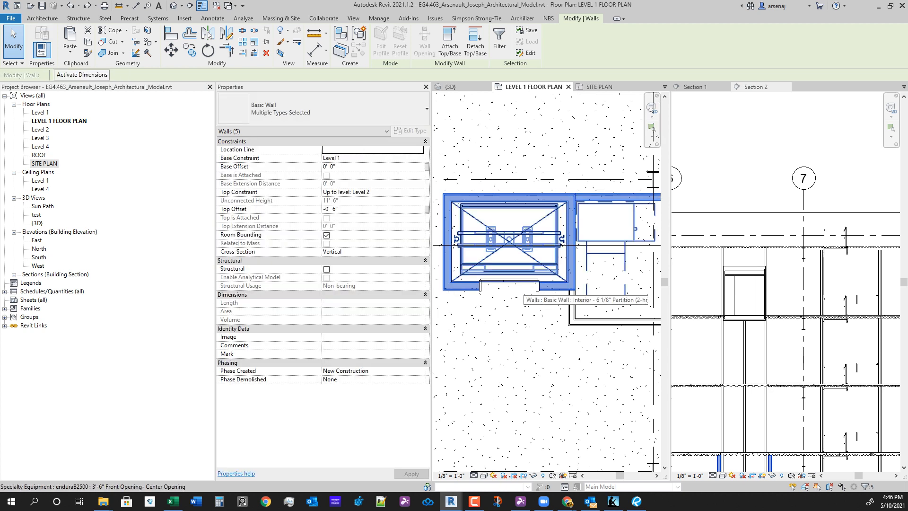
ctrl+click(522, 281)
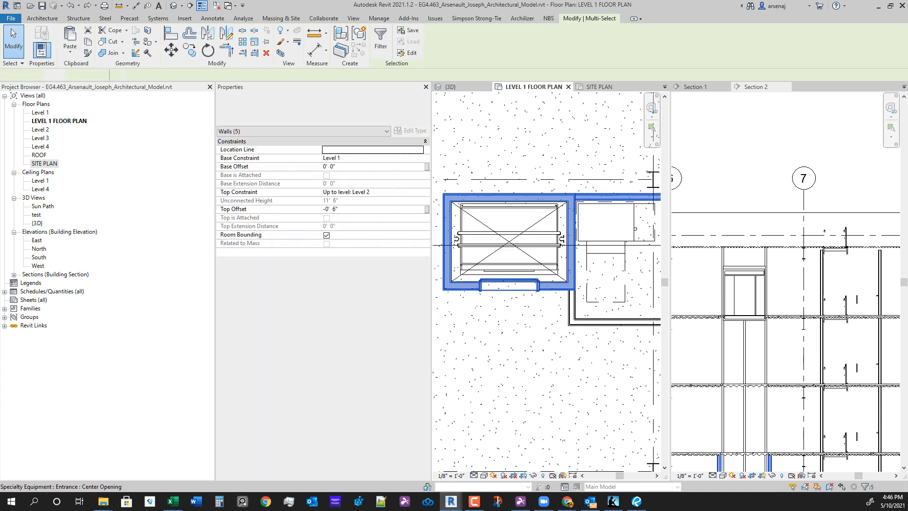
Check the selection in Section 2 and remove the outer machine-room partition wall from it in the floor plan.
scroll(727, 242, down, 1)
middle_drag(733, 303, 743, 197)
scroll(803, 356, up, 2)
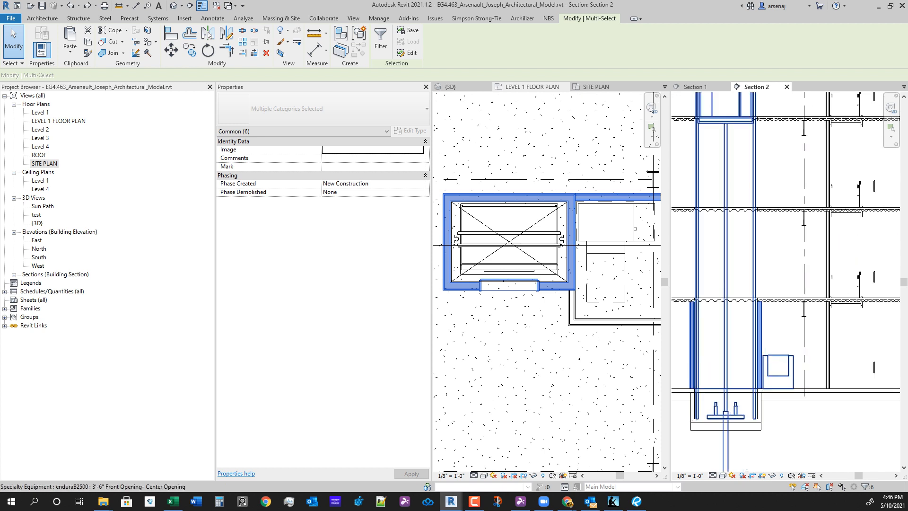
mouse_move(803, 357)
middle_down()
mouse_move(826, 368)
mouse_move(811, 372)
middle_up()
scroll(819, 368, down, 3)
scroll(809, 373, up, 4)
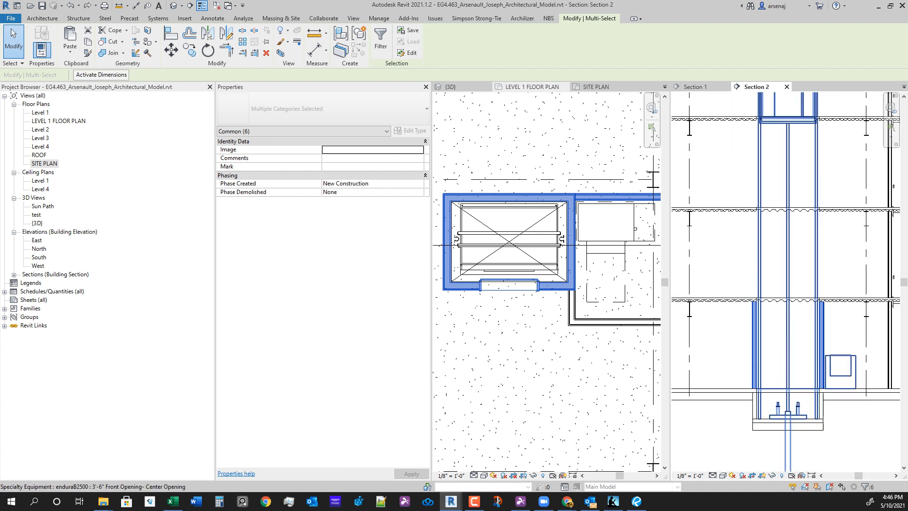
scroll(803, 377, down, 2)
scroll(558, 284, down, 2)
middle_drag(558, 283, 537, 335)
scroll(571, 263, up, 2)
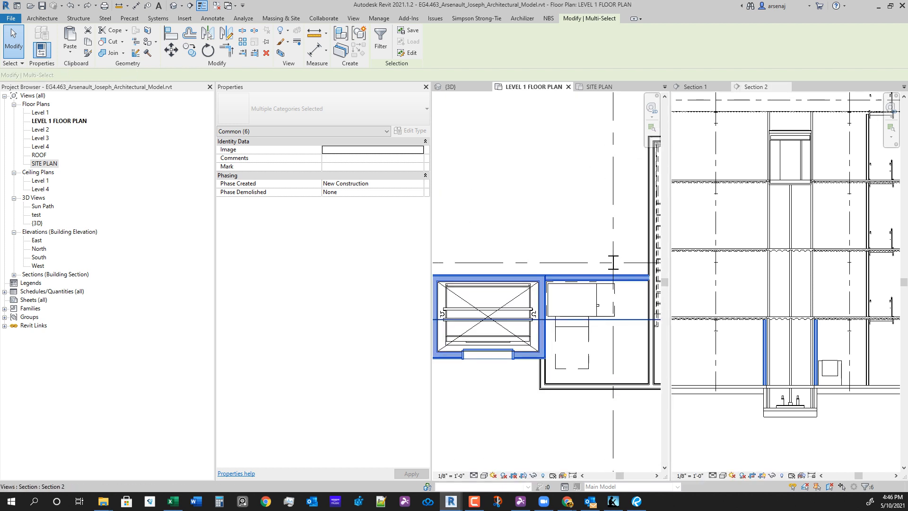
shift+click(581, 272)
scroll(625, 336, down, 2)
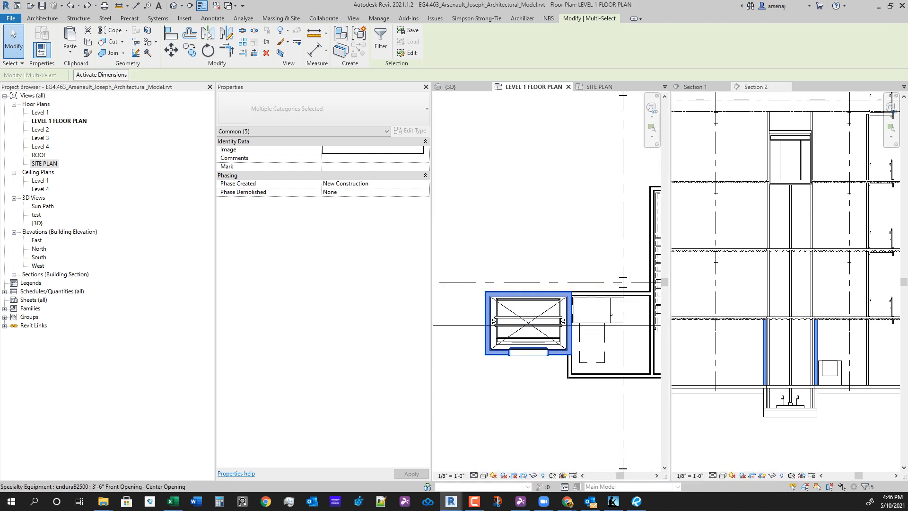
Add the four shaft walls and the elevator entrance between grids 3 and 4 to the selection.
scroll(533, 368, down, 2)
scroll(533, 367, down, 2)
middle_drag(533, 367, 804, 345)
scroll(543, 375, up, 9)
scroll(520, 376, down, 8)
scroll(554, 352, up, 5)
scroll(506, 337, up, 2)
key(Tab)
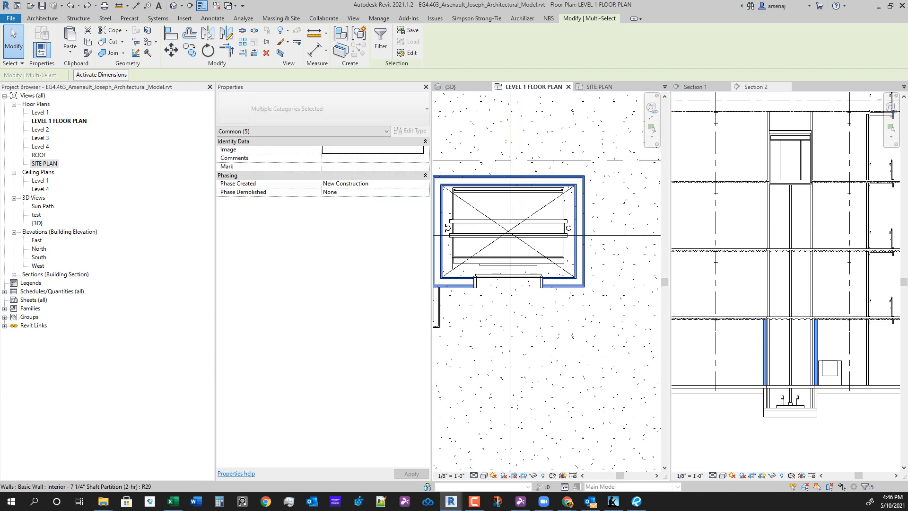
ctrl+click(559, 283)
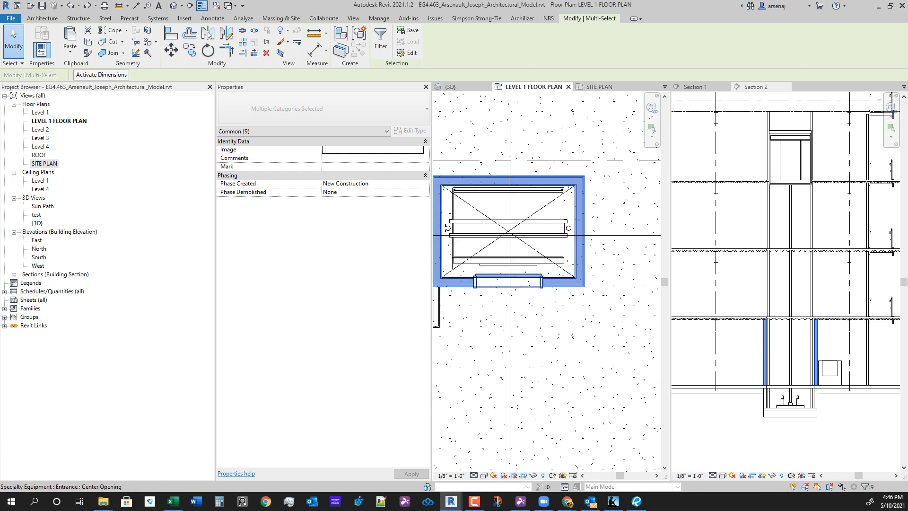
scroll(524, 320, down, 3)
mouse_move(525, 320)
middle_down()
mouse_move(435, 326)
mouse_move(478, 331)
middle_up()
scroll(478, 330, down, 2)
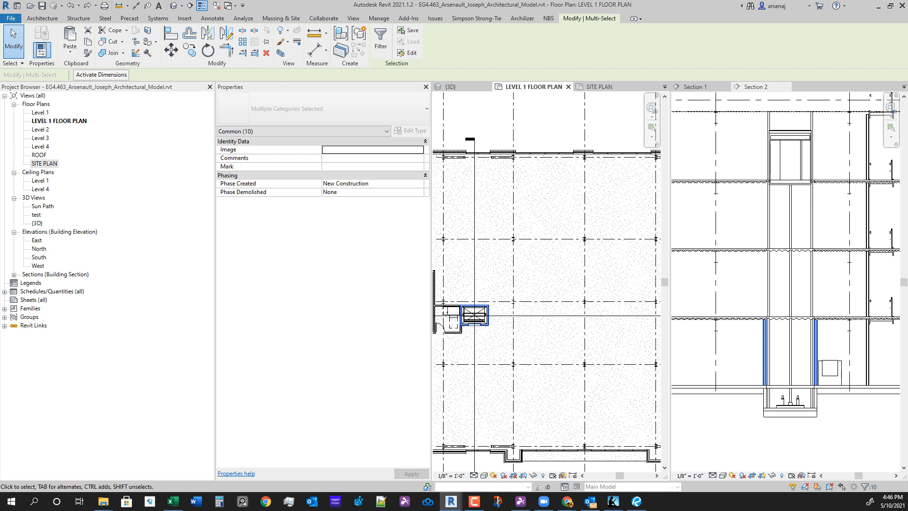
scroll(470, 340, down, 1)
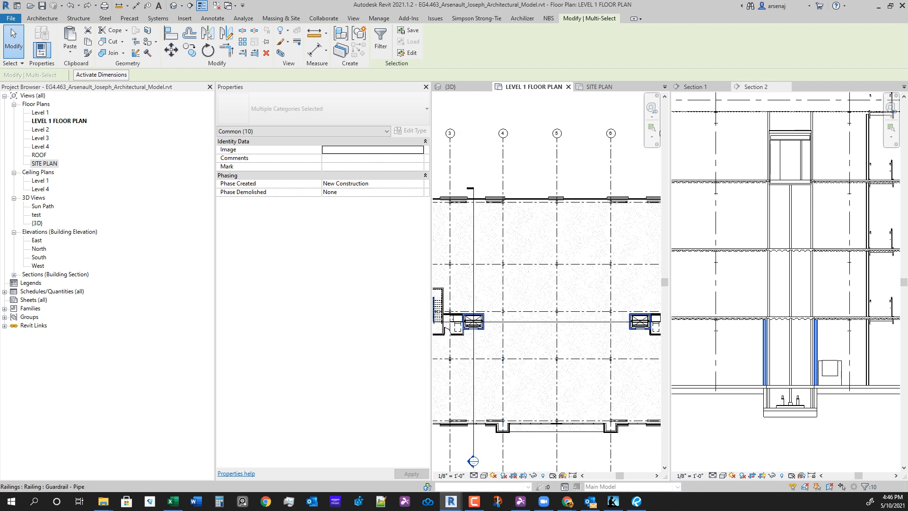
Paste the copied shaft walls and elevator entrances aligned to Level 2, Level 3 and Level 4.
click(70, 47)
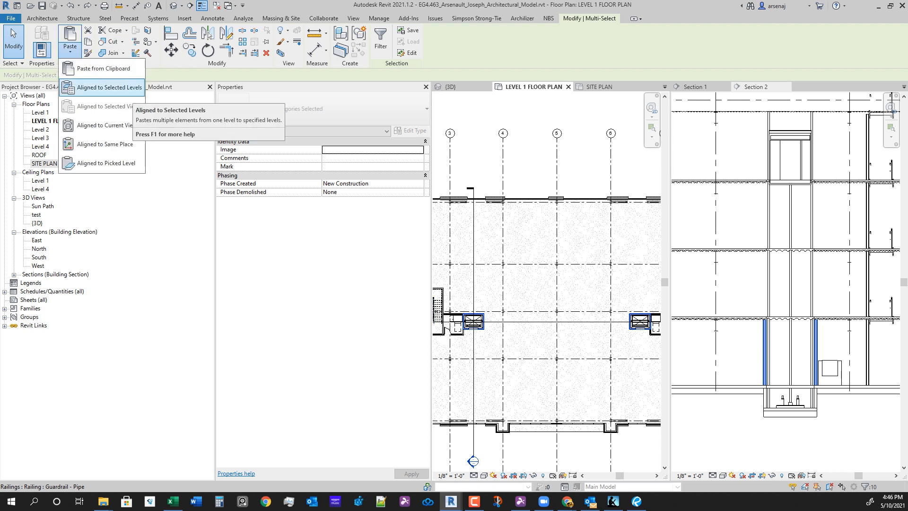
click(104, 87)
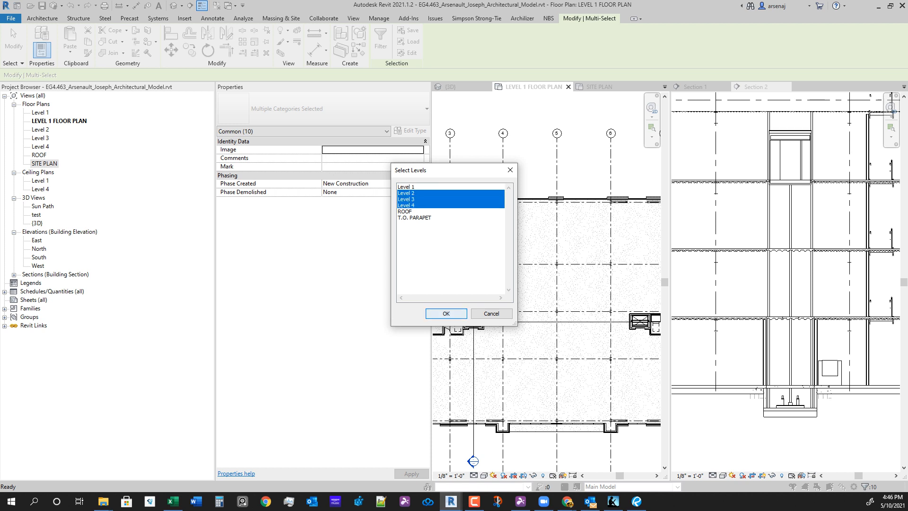
click(445, 314)
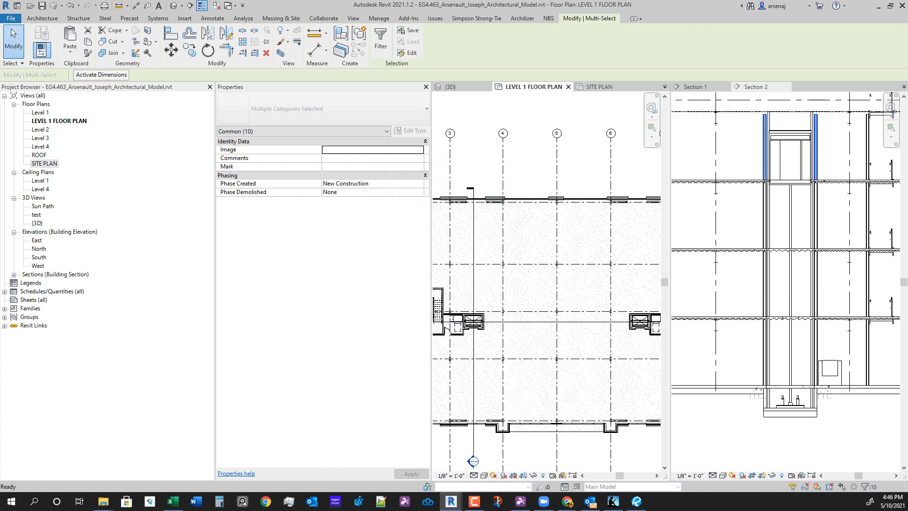
Examine the pasted shaft walls around both elevators in Section 2, including where they meet the floors and roof.
scroll(830, 369, up, 1)
middle_drag(830, 369, 817, 452)
scroll(818, 451, down, 3)
scroll(833, 358, up, 5)
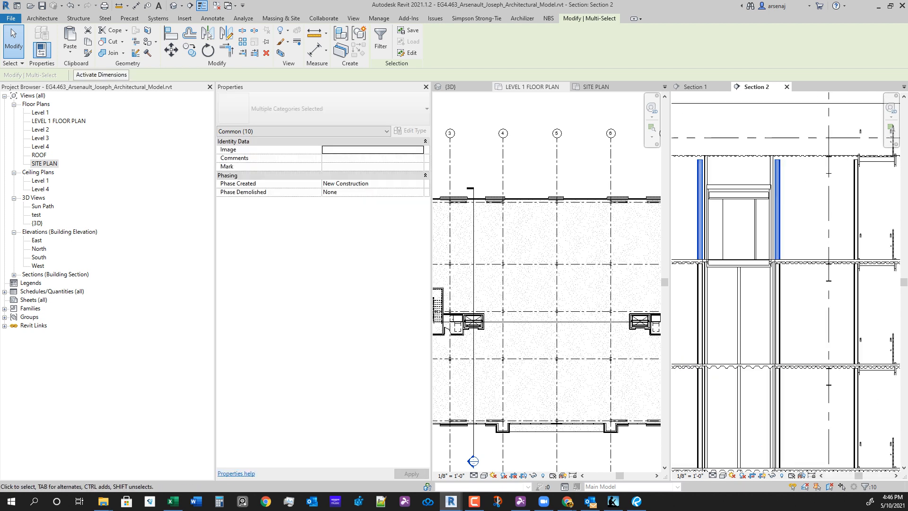
middle_drag(834, 358, 843, 362)
scroll(836, 359, up, 2)
scroll(794, 366, down, 3)
scroll(793, 339, up, 4)
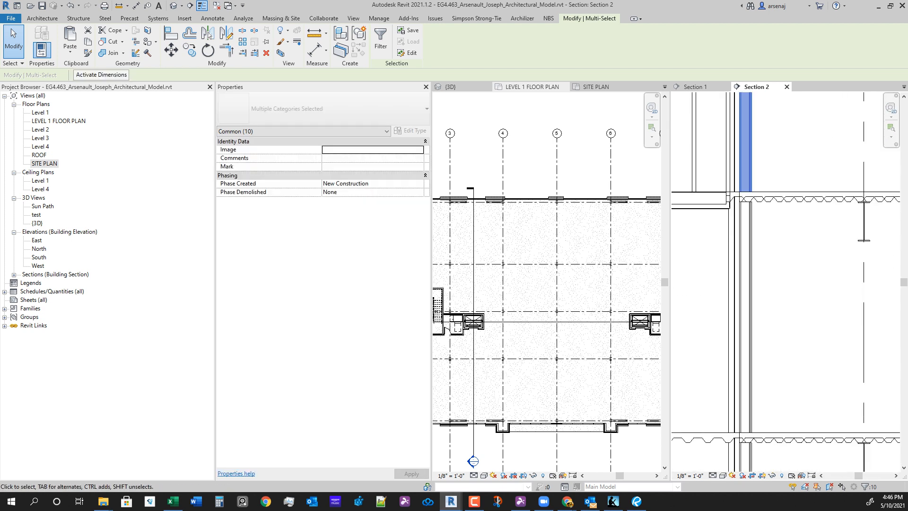
scroll(807, 302, down, 2)
scroll(814, 307, down, 2)
middle_drag(814, 307, 834, 268)
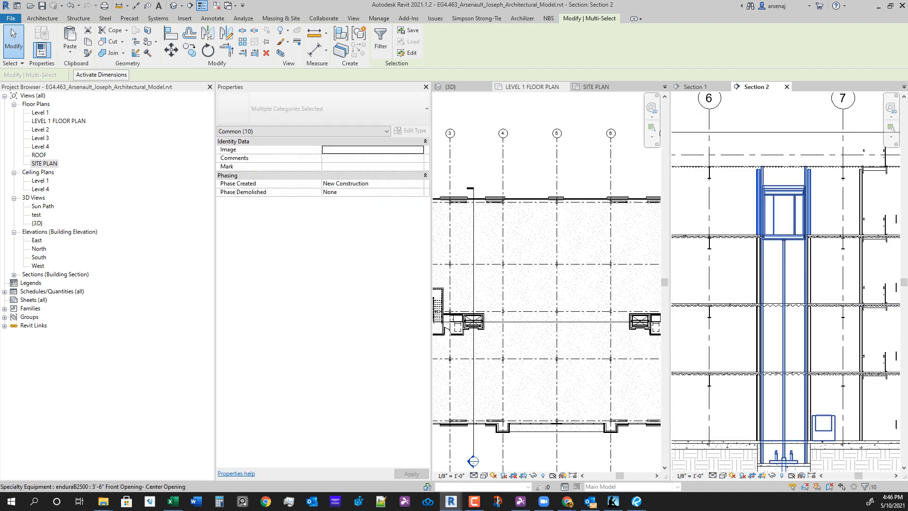
scroll(798, 331, down, 1)
middle_drag(797, 330, 893, 339)
scroll(894, 338, down, 1)
scroll(851, 350, down, 1)
middle_drag(803, 341, 827, 342)
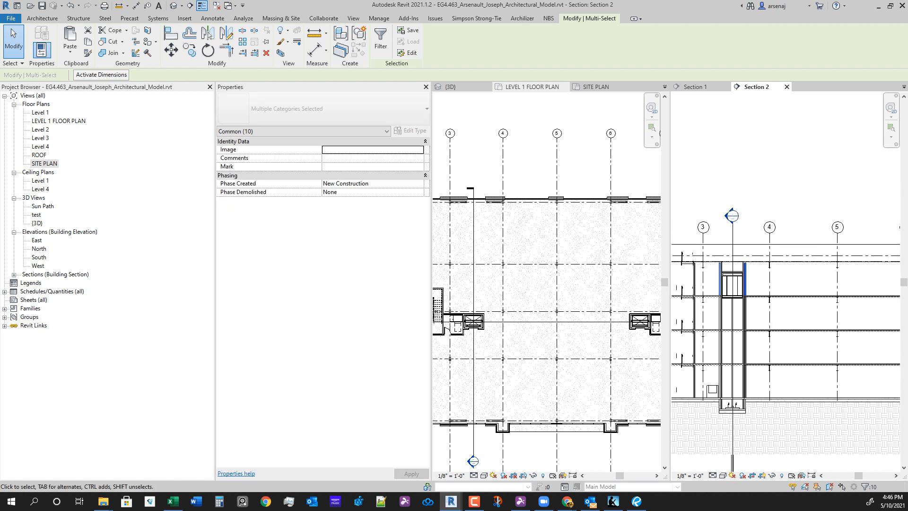
Open the Level 4 floor plan and select the four shaft walls around the elevator between grids 6 and 7.
click(562, 297)
mouse_move(563, 312)
middle_down()
mouse_move(525, 322)
mouse_move(549, 304)
middle_up()
double_click(40, 147)
scroll(591, 341, up, 8)
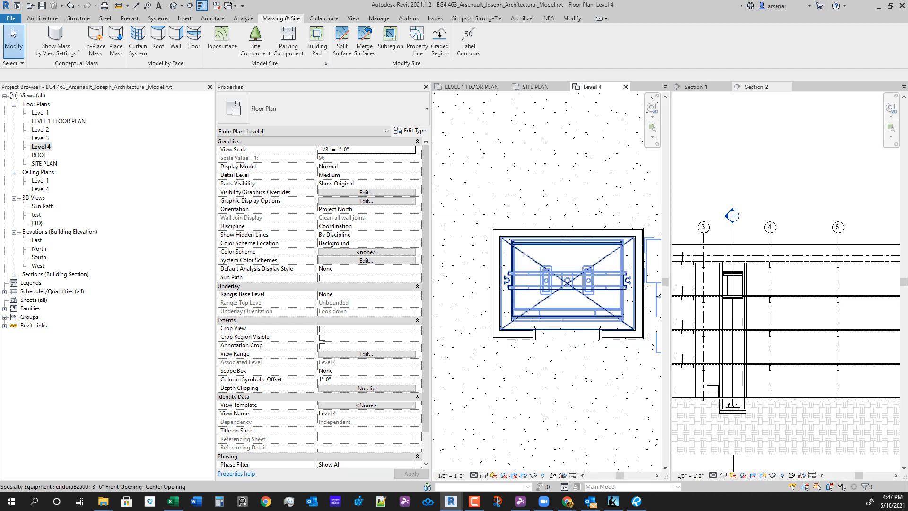
key(Tab)
click(638, 302)
scroll(638, 312, down, 4)
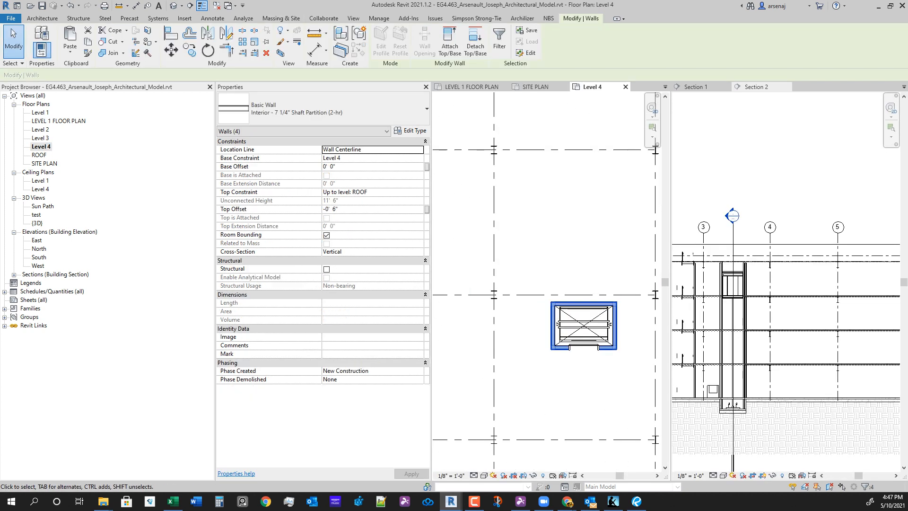
Add the four Level 4 shaft walls around the elevator between grids 3 and 4 to the selection.
middle_drag(510, 312, 638, 298)
middle_drag(440, 303, 533, 295)
middle_drag(468, 296, 553, 295)
scroll(553, 295, up, 2)
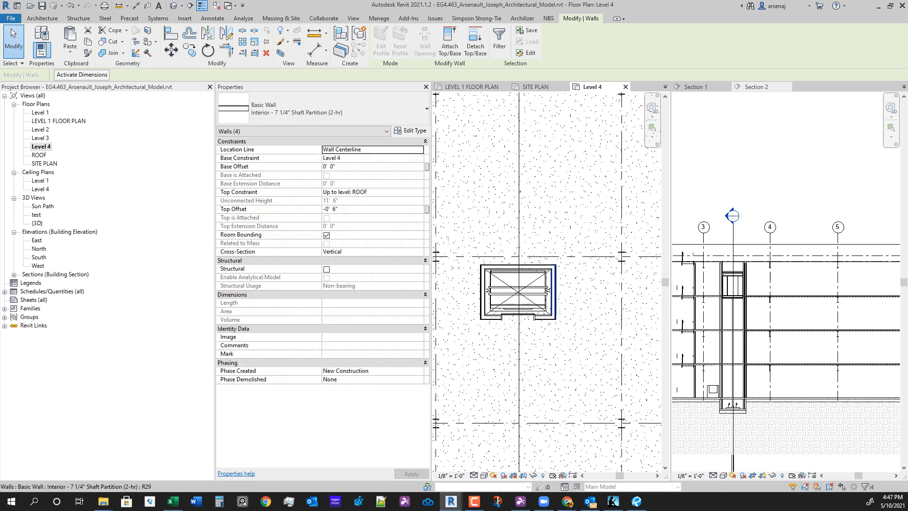
key(Tab)
click(552, 291)
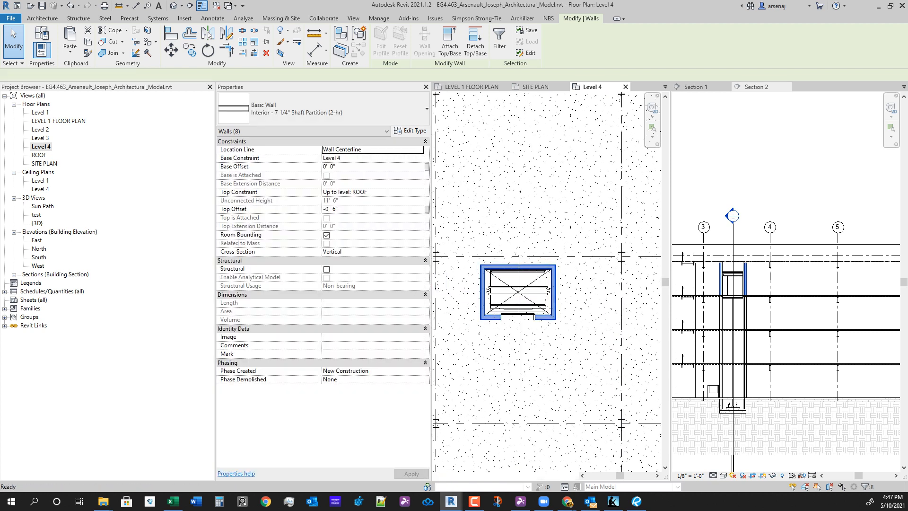
Set the top offset of the eight Level 4 shaft walls to -0' 1 1/2" and check their tops in Section 2.
scroll(721, 281, up, 3)
scroll(715, 254, up, 3)
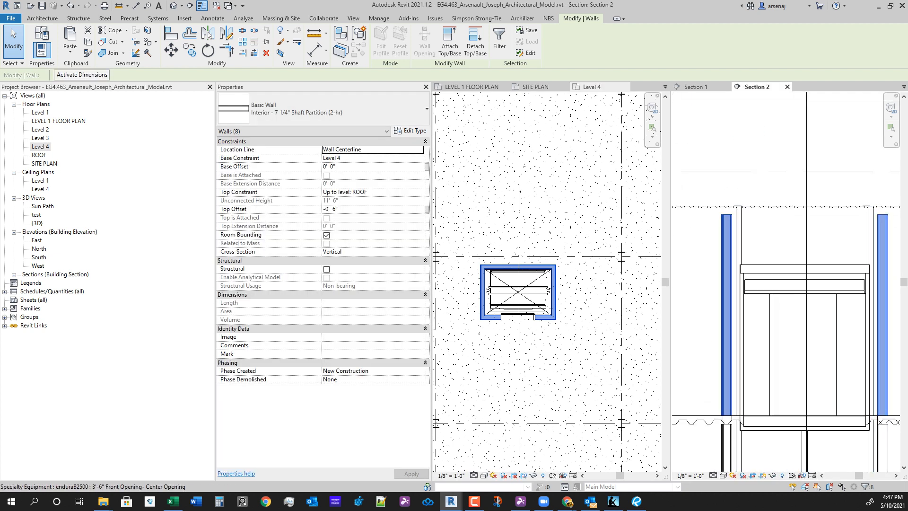
middle_drag(804, 283, 771, 278)
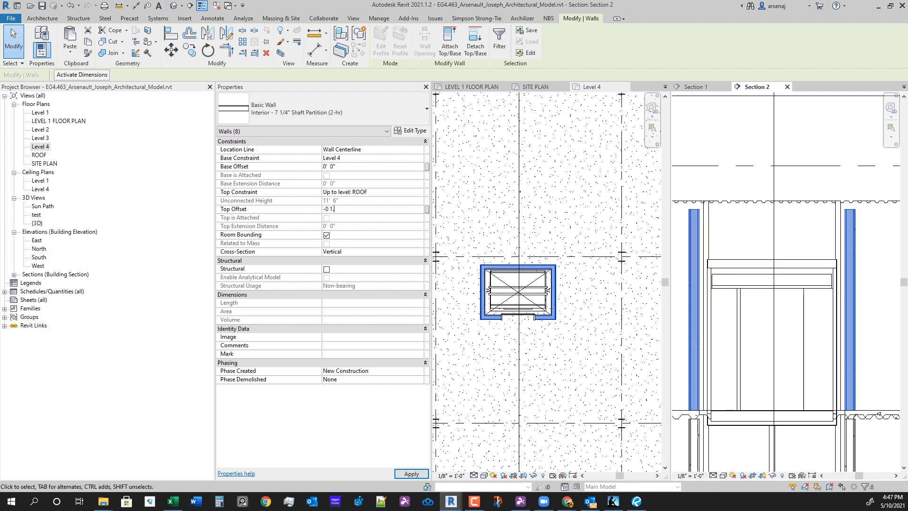
key(Return)
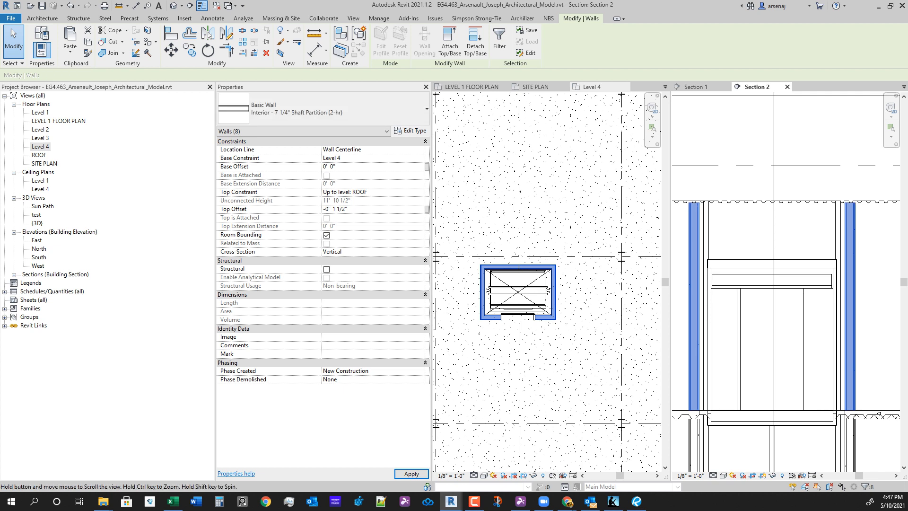
middle_drag(715, 241, 713, 237)
scroll(713, 235, up, 3)
scroll(719, 213, down, 2)
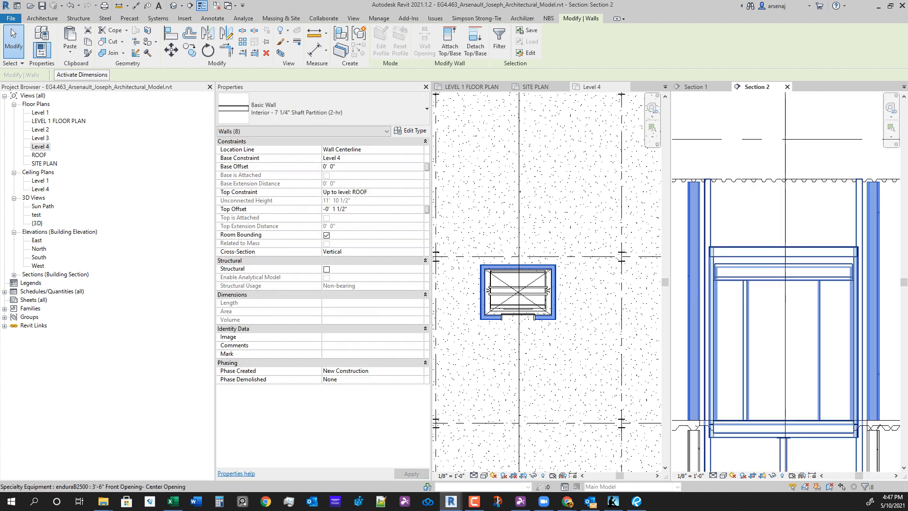
scroll(731, 231, down, 2)
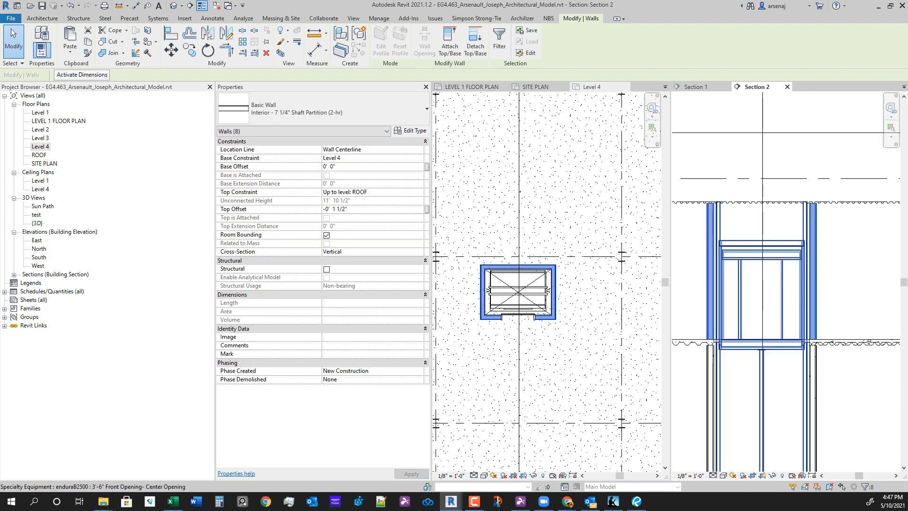
scroll(770, 288, down, 4)
Open Section 1 and examine the selected Level 4 shaft walls where they meet the roof.
click(696, 87)
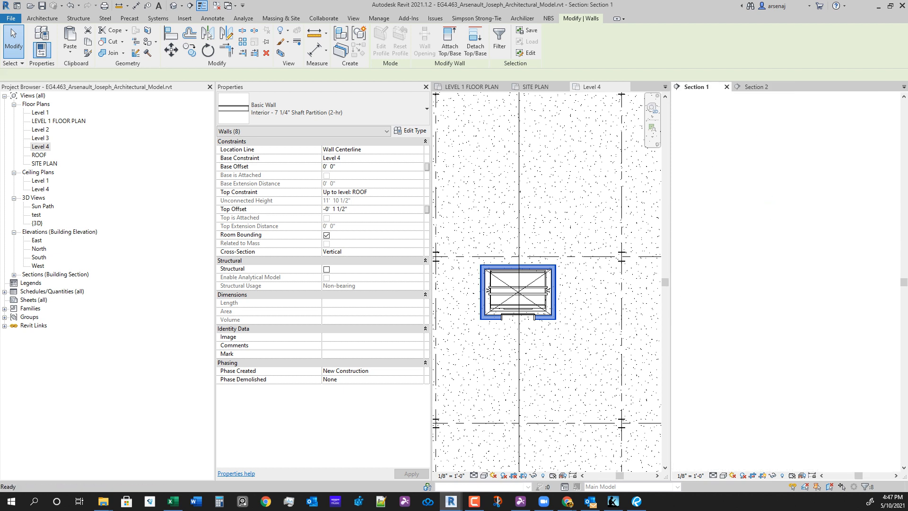
scroll(791, 198, up, 5)
scroll(796, 185, up, 2)
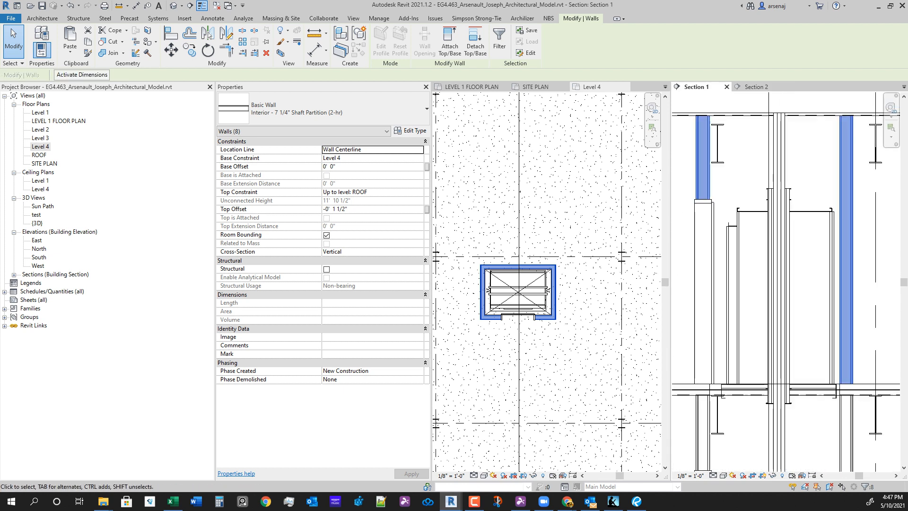
Examine the elevator and its shaft walls in Section 1 from the roof down to the pit.
middle_drag(796, 185, 796, 244)
click(792, 247)
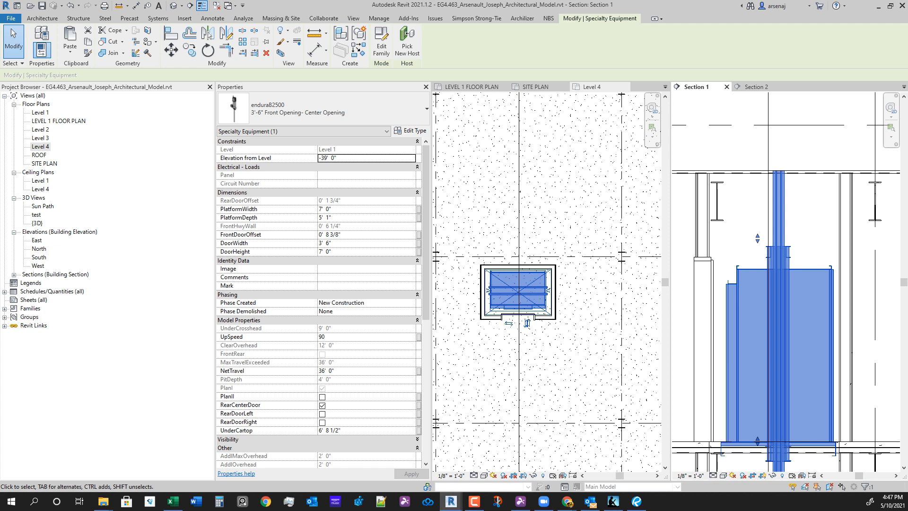
key(Escape)
scroll(569, 269, down, 2)
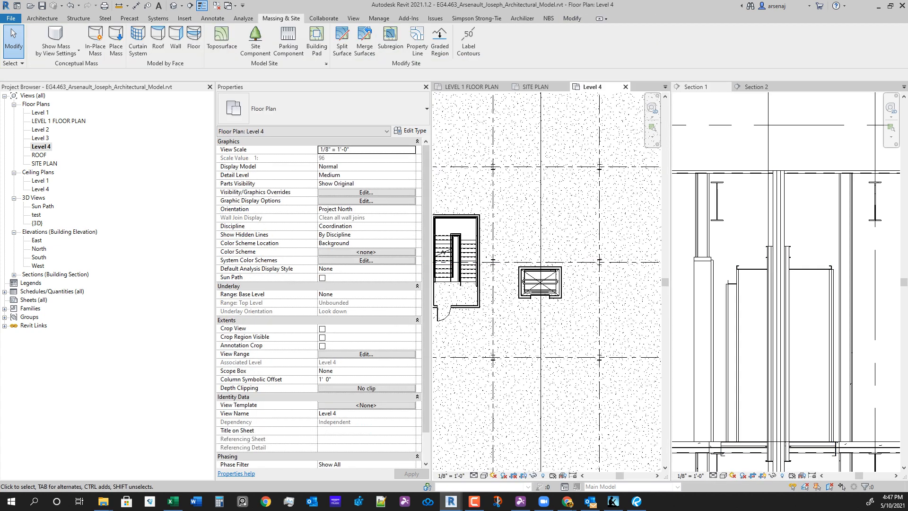
scroll(794, 303, down, 2)
middle_drag(794, 302, 763, 151)
scroll(803, 264, down, 4)
scroll(756, 401, up, 2)
middle_drag(756, 402, 756, 336)
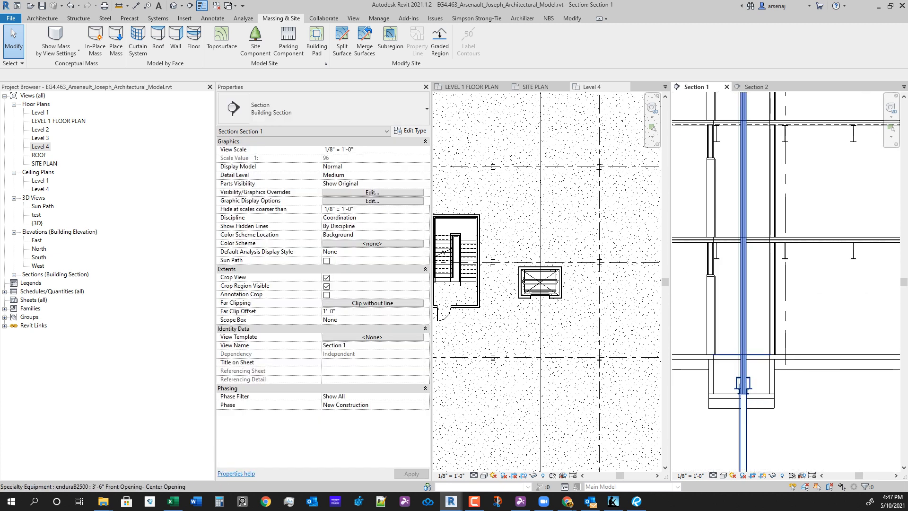
scroll(758, 402, down, 1)
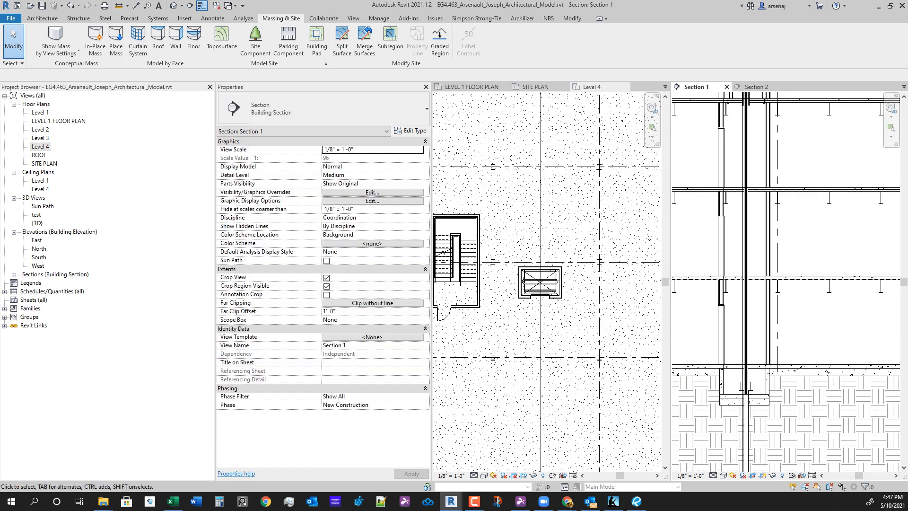
scroll(690, 297, up, 2)
scroll(785, 282, down, 5)
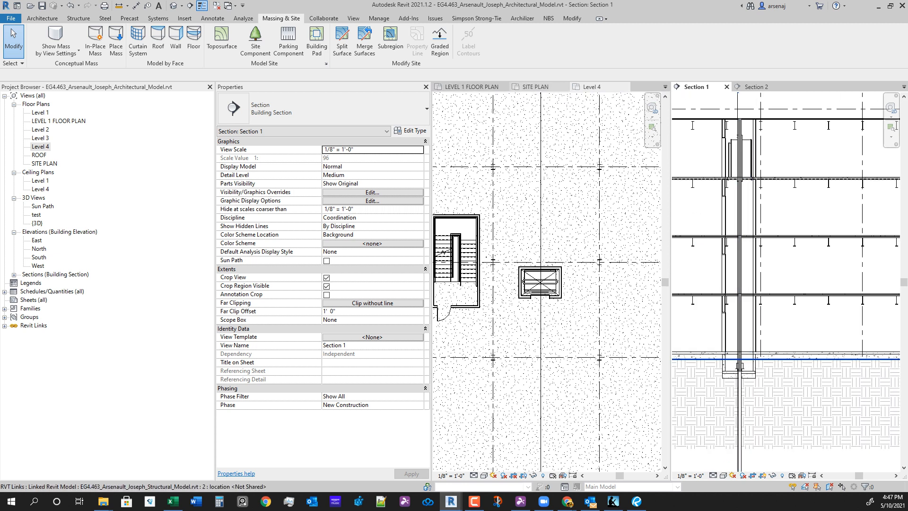
Close the Level 4 and SITE PLAN views and switch to the {3D} view.
click(625, 87)
click(626, 87)
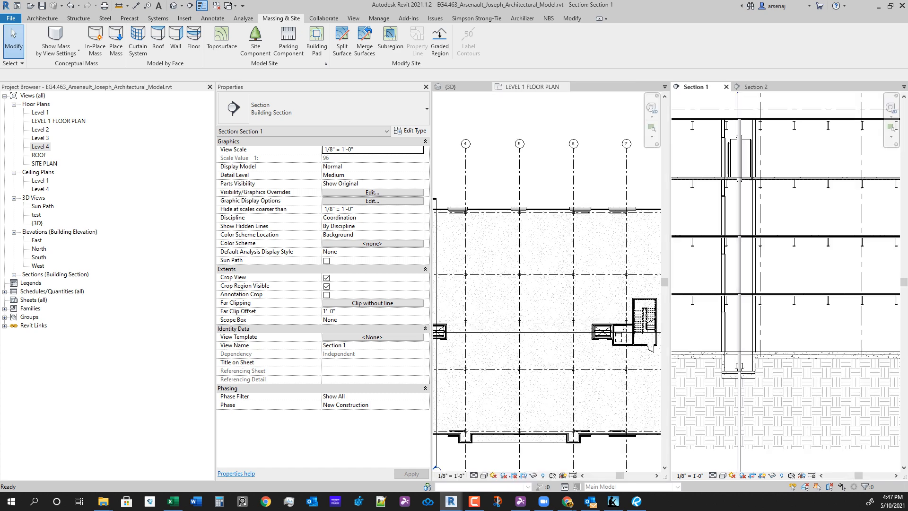
click(457, 87)
scroll(597, 312, down, 3)
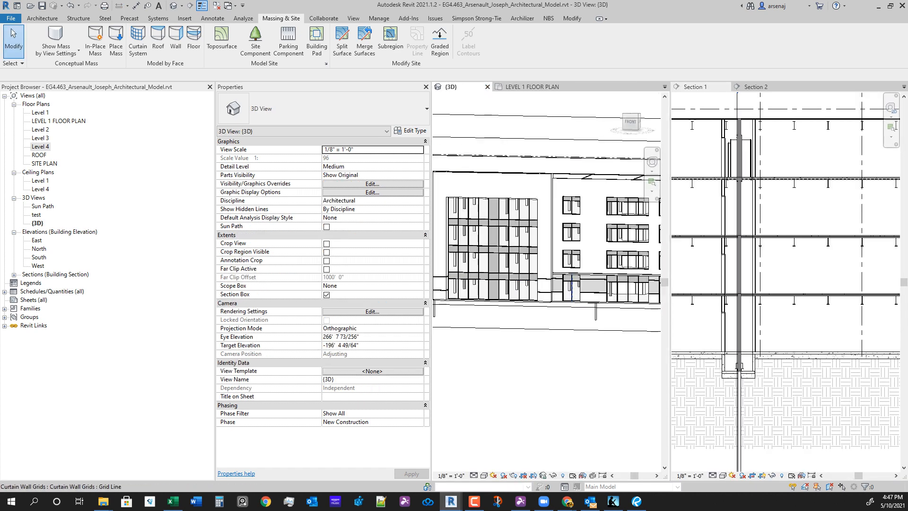
Orbit the 3D view to an angled view of the building and set its discipline to Coordination.
shift+middle_drag(598, 312, 569, 346)
click(418, 201)
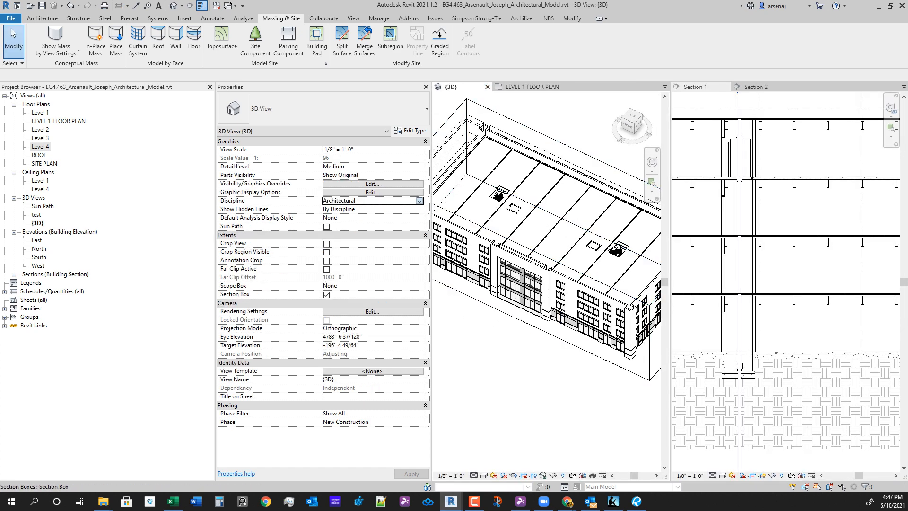
click(355, 244)
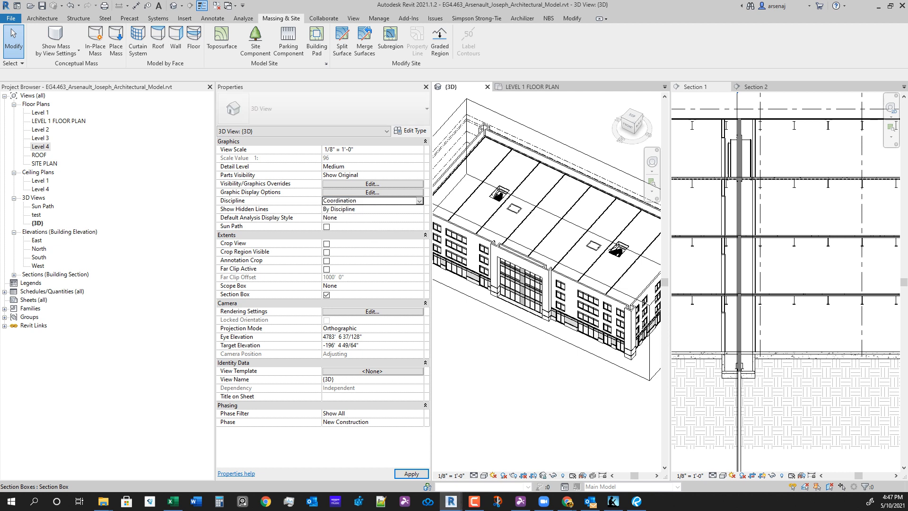
scroll(548, 303, down, 1)
middle_drag(549, 303, 566, 272)
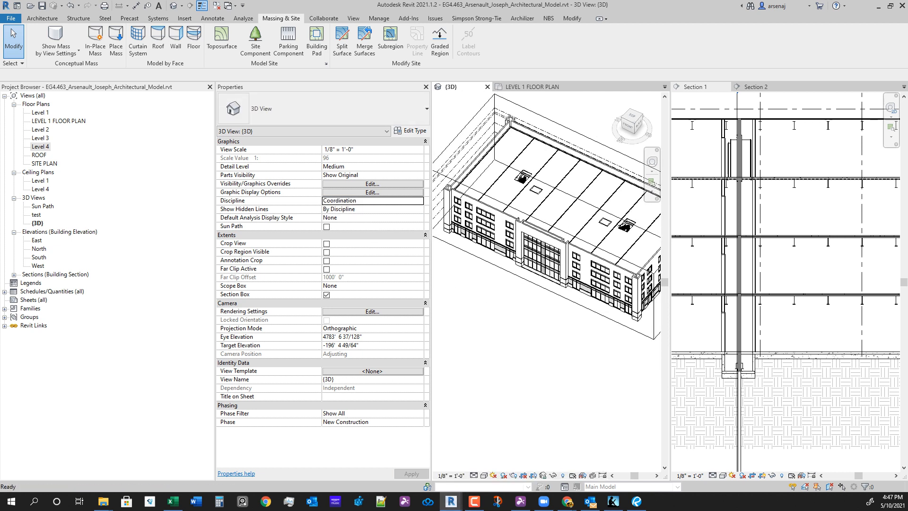
Reveal the hidden elements in the 3D view and unhide the topography category.
click(563, 476)
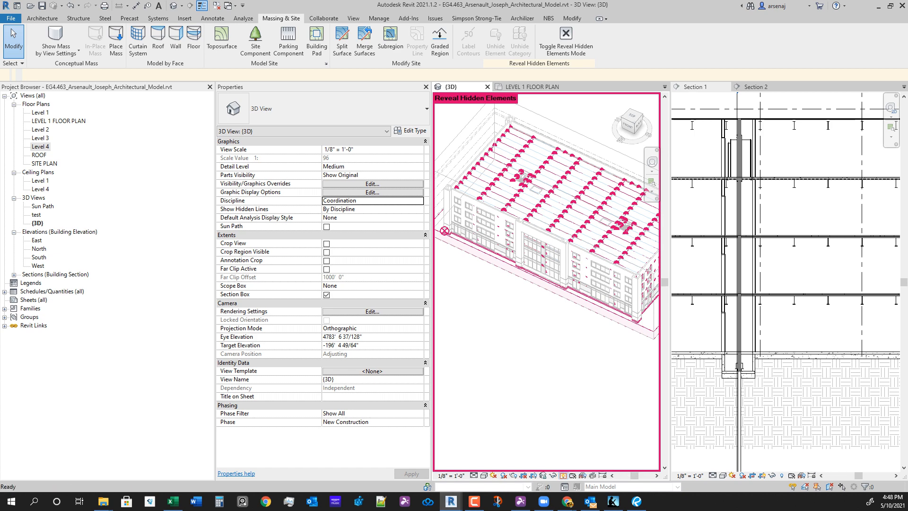
click(563, 476)
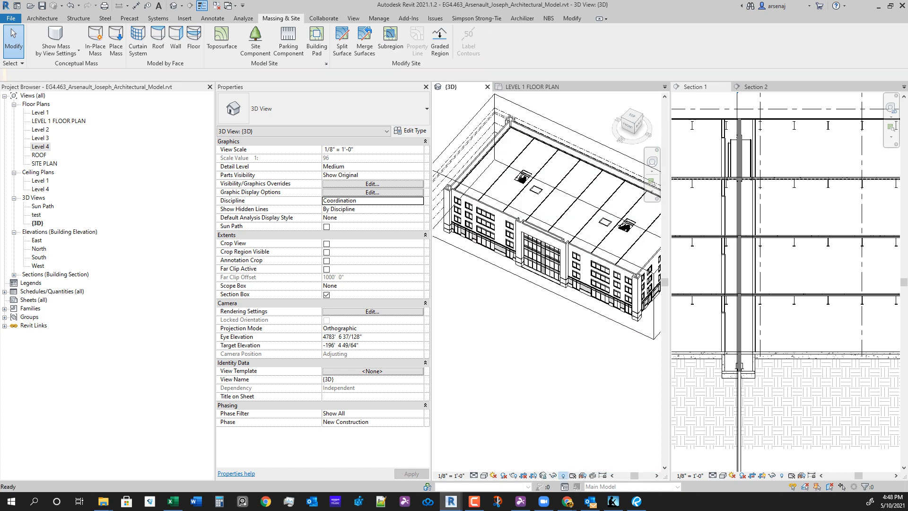
click(563, 475)
middle_drag(444, 225, 528, 262)
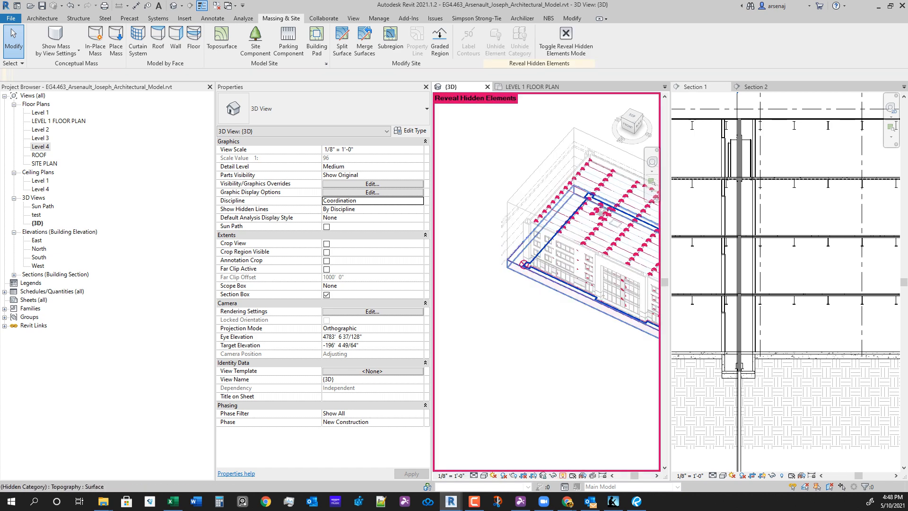
scroll(528, 262, up, 2)
right_click(516, 267)
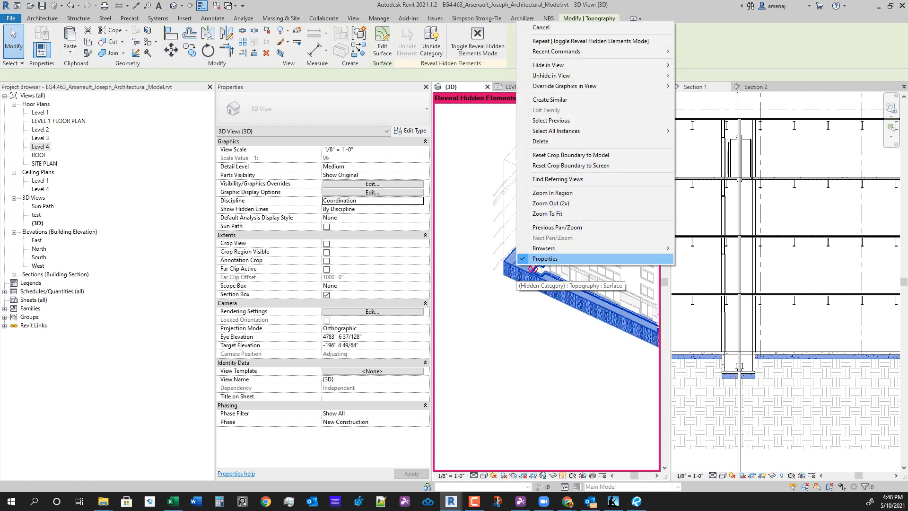
mouse_move(591, 65)
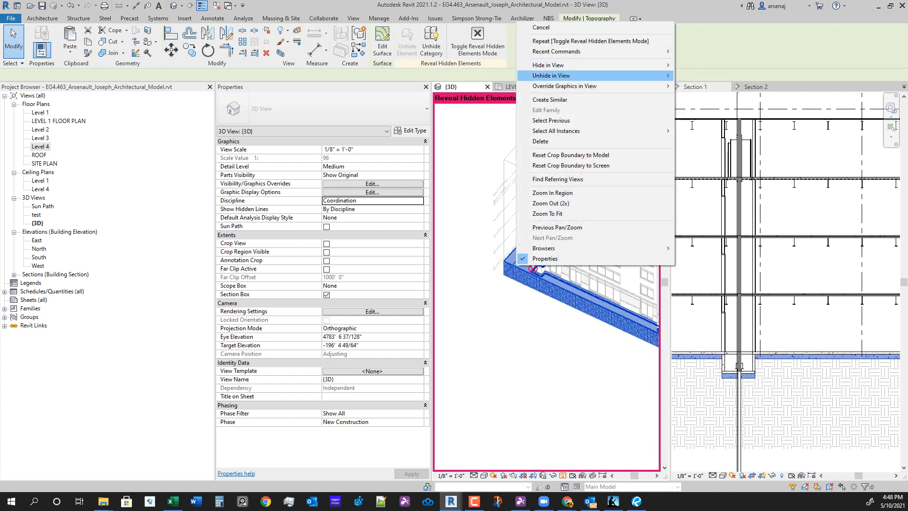
click(699, 87)
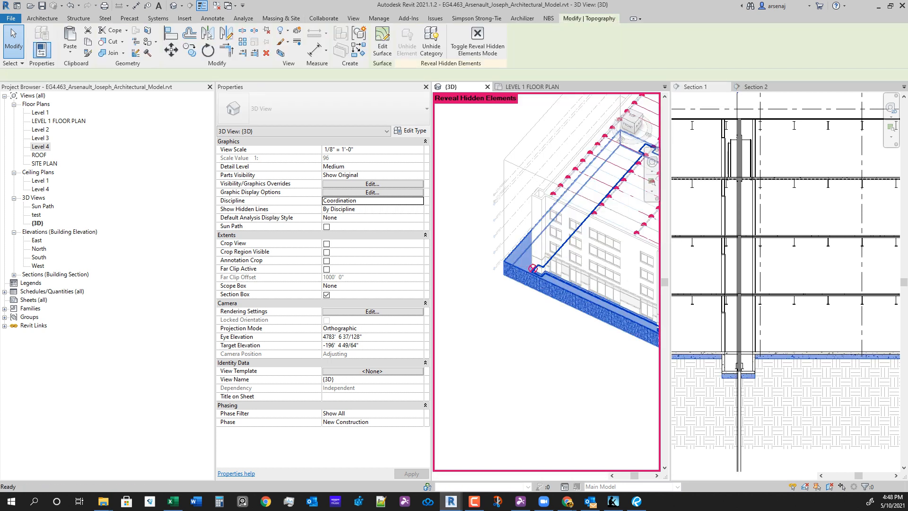
Check the unhidden topography around the building, clear its selection and leave Reveal Hidden Elements mode.
middle_drag(556, 361, 511, 312)
scroll(511, 312, down, 3)
middle_drag(592, 279, 571, 249)
scroll(571, 248, up, 1)
key(Escape)
right_click(570, 321)
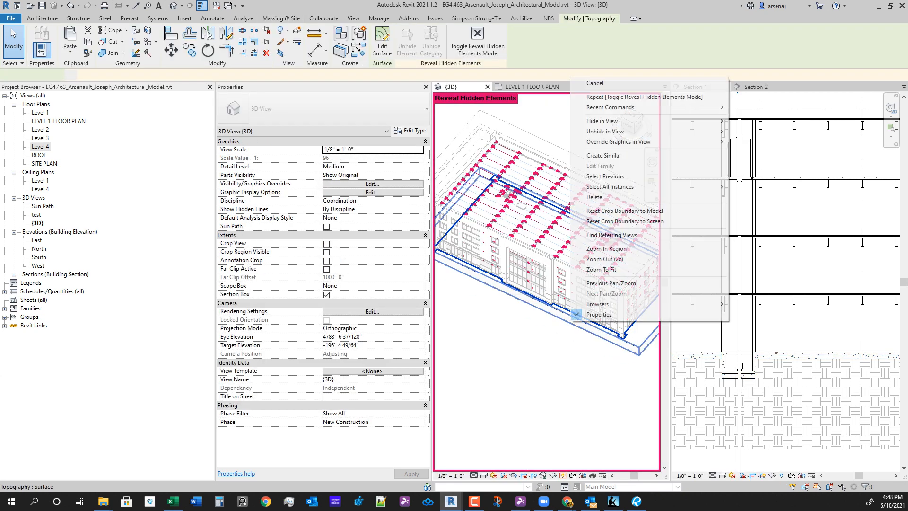
mouse_move(605, 121)
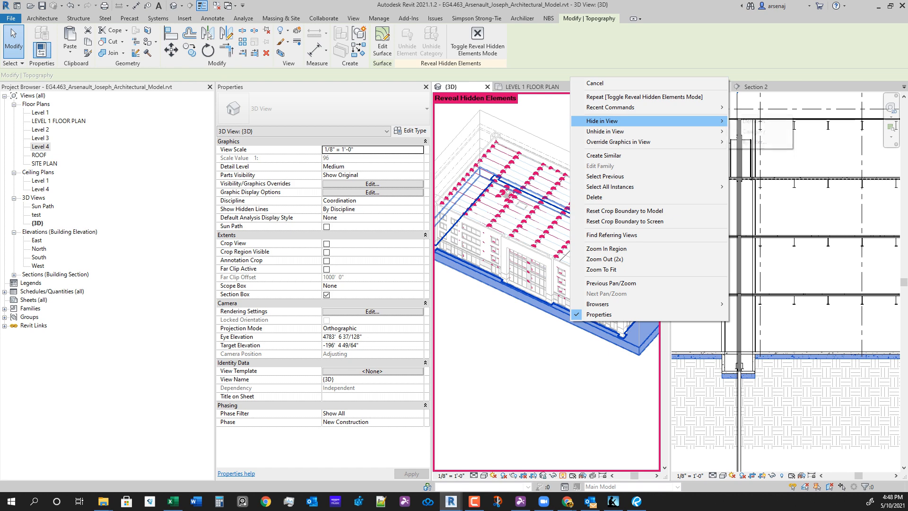
click(548, 354)
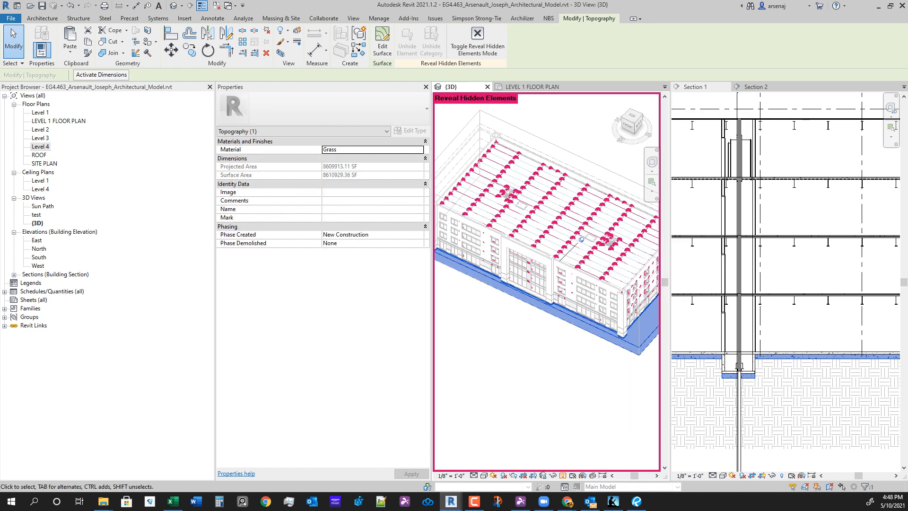
scroll(549, 354, down, 3)
key(Escape)
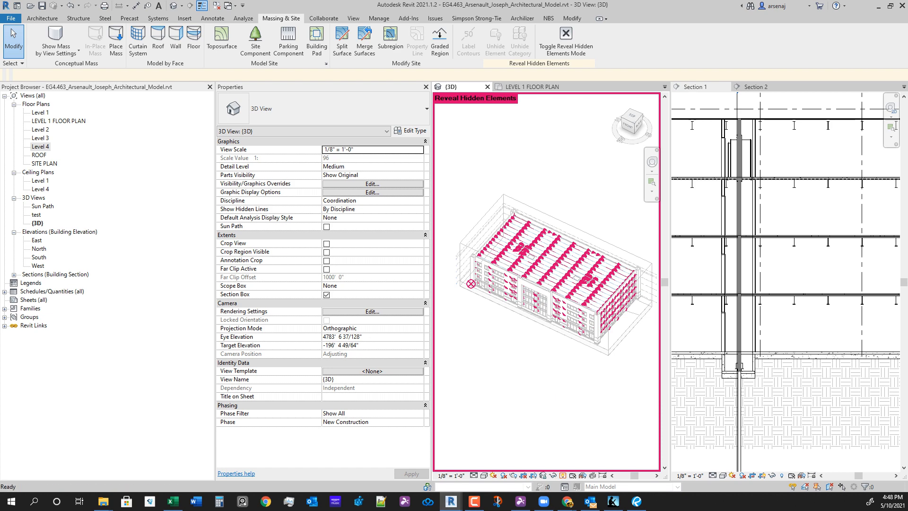
click(563, 476)
Look down on the roof in the 3D view and try to window-select one elevator shaft.
scroll(534, 369, up, 4)
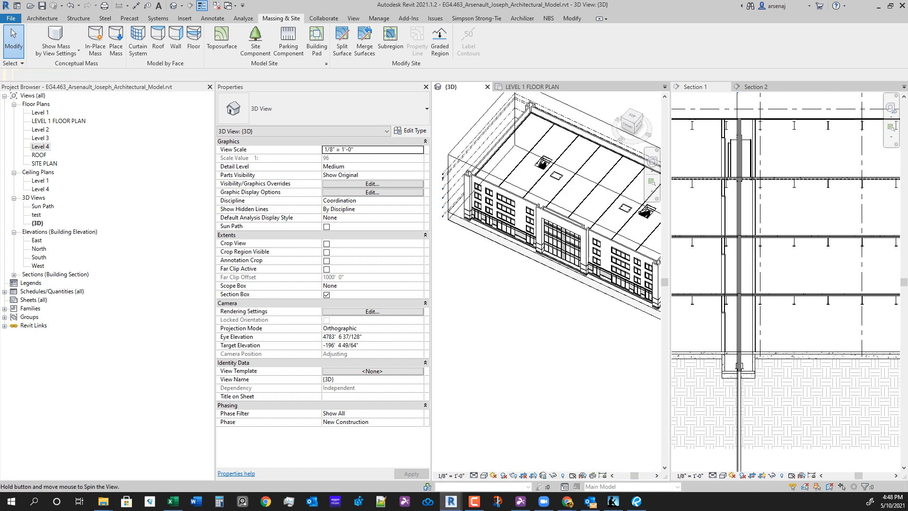
shift+middle_drag(548, 350, 515, 367)
scroll(554, 175, up, 4)
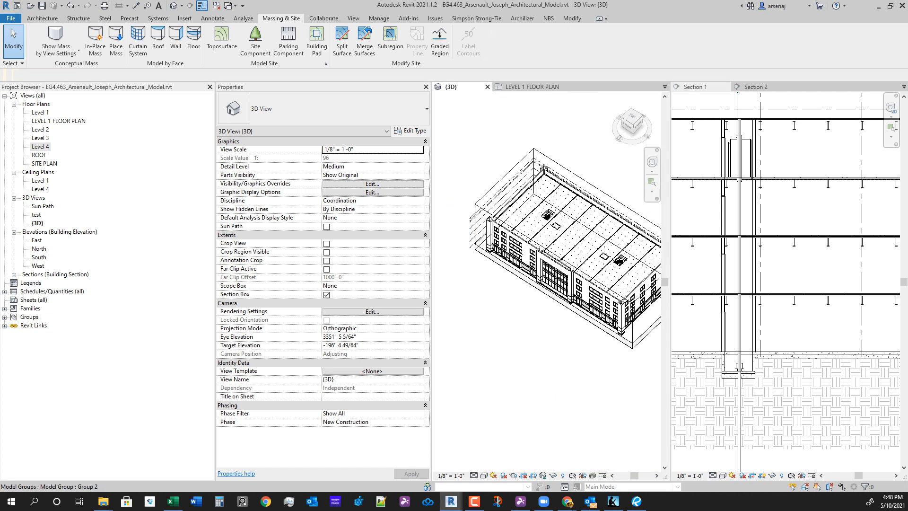
scroll(543, 231, down, 5)
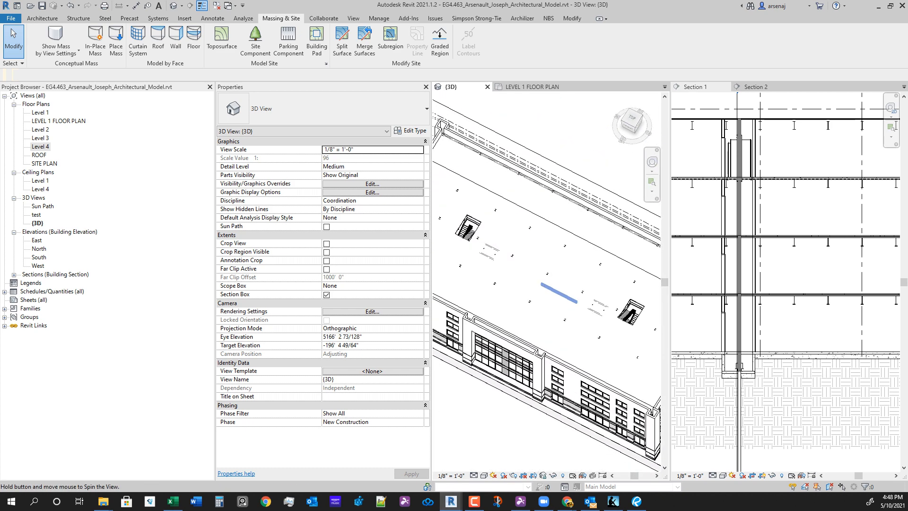
shift+middle_drag(510, 279, 548, 300)
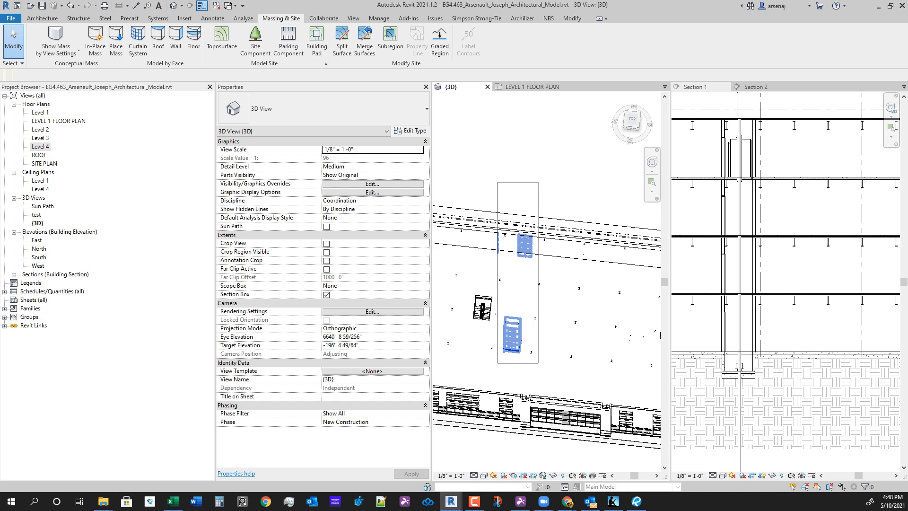
scroll(540, 256, down, 2)
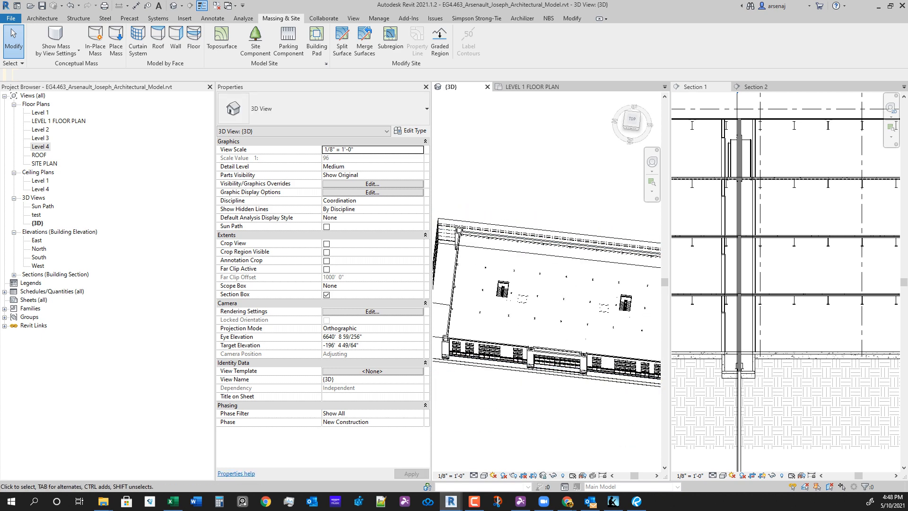
Select the elevator between grids 3 and 4 with its shaft walls in the Level 1 floor plan and isolate them in 3D with a Selection Box.
click(532, 87)
middle_drag(464, 359, 534, 336)
scroll(497, 286, up, 5)
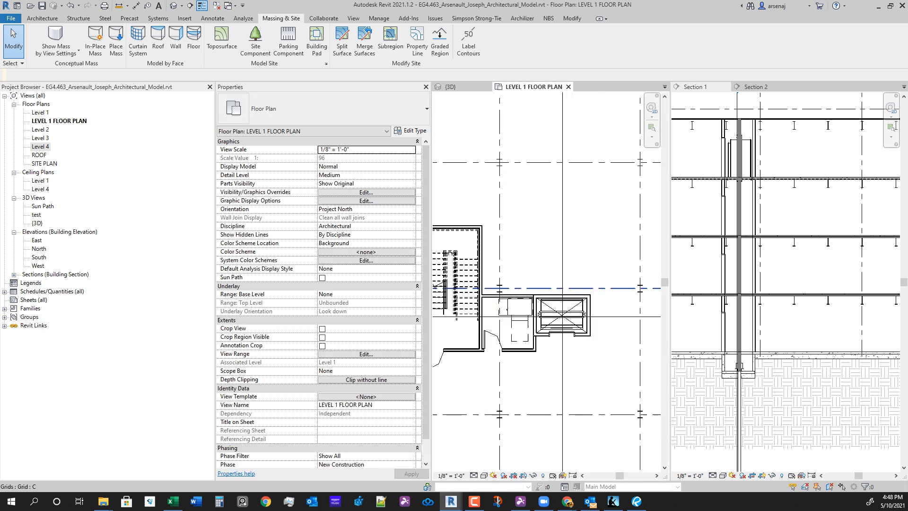
scroll(506, 291, up, 1)
drag(519, 253, 617, 369)
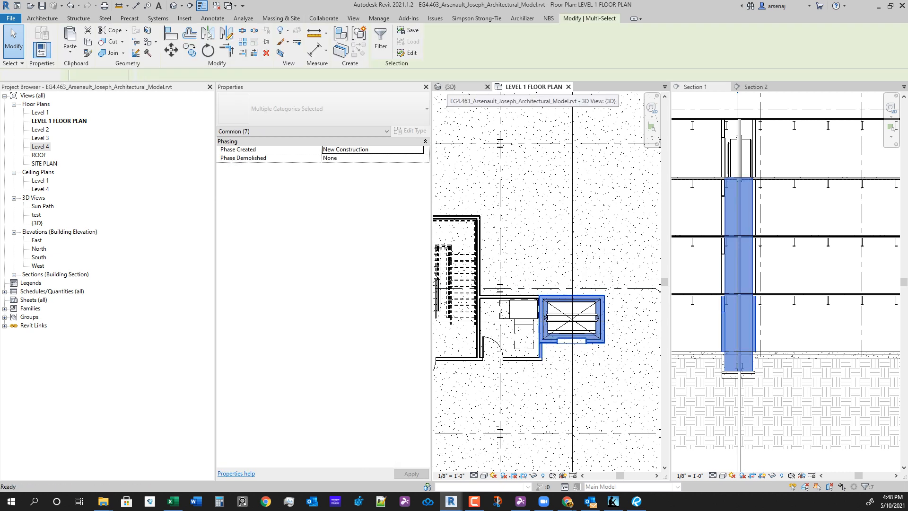
click(450, 87)
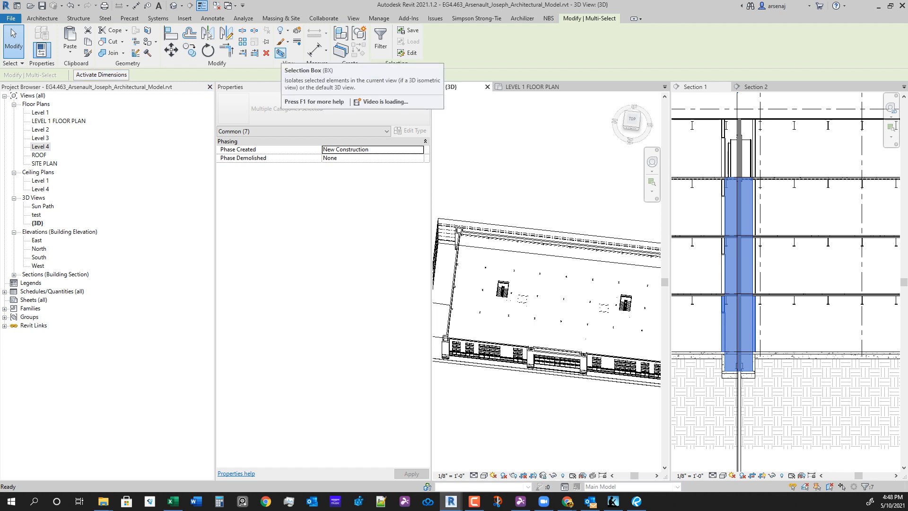
key(b)
key(x)
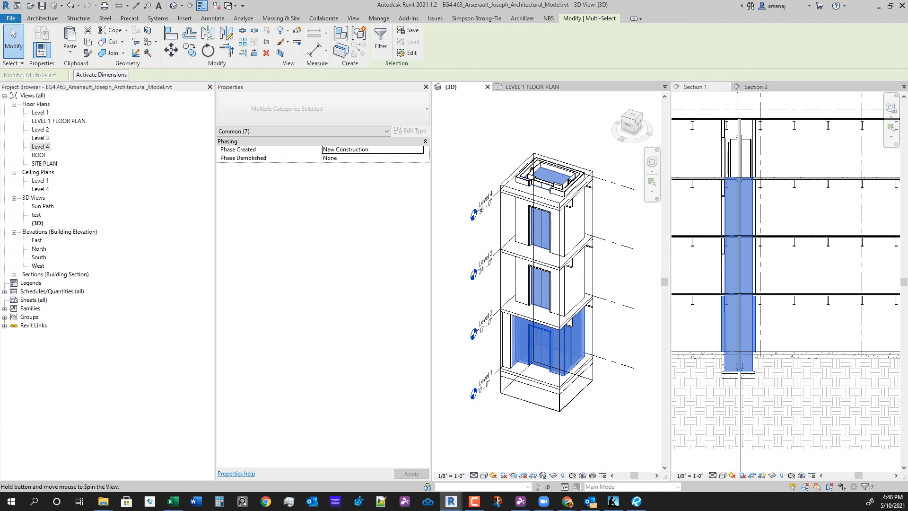
key(Escape)
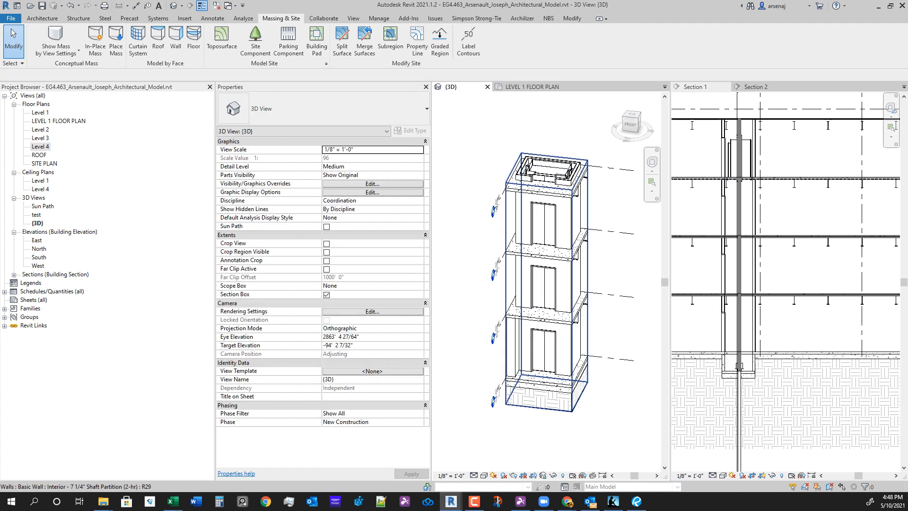
Extend the section box upward past the roof and the T.O. PARAPET level.
click(587, 203)
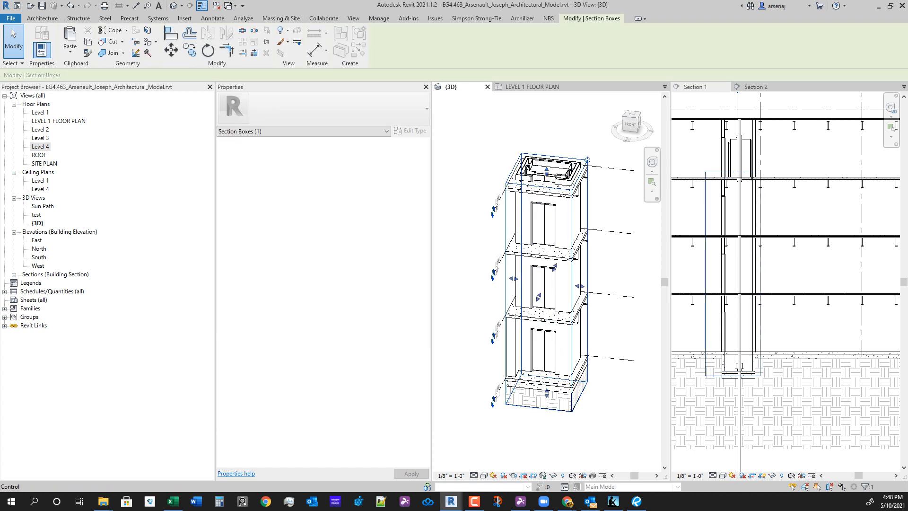
drag(546, 169, 546, 107)
middle_drag(547, 107, 539, 172)
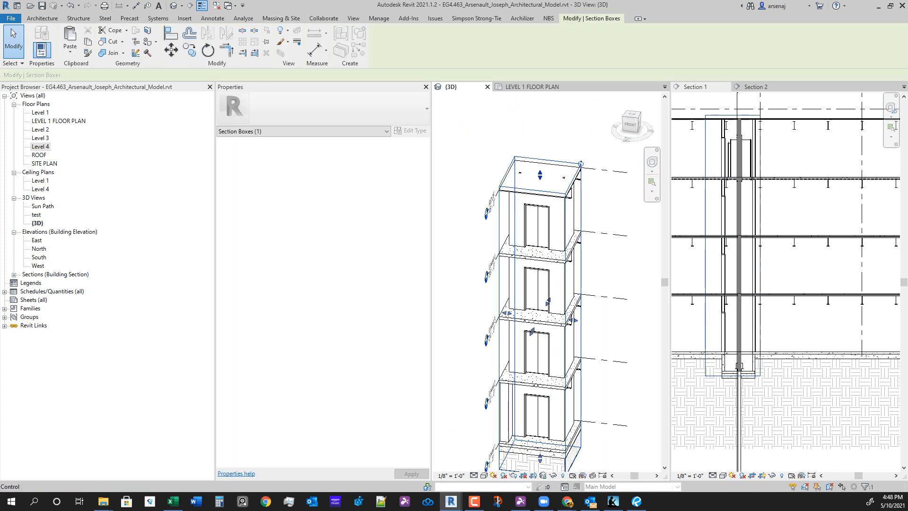
drag(539, 172, 540, 159)
scroll(584, 308, down, 1)
Pull the section box's right-hand face inward to cut through the elevator shaft and inspect the pit at its base.
shift+middle_drag(584, 308, 515, 298)
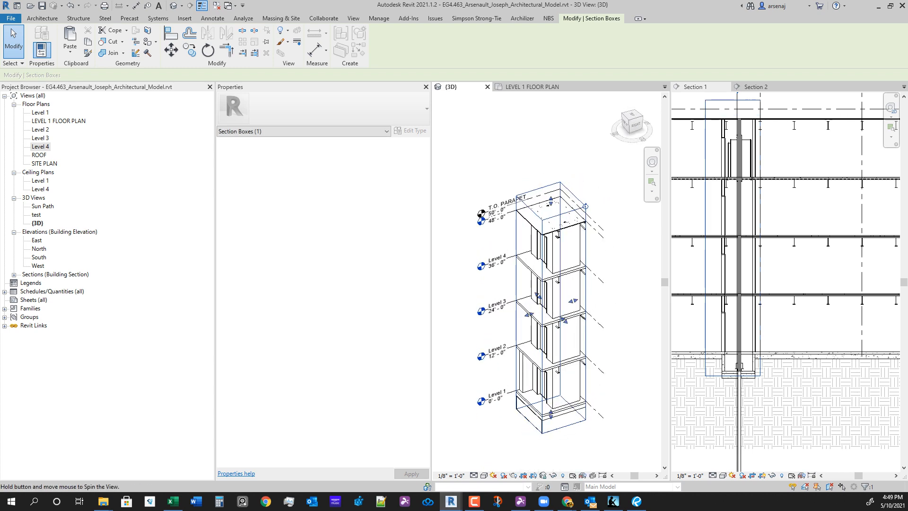
scroll(543, 298, up, 3)
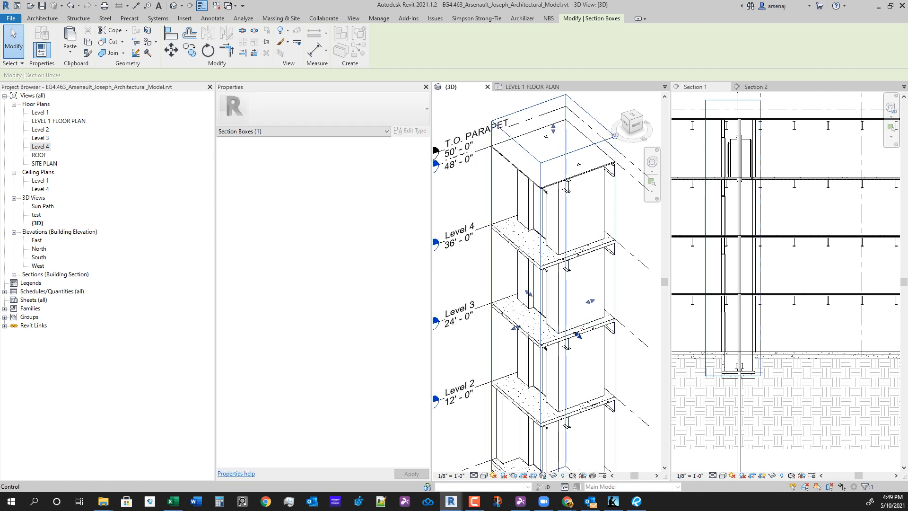
drag(578, 335, 553, 314)
shift+middle_drag(553, 314, 509, 282)
shift+middle_drag(491, 237, 563, 347)
middle_drag(563, 347, 523, 208)
middle_drag(524, 326, 524, 243)
shift+middle_drag(524, 244, 551, 241)
scroll(544, 374, up, 6)
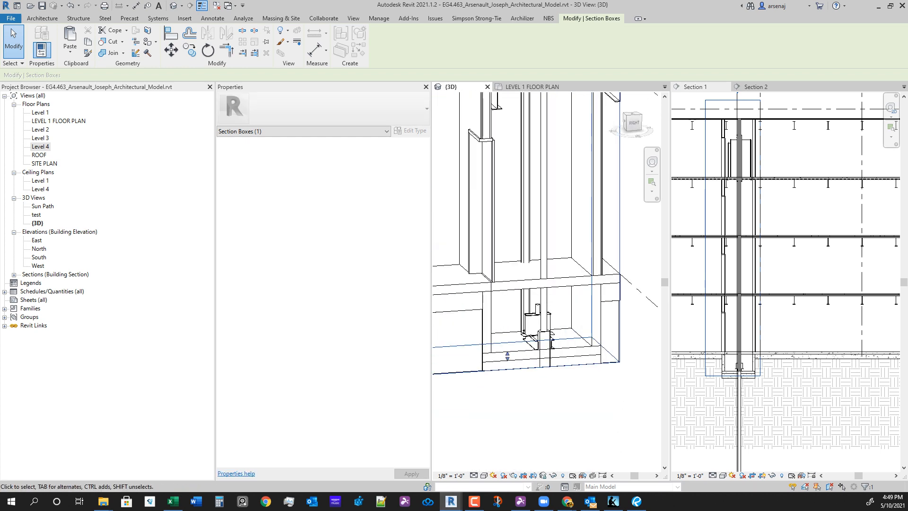
Examine the pit and the elevator equipment at the base of the sectioned shaft from several angles, leaving nothing selected.
shift+middle_drag(543, 326, 539, 368)
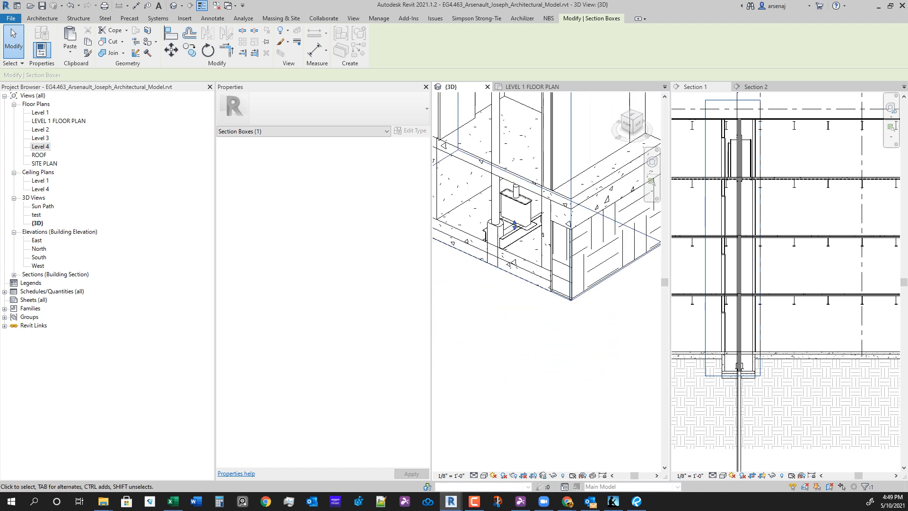
click(517, 213)
scroll(562, 298, down, 4)
middle_drag(534, 208, 534, 290)
click(524, 279)
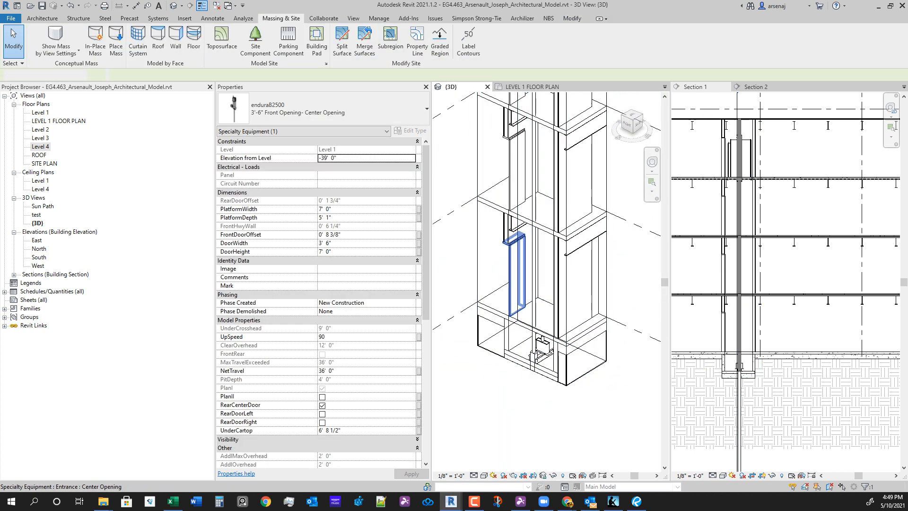
click(478, 264)
scroll(494, 204, down, 2)
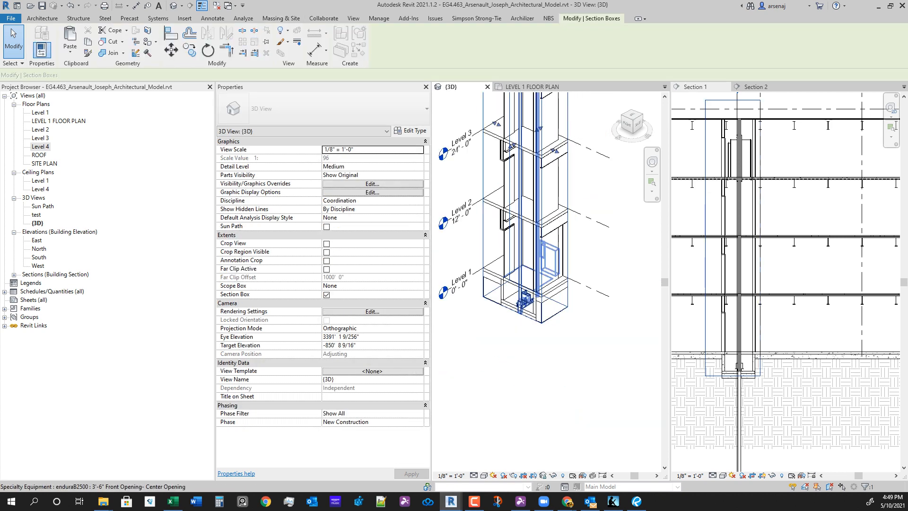
scroll(531, 163, up, 2)
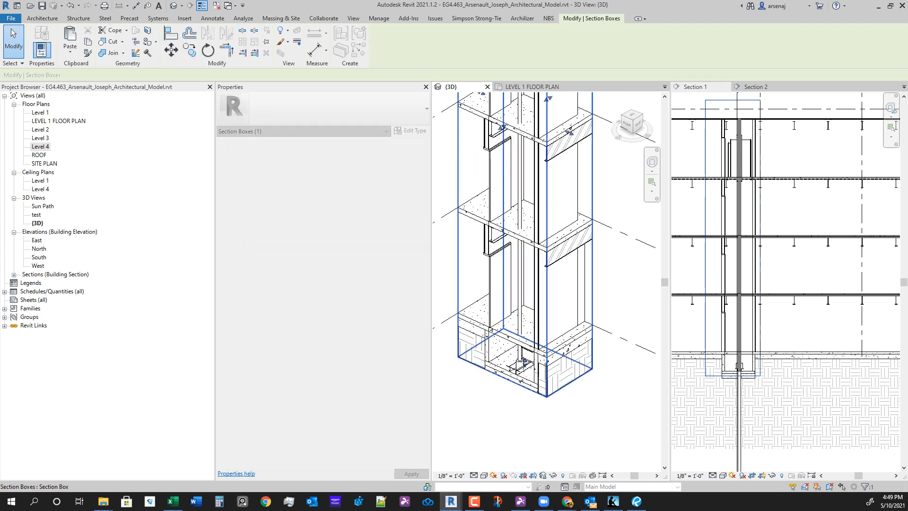
scroll(520, 369, up, 5)
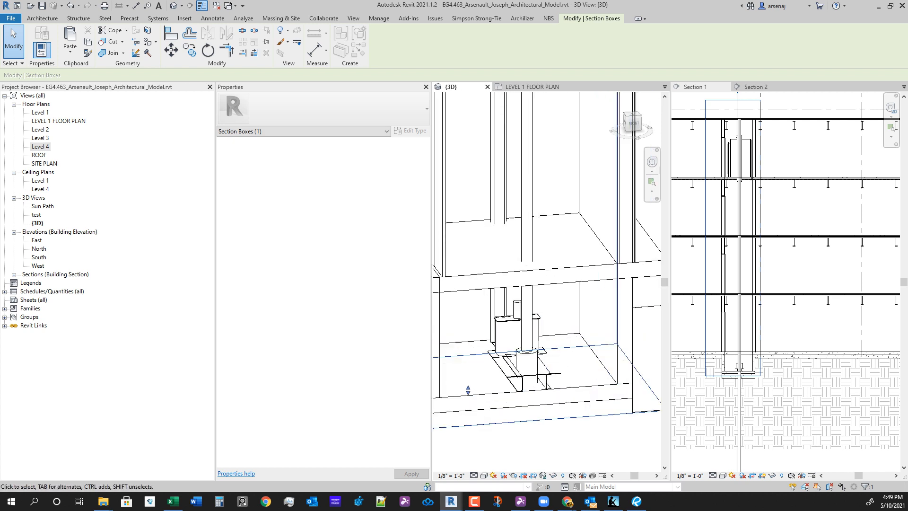
scroll(520, 366, down, 2)
mouse_move(520, 366)
shift+middle_down()
mouse_move(522, 314)
mouse_move(535, 317)
mouse_move(540, 364)
mouse_move(517, 352)
mouse_move(534, 335)
mouse_move(532, 319)
mouse_move(544, 346)
mouse_move(558, 337)
mouse_move(533, 360)
mouse_move(511, 342)
mouse_move(519, 352)
shift+middle_up()
click(525, 349)
key(Escape)
scroll(532, 345, down, 3)
scroll(543, 345, down, 3)
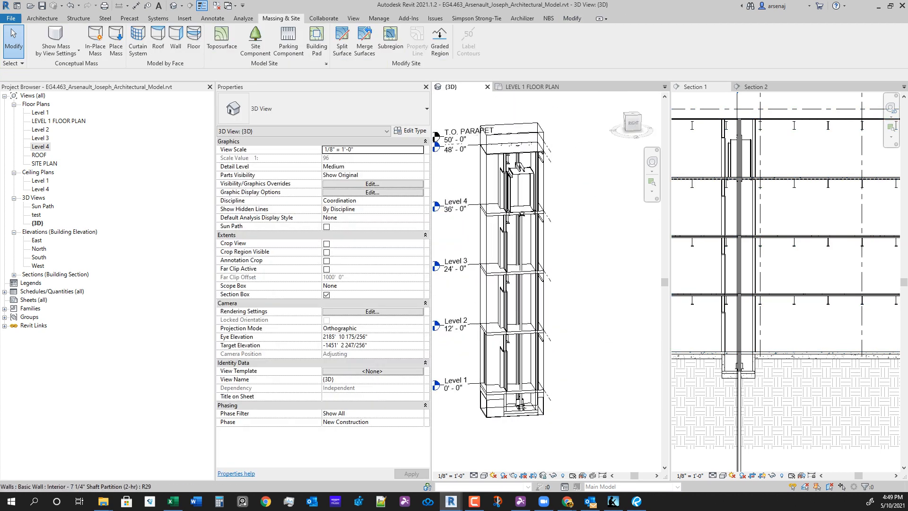
Examine the elevator cab at Level 4 and the full height of the sectioned shaft from Level 1 to the parapet.
scroll(520, 156, up, 5)
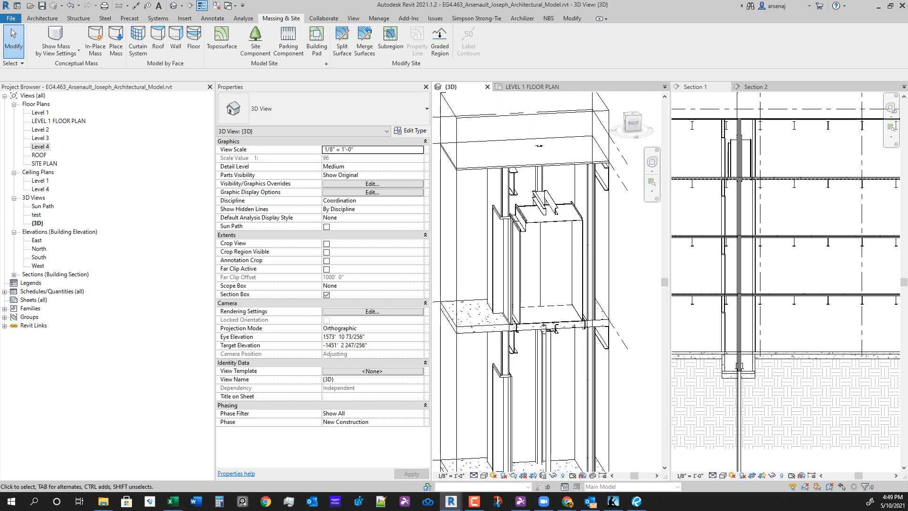
shift+middle_drag(530, 284, 555, 258)
scroll(561, 288, down, 3)
scroll(581, 302, down, 1)
click(637, 501)
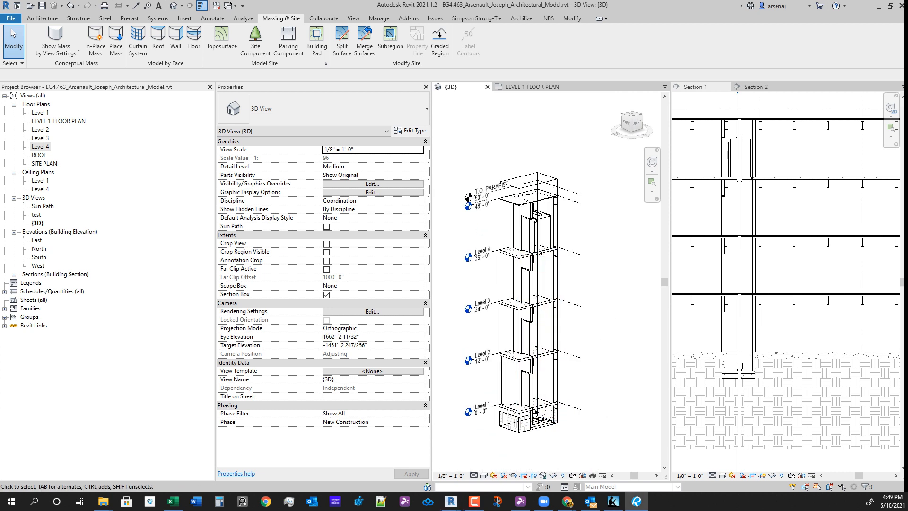
click(567, 286)
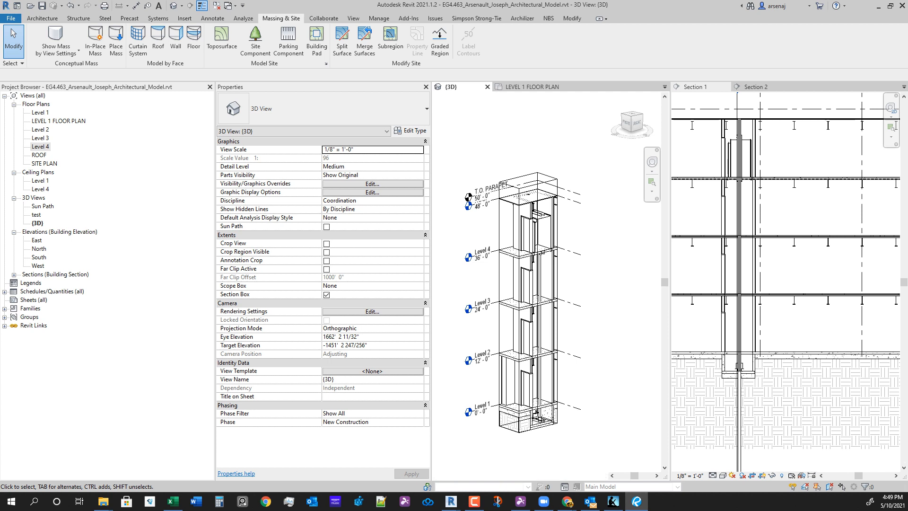
scroll(542, 285, down, 2)
shift+middle_drag(541, 285, 482, 280)
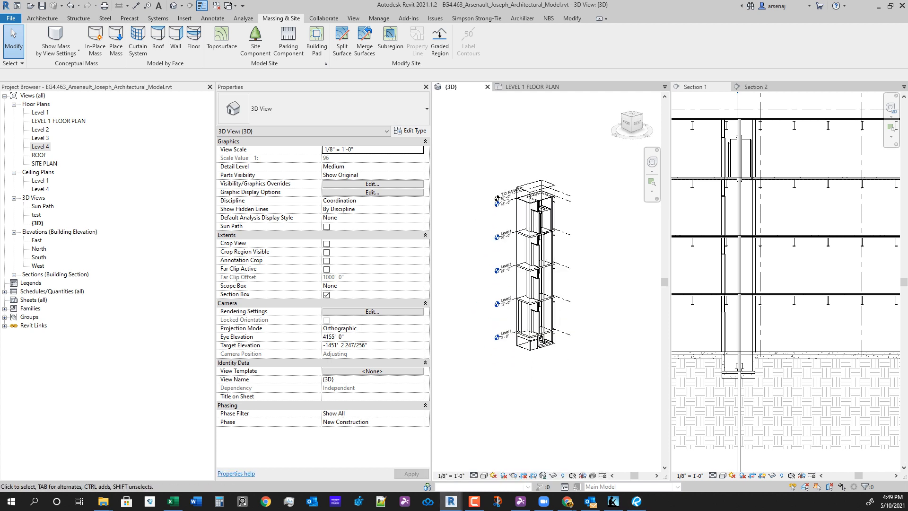
scroll(520, 283, up, 6)
scroll(520, 284, down, 4)
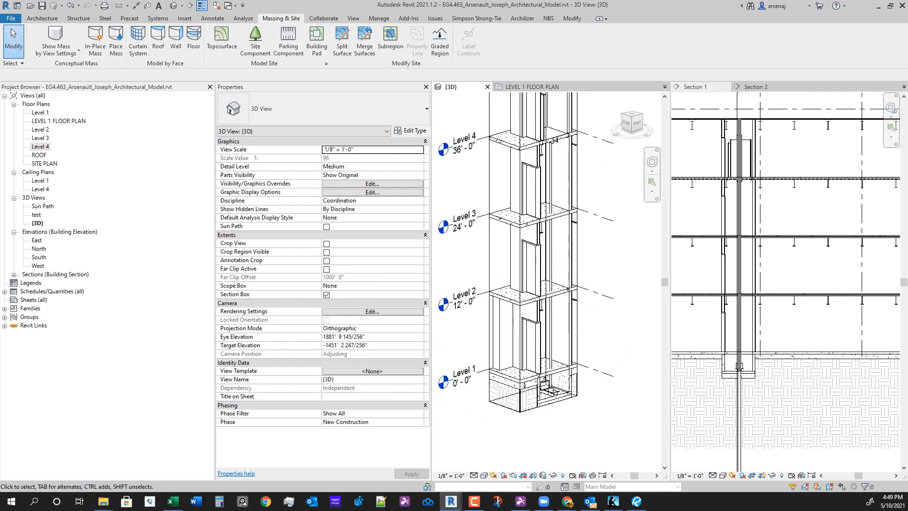
scroll(483, 355, down, 3)
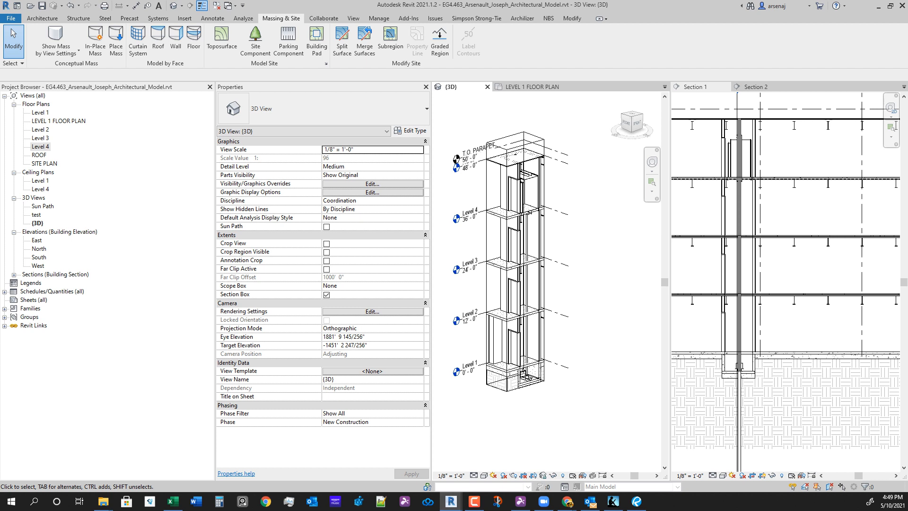
middle_drag(520, 283, 529, 307)
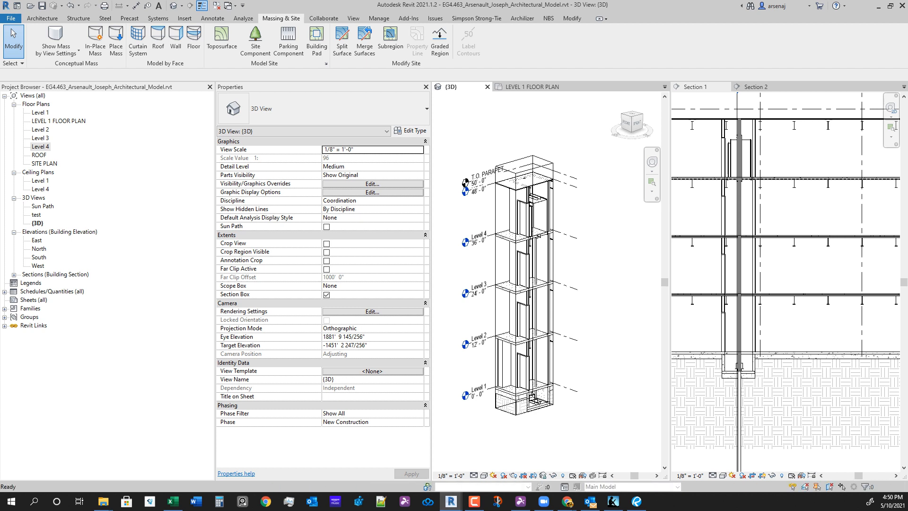
Close all open views of the architectural model so that the project closes.
click(488, 87)
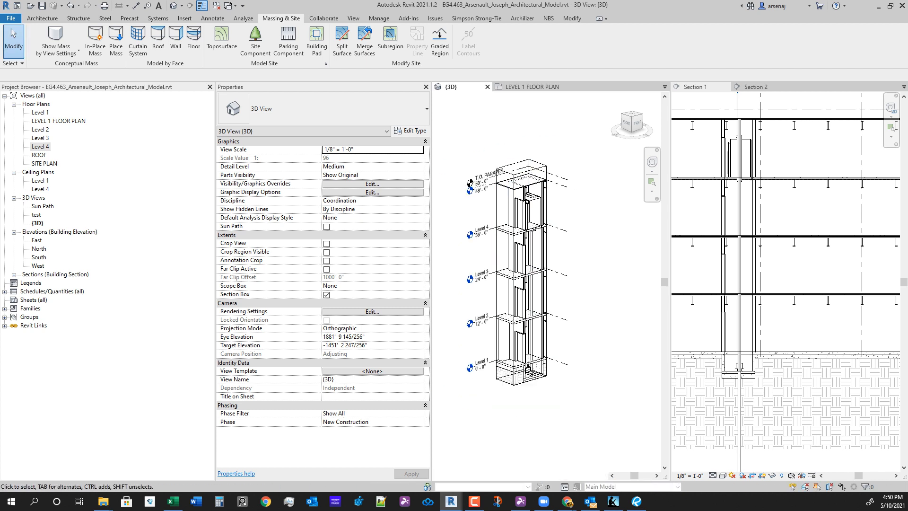
click(509, 87)
click(487, 87)
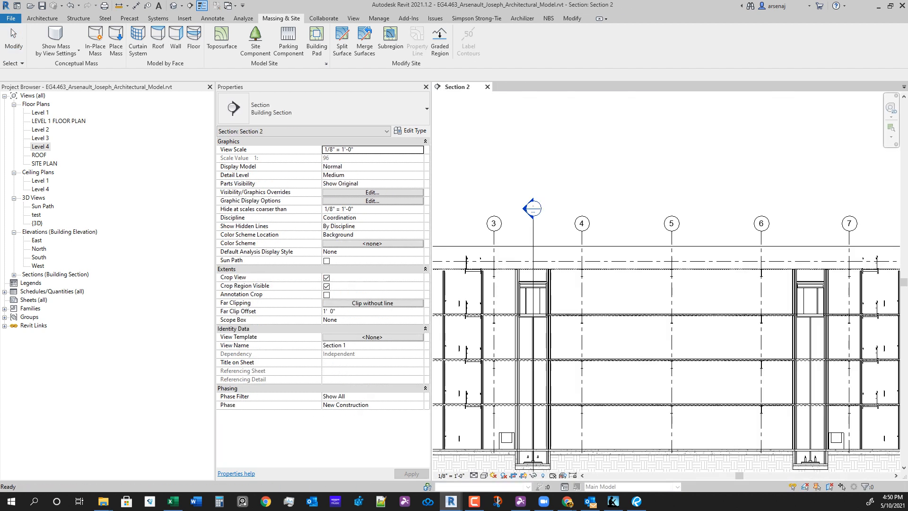
click(487, 87)
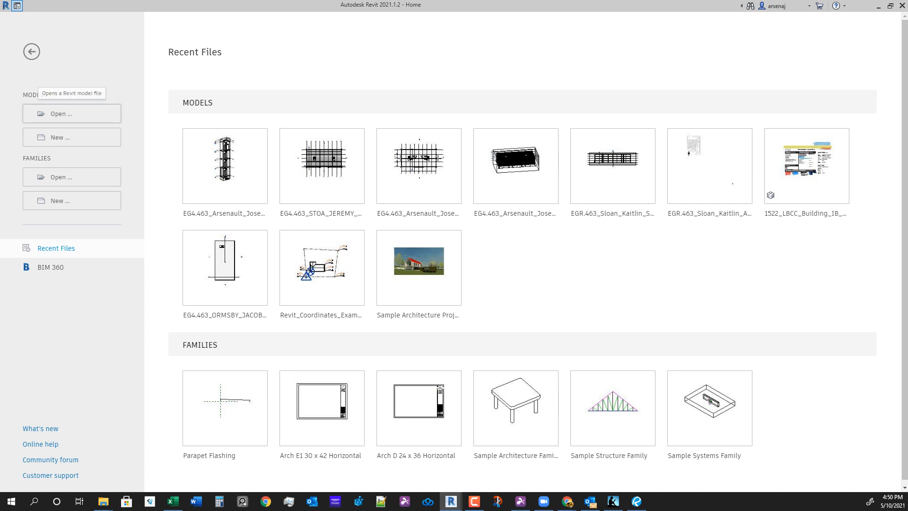
Open the current EG4.463 structural model, without a backup number, from the Revit Files folder of EG4.463 - Architectural Design II.
click(71, 113)
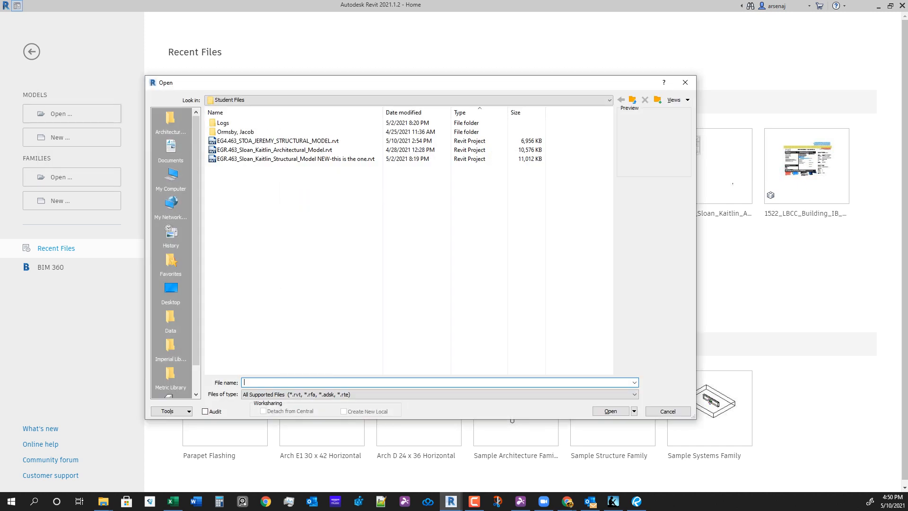
click(171, 122)
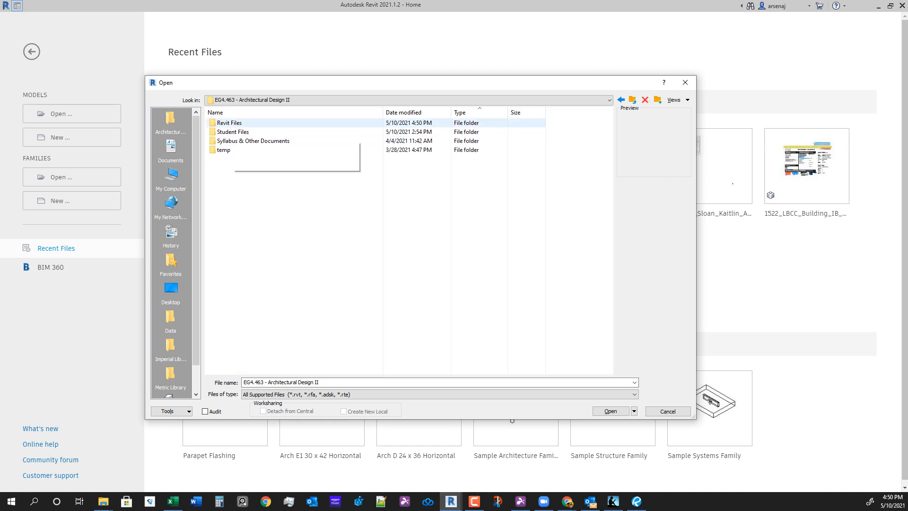
double_click(229, 122)
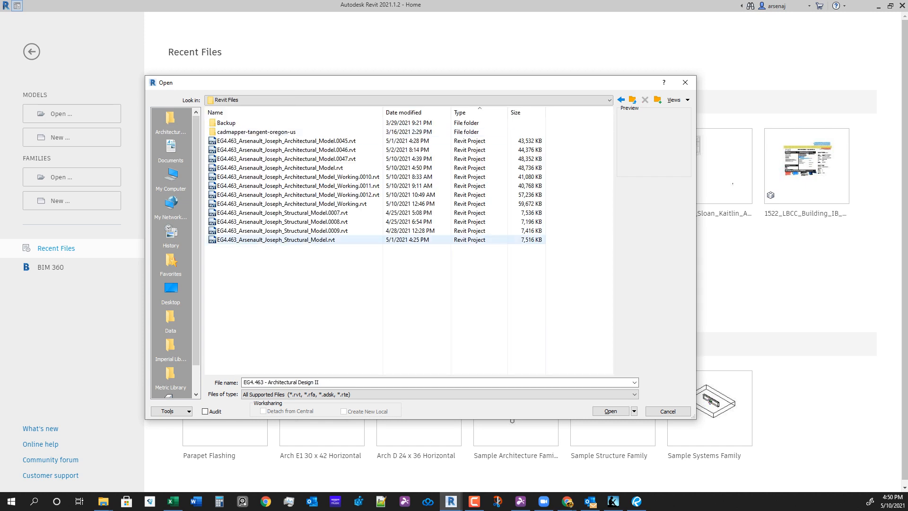
click(305, 240)
key(Return)
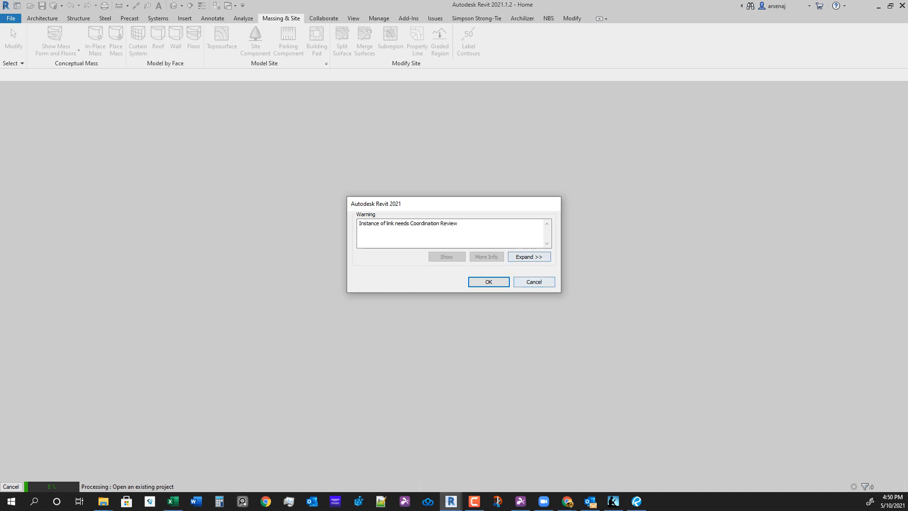
Expand the Coordination Review warning down to the linked architectural model it concerns, and accept it to continue opening the project.
click(529, 256)
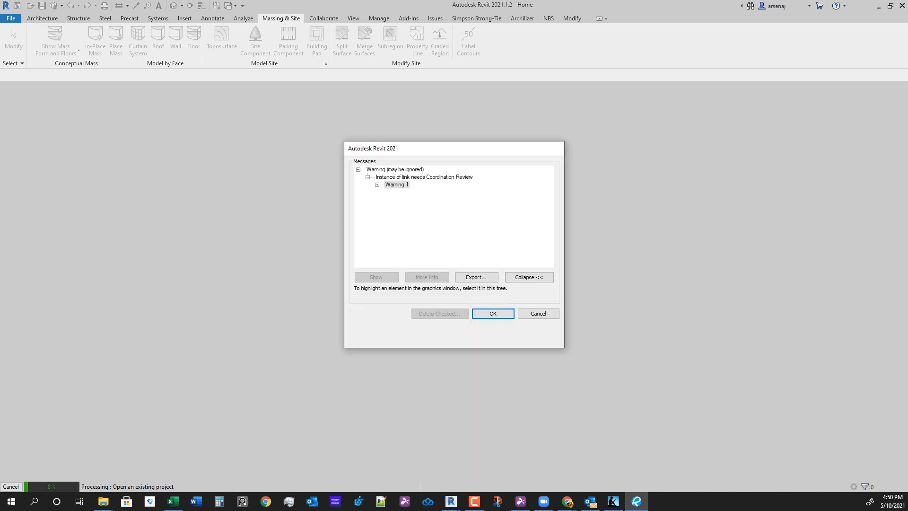
click(377, 185)
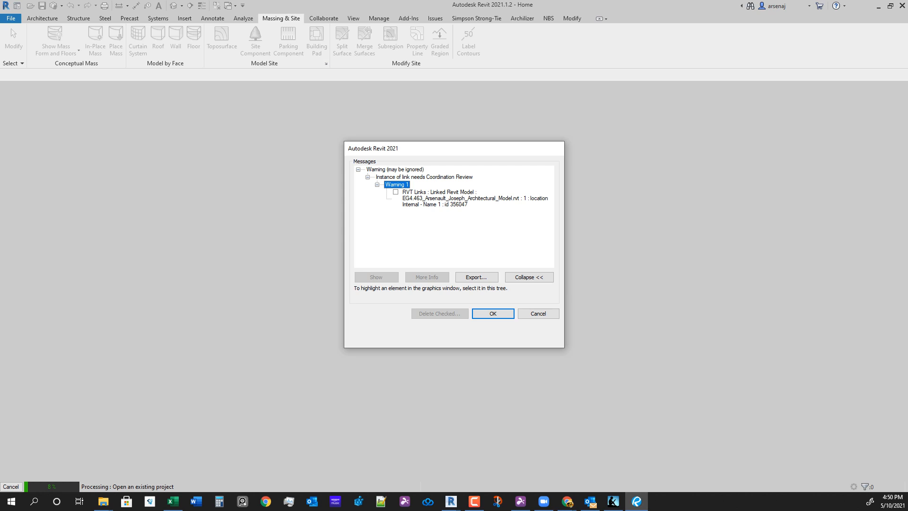
click(475, 198)
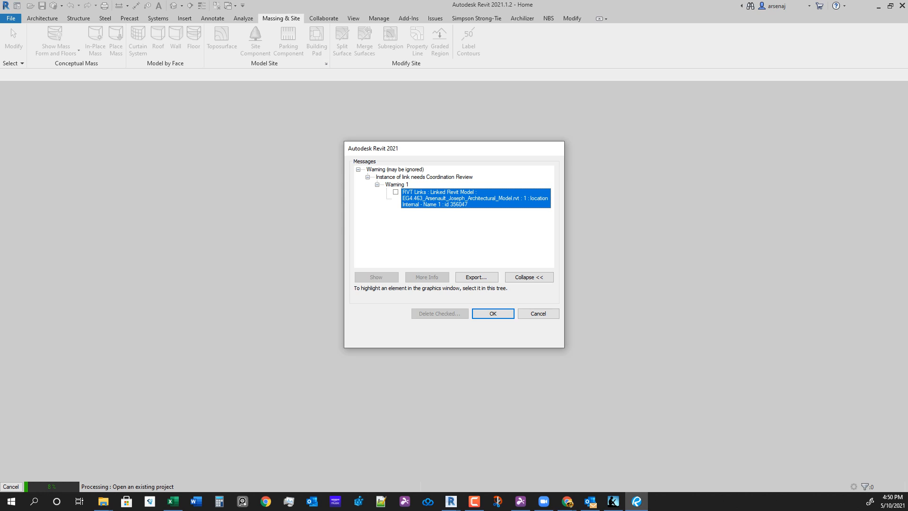
click(493, 313)
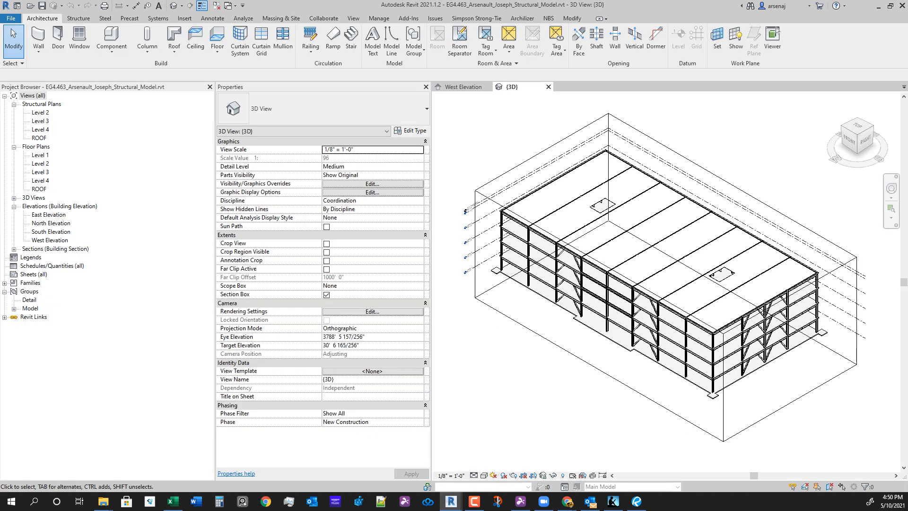
Open the Level 2 structural plan and examine the linked architectural model's stair and elevator shafts against the floor framing.
scroll(542, 289, down, 2)
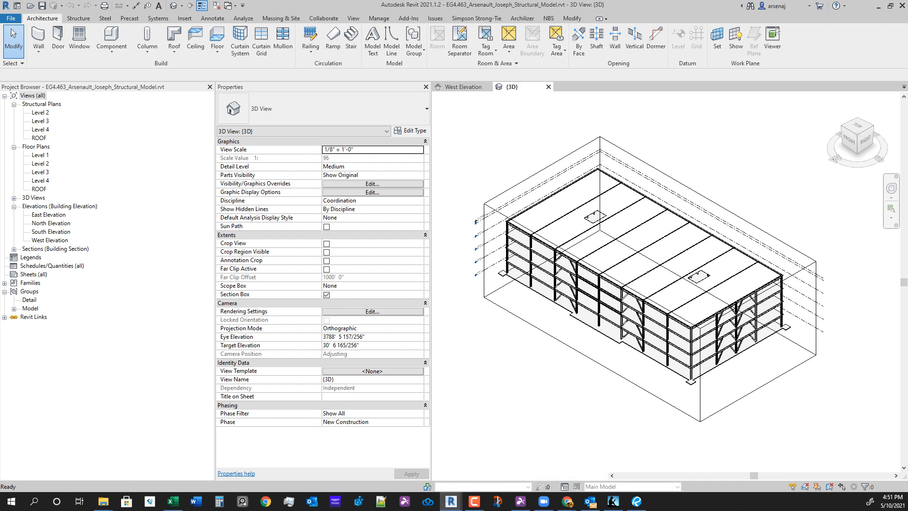
double_click(41, 112)
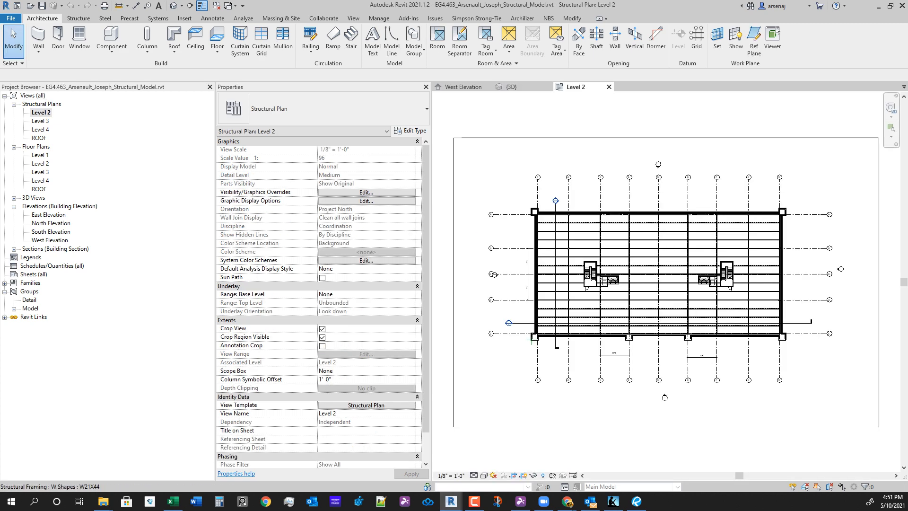
scroll(633, 269, up, 5)
click(651, 270)
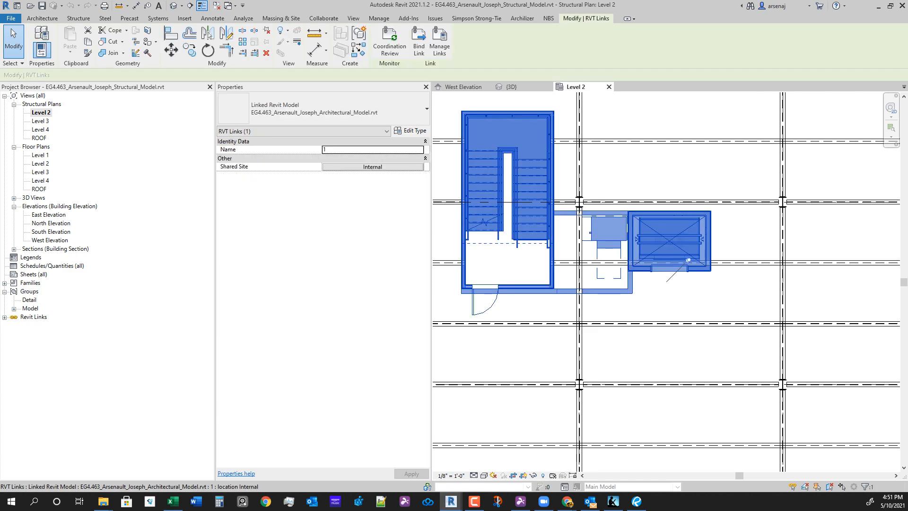
scroll(668, 273, down, 2)
scroll(668, 274, up, 1)
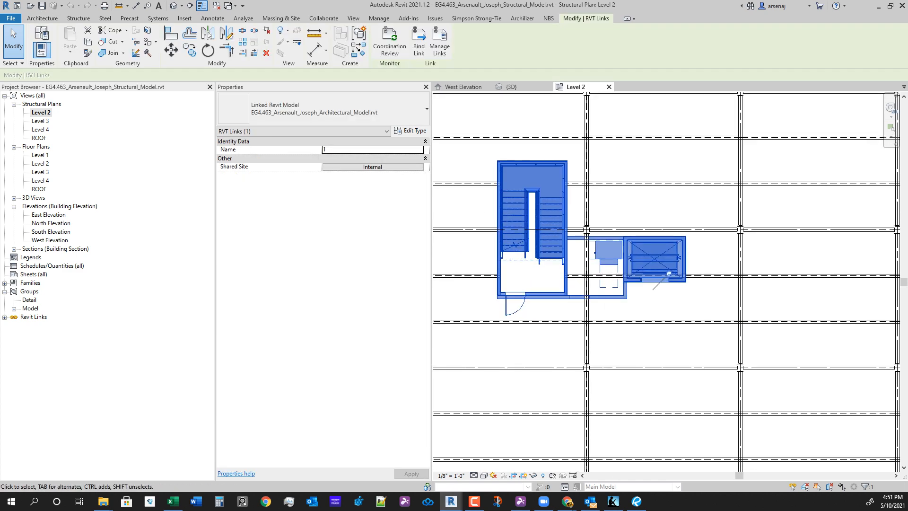
key(Escape)
scroll(669, 273, down, 3)
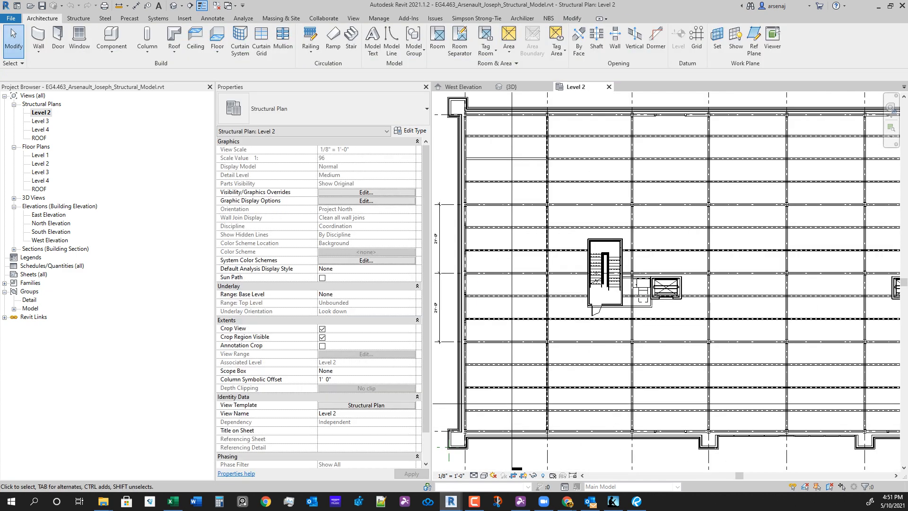
scroll(678, 304, down, 1)
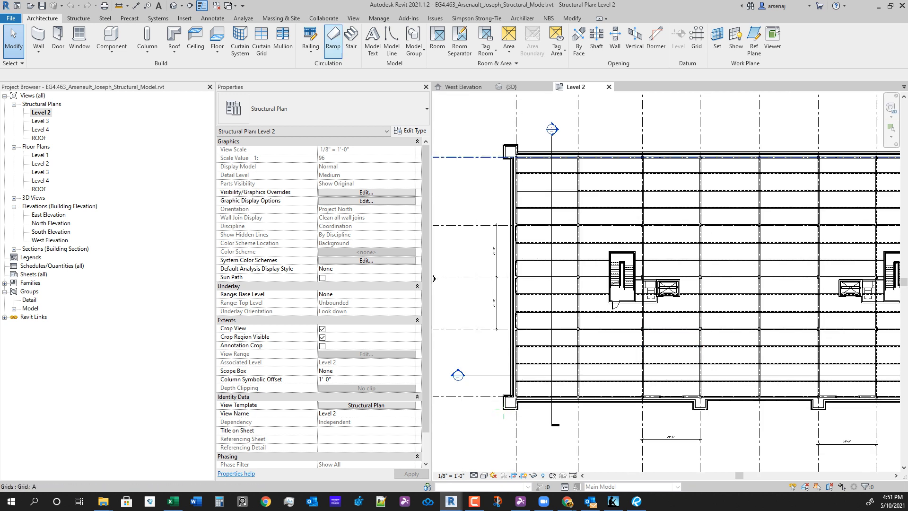
Start a Coordination Review on the linked architectural model in the Level 2 structural plan.
click(323, 18)
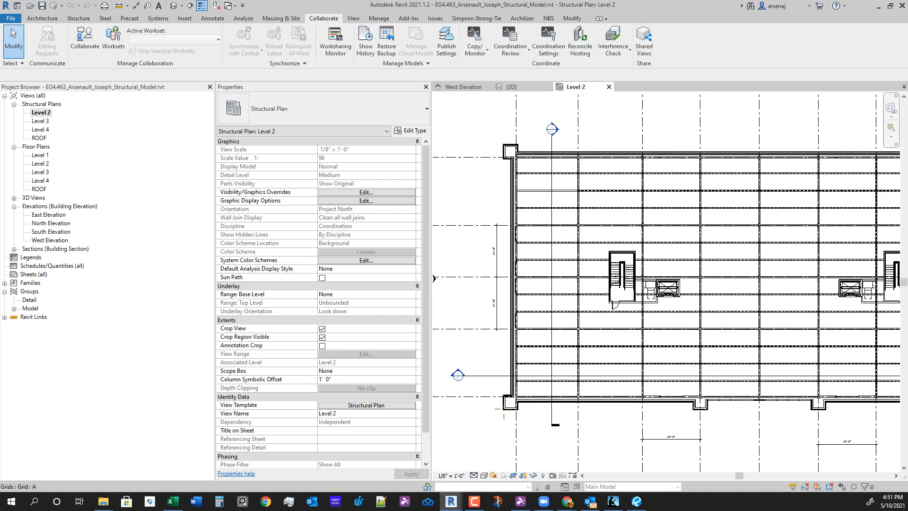
click(510, 48)
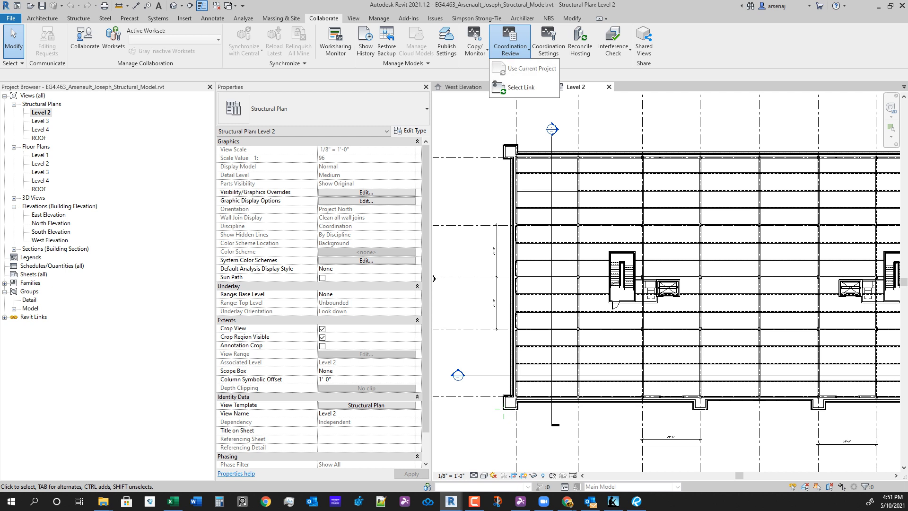
click(511, 47)
click(510, 47)
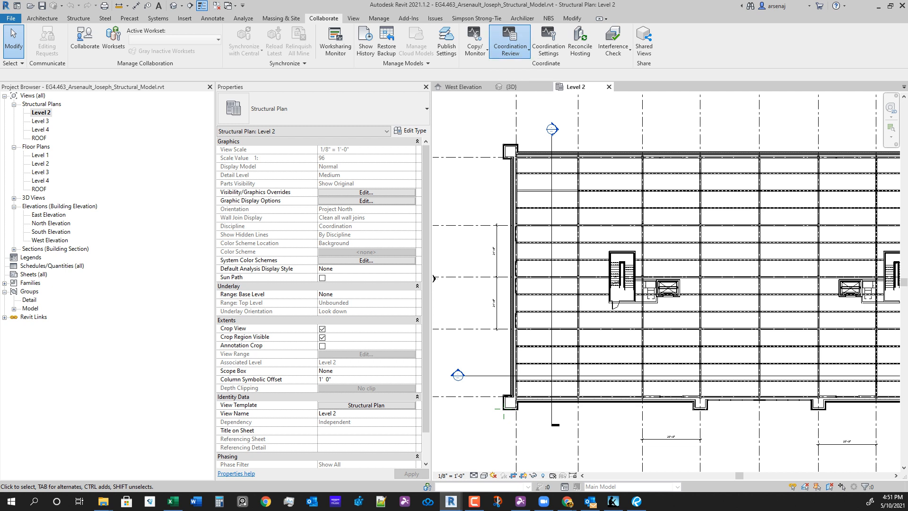
click(520, 87)
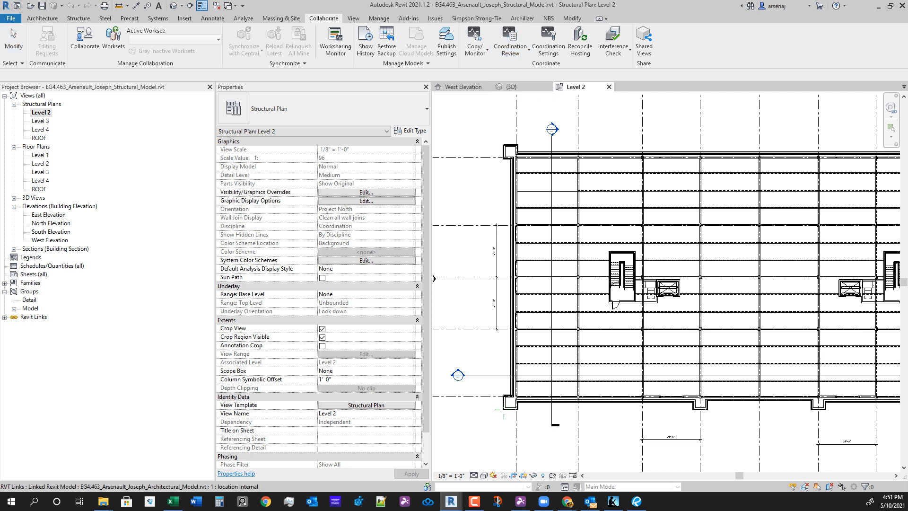
scroll(529, 181, down, 3)
middle_drag(529, 181, 533, 228)
click(532, 228)
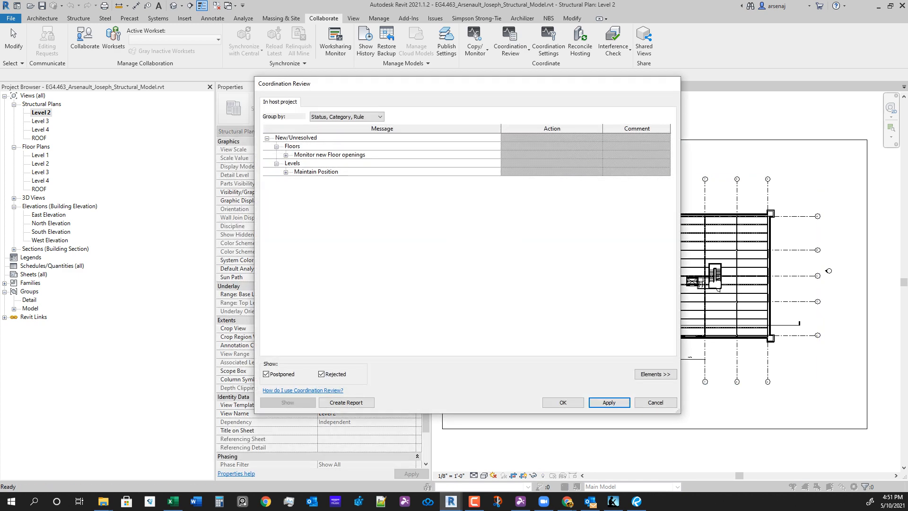
Expand the new floor opening alerts in the Coordination Review and examine the shaft openings listed for the first two metal deck floors.
click(285, 155)
click(285, 206)
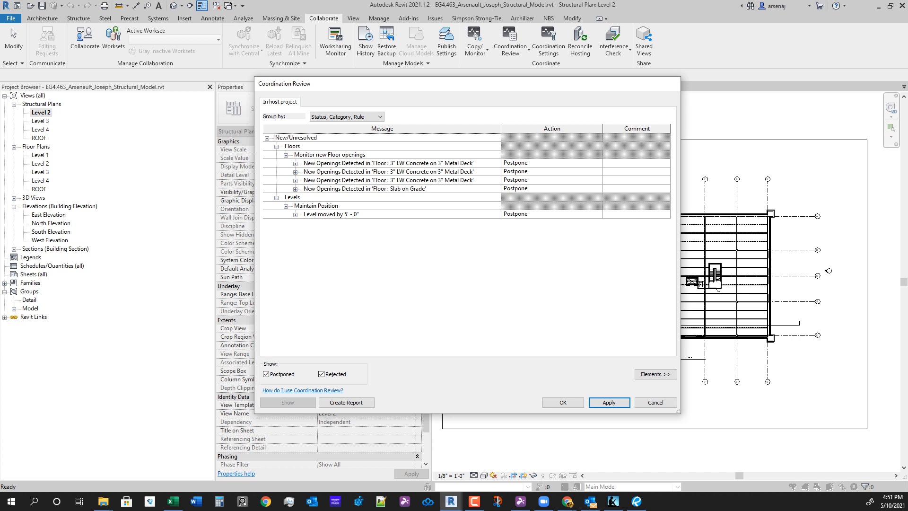
click(294, 164)
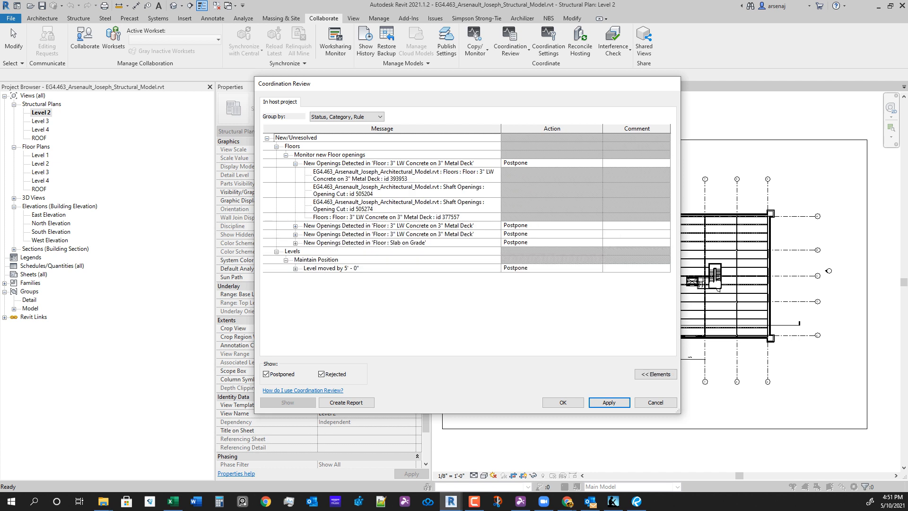
click(295, 226)
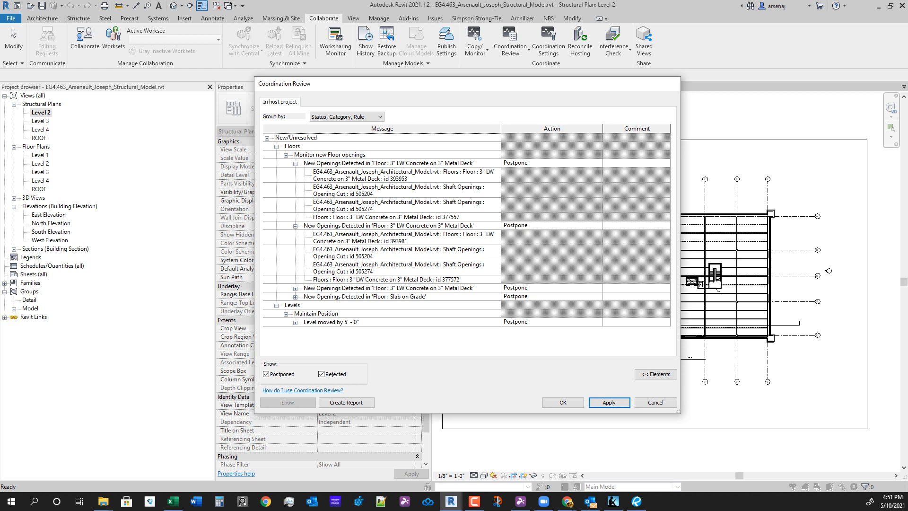
click(398, 253)
click(398, 267)
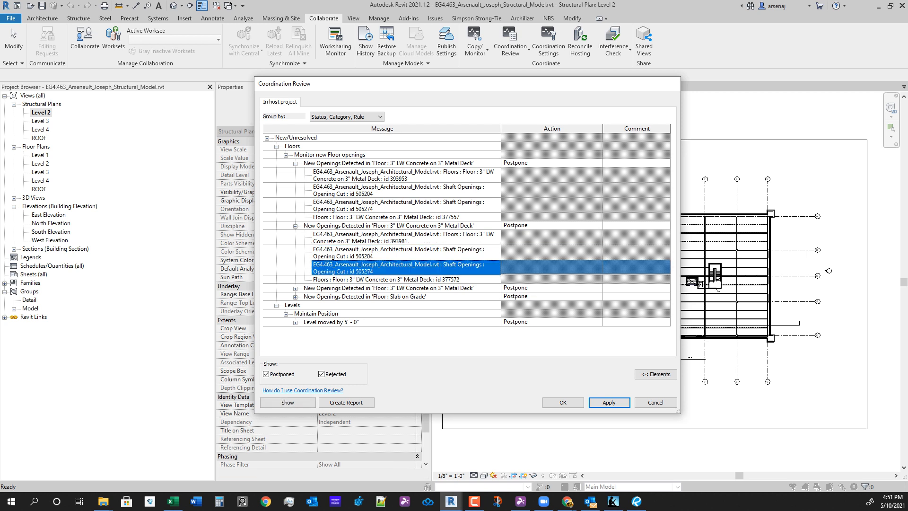
click(389, 163)
click(398, 175)
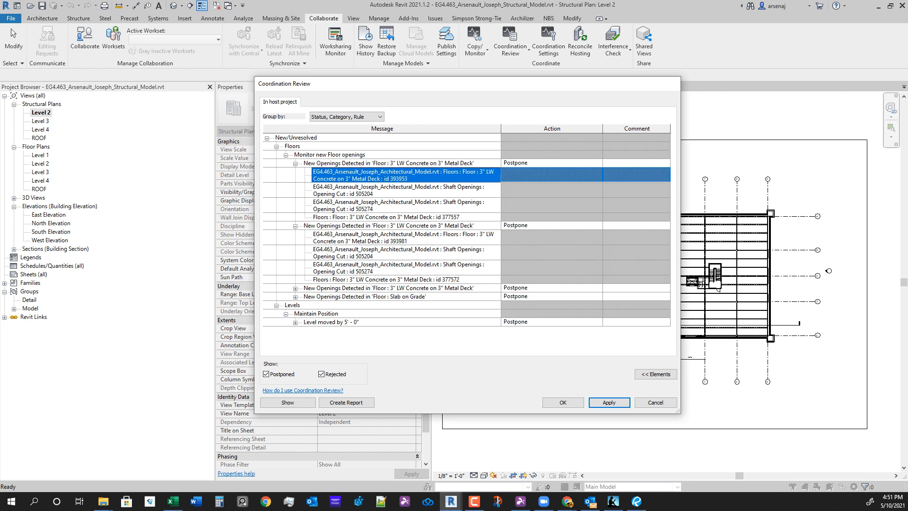
click(388, 164)
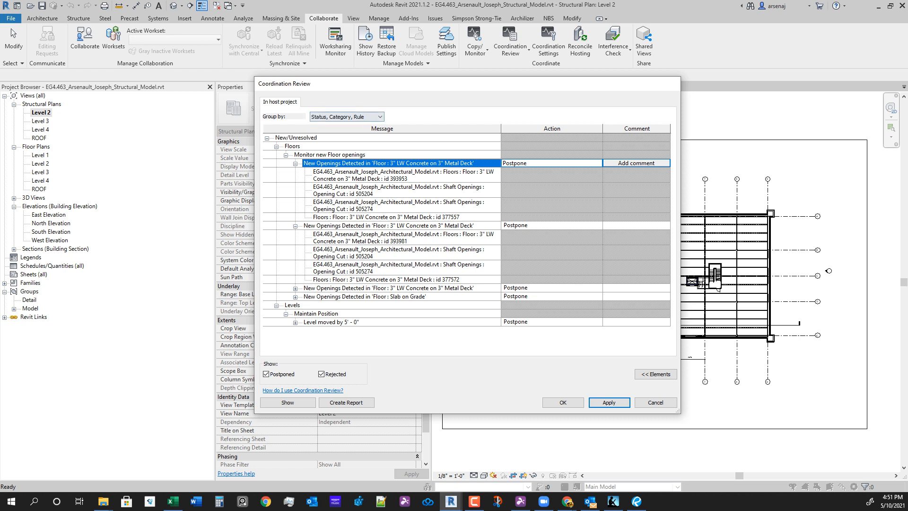
Expand the moved T.O. PARAPET level alert and the remaining metal deck and Slab on Grade opening alerts to inspect their elements.
click(295, 322)
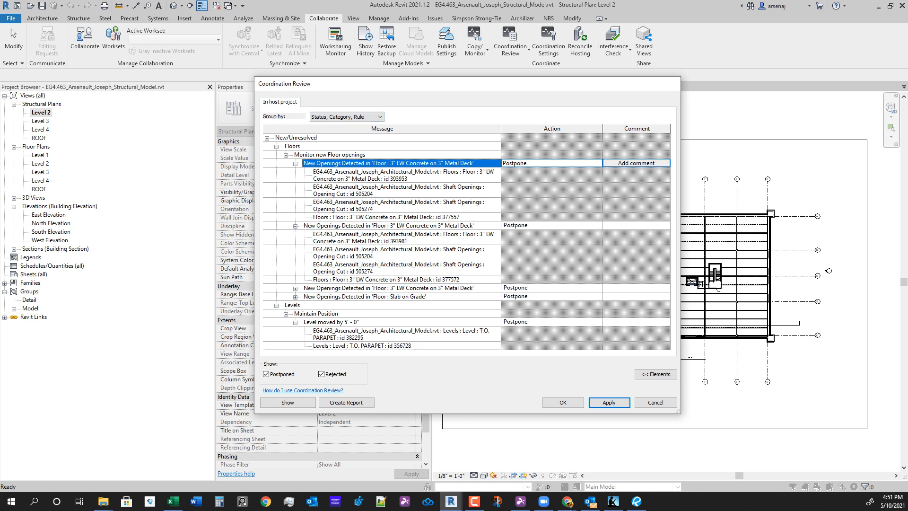
click(398, 334)
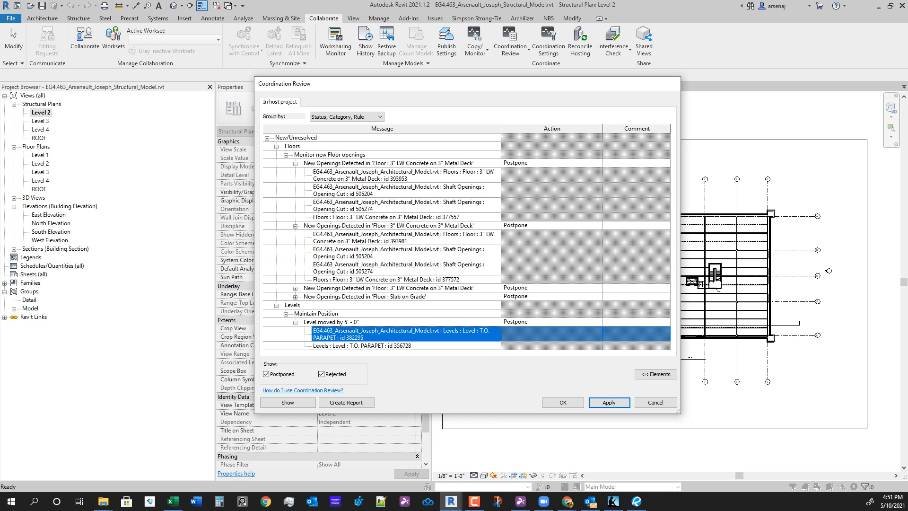
click(295, 297)
click(295, 280)
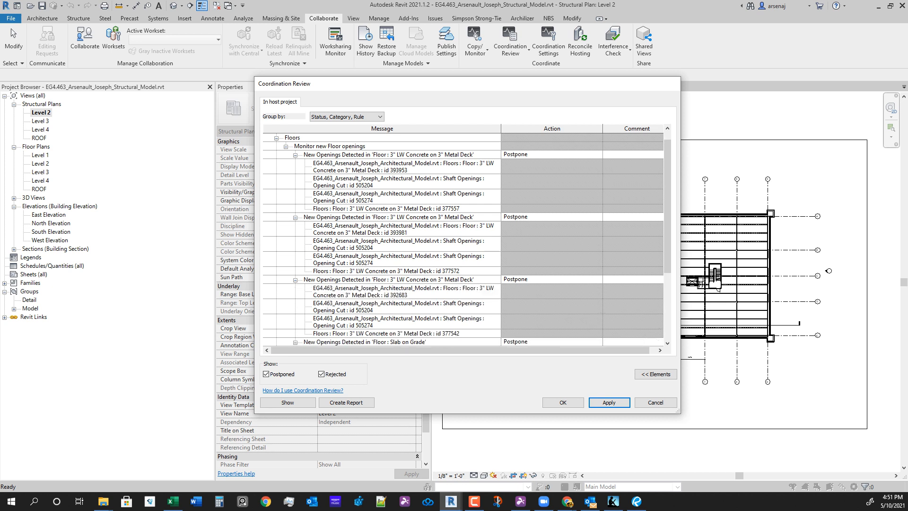
scroll(463, 239, up, 1)
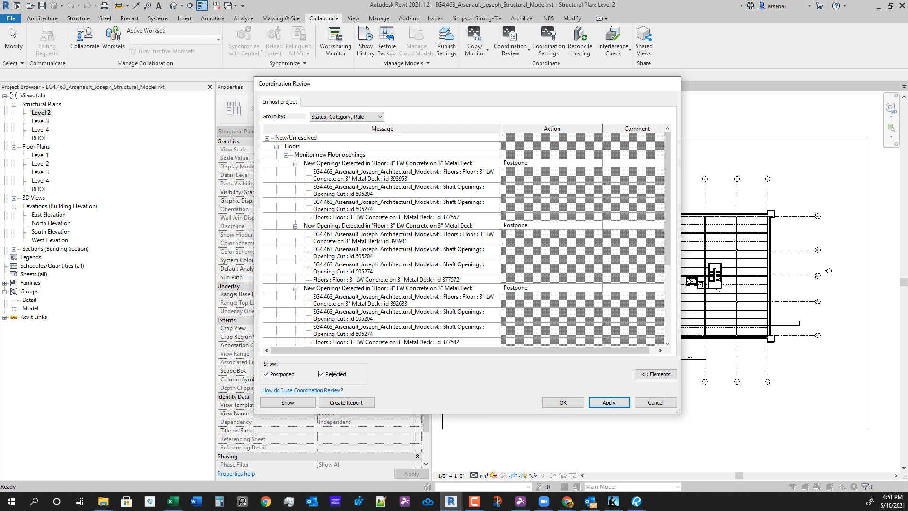
Set the action for the new openings in the first two 3" LW Concrete on 3" Metal Deck floors to Copy new elements.
click(330, 154)
click(388, 163)
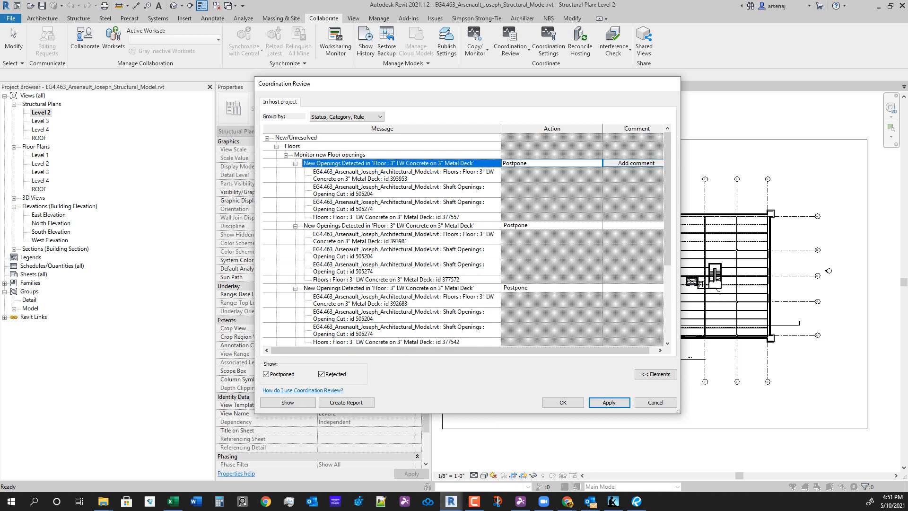
click(598, 163)
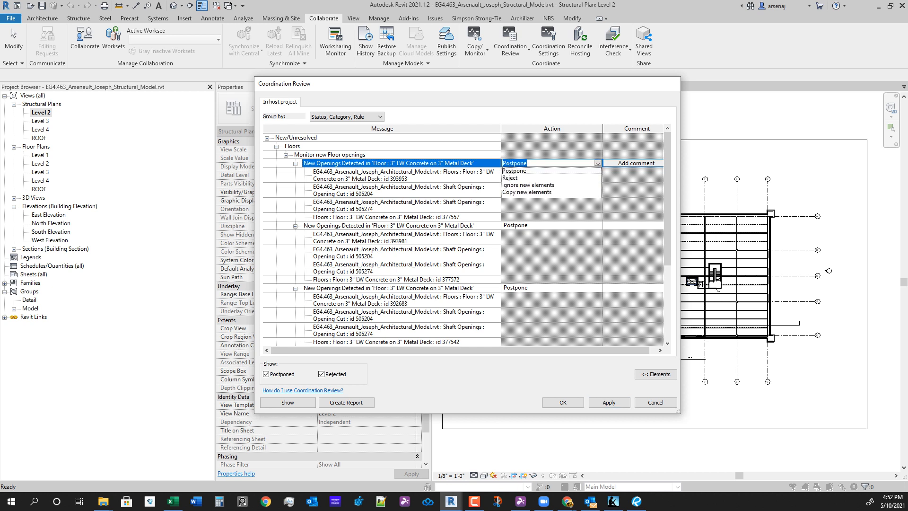
click(526, 192)
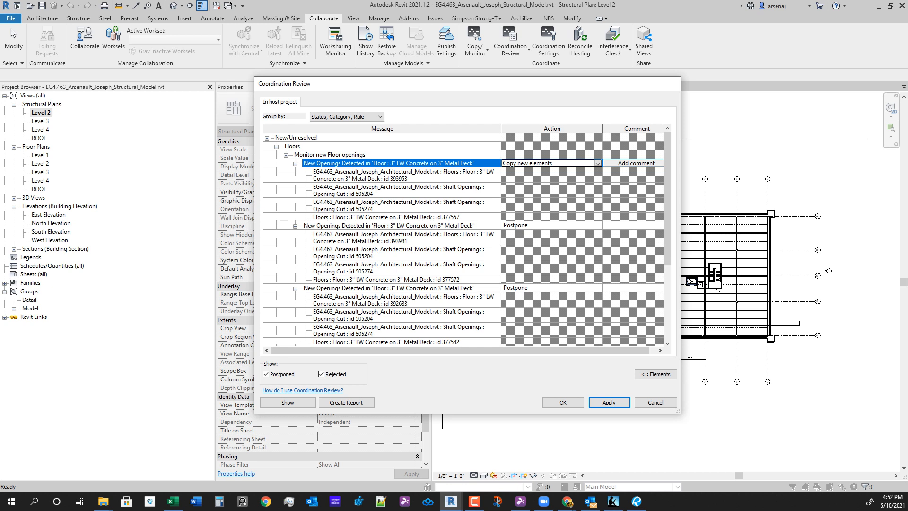
click(539, 225)
click(597, 225)
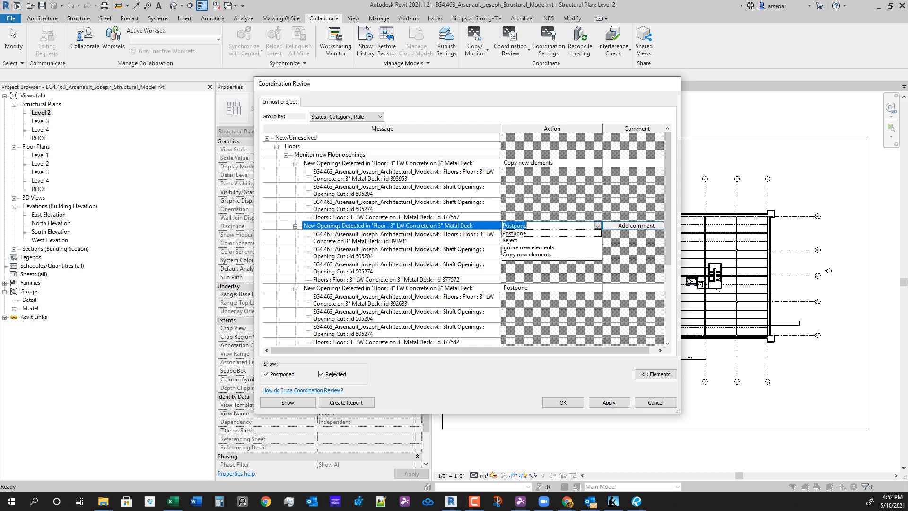
click(526, 255)
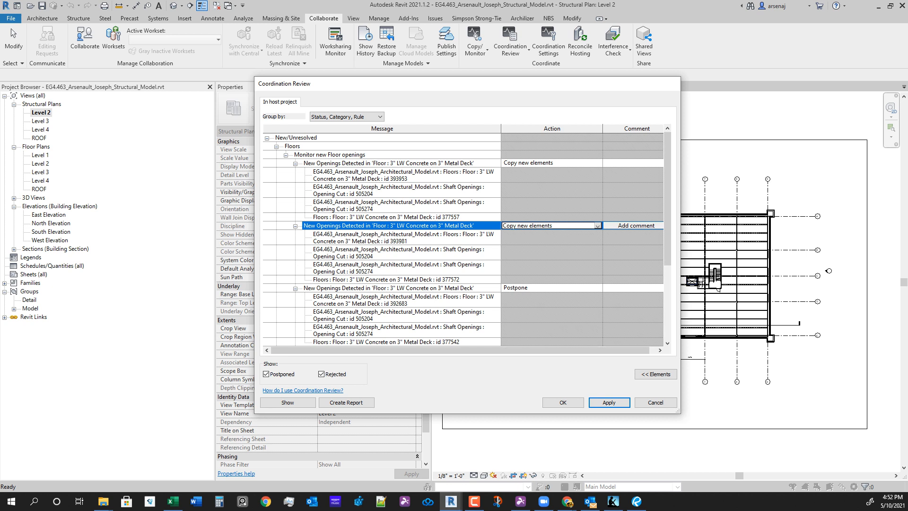
Set the action for the new openings in the third metal deck floor and the Slab on Grade to Copy new elements.
click(406, 175)
click(406, 190)
click(407, 206)
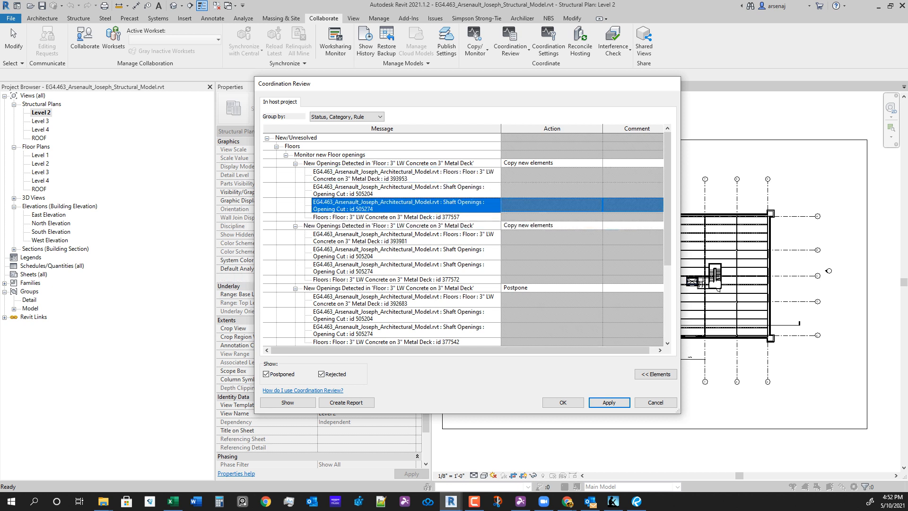
click(548, 288)
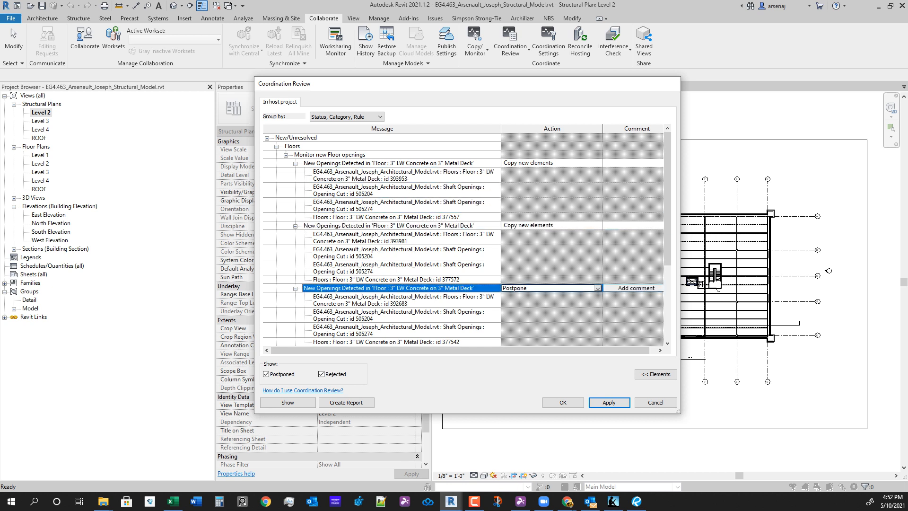
click(597, 288)
click(551, 317)
scroll(551, 284, down, 3)
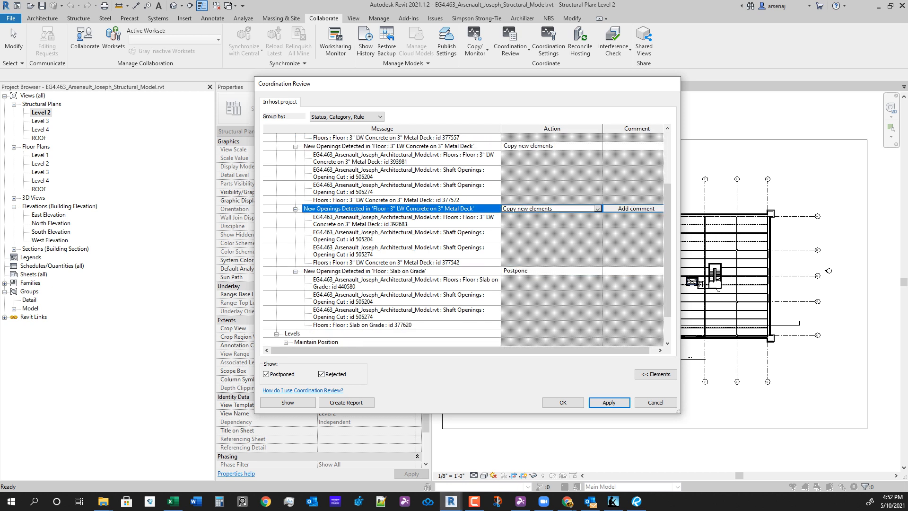
click(551, 271)
click(598, 271)
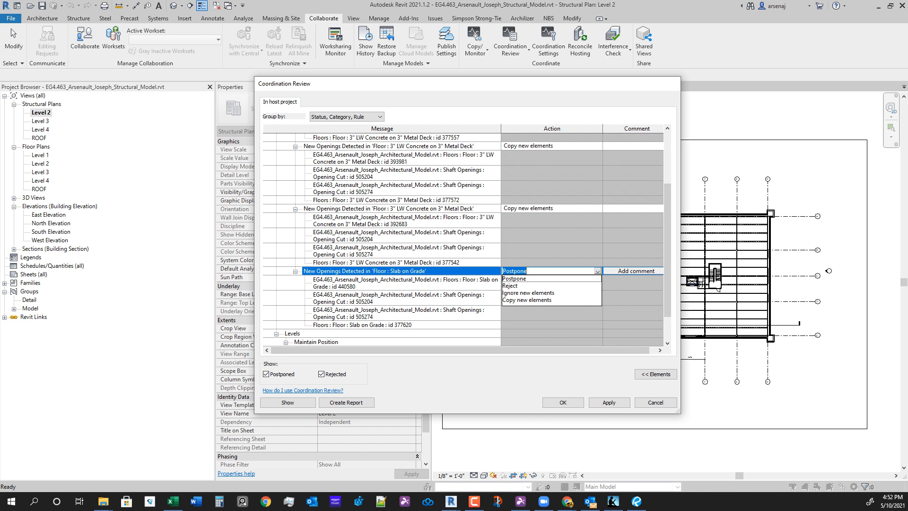
click(527, 300)
Set the moved level's action to Move Level 'T.O. PARAPET' and apply all chosen coordination actions.
scroll(467, 240, down, 2)
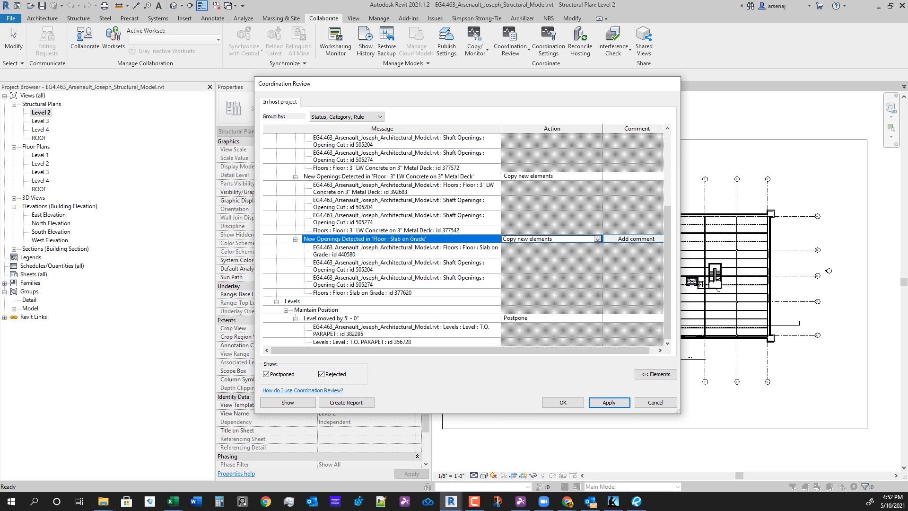
click(551, 318)
click(597, 319)
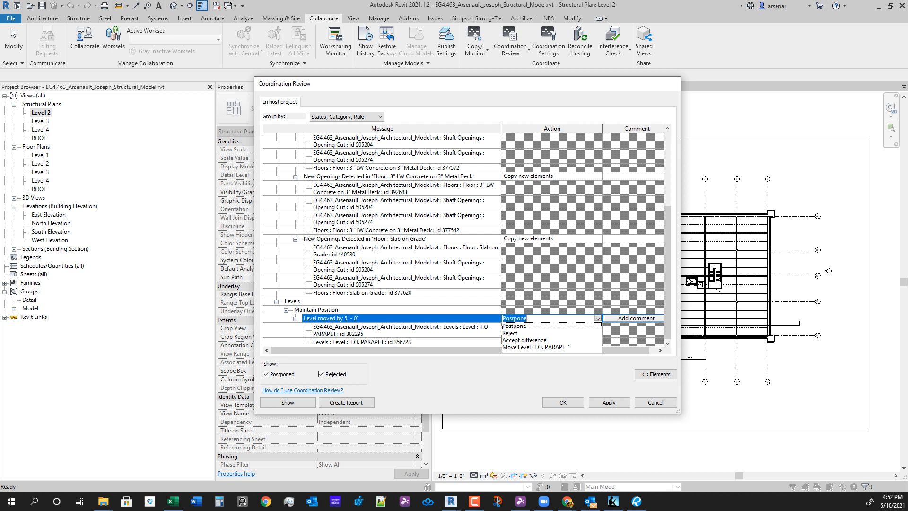
click(525, 340)
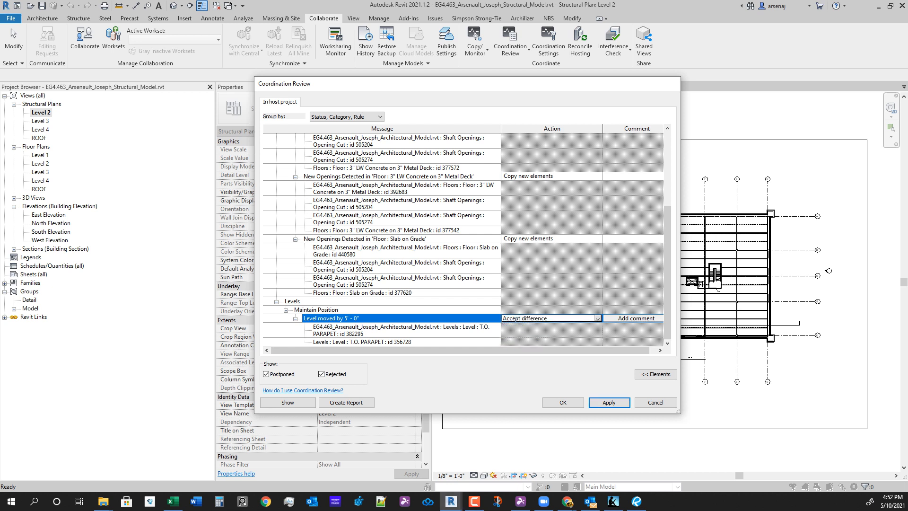
click(597, 318)
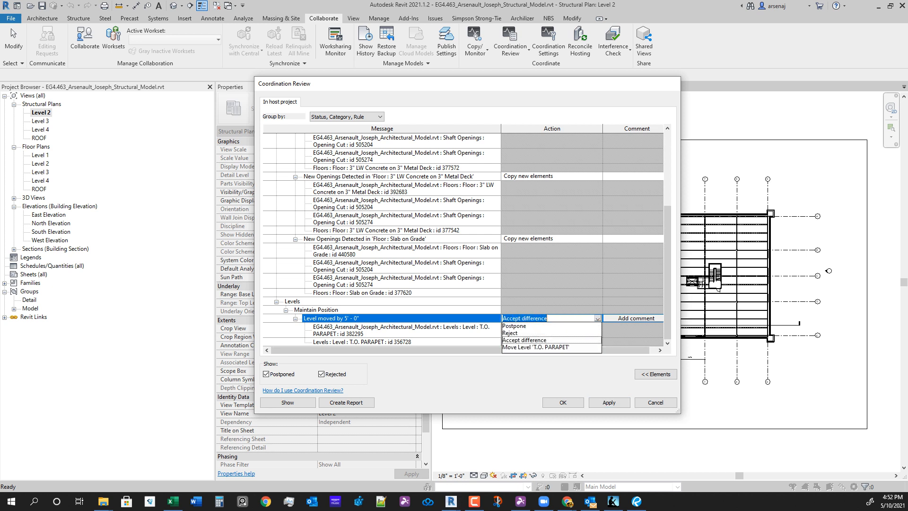
click(535, 347)
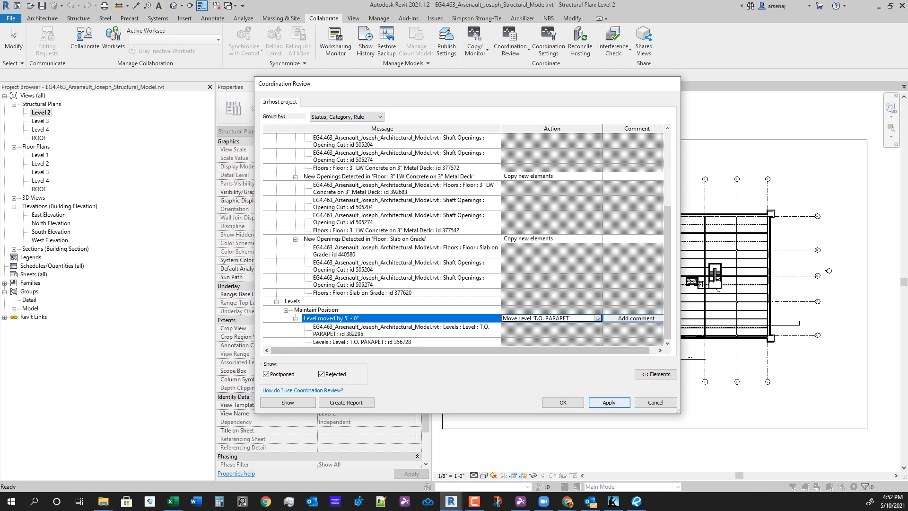
click(608, 403)
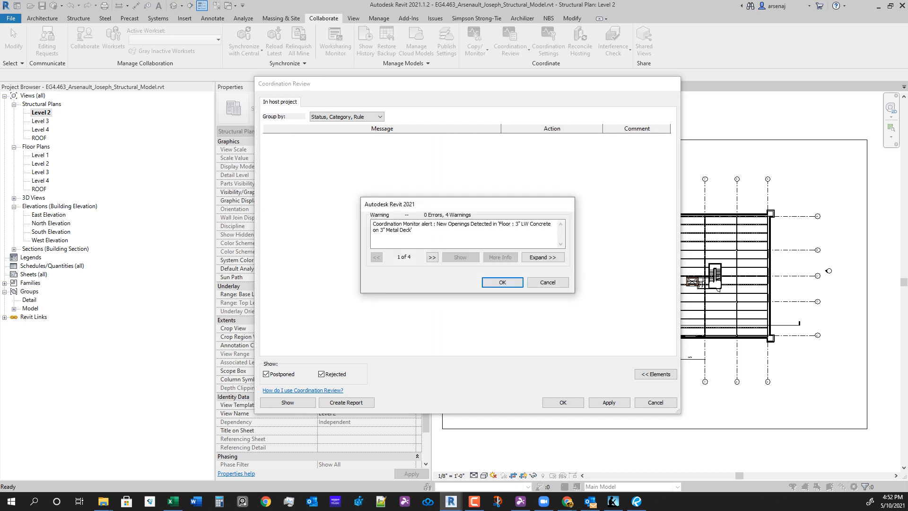
Expand the Coordination Monitor warnings to inspect the copied shaft openings, accept them and close the Coordination Review.
click(543, 257)
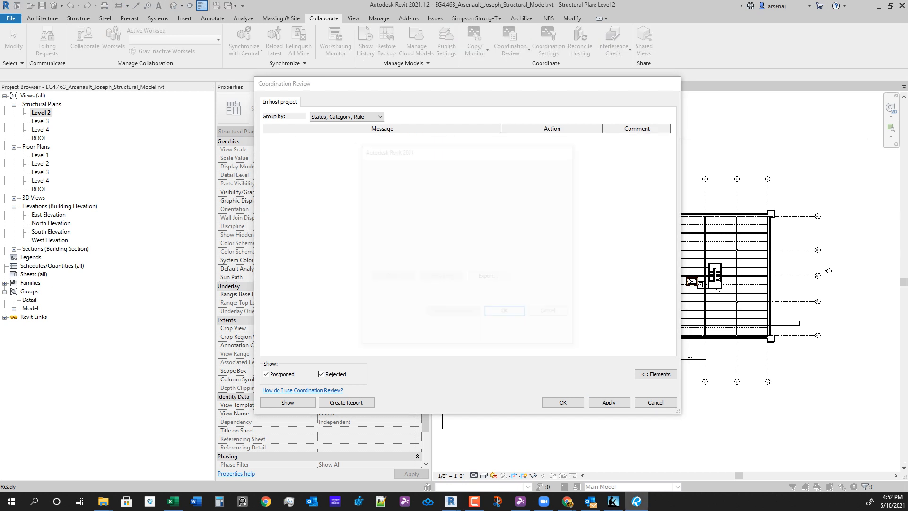
click(391, 188)
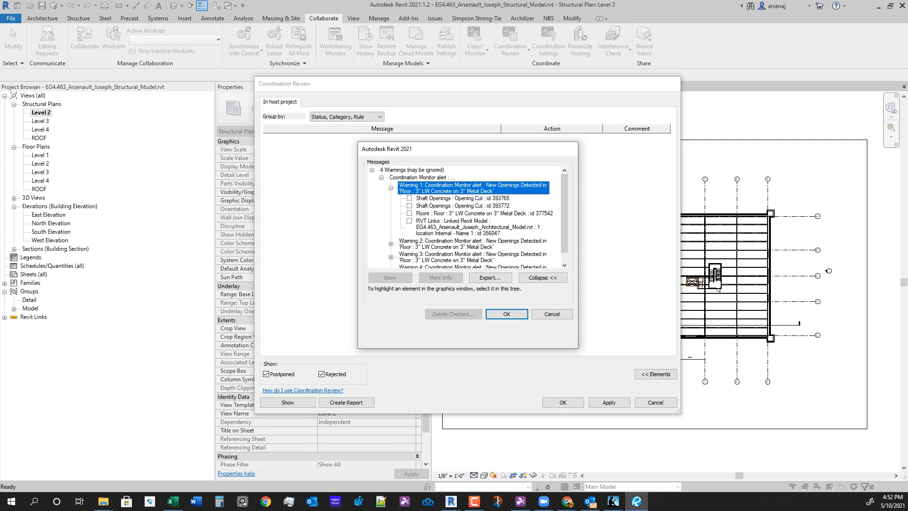
scroll(465, 217, down, 1)
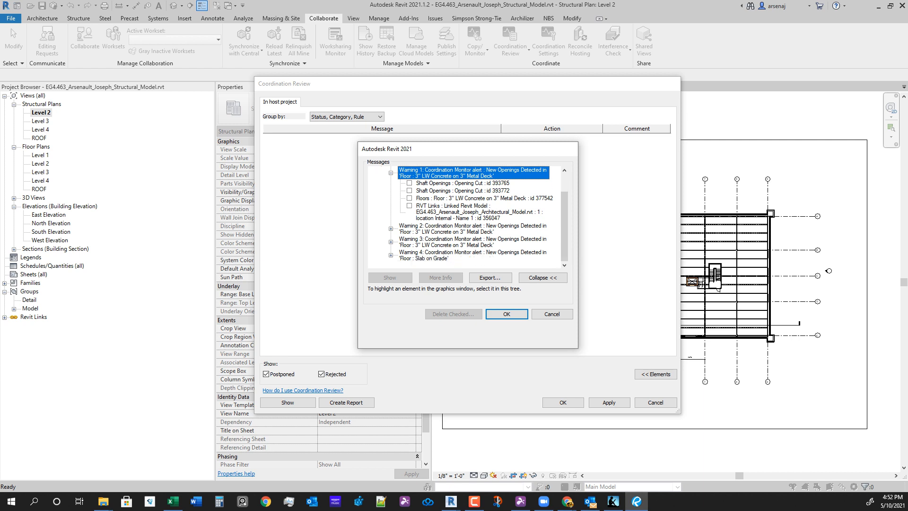
key(Return)
click(563, 402)
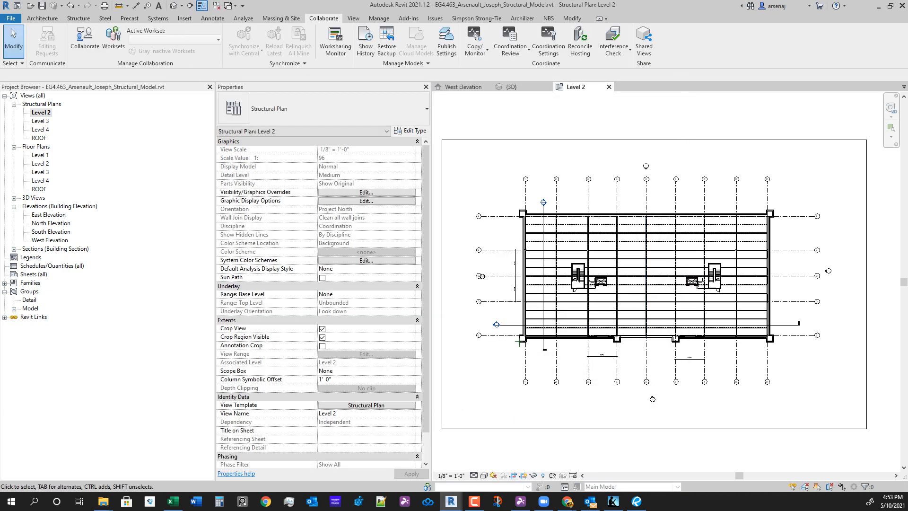
Open the 3D view and examine the shaft openings through the structural floors and the slab on grade from above and below.
click(512, 87)
scroll(660, 341, up, 3)
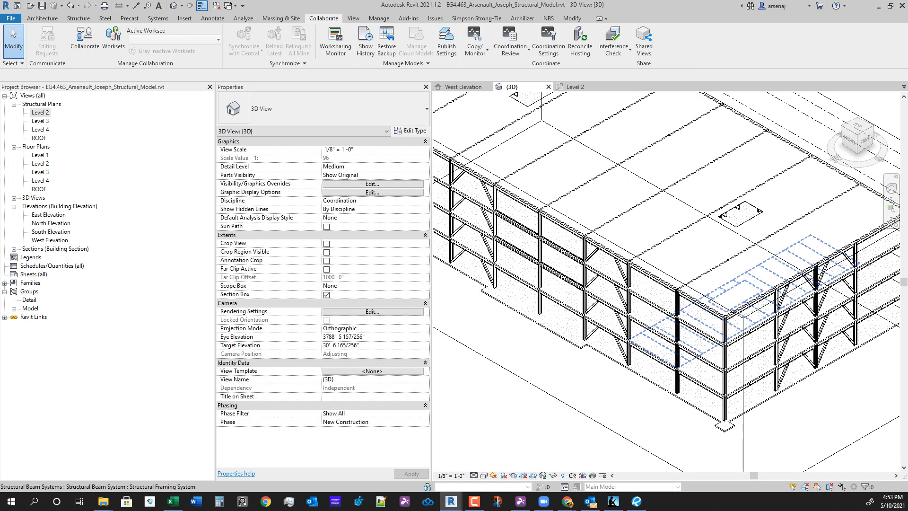
shift+middle_drag(659, 338, 675, 270)
scroll(737, 300, up, 3)
scroll(744, 218, down, 3)
scroll(704, 263, down, 2)
scroll(674, 269, up, 1)
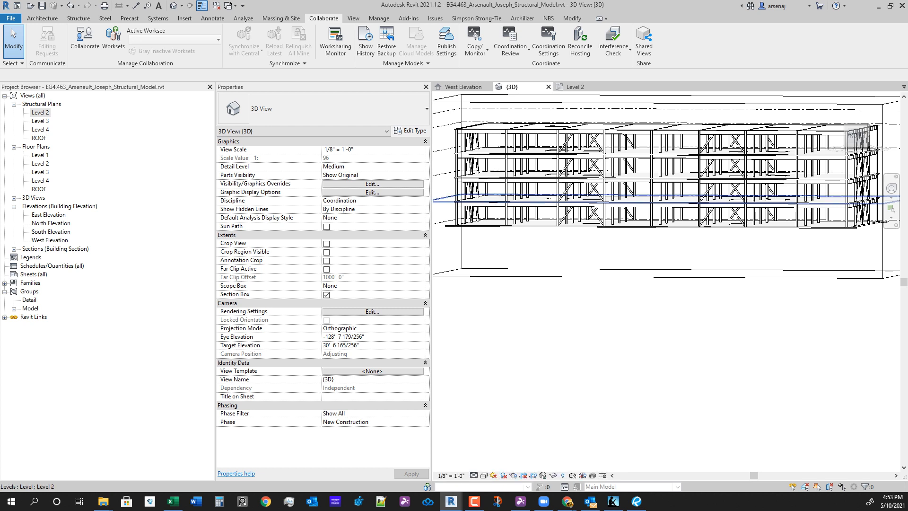
middle_drag(676, 203, 671, 231)
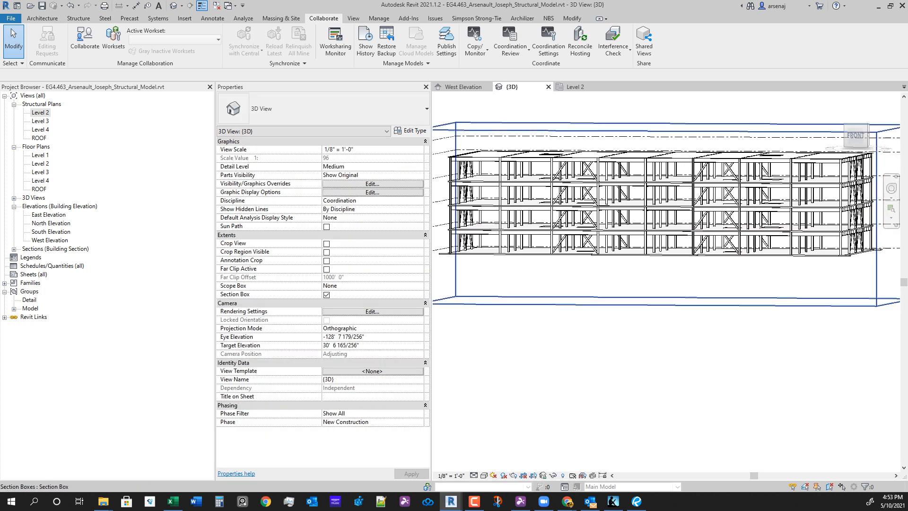
shift+middle_drag(617, 300, 607, 261)
scroll(606, 261, up, 3)
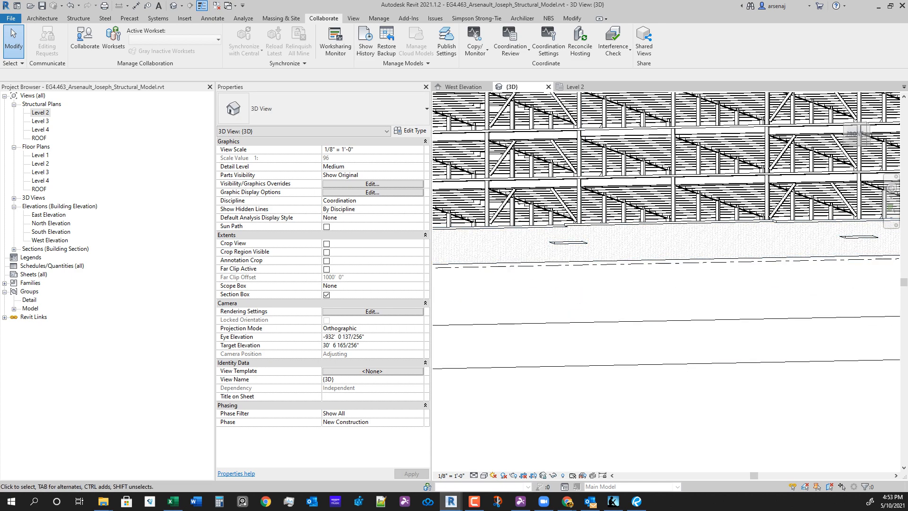
scroll(607, 261, down, 3)
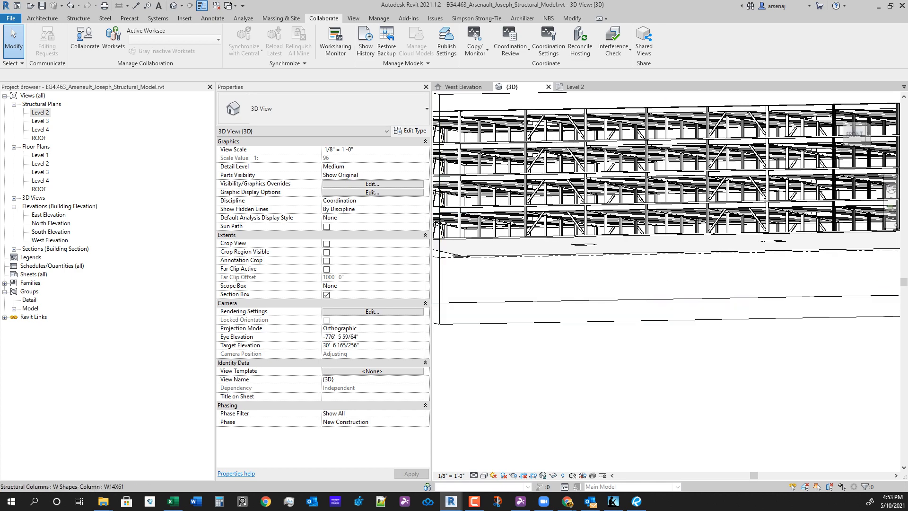
Examine the shaft openings below the slab on grade in the 3D view, checking the view's Discipline setting.
click(419, 201)
click(350, 244)
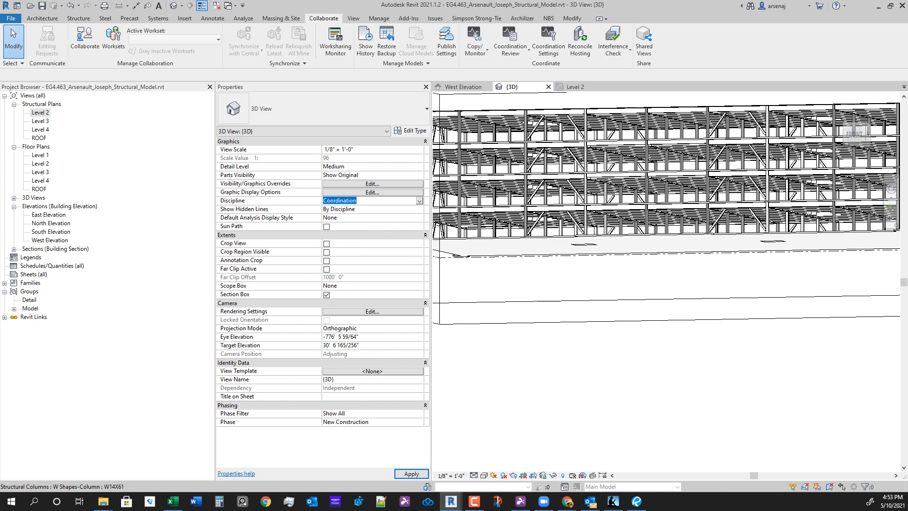
scroll(638, 265, down, 1)
mouse_move(639, 265)
shift+middle_down()
mouse_move(647, 241)
mouse_move(652, 262)
shift+middle_up()
scroll(580, 280, up, 5)
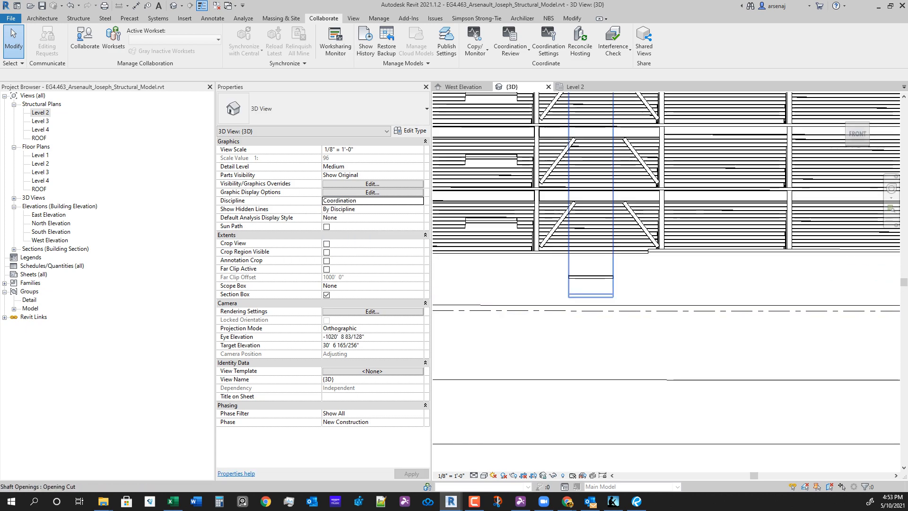
scroll(581, 280, down, 4)
shift+middle_drag(581, 279, 567, 297)
Open the Level 2 structural plan and move the Section 2 line across to cut through the elevator shaft between grids 3 and 4.
click(572, 86)
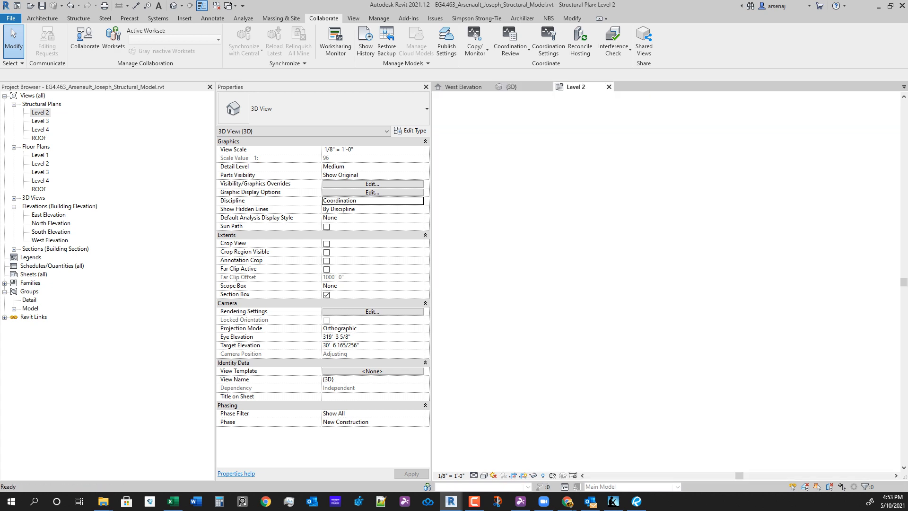
scroll(520, 297, up, 3)
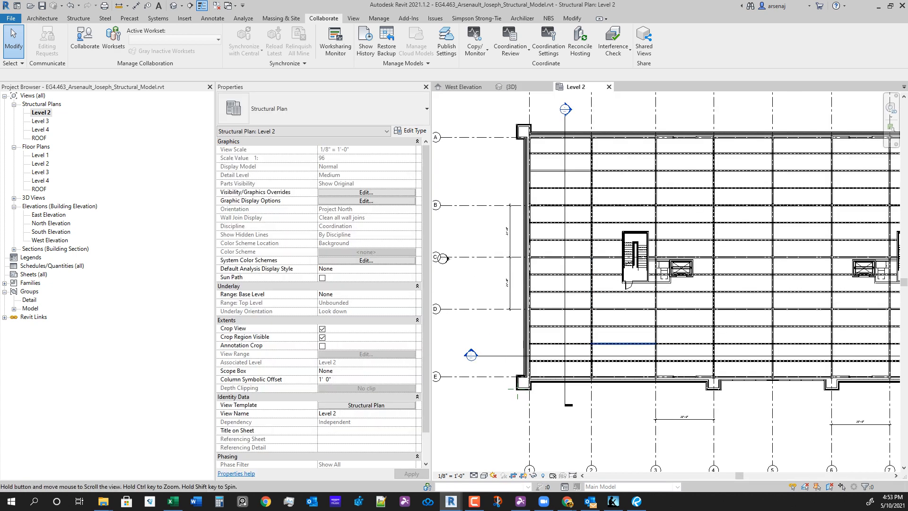
click(564, 259)
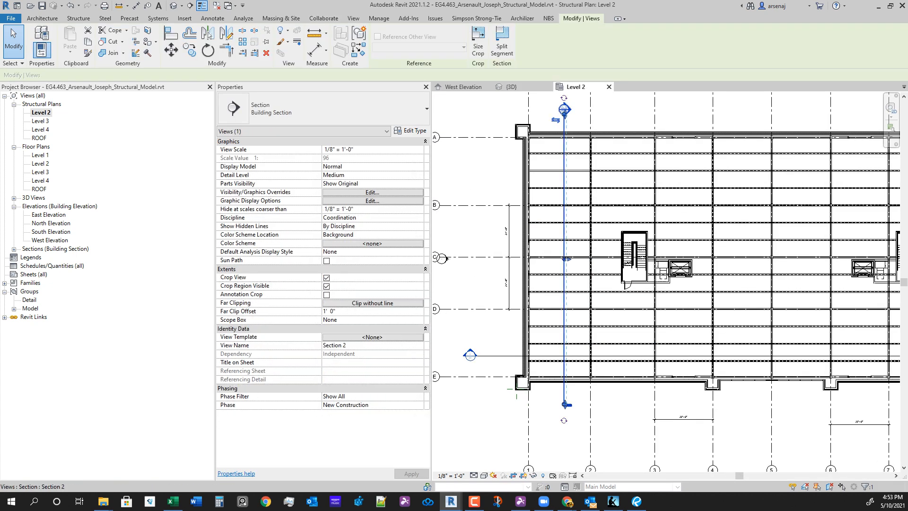
drag(563, 259, 680, 268)
Set Section 1's far clip offset to 1' 0" and move its line from near grid E so it cuts through the elevator shafts.
scroll(662, 289, down, 2)
middle_drag(662, 288, 657, 291)
click(551, 337)
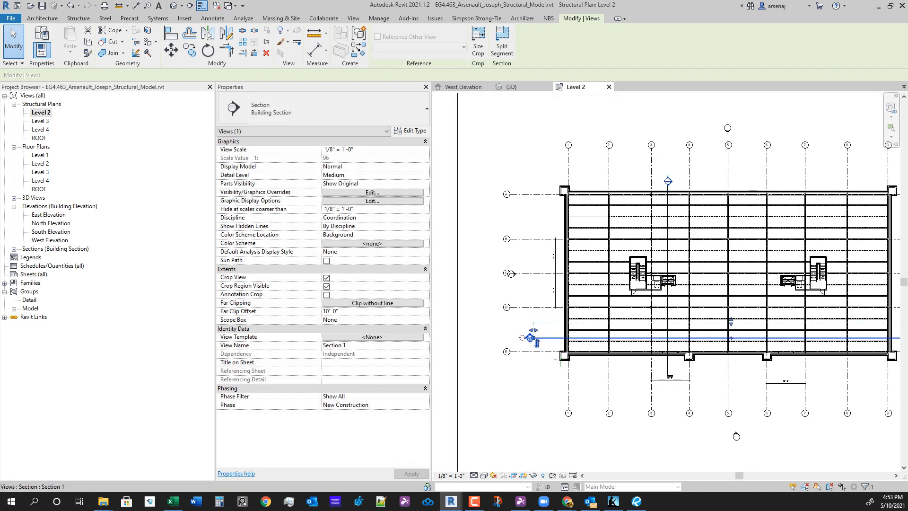
scroll(555, 338, up, 2)
click(361, 311)
text(1)
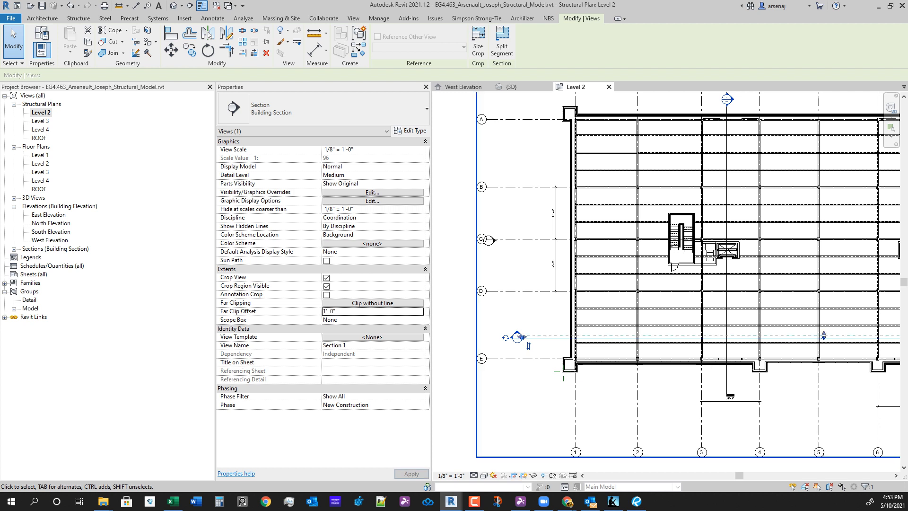
drag(550, 338, 539, 250)
Open the Section 1 view from its section line and frame the elevator pit at the slab on grade.
scroll(766, 242, up, 5)
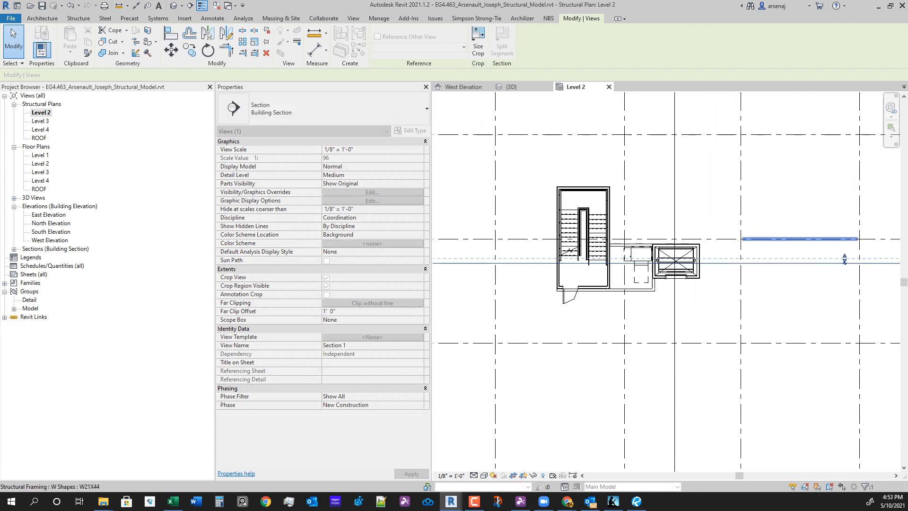
right_click(675, 279)
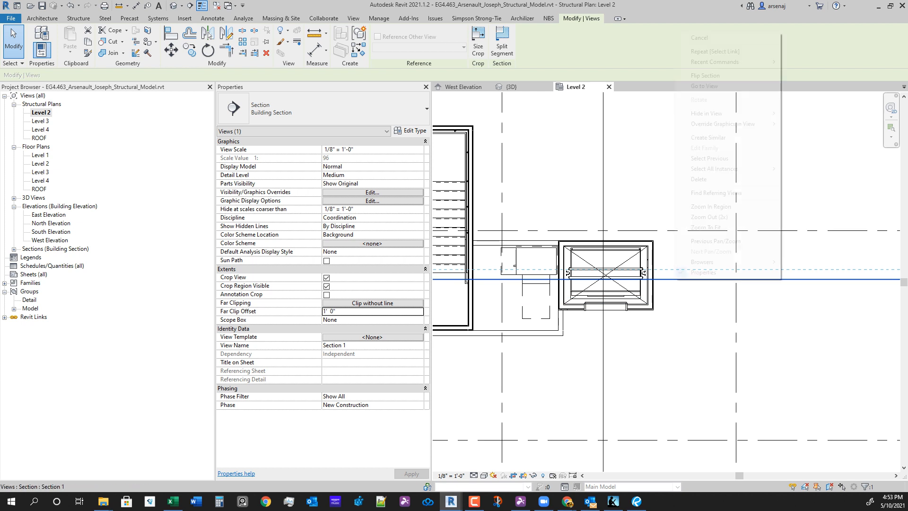
click(704, 86)
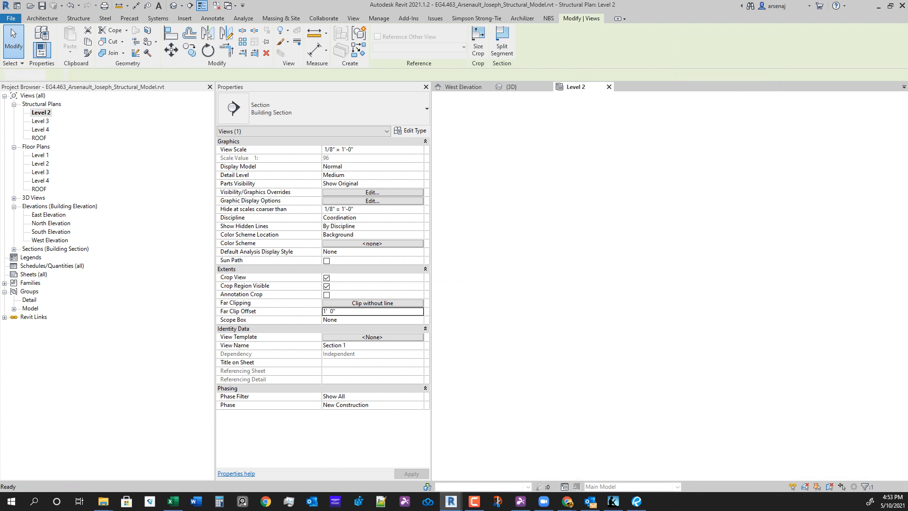
scroll(607, 319, up, 10)
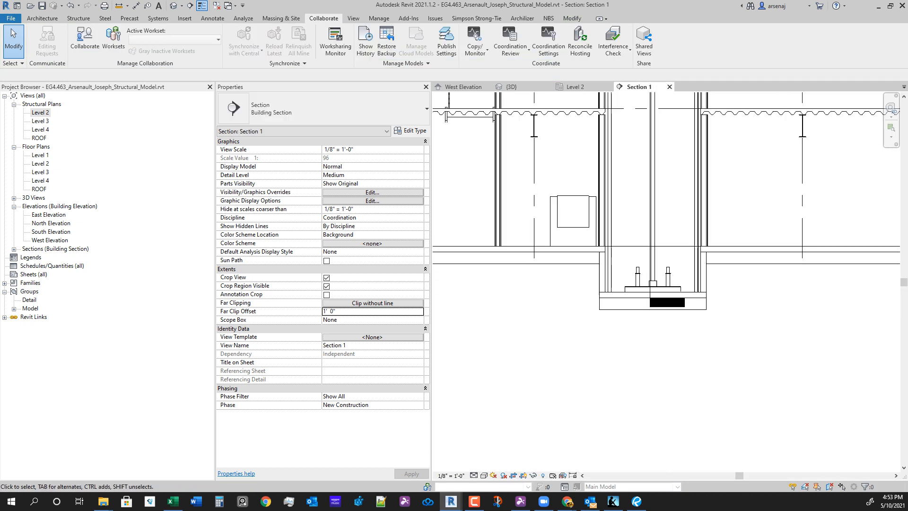
scroll(552, 390, down, 2)
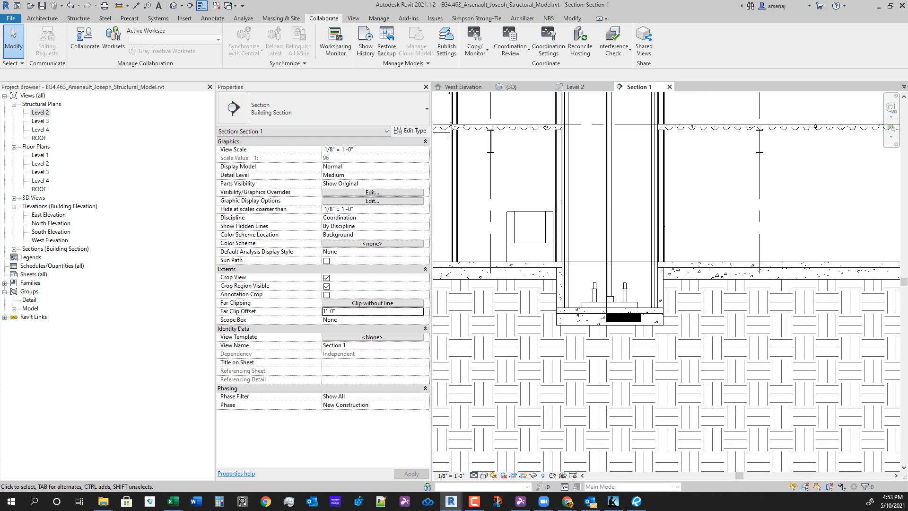
Override the linked architectural model's display in Section 1 so it is drawn greyed behind the structure.
key(v)
key(v)
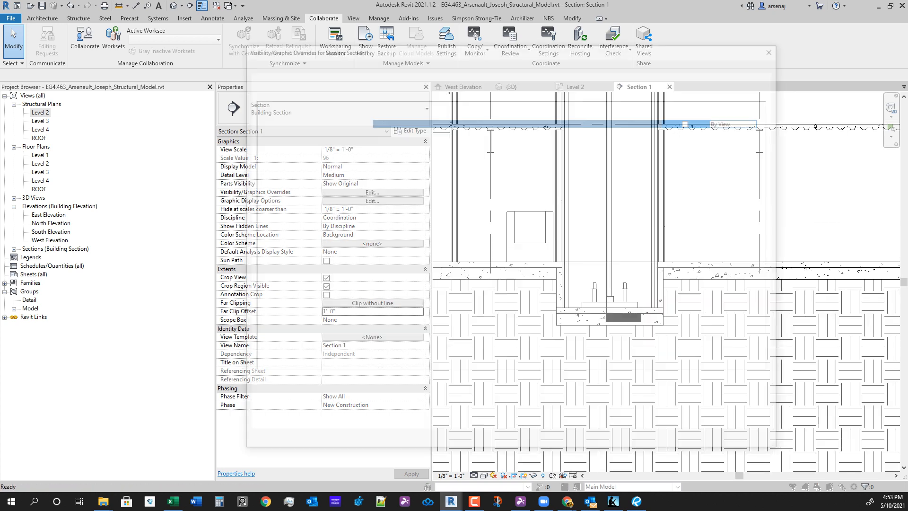
click(500, 63)
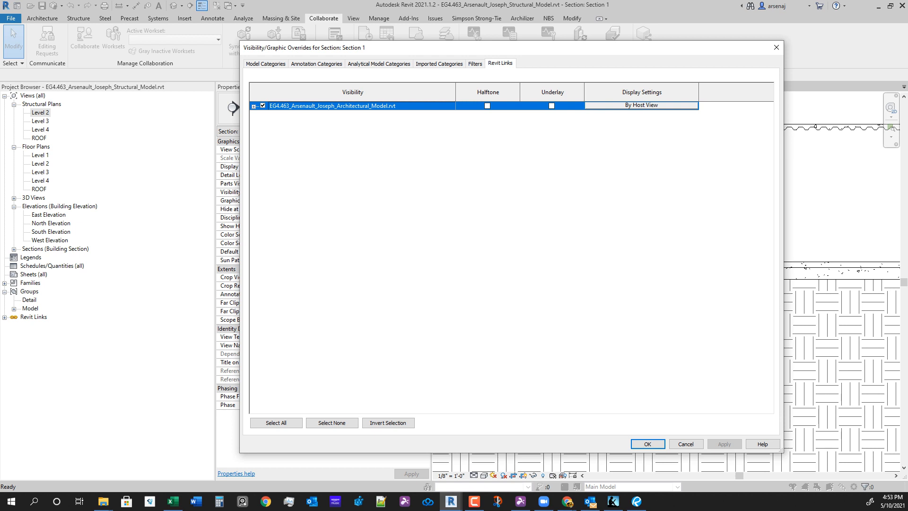
click(647, 444)
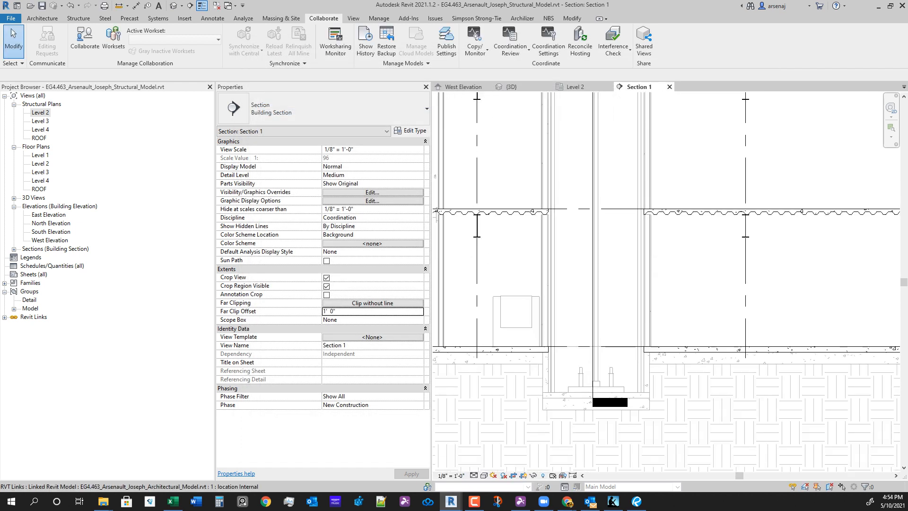
Examine the elevator shaft through all floors in Section 1 and select its shaft opening to check the base and top constraints.
scroll(626, 401, down, 5)
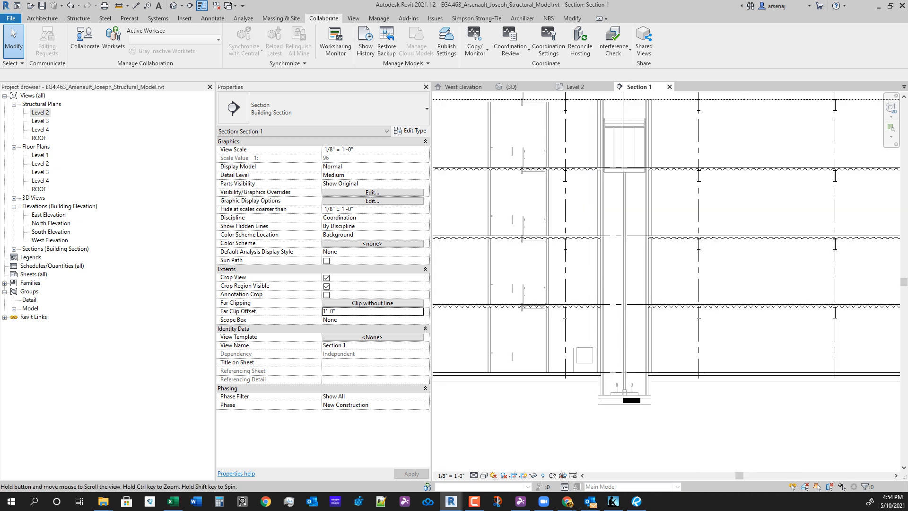
scroll(606, 248, up, 4)
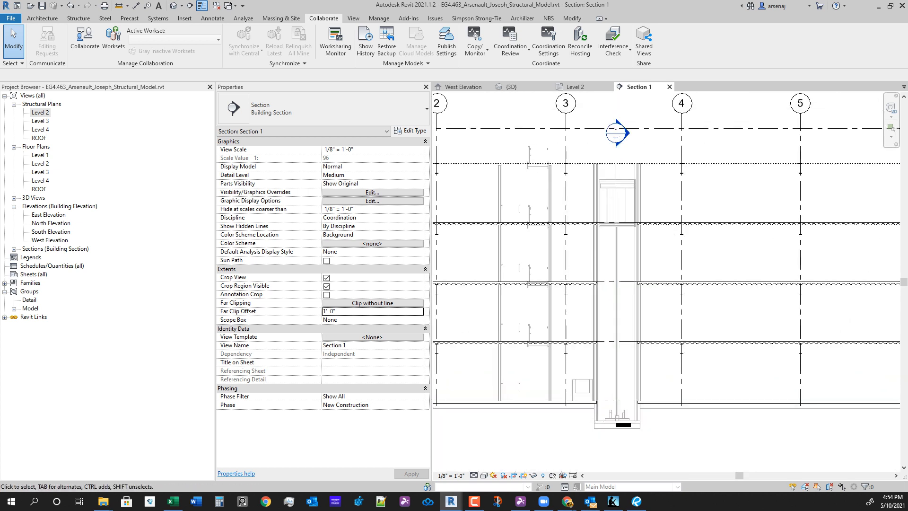
scroll(591, 207, up, 3)
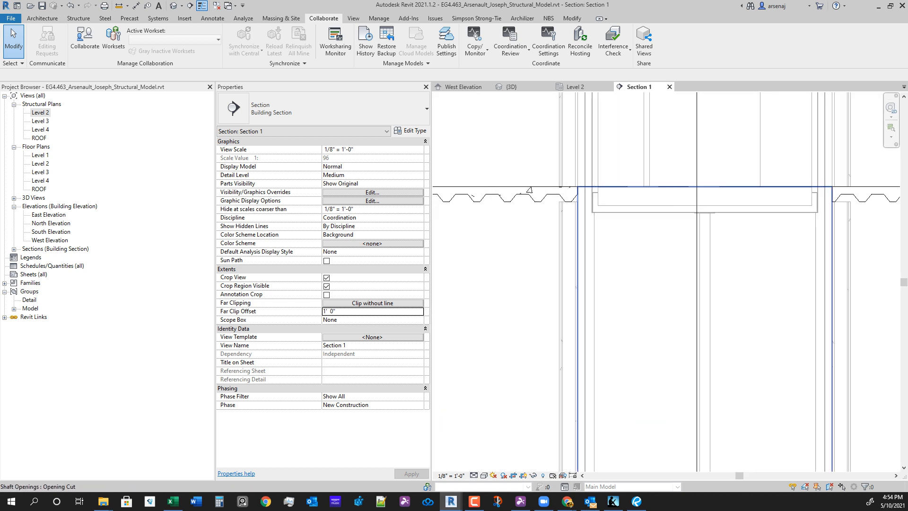
click(587, 186)
scroll(667, 255, down, 6)
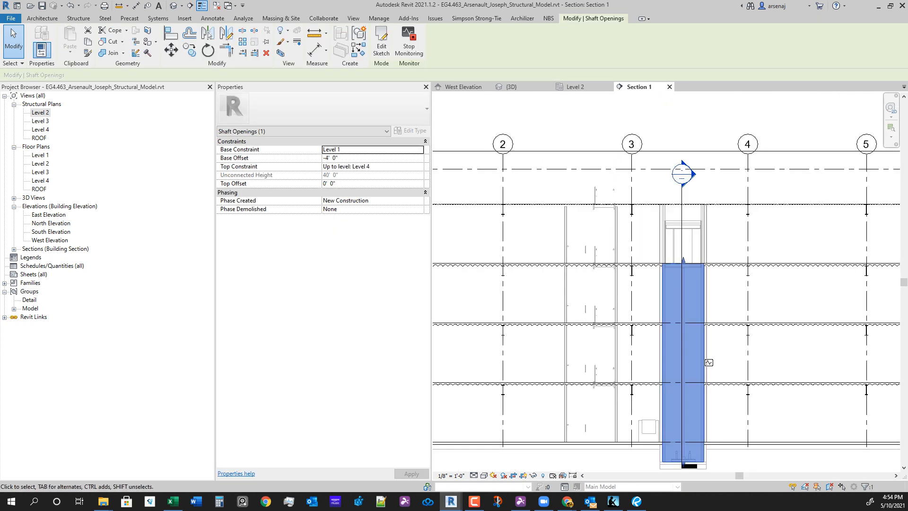
key(Escape)
Examine the level heads beyond grid 9 in Section 1, including the moved T.O. PARAPET level.
middle_drag(705, 363, 583, 346)
scroll(686, 245, down, 1)
middle_drag(887, 264, 378, 260)
scroll(723, 166, up, 4)
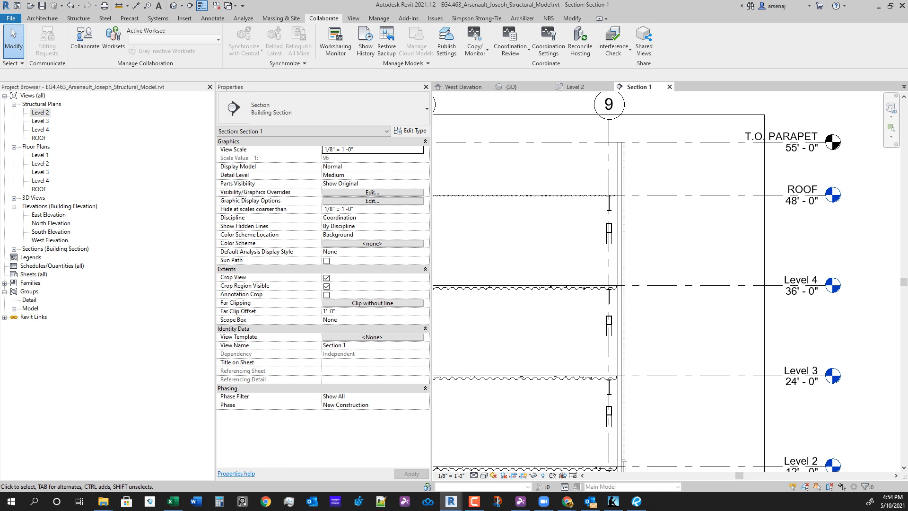
scroll(817, 145, down, 4)
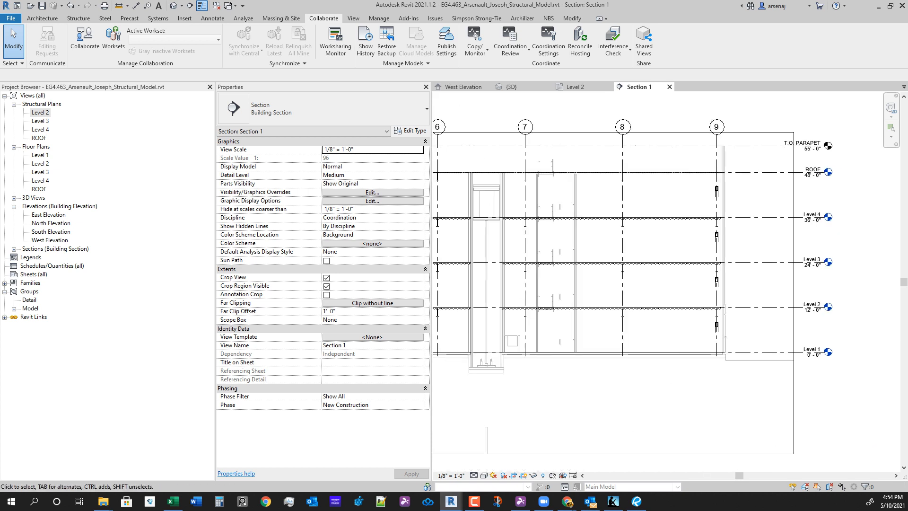
Inspect how the elevator shaft opening near grid 7 cuts the metal deck floors and the slab on grade.
middle_drag(615, 293, 656, 294)
scroll(492, 378, up, 5)
drag(494, 409, 693, 282)
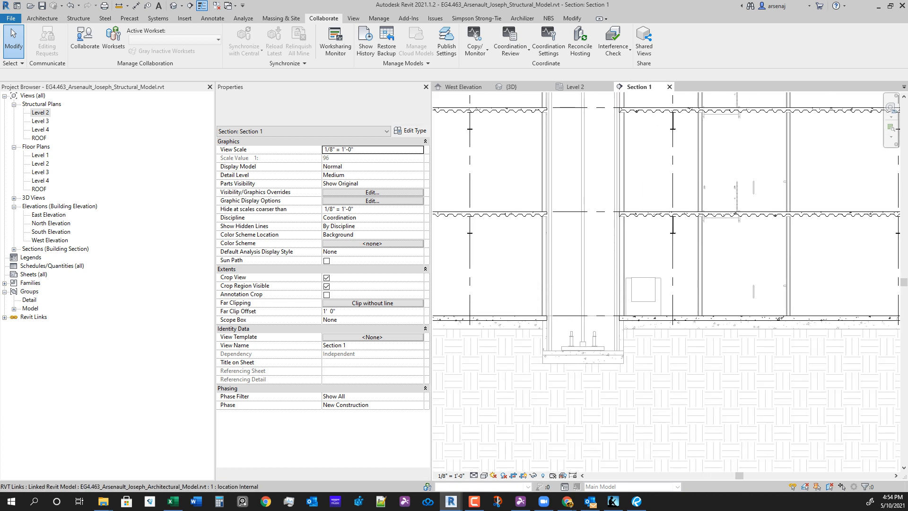
scroll(650, 313, down, 1)
scroll(549, 351, up, 2)
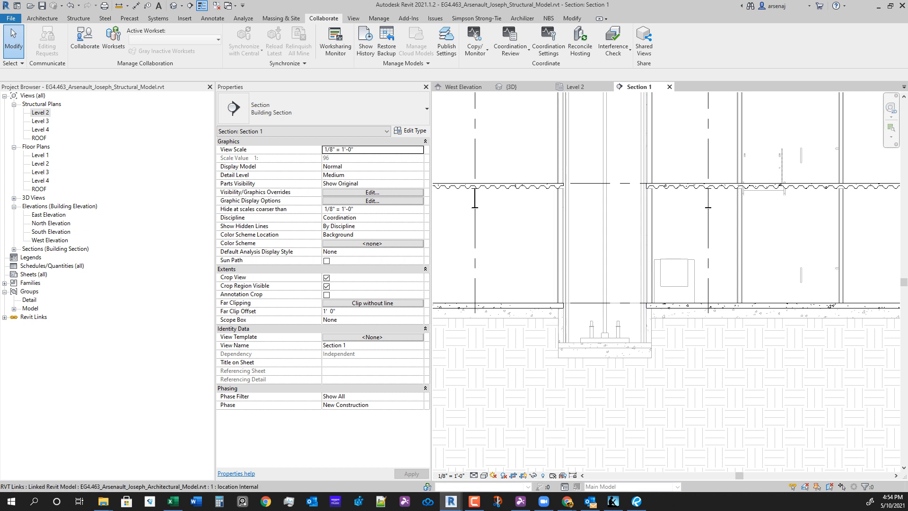
scroll(657, 357, down, 1)
scroll(642, 367, up, 2)
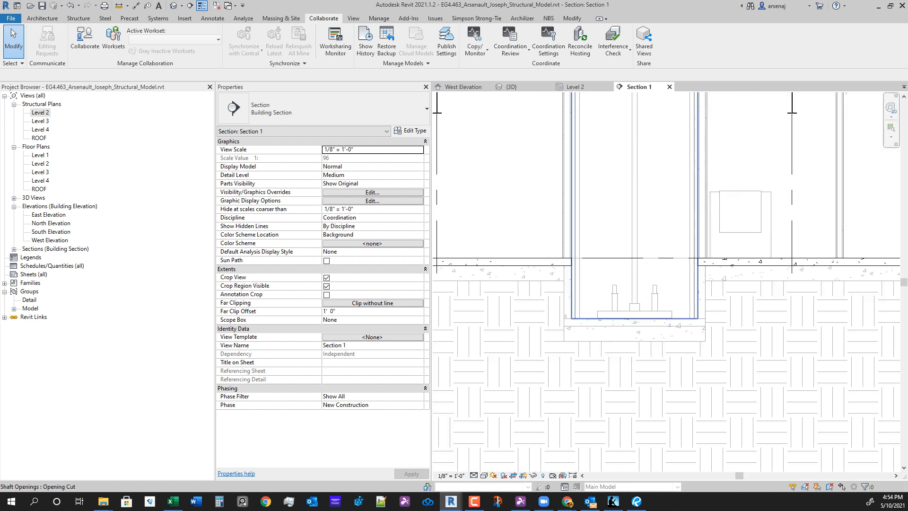
Check the structural slab on grade beside the elevator pit and the linked model's pit slab by selecting each.
click(568, 264)
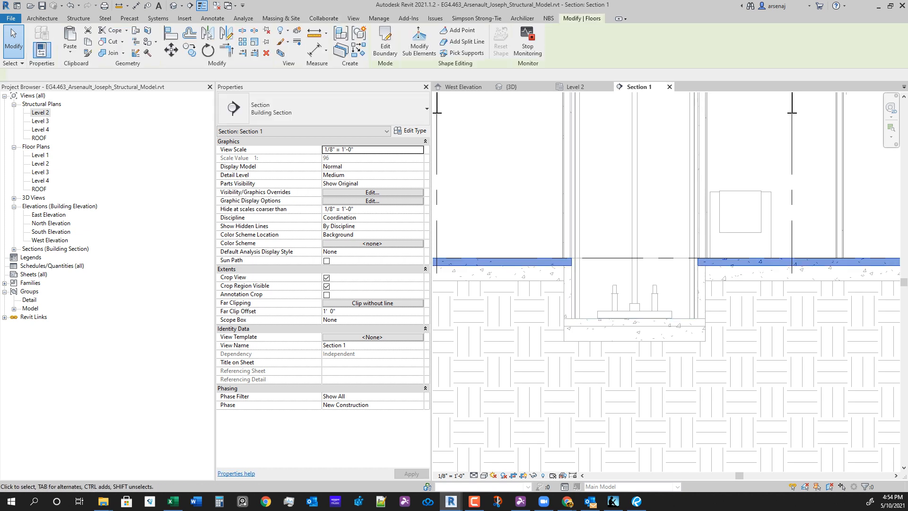
key(Escape)
scroll(617, 299, down, 4)
scroll(628, 314, up, 6)
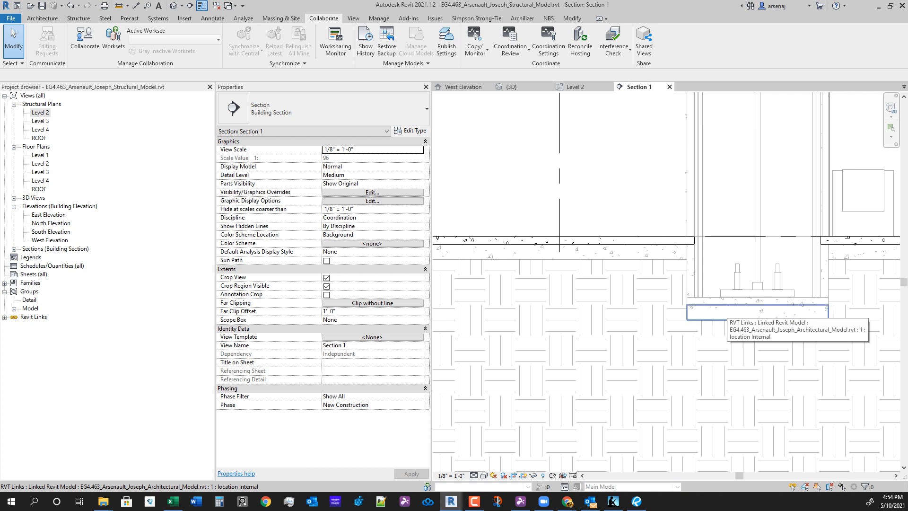
key(Tab)
click(727, 305)
key(Escape)
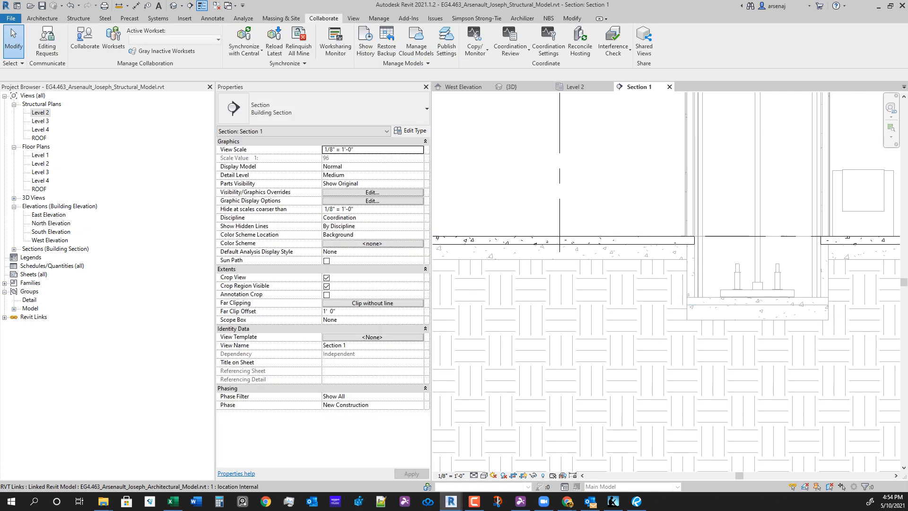
scroll(704, 305, down, 2)
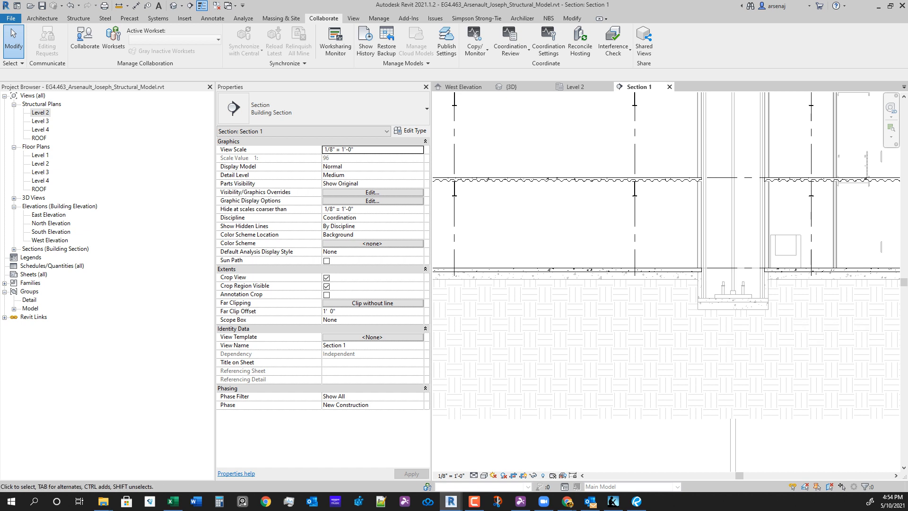
Compare the 3D view, the Level 2 plan and Section 1, ending on the structural frame in 3D.
click(508, 86)
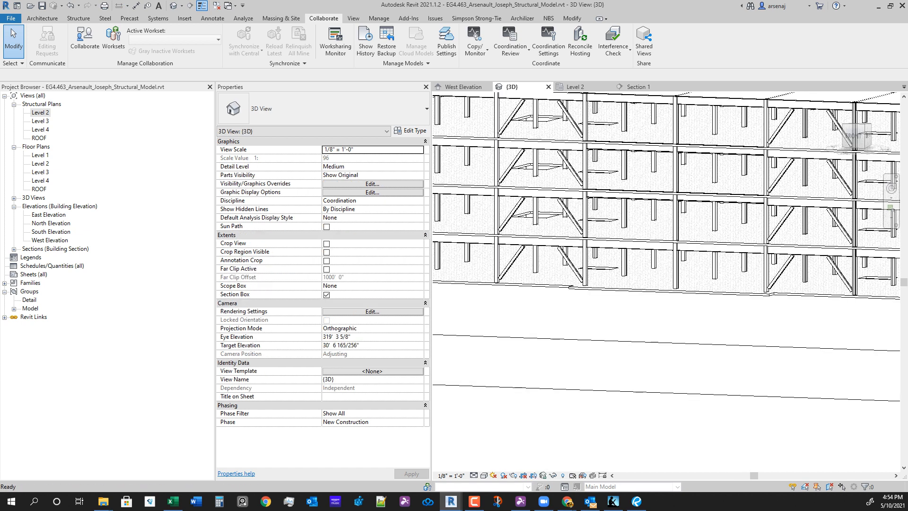
click(576, 86)
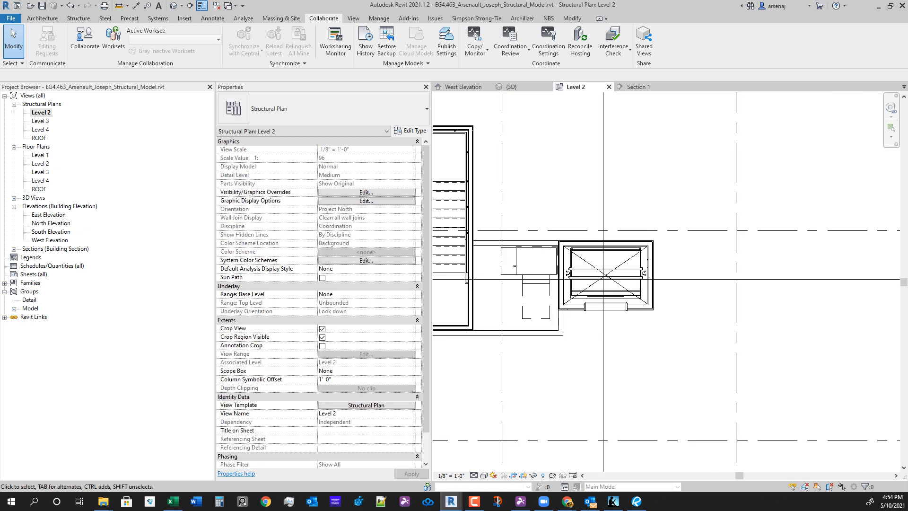
click(638, 87)
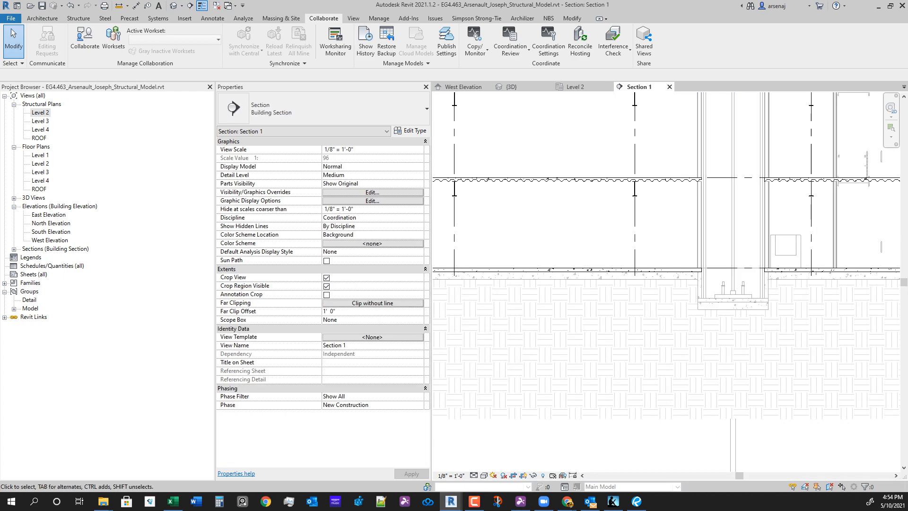
middle_drag(680, 181, 682, 232)
click(511, 86)
scroll(614, 293, down, 3)
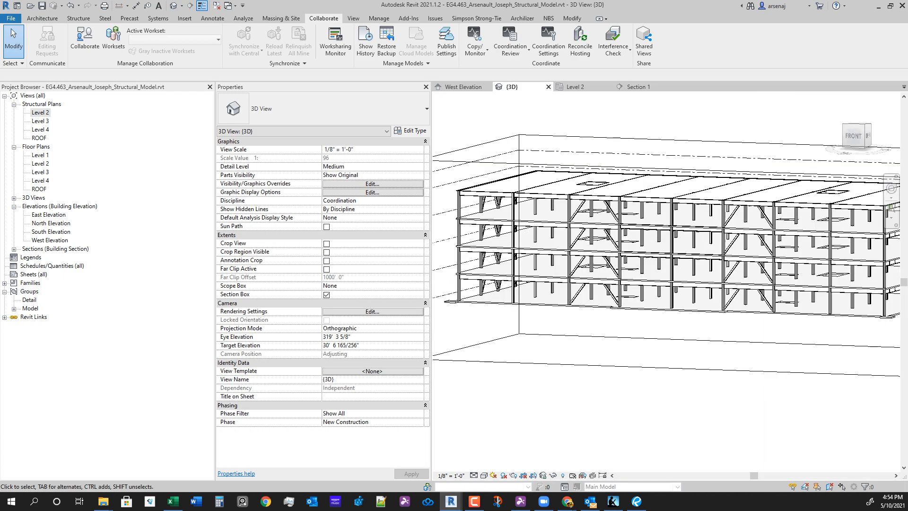
mouse_move(615, 293)
shift+middle_down()
mouse_move(652, 326)
mouse_move(620, 288)
shift+middle_up()
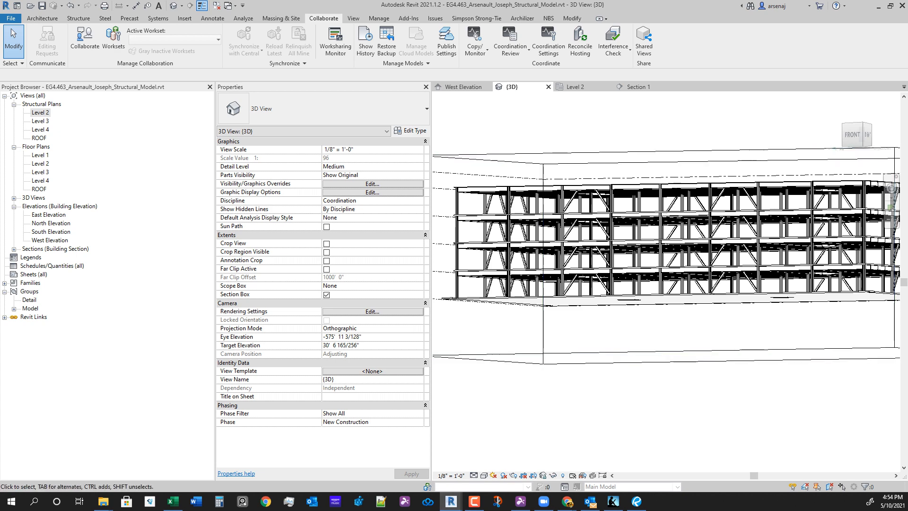
Turn on the linked architectural model in the 3D view's visibility/graphic overrides.
key(v)
key(g)
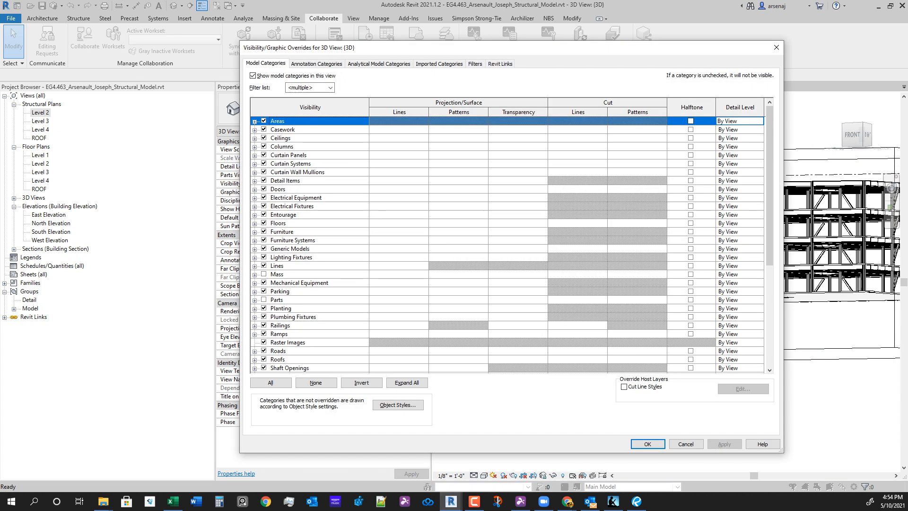
click(499, 64)
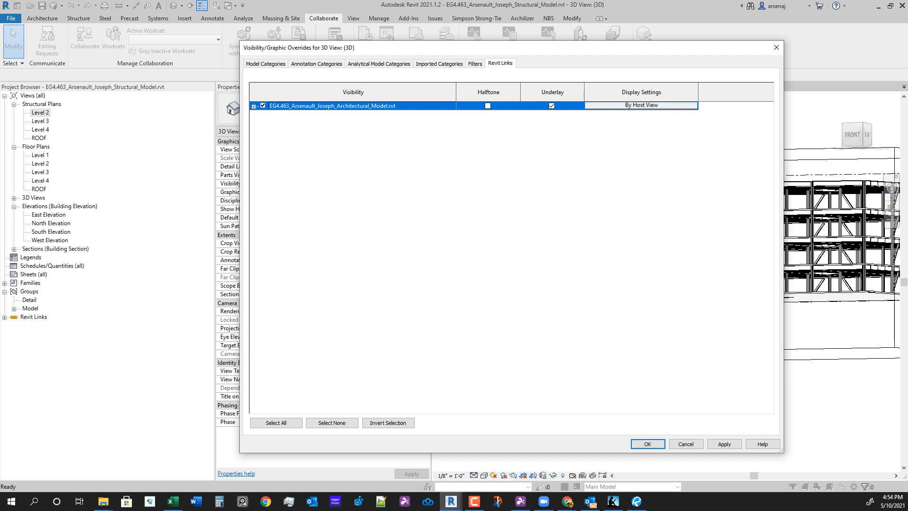
key(Return)
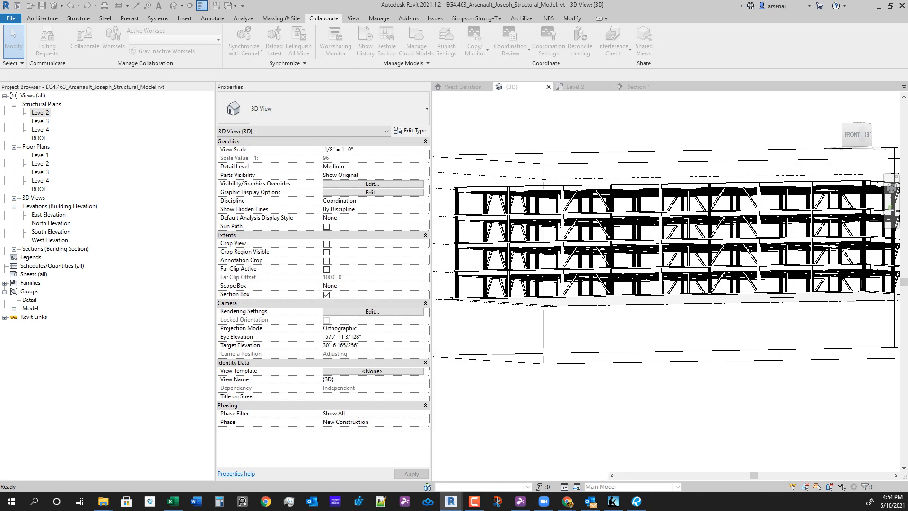
Check an elevator pit of the linked model from below by selecting one of its concrete walls.
shift+middle_drag(664, 360, 636, 300)
scroll(633, 300, up, 5)
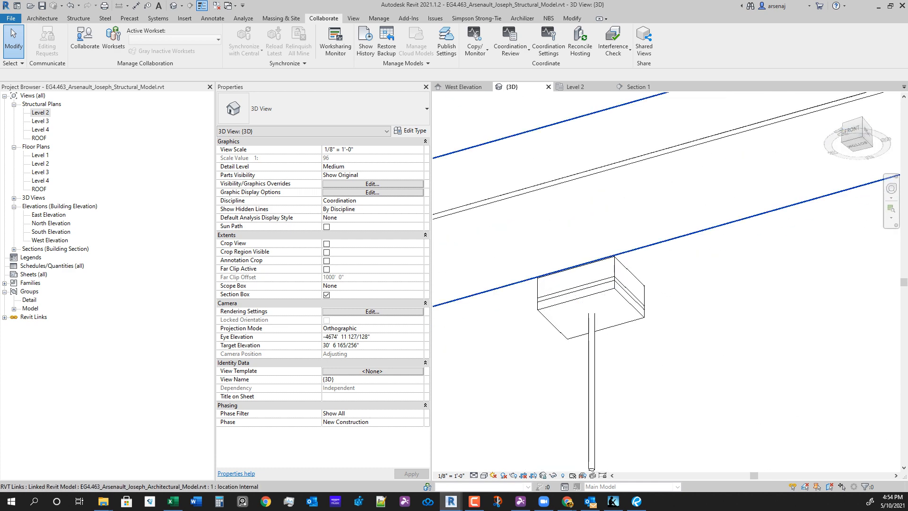
click(610, 272)
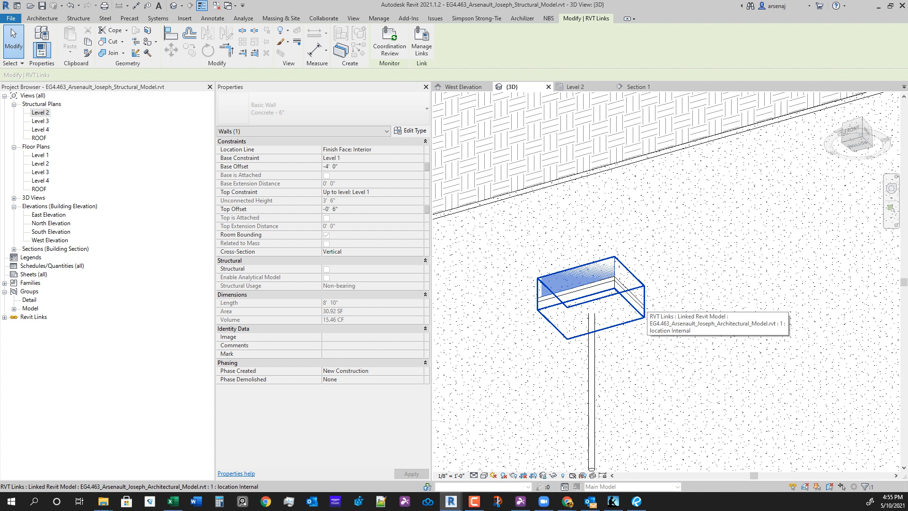
key(Escape)
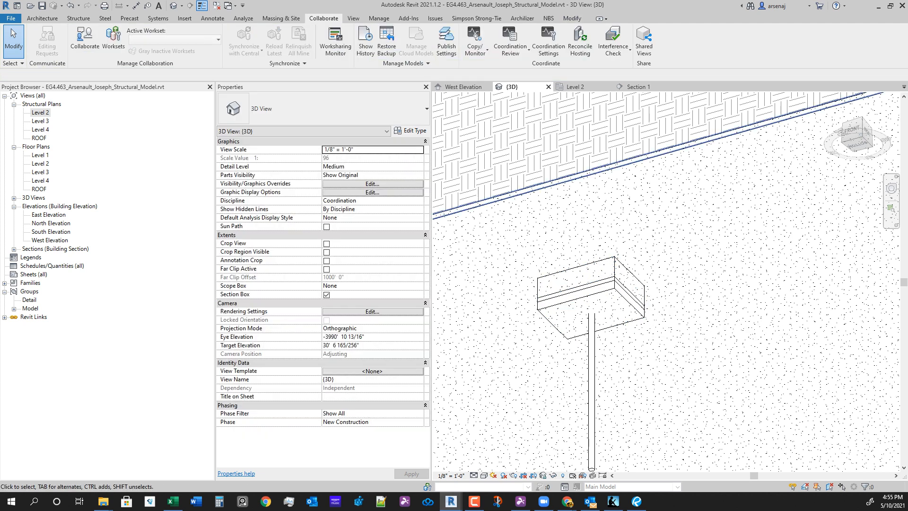
Start a Copy/Monitor session on the linked architectural model and activate its Copy tool.
click(475, 42)
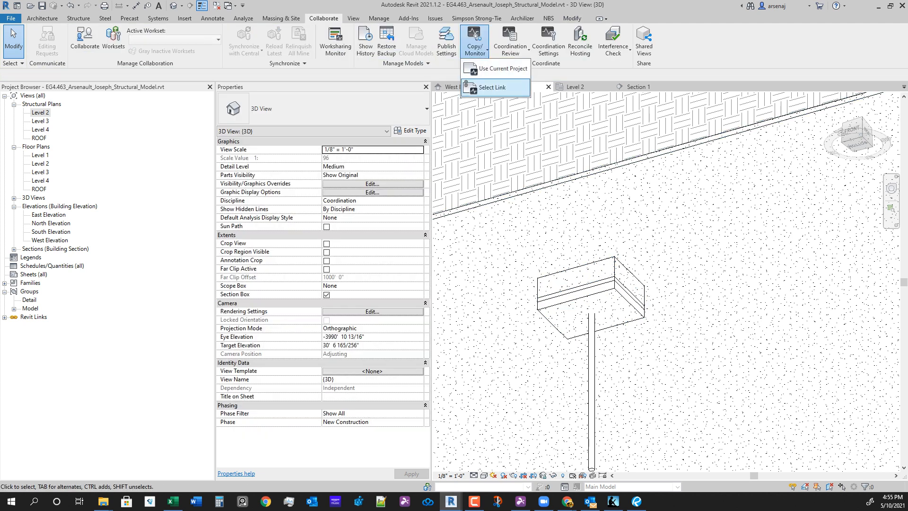
click(491, 87)
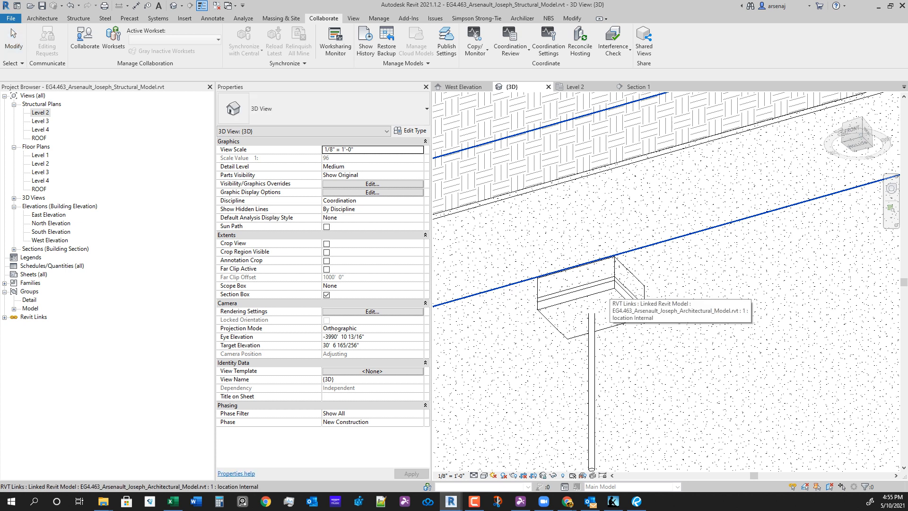
click(608, 288)
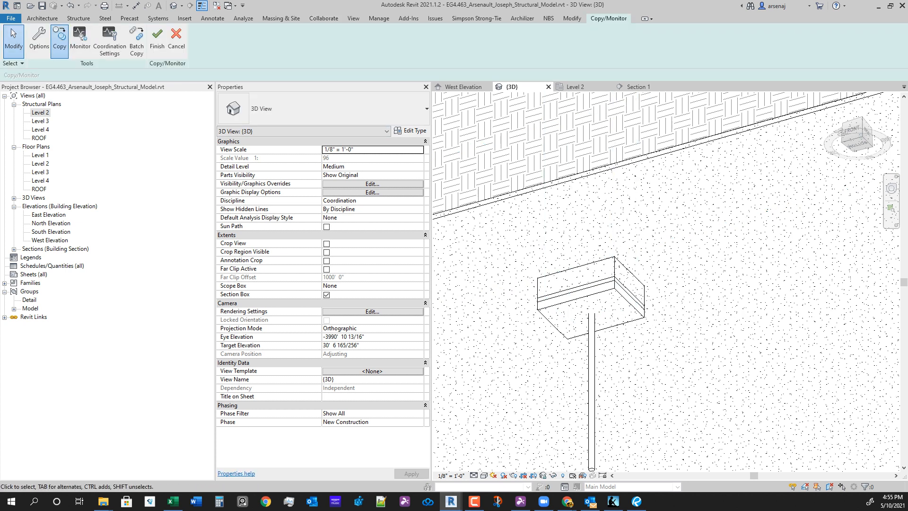
click(60, 41)
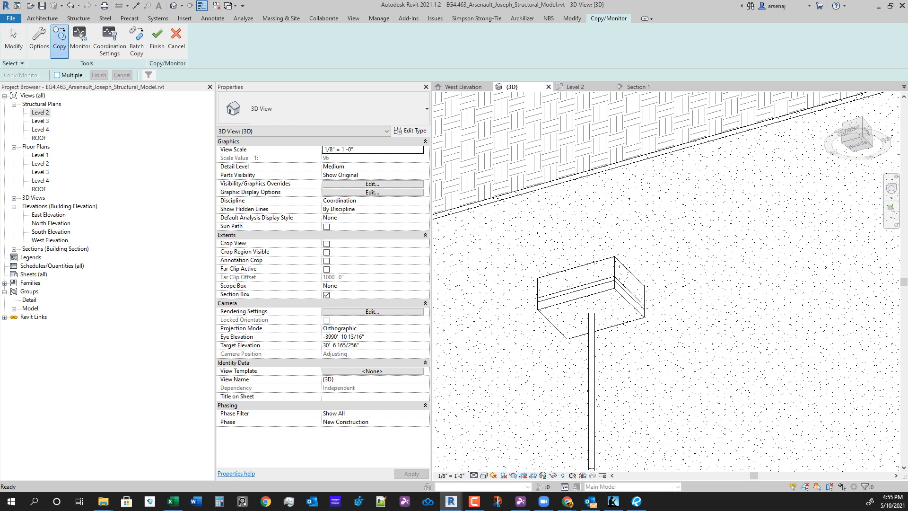
click(58, 76)
In the Copy/Monitor options, set the Concrete - 6" wall type to Copy original Type.
click(38, 38)
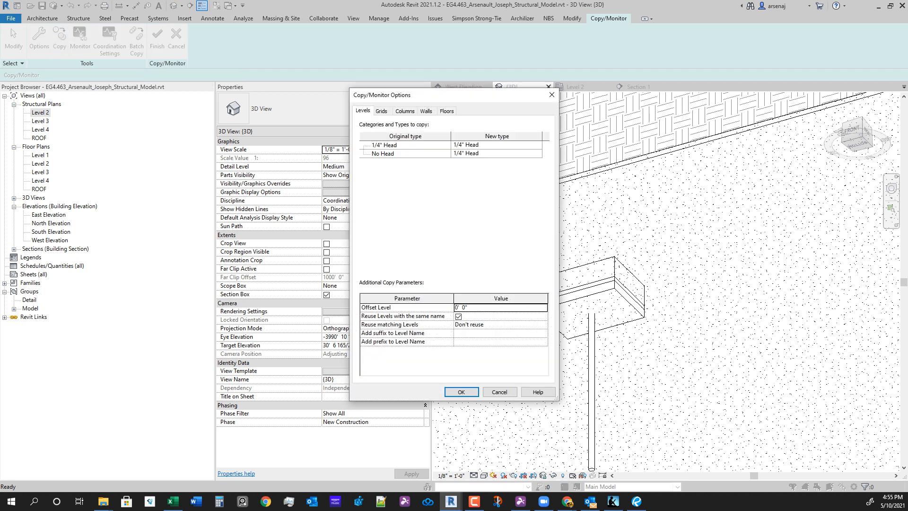
click(446, 111)
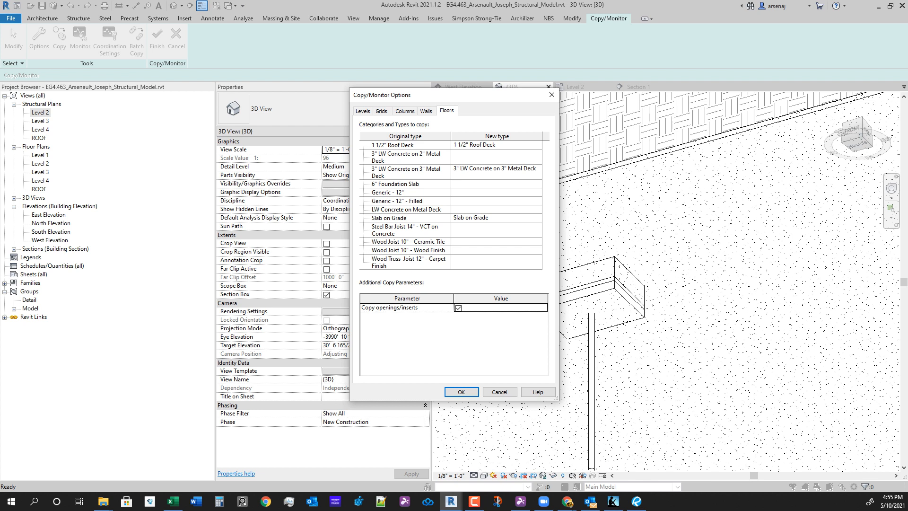
click(409, 218)
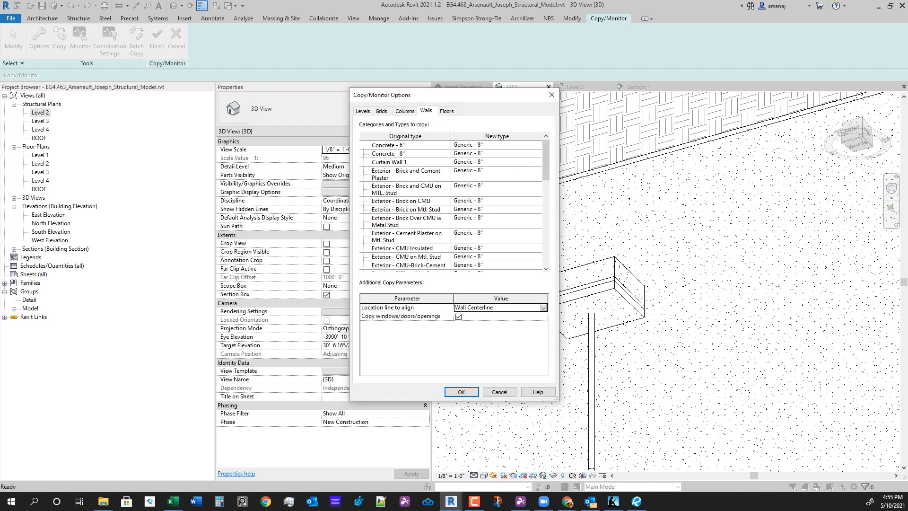
click(409, 145)
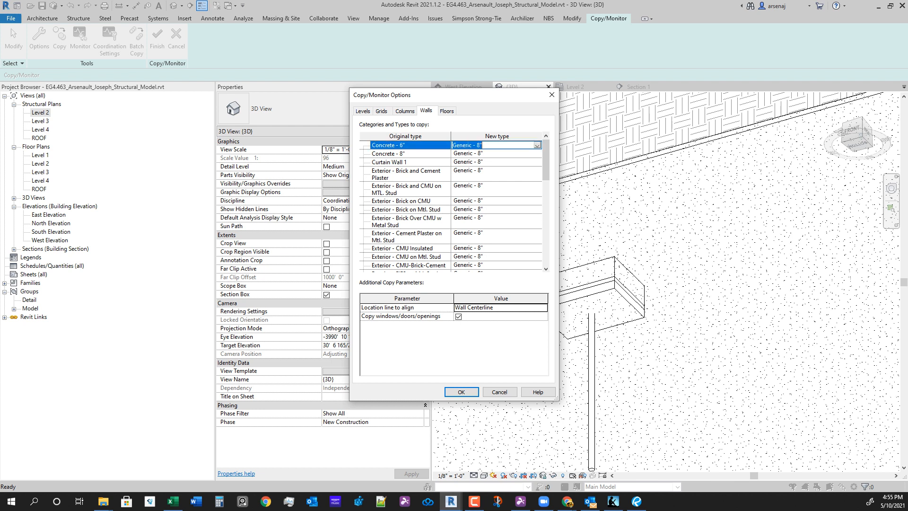
click(537, 145)
scroll(502, 173, up, 5)
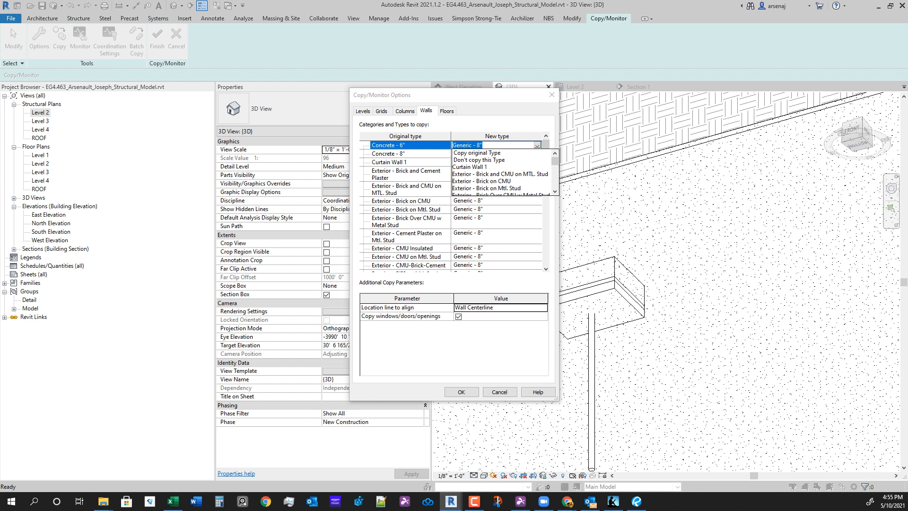
scroll(502, 171, down, 3)
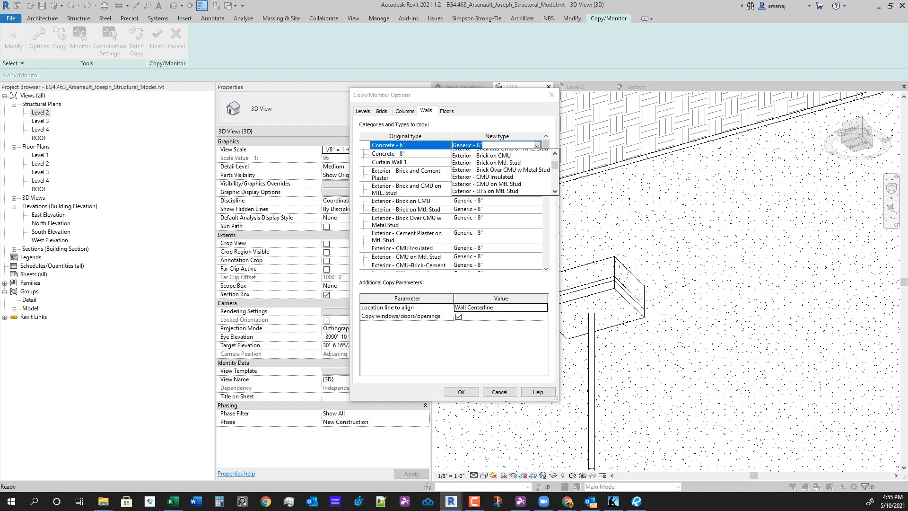
scroll(502, 171, up, 3)
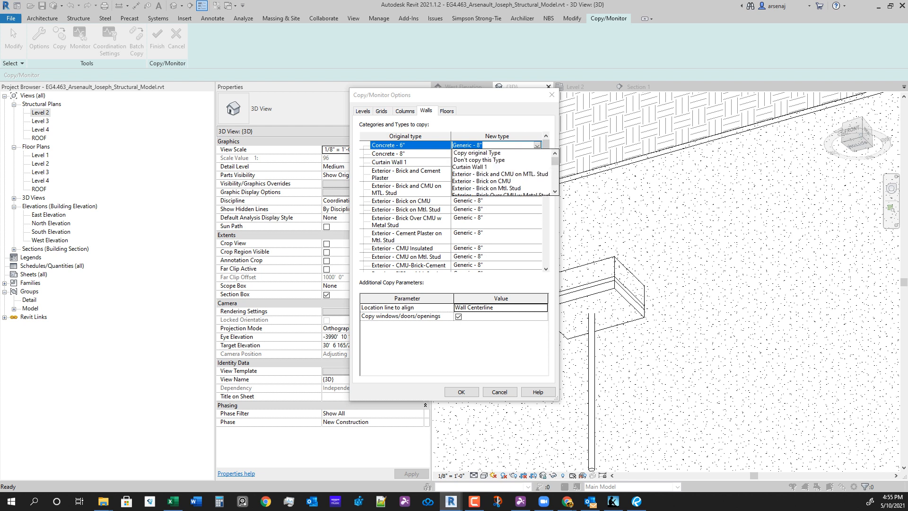
click(478, 153)
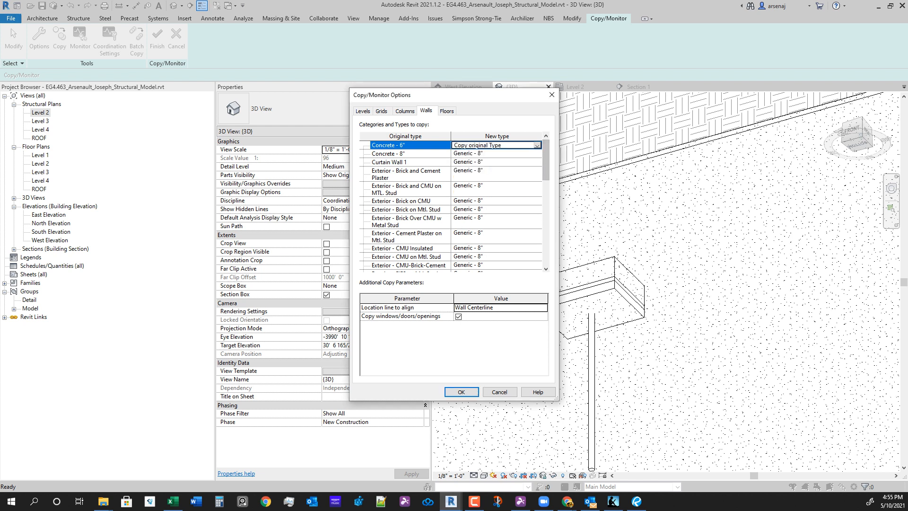
click(495, 145)
key(Return)
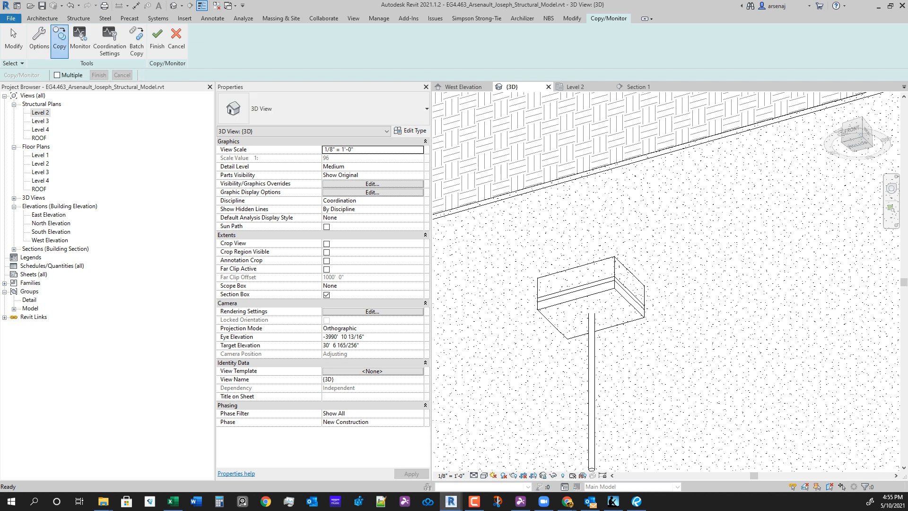
Enable multiple copying and select the four walls and the floor slab of the first elevator pit.
click(58, 75)
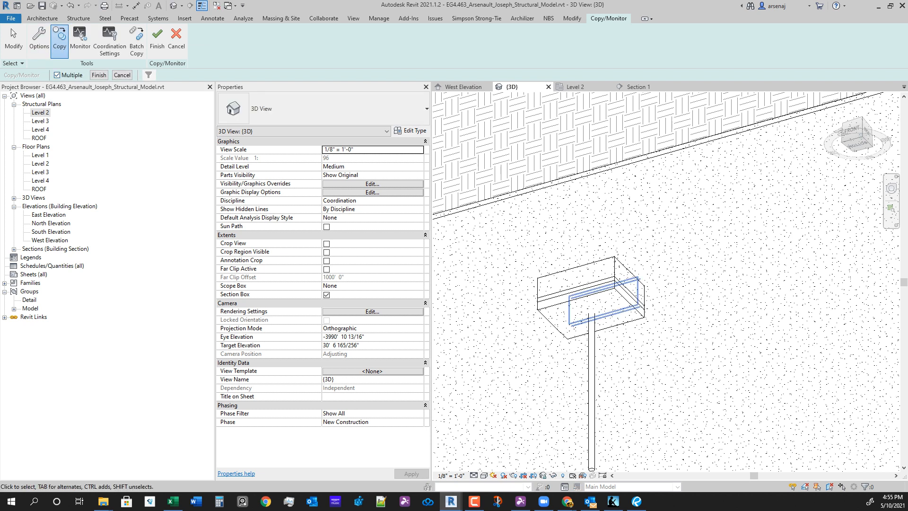
click(578, 285)
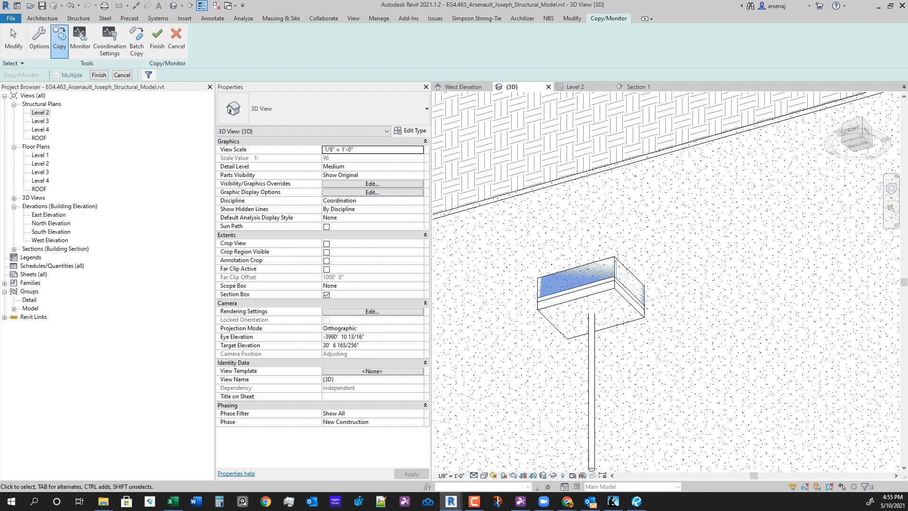
scroll(609, 288, up, 3)
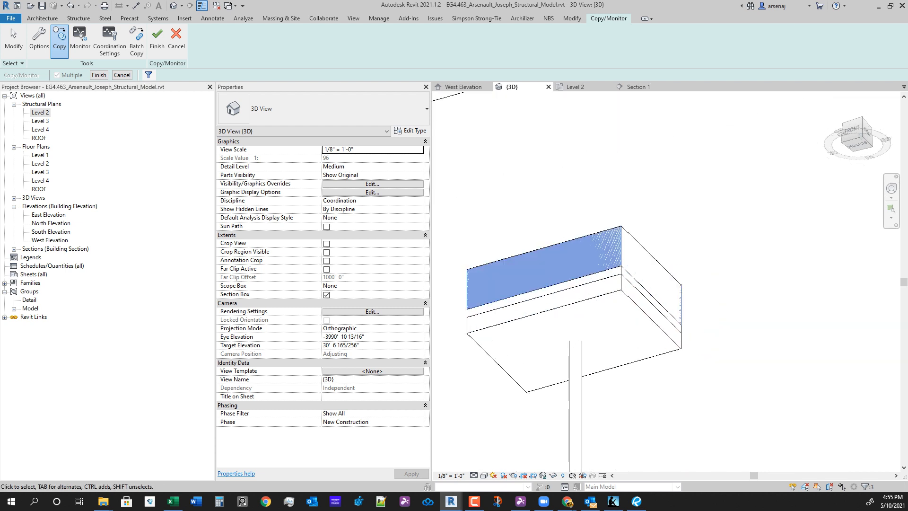
ctrl+click(601, 277)
scroll(705, 362, down, 2)
shift+middle_drag(705, 361, 586, 356)
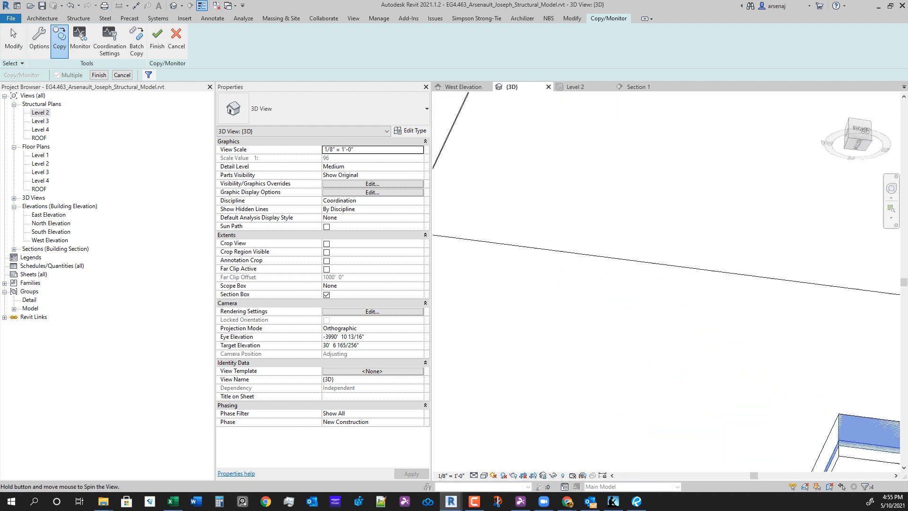
middle_drag(803, 402, 454, 267)
middle_drag(765, 326, 629, 326)
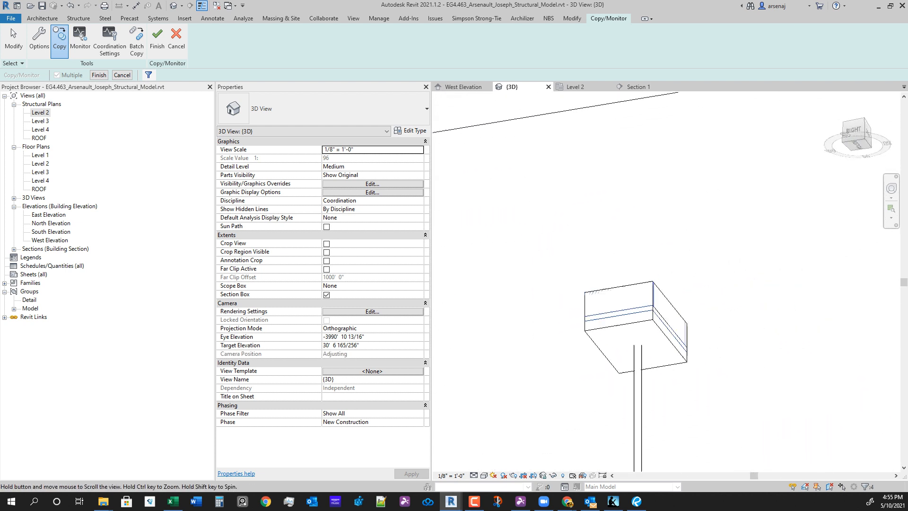
middle_drag(685, 347, 669, 347)
scroll(669, 347, up, 2)
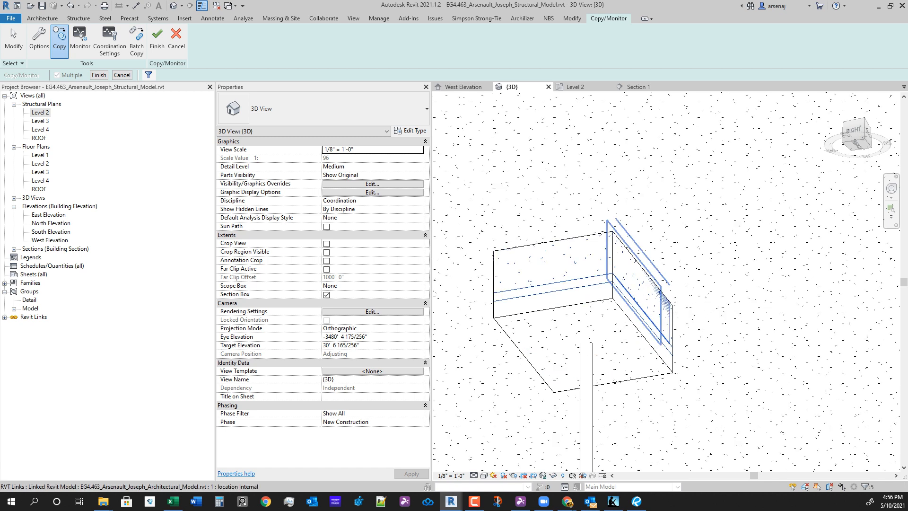
Add the four walls and the floor slab of the second elevator pit to the copy selection.
scroll(632, 203, down, 2)
scroll(594, 299, down, 5)
shift+middle_drag(594, 299, 635, 310)
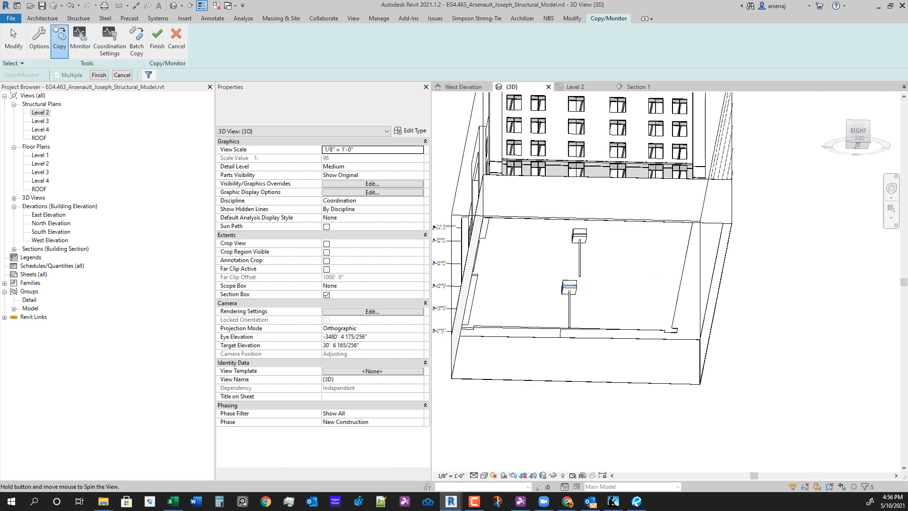
scroll(576, 238, up, 5)
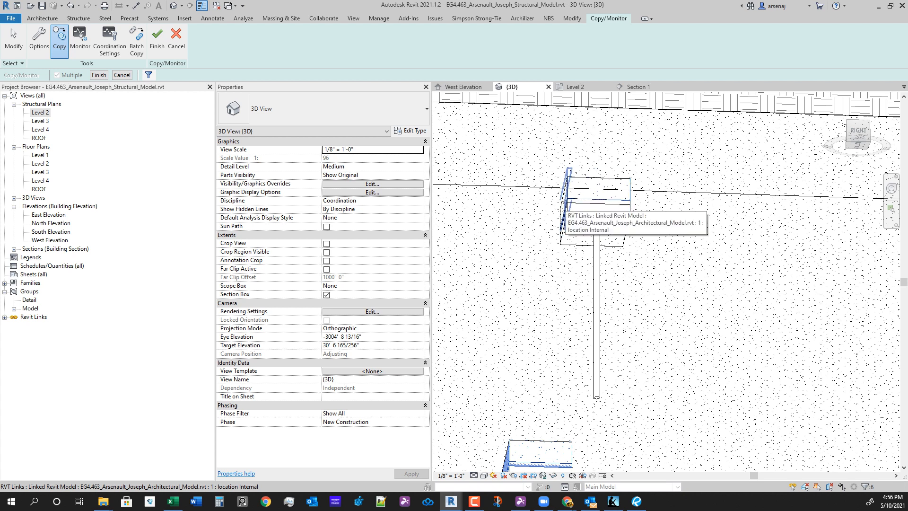
ctrl+click(566, 206)
shift+middle_drag(567, 222, 492, 220)
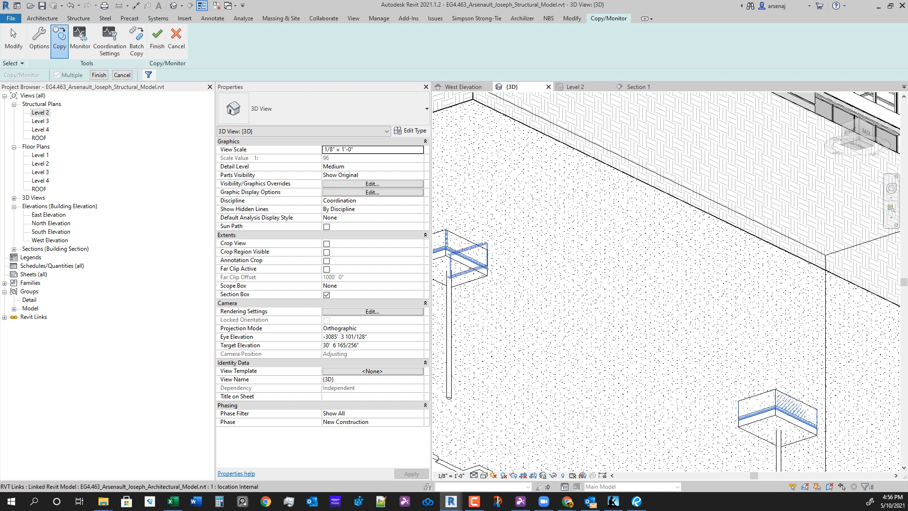
middle_drag(452, 251, 558, 266)
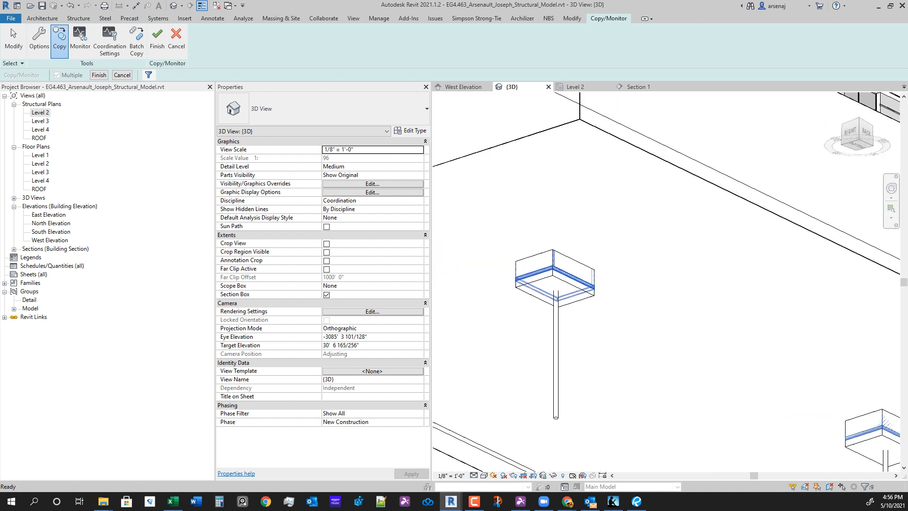
scroll(558, 265, up, 5)
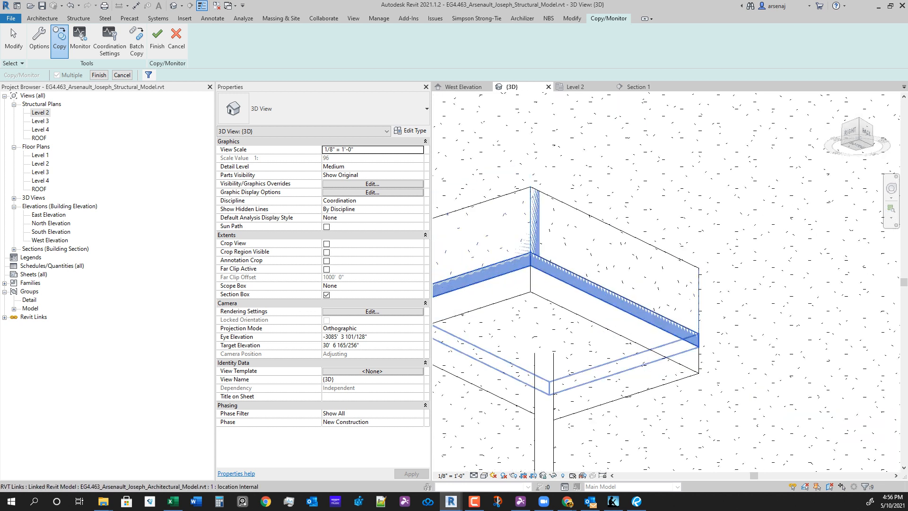
ctrl+click(561, 272)
scroll(584, 279, down, 2)
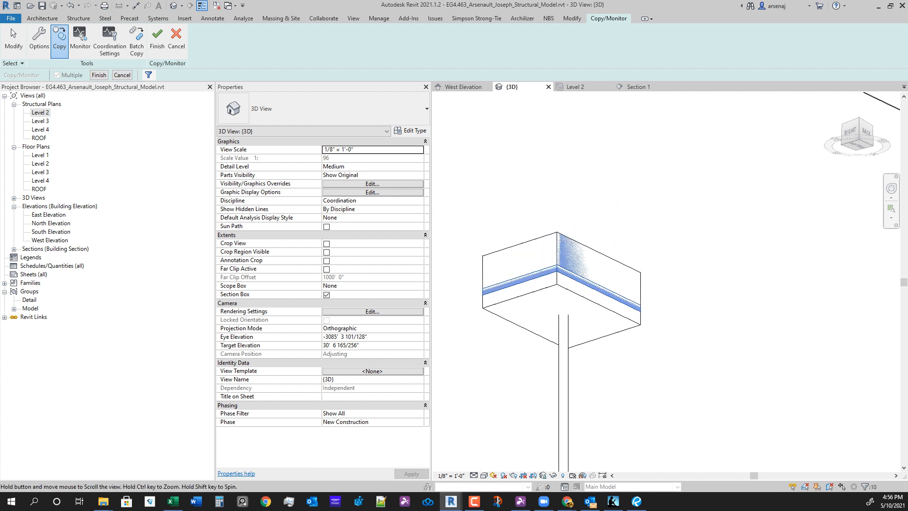
Check the selection's categories with the filter and finish copying both elevator pits' floors and walls into the structural model.
scroll(649, 241, down, 1)
middle_drag(585, 279, 689, 213)
shift+middle_drag(689, 213, 828, 227)
scroll(737, 284, down, 2)
shift+middle_drag(737, 284, 763, 273)
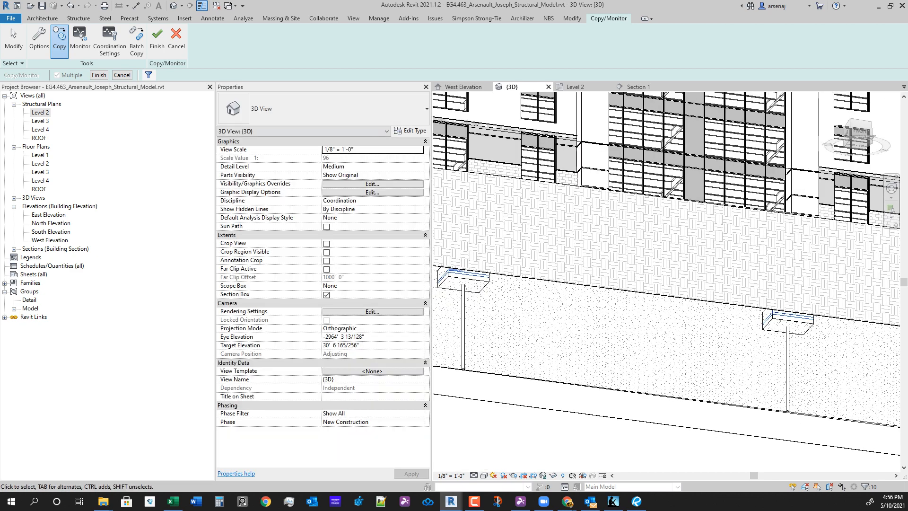
click(148, 74)
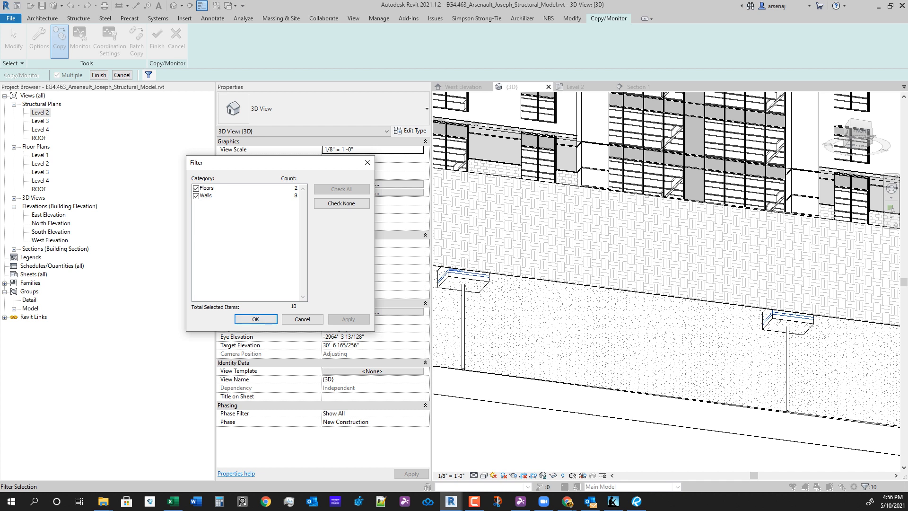
key(Return)
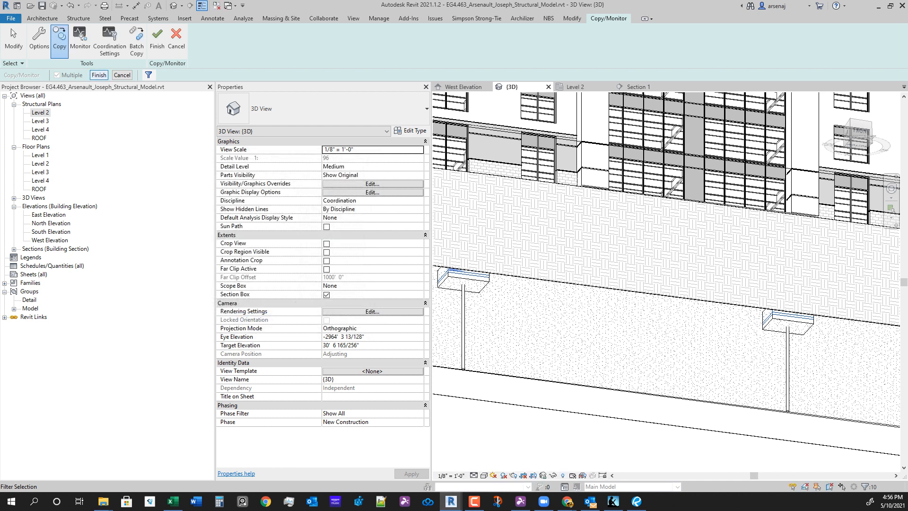
click(99, 75)
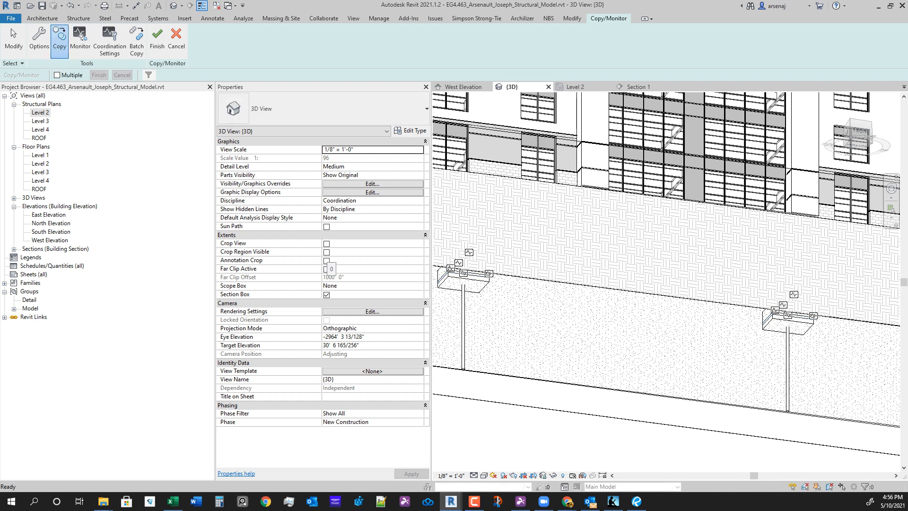
Finish the Copy/Monitor session and clear the selection of the copied elevator pit walls and slabs.
middle_drag(662, 302, 716, 250)
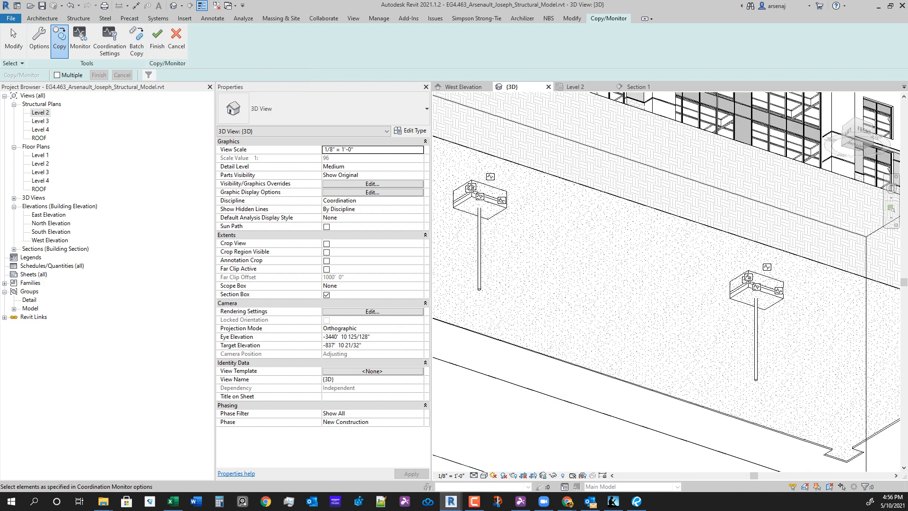
scroll(452, 163, up, 3)
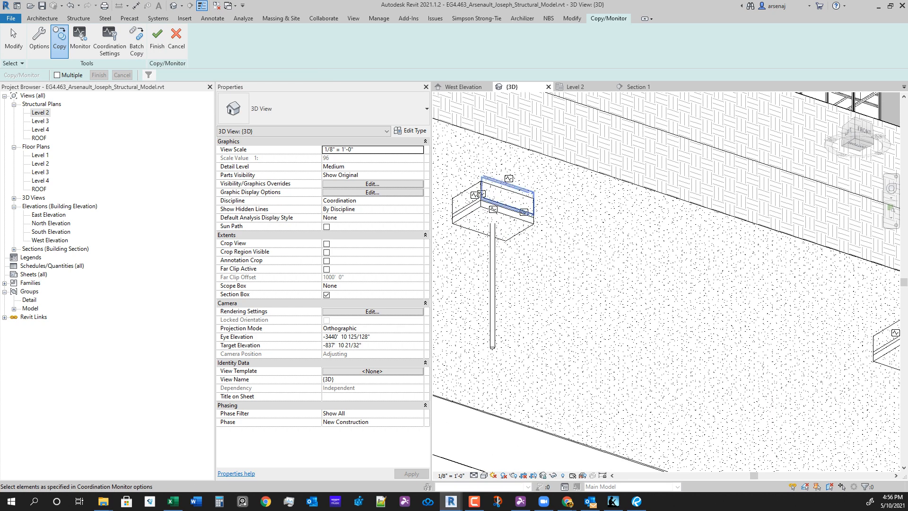
click(158, 44)
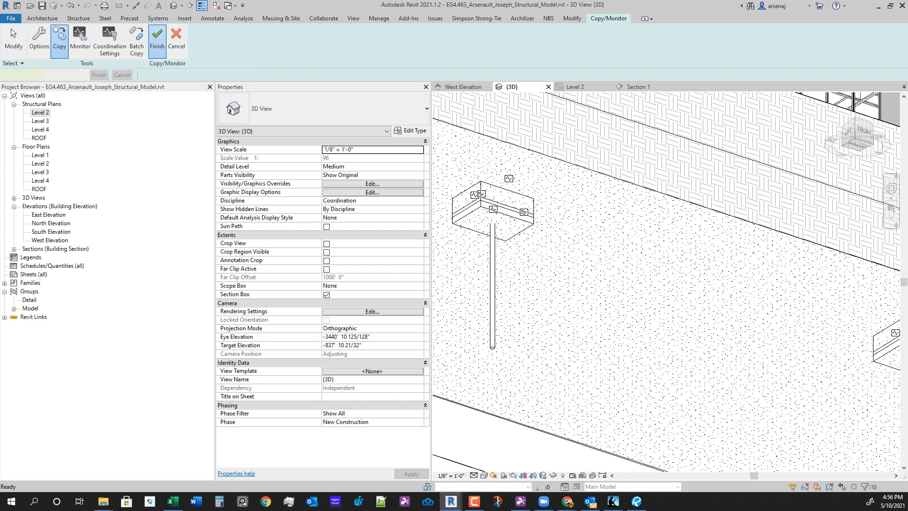
scroll(615, 273, down, 5)
shift+middle_drag(615, 273, 586, 266)
scroll(586, 267, up, 3)
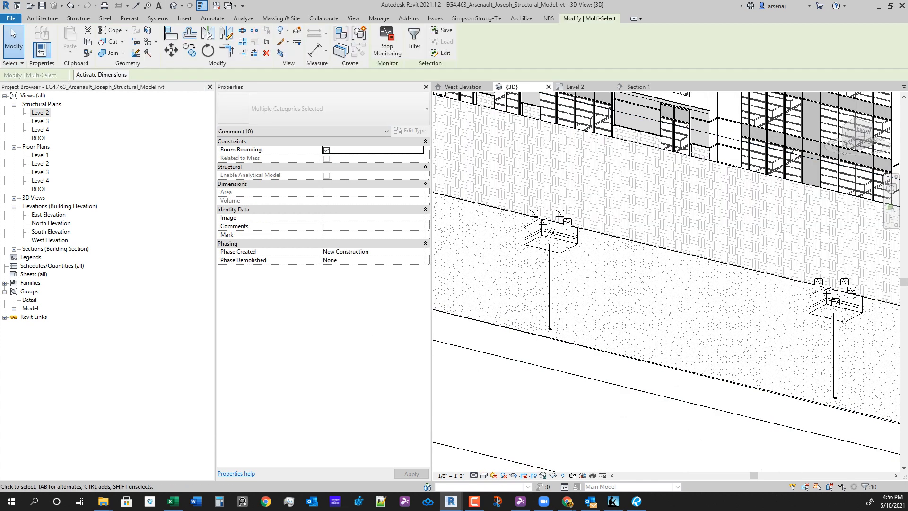
key(Escape)
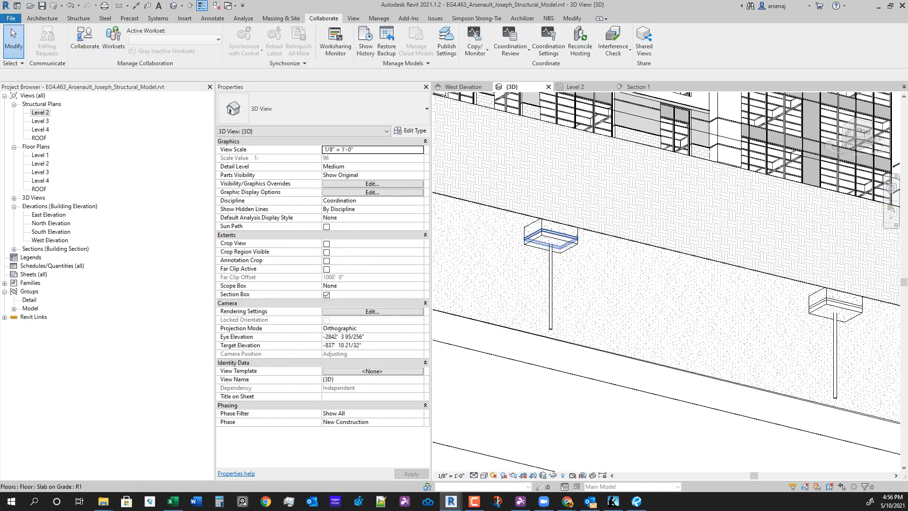
scroll(590, 284, down, 3)
shift+middle_drag(590, 284, 591, 248)
Examine the elevator pit, shaft and floor framing in the Section 1 view from the foundation up to the roof.
click(576, 87)
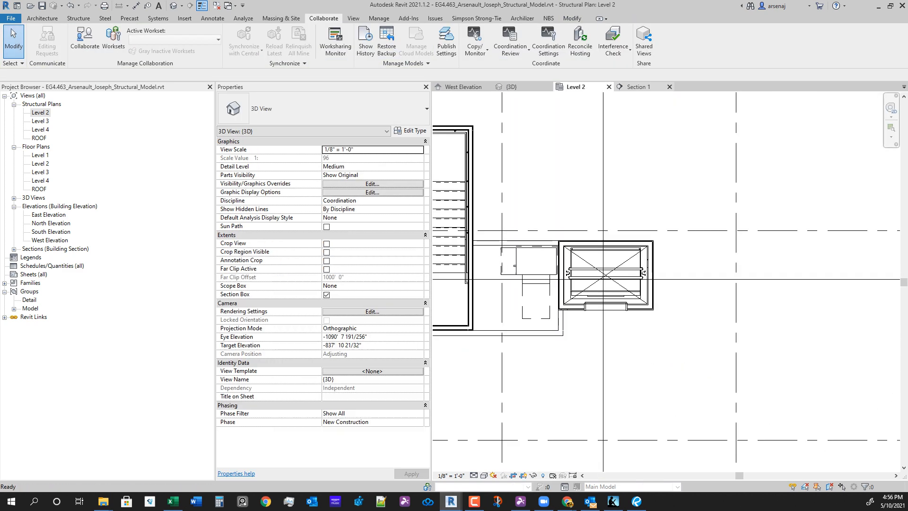
click(581, 93)
click(638, 87)
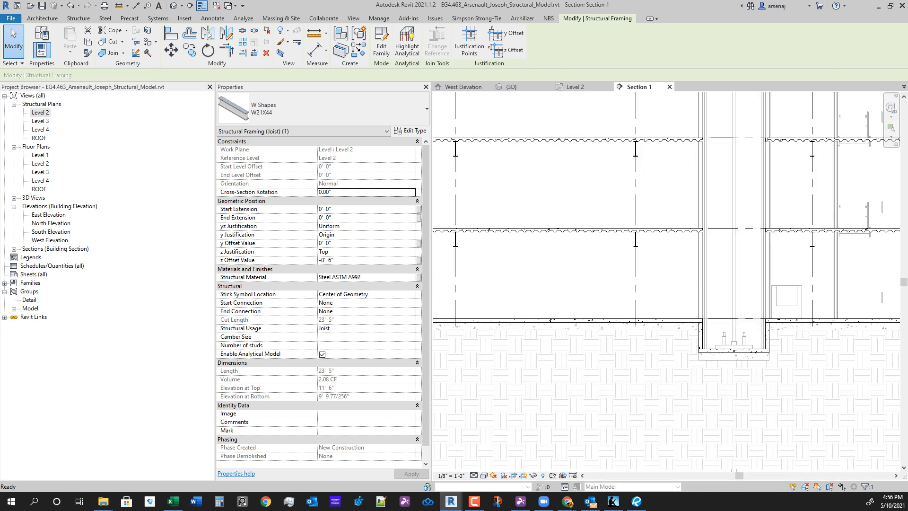
middle_drag(741, 259, 667, 313)
scroll(668, 313, up, 3)
scroll(633, 307, down, 5)
middle_drag(619, 163, 581, 291)
scroll(606, 276, up, 3)
middle_drag(665, 382, 665, 327)
scroll(664, 327, down, 2)
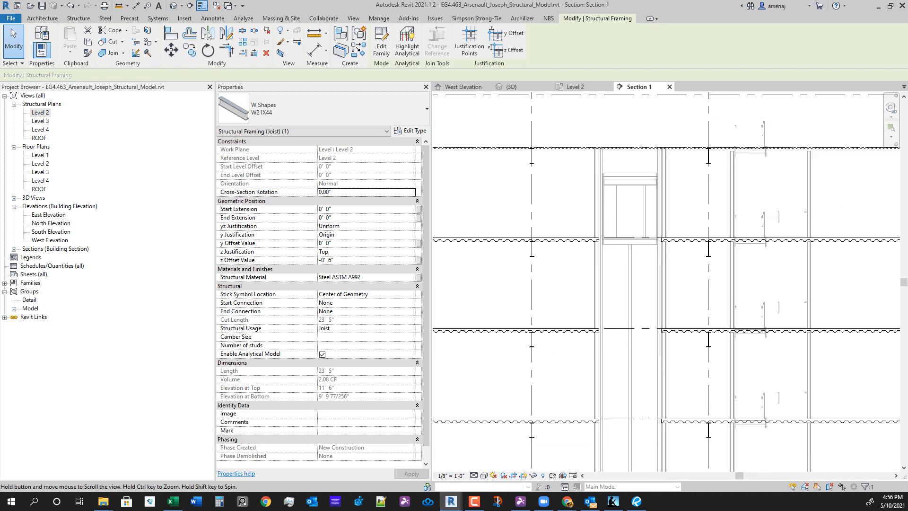
scroll(572, 156, down, 2)
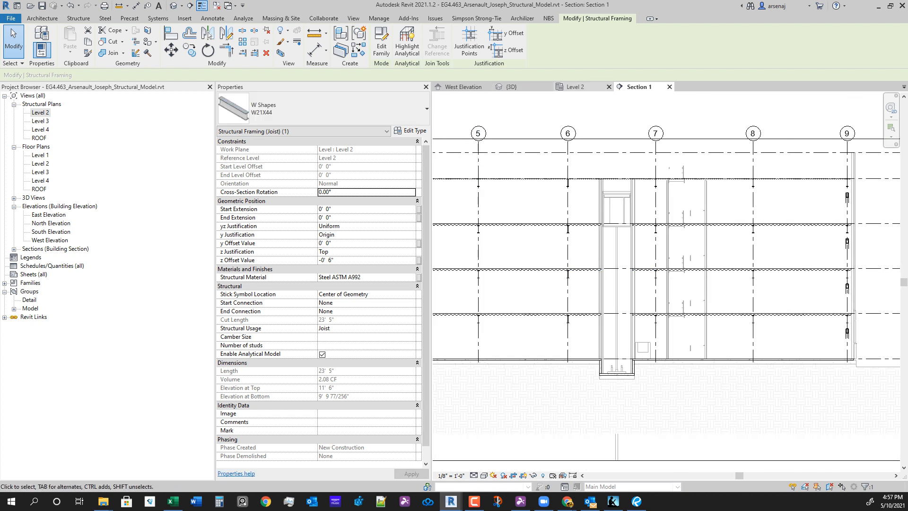
Open Section 2 from its section line in the Level 2 plan and examine the elevator shaft, pit and floor framing.
click(574, 87)
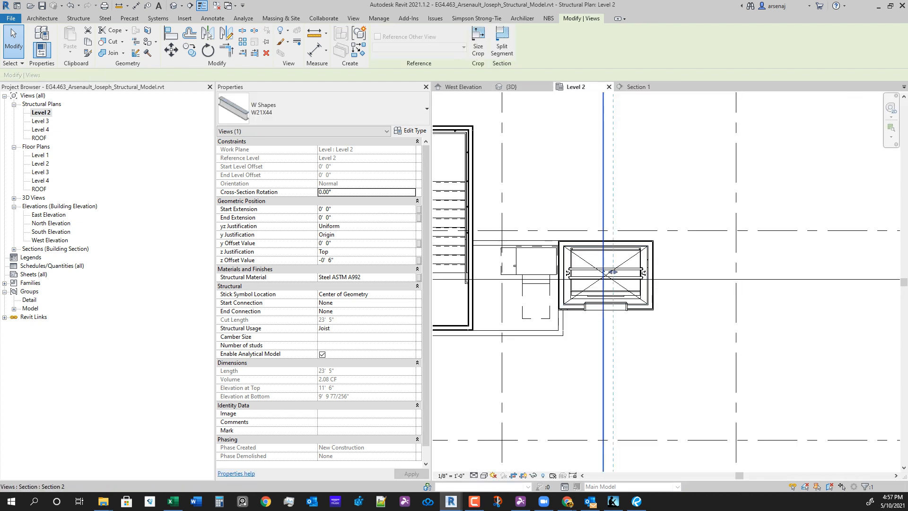
right_click(603, 101)
click(634, 154)
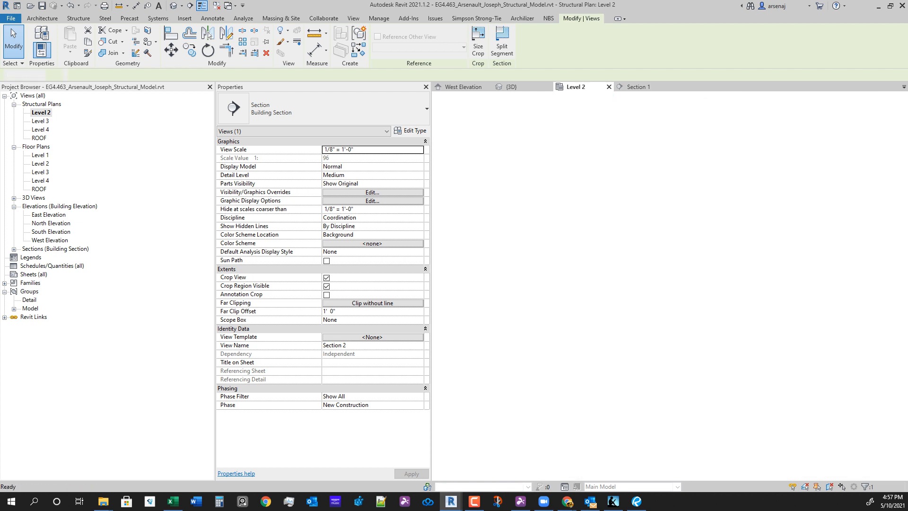
scroll(662, 190, up, 7)
scroll(714, 278, down, 3)
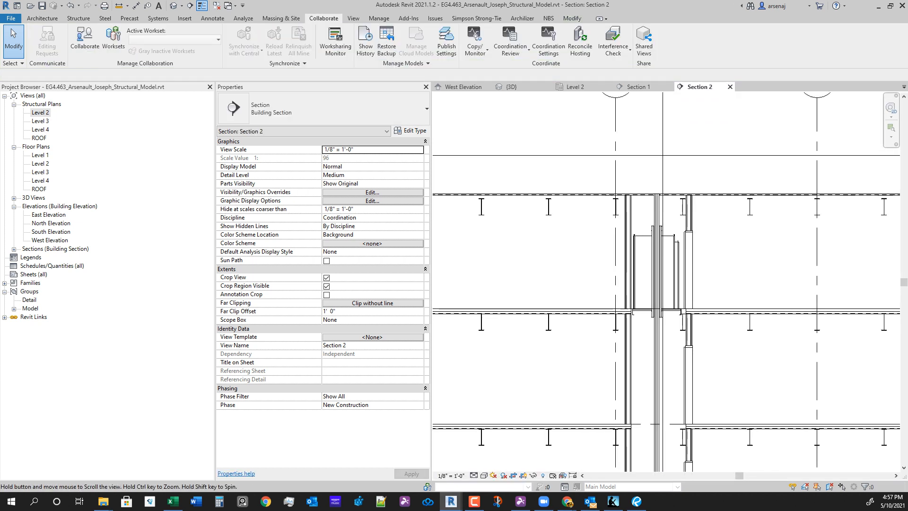
scroll(733, 435, up, 4)
middle_drag(662, 364, 657, 166)
scroll(657, 165, down, 5)
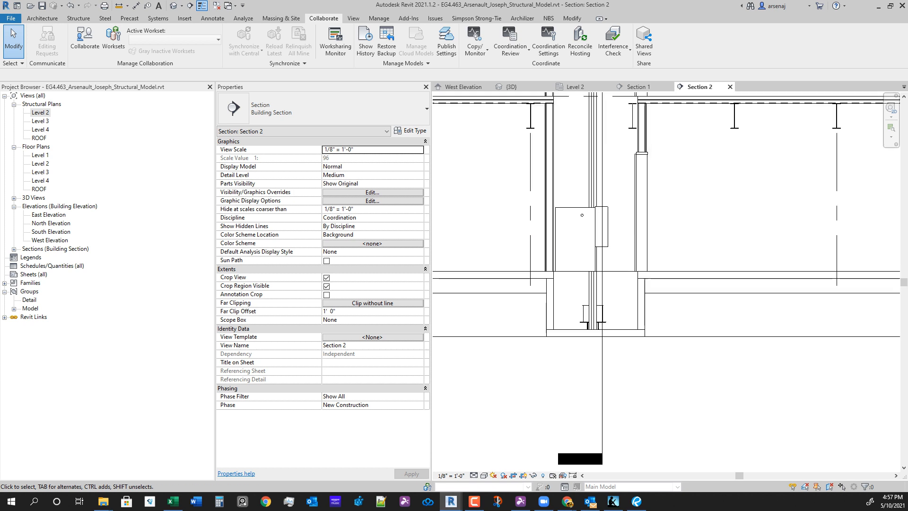
scroll(634, 341, up, 3)
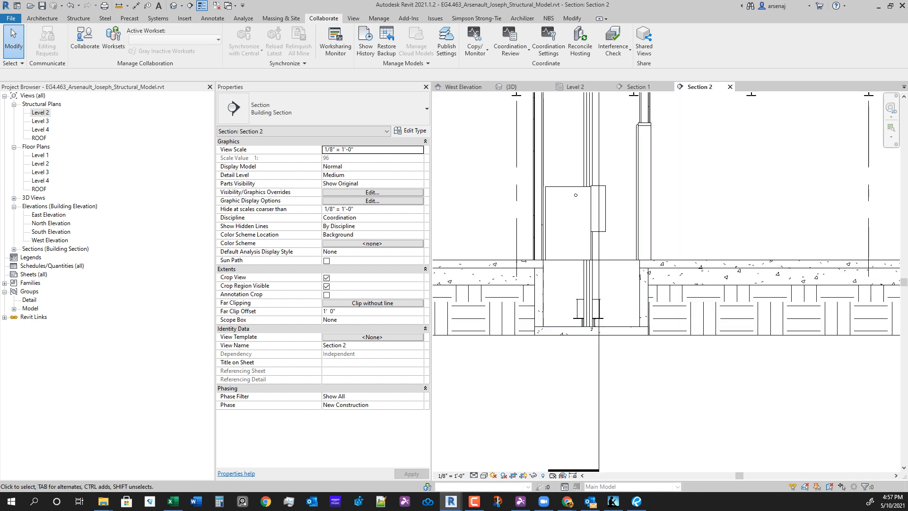
scroll(600, 265, down, 6)
scroll(600, 264, up, 2)
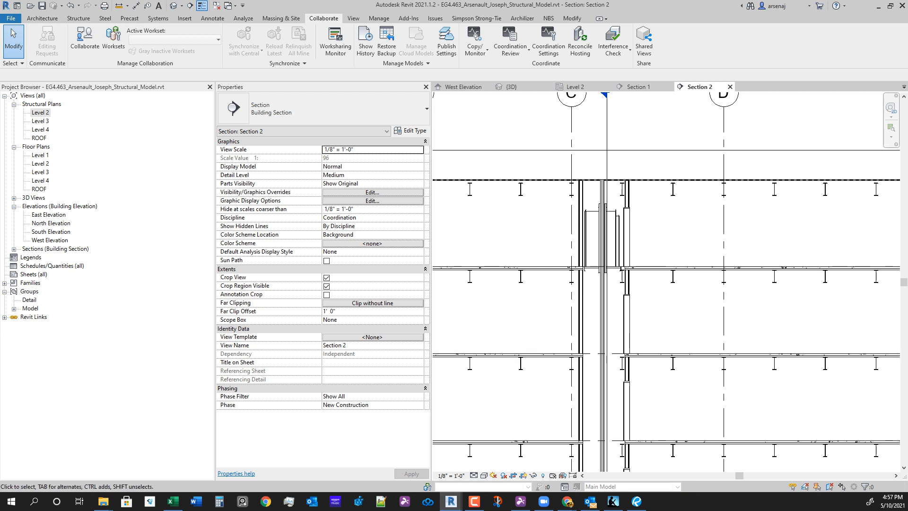
scroll(643, 220, up, 2)
scroll(614, 265, down, 4)
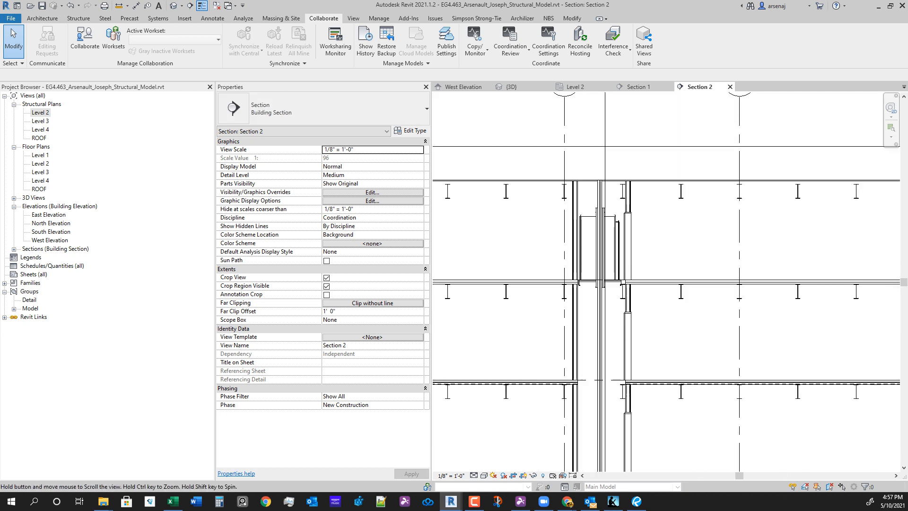
scroll(573, 118, up, 1)
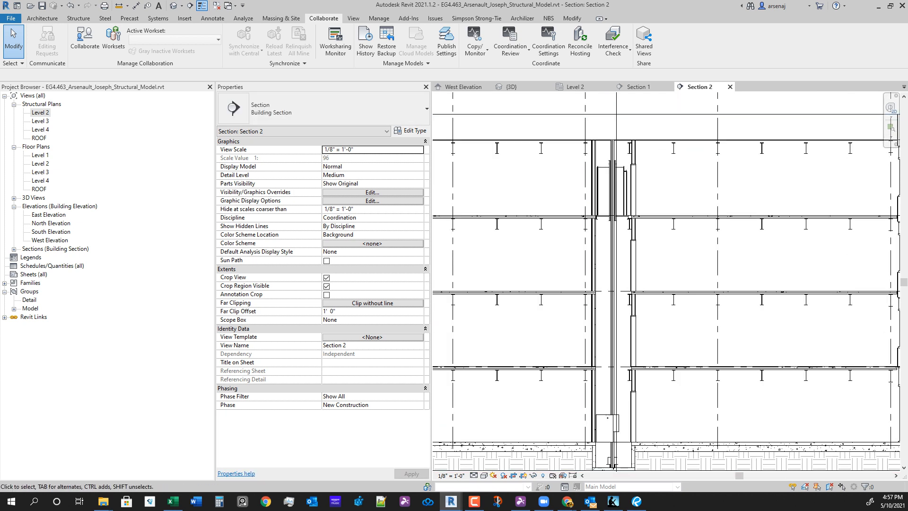
Examine the Level 2 structural plan's beam layout around the stair and elevator shafts.
click(575, 87)
scroll(656, 298, down, 5)
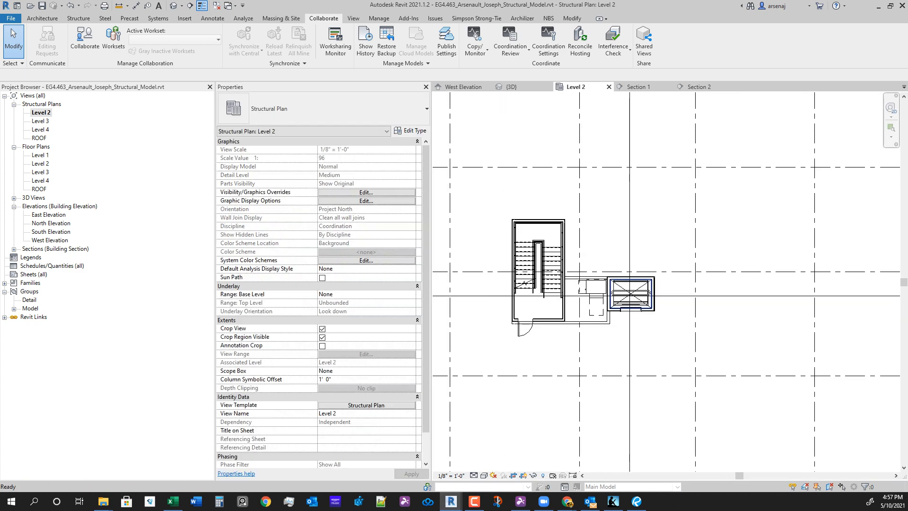
scroll(861, 207, up, 3)
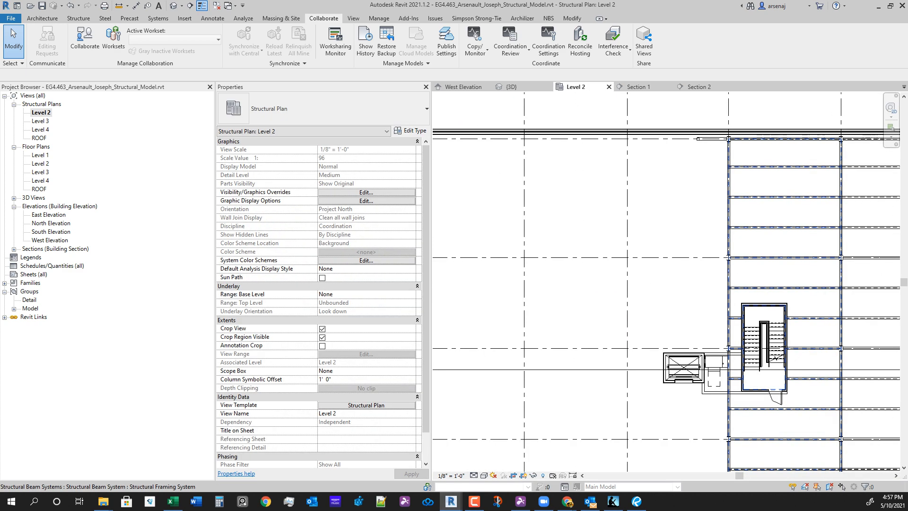
scroll(755, 213, down, 5)
middle_drag(755, 213, 715, 191)
scroll(739, 316, up, 5)
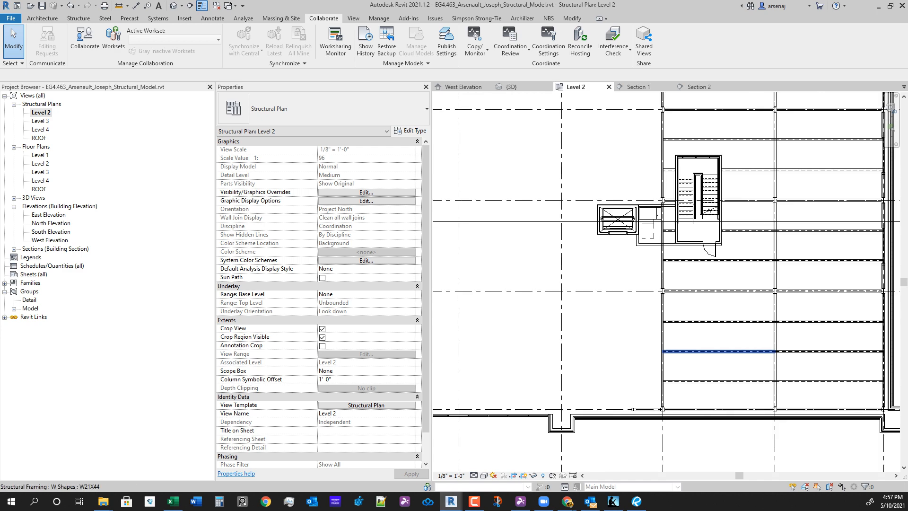
scroll(681, 353, down, 1)
scroll(721, 400, down, 4)
middle_drag(723, 399, 679, 369)
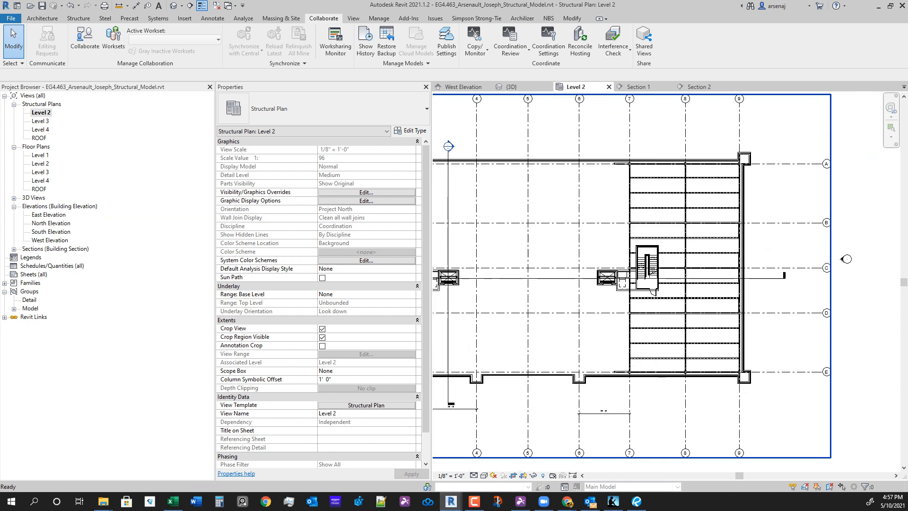
scroll(682, 366, down, 2)
scroll(700, 338, up, 3)
scroll(698, 355, down, 5)
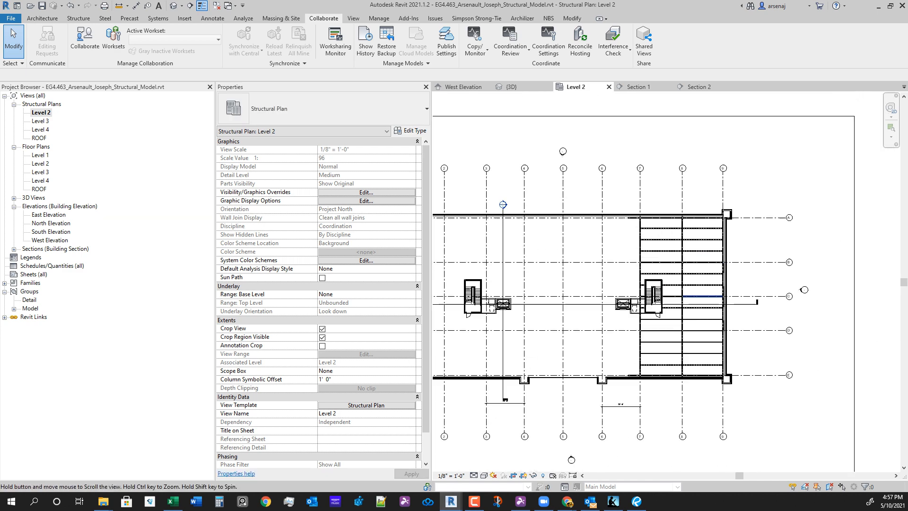
middle_drag(712, 385, 720, 365)
scroll(673, 352, up, 2)
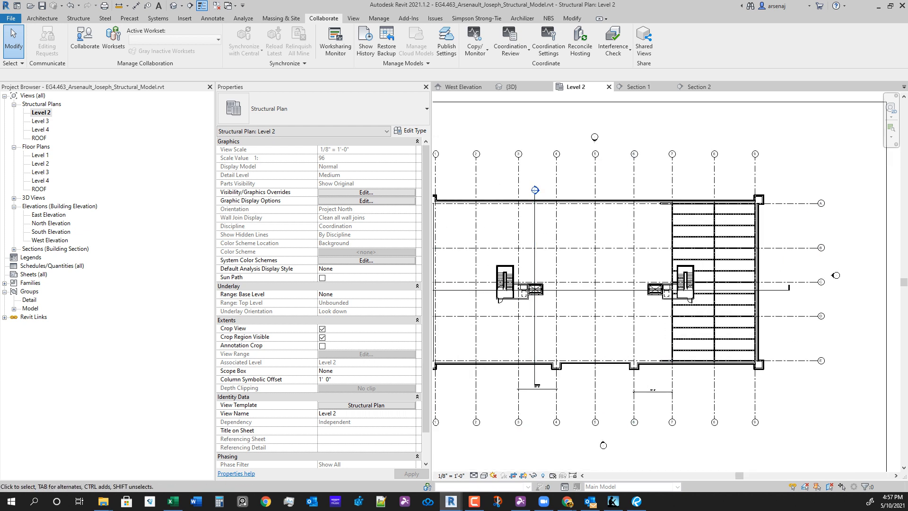
scroll(714, 337, up, 4)
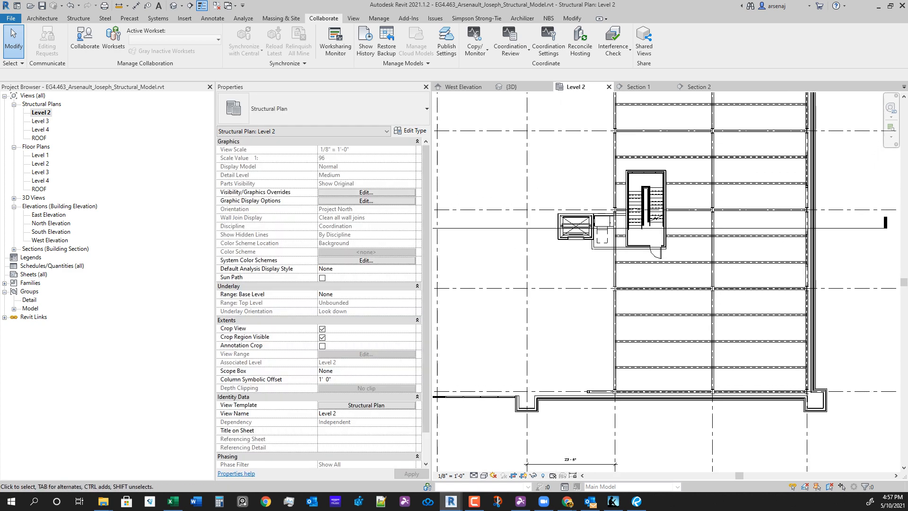
scroll(712, 189, up, 3)
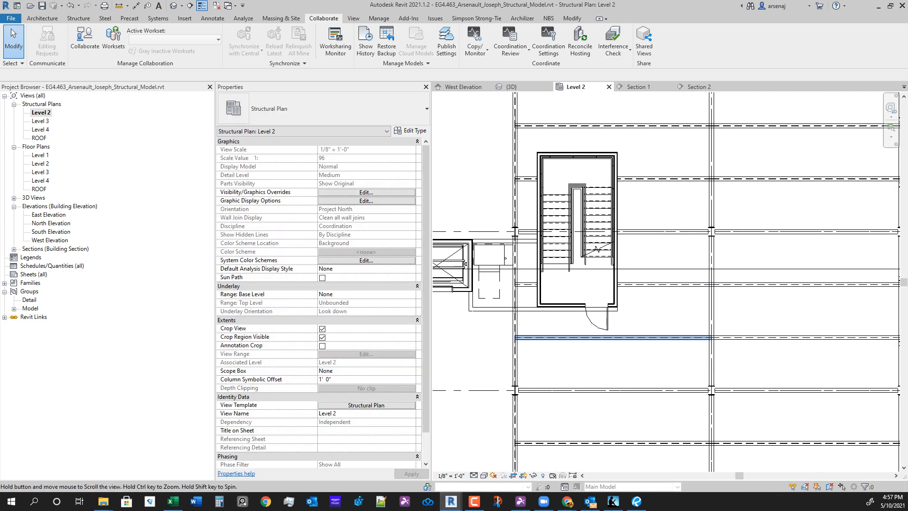
scroll(652, 331, down, 1)
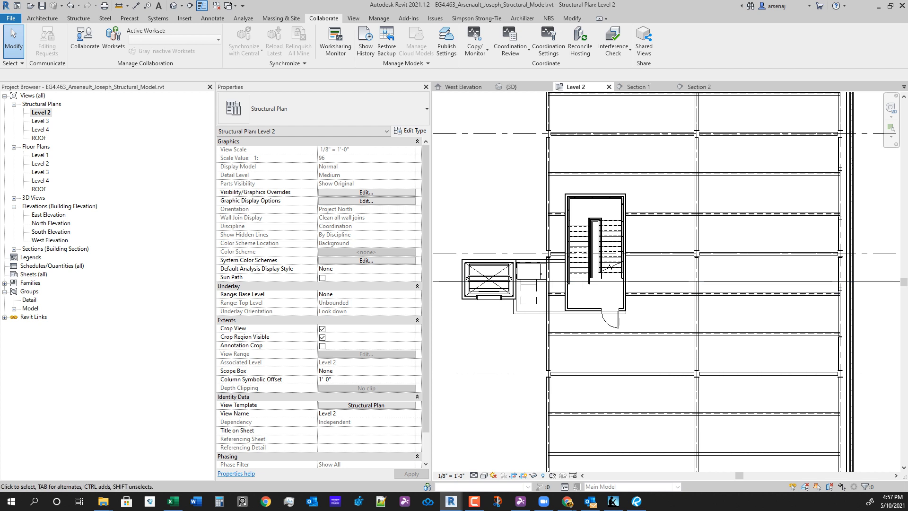
scroll(715, 294, down, 2)
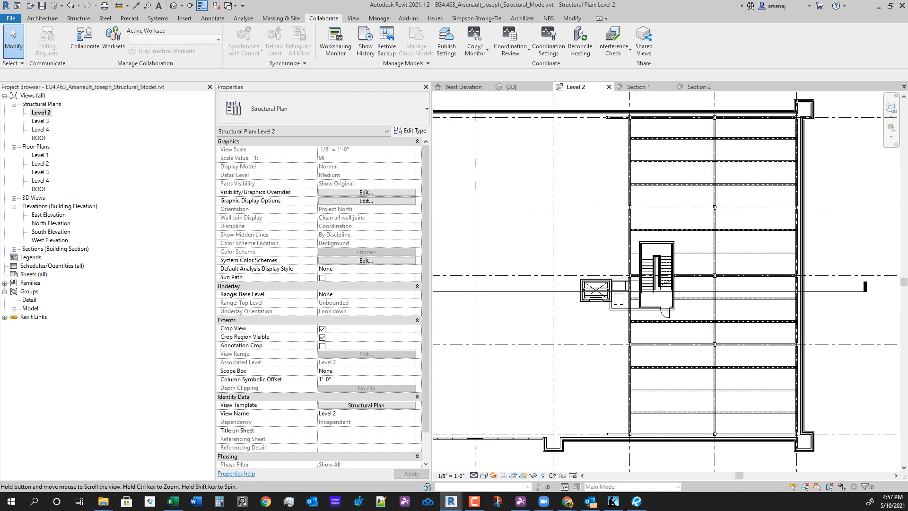
Check the properties of the Level 2 girder on grid A between grids 7 and 8, then deselect it.
middle_drag(715, 294, 751, 334)
scroll(657, 161, up, 3)
click(711, 158)
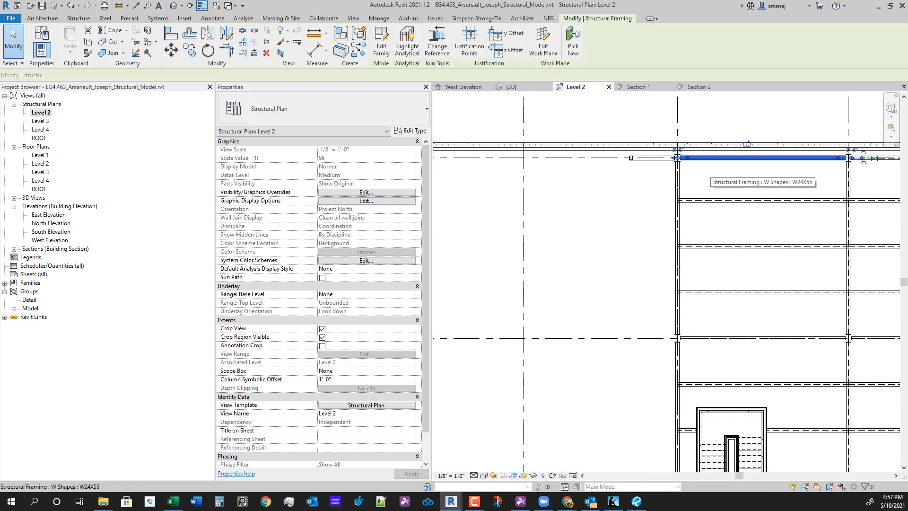
middle_drag(714, 236, 623, 241)
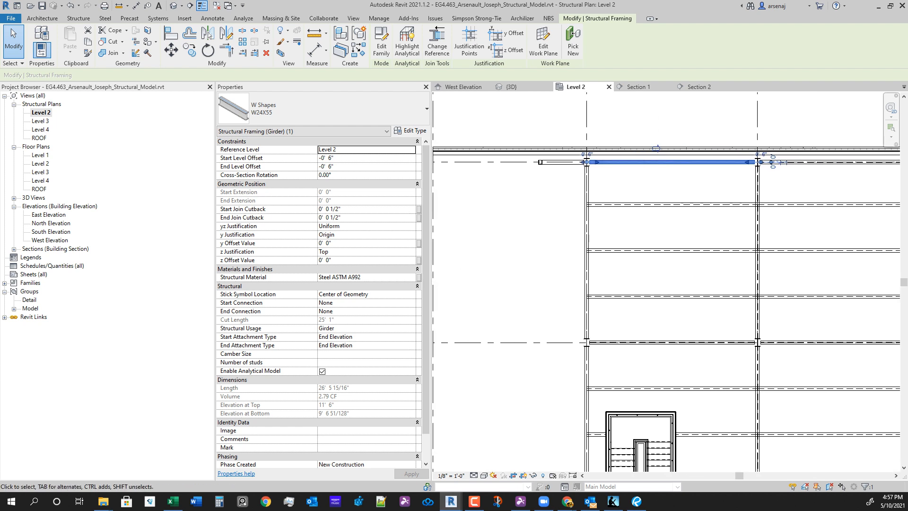
scroll(649, 190, down, 4)
middle_drag(650, 190, 644, 197)
scroll(691, 333, down, 1)
key(Escape)
middle_drag(690, 333, 693, 315)
Move the Section 2 line into the framed bay between grids 7 and 8 and open its section view.
click(527, 225)
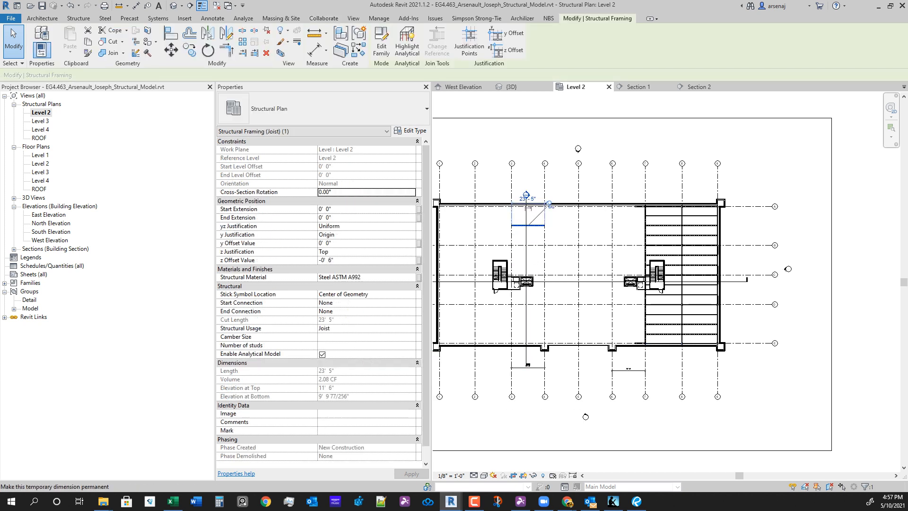
key(Escape)
scroll(527, 231, up, 3)
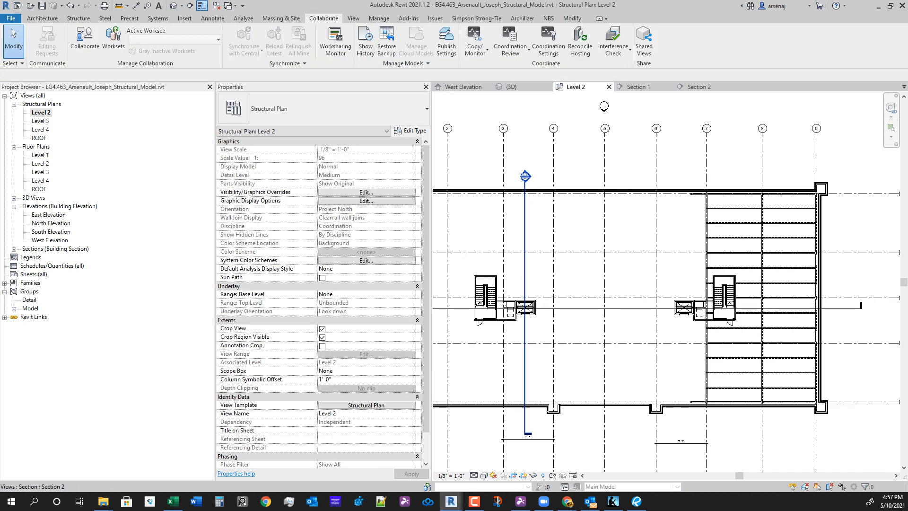
click(524, 227)
drag(524, 227, 746, 225)
right_click(745, 204)
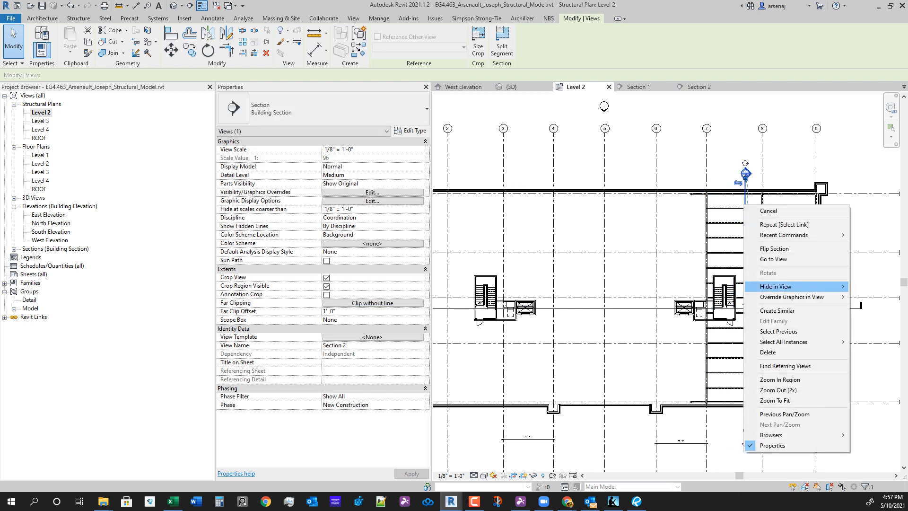
click(773, 259)
Check the properties of the roof beam system in Section 2 and examine the floor framing below it.
scroll(615, 189, up, 5)
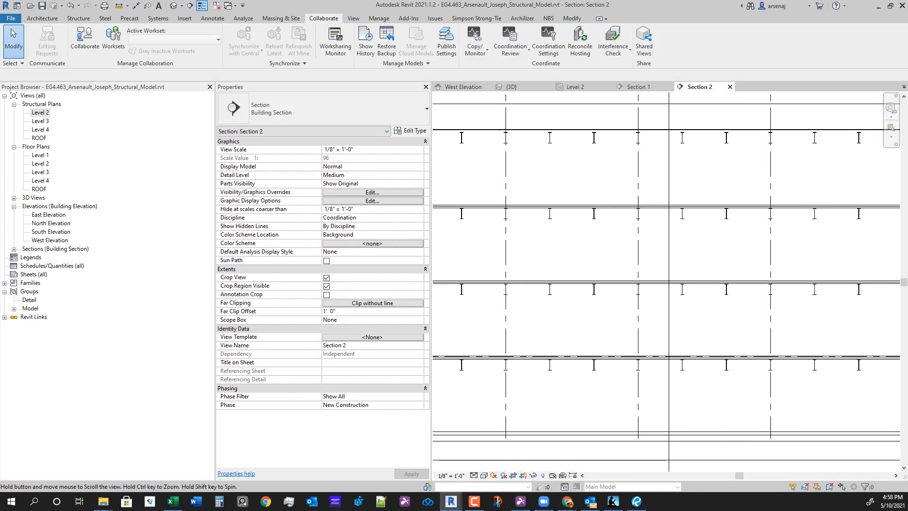
scroll(502, 195, up, 1)
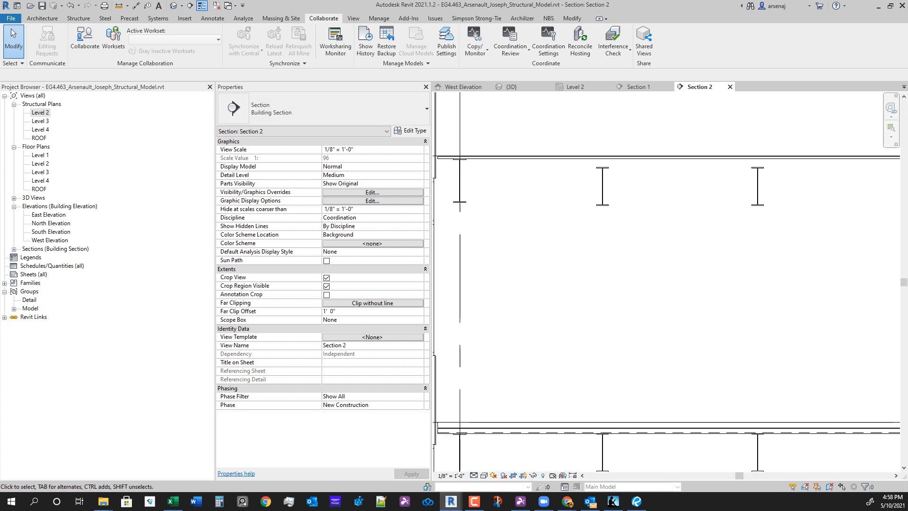
click(657, 145)
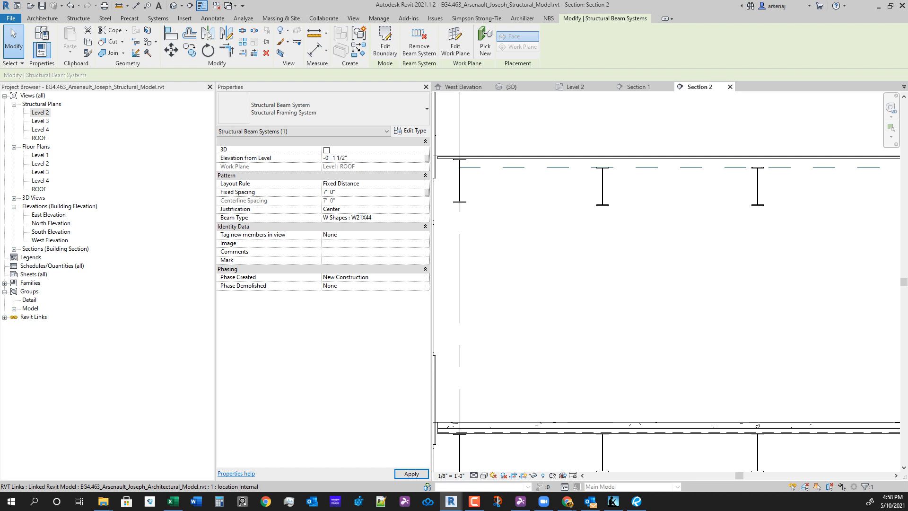
scroll(646, 193, down, 3)
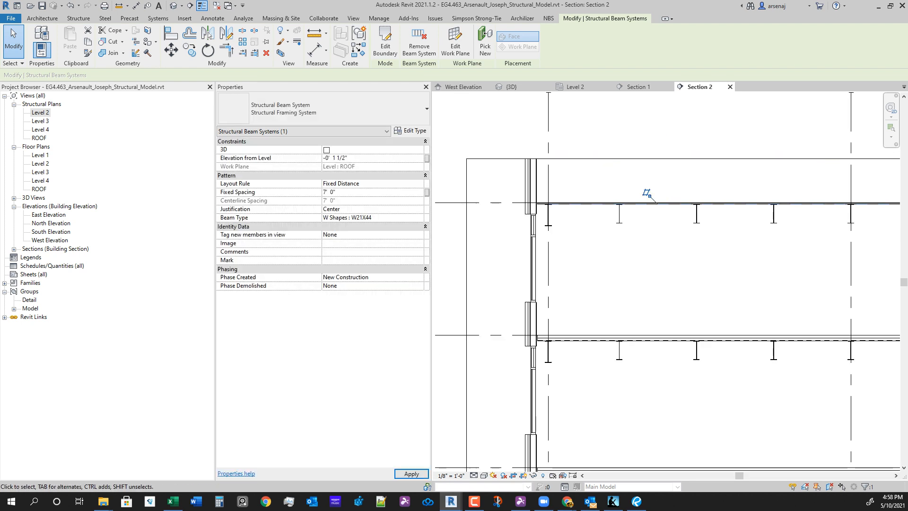
scroll(661, 227, down, 2)
middle_drag(661, 227, 582, 223)
middle_drag(761, 379, 540, 181)
scroll(638, 264, down, 1)
middle_drag(638, 265, 570, 284)
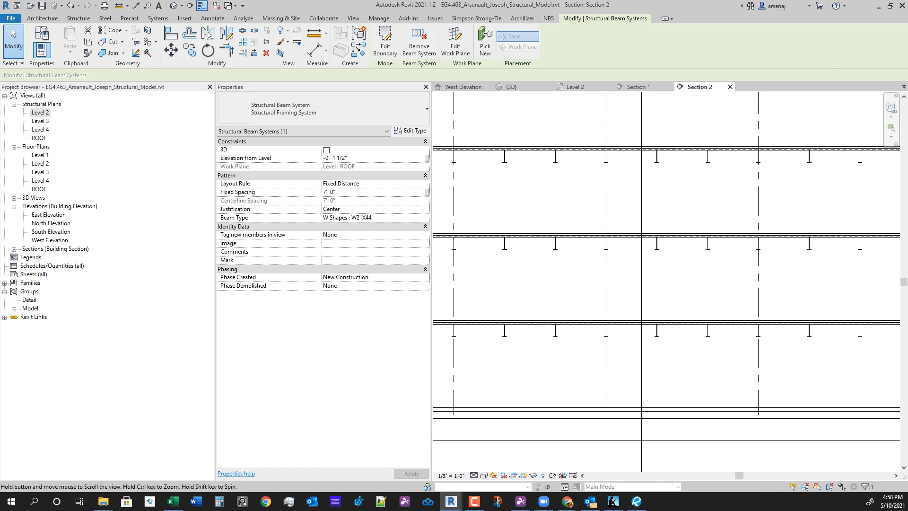
Compare the Level 2 beam system in the structural plan with its beams in Section 2.
click(575, 86)
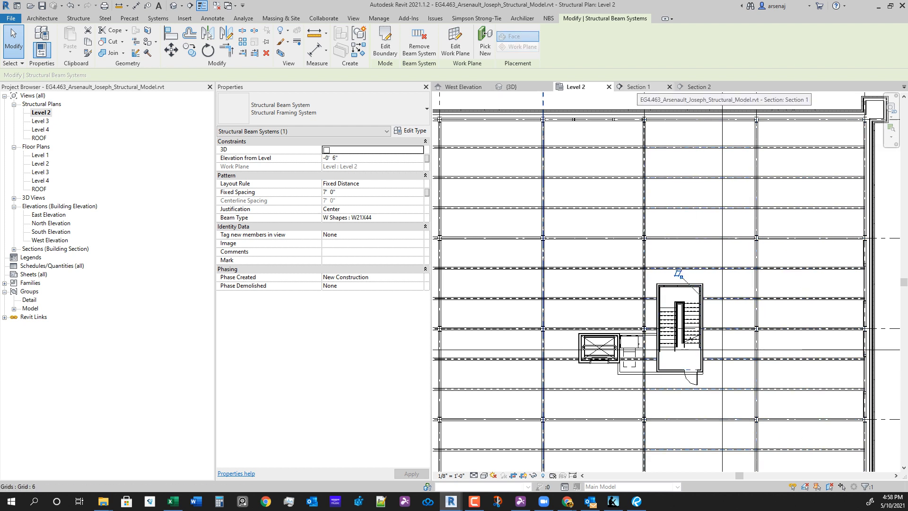
scroll(661, 227, down, 3)
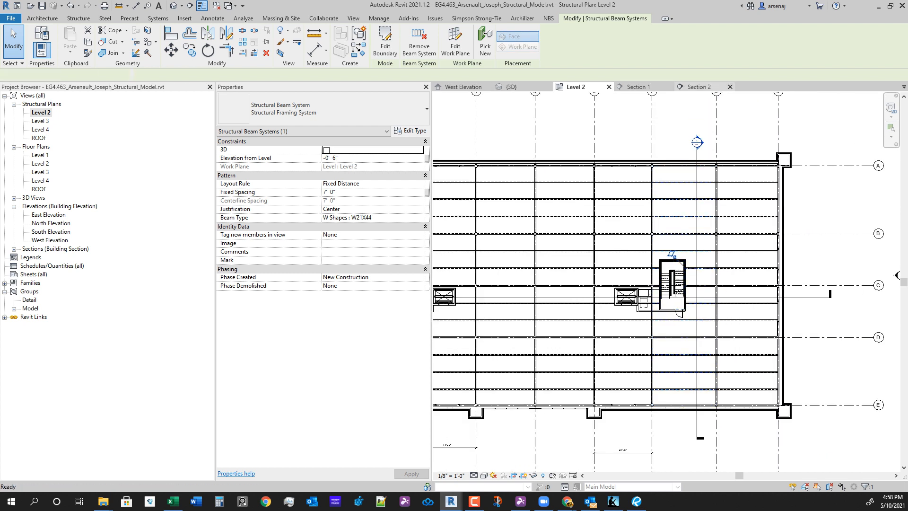
click(699, 87)
scroll(699, 295, down, 3)
scroll(698, 327, up, 8)
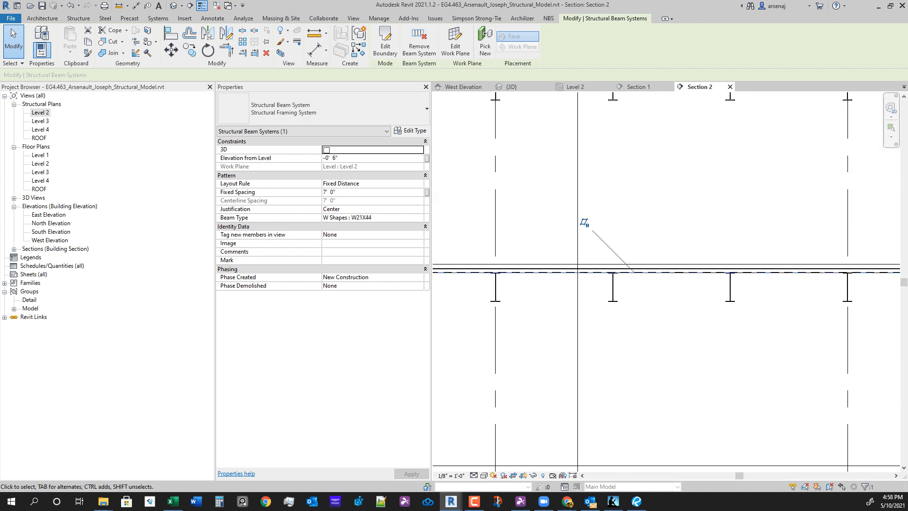
scroll(624, 301, up, 3)
scroll(744, 285, down, 5)
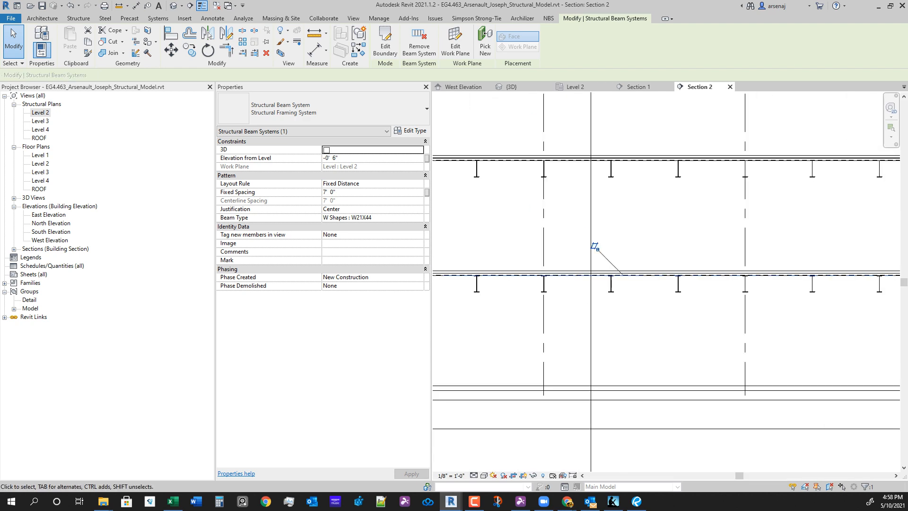
Examine how the Level 2 beams meet the floor deck along Section 2 as far as the exterior wall.
middle_drag(593, 272, 840, 253)
scroll(696, 268, down, 1)
scroll(497, 292, up, 4)
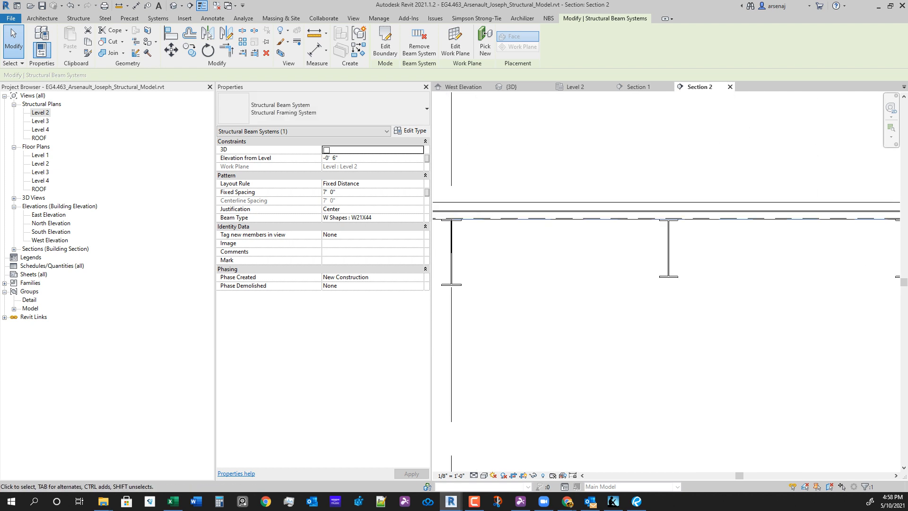
middle_drag(685, 291, 567, 291)
scroll(568, 291, down, 1)
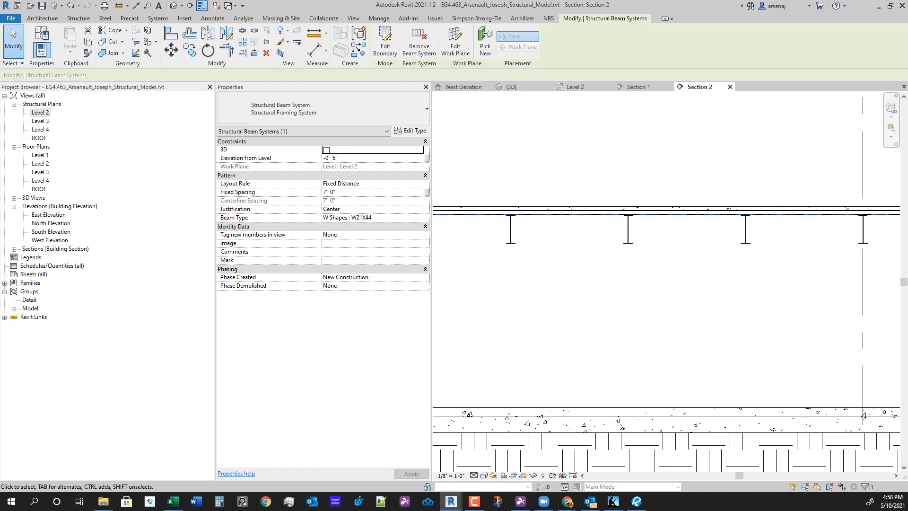
scroll(638, 243, down, 3)
scroll(853, 279, up, 5)
middle_drag(853, 279, 737, 244)
scroll(737, 244, down, 5)
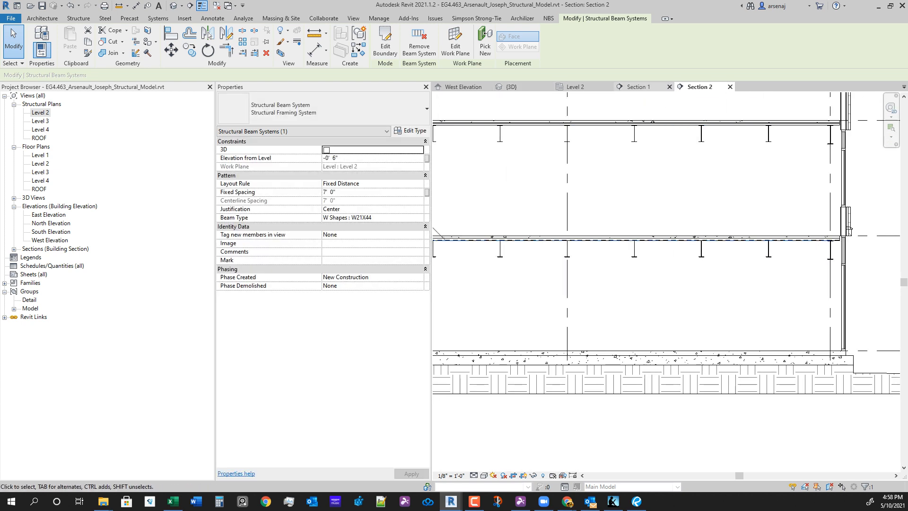
Examine the Level 2 beam system and metal deck beside the stair and elevator shafts in Section 1.
click(638, 87)
scroll(750, 278, down, 3)
scroll(785, 295, up, 7)
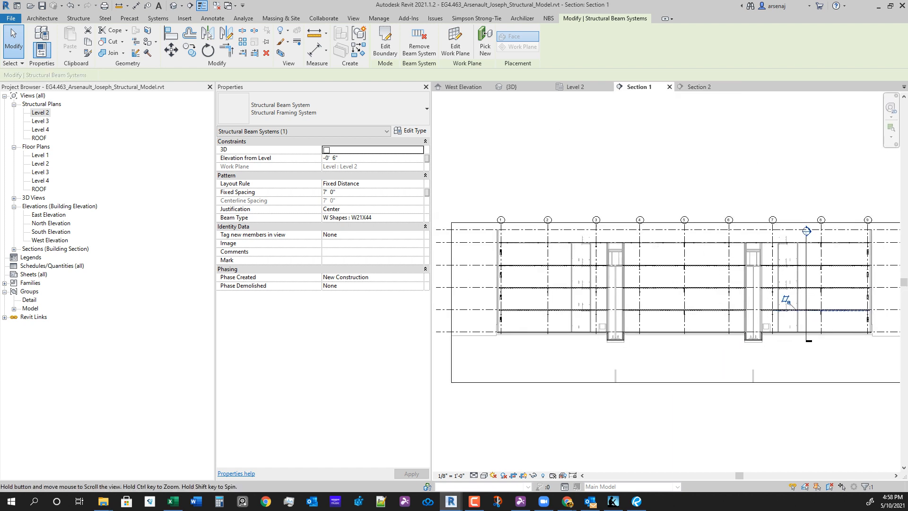
middle_drag(784, 296, 806, 347)
middle_drag(519, 295, 707, 304)
scroll(707, 304, down, 3)
scroll(725, 328, up, 4)
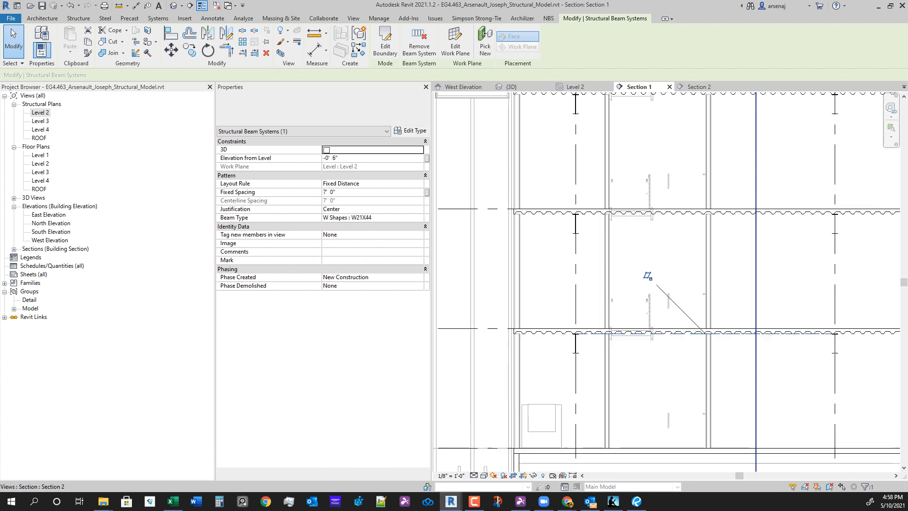
scroll(728, 362, up, 2)
scroll(509, 347, up, 3)
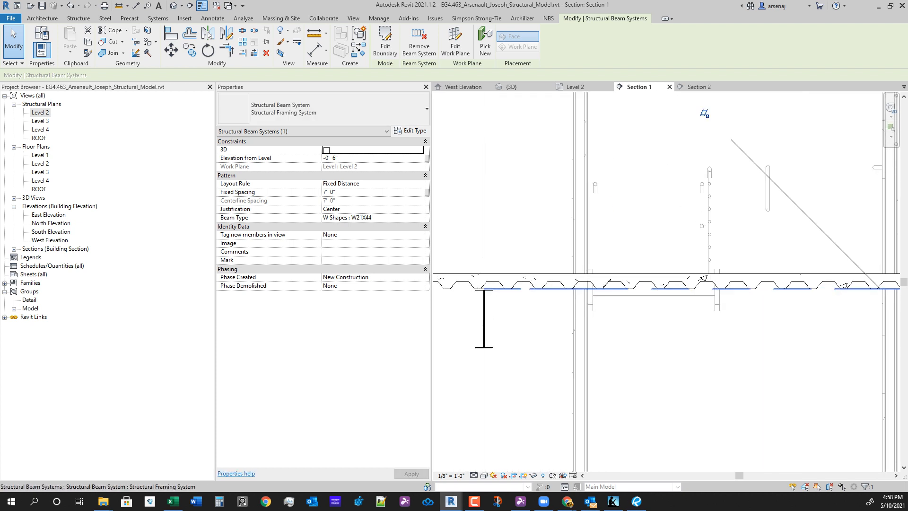
scroll(576, 175, down, 2)
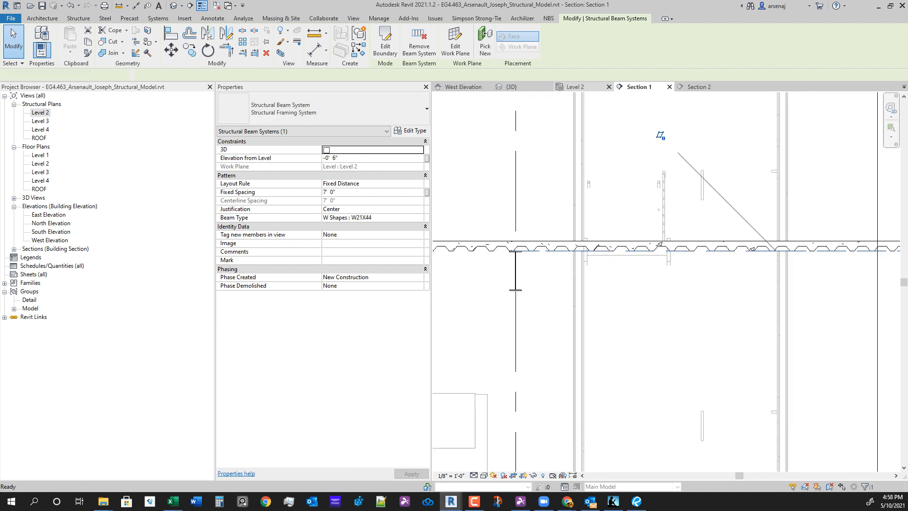
Deselect the beam system in the Level 2 structural plan and examine the framing crossing the east stair and elevator shafts.
click(577, 87)
key(Escape)
scroll(709, 250, down, 4)
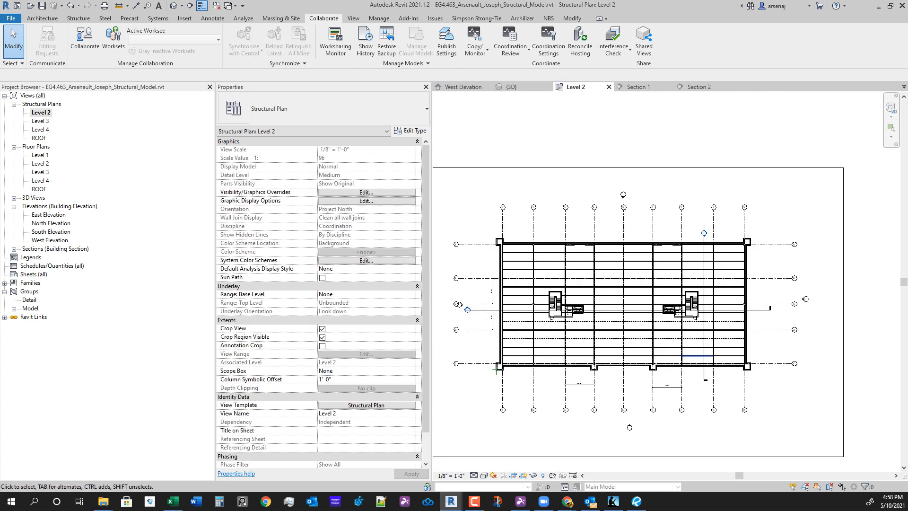
scroll(693, 350, up, 5)
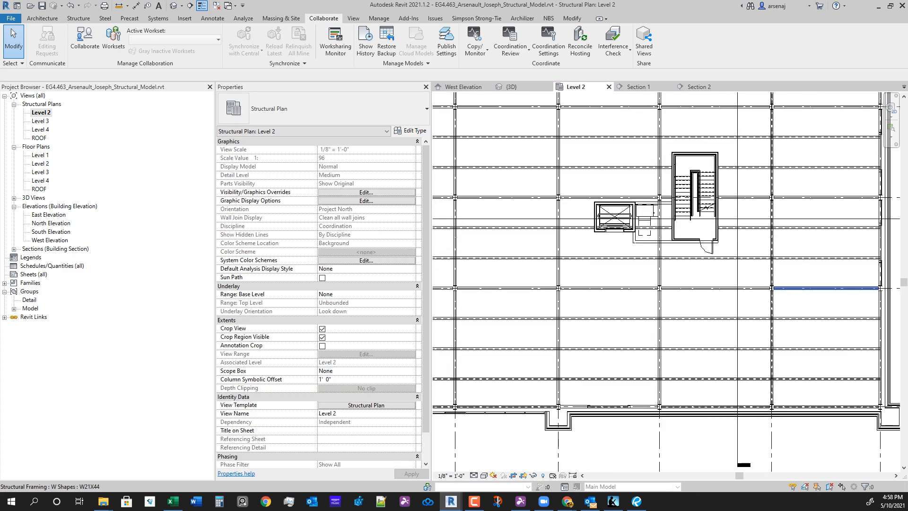
scroll(733, 378, down, 3)
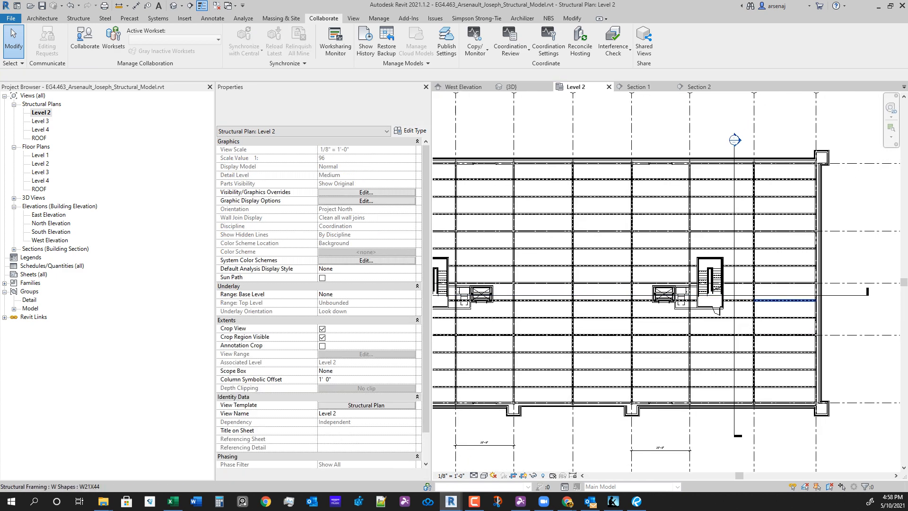
scroll(766, 172, up, 2)
scroll(723, 454, up, 2)
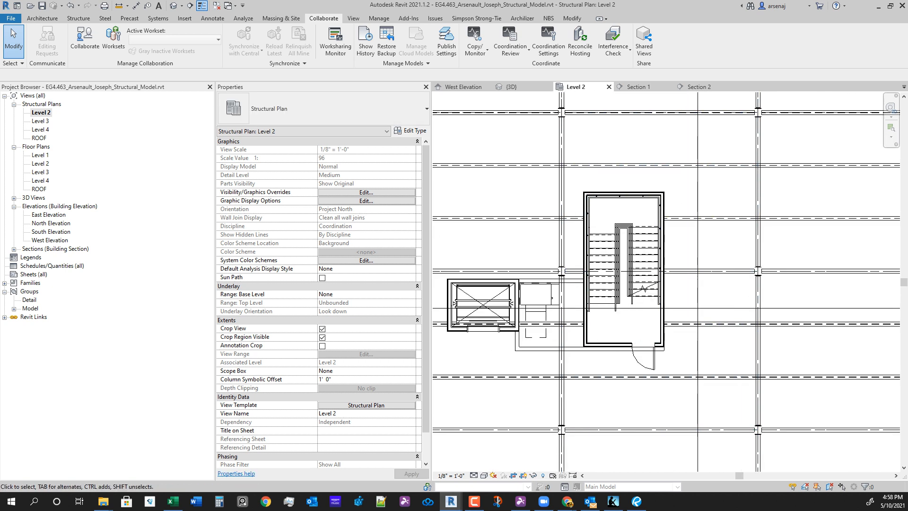
middle_drag(463, 321, 569, 300)
scroll(569, 301, up, 3)
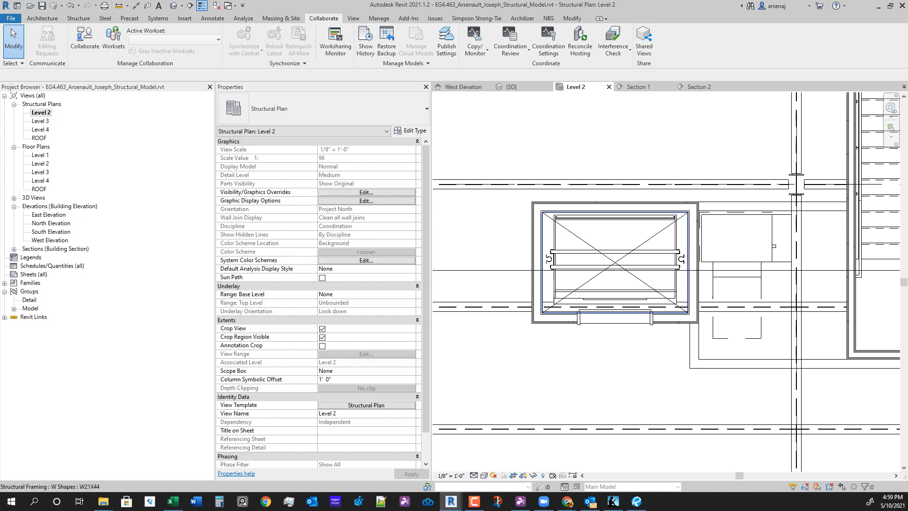
Examine the beams crossing the west elevator and stair shafts in the Level 2 structural plan.
scroll(543, 312, down, 4)
middle_drag(544, 312, 836, 299)
middle_drag(557, 294, 858, 299)
scroll(597, 300, up, 3)
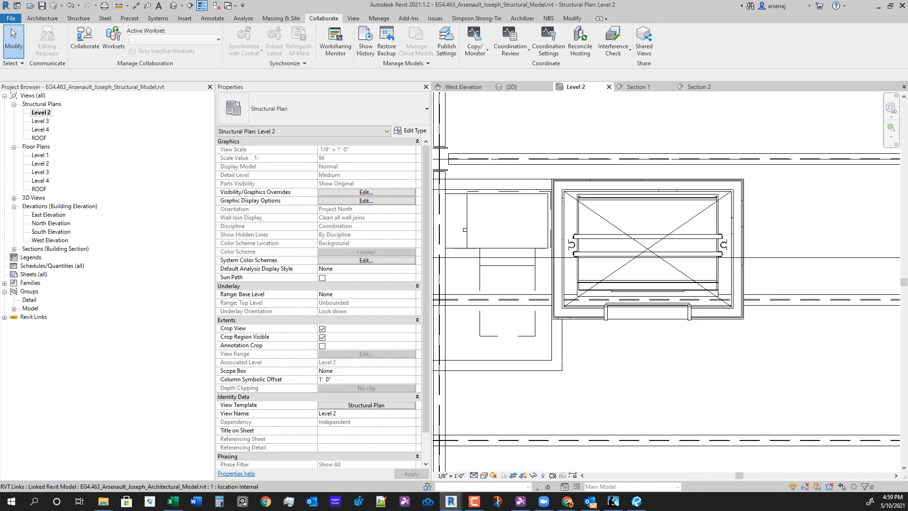
scroll(686, 331, down, 4)
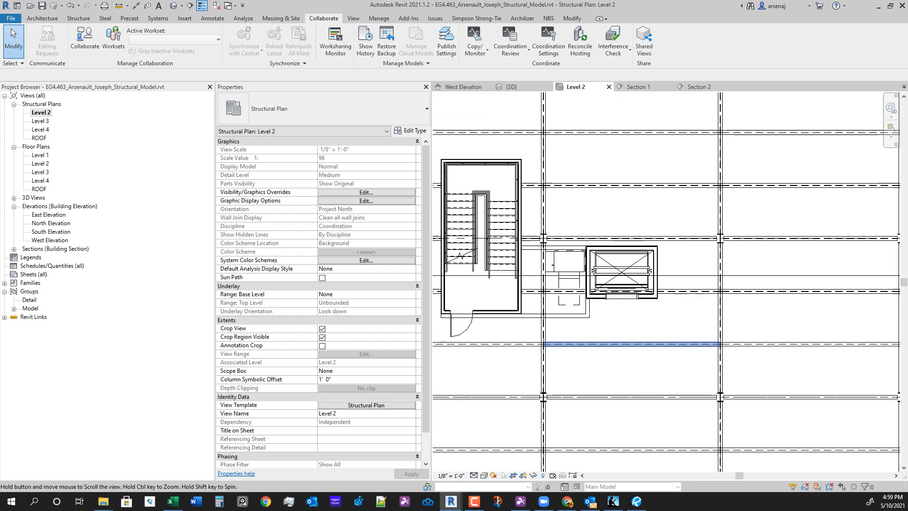
scroll(469, 455, up, 2)
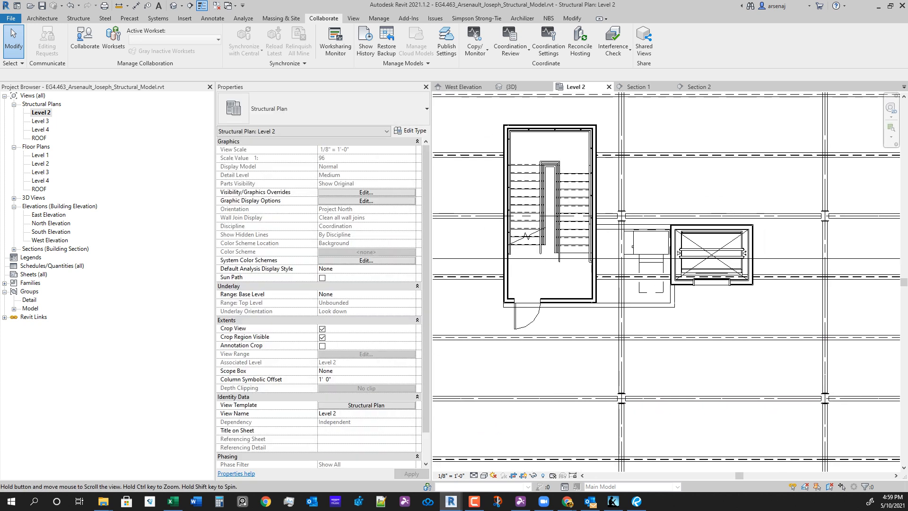
scroll(575, 292, up, 2)
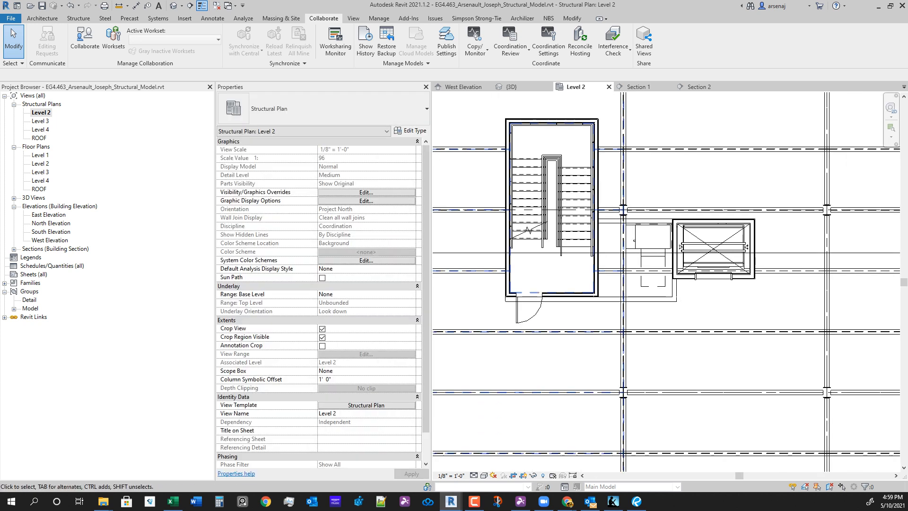
Check the linked architectural model's walls between the west stair and elevator shafts, then clear the selection.
middle_drag(576, 297, 604, 313)
click(604, 313)
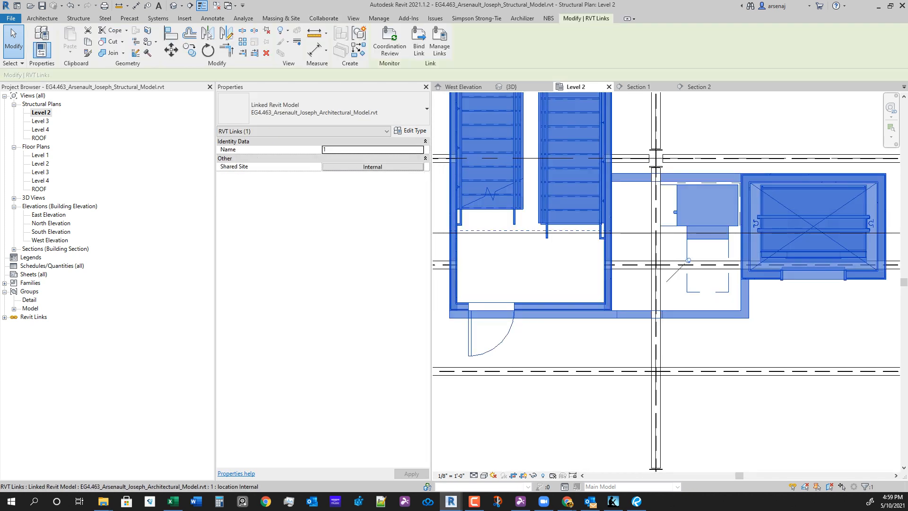
key(Escape)
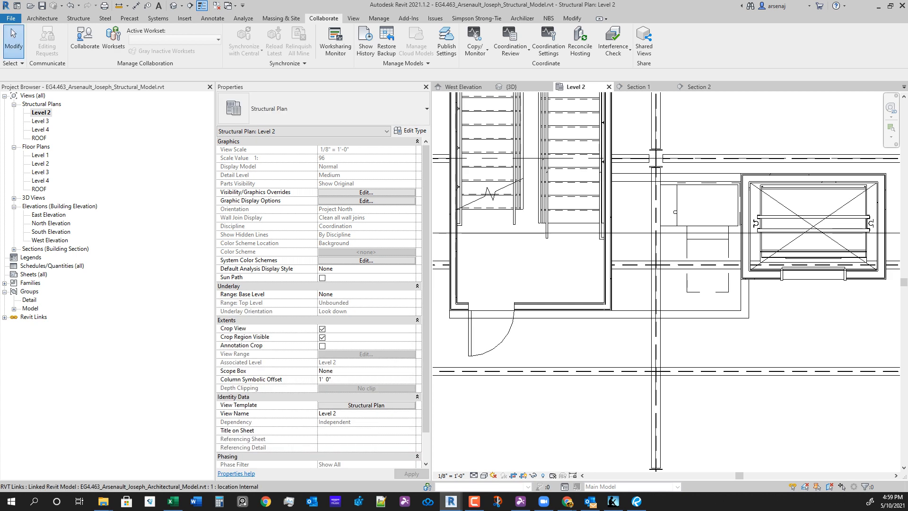
click(699, 314)
key(Escape)
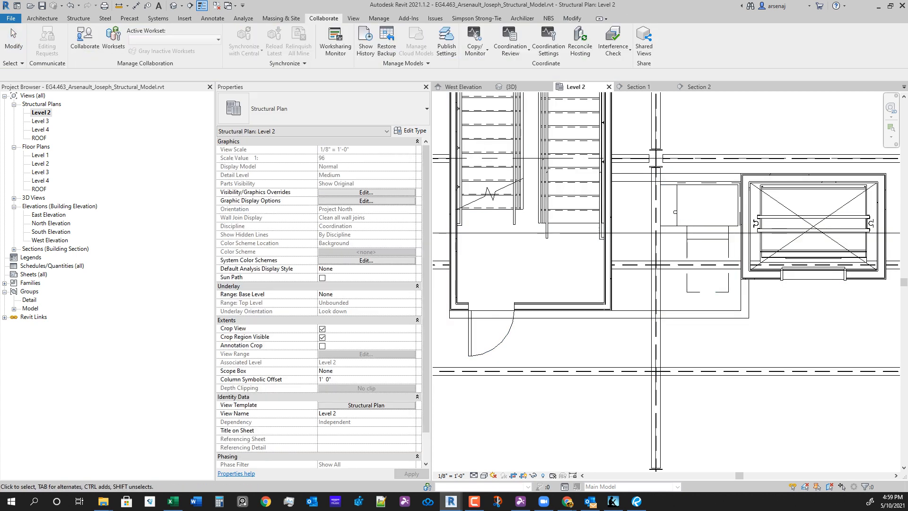